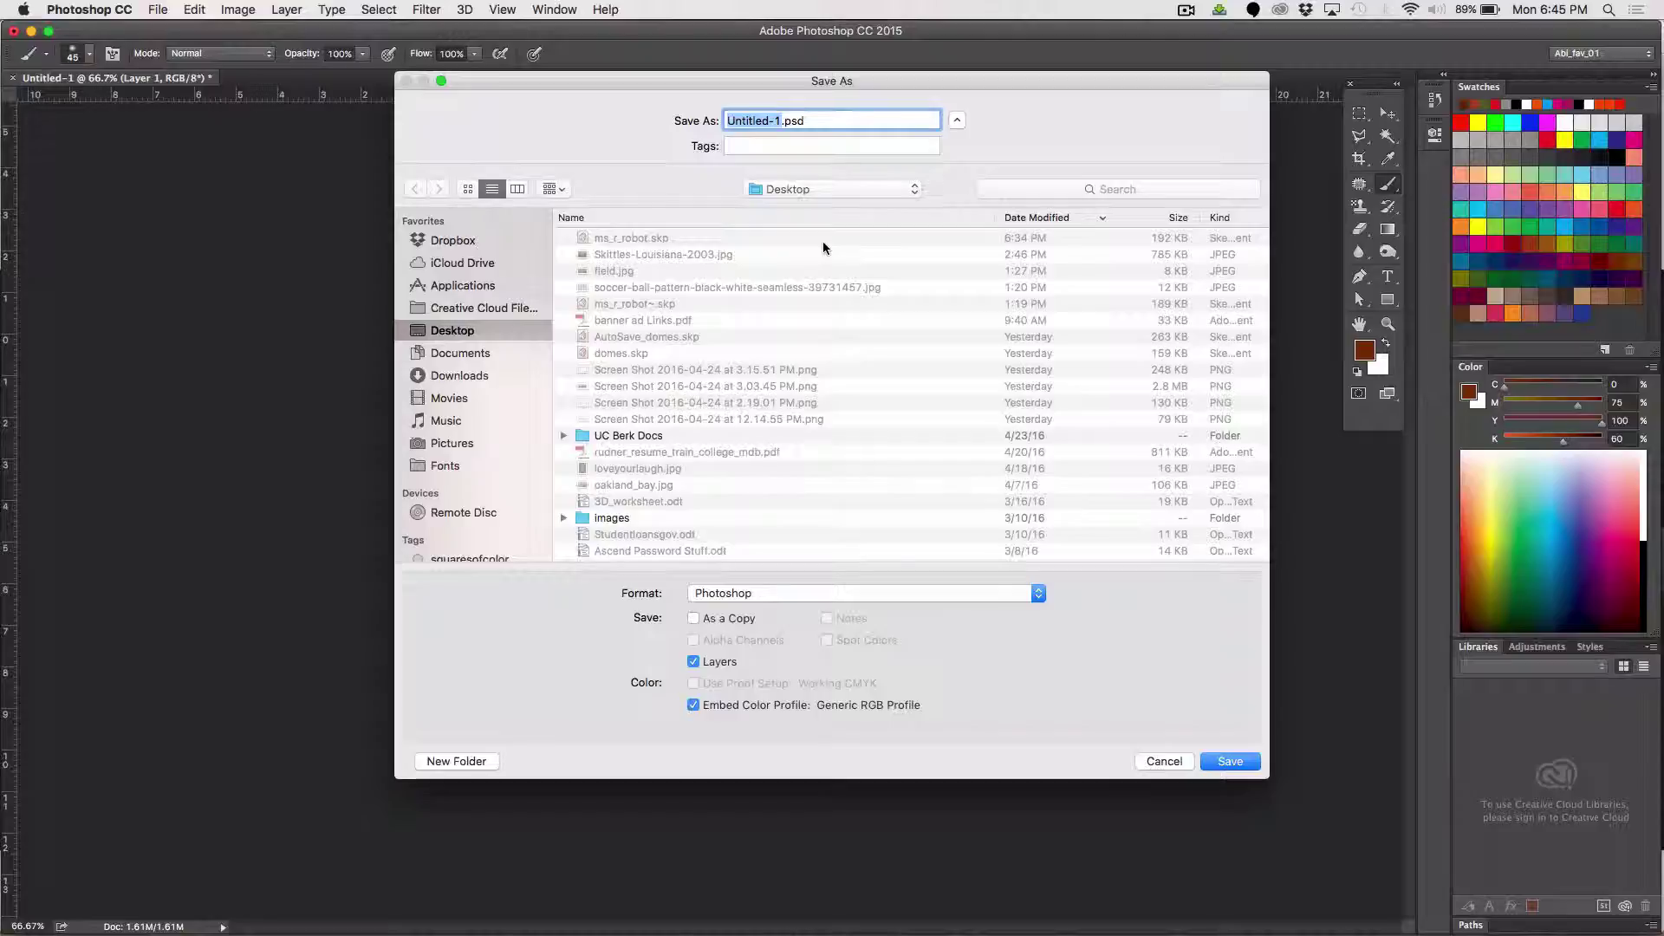
Save the document to the Desktop as hair_Light_mask.psd in Photoshop format with layers and maximized compatibility
text(hair)
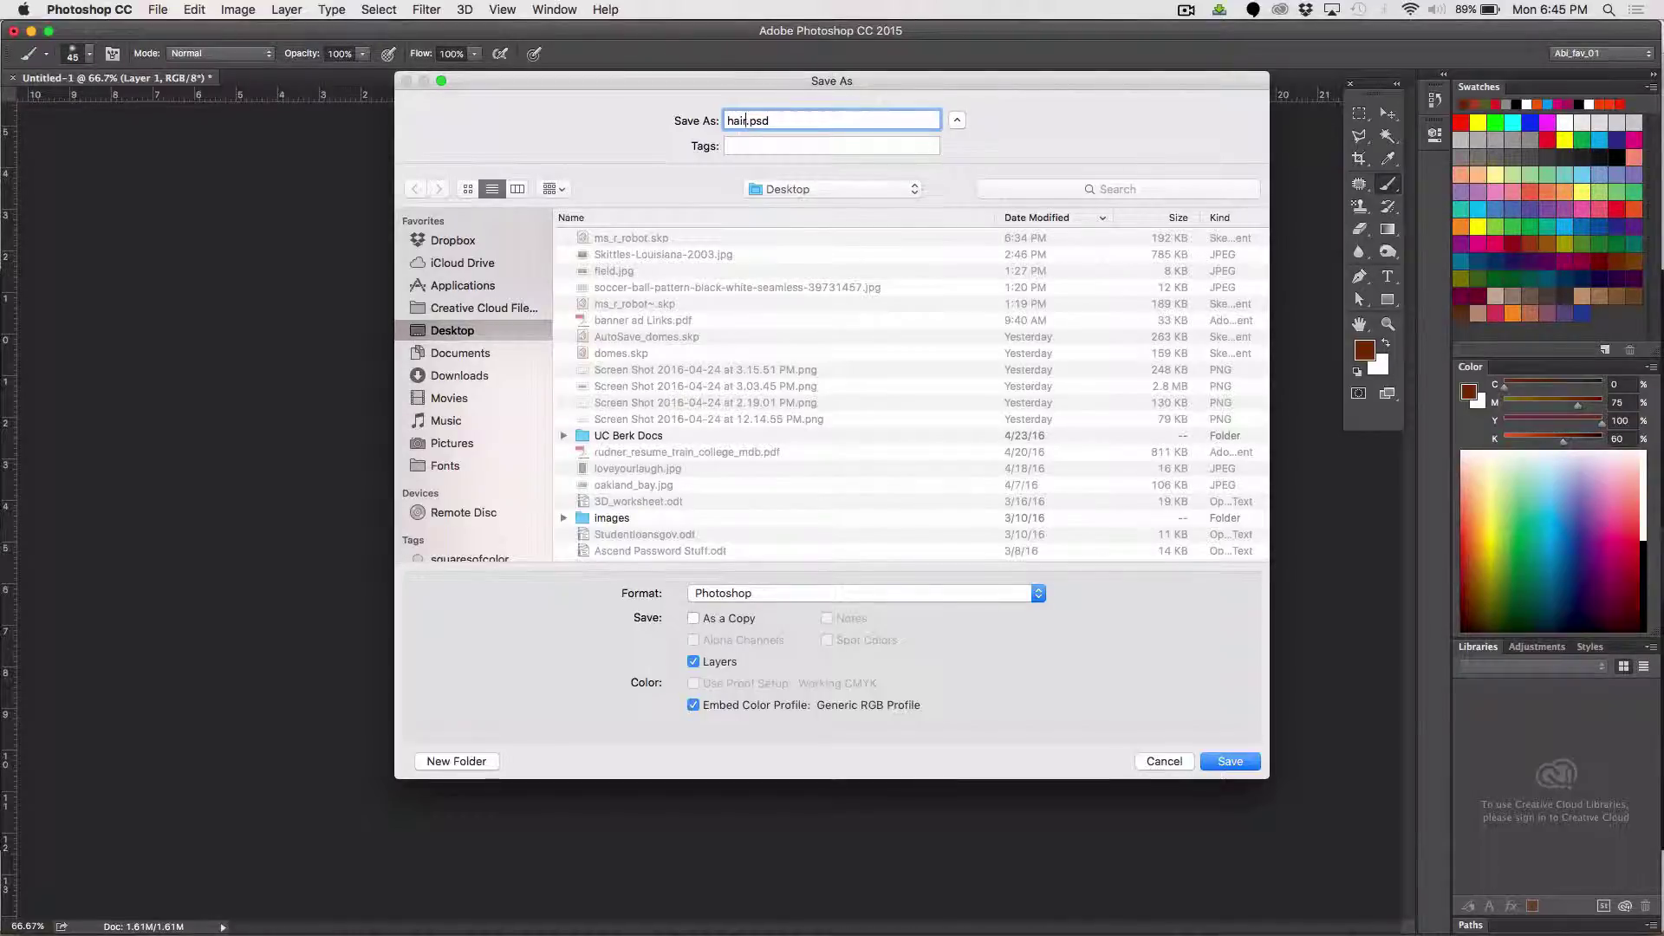
text(_Light_mask)
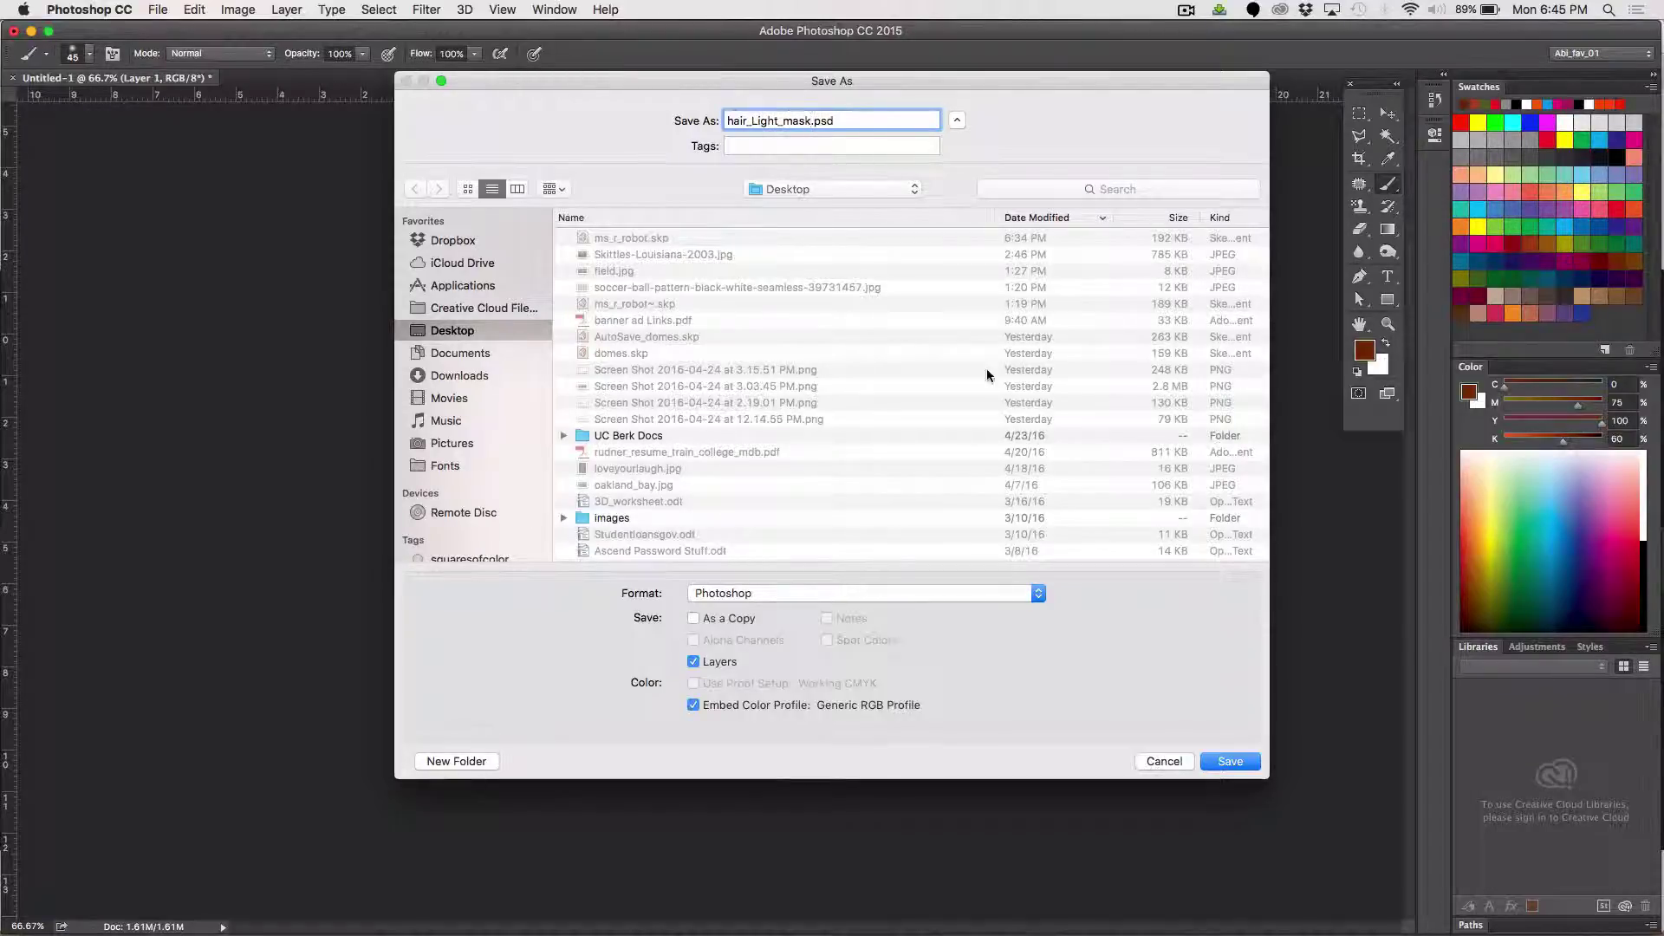
click(1228, 761)
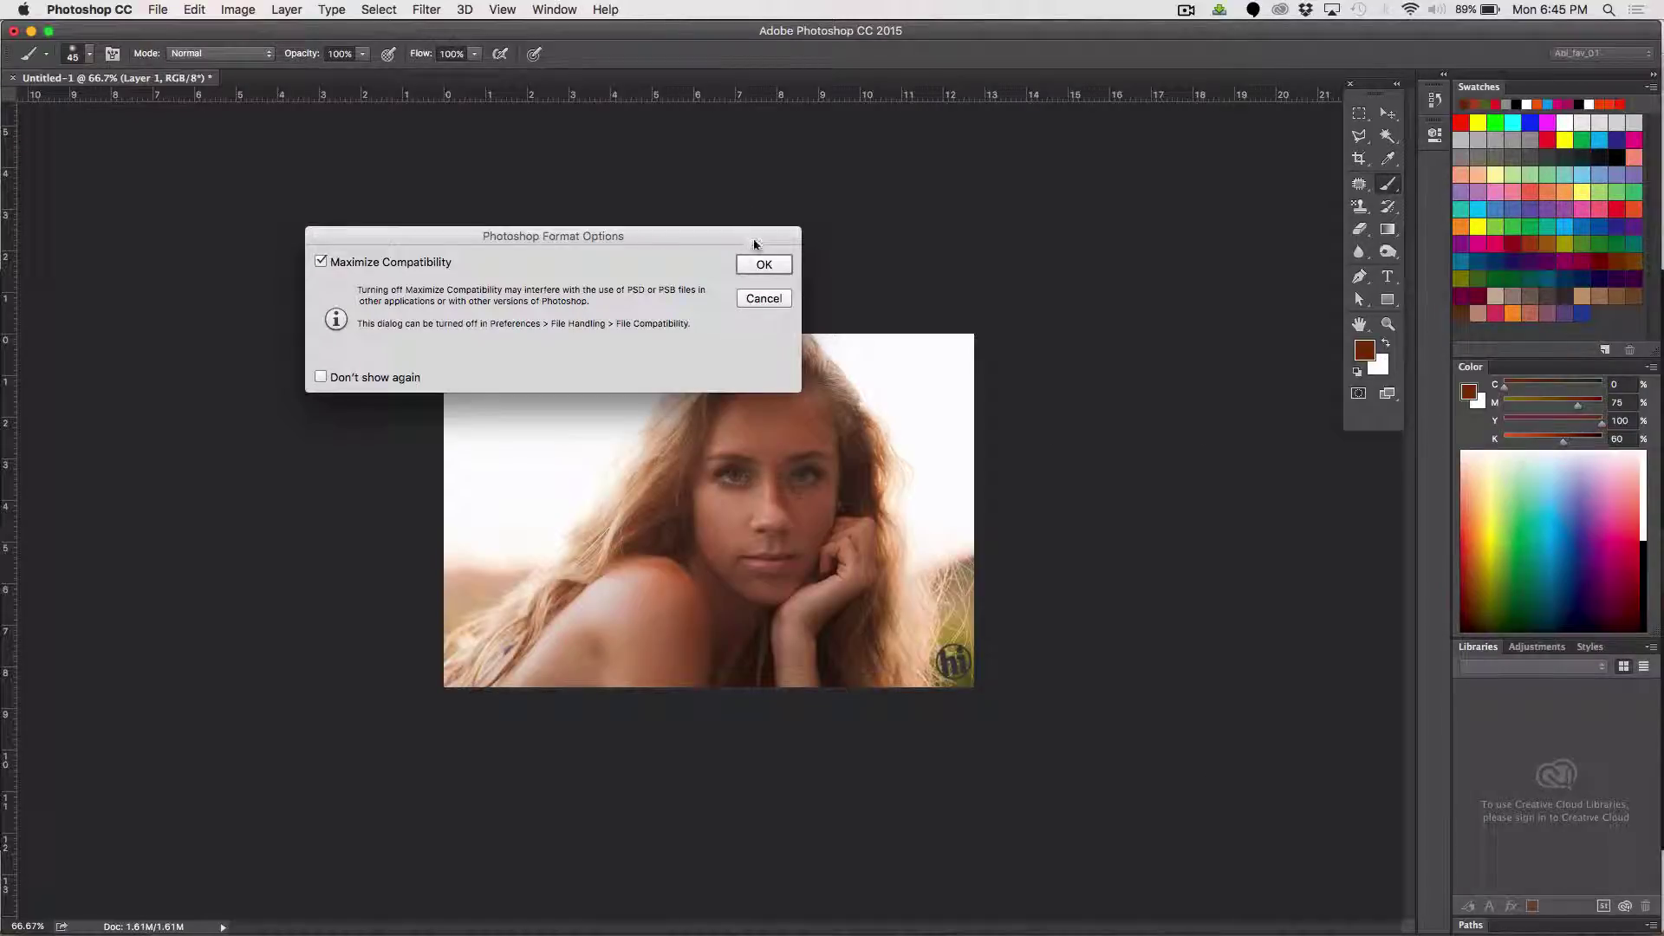
click(757, 265)
Show the document's history in an enlarged view and create a snapshot of the current state
click(572, 10)
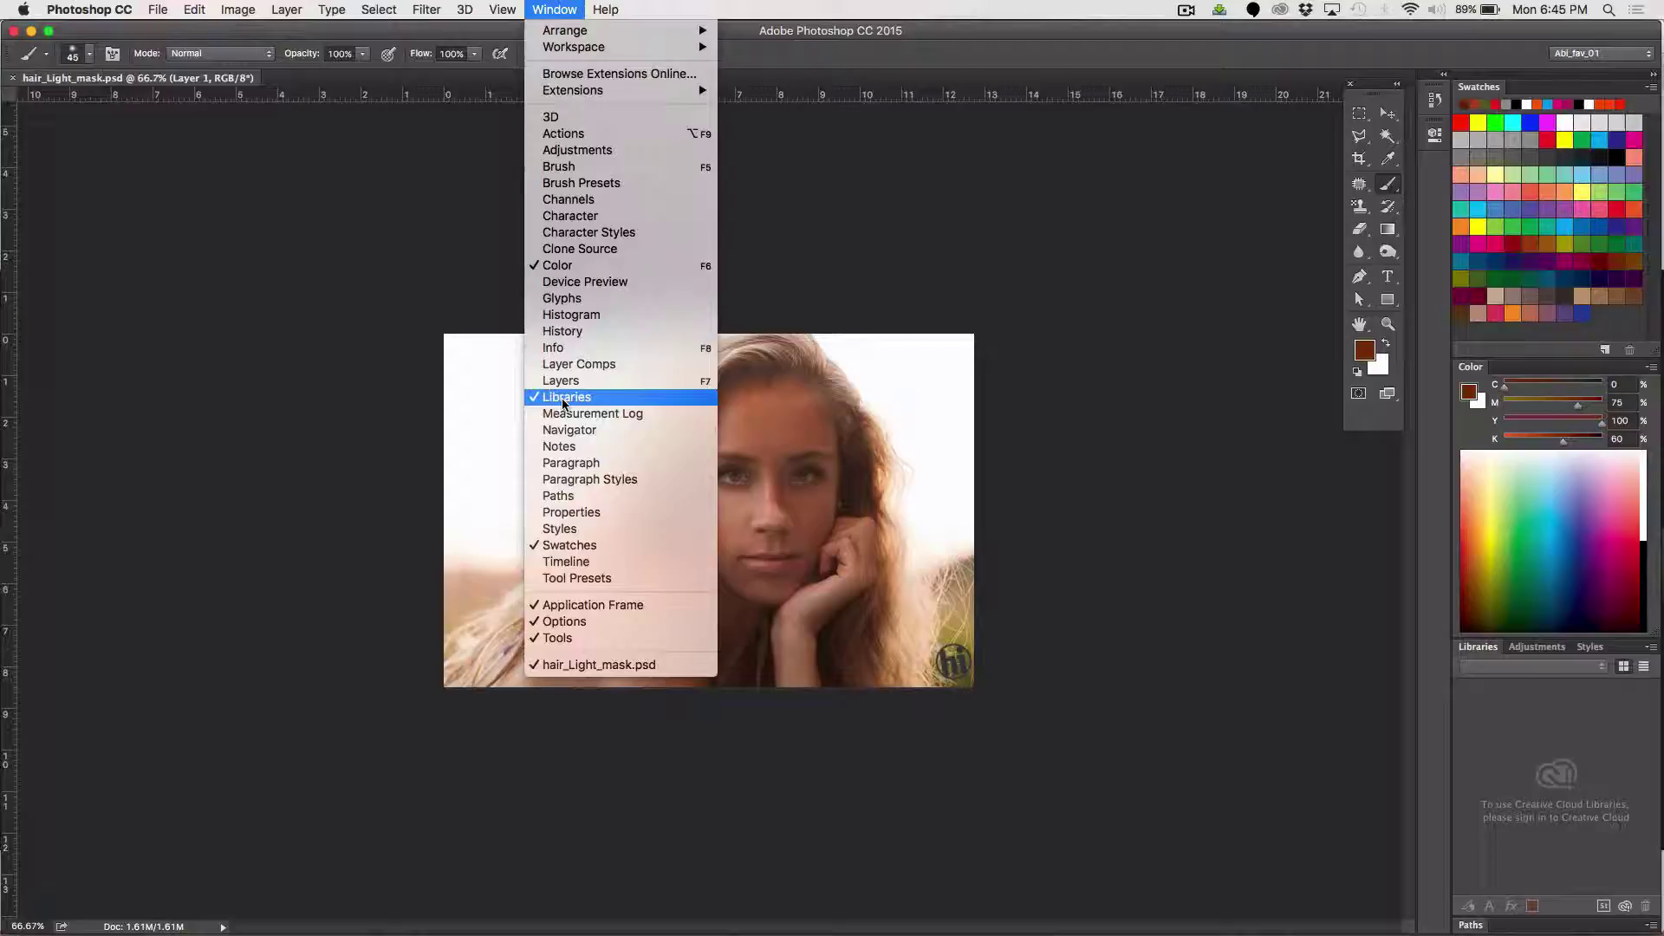
click(562, 331)
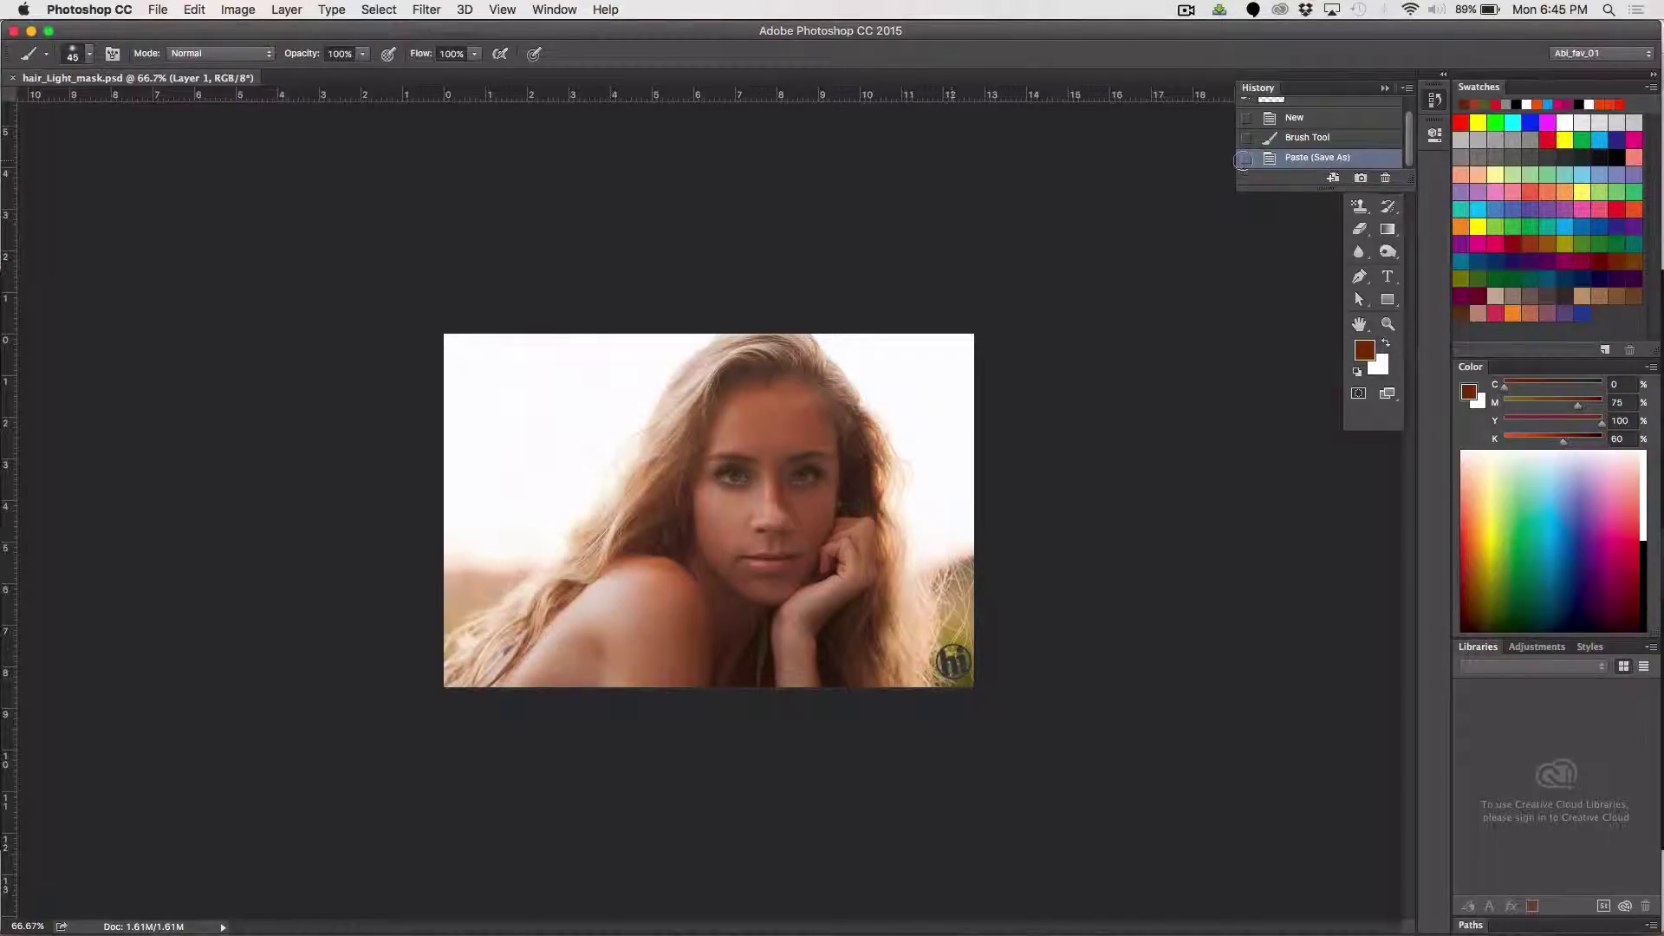
drag(1409, 185, 1408, 672)
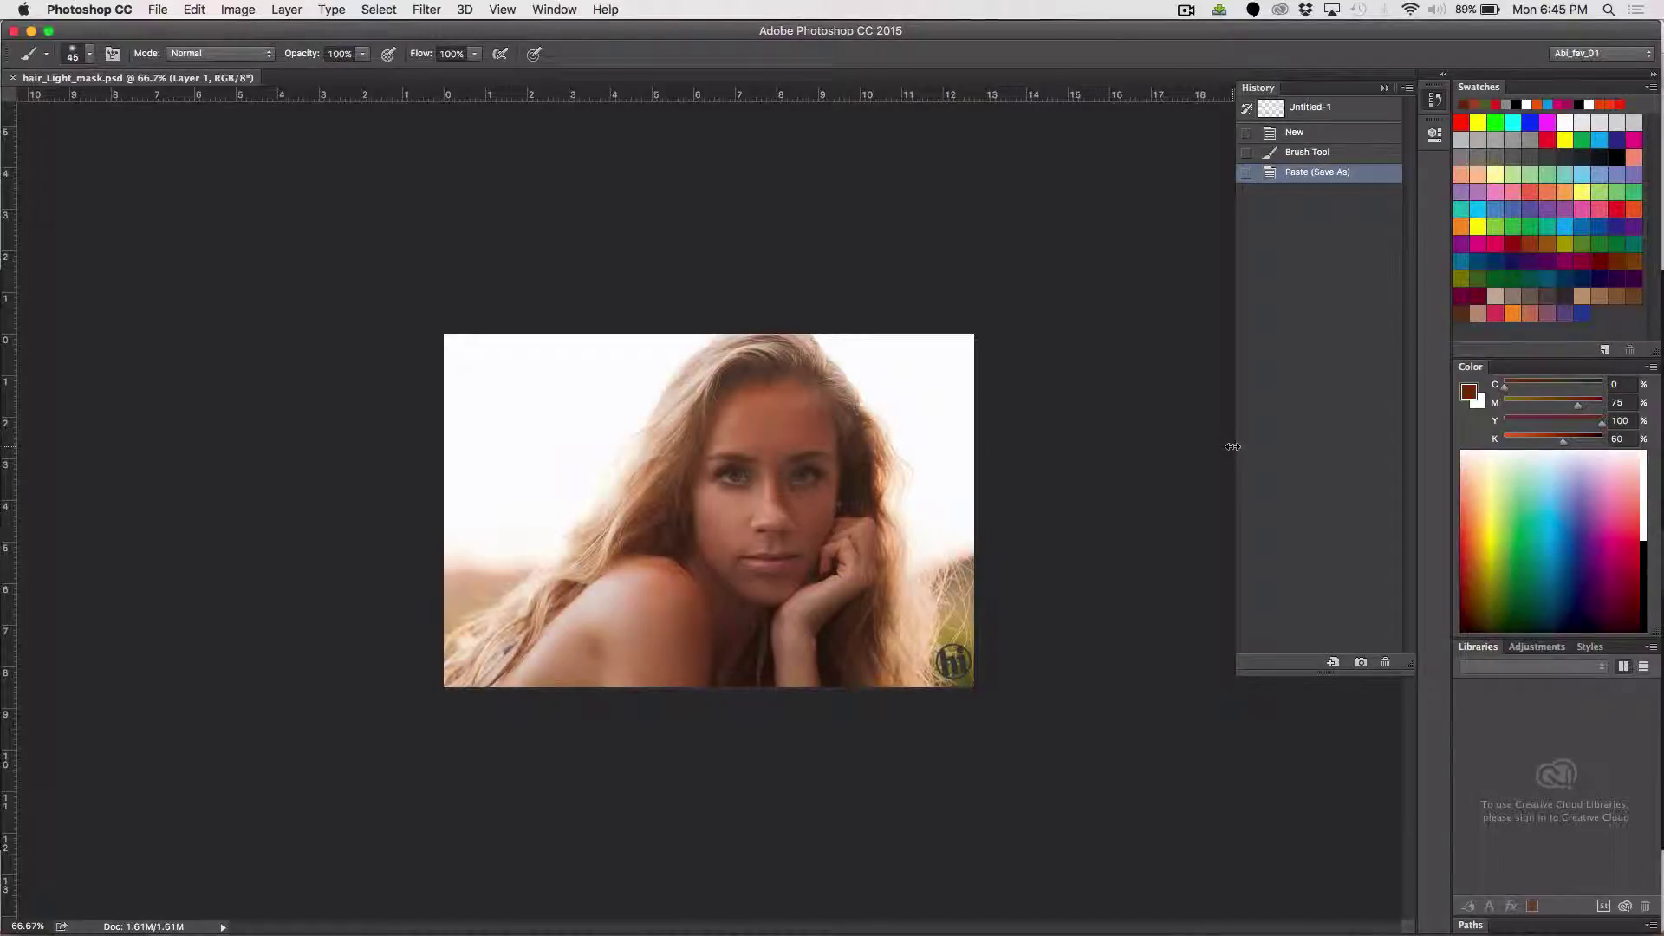
drag(1232, 446, 1115, 438)
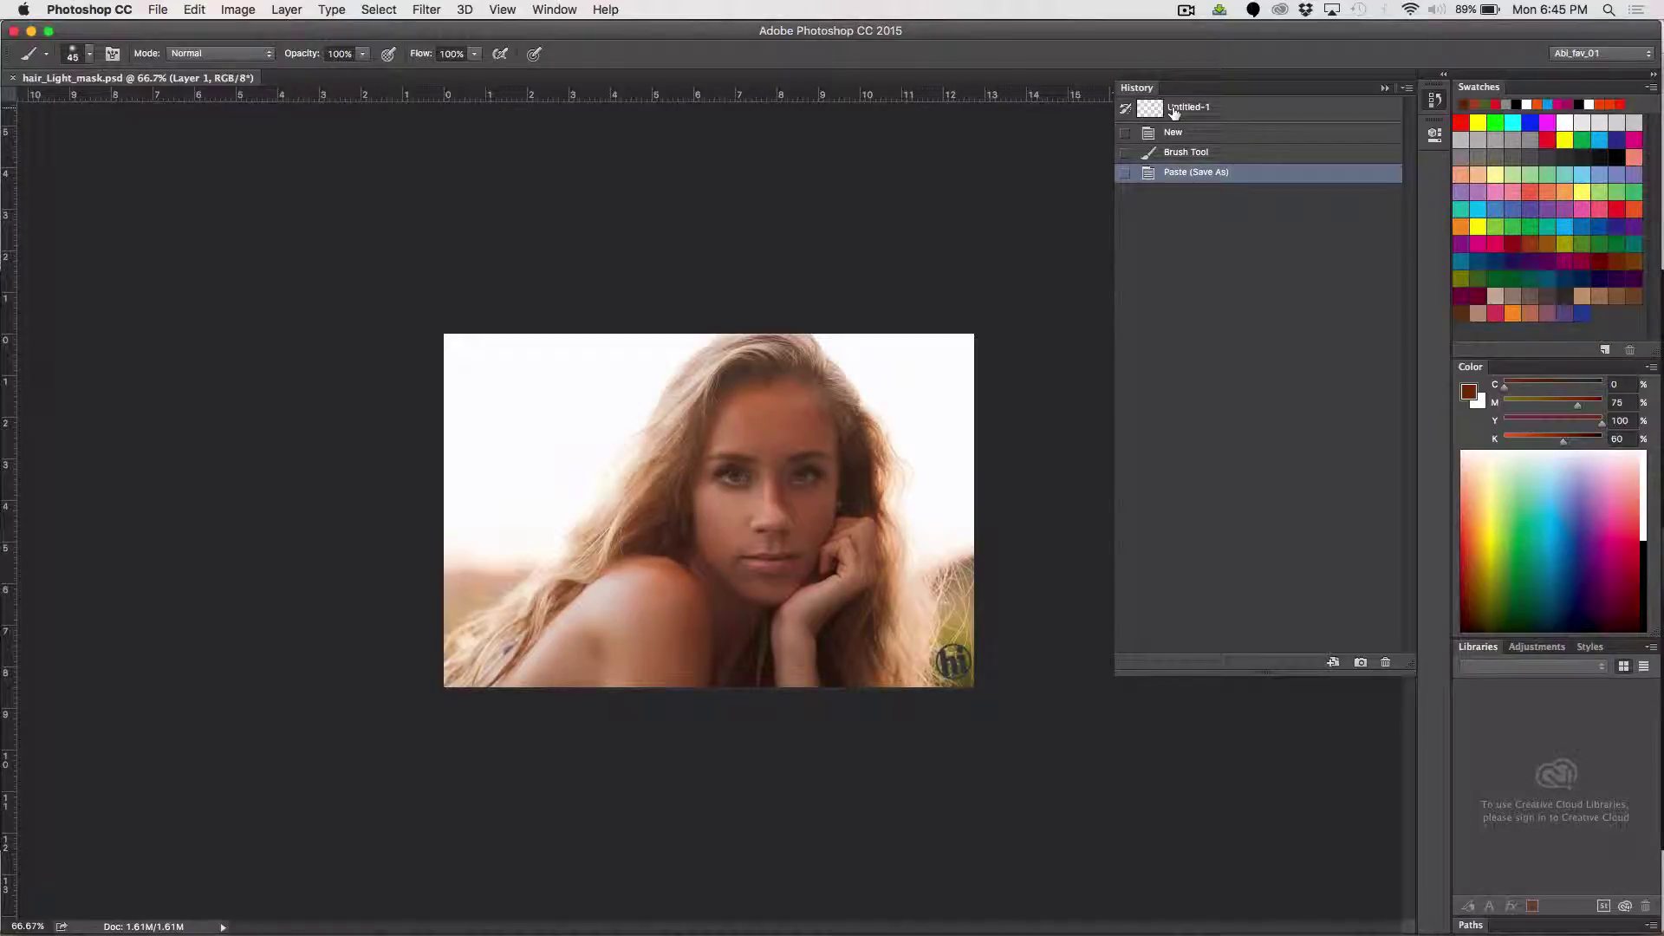
click(1361, 662)
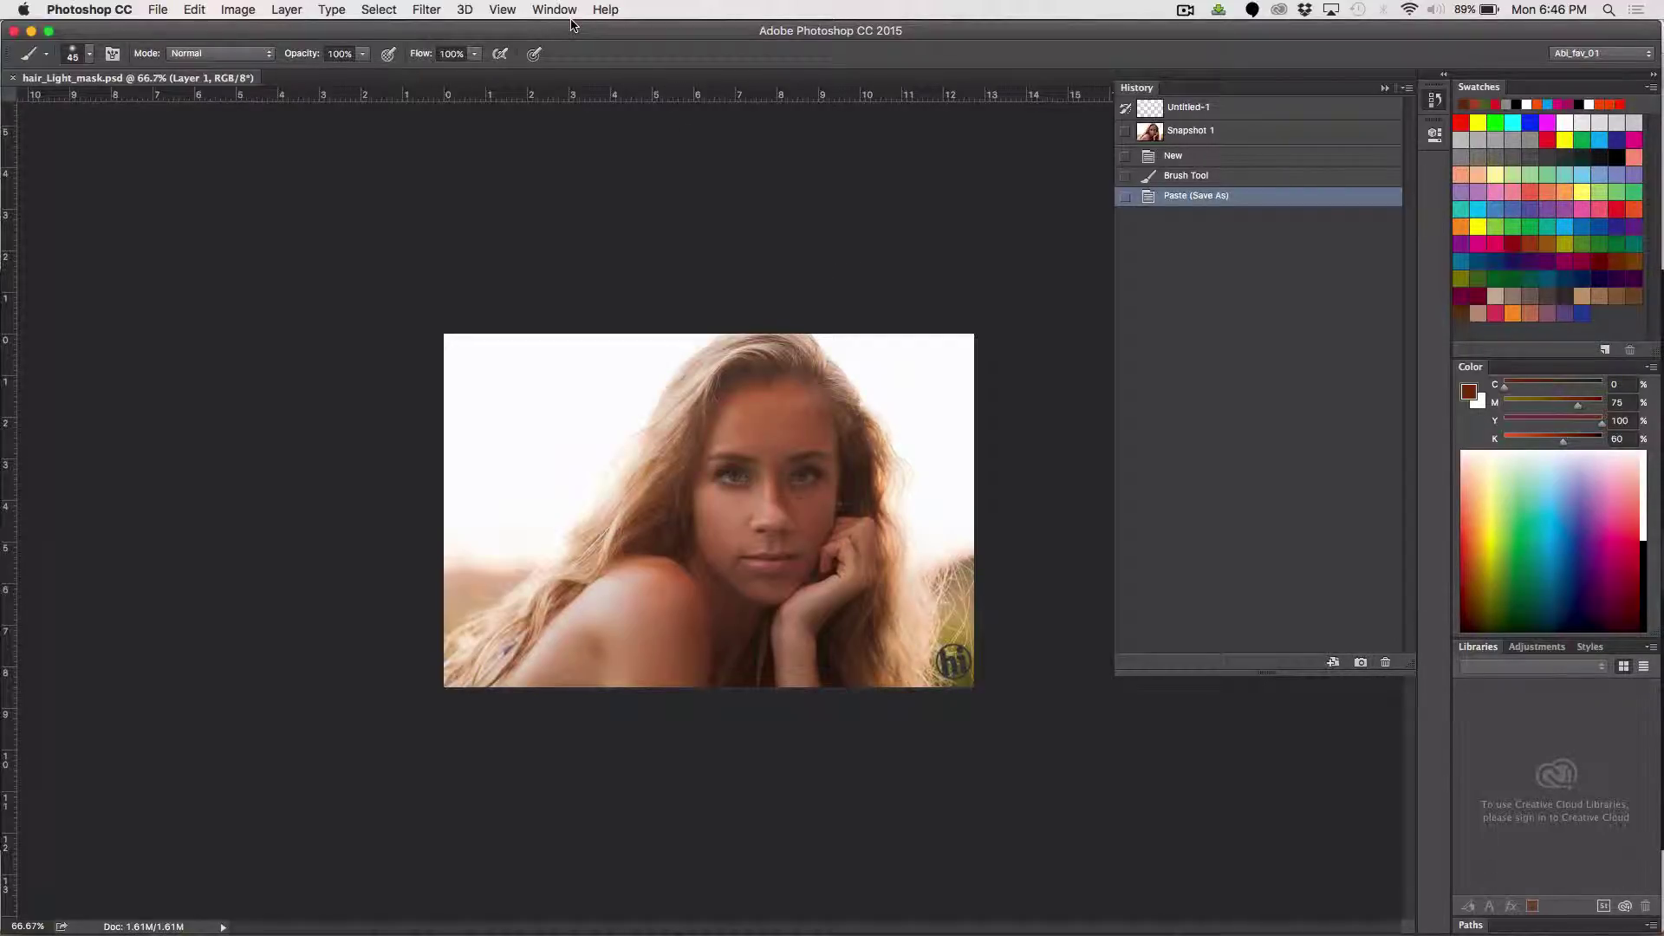
View the portrait at 100% and display its color channels beside the image
key(super+1)
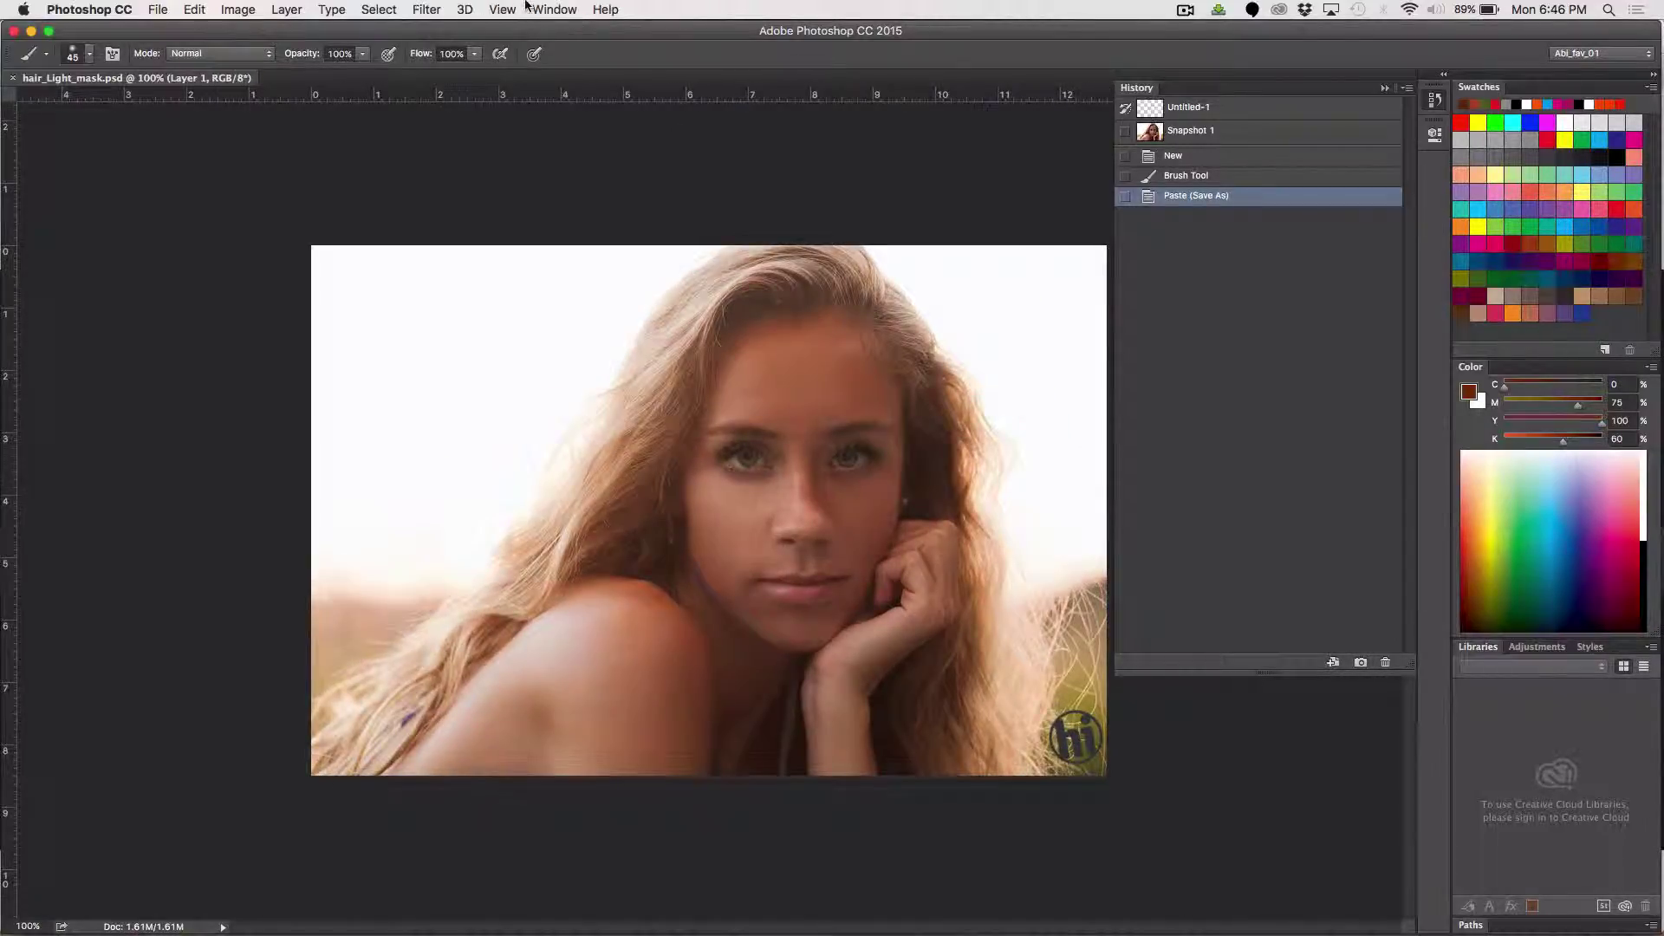
click(545, 9)
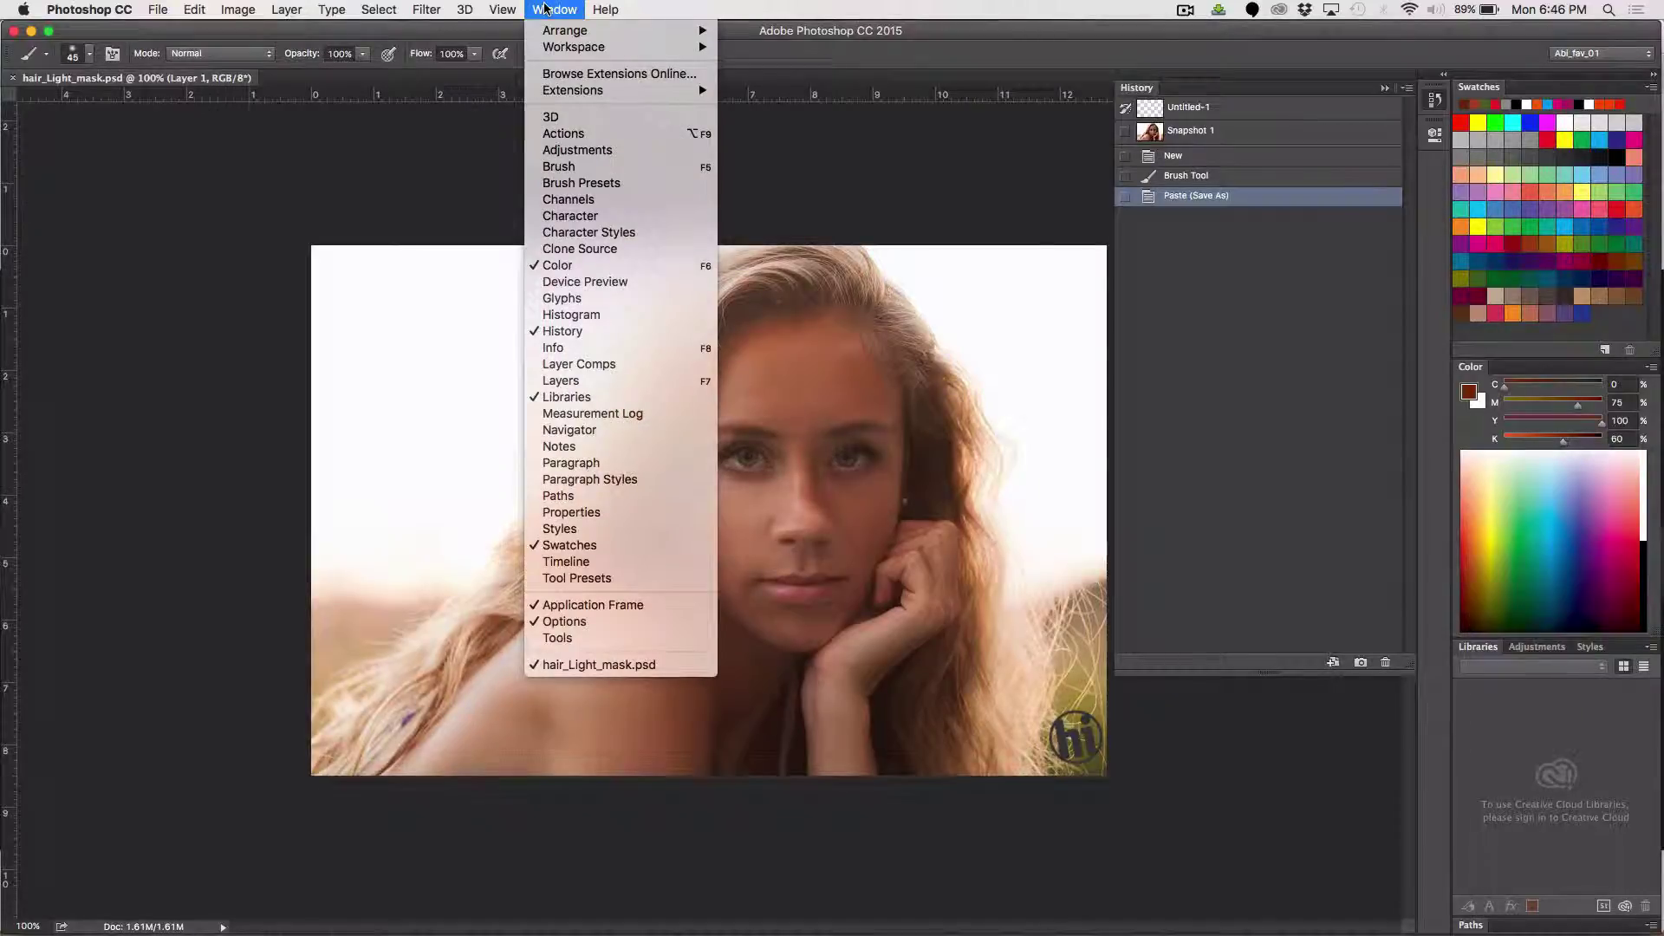
click(598, 201)
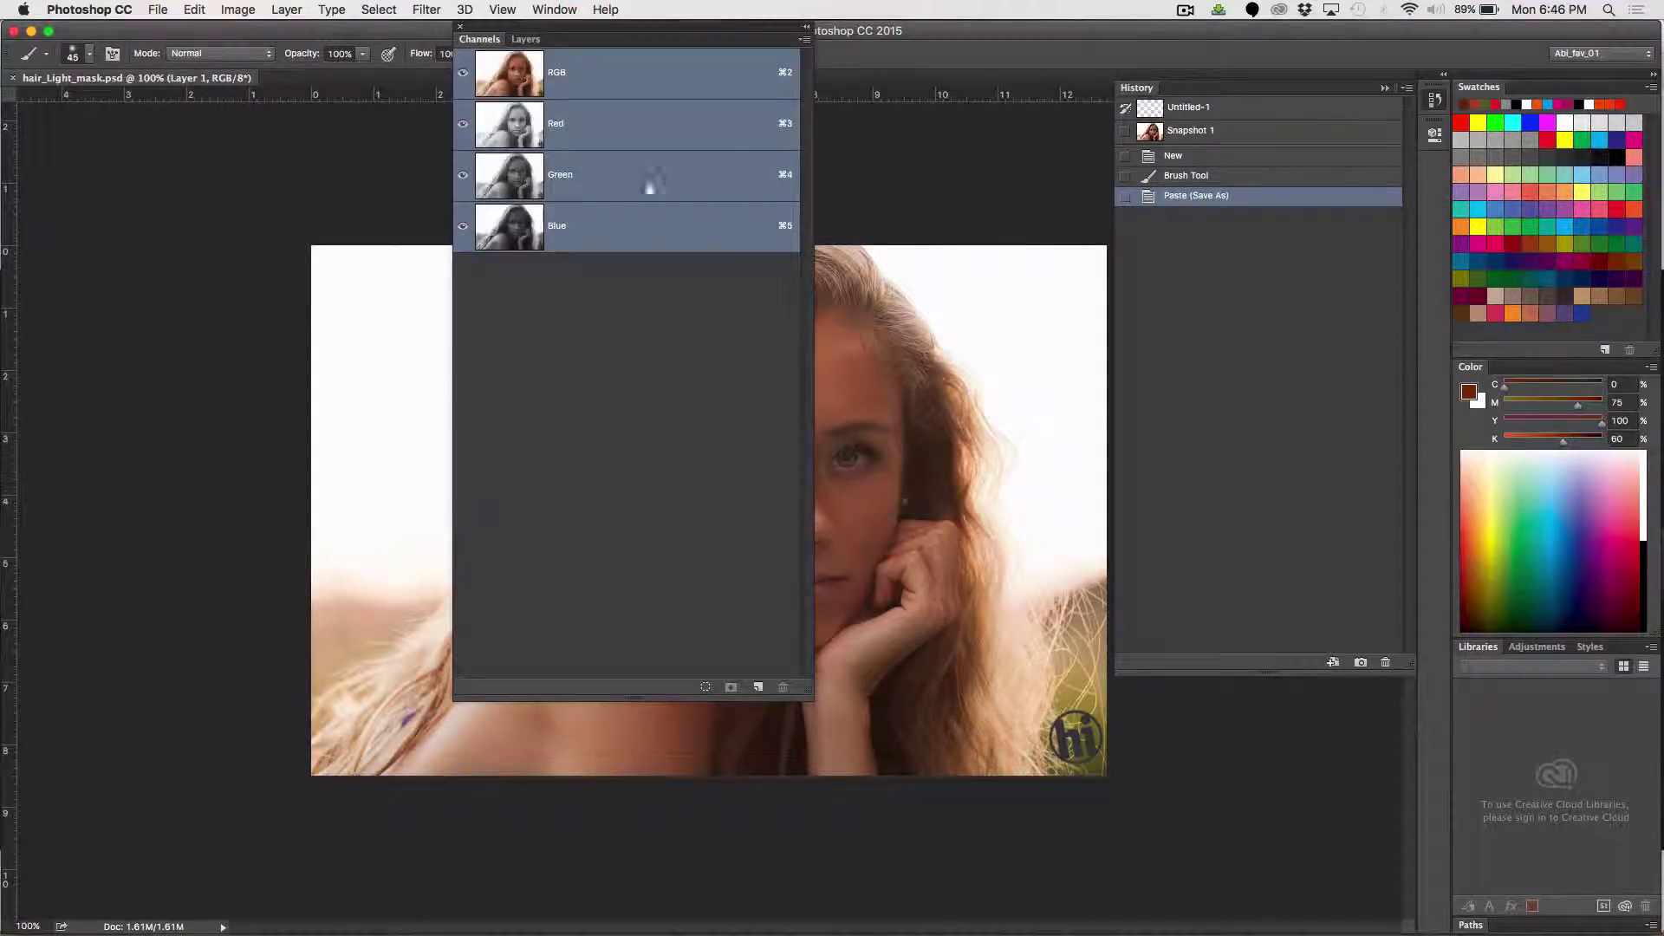
drag(575, 35, 1052, 143)
Compare the portrait in the Blue, Green and Red channels one at a time, ending on Blue
click(1064, 351)
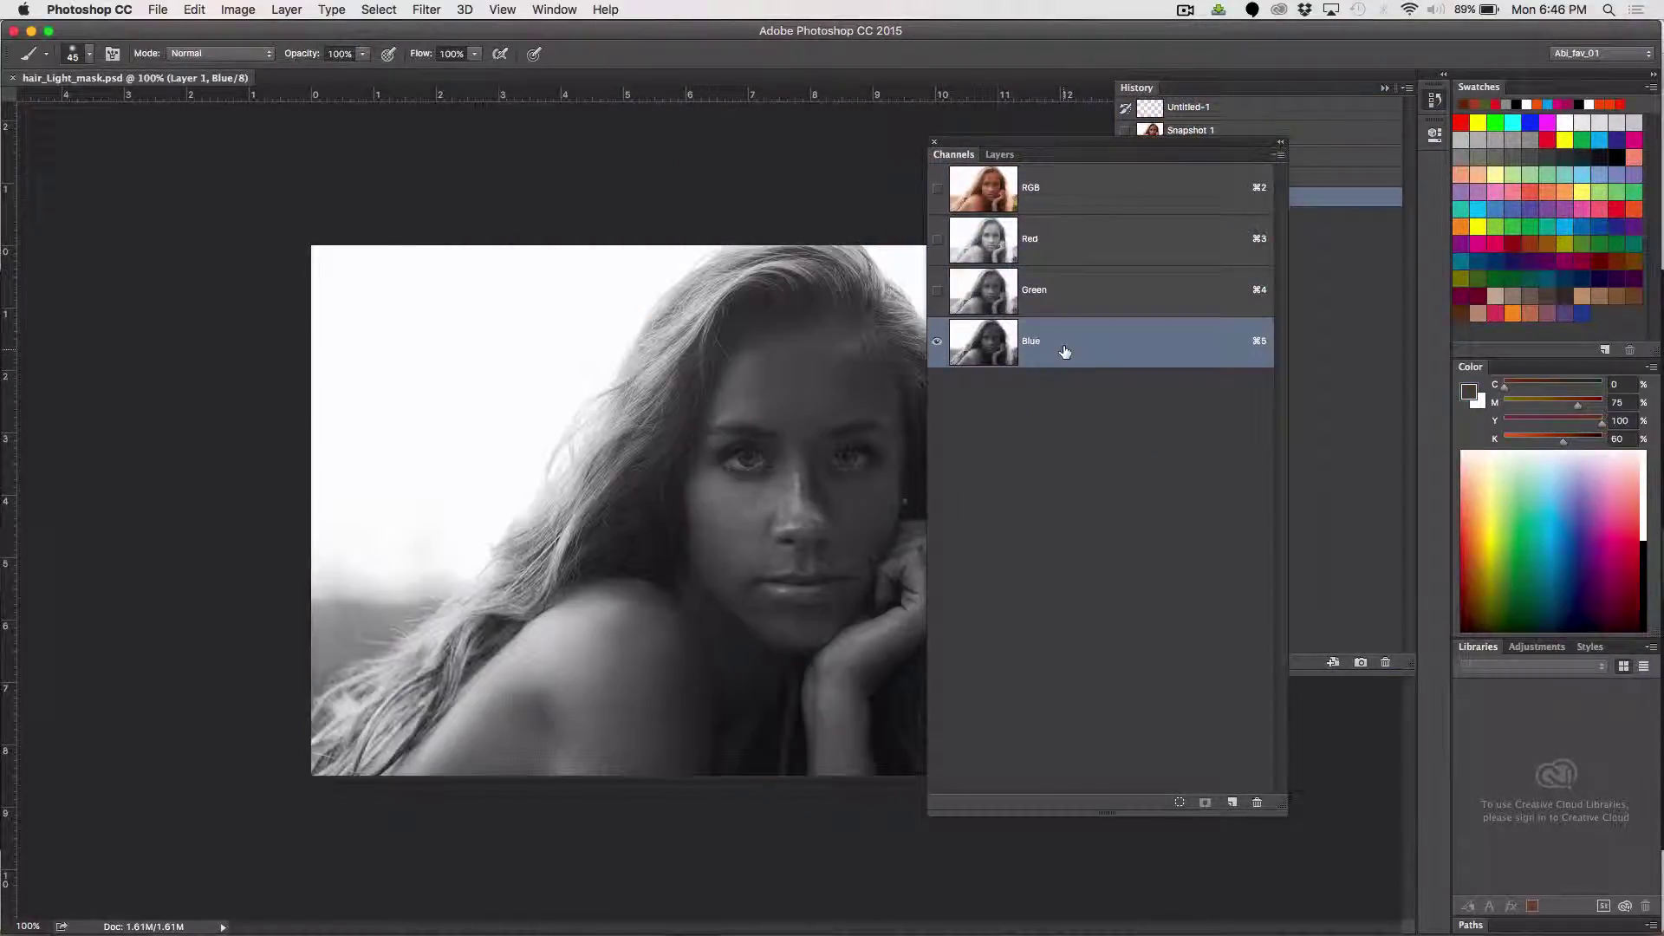
click(1077, 292)
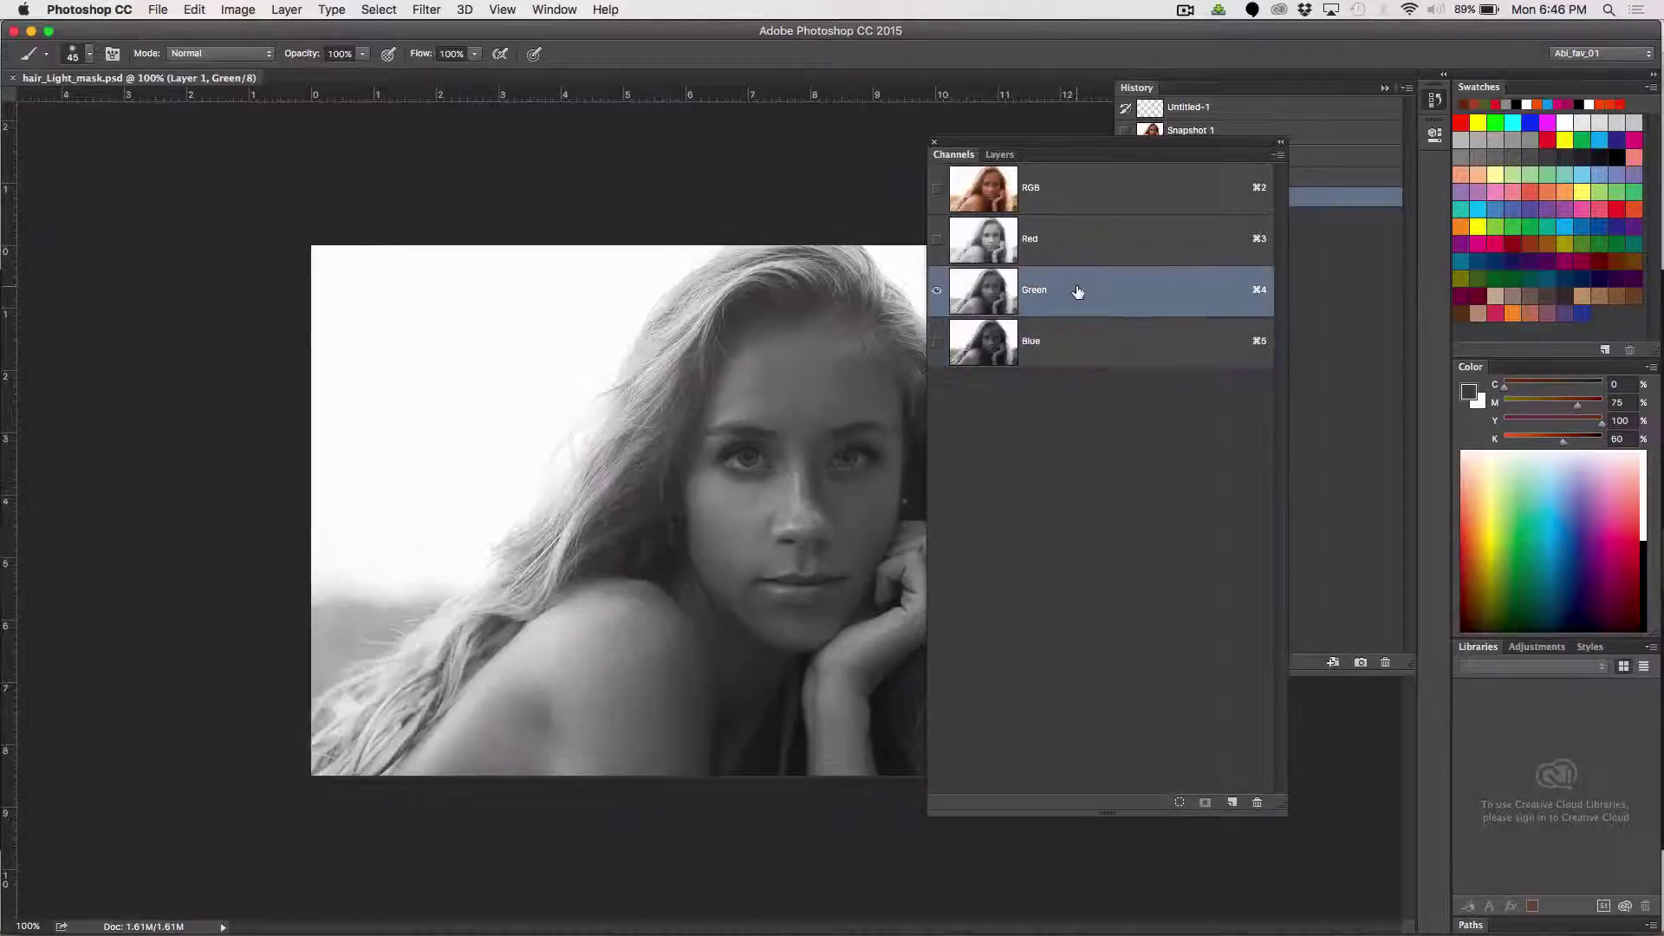
click(1050, 241)
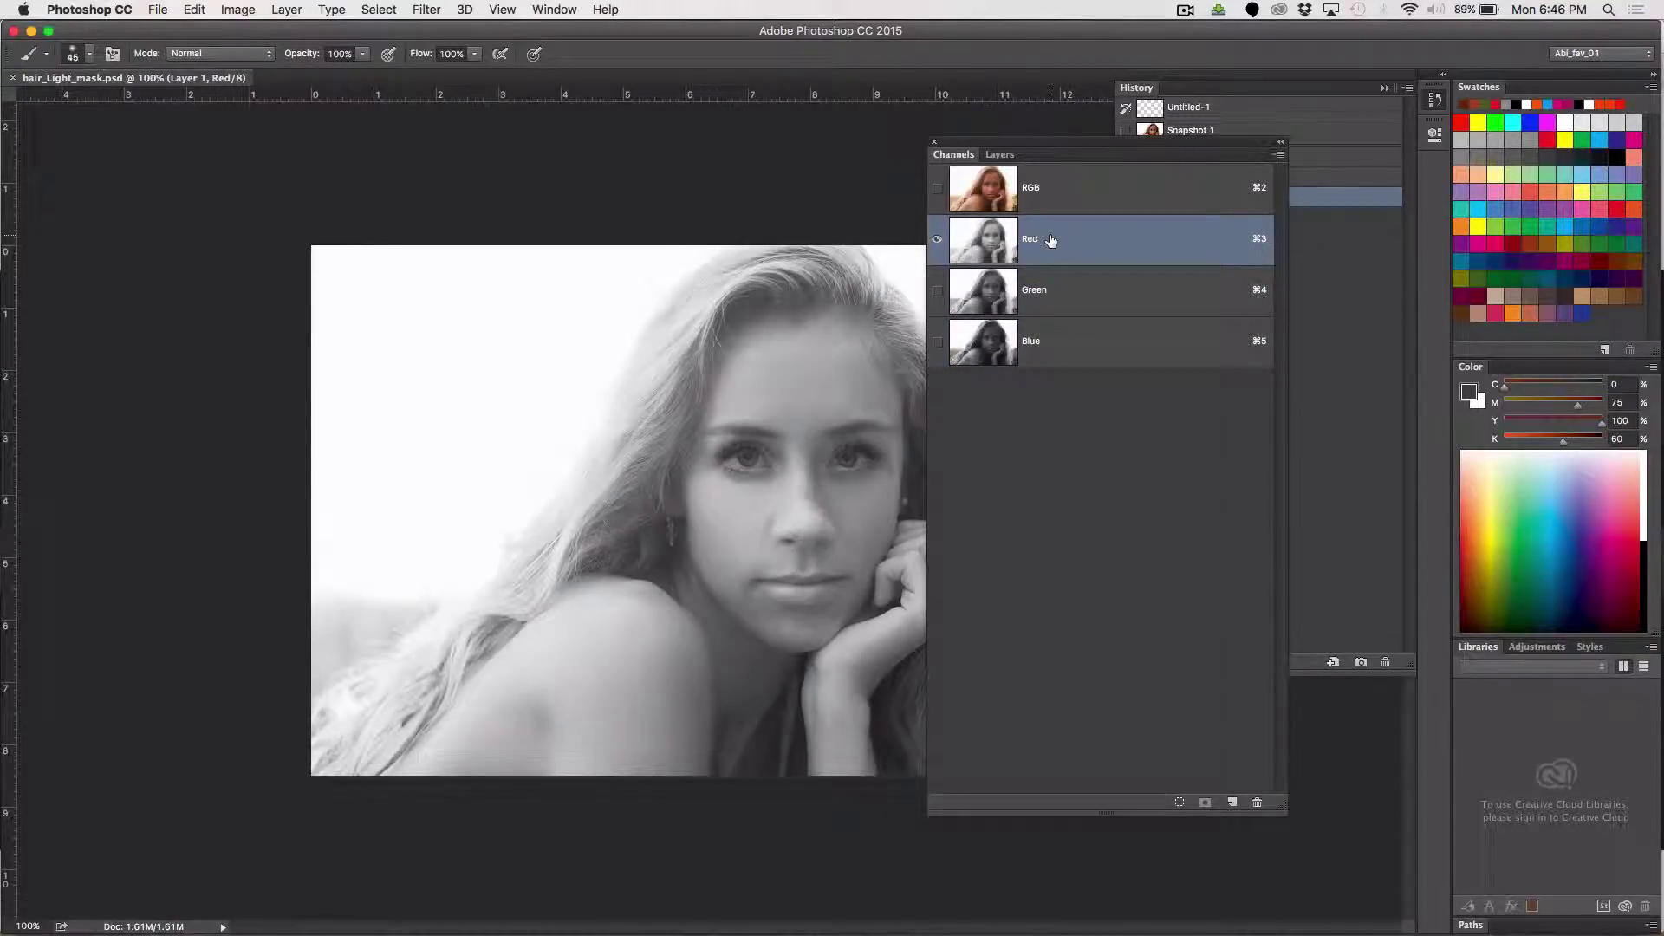
click(1042, 334)
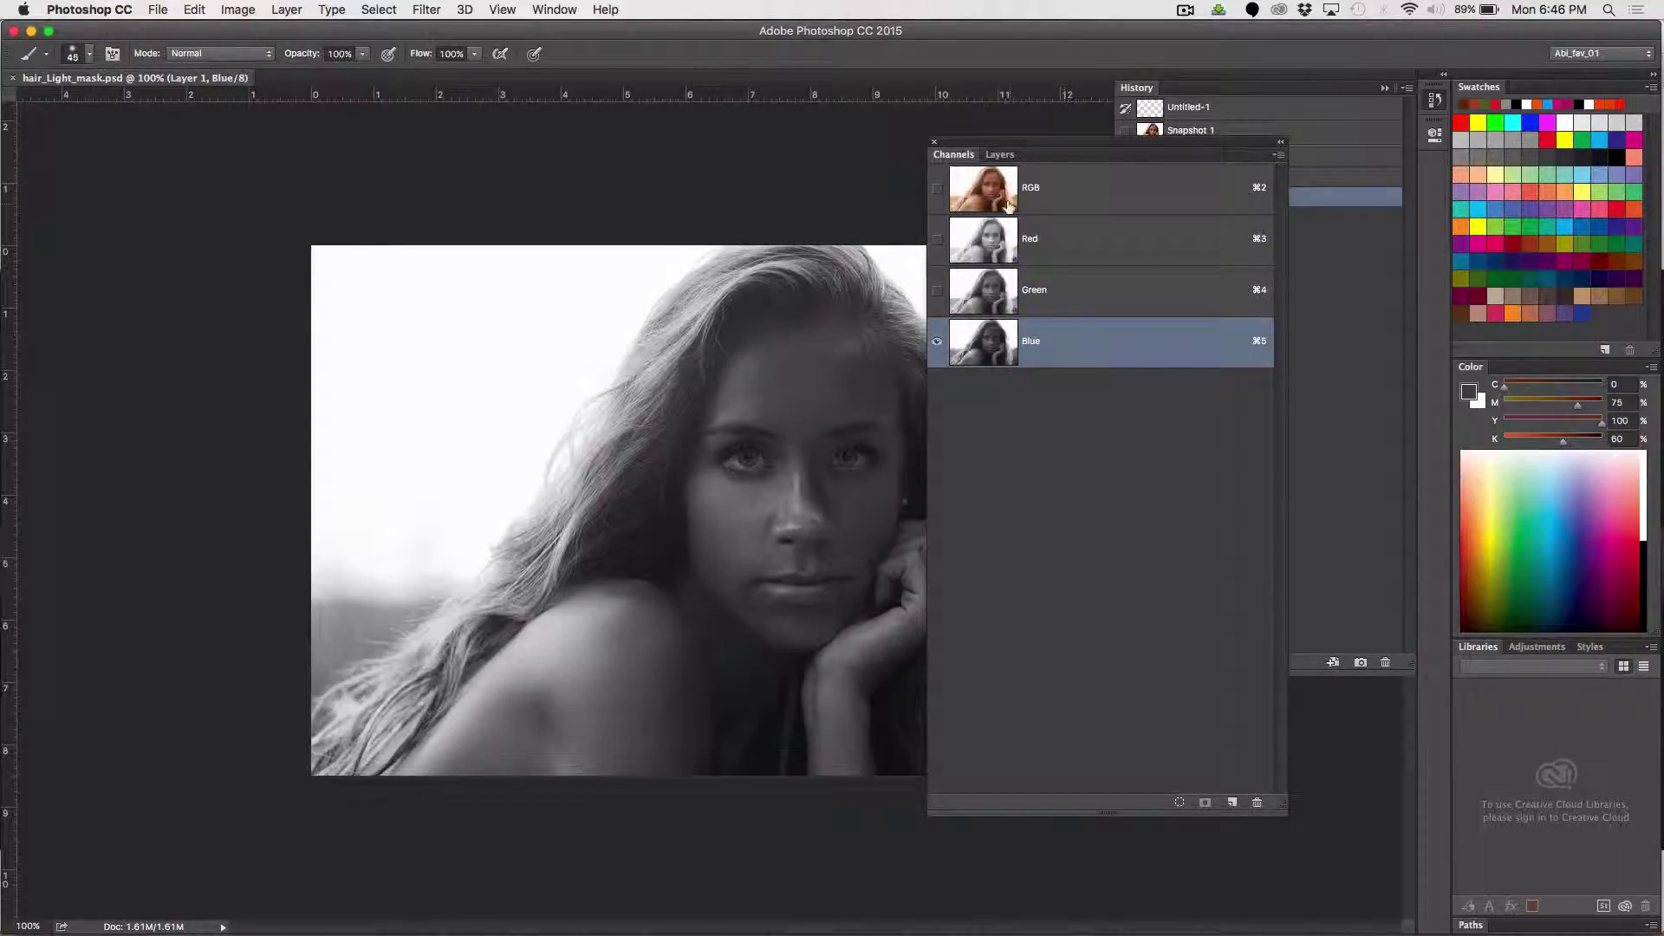
drag(993, 143, 1162, 155)
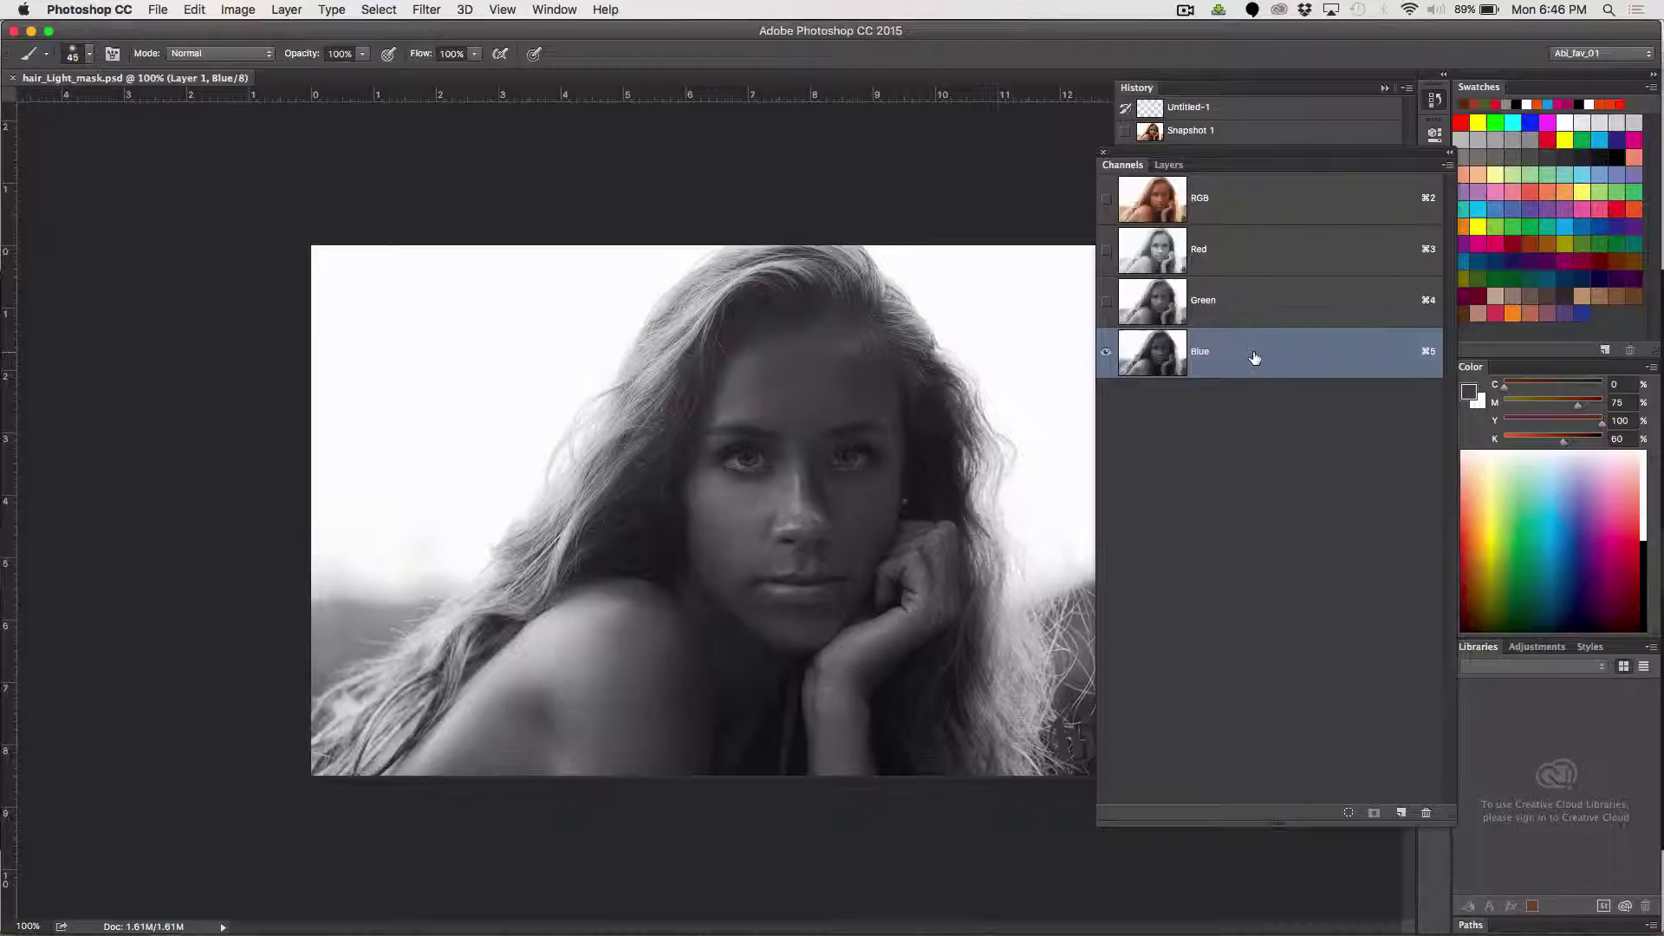
Duplicate the Blue channel, rename the copy "Hair alpha" and save the document
drag(1262, 358, 1401, 815)
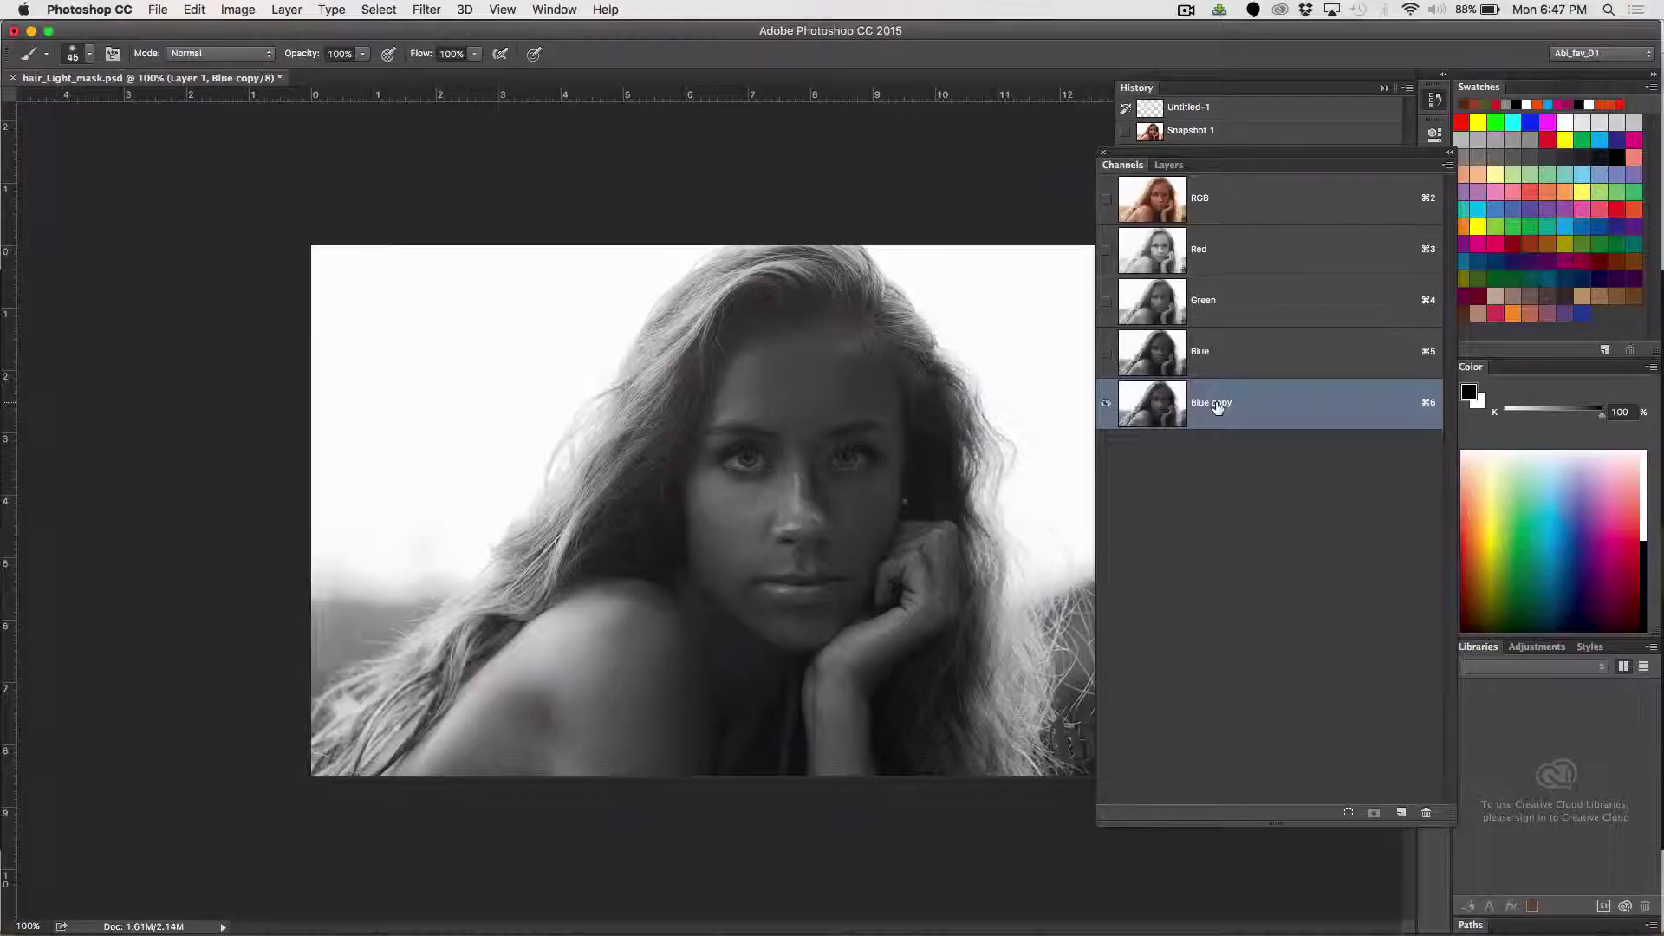
double_click(1217, 404)
text(Hair alpha)
key(Return)
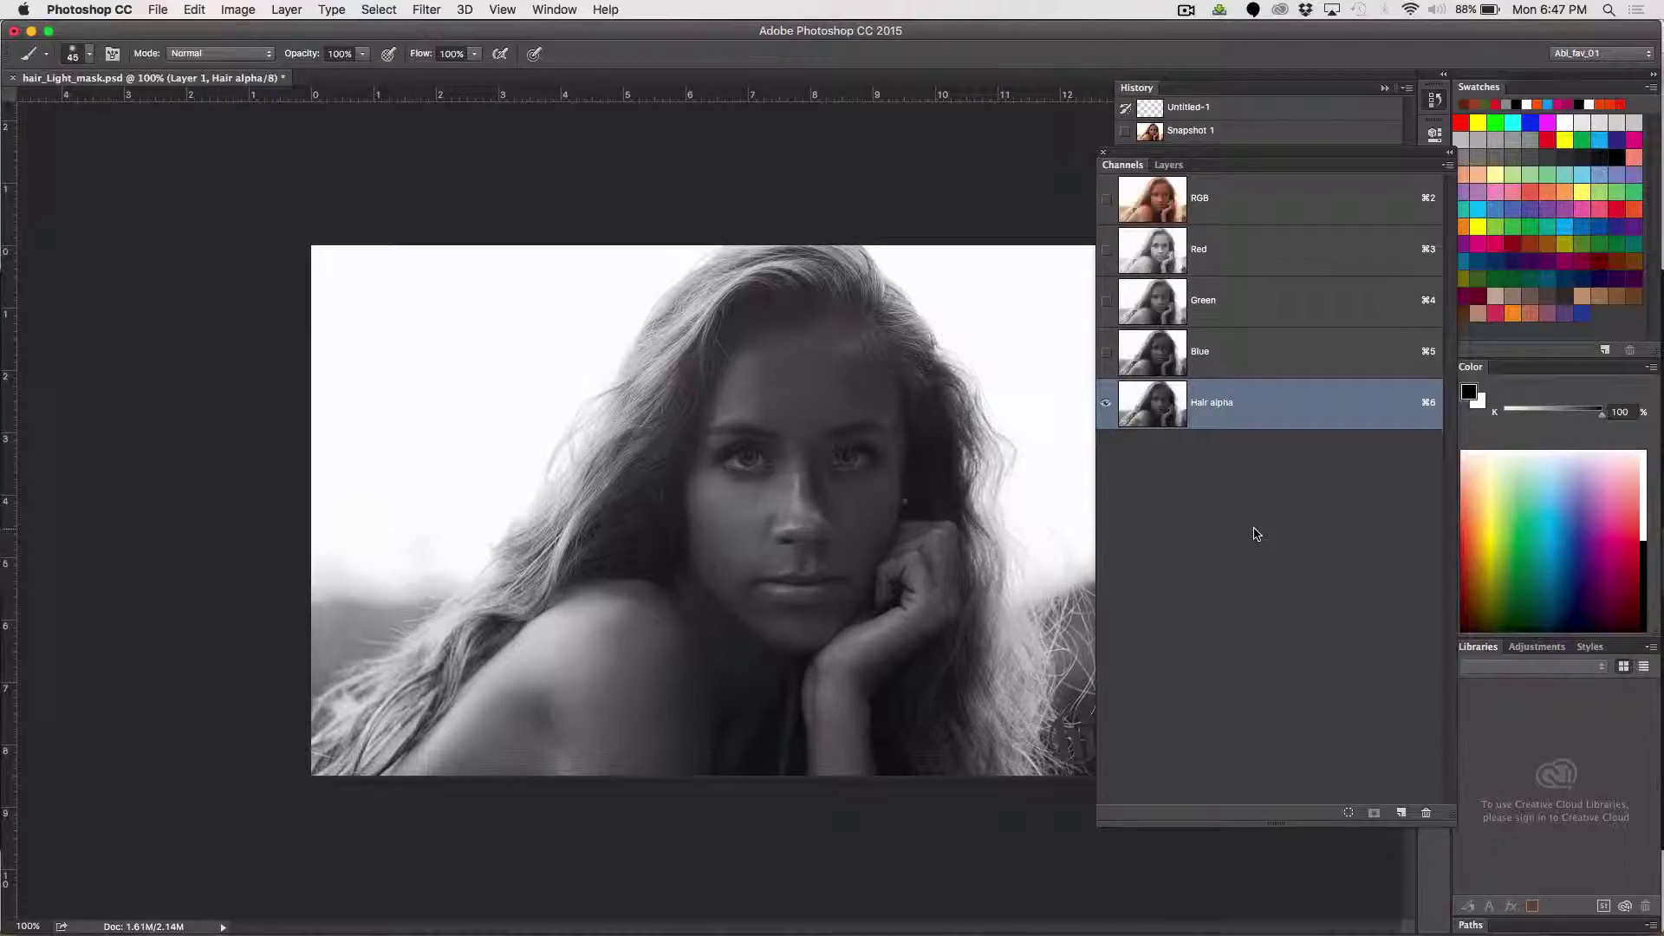
key(super+s)
Open the Levels adjustment for the Hair alpha channel, keeping the whole portrait unobstructed
drag(1179, 164, 1242, 176)
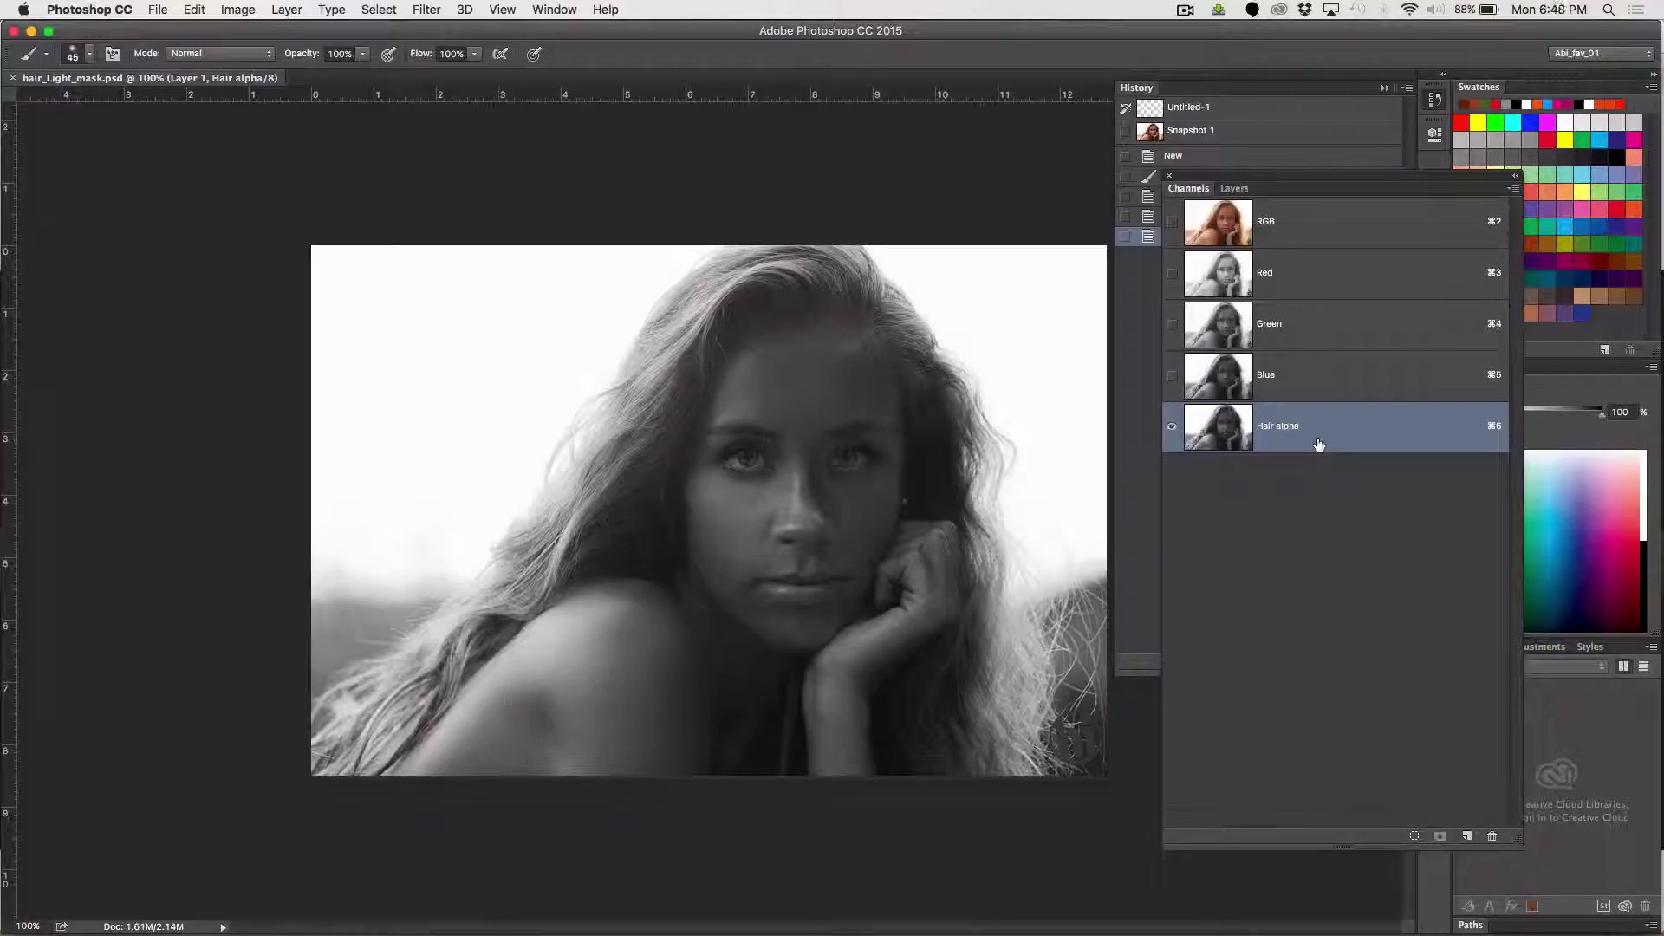
key(super+l)
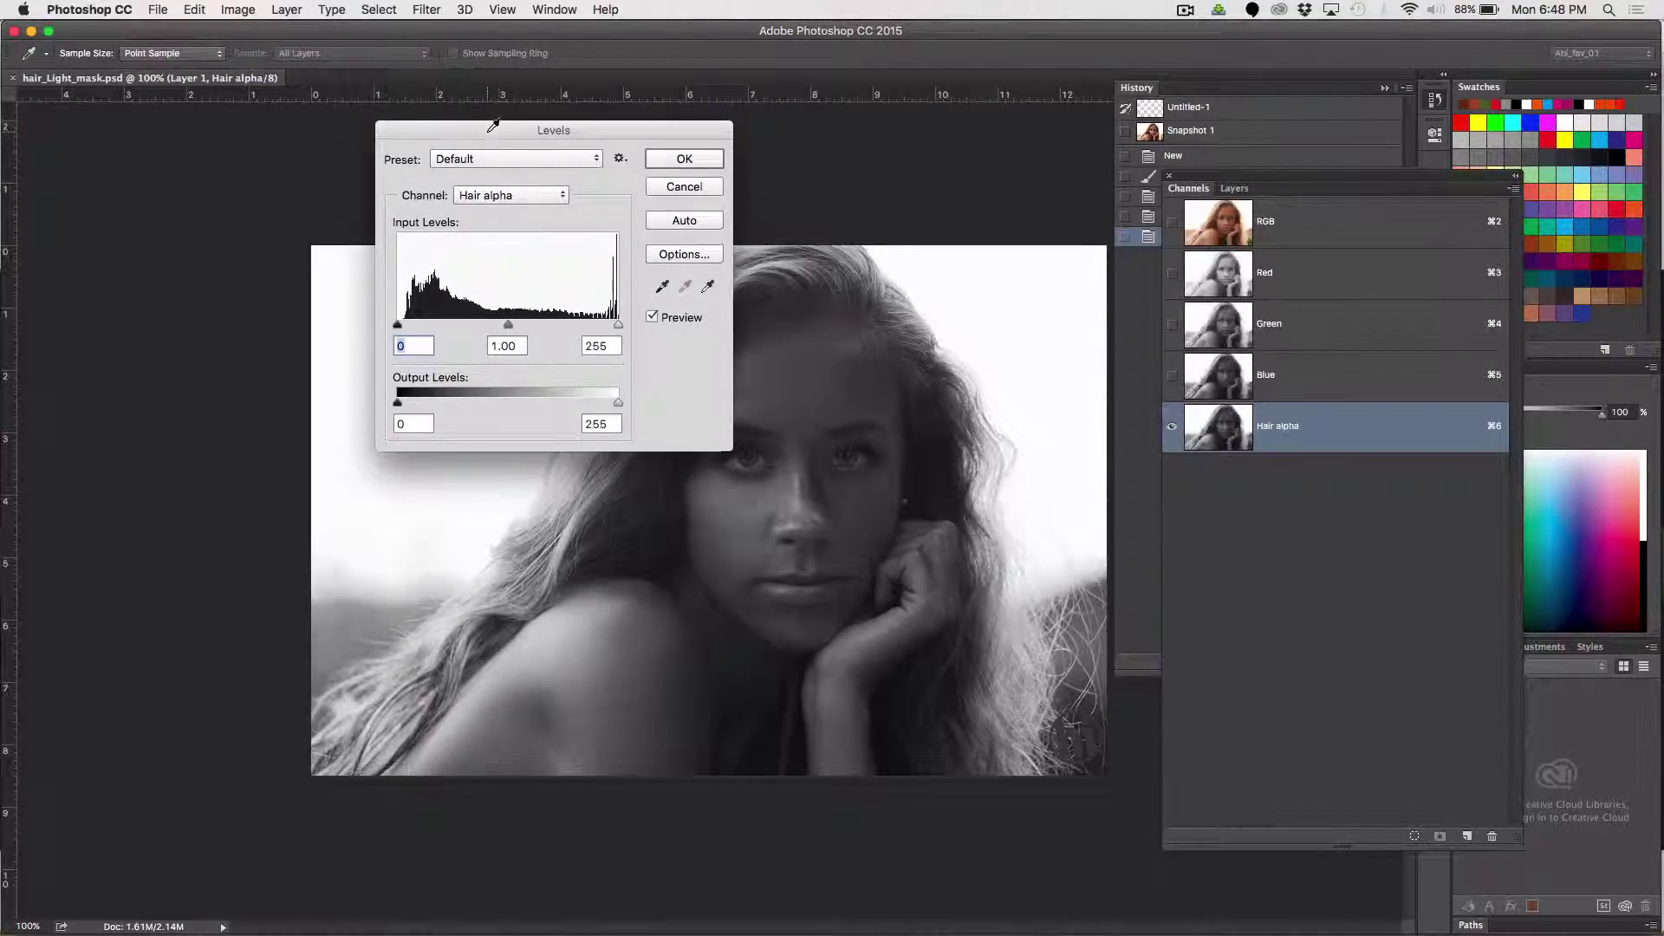
drag(486, 125, 1255, 166)
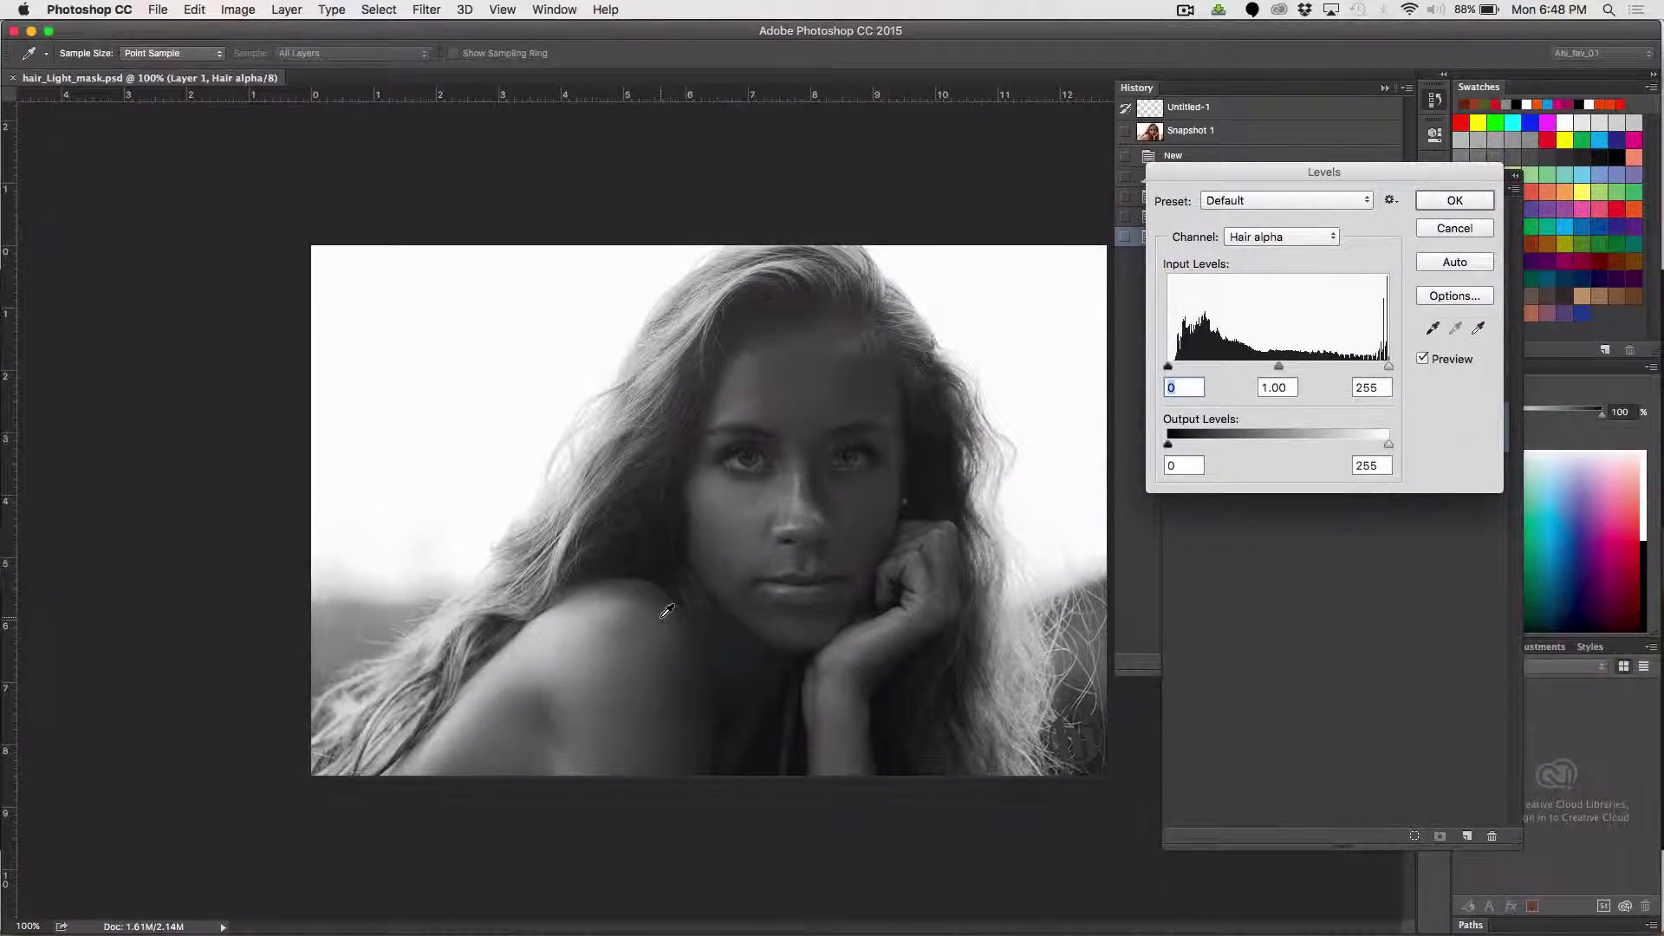
Try setting the black point from the light hair edge beside the shoulder, and reset the levels
click(1432, 332)
click(1432, 329)
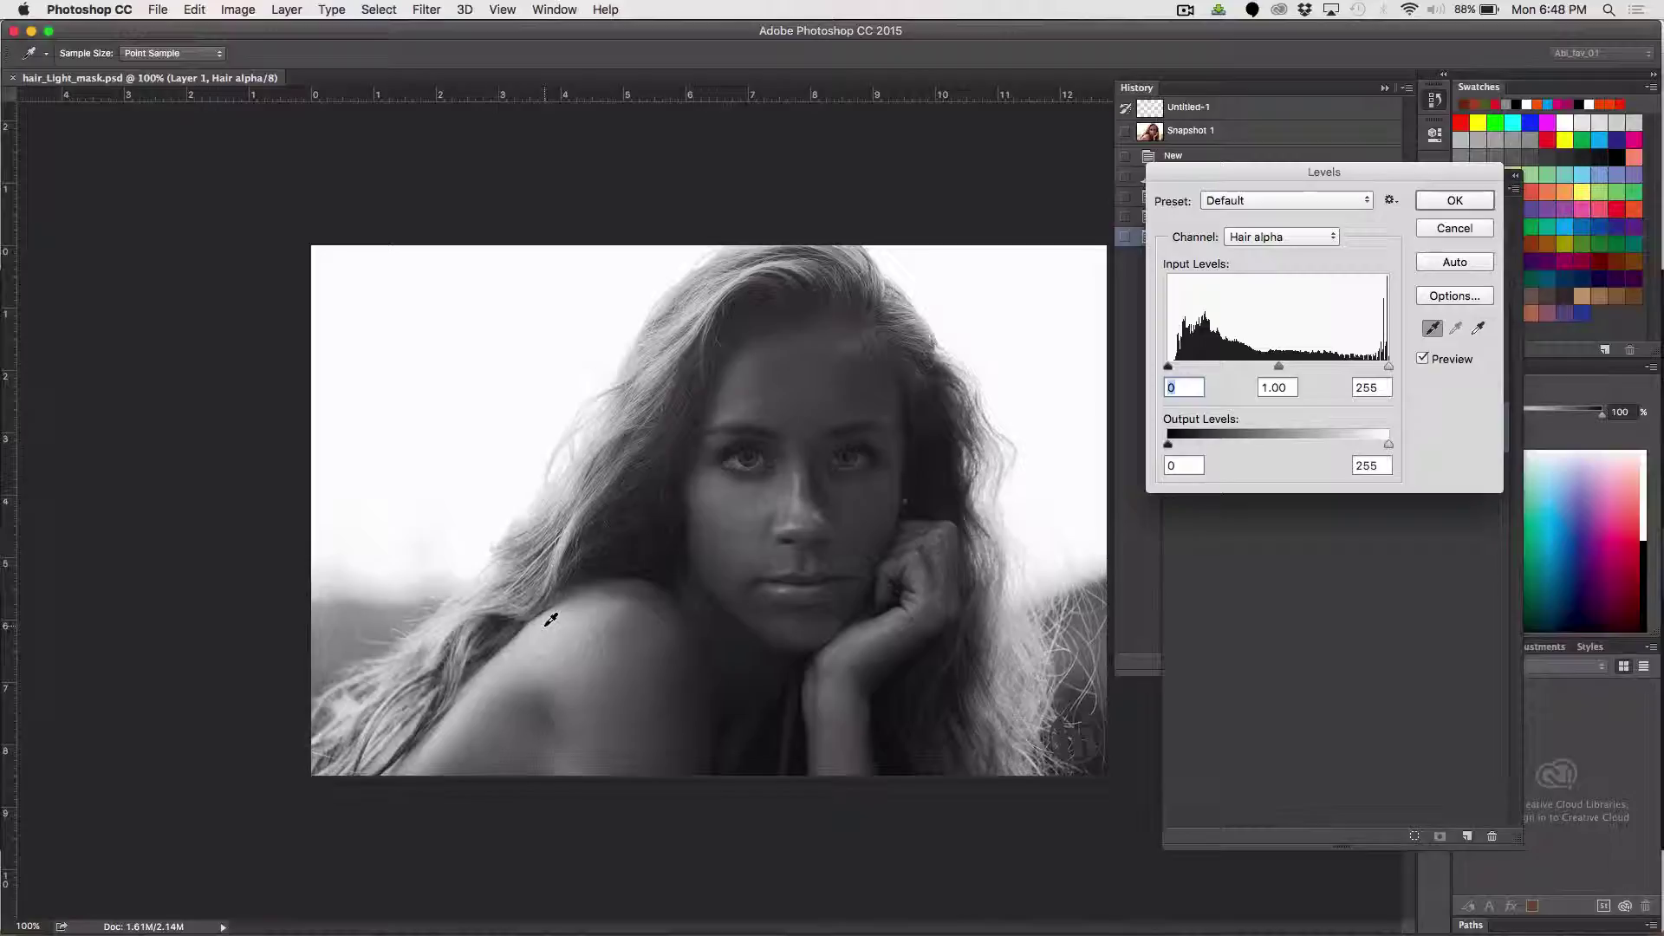
click(551, 618)
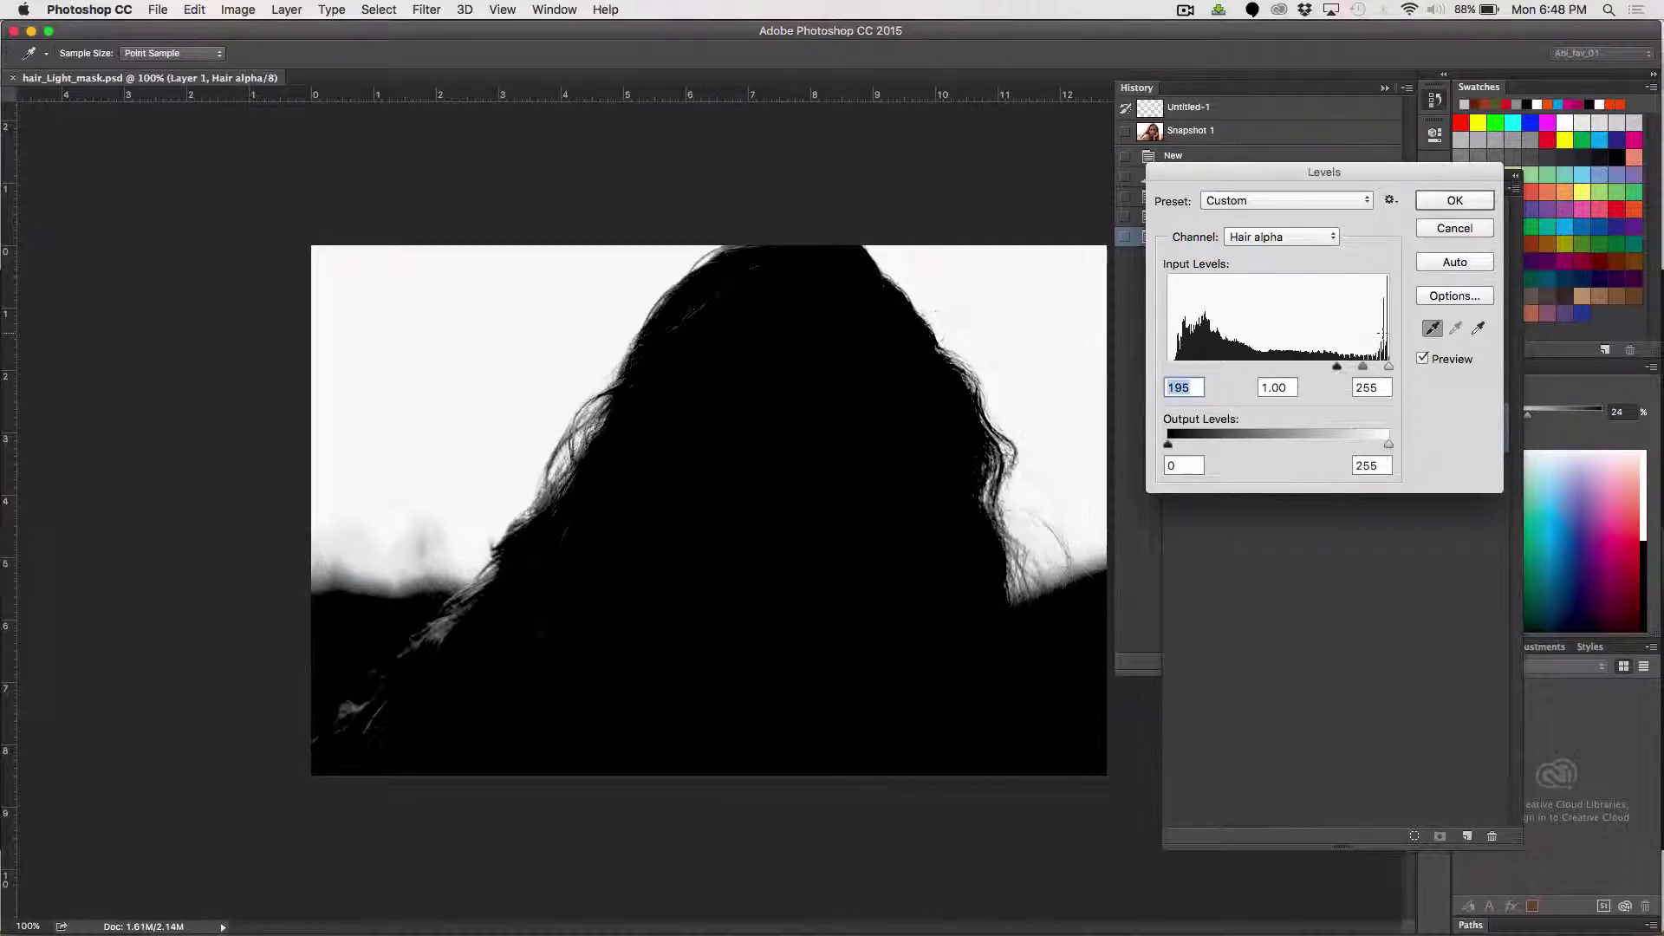
key(alt)
alt+click(1467, 232)
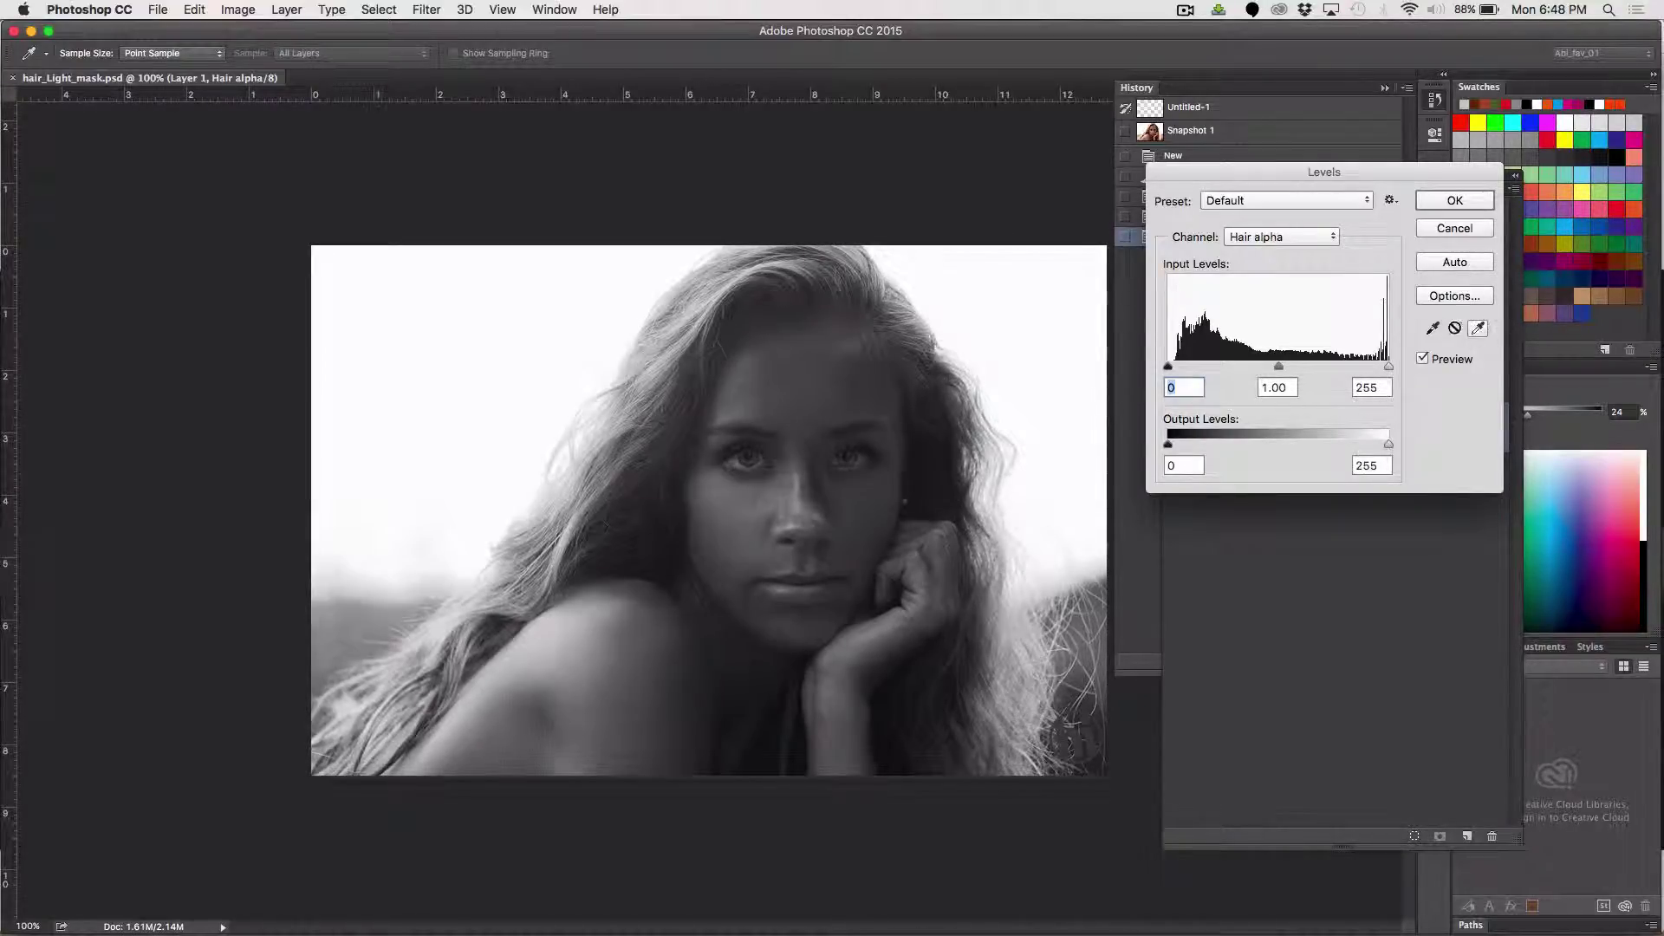
Sample the black point on the upper shoulder for a black input level of 119 and apply the levels
click(1433, 328)
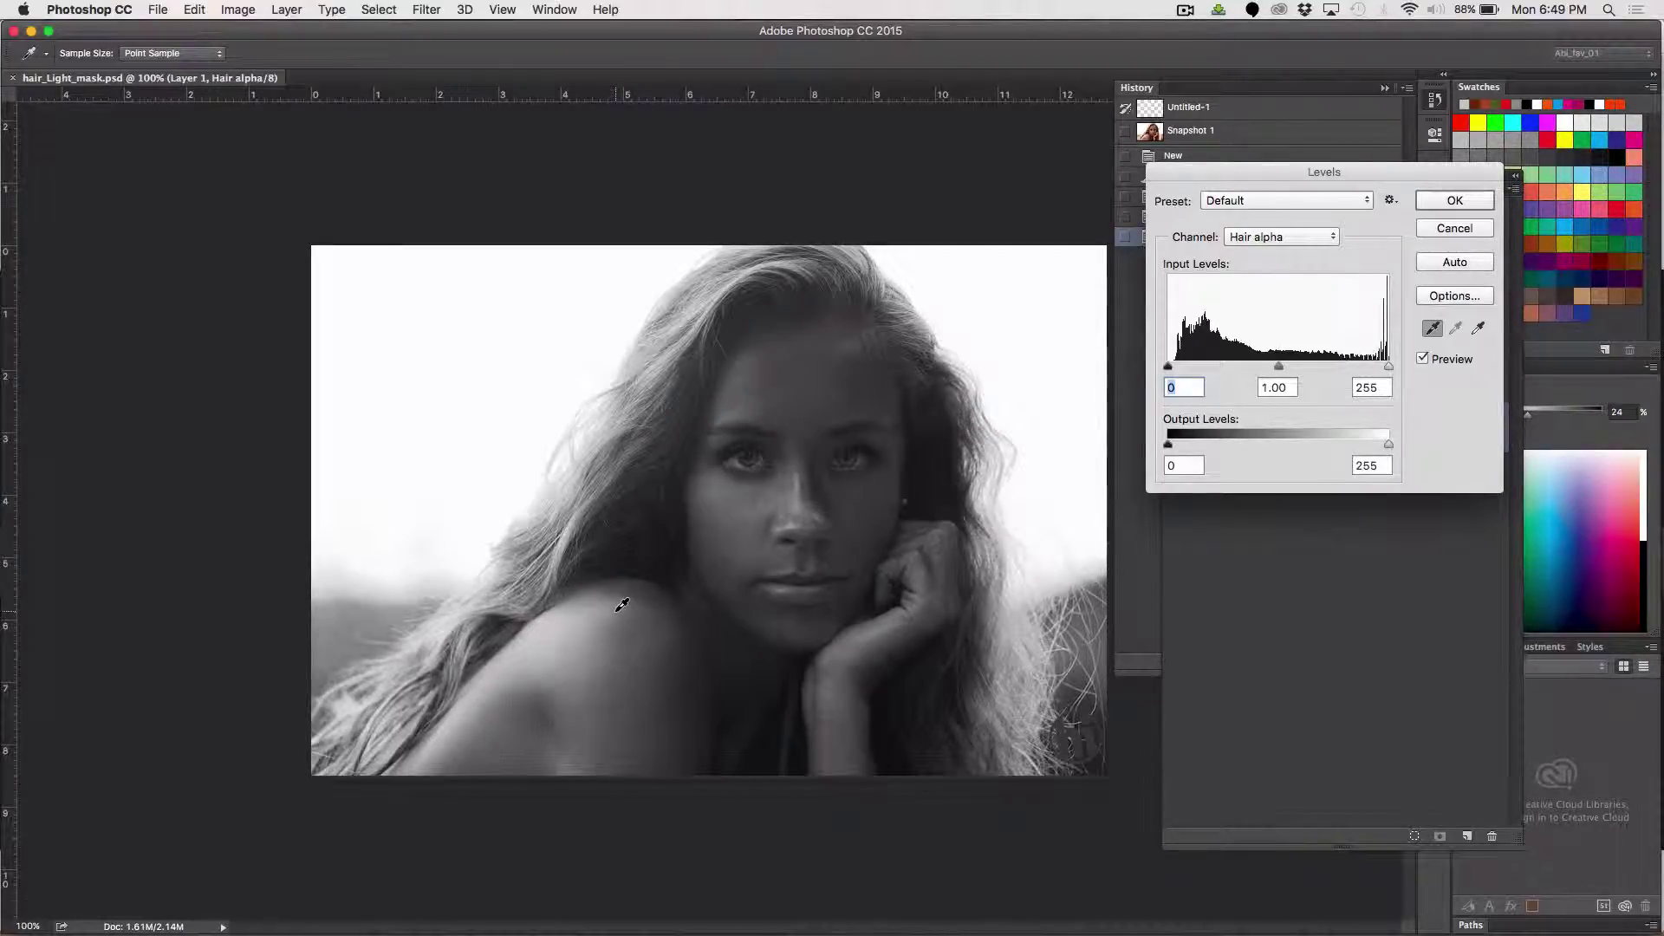
click(622, 604)
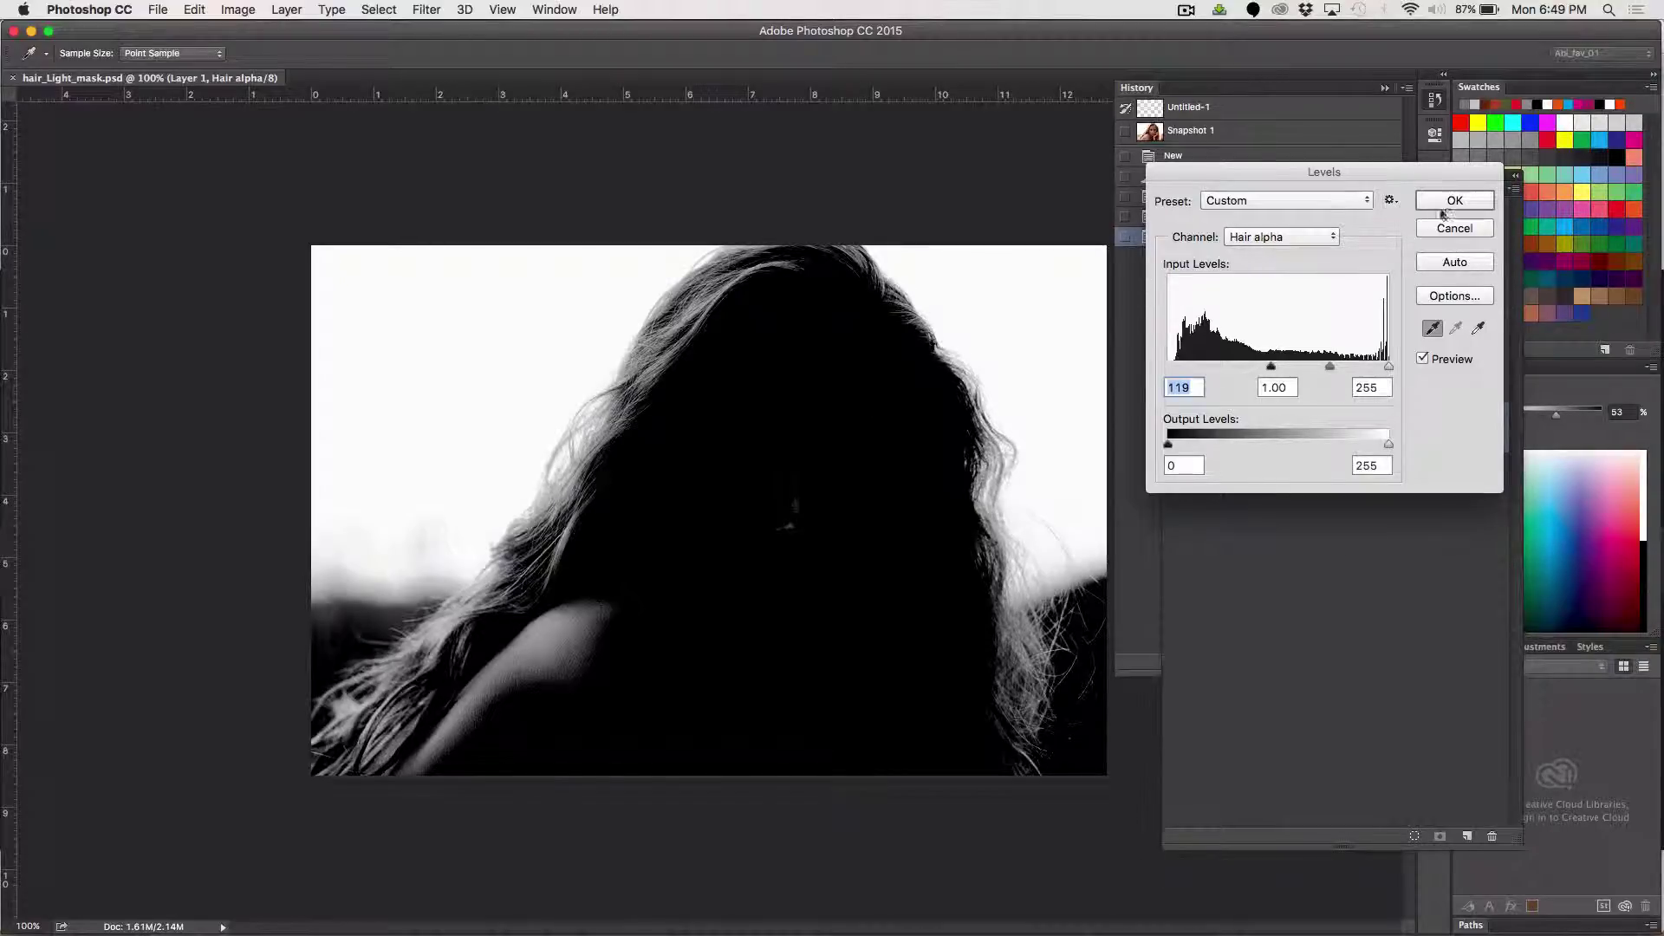
click(1454, 201)
Examine the hair edges and the shoulder in the Hair alpha channel up close, and return to 100% view
key(z)
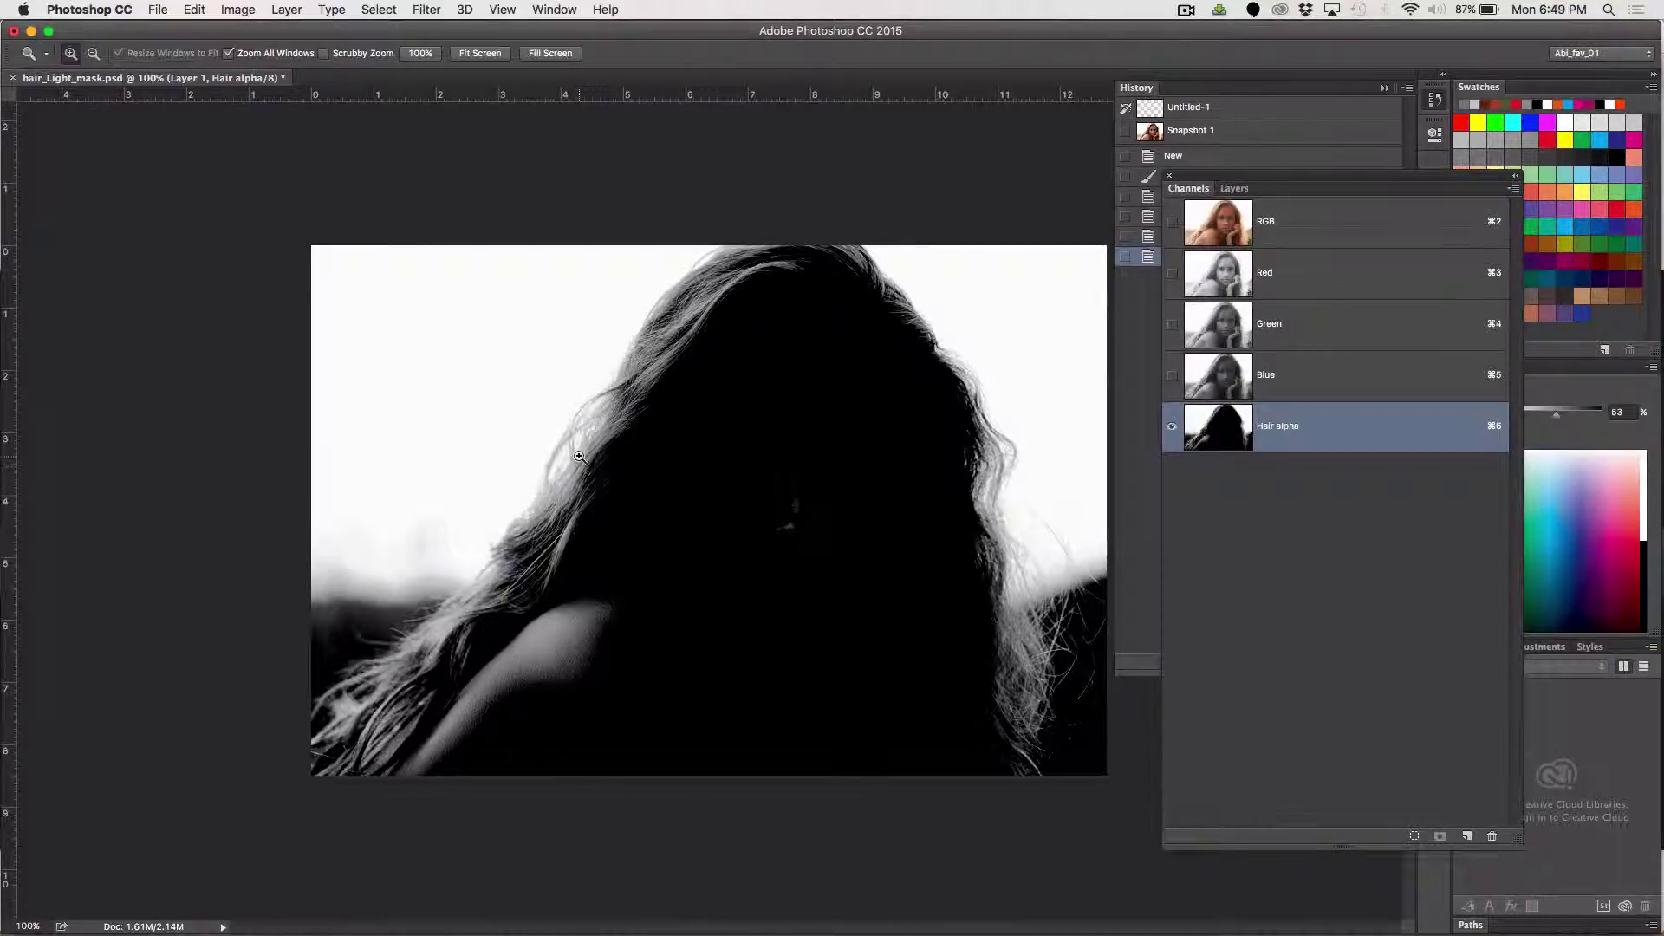
click(579, 457)
click(743, 453)
click(779, 502)
click(707, 474)
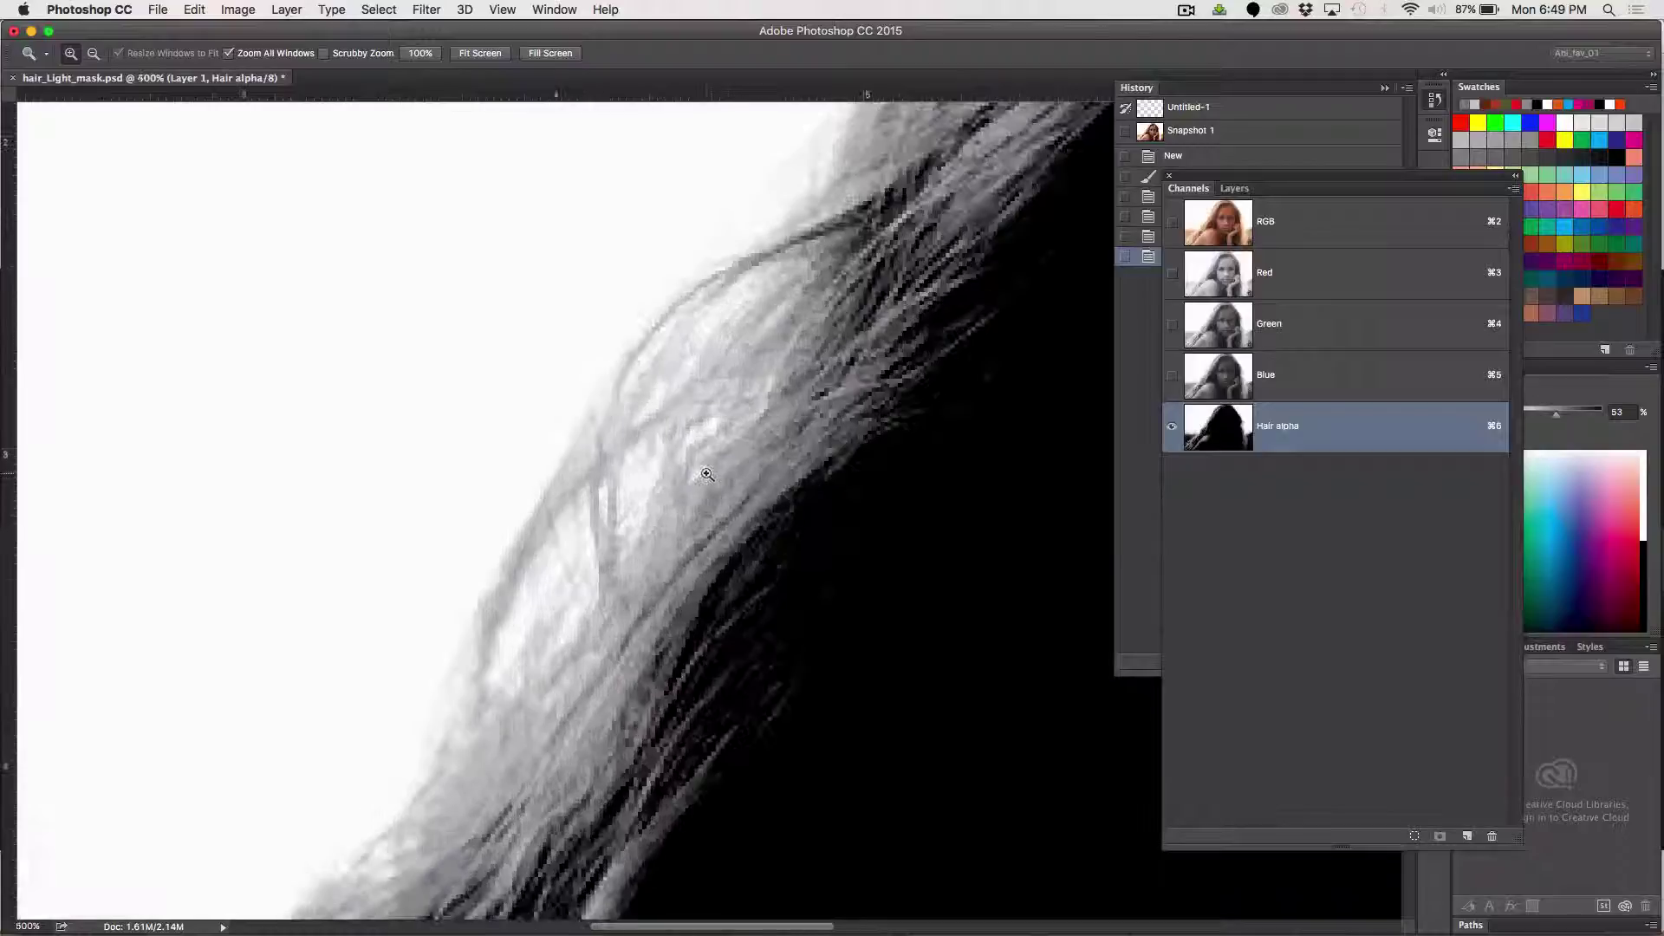
click(709, 477)
click(724, 485)
click(736, 495)
click(740, 500)
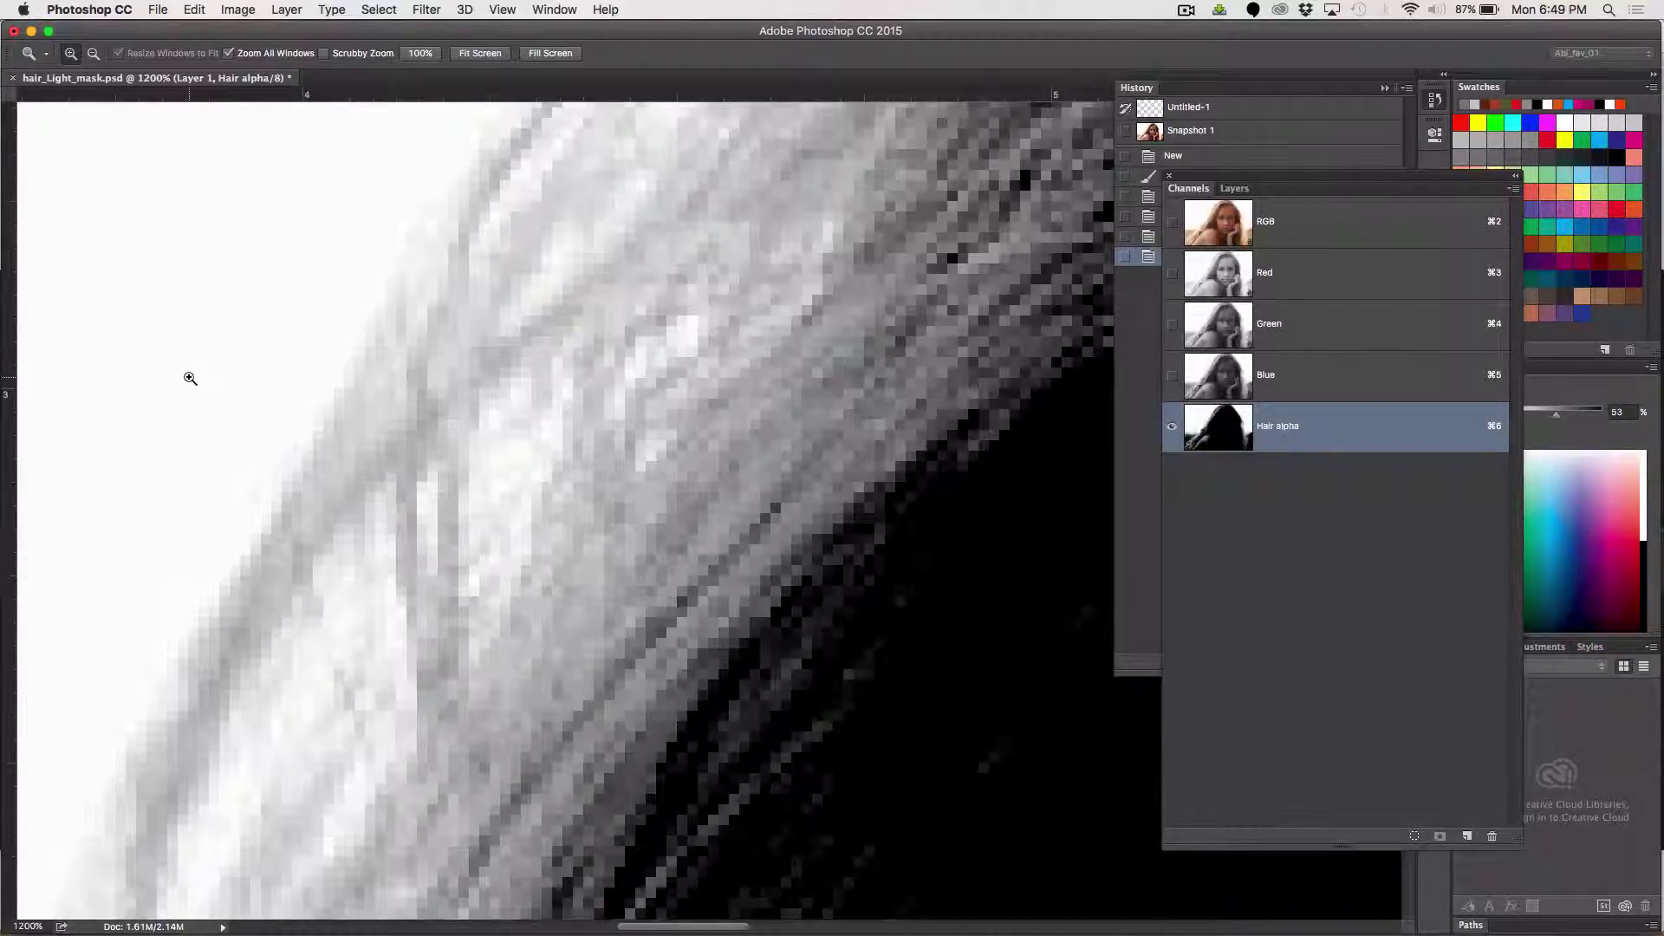
key(super+minus)
key(super+minus)
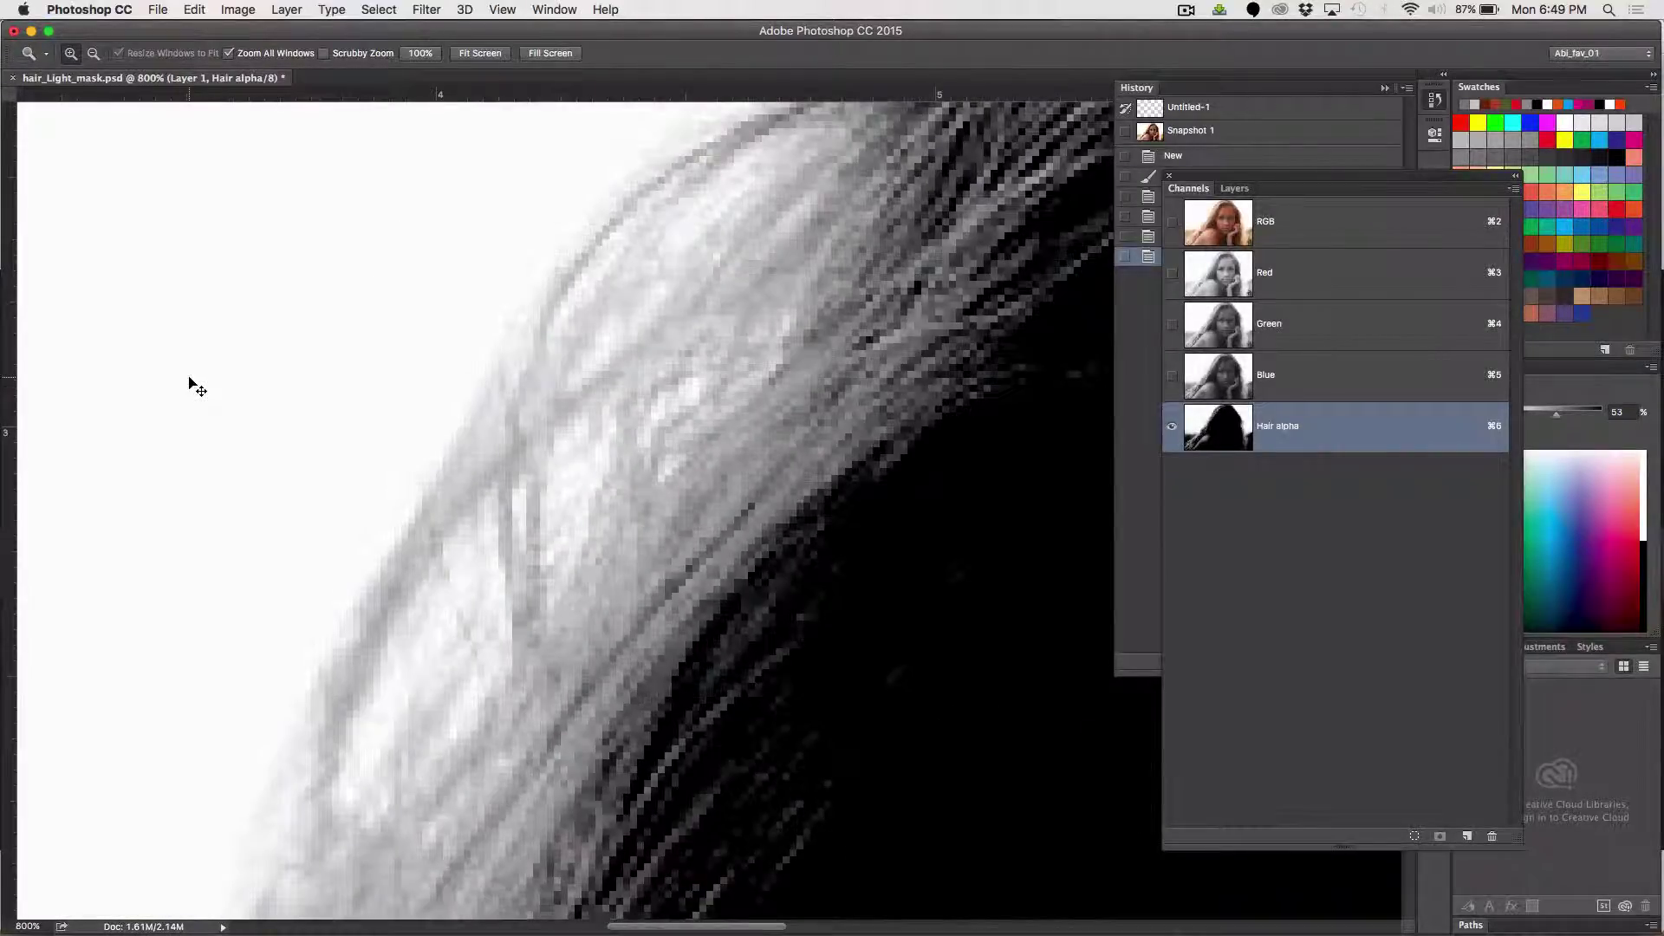
key(super+minus)
key(super+minus)
key(super+minus)
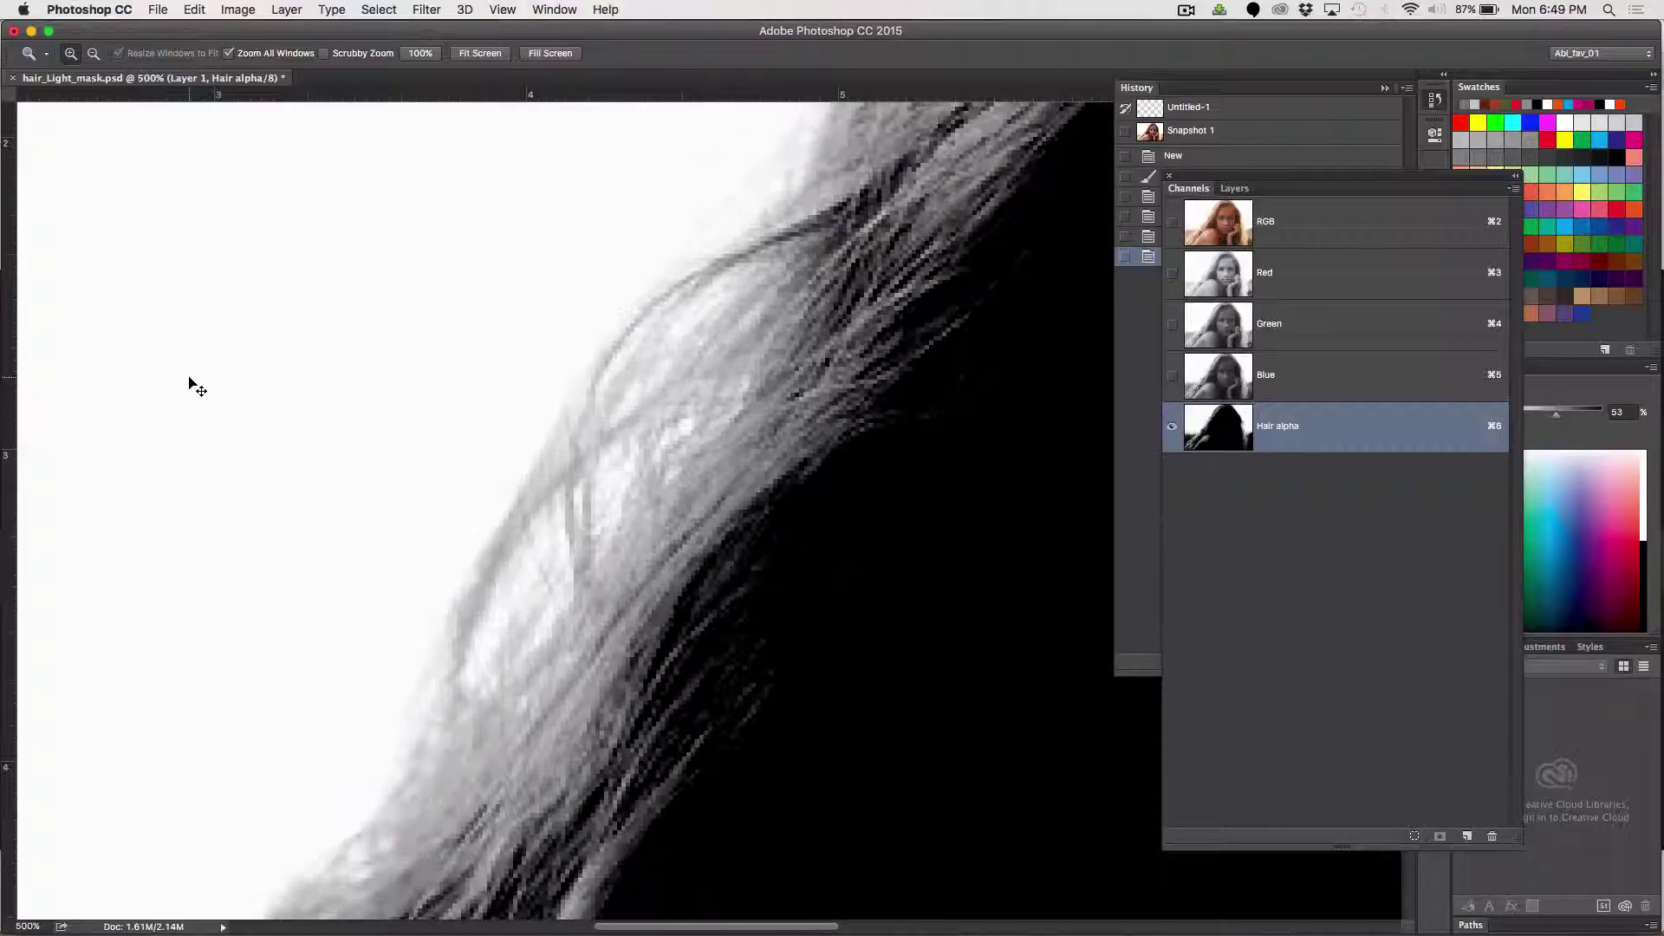
key(super+minus)
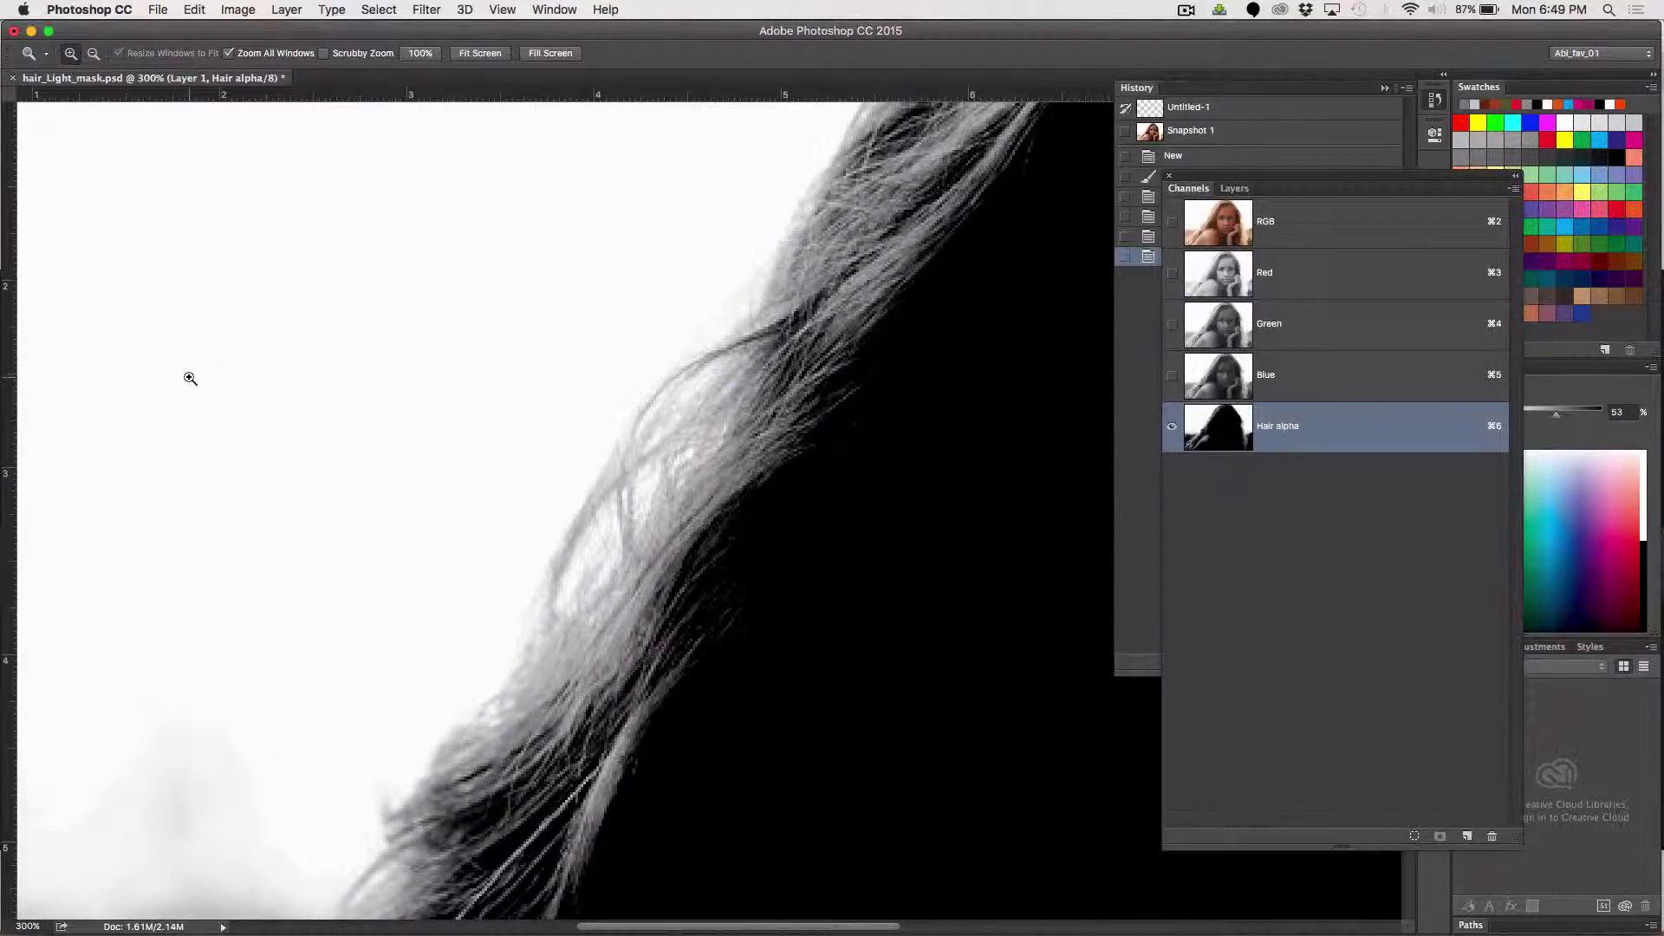
scroll(189, 378, down, 10)
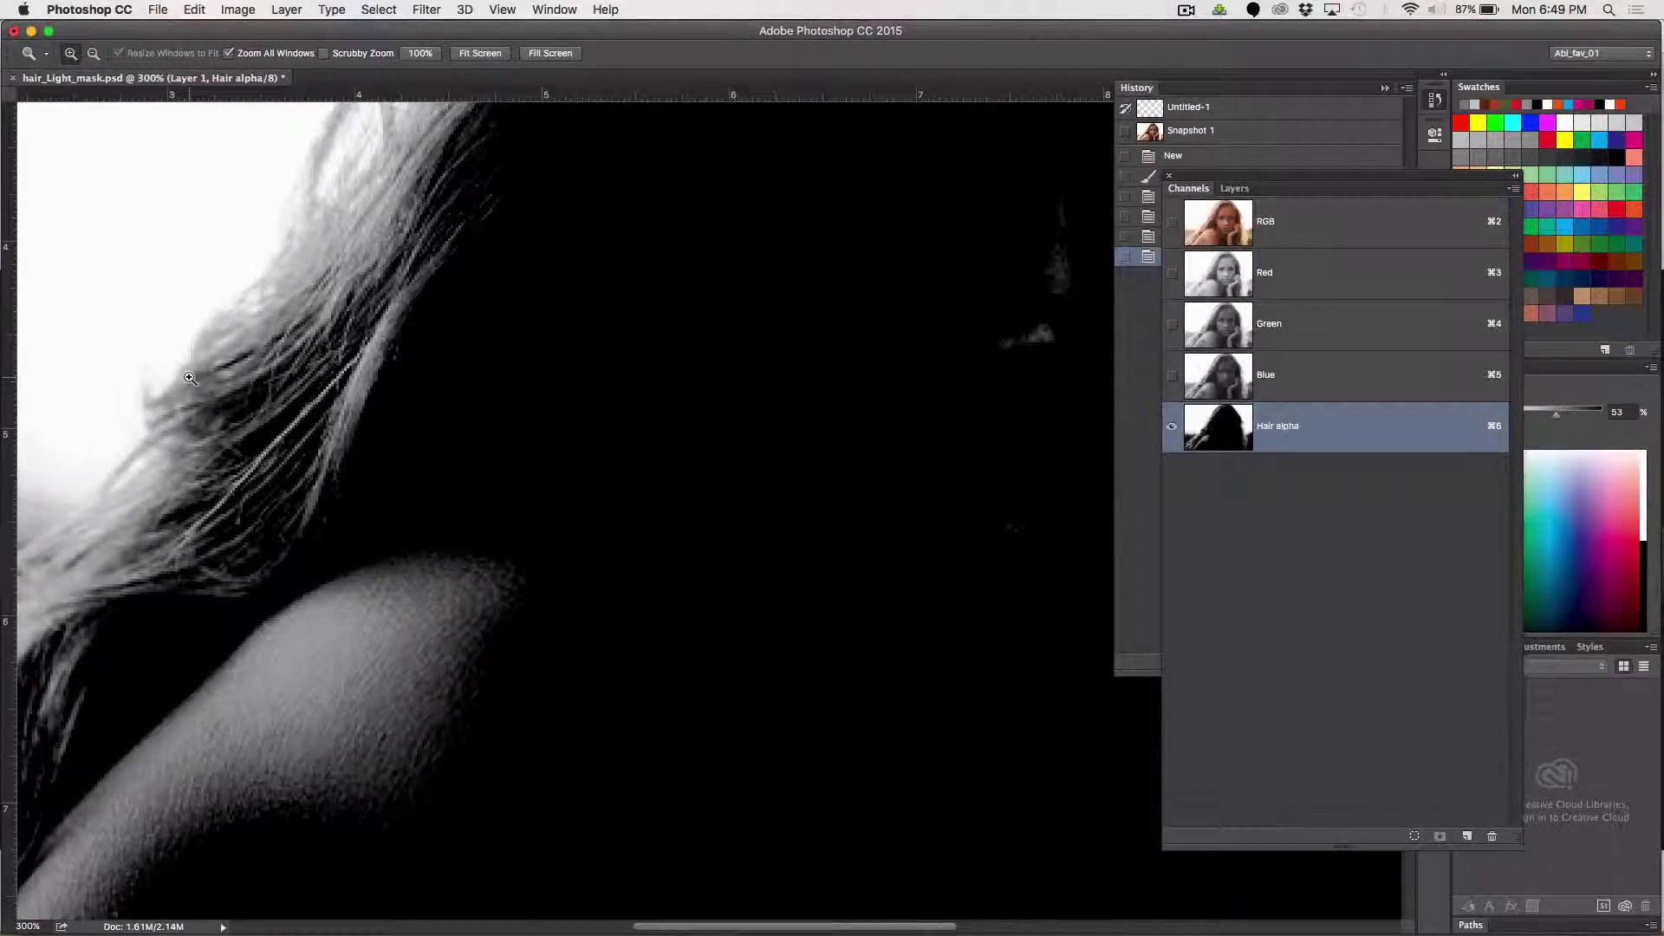
scroll(189, 378, left, 8)
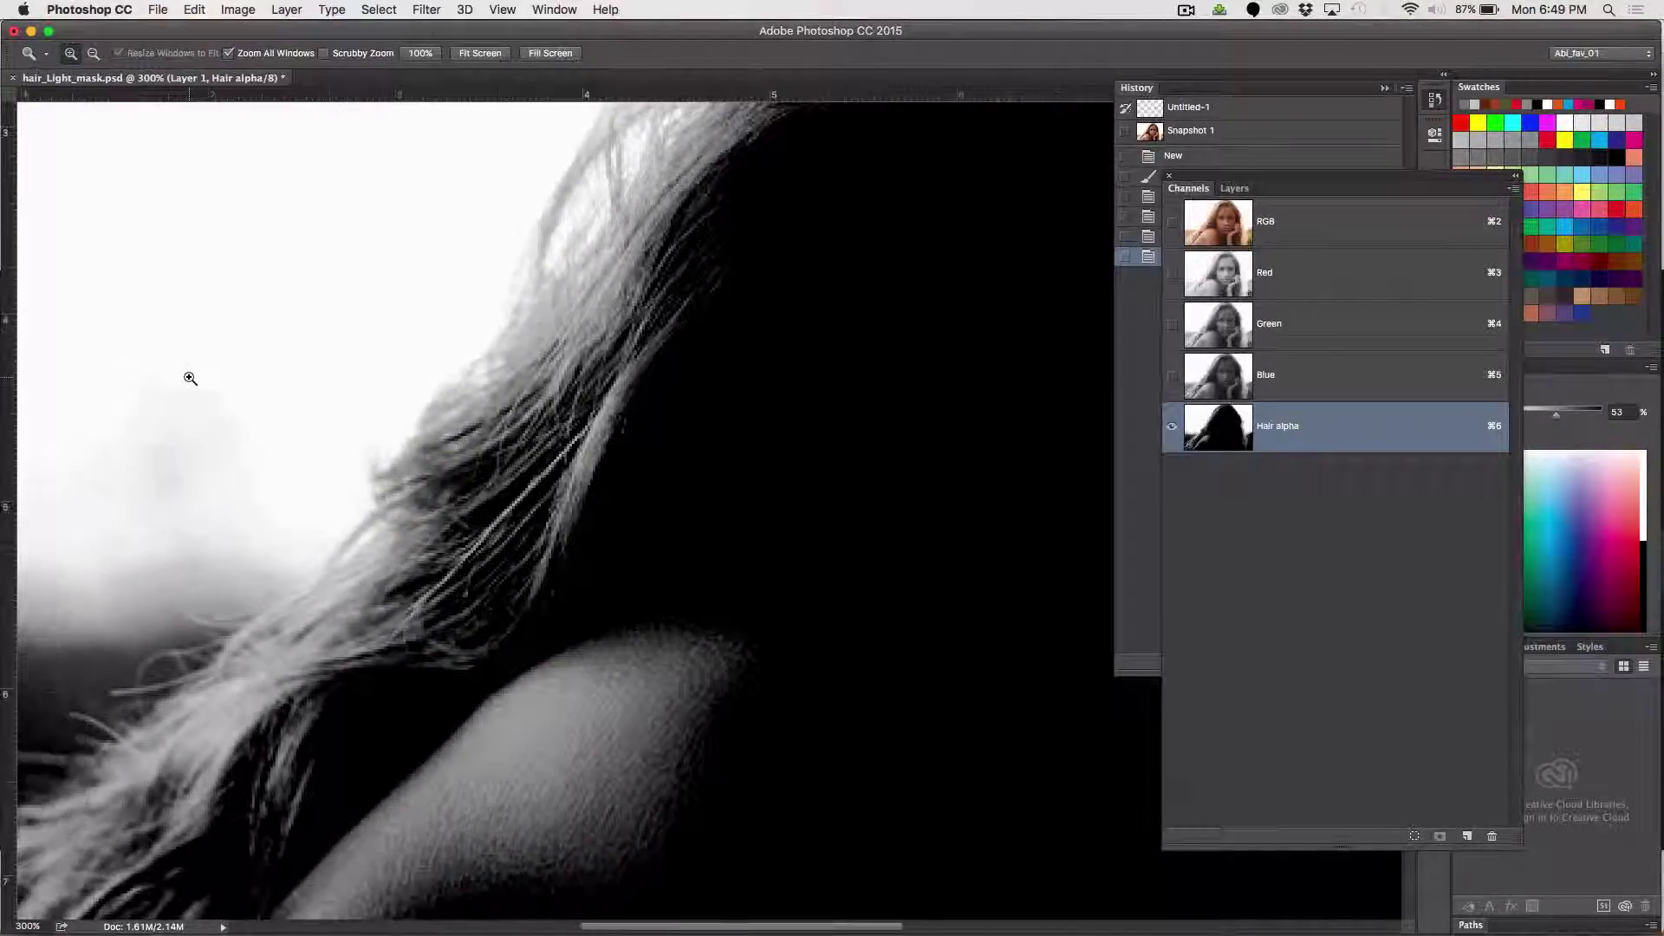
key(super+minus)
key(super+minus)
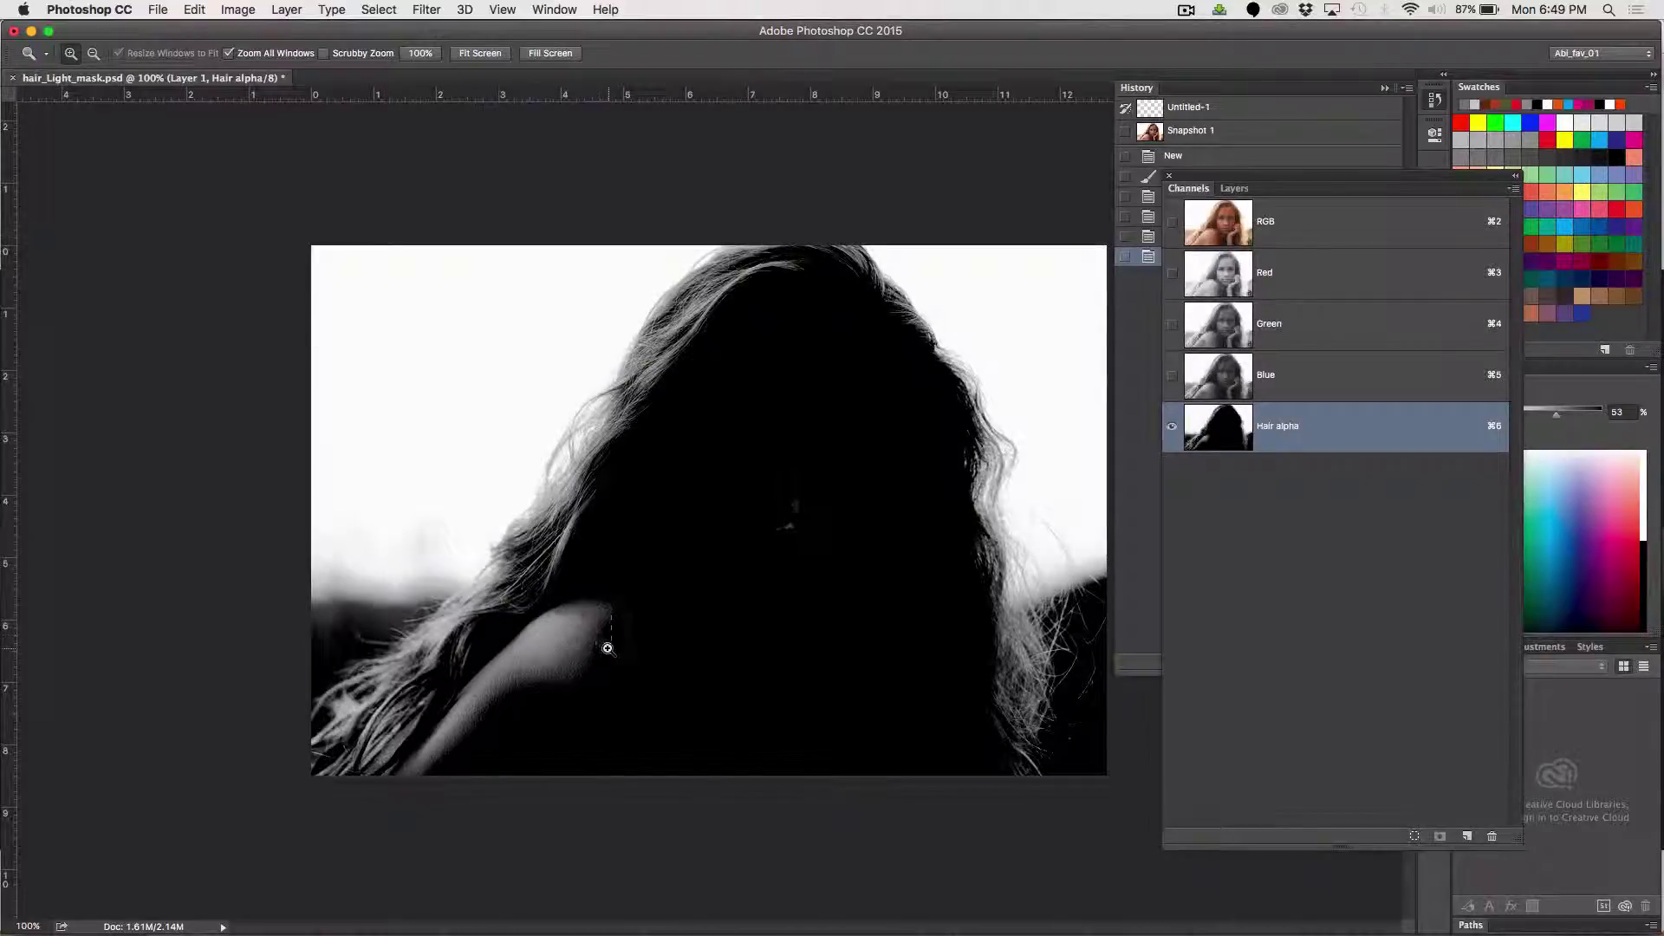
Examine the fine light hair strands above the shoulder in the Hair alpha channel at high magnification, and return to the full image at 100%
drag(606, 643, 445, 535)
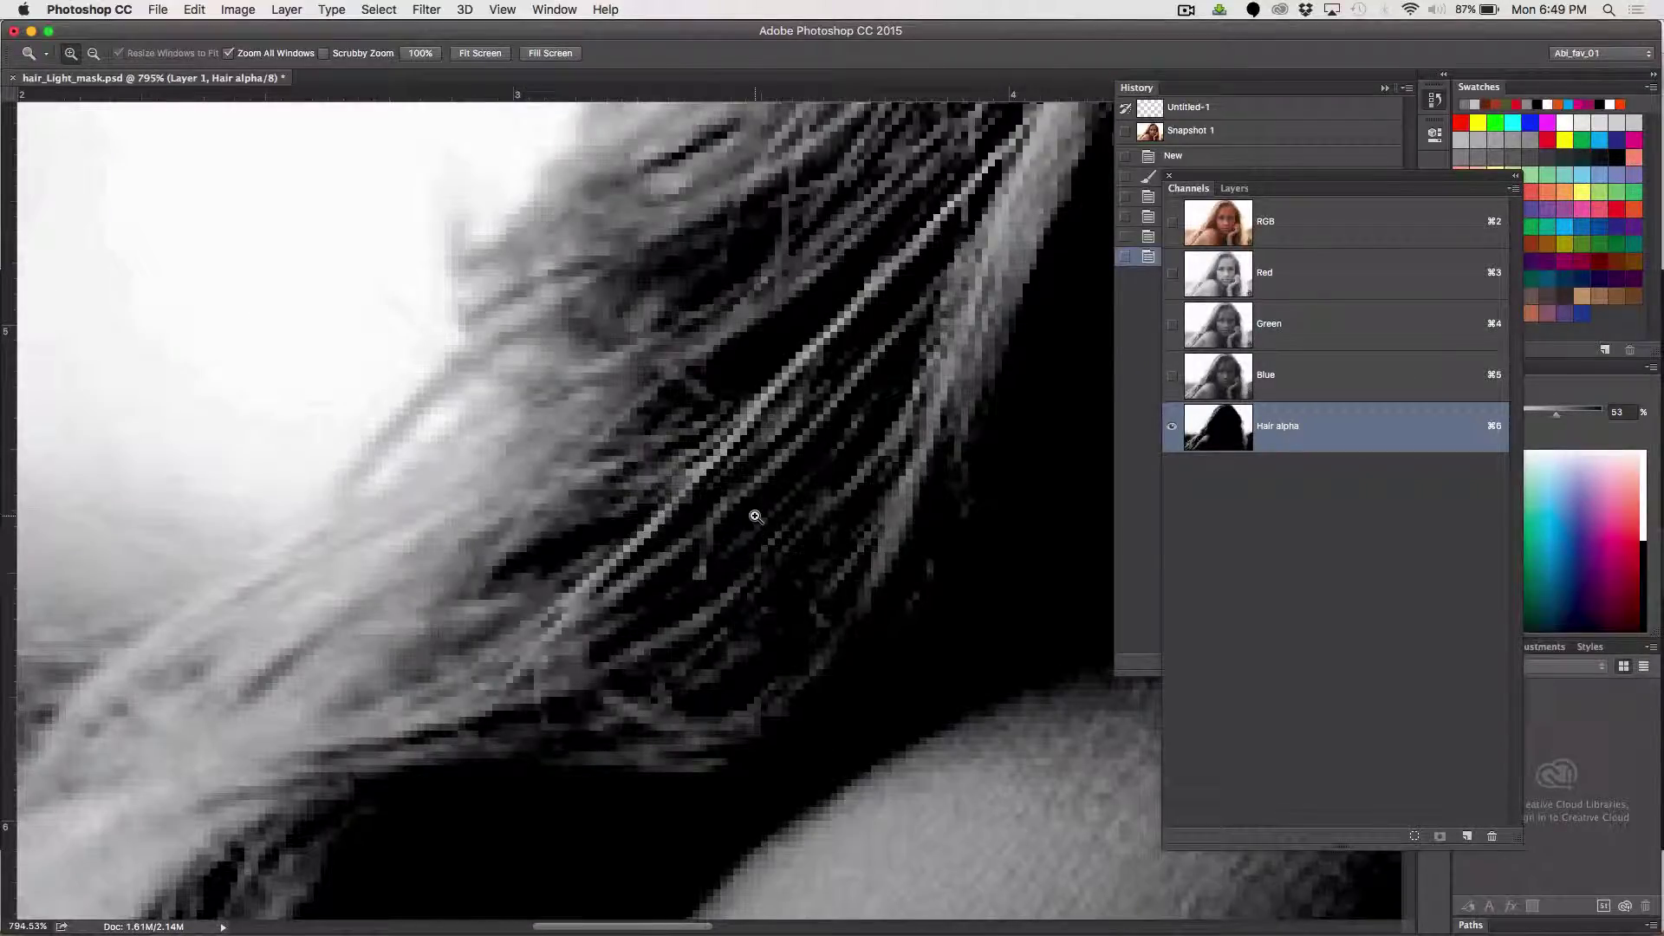
alt+click(567, 569)
alt+click(568, 570)
alt+click(568, 570)
alt+click(567, 570)
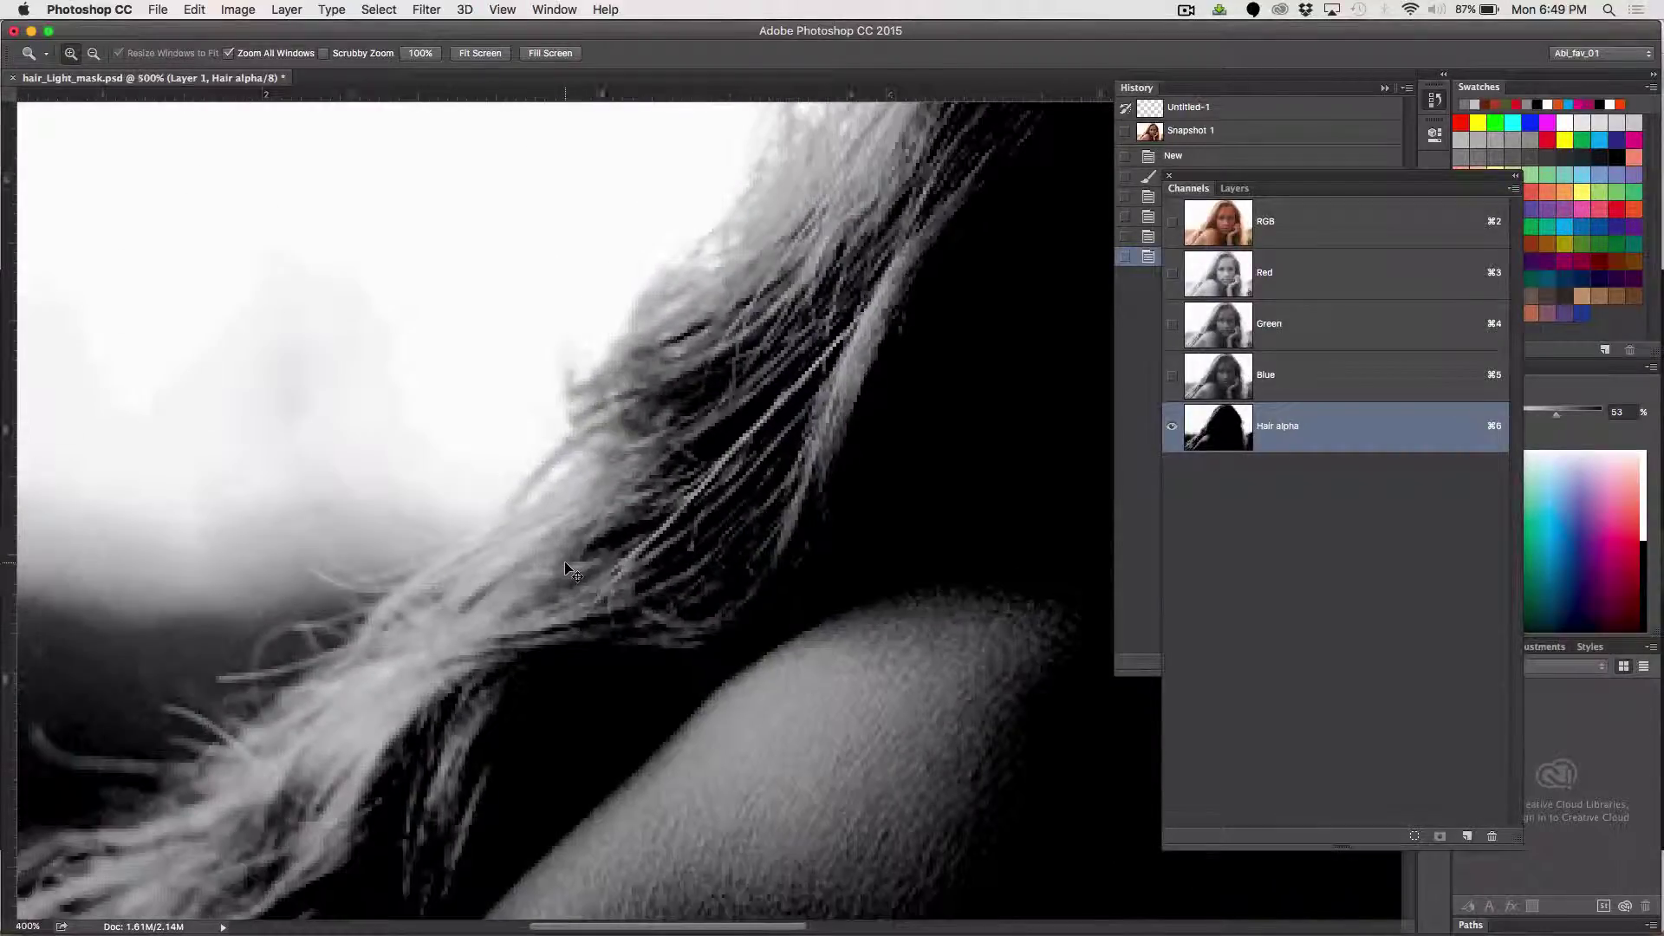
alt+click(567, 570)
alt+click(568, 569)
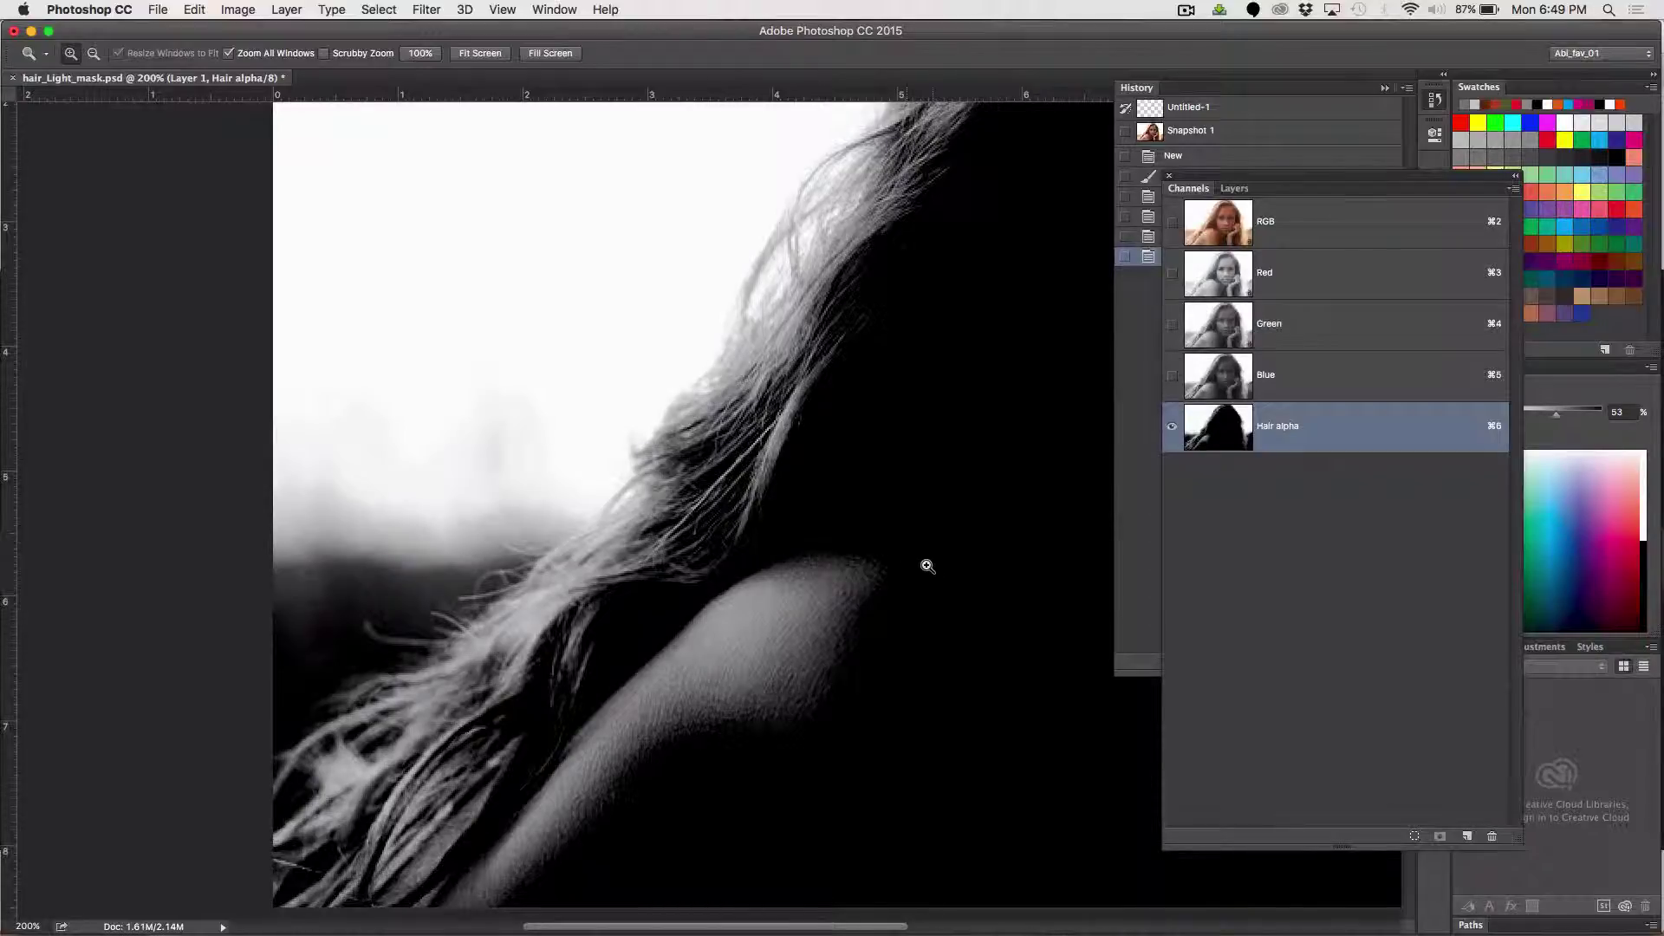
alt+click(1033, 495)
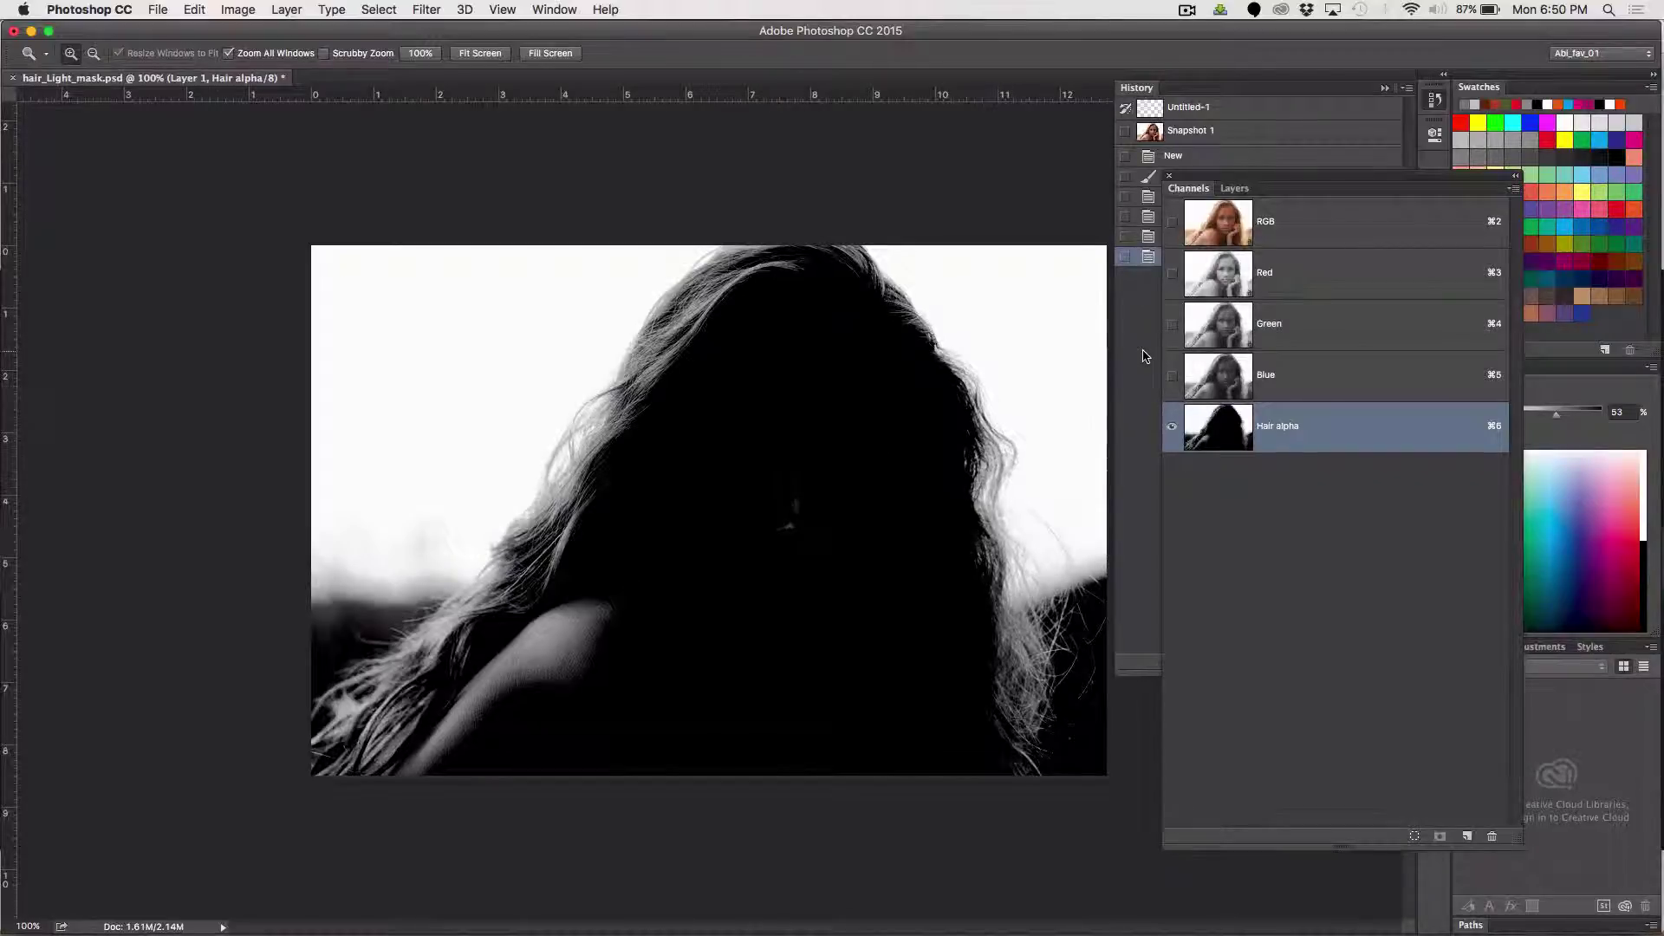
Duplicate the Hair alpha channel and apply Levels to the copy, sampling the upper shoulder as black point for a black input level of 141
drag(1323, 430, 1467, 836)
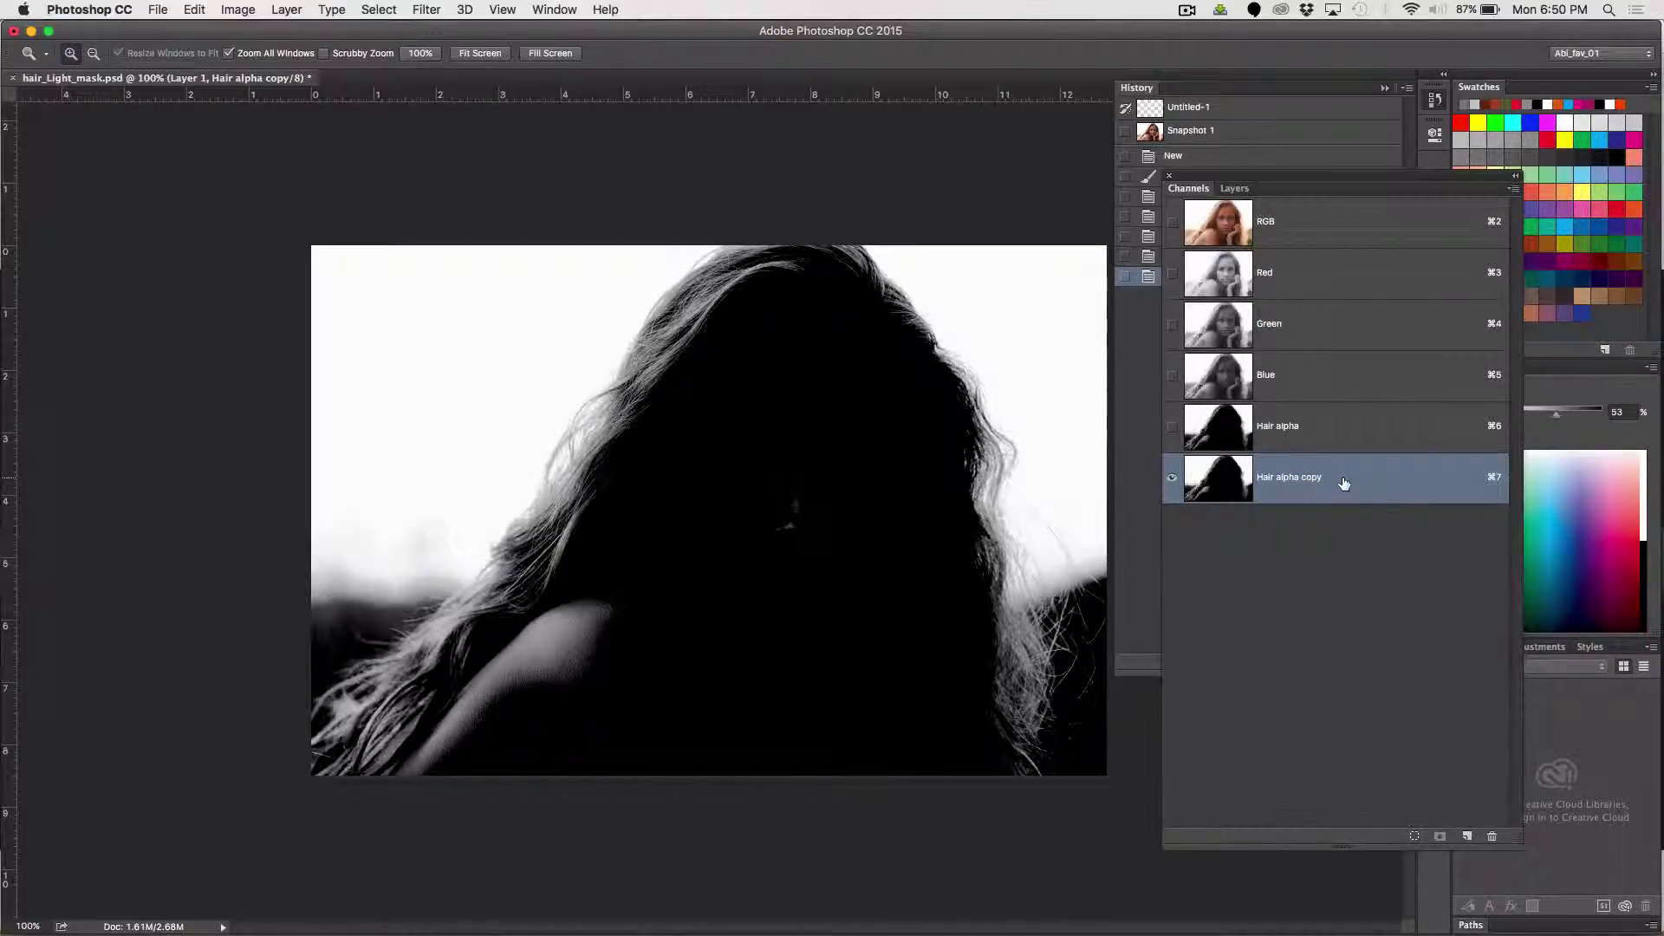
key(super+equal)
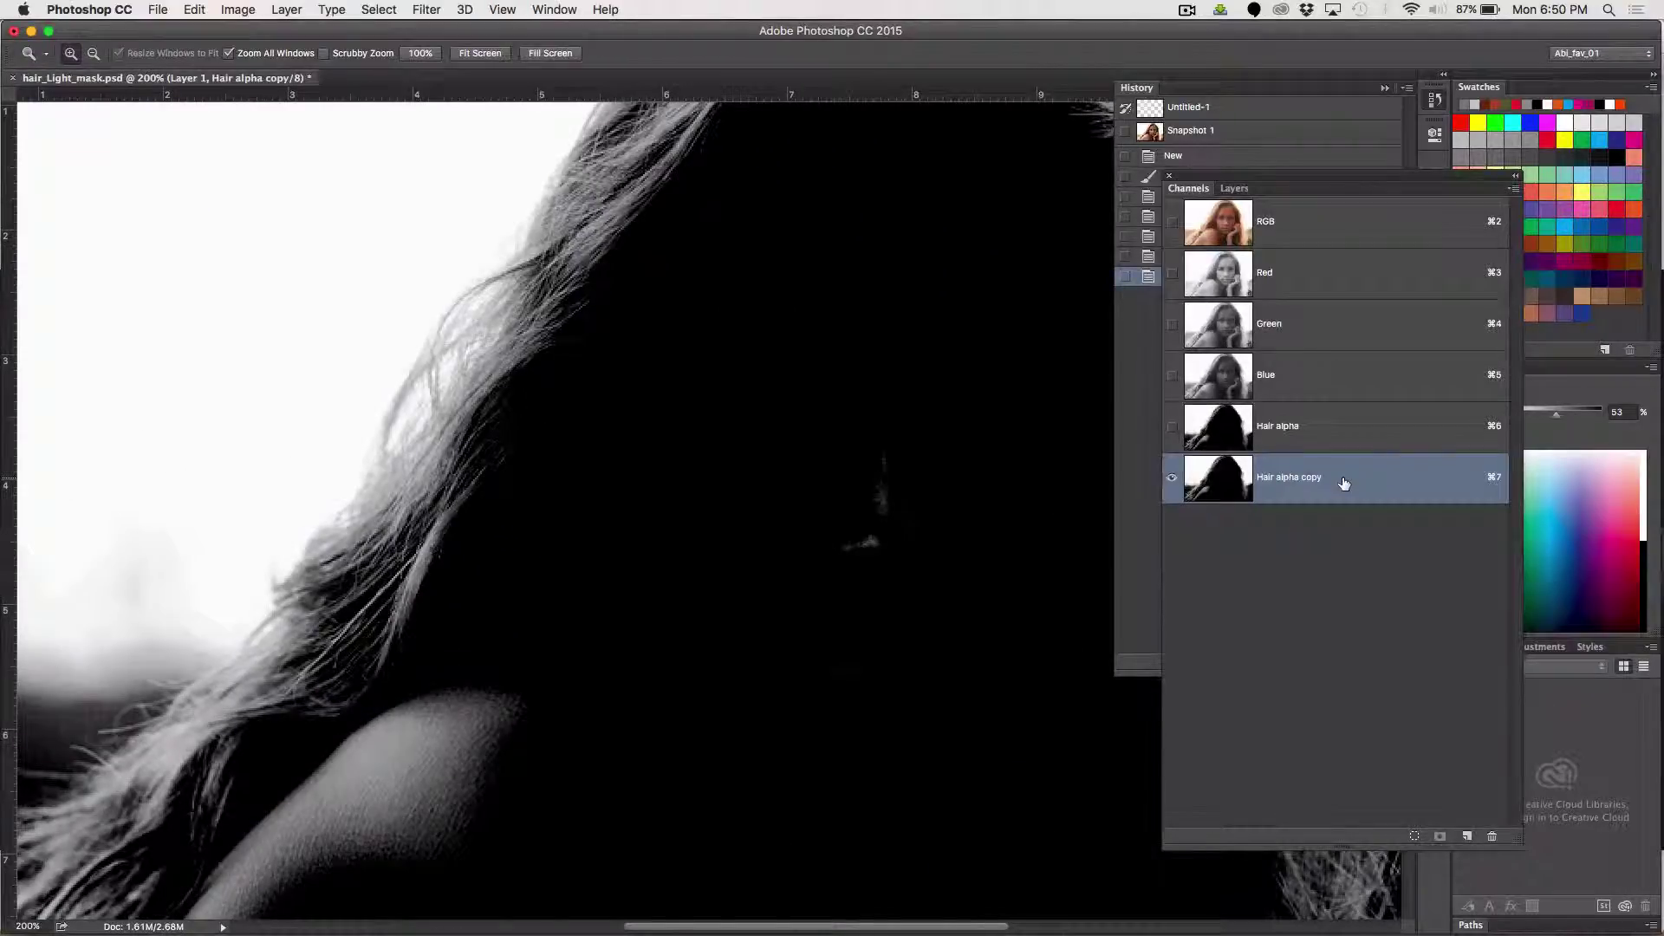
key(super+l)
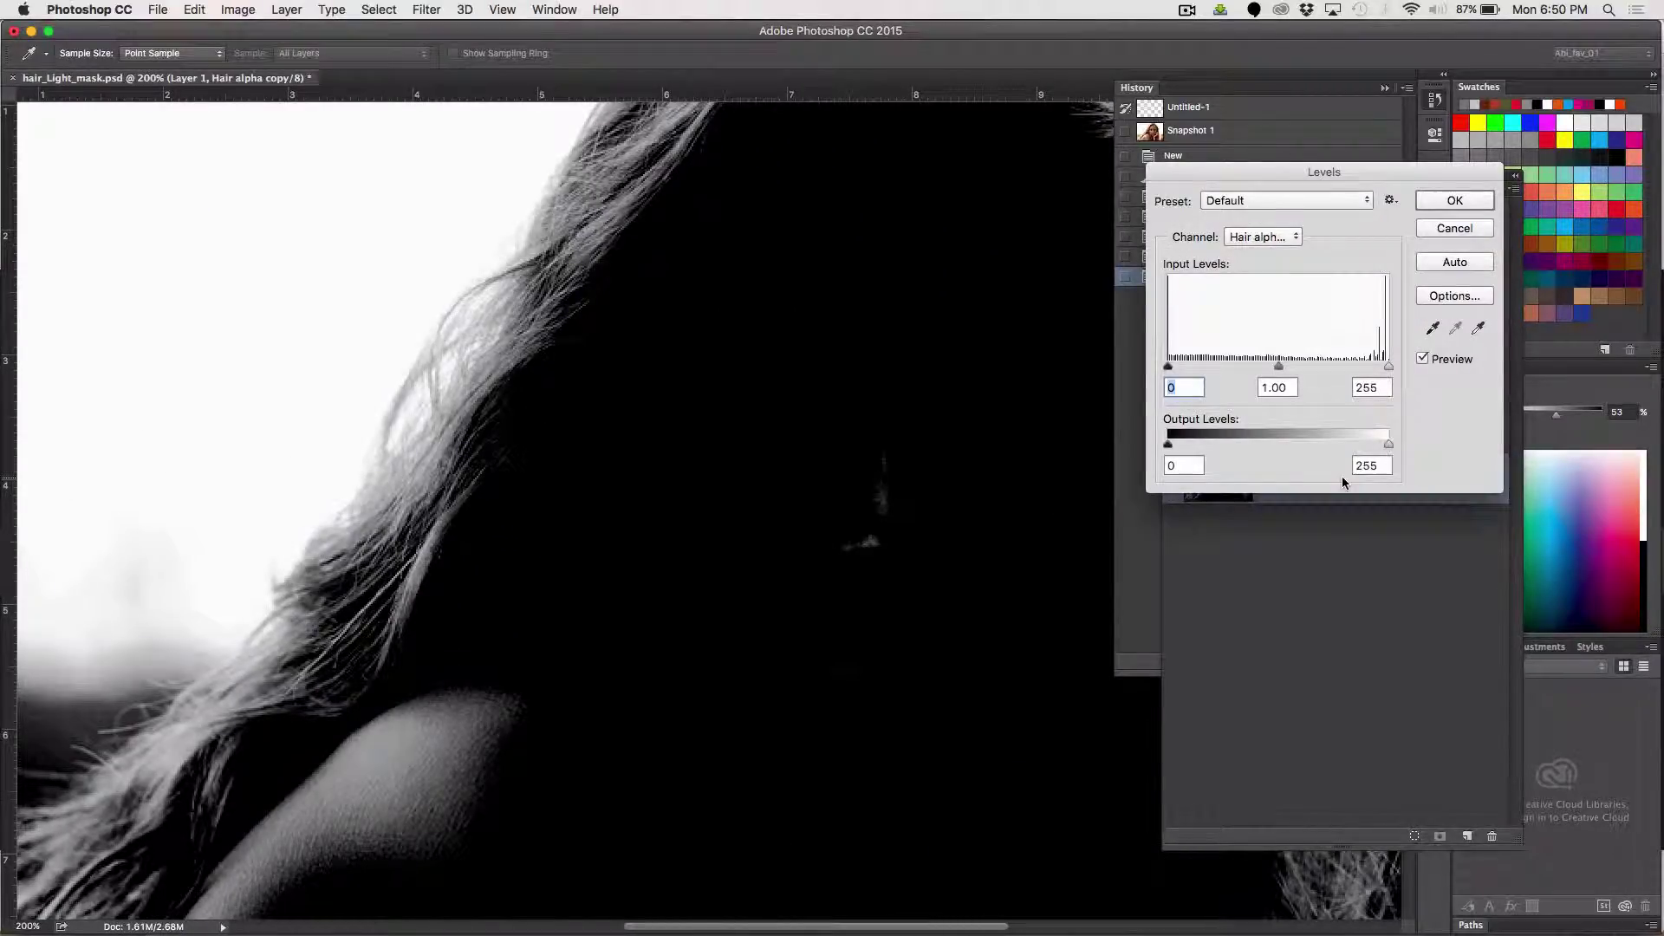
click(1432, 328)
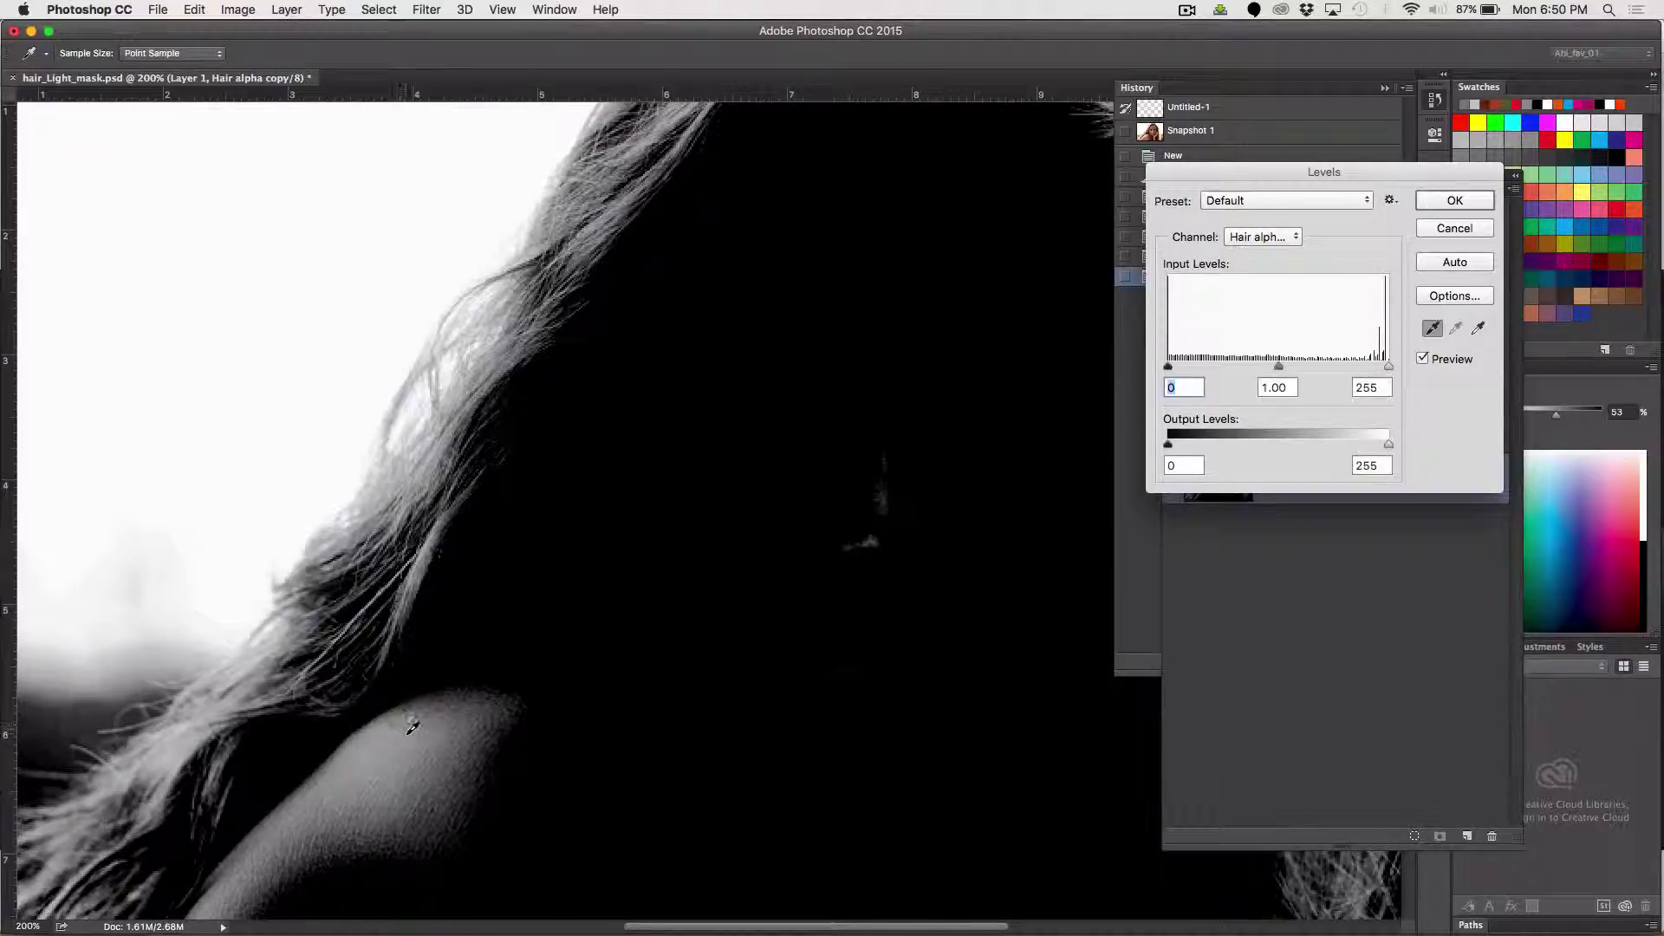
click(404, 742)
click(405, 741)
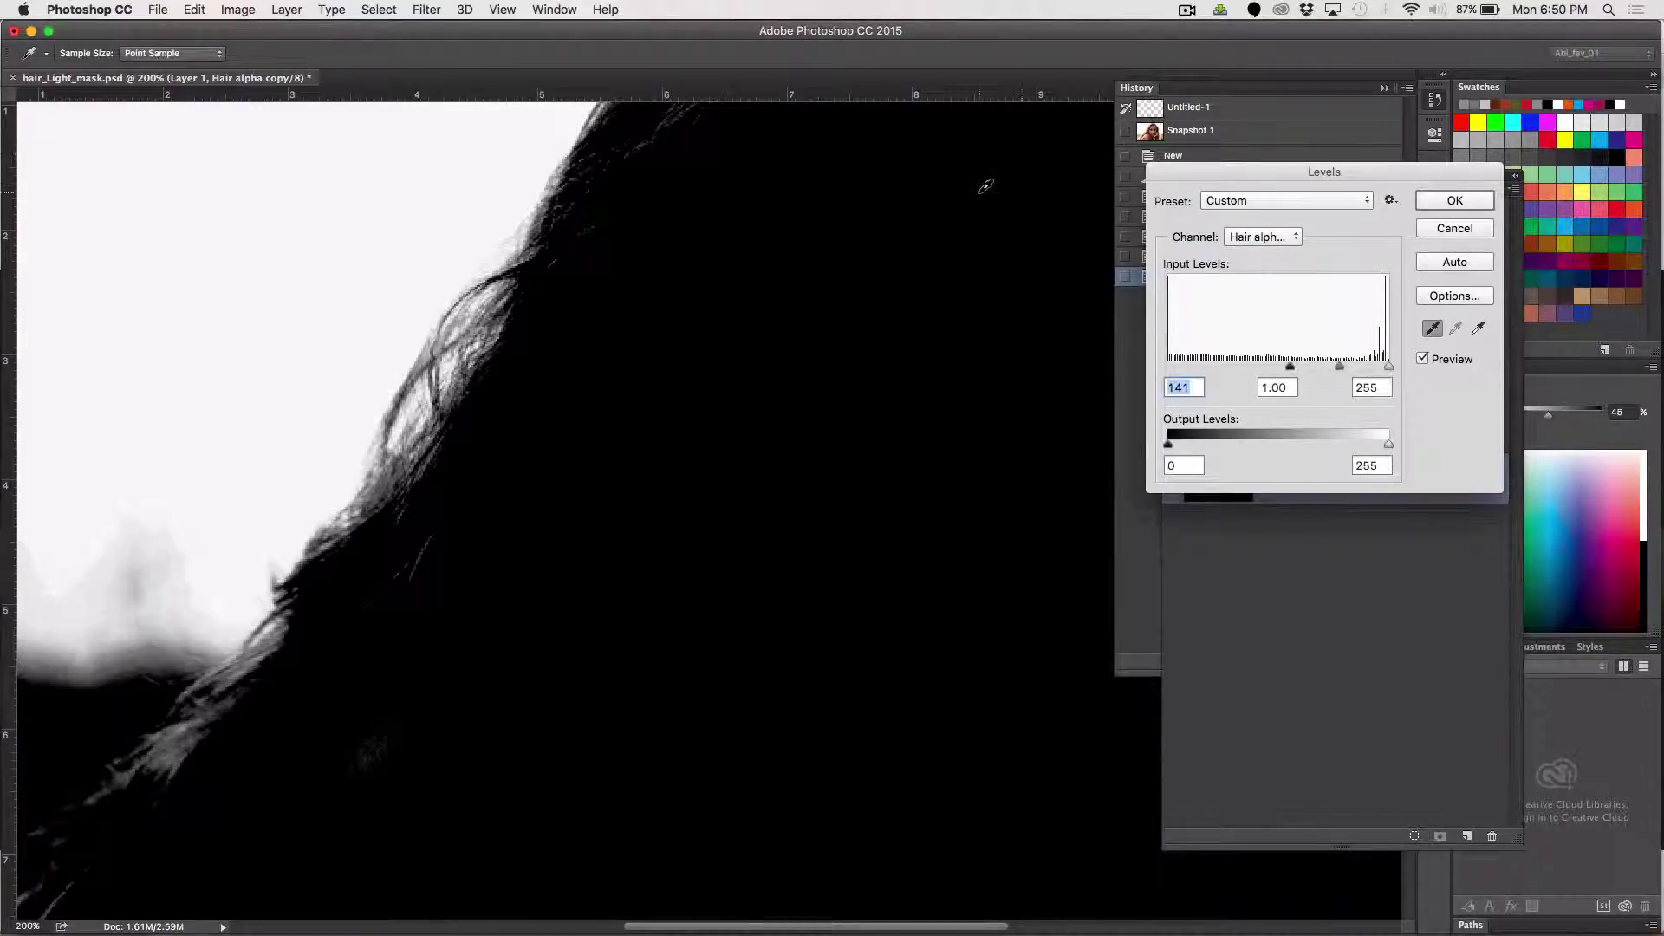
click(1454, 200)
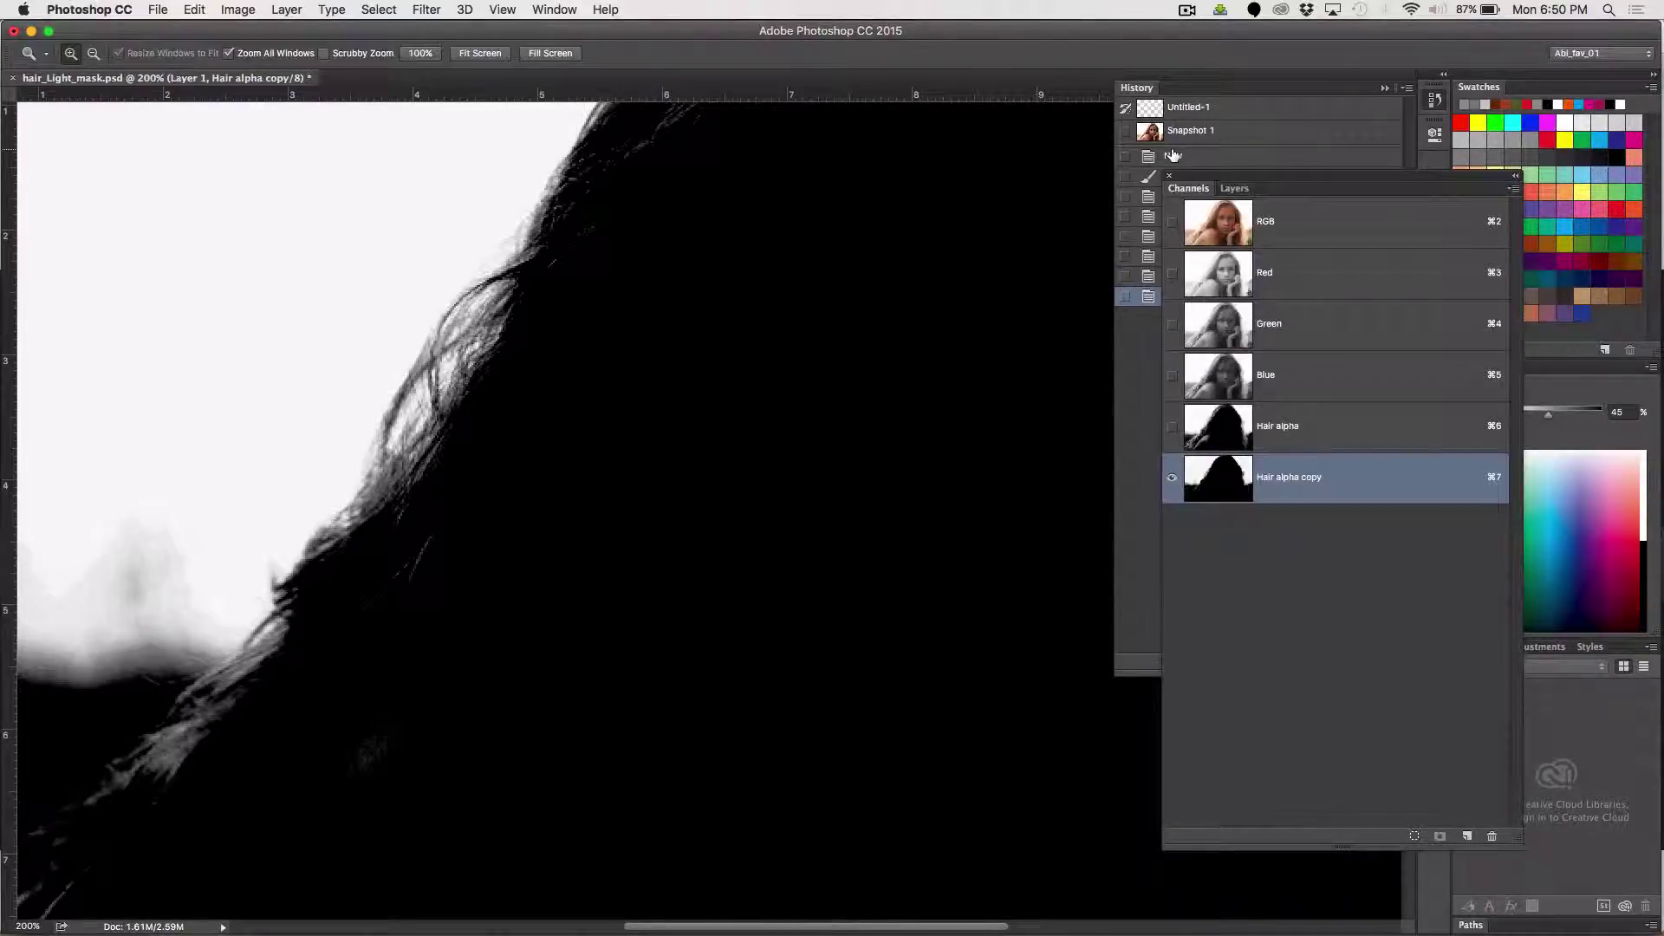
key(super+1)
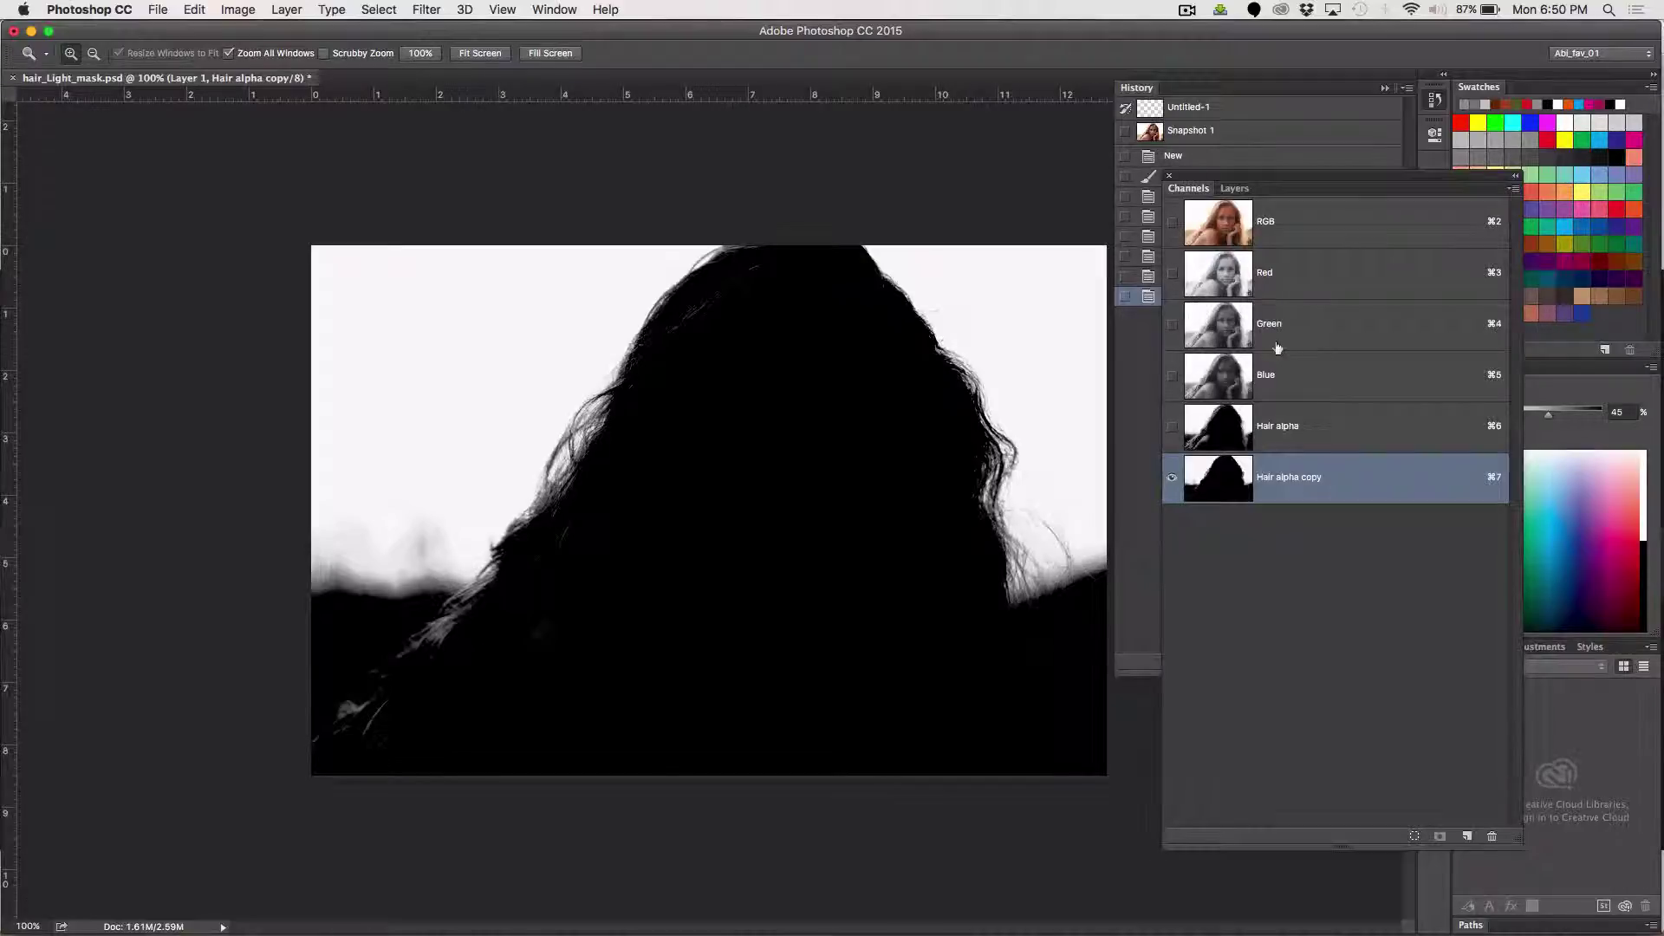
Compare the hair edges in the Hair alpha channel with those in Hair alpha copy, ending with the copy selected
click(1291, 429)
click(1310, 481)
click(1313, 445)
click(1310, 486)
click(1291, 431)
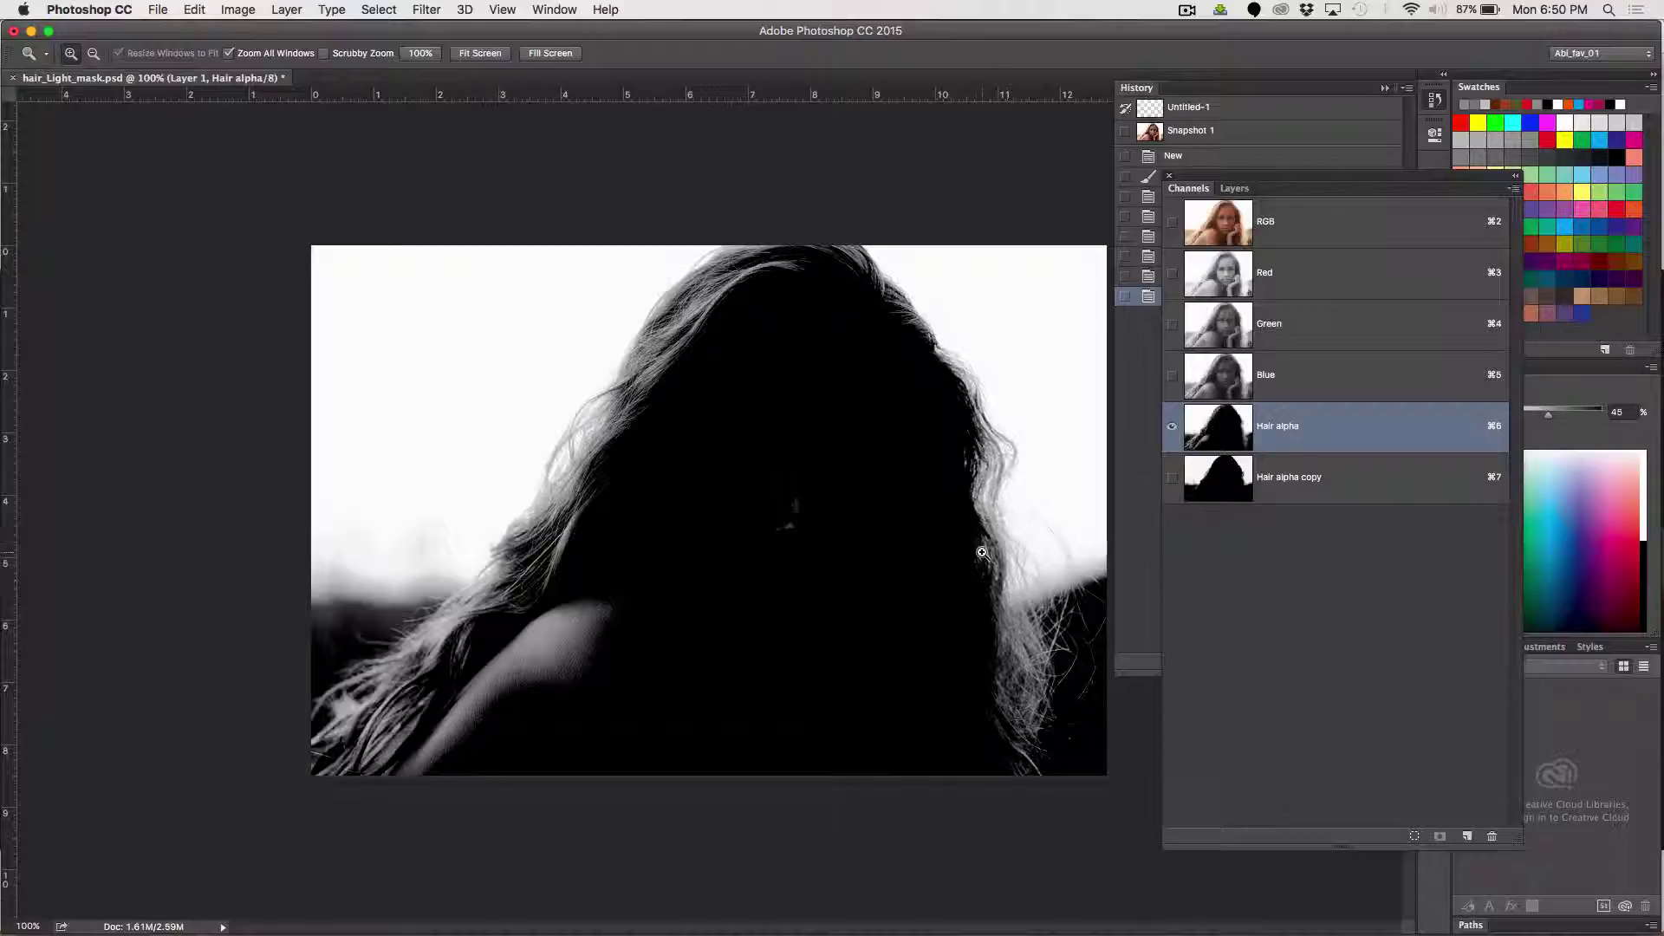
click(1285, 487)
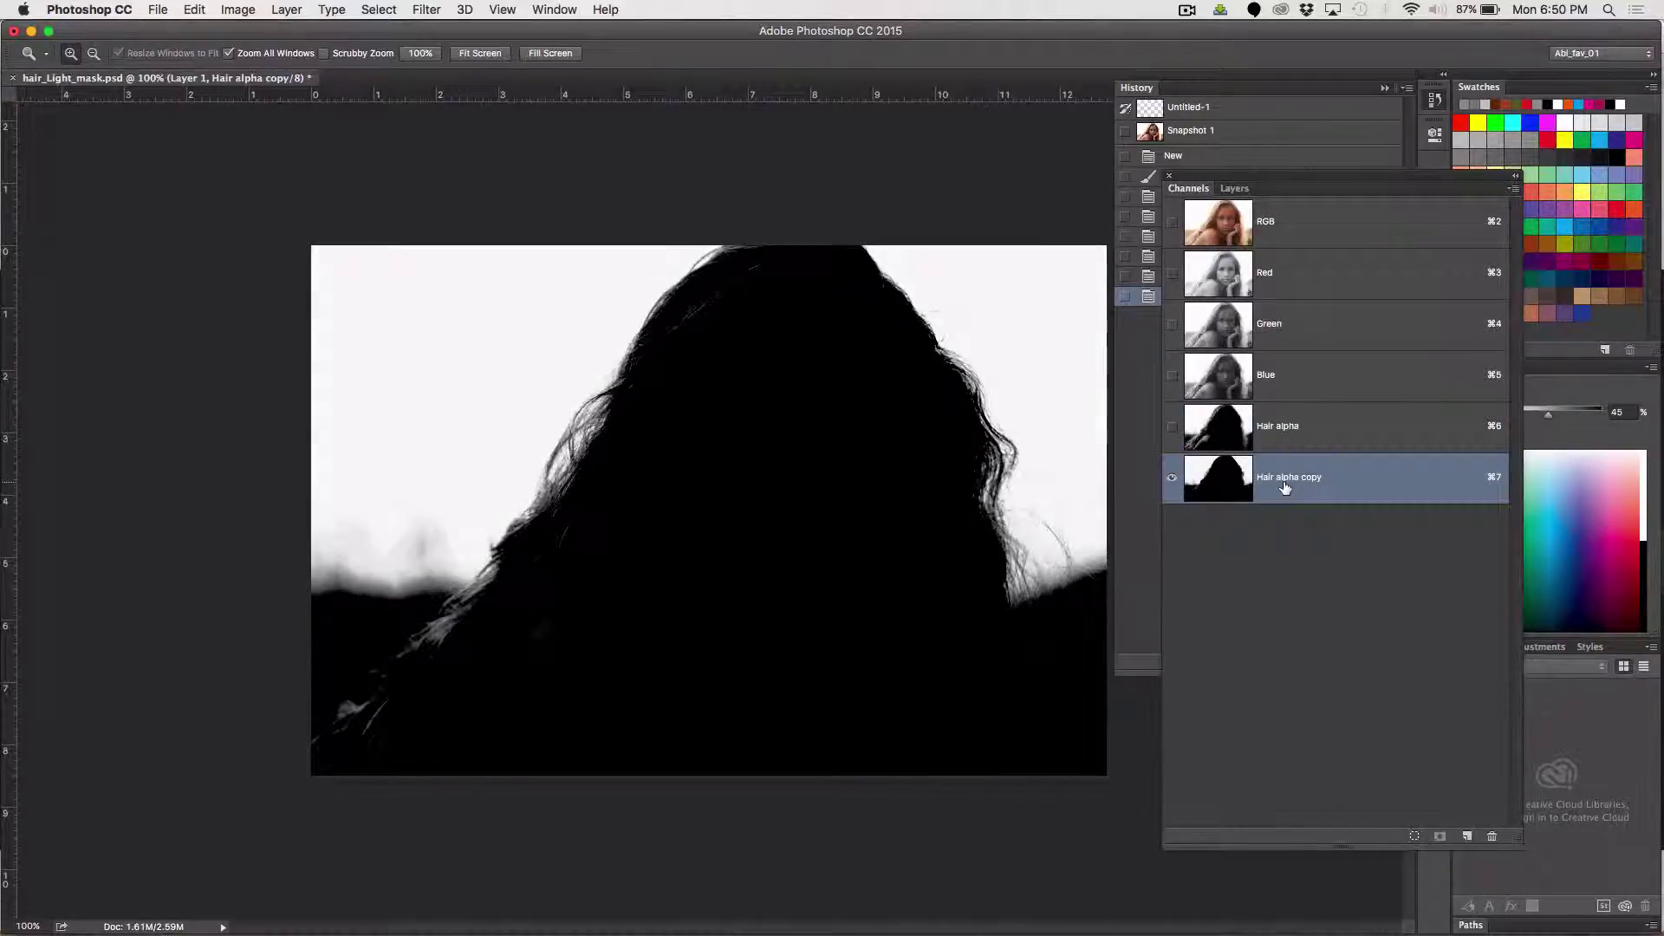
click(1315, 438)
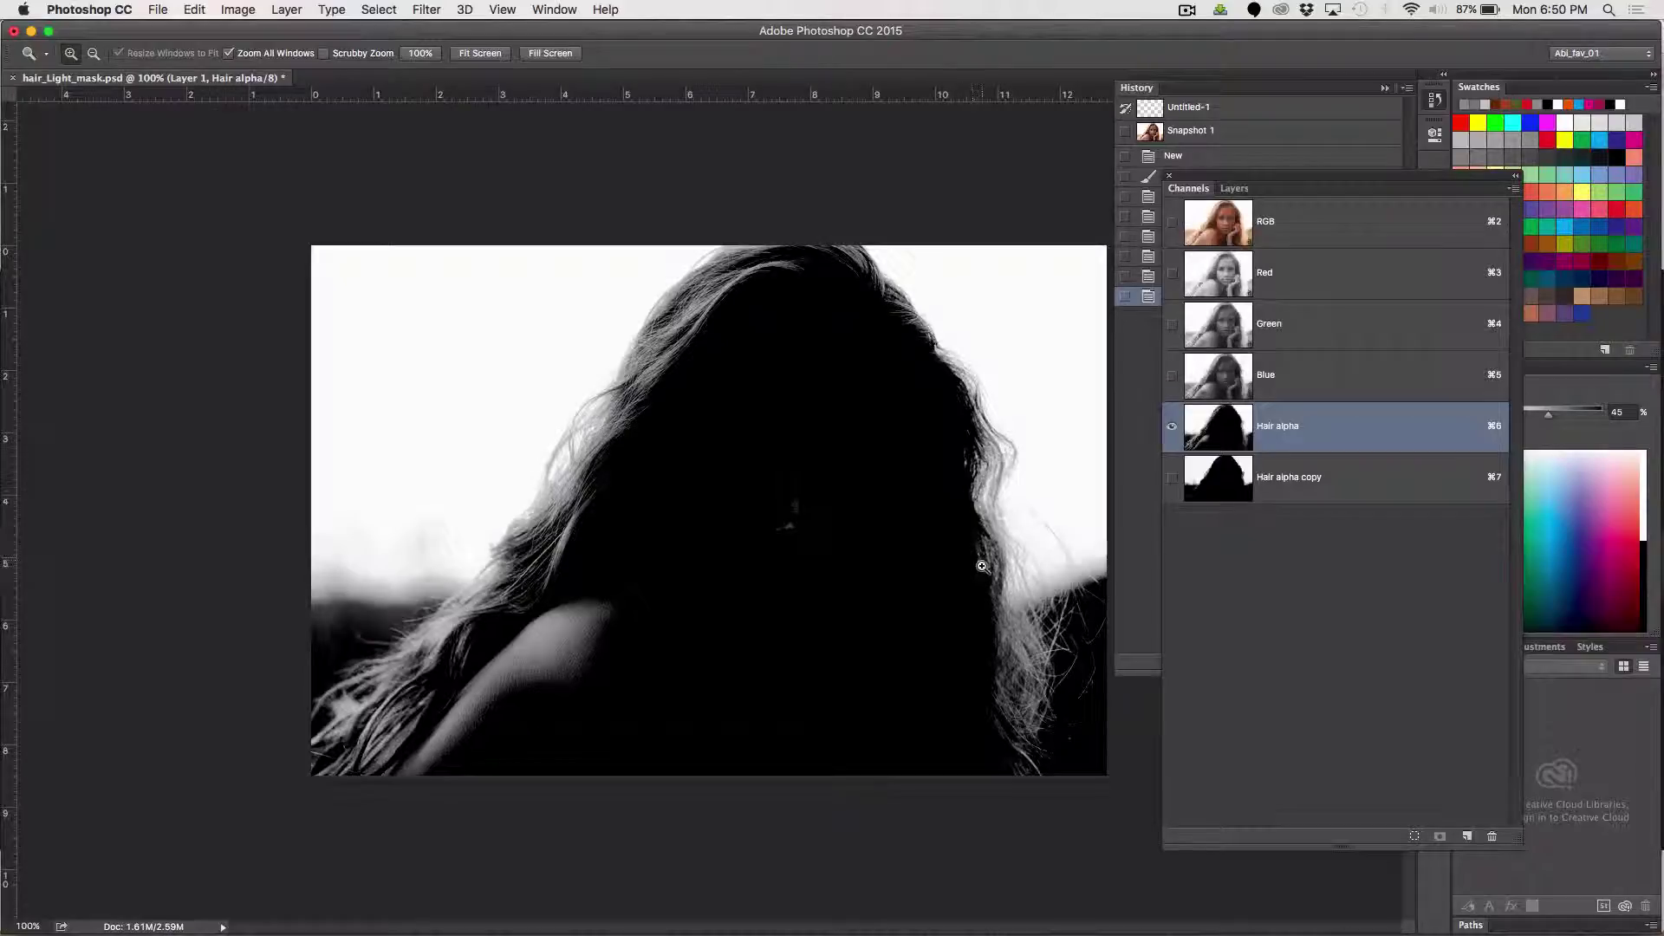
click(1305, 478)
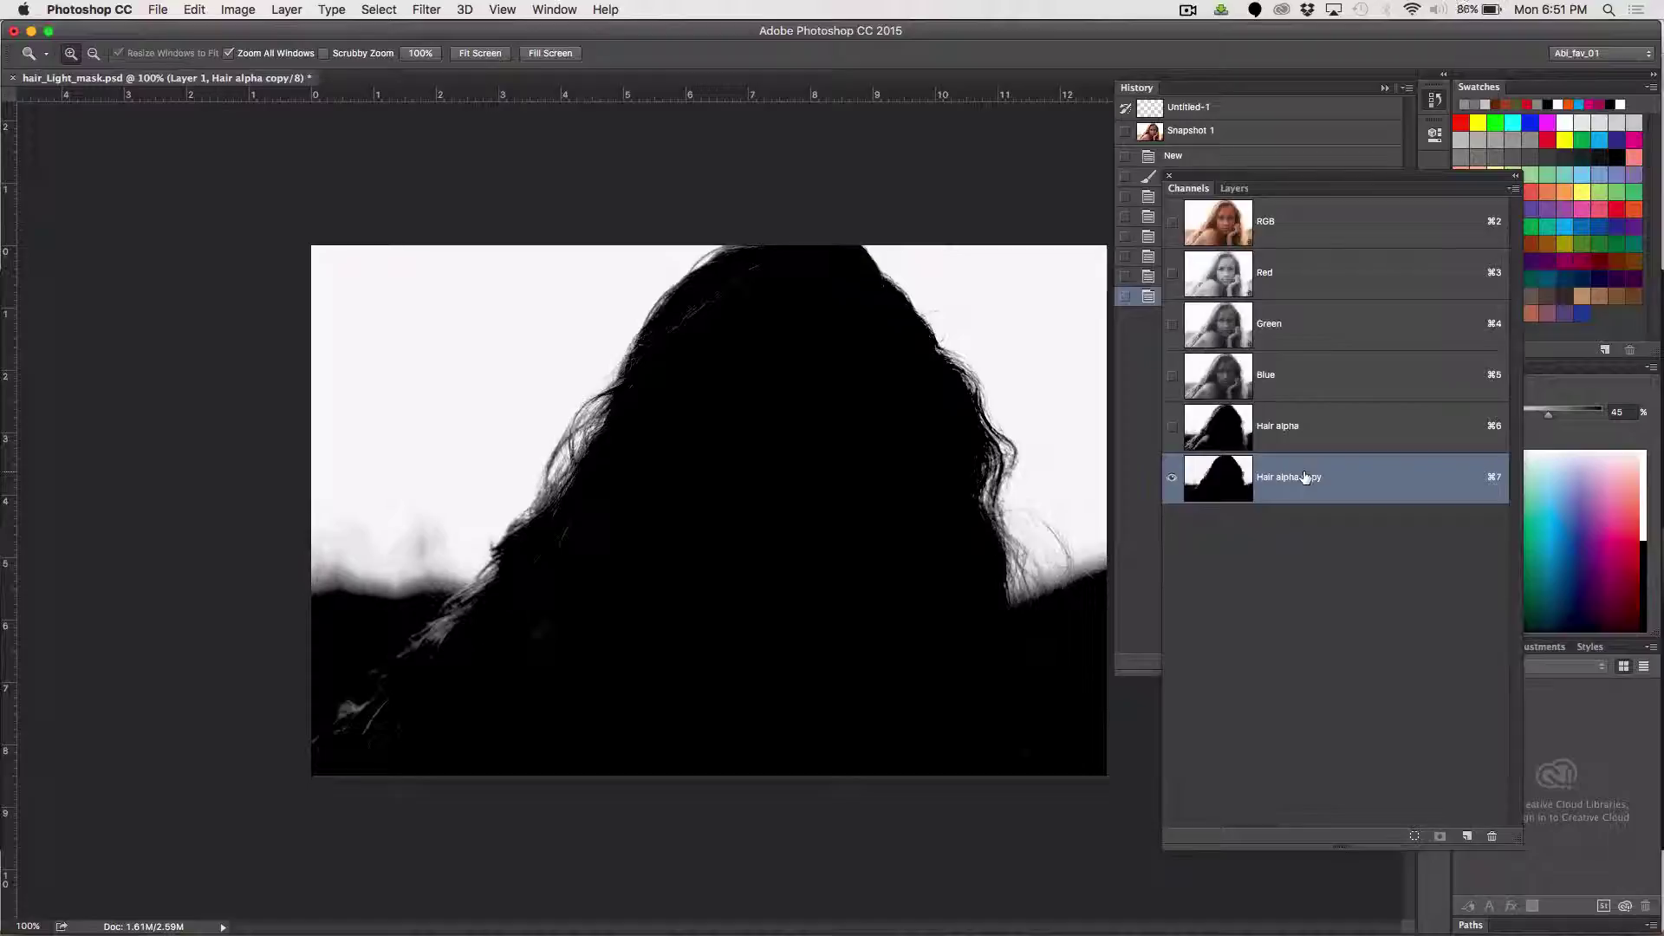
Sample black from the silhouette as the foreground colour, separate Channels from Layers, and clear Layers and History away from the canvas
key(i)
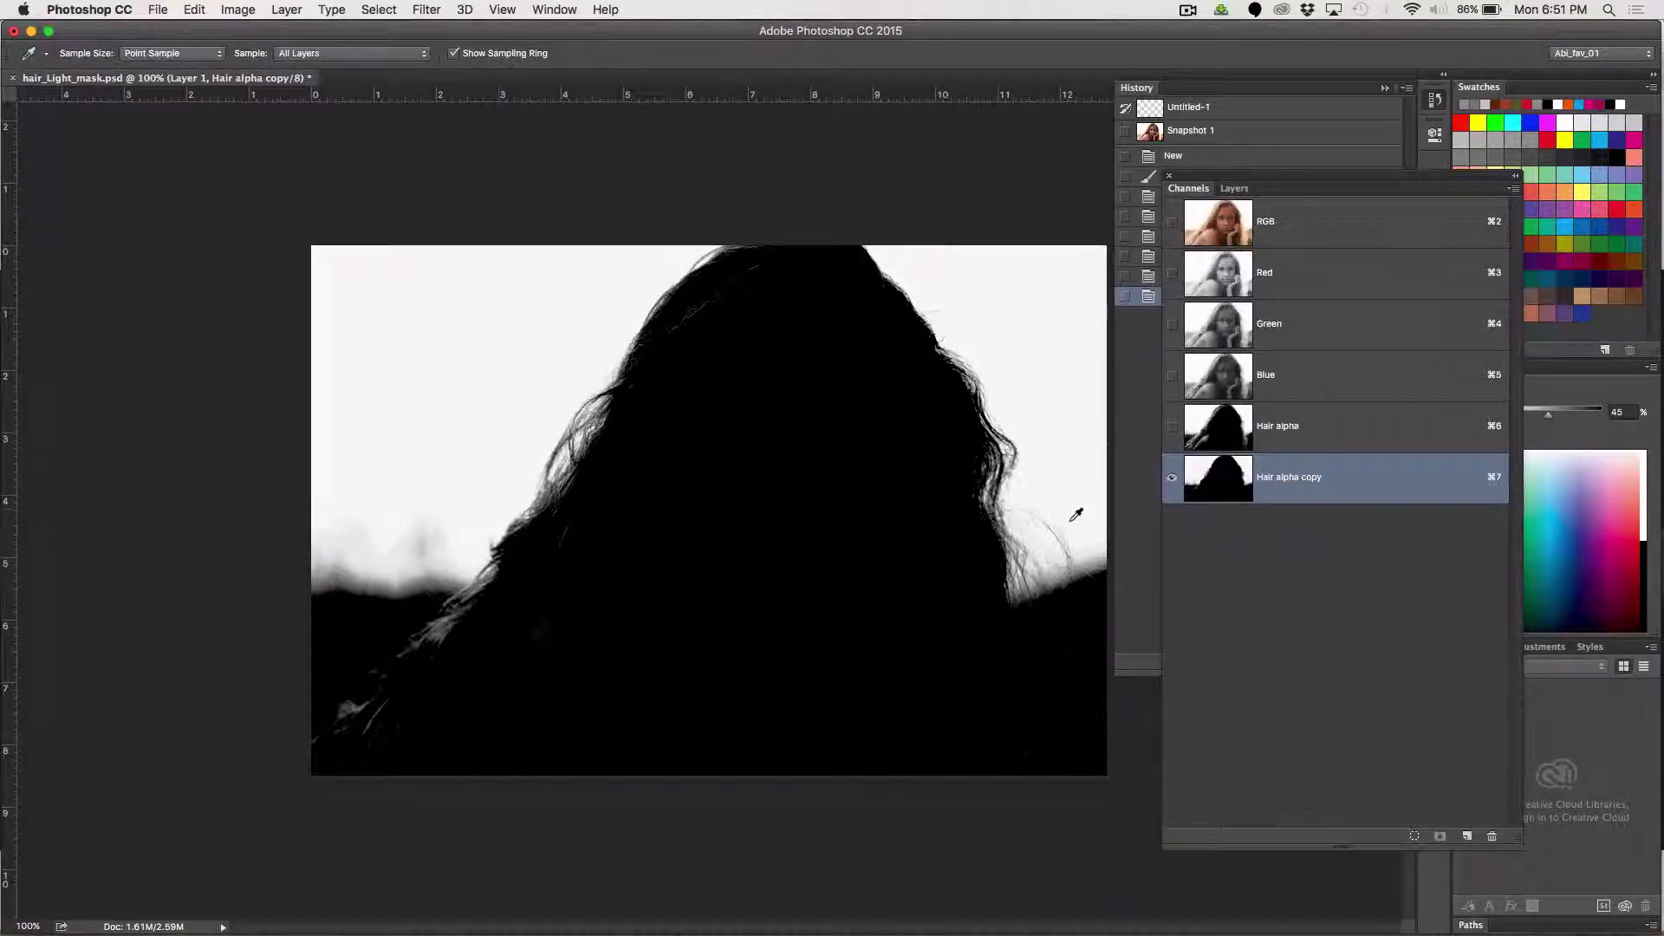
click(775, 593)
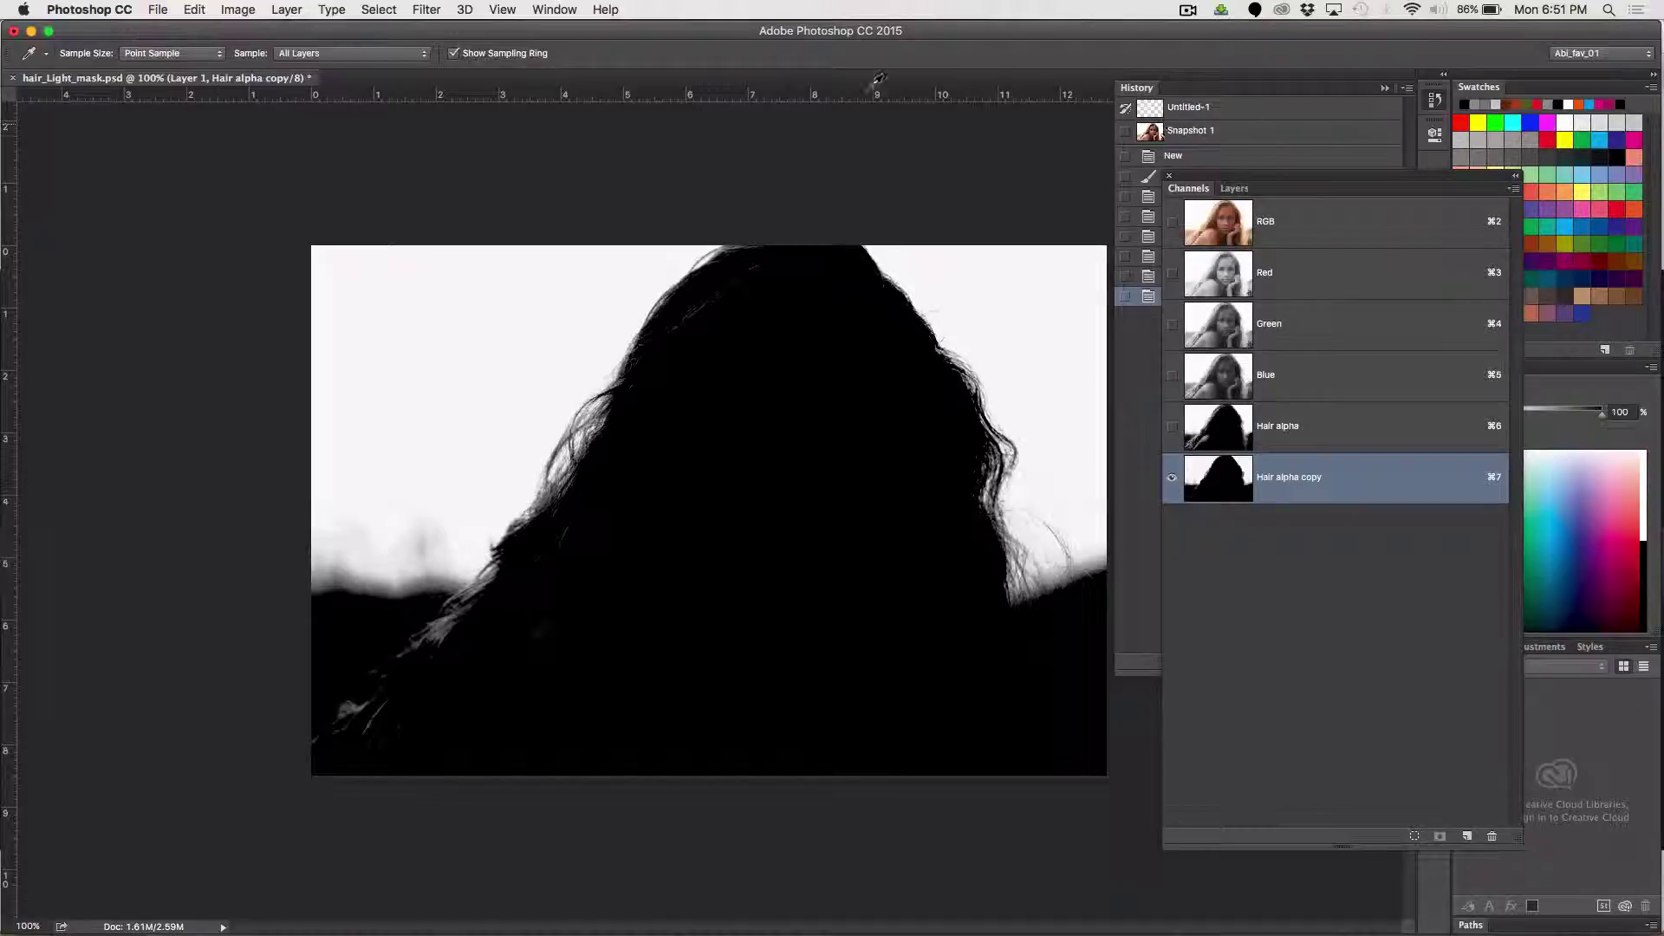
click(556, 9)
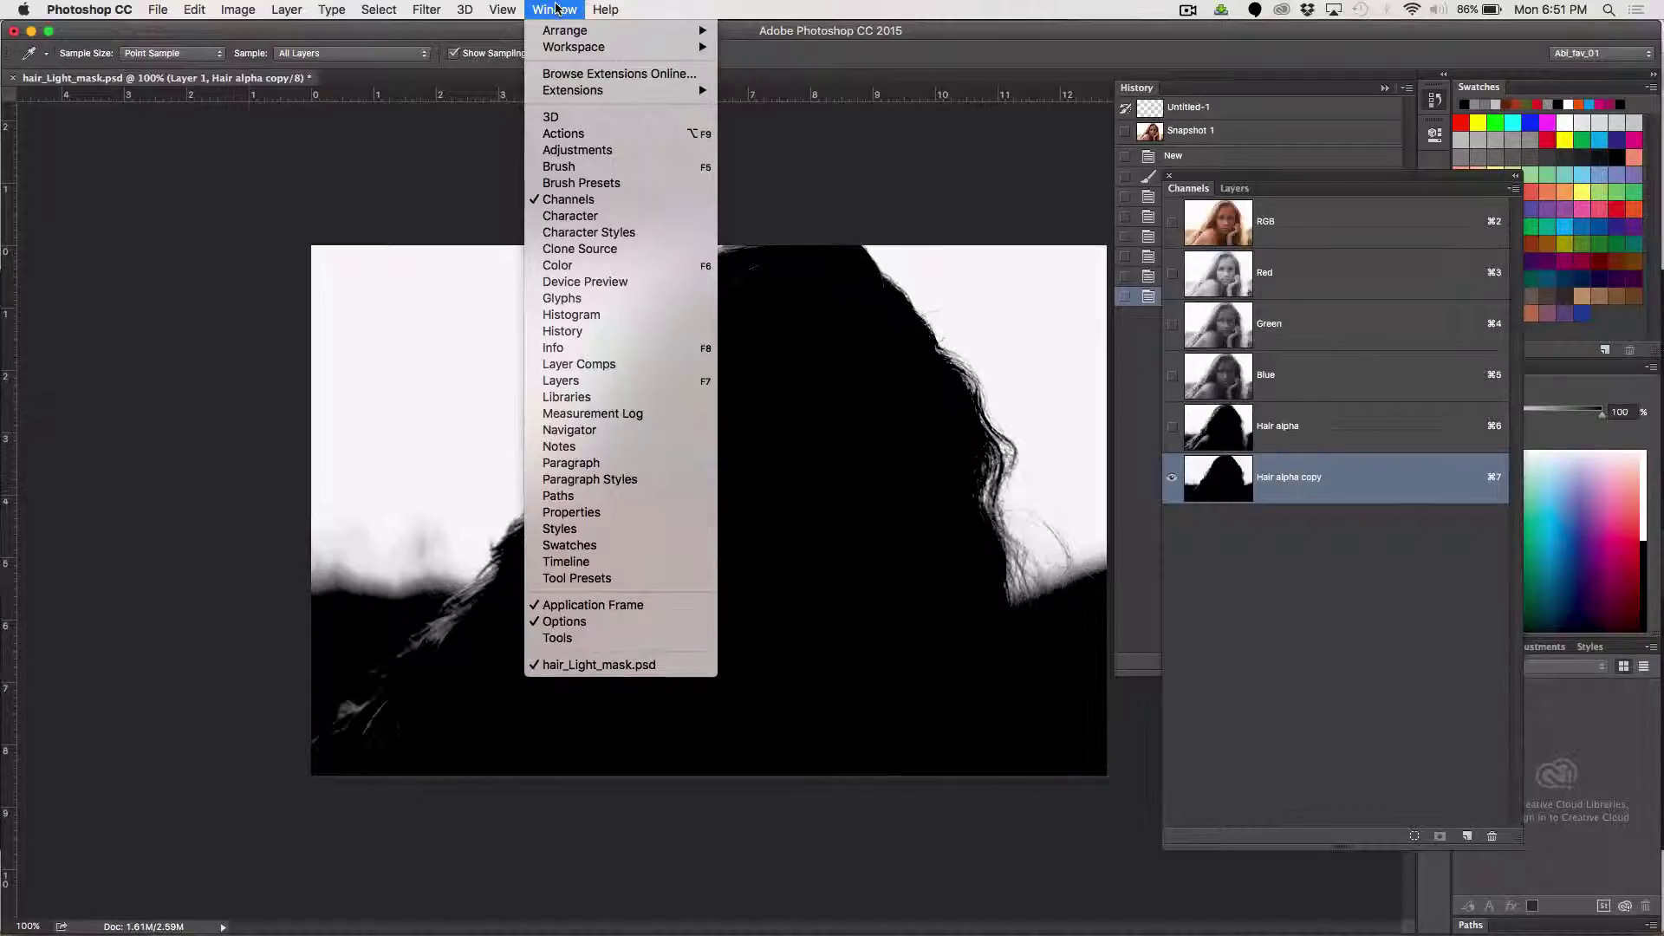
click(555, 9)
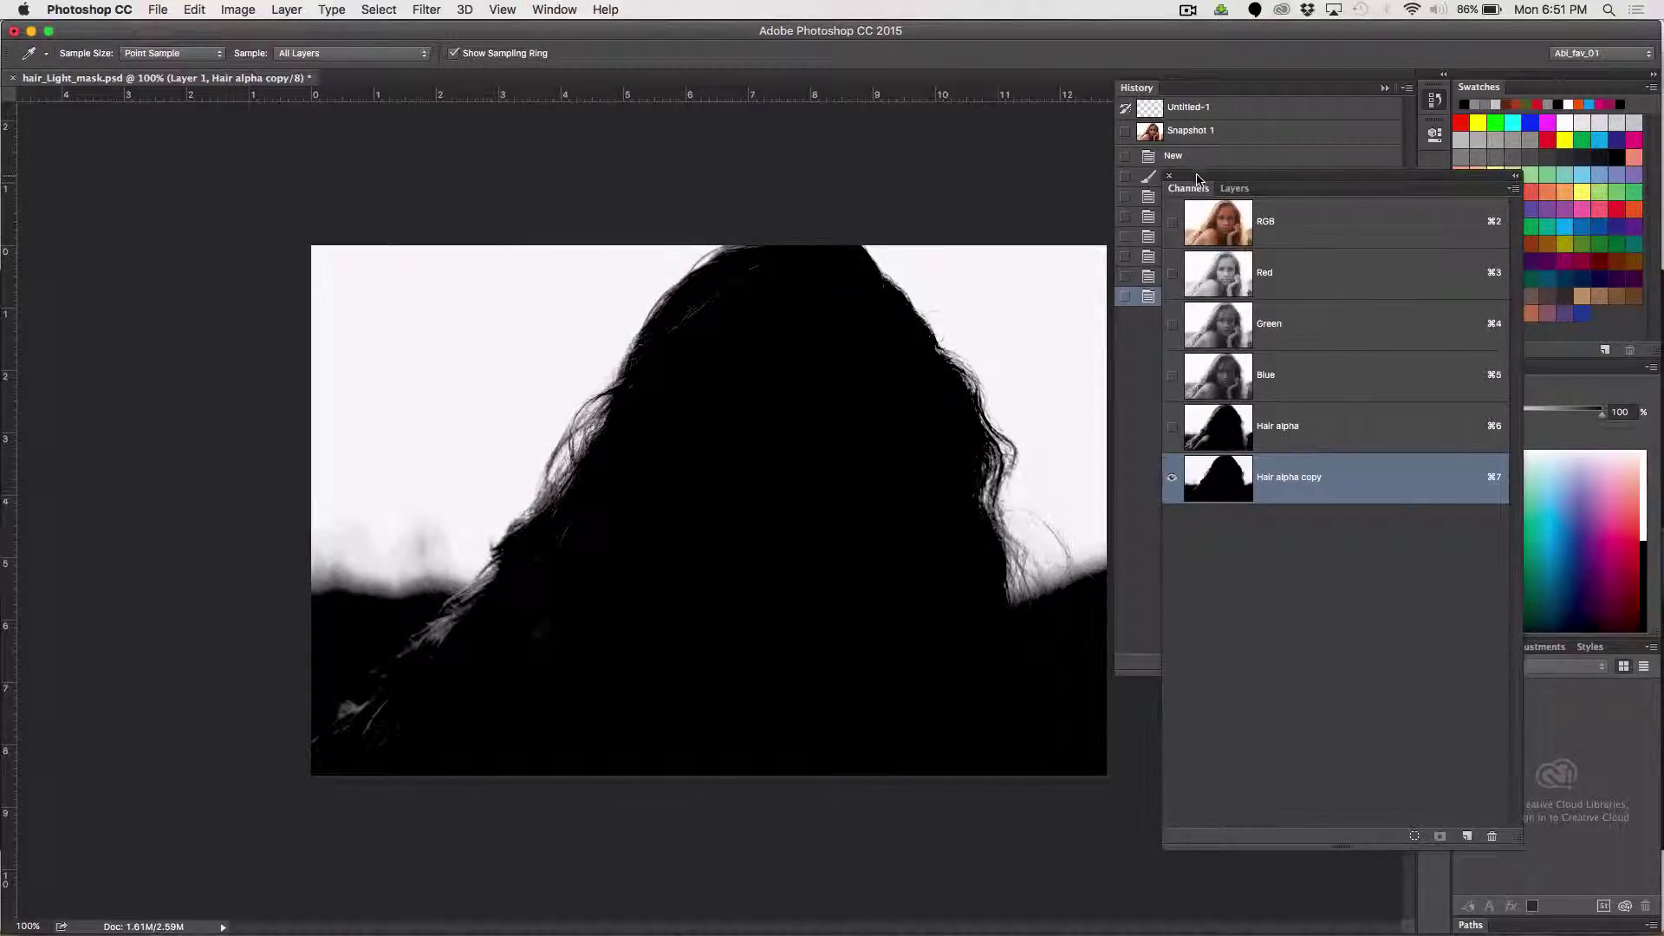
drag(1198, 182, 1343, 221)
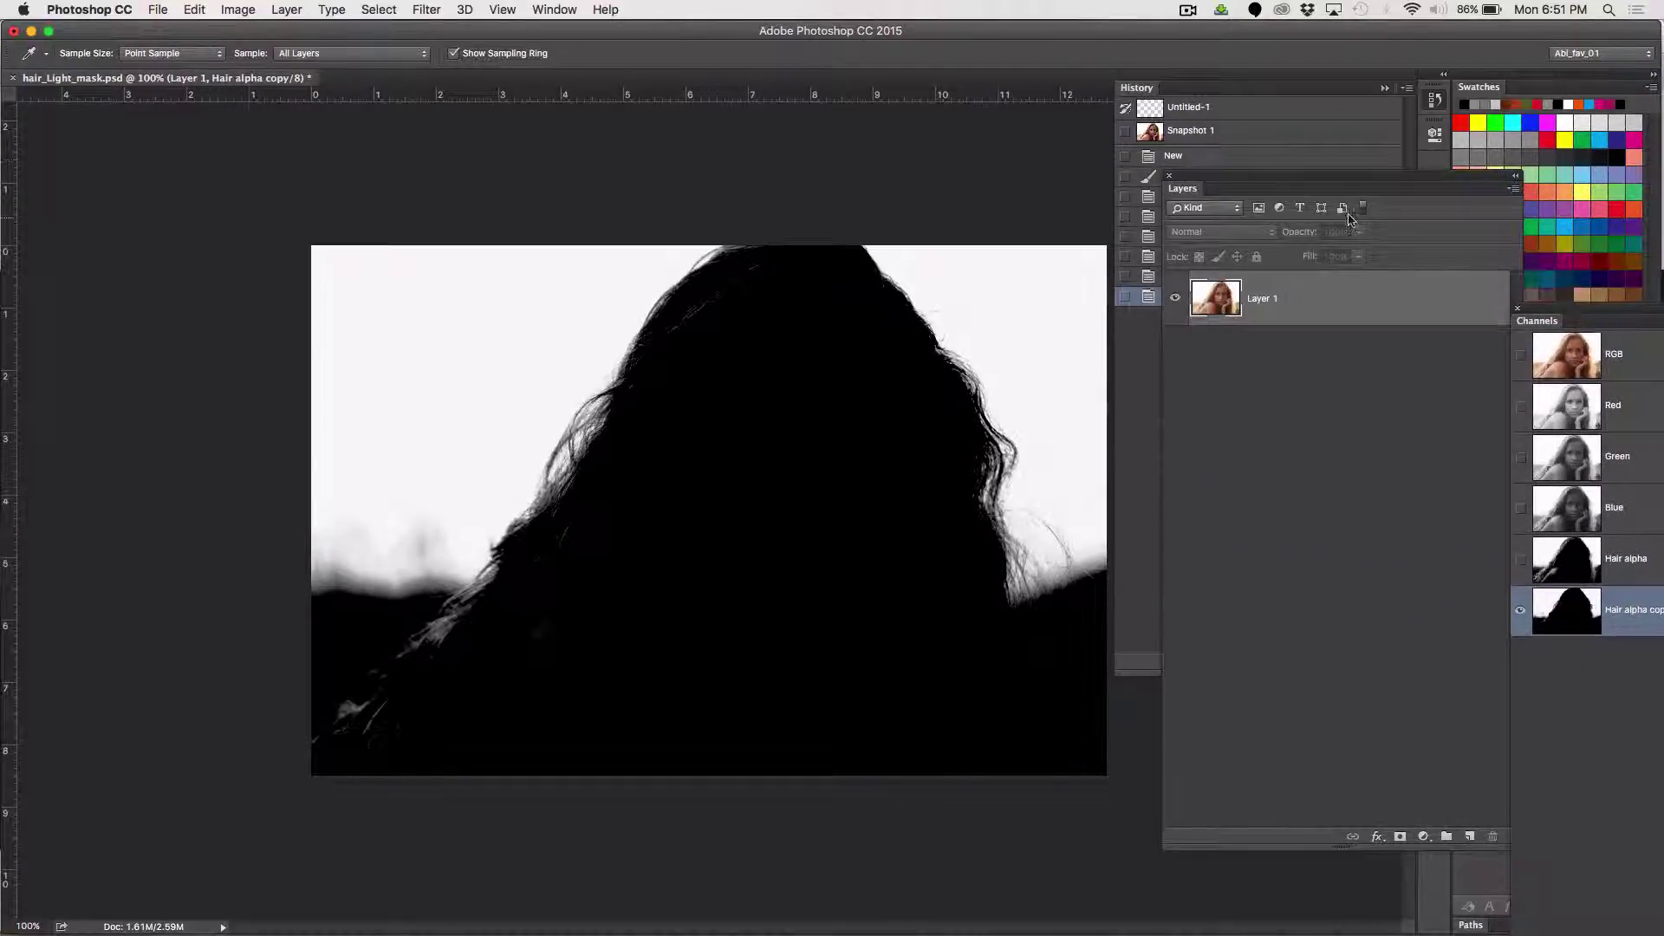
click(1170, 177)
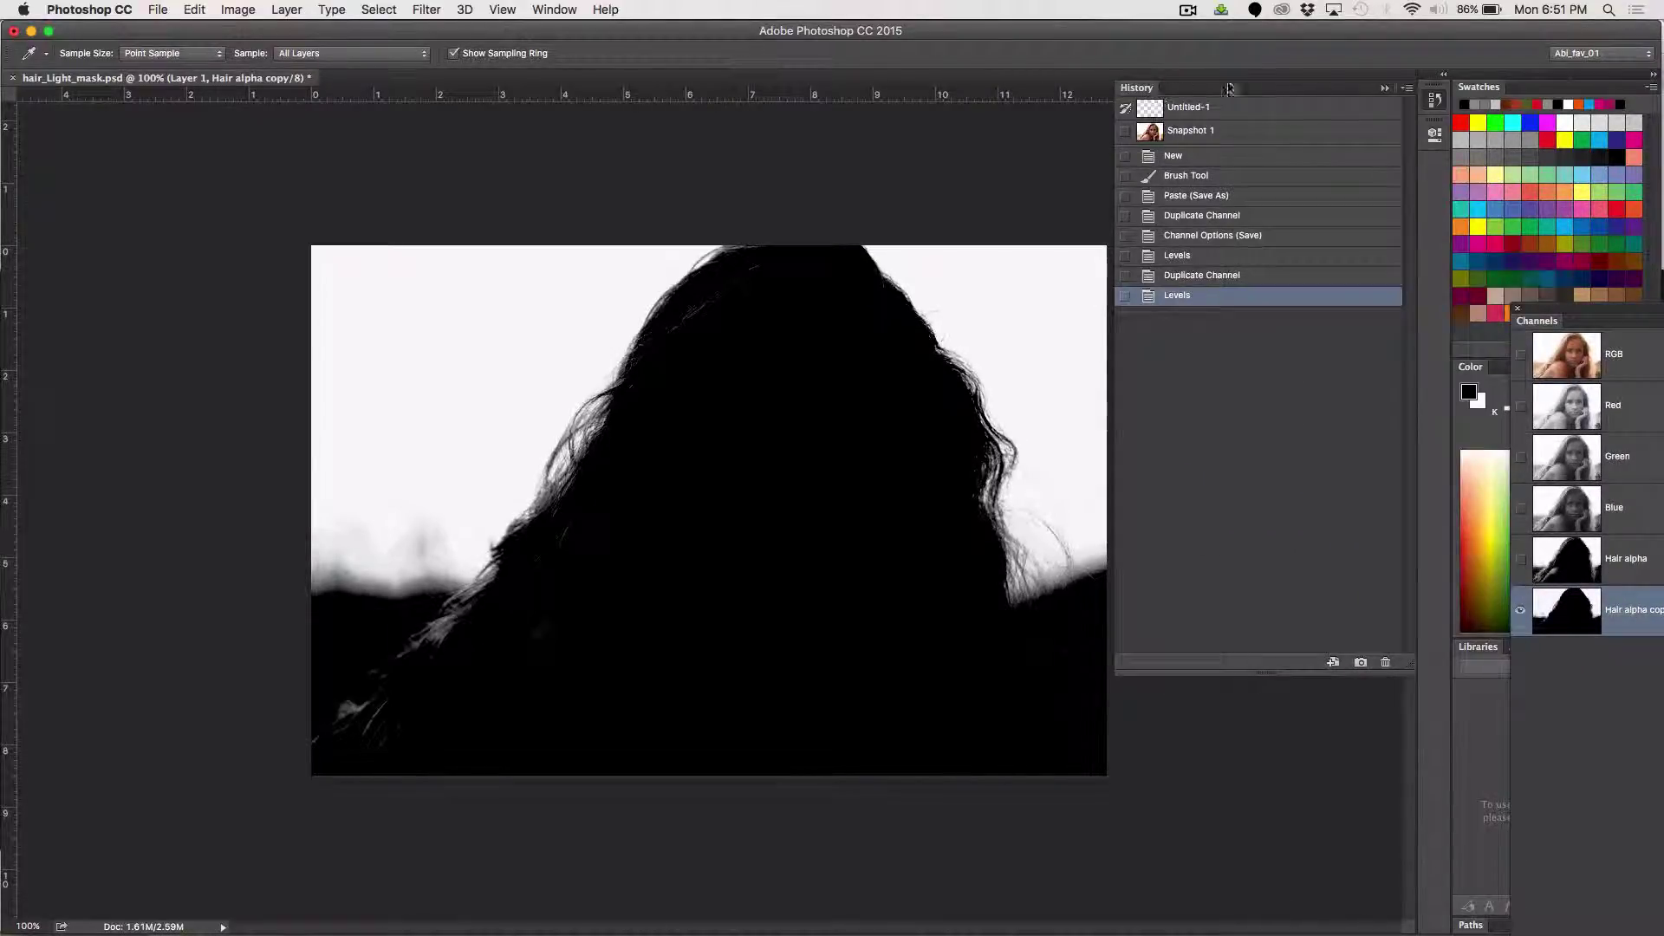
click(1383, 89)
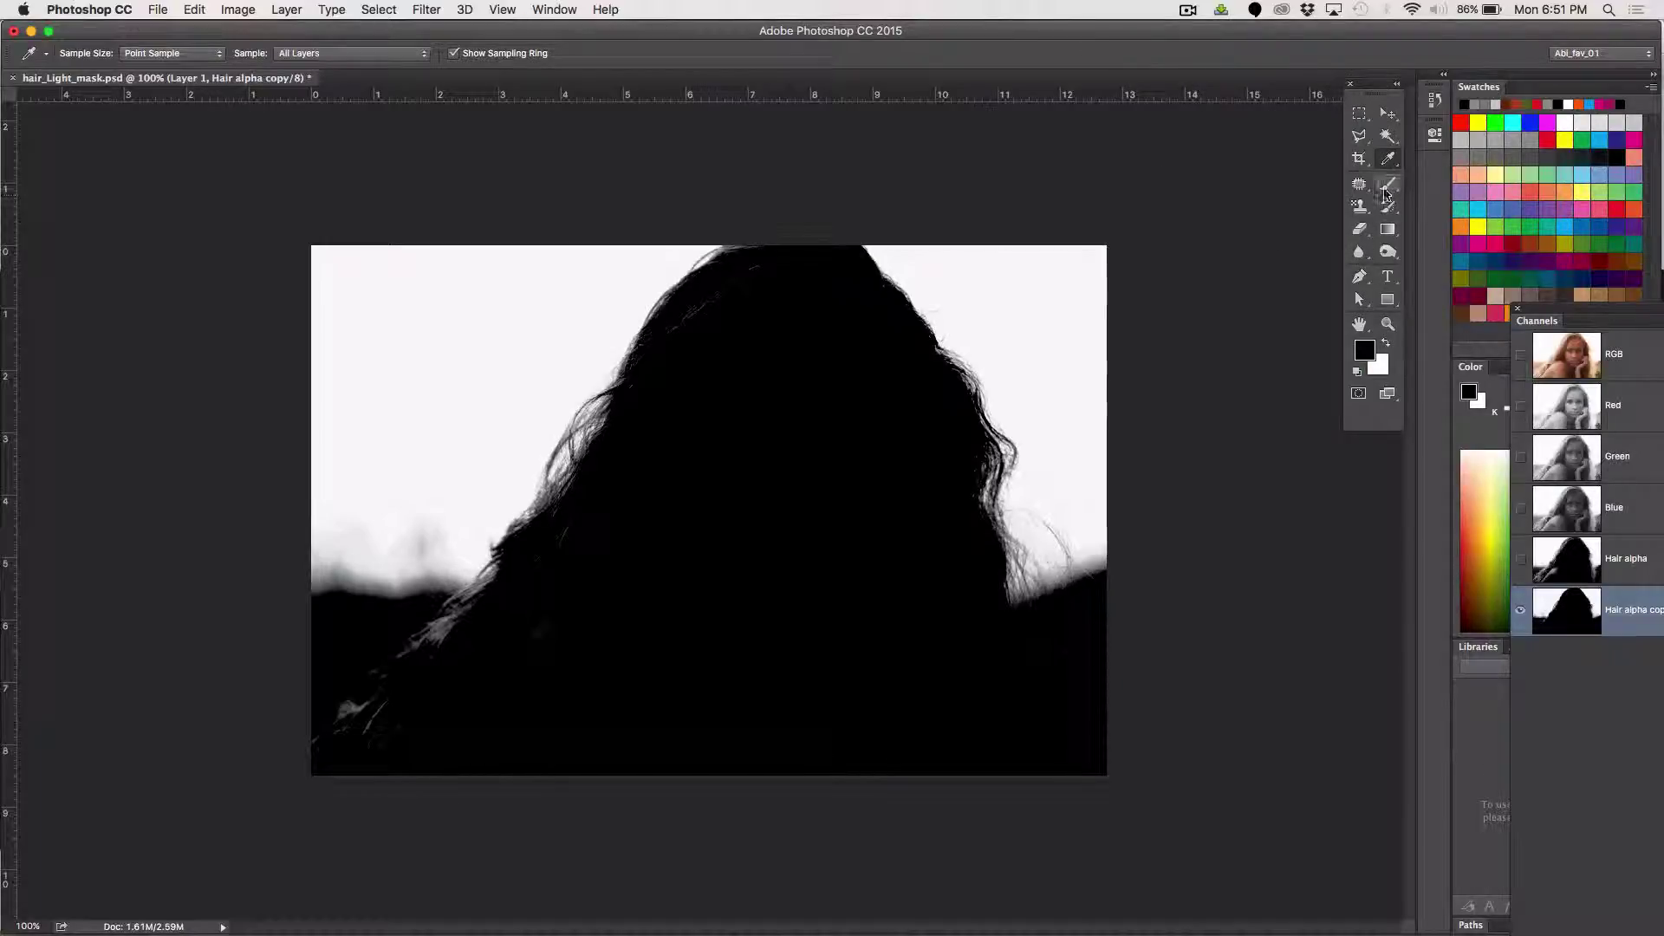
Paint out the light strands in the lower-left hair of Hair alpha copy with a hard 45 px black brush
click(1387, 183)
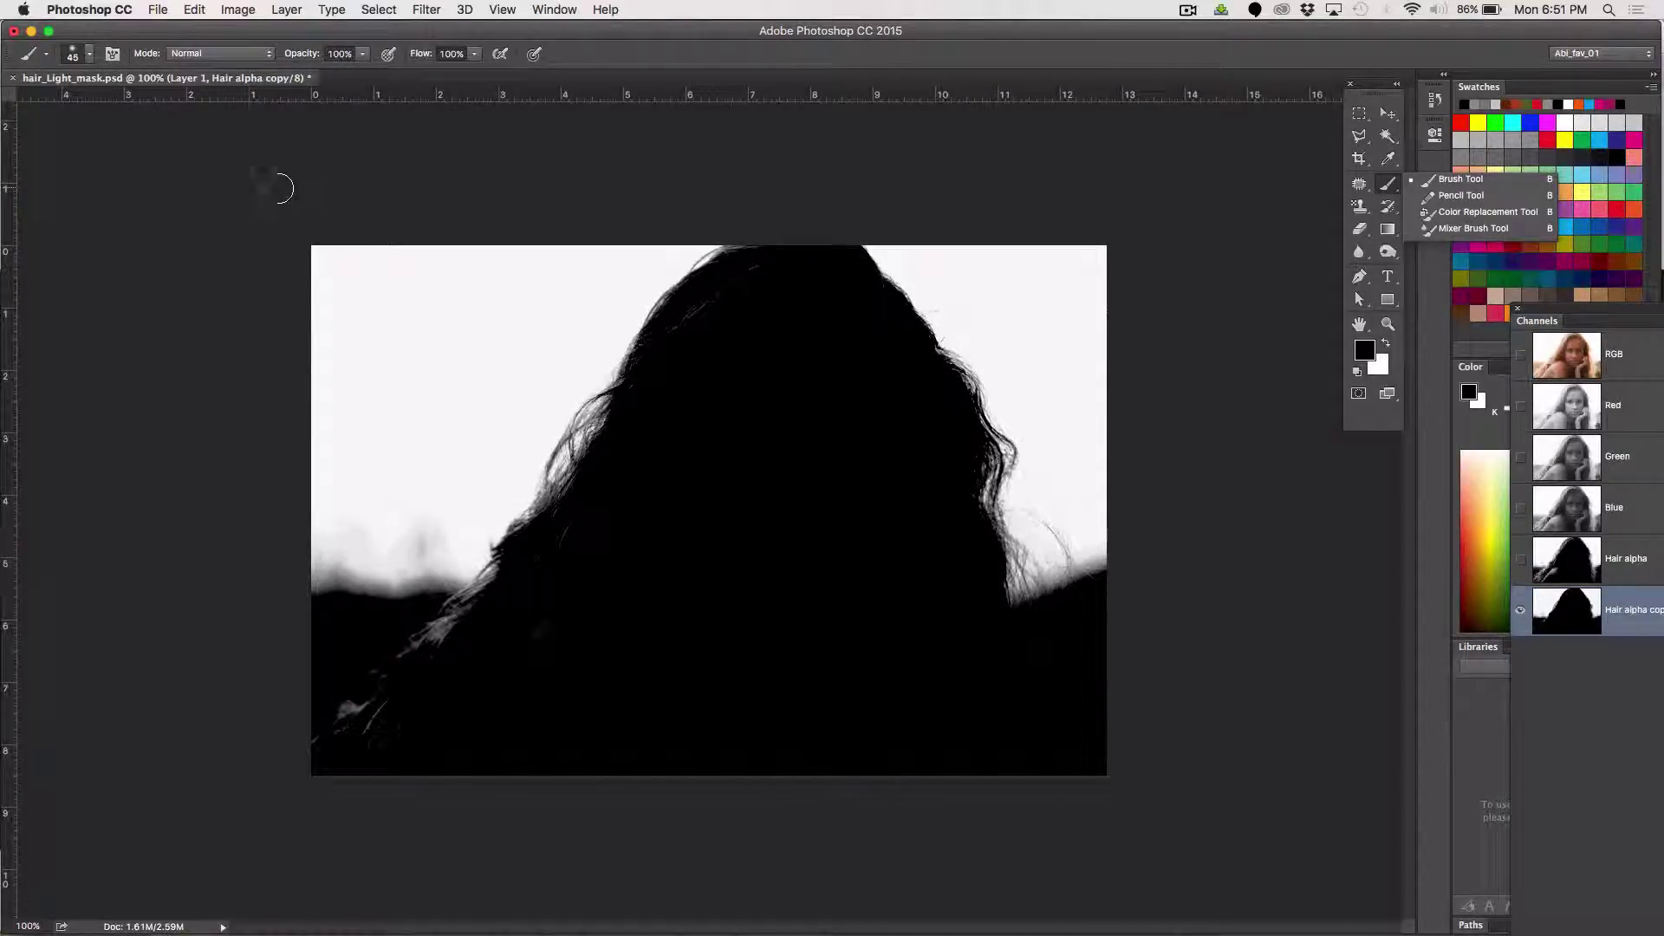
click(85, 57)
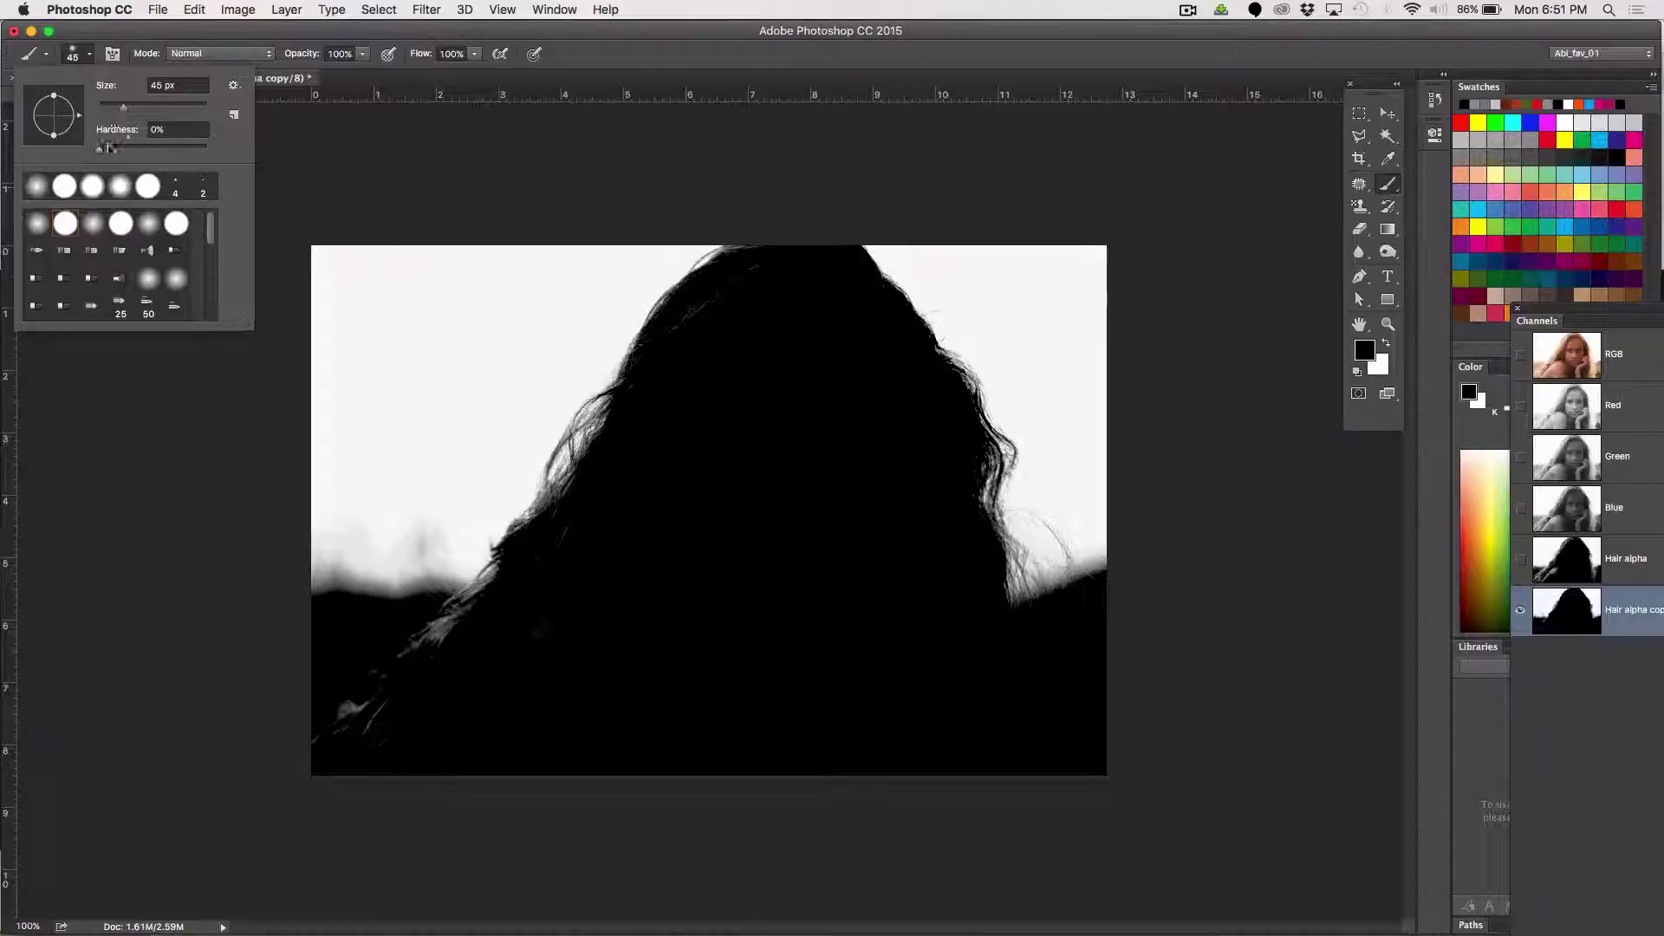
drag(102, 152, 198, 167)
mouse_move(379, 694)
mouse_down()
mouse_move(334, 700)
mouse_move(385, 722)
mouse_up()
mouse_move(446, 640)
mouse_down()
mouse_move(443, 613)
mouse_move(448, 635)
mouse_move(357, 690)
mouse_up()
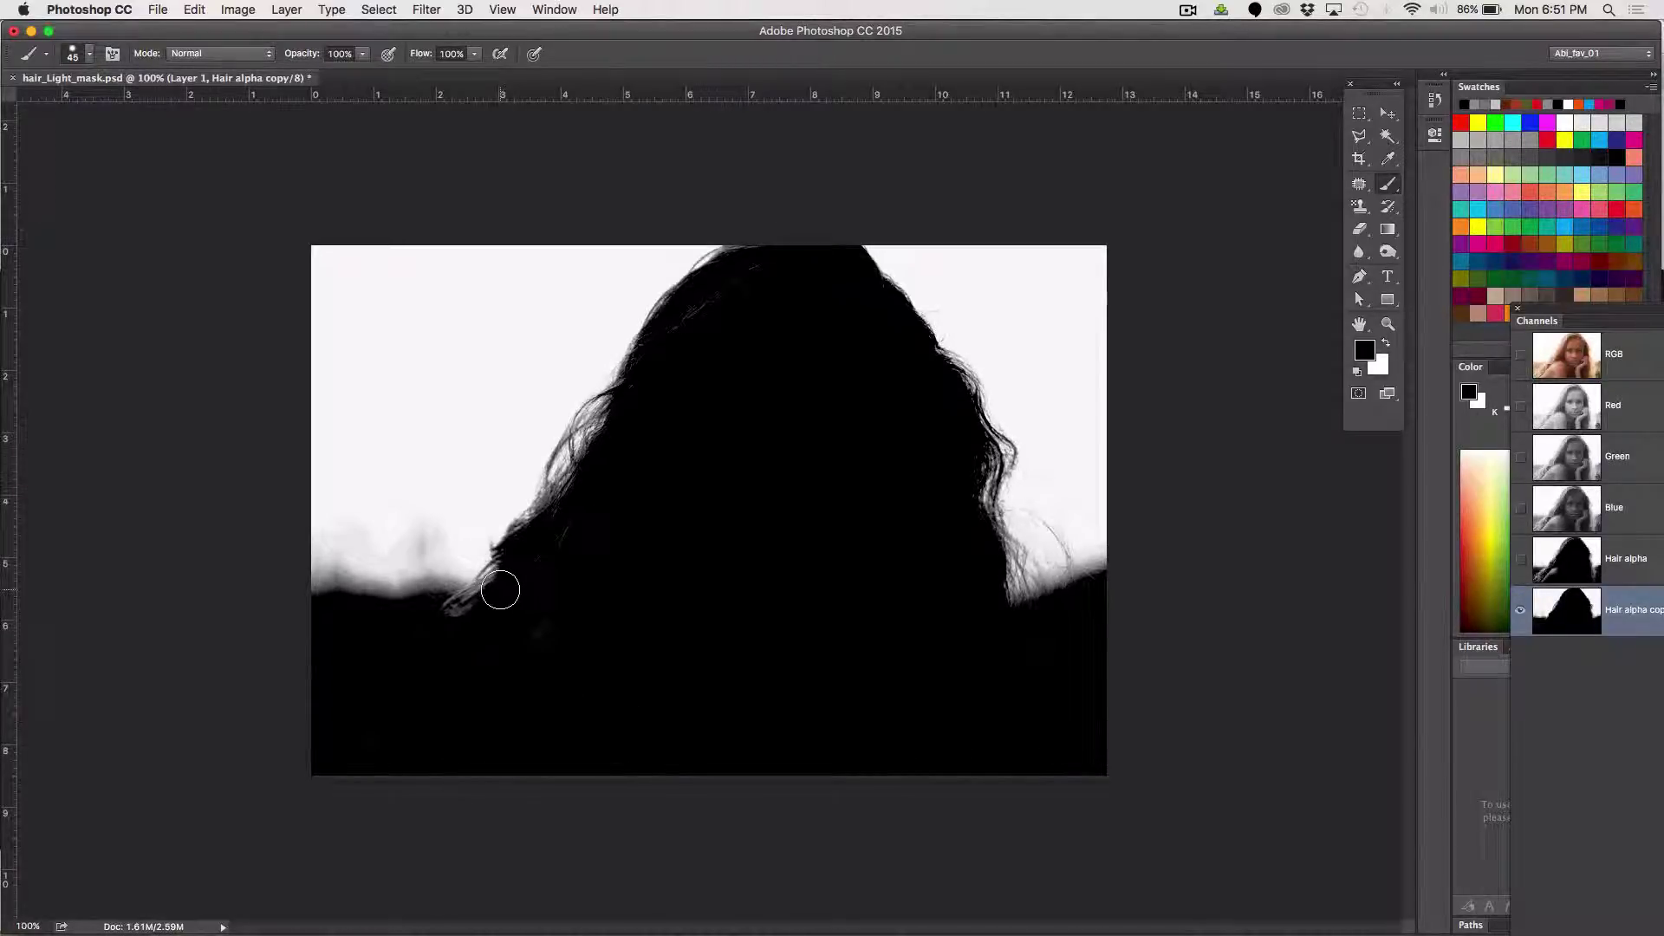
drag(495, 594, 417, 644)
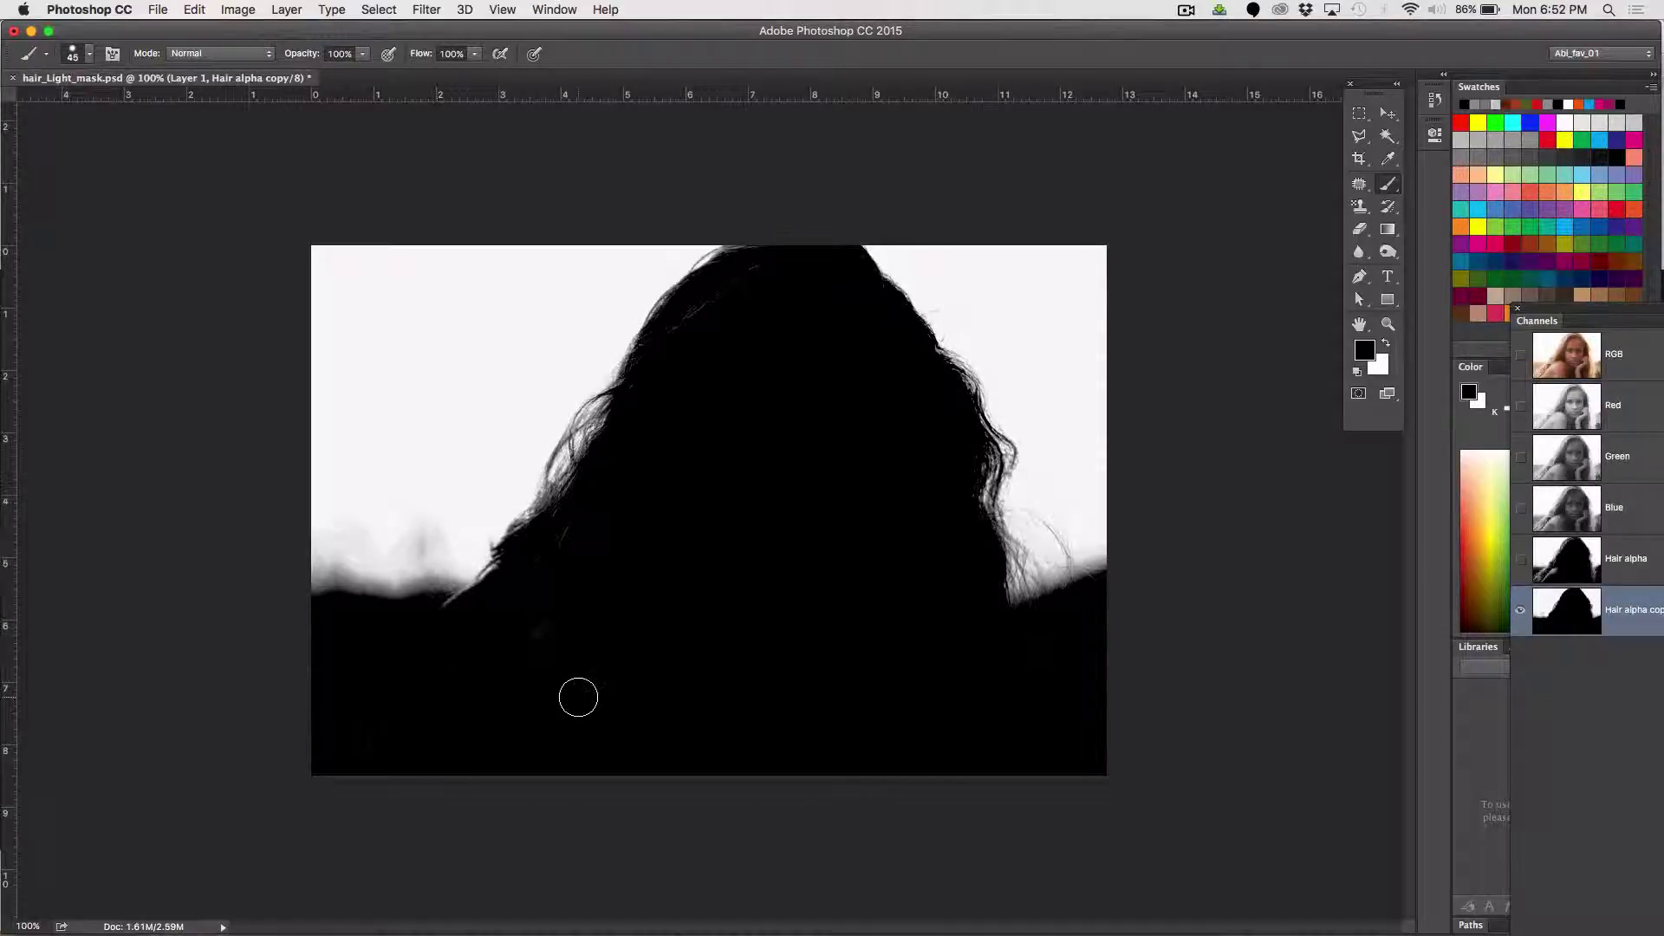
Paint black over the remaining light strand where the left hair edge meets the dark background in Hair alpha copy
key(z)
click(446, 610)
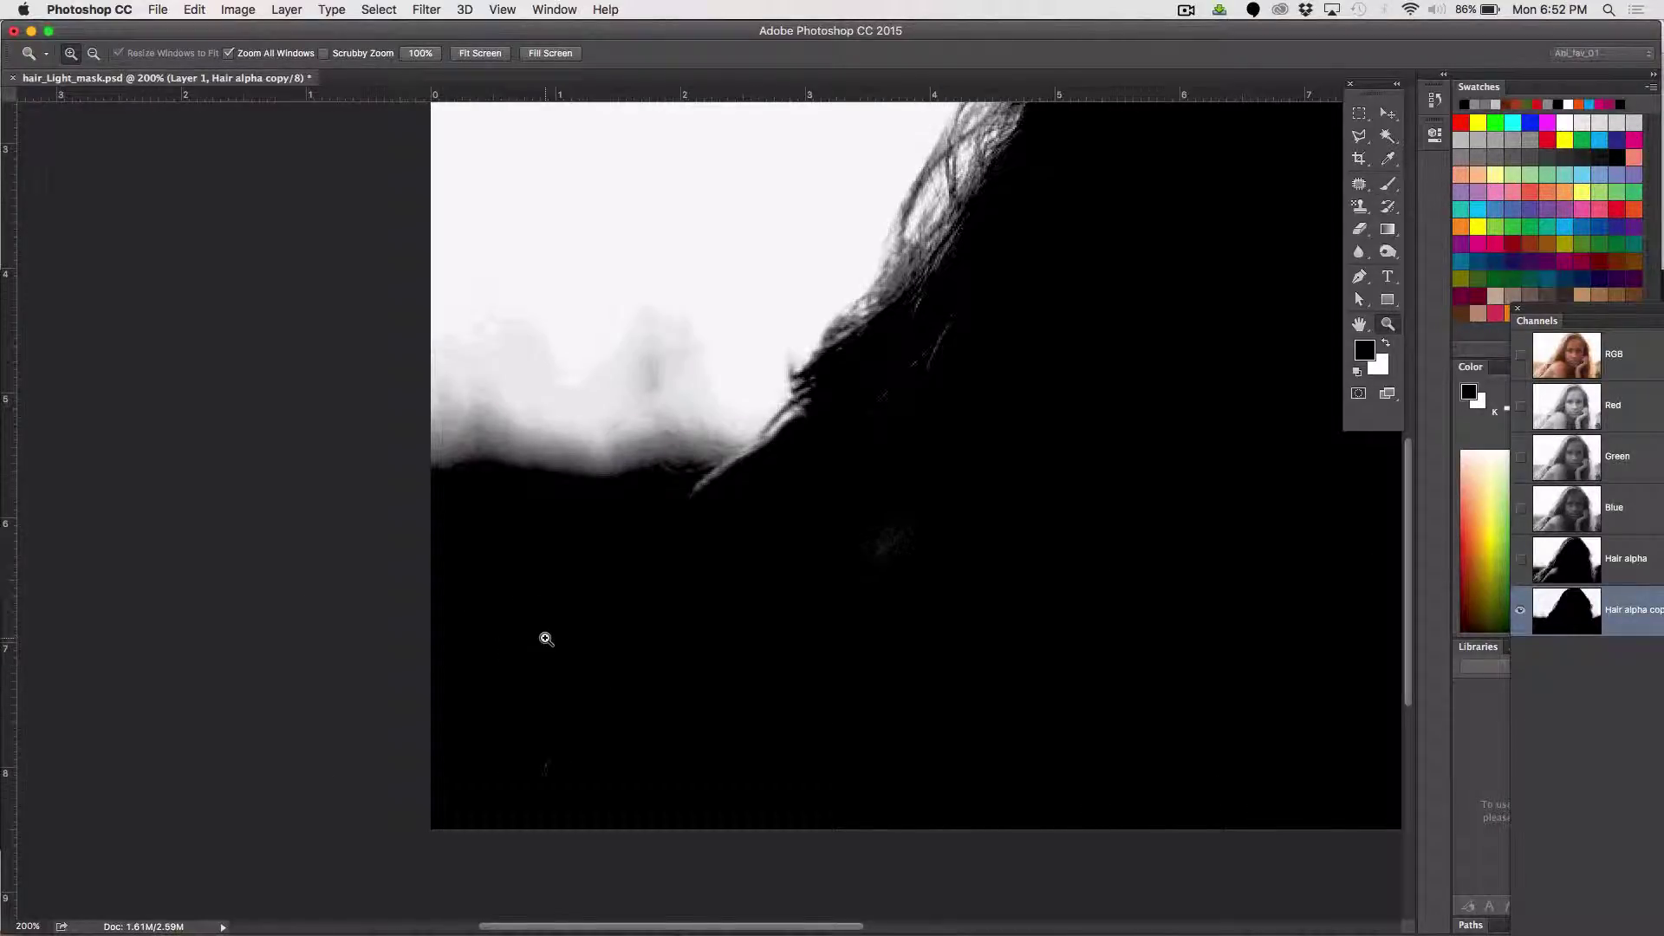
key(b)
drag(765, 484, 716, 505)
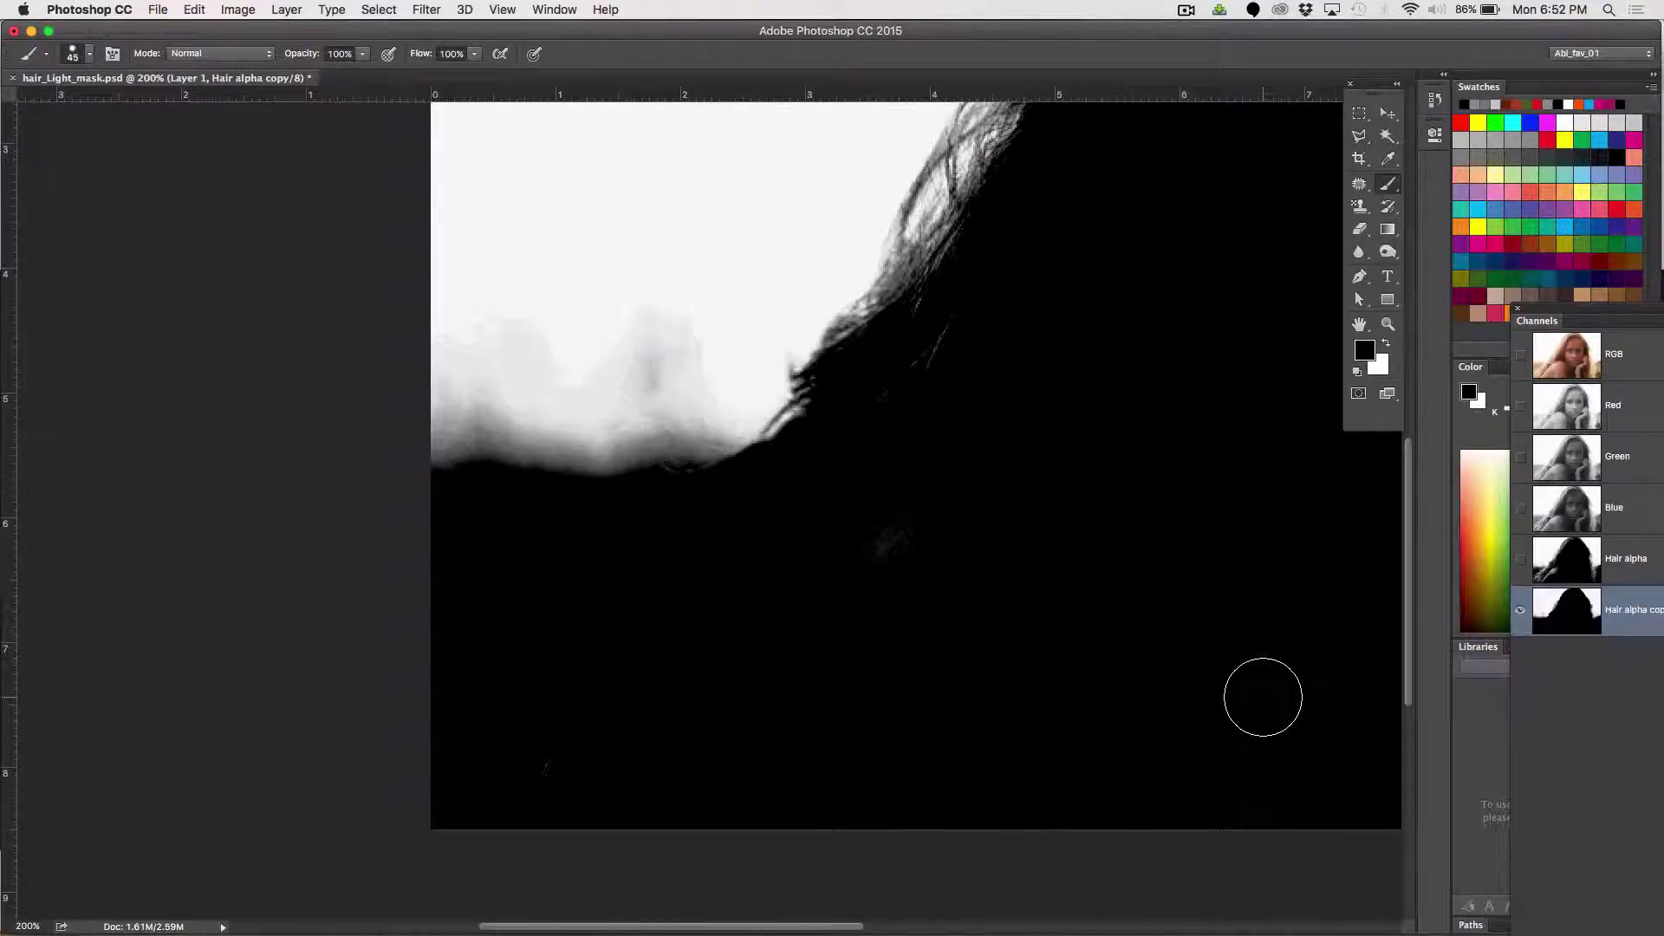
Examine the semi-transparent strands along the left hair edge of Hair alpha copy down to pixel level at 3200%, and return to 200% view
mouse_move(1192, 569)
mouse_down()
mouse_move(958, 672)
mouse_move(817, 708)
mouse_up()
drag(984, 386, 951, 502)
key(z)
right_click(802, 543)
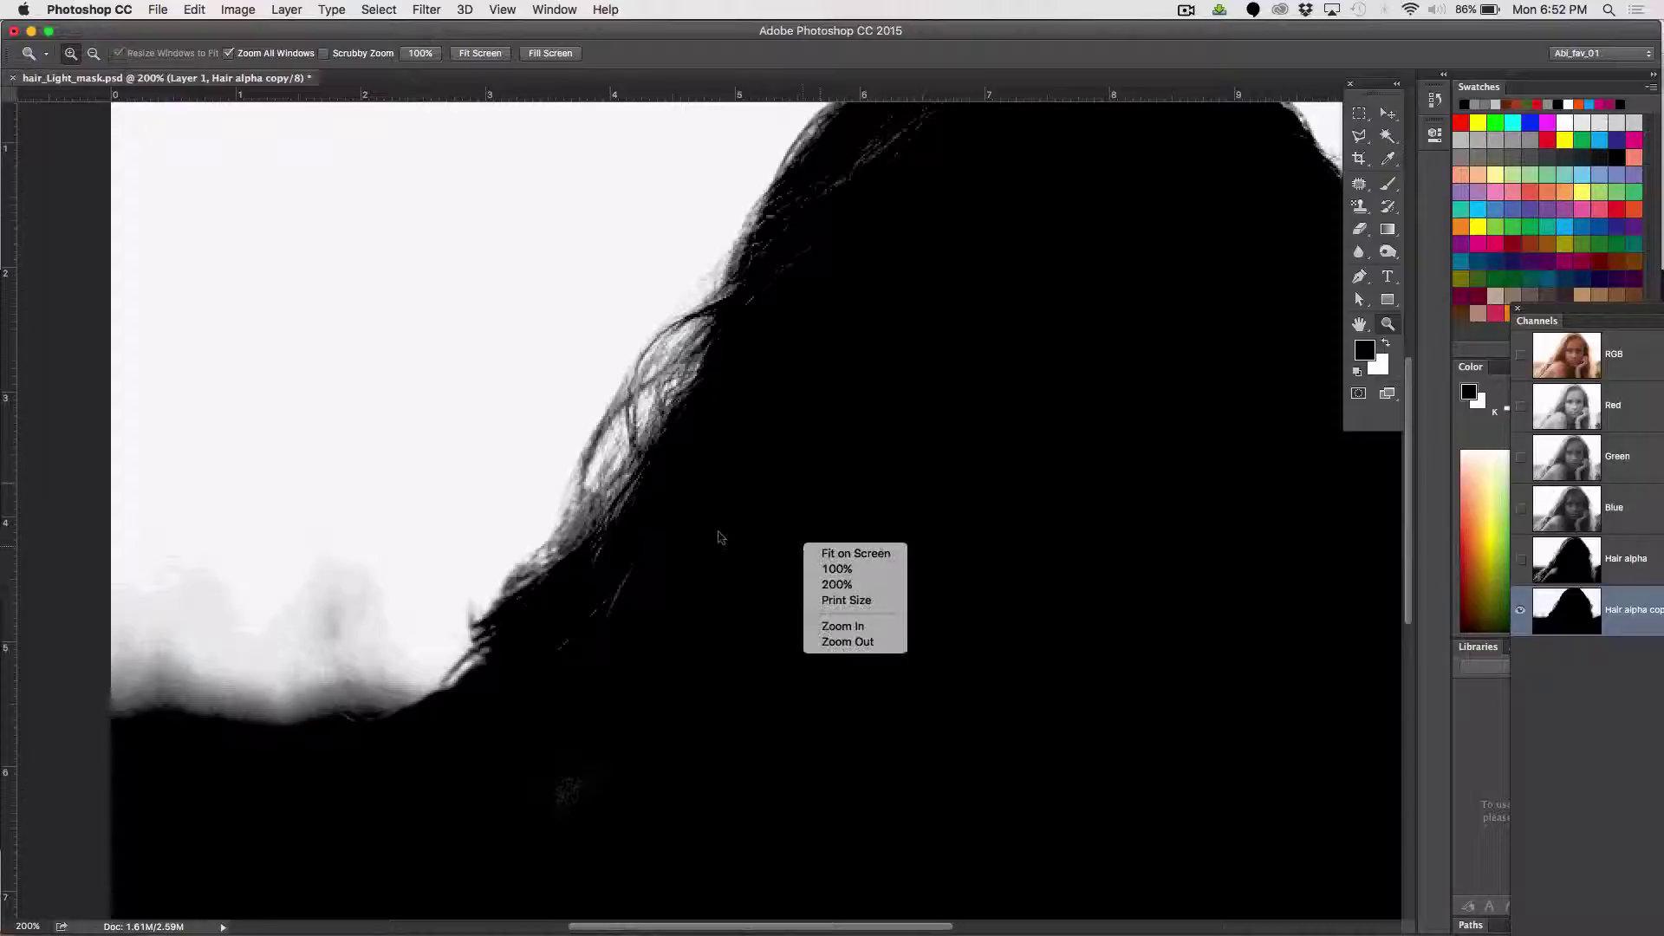
click(602, 433)
click(620, 459)
click(646, 473)
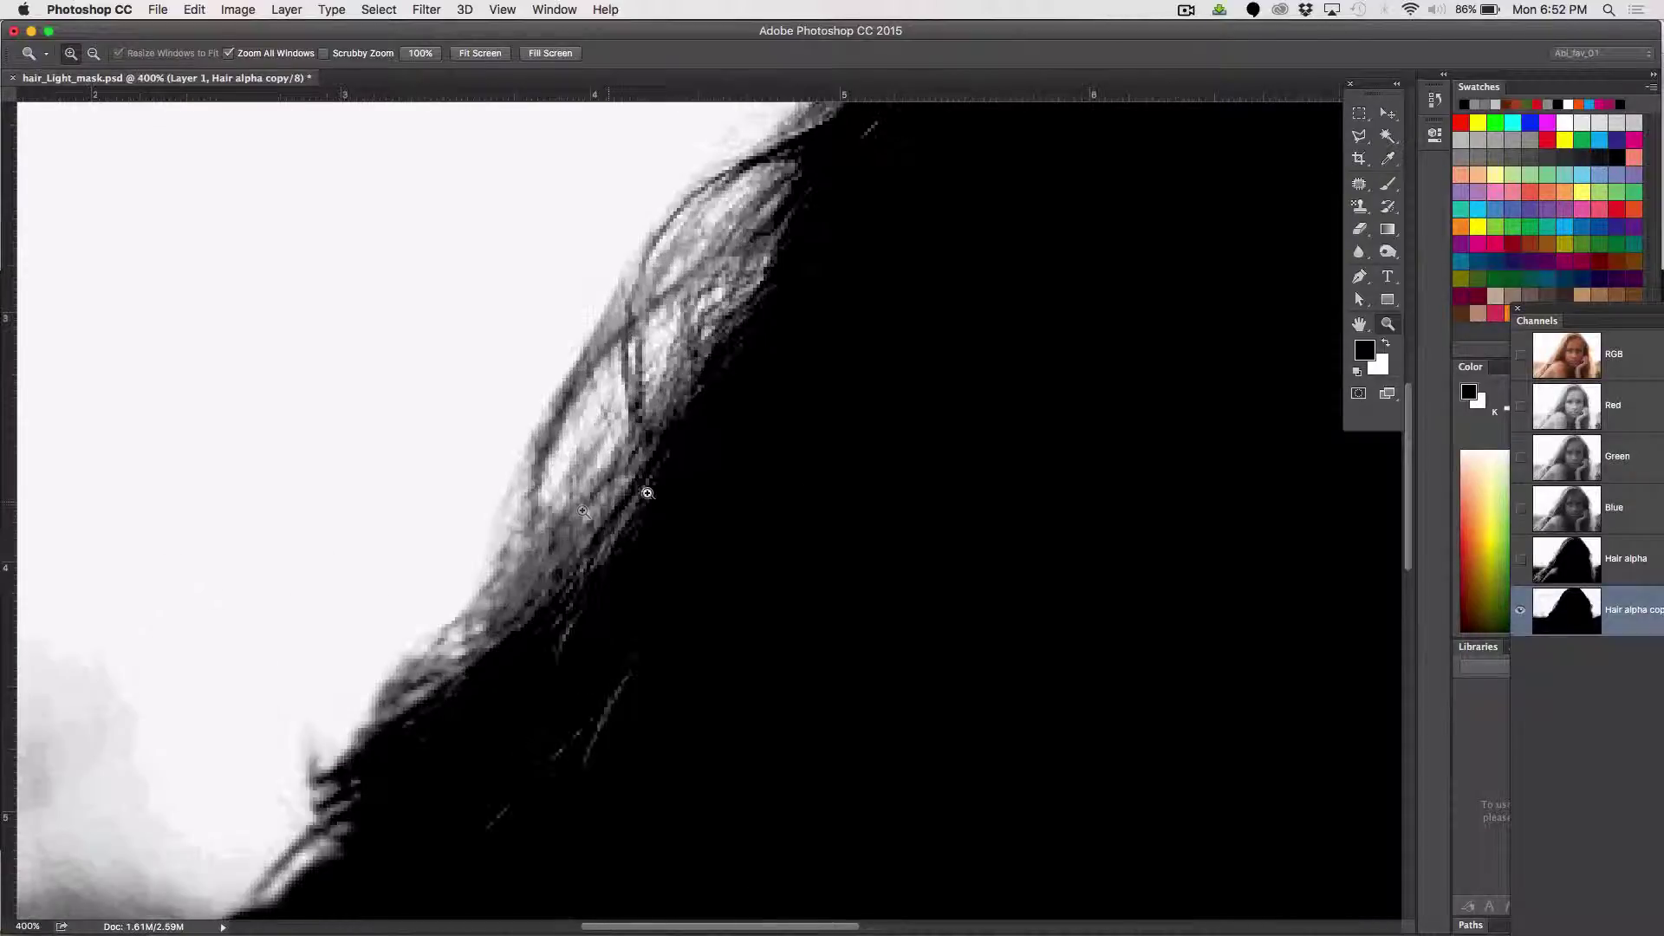
click(563, 539)
click(558, 546)
right_click(556, 555)
click(518, 597)
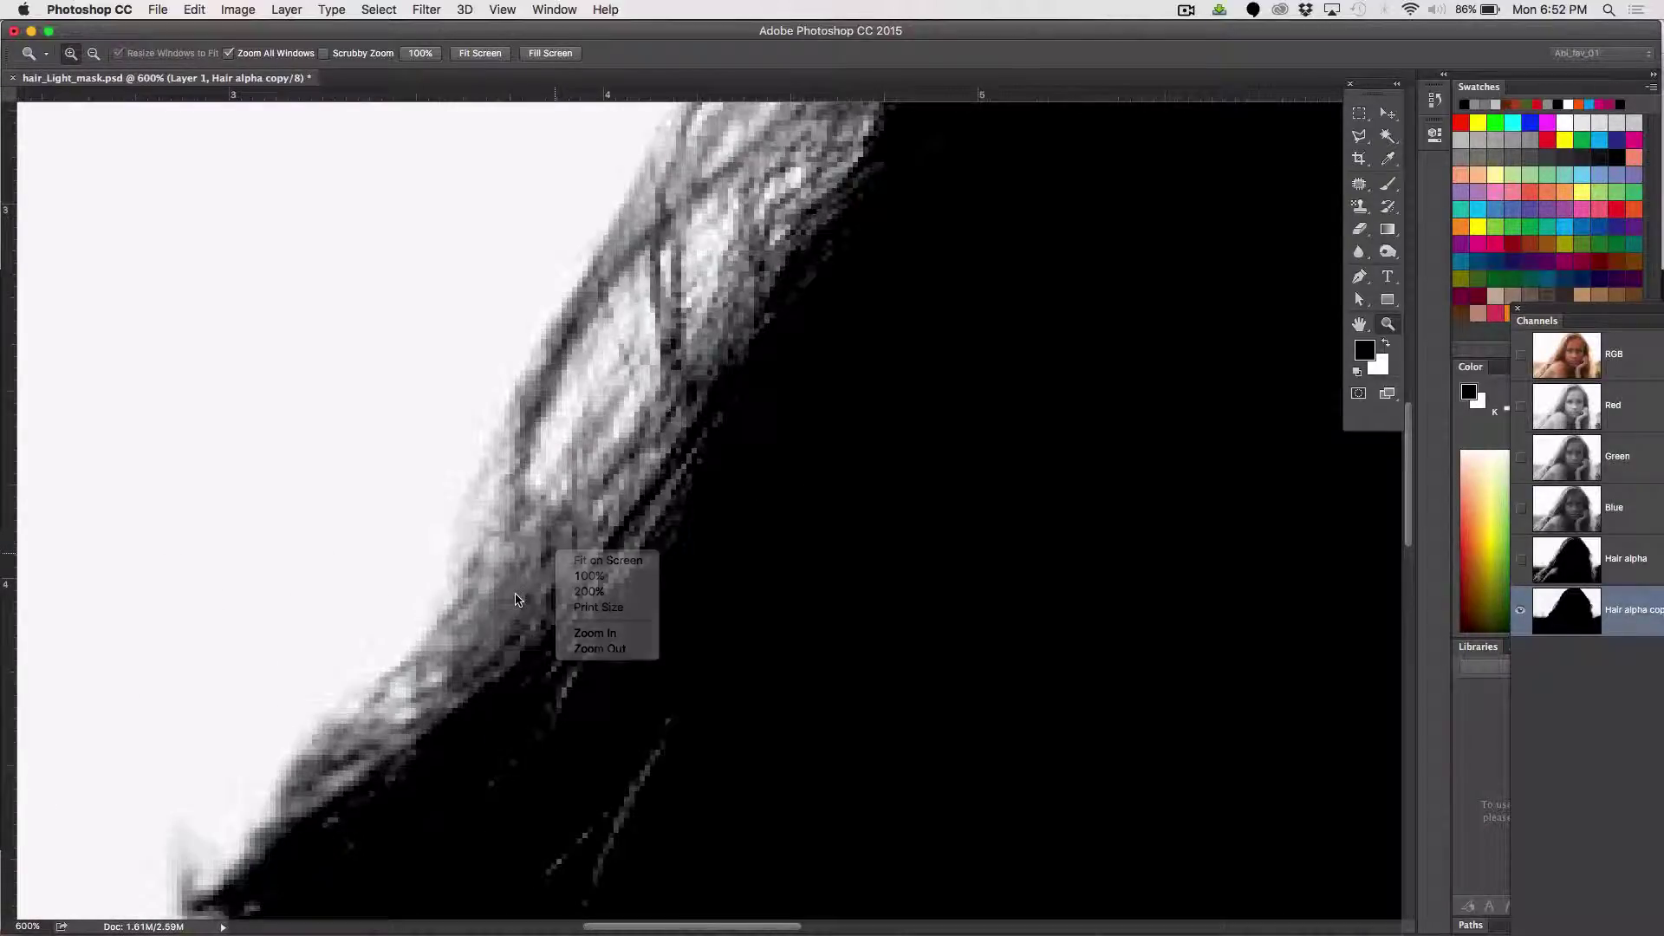
click(506, 587)
click(506, 588)
click(507, 587)
click(506, 588)
click(506, 587)
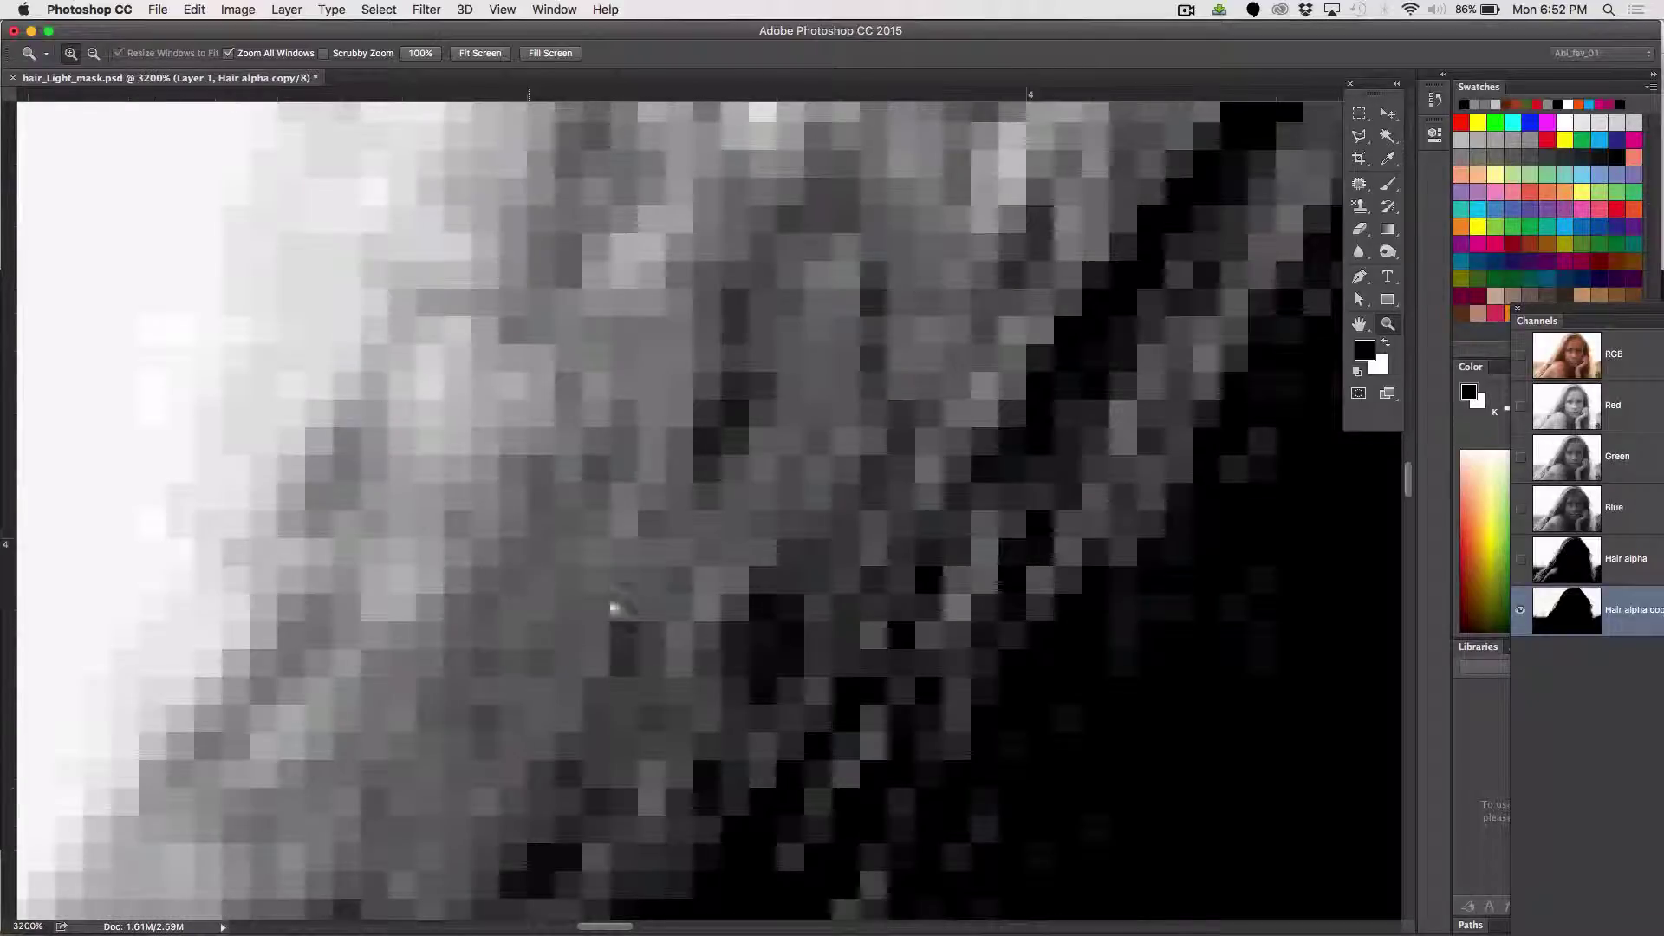
alt+click(870, 669)
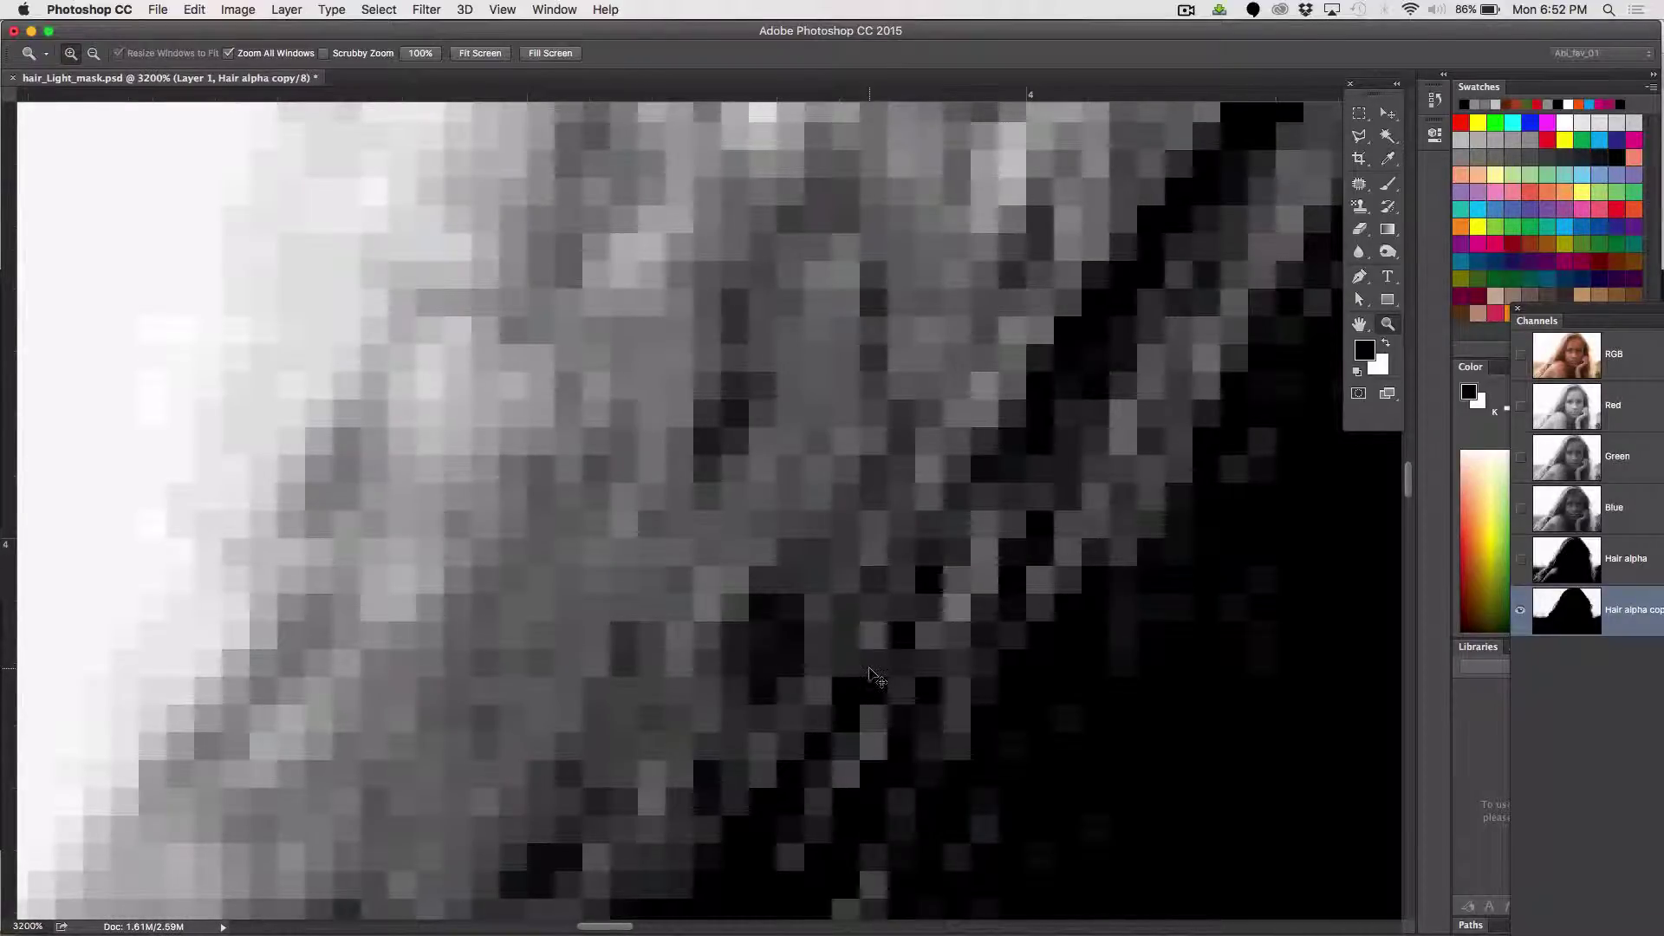
alt+click(870, 671)
alt+click(870, 670)
alt+click(873, 672)
alt+click(875, 676)
alt+click(875, 676)
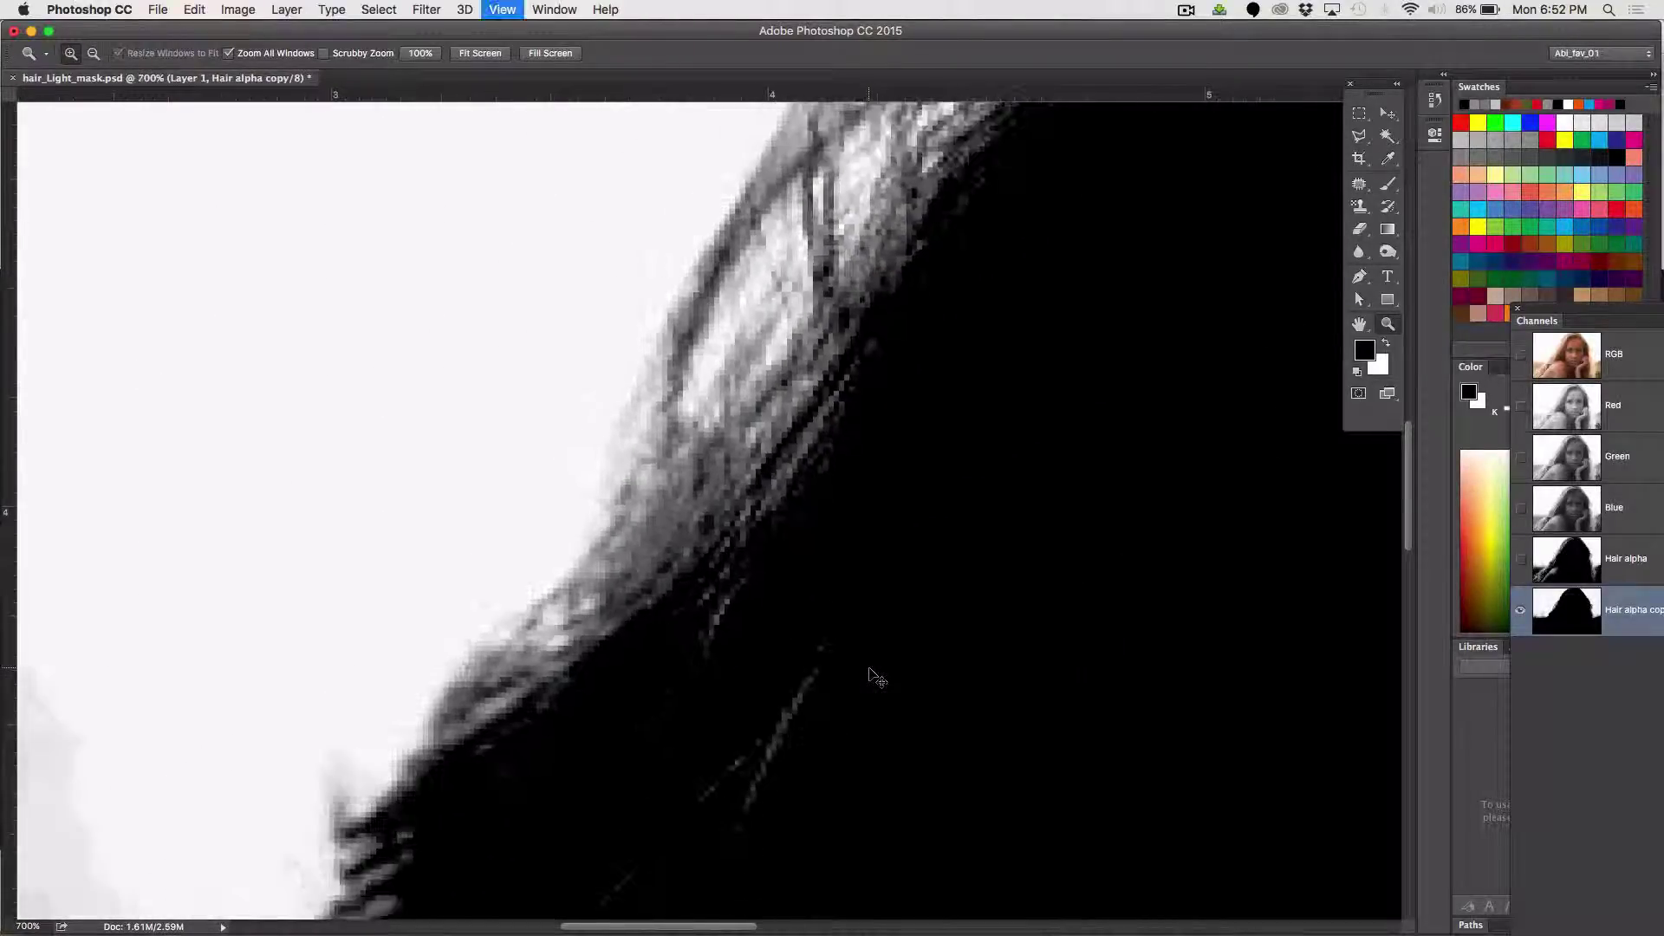
alt+click(876, 676)
alt+click(875, 676)
alt+click(875, 675)
key(super+minus)
key(super+minus)
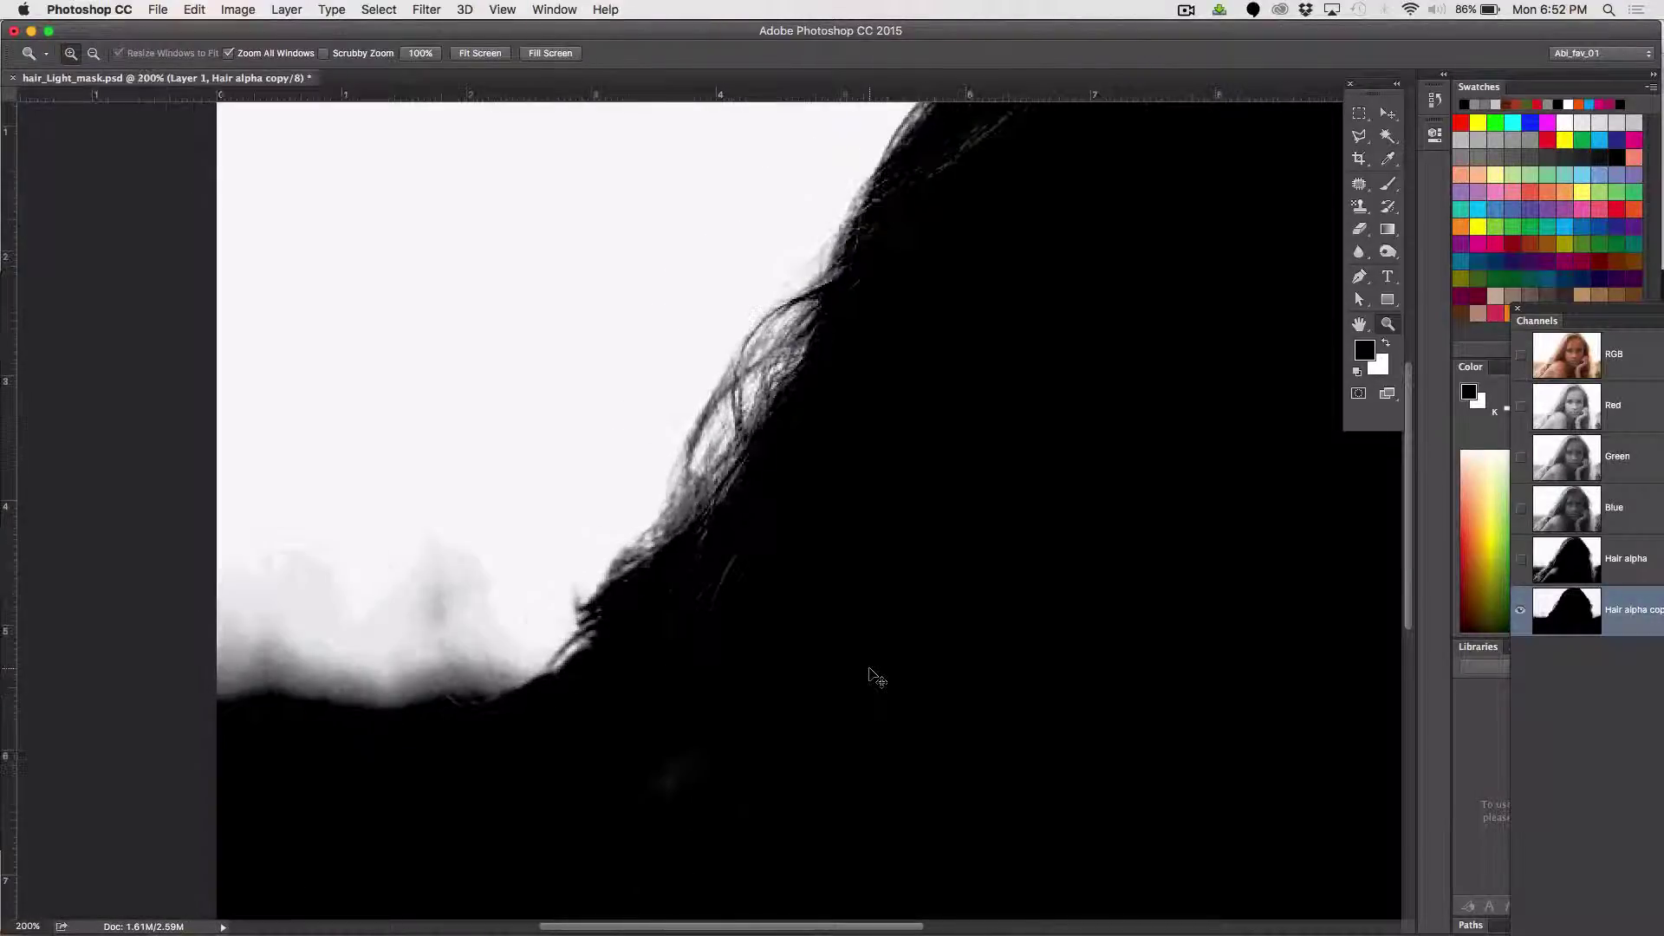
Save hair_Light_mask.psd with the painted Hair alpha copy channel
key(super+plus)
key(super+plus)
key(super+plus)
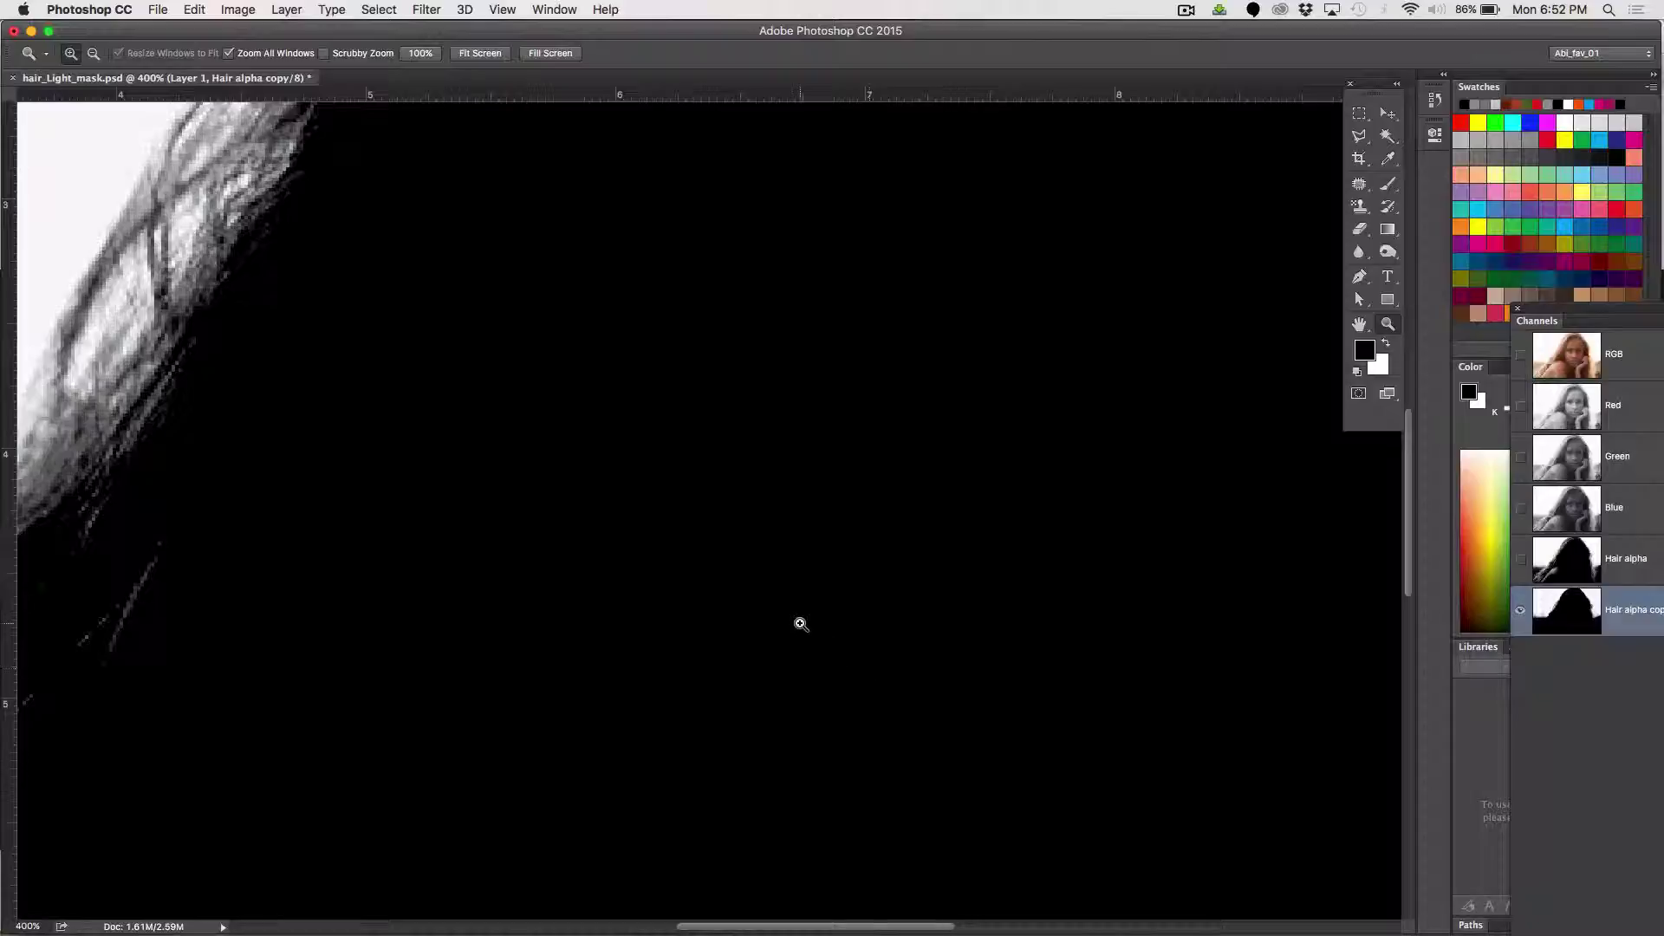
key(super+s)
drag(554, 452, 713, 476)
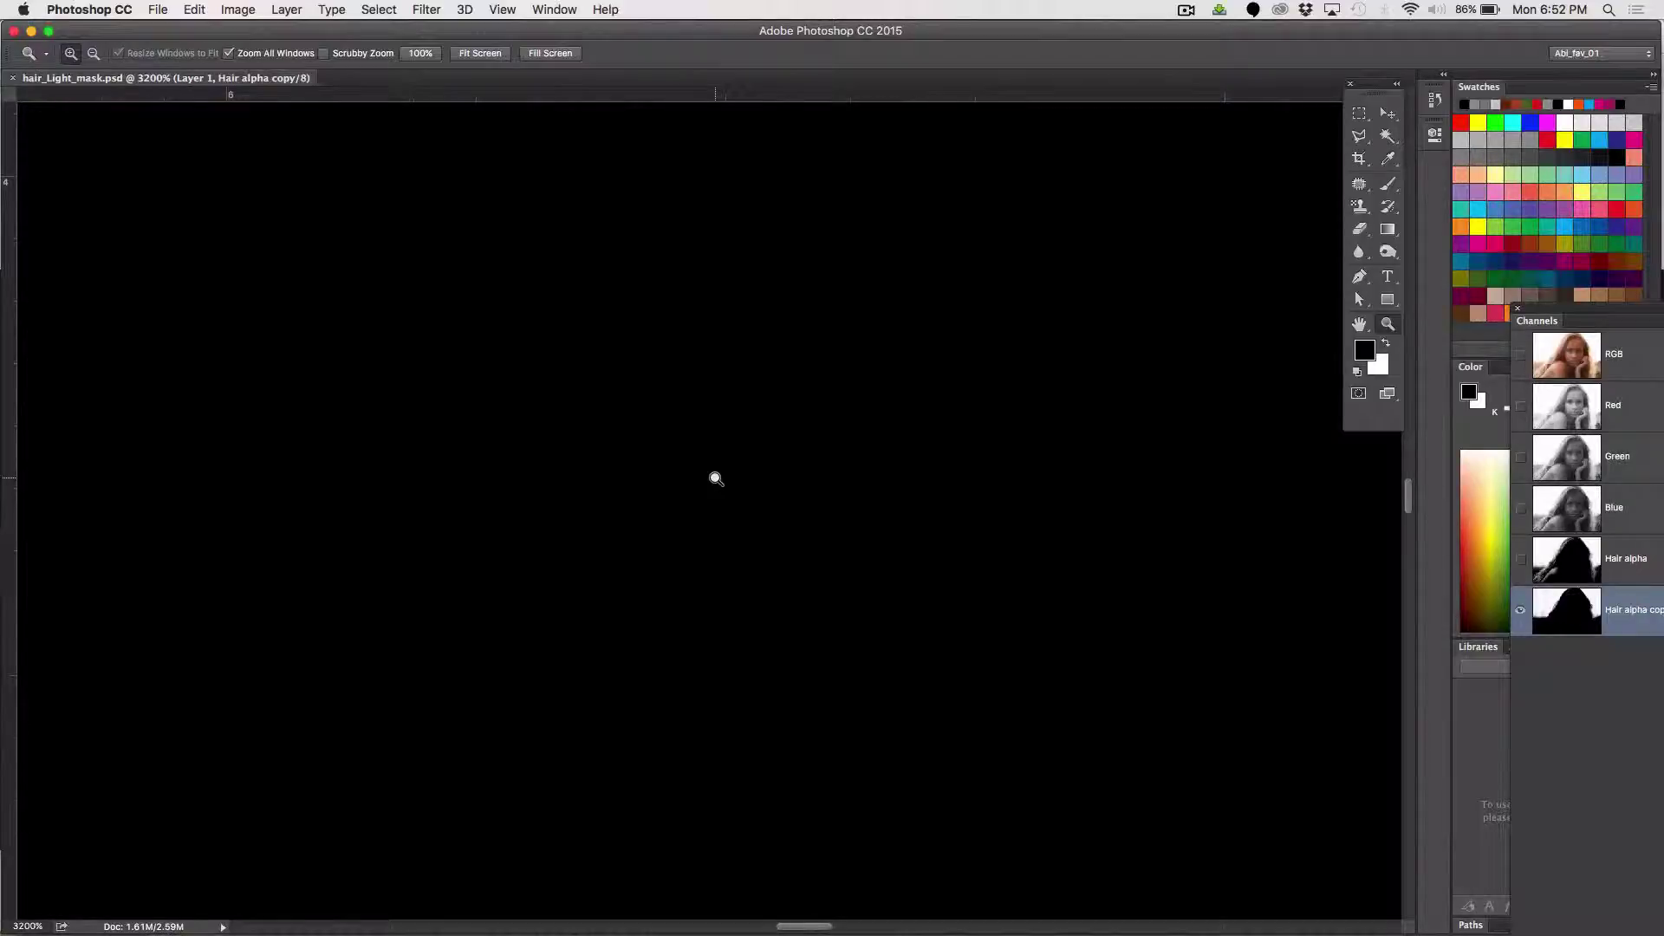
key(super+minus)
key(super+minus)
key(super+minus)
key(super+minus)
key(super+minus)
key(super+minus)
key(super+minus)
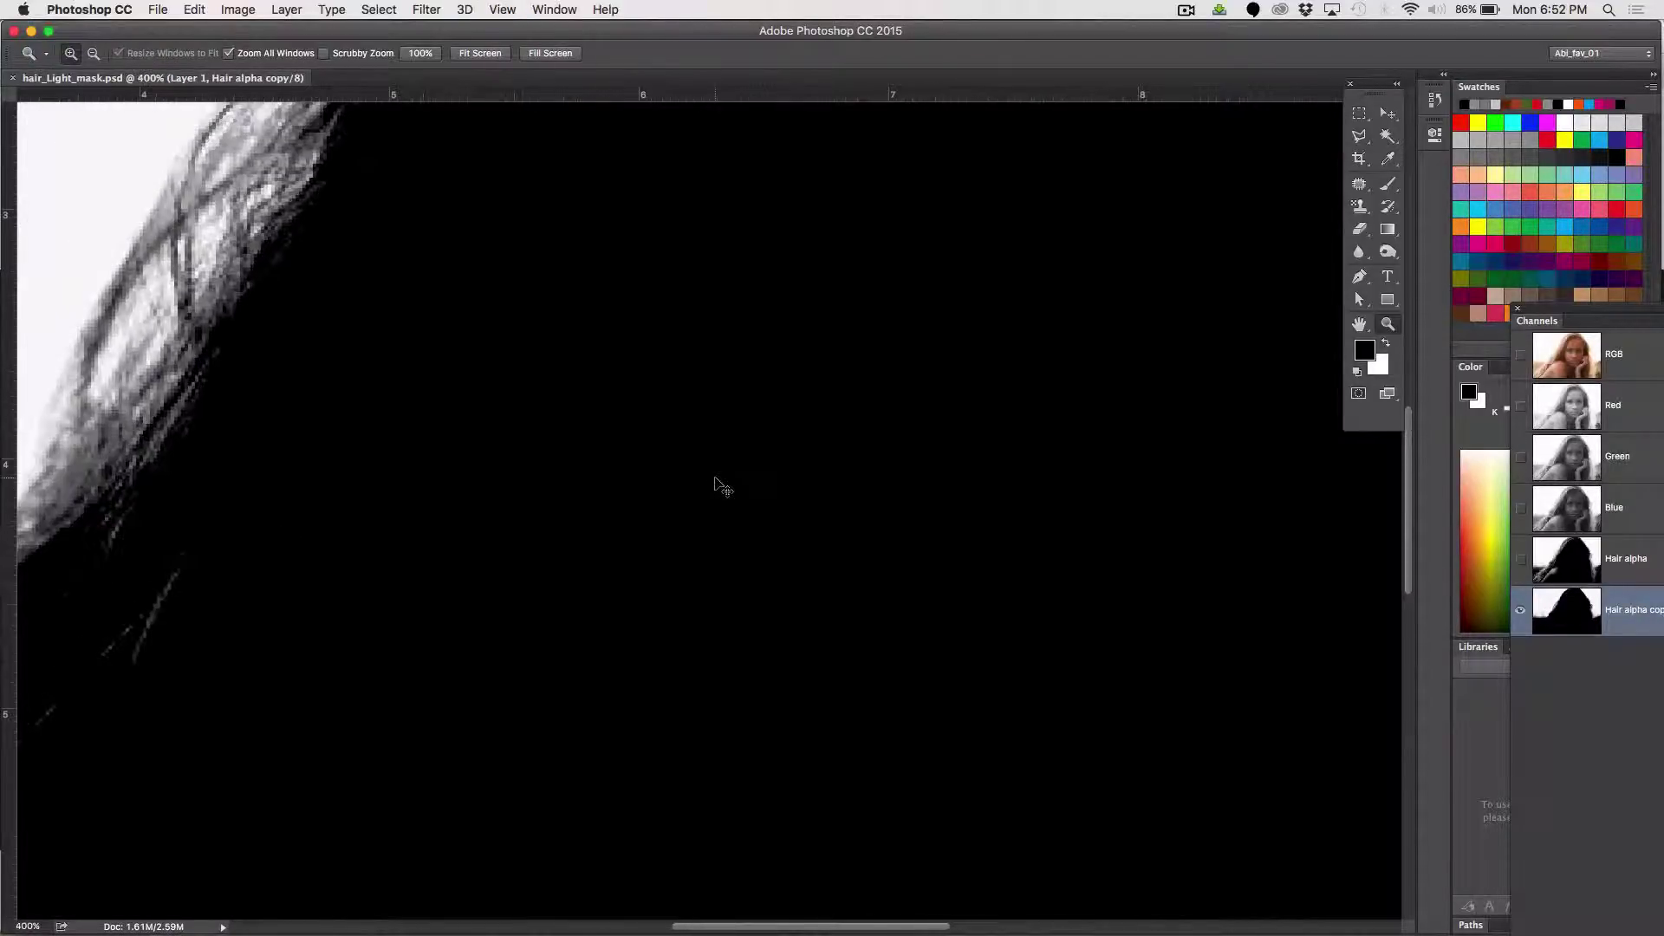
key(super+minus)
scroll(476, 494, left, 5)
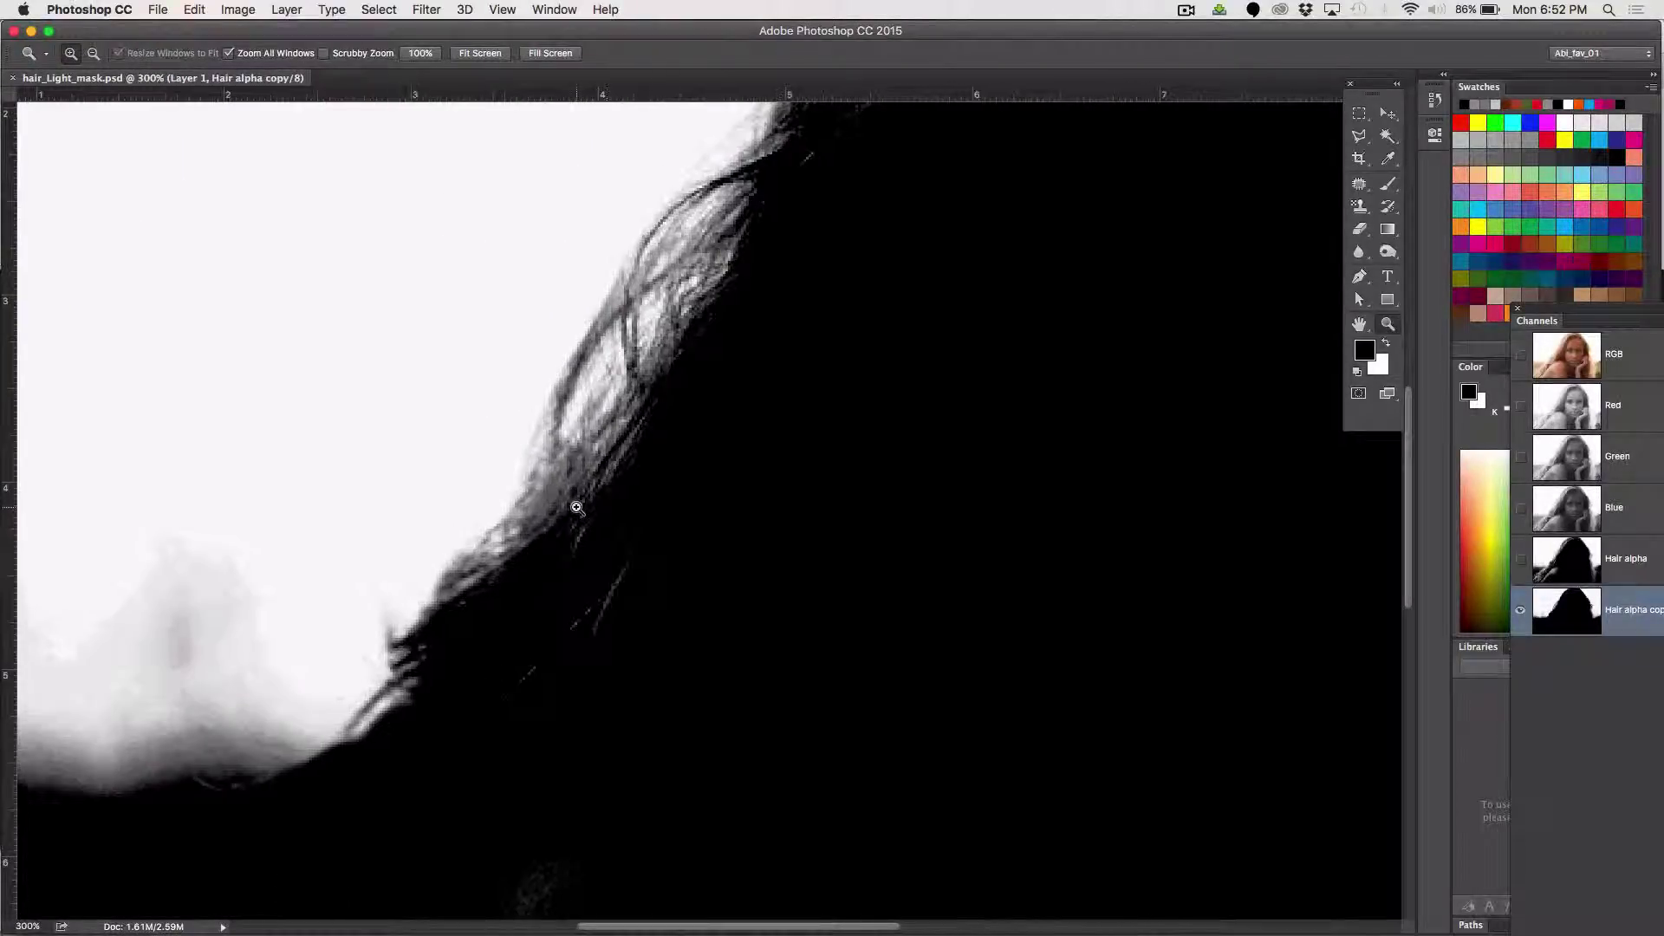
Try darkening the semi-transparent strands at the lower-left hair edge by sampling a mid-grey pixel as the Levels black point
click(576, 507)
click(580, 489)
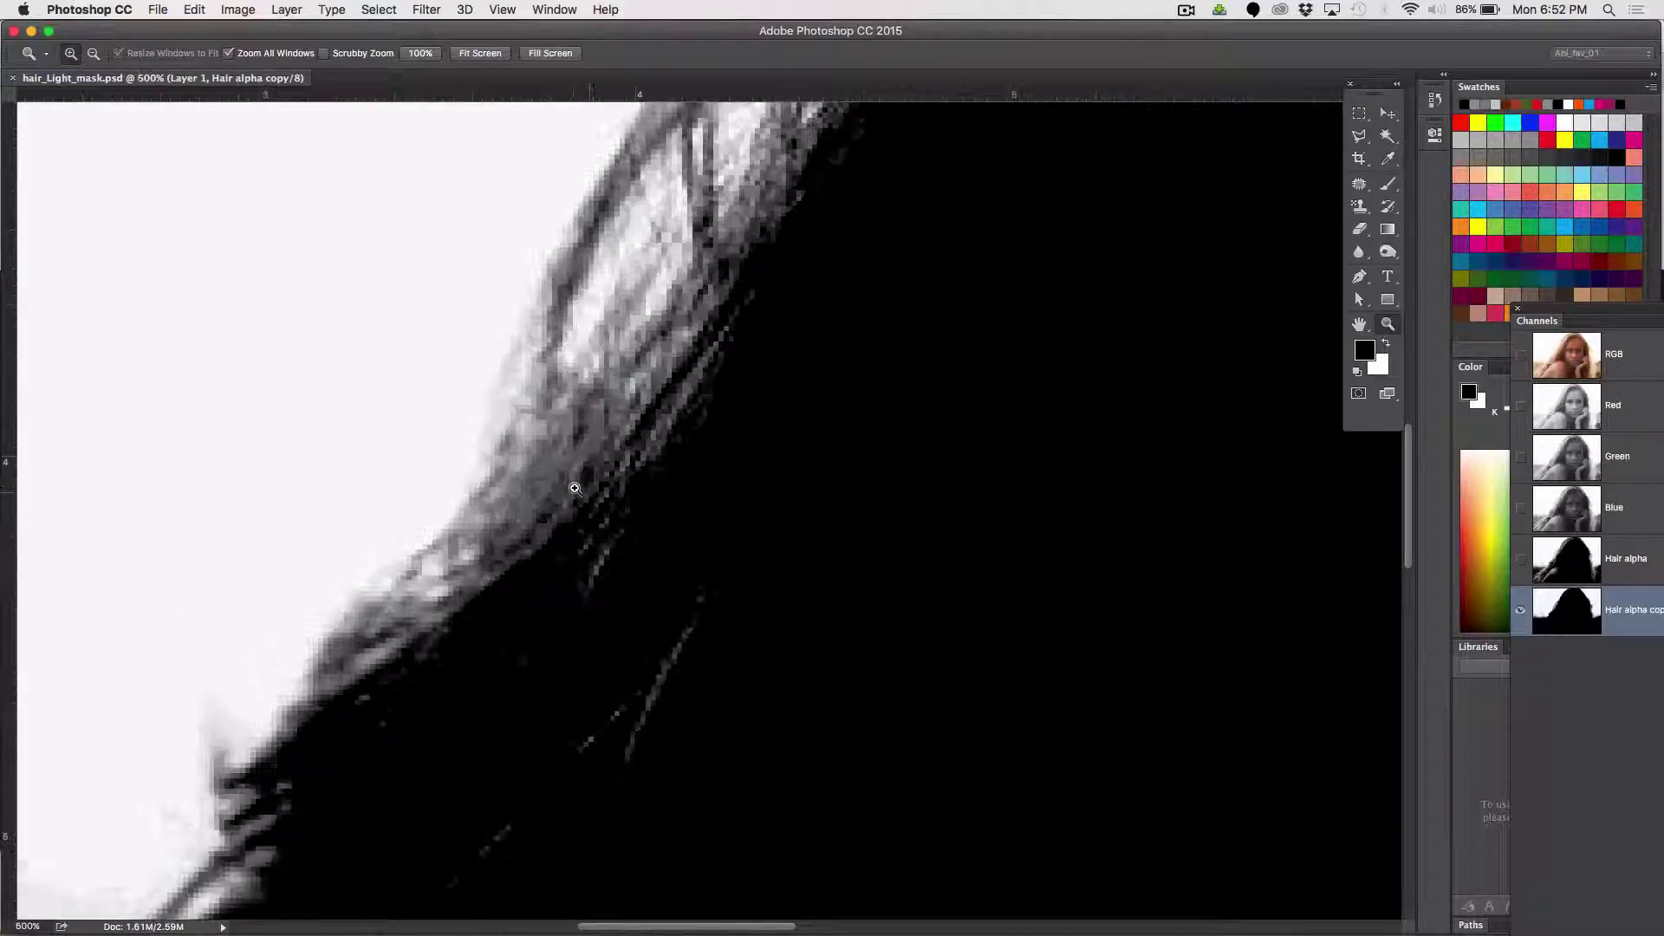
click(575, 488)
click(547, 423)
click(589, 520)
click(615, 568)
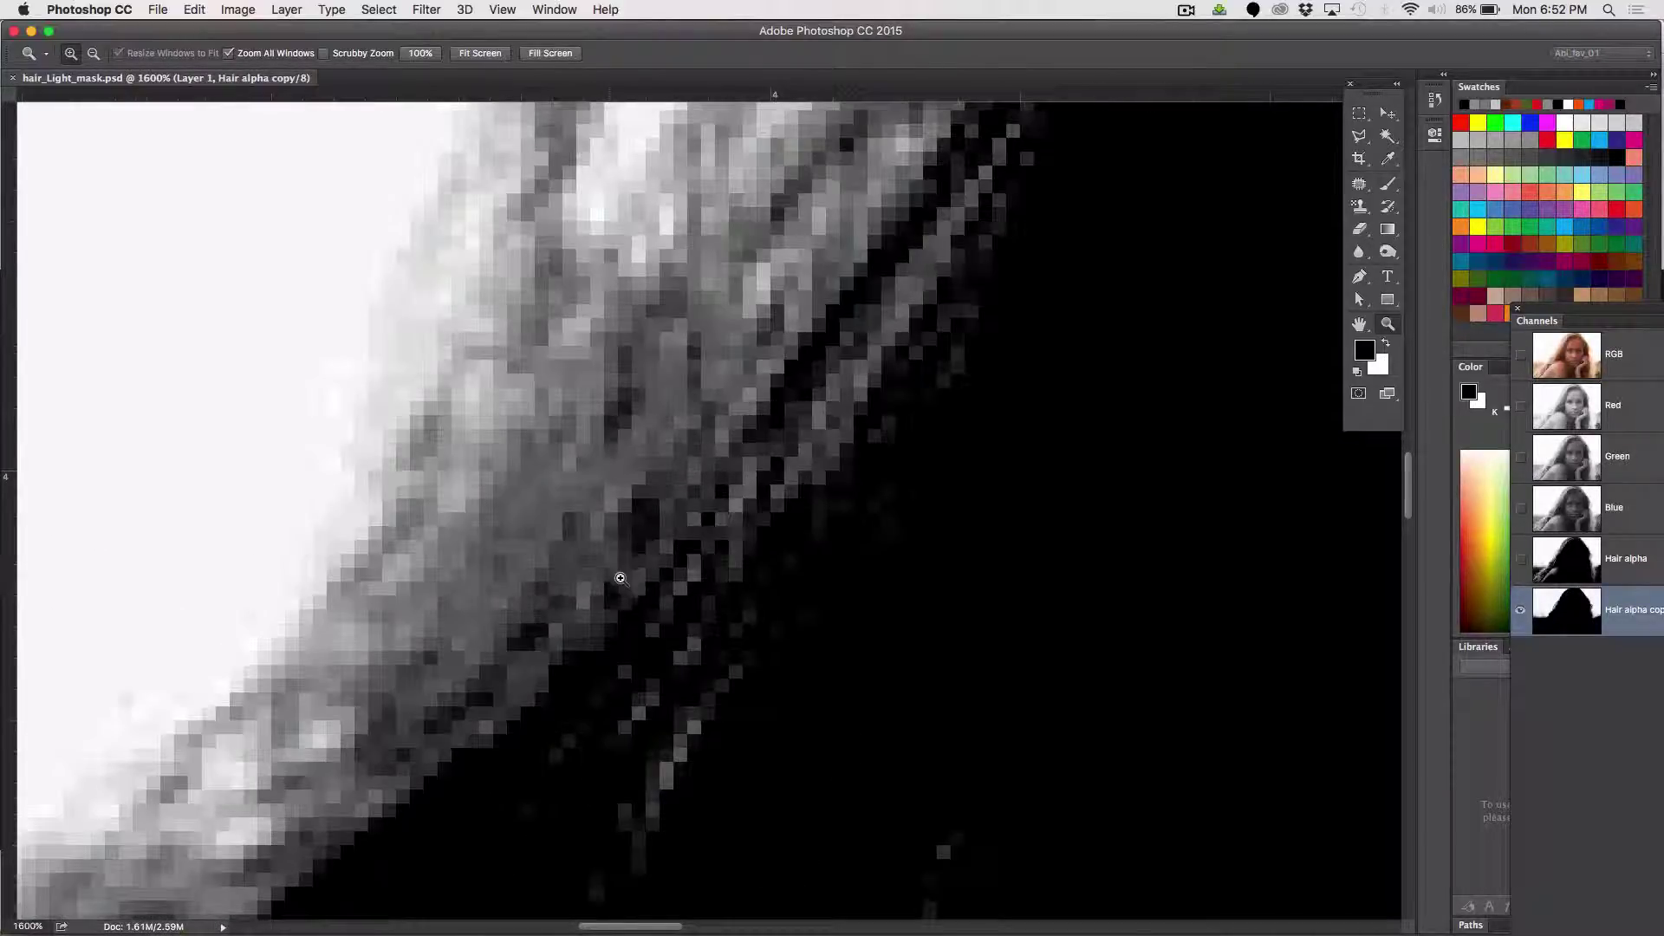
key(super+l)
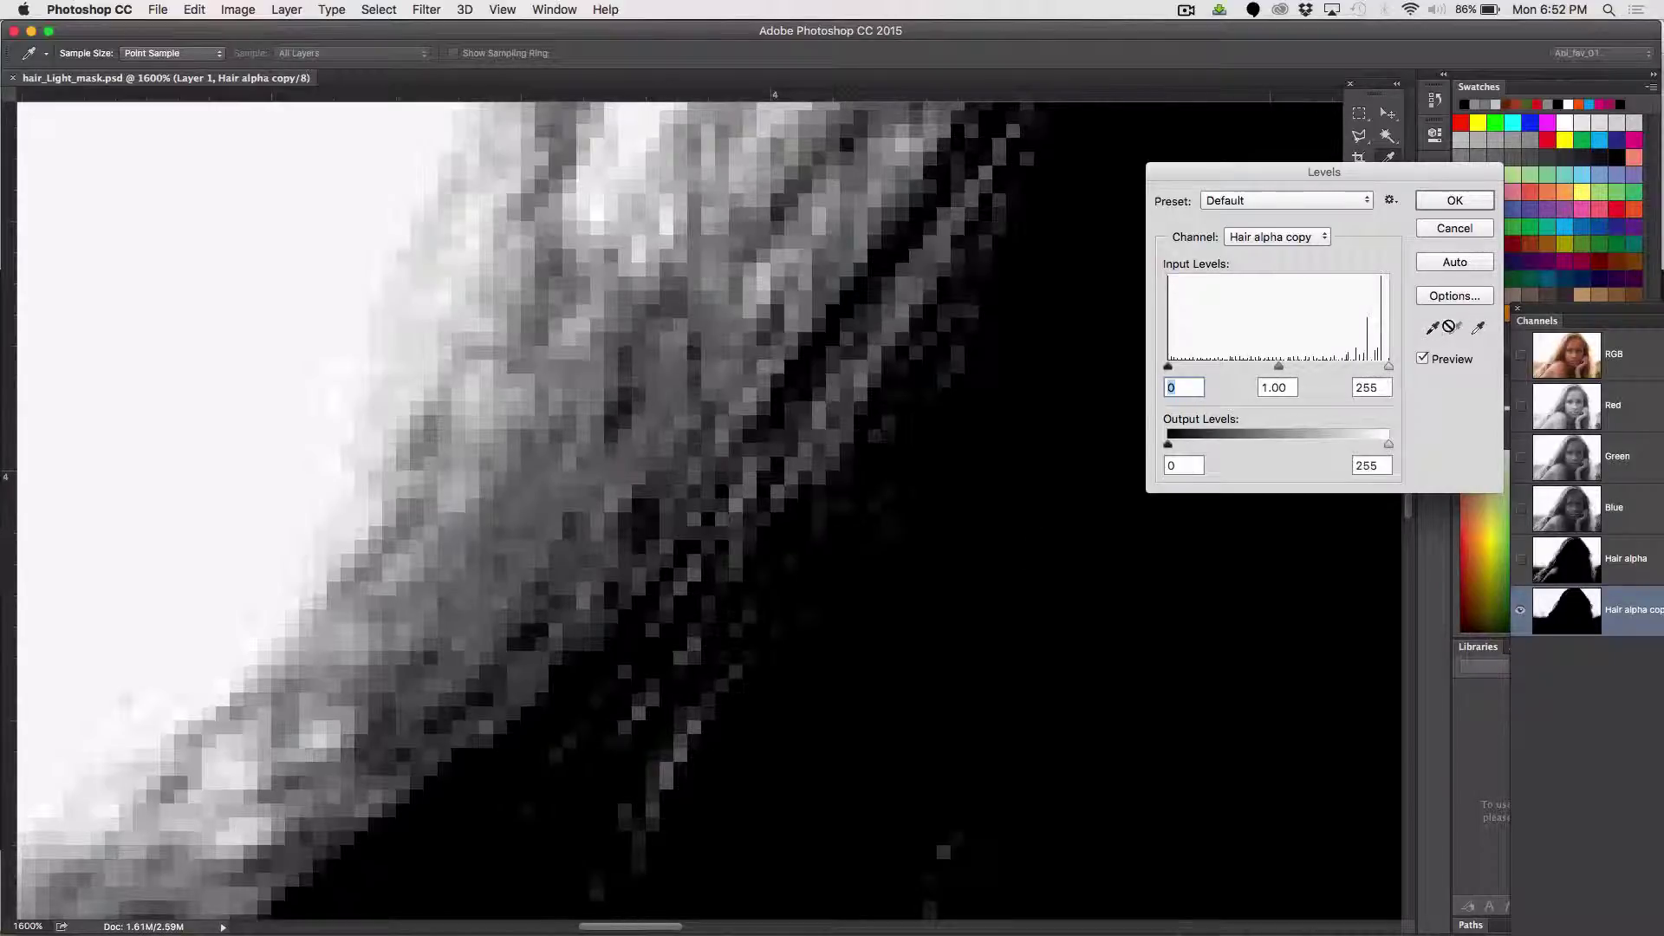
click(1434, 329)
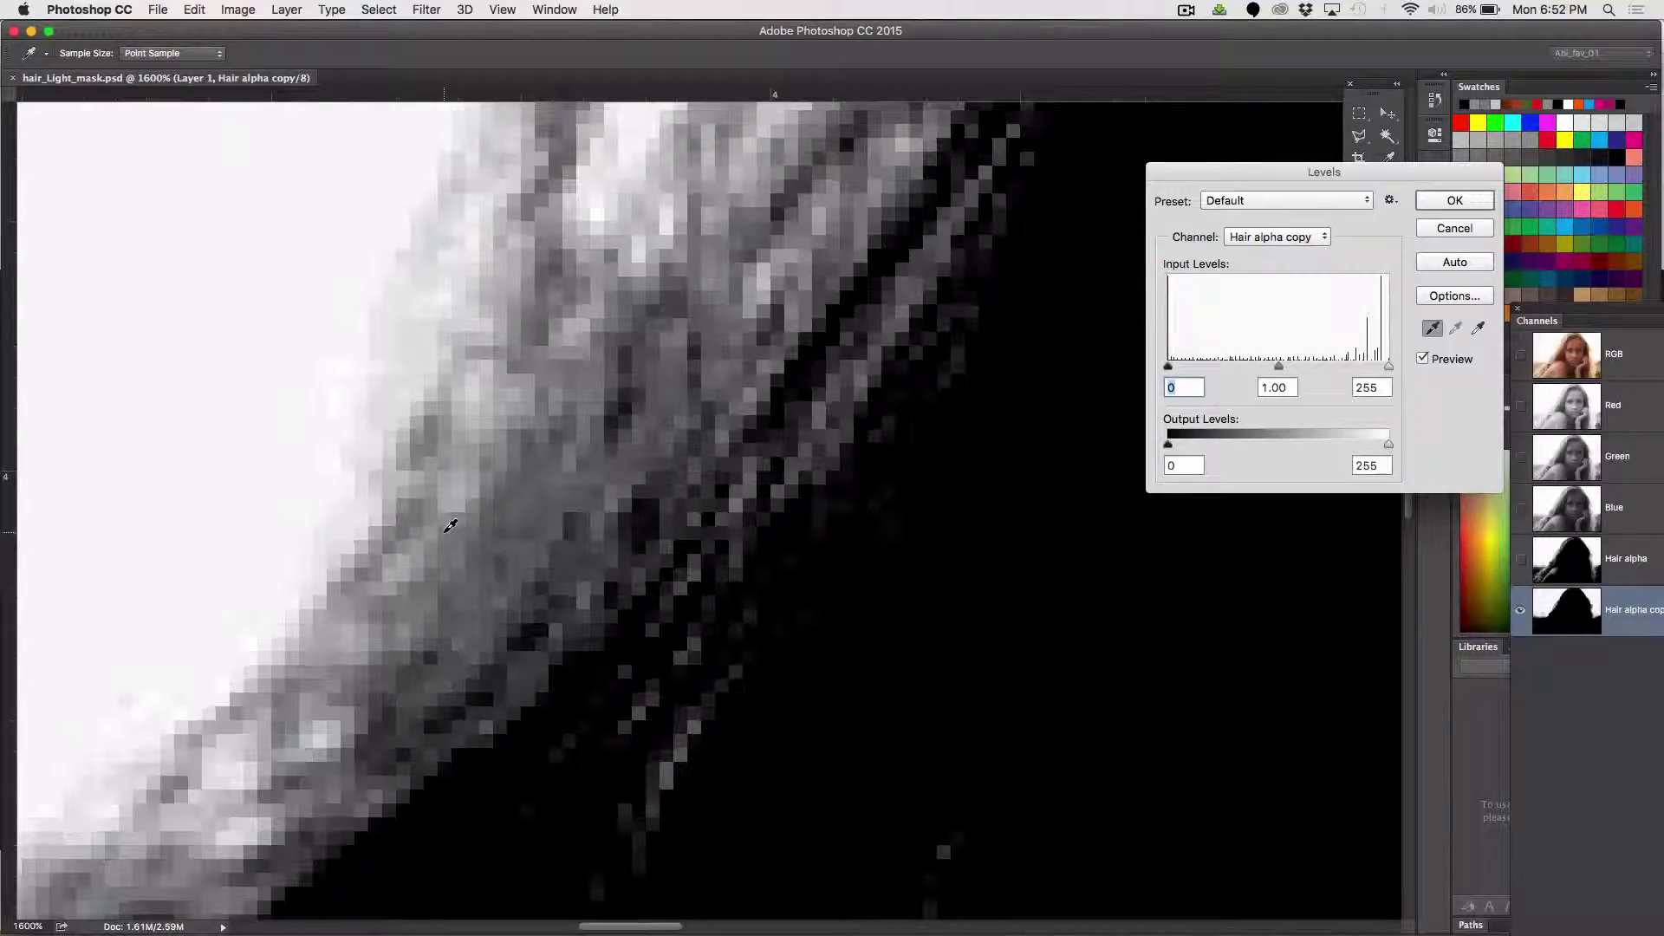
click(447, 531)
Try brightening the Levels midtones of Hair alpha copy, reset the adjustment to its defaults and close it
key(super+minus)
key(super+minus)
key(super+minus)
key(super+minus)
key(super+minus)
key(super+minus)
key(super+minus)
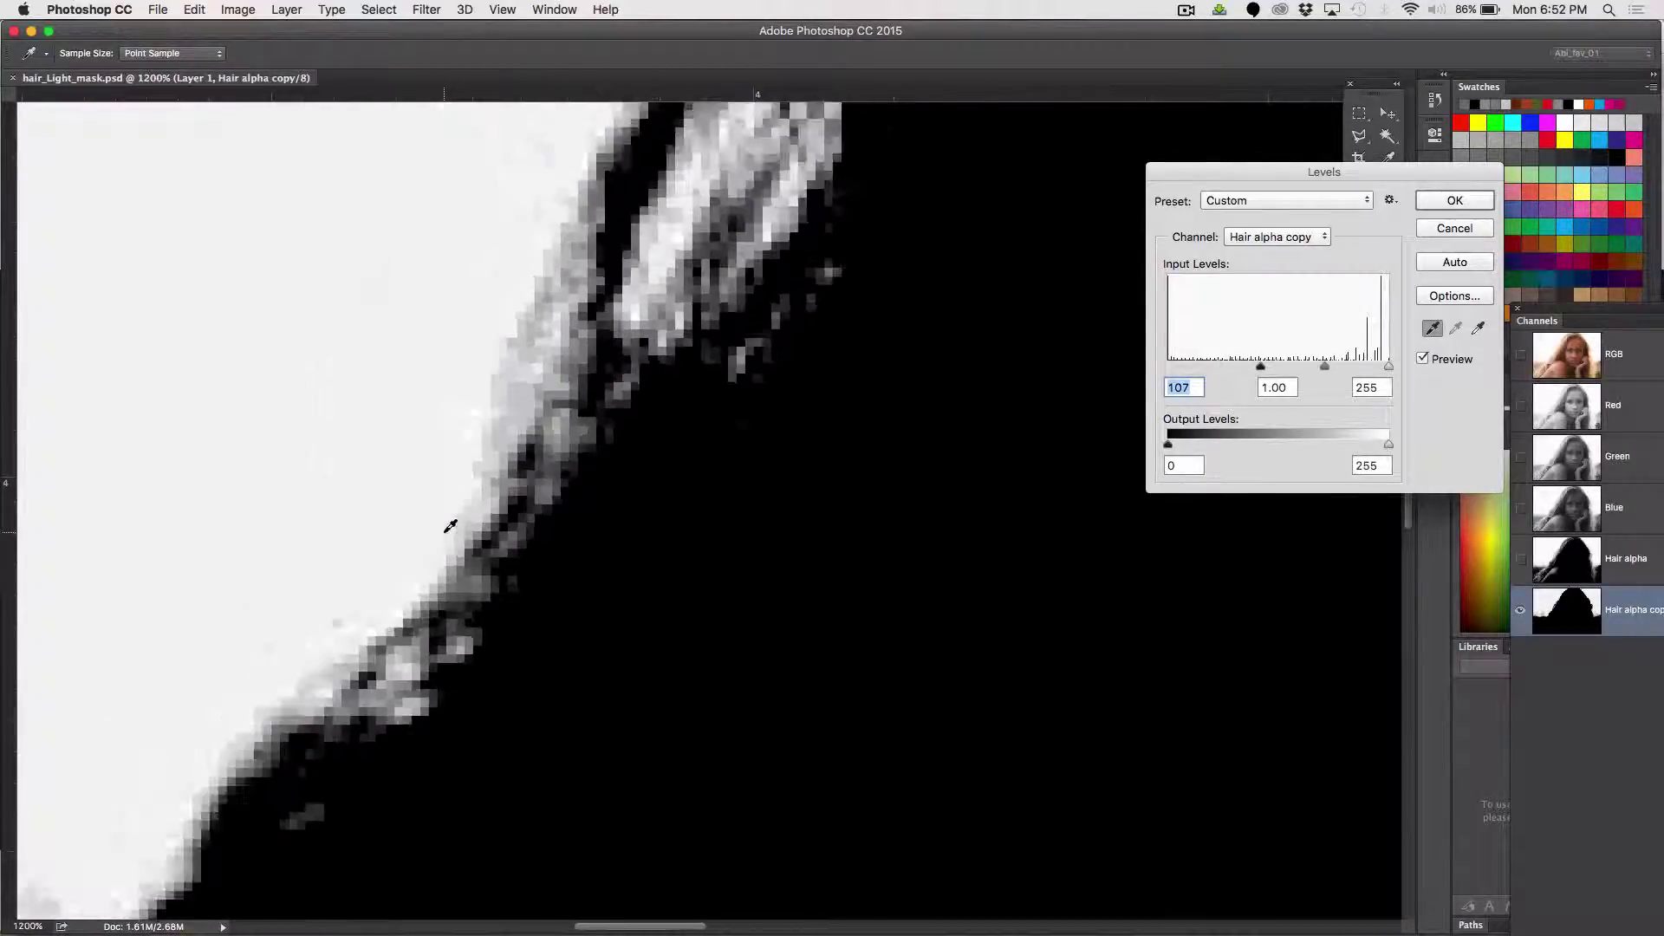
key(super+minus)
key(super+minus)
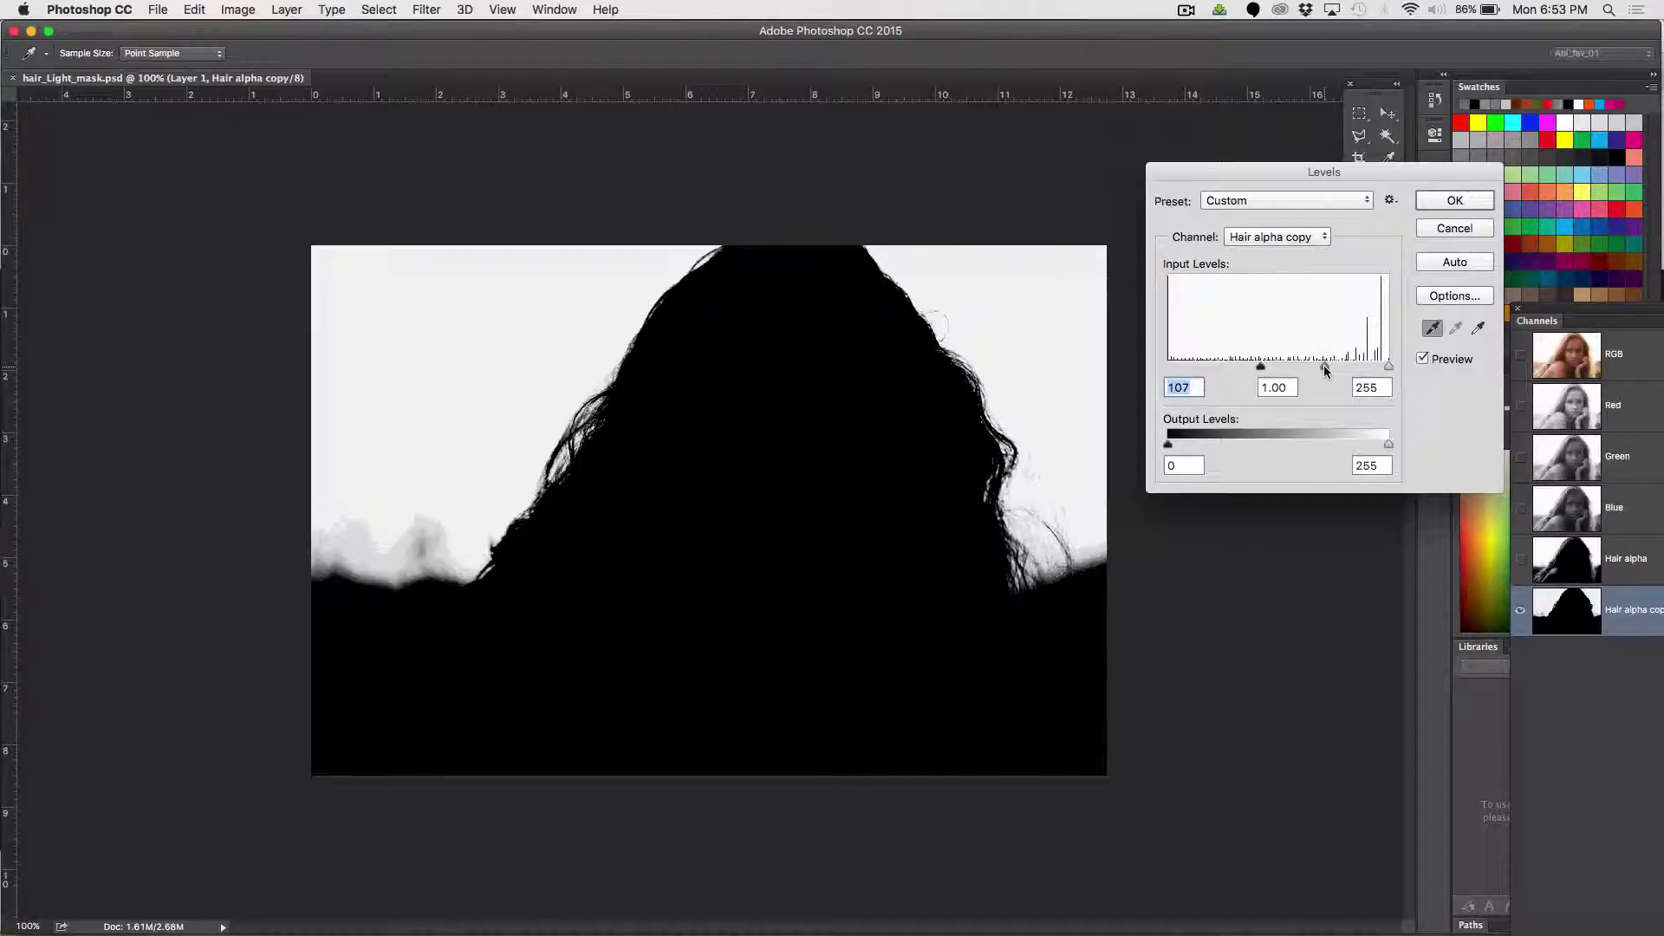
mouse_move(1324, 366)
mouse_down()
mouse_move(1344, 367)
mouse_move(1261, 367)
mouse_move(1371, 369)
mouse_move(1260, 367)
mouse_move(1293, 368)
mouse_up()
alt+click(1452, 229)
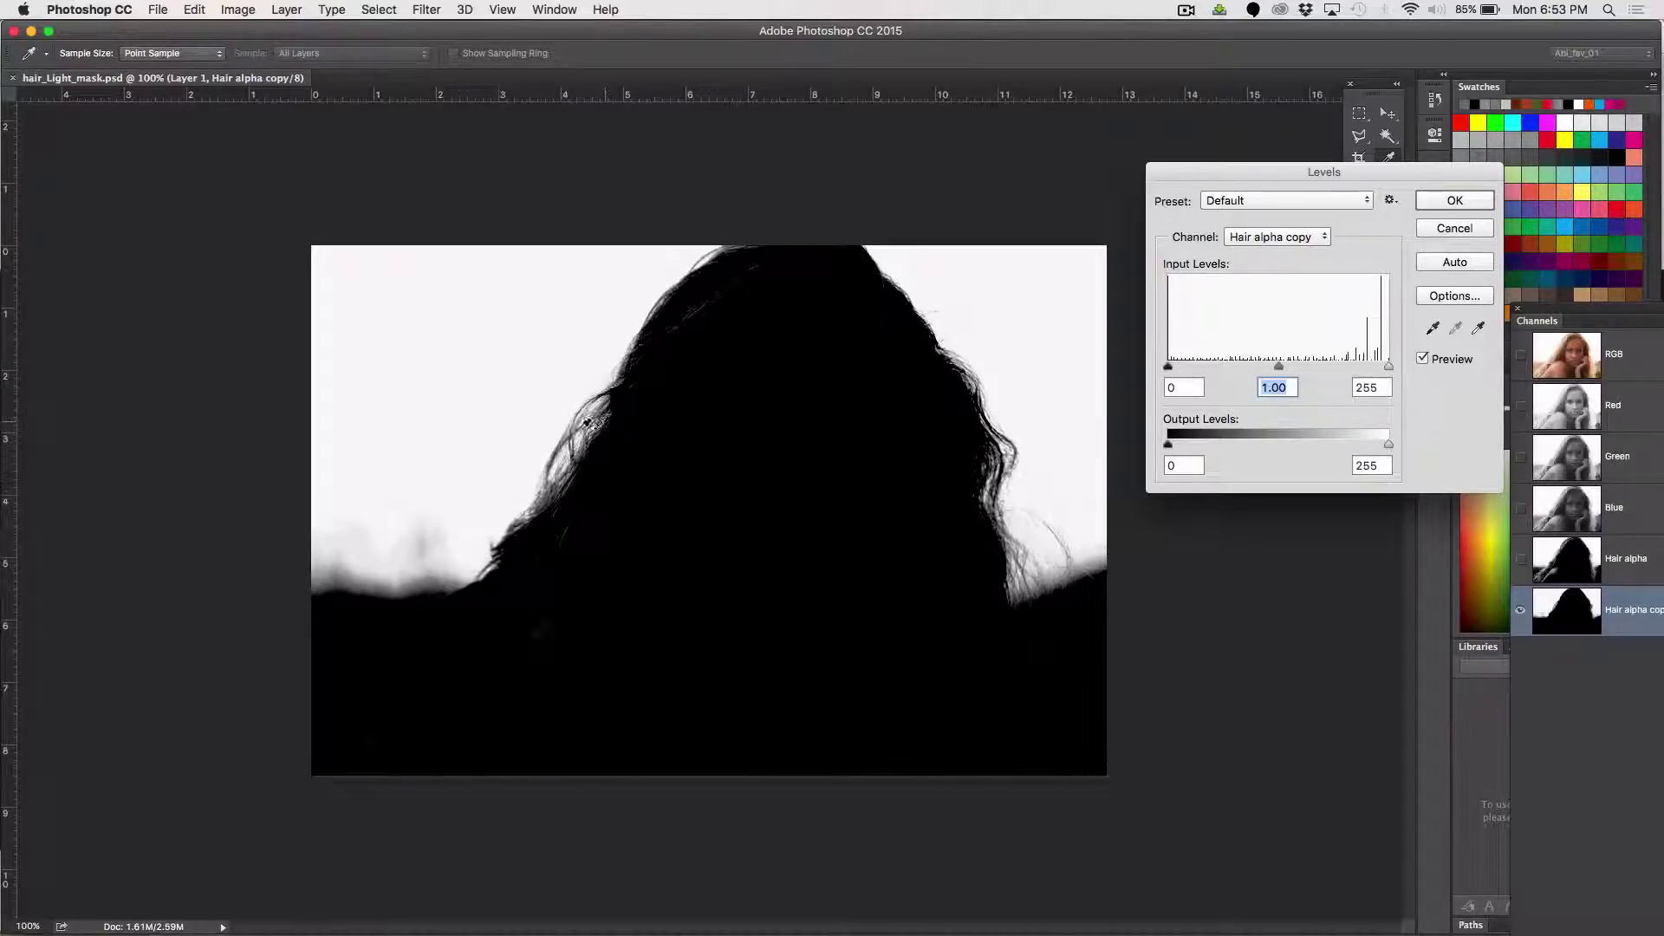
click(1446, 211)
Try sampling a light grey pixel in the upper strands of the left hair edge as the Levels black point, and reset it
key(z)
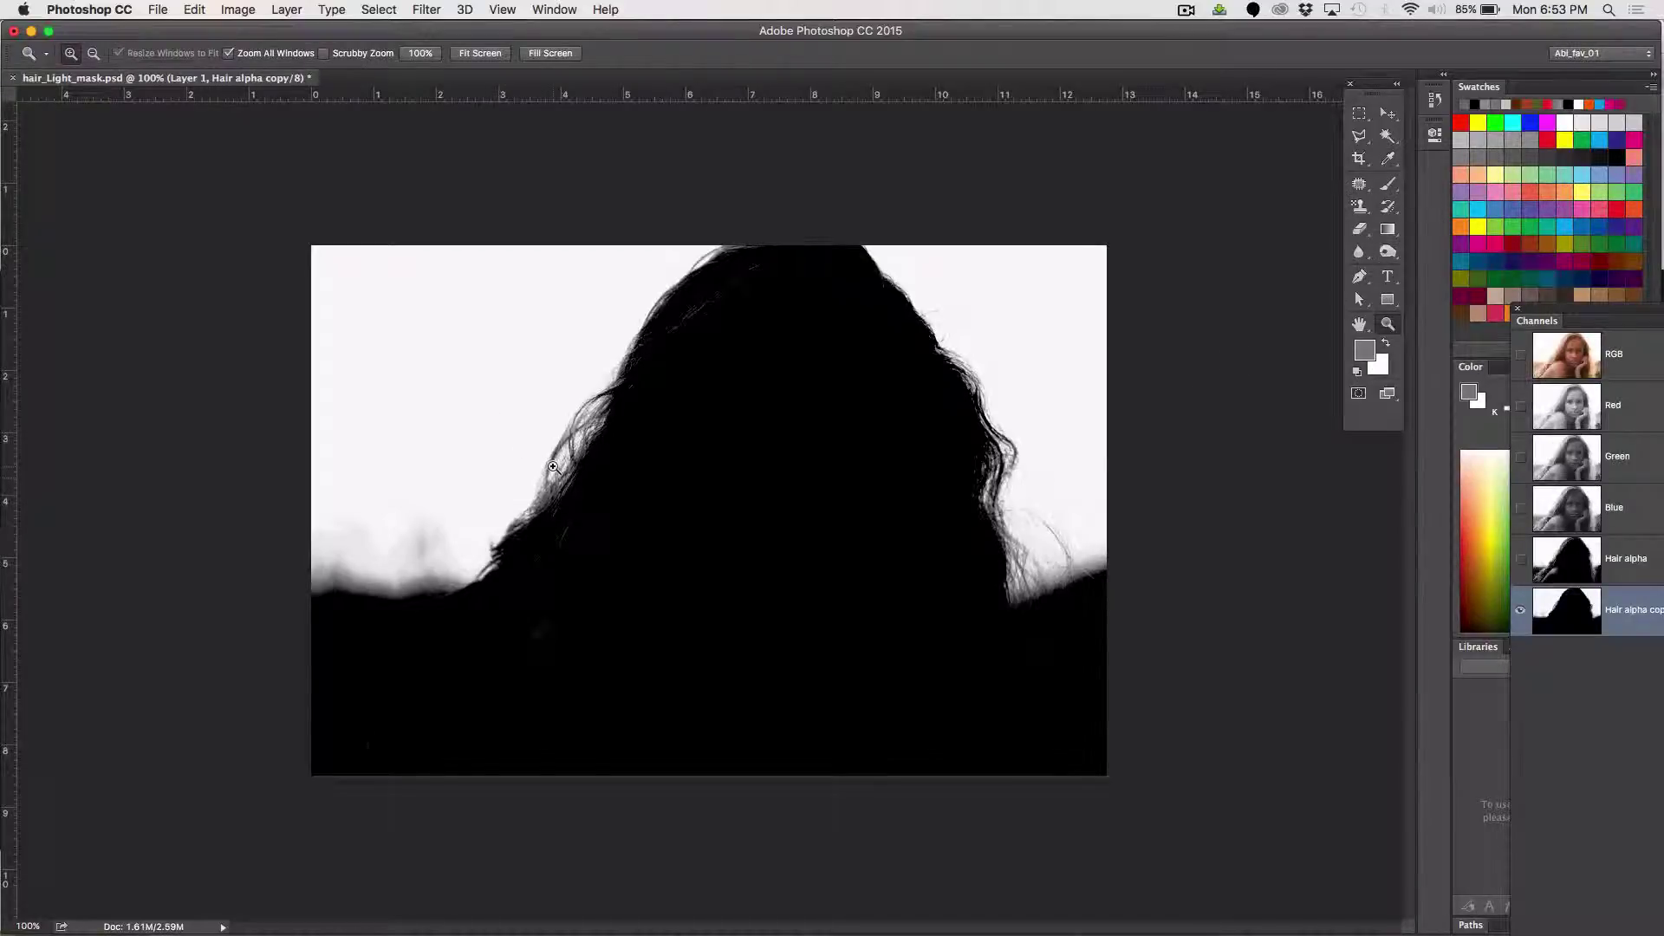
click(552, 468)
click(769, 492)
click(784, 507)
click(810, 503)
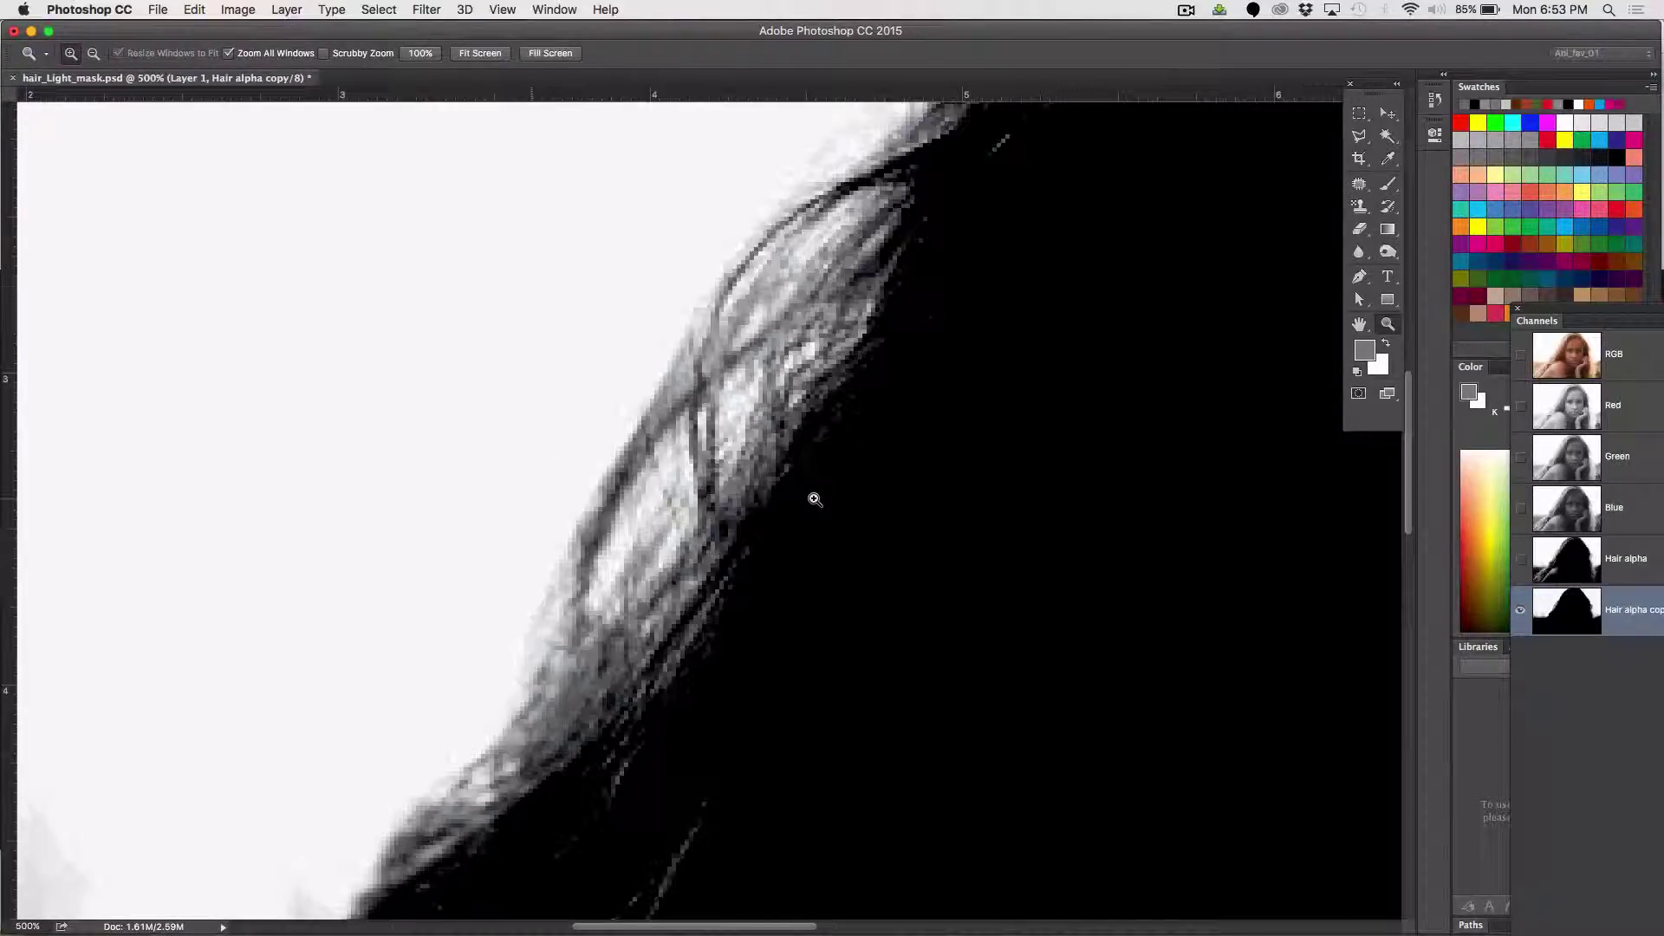
key(super+l)
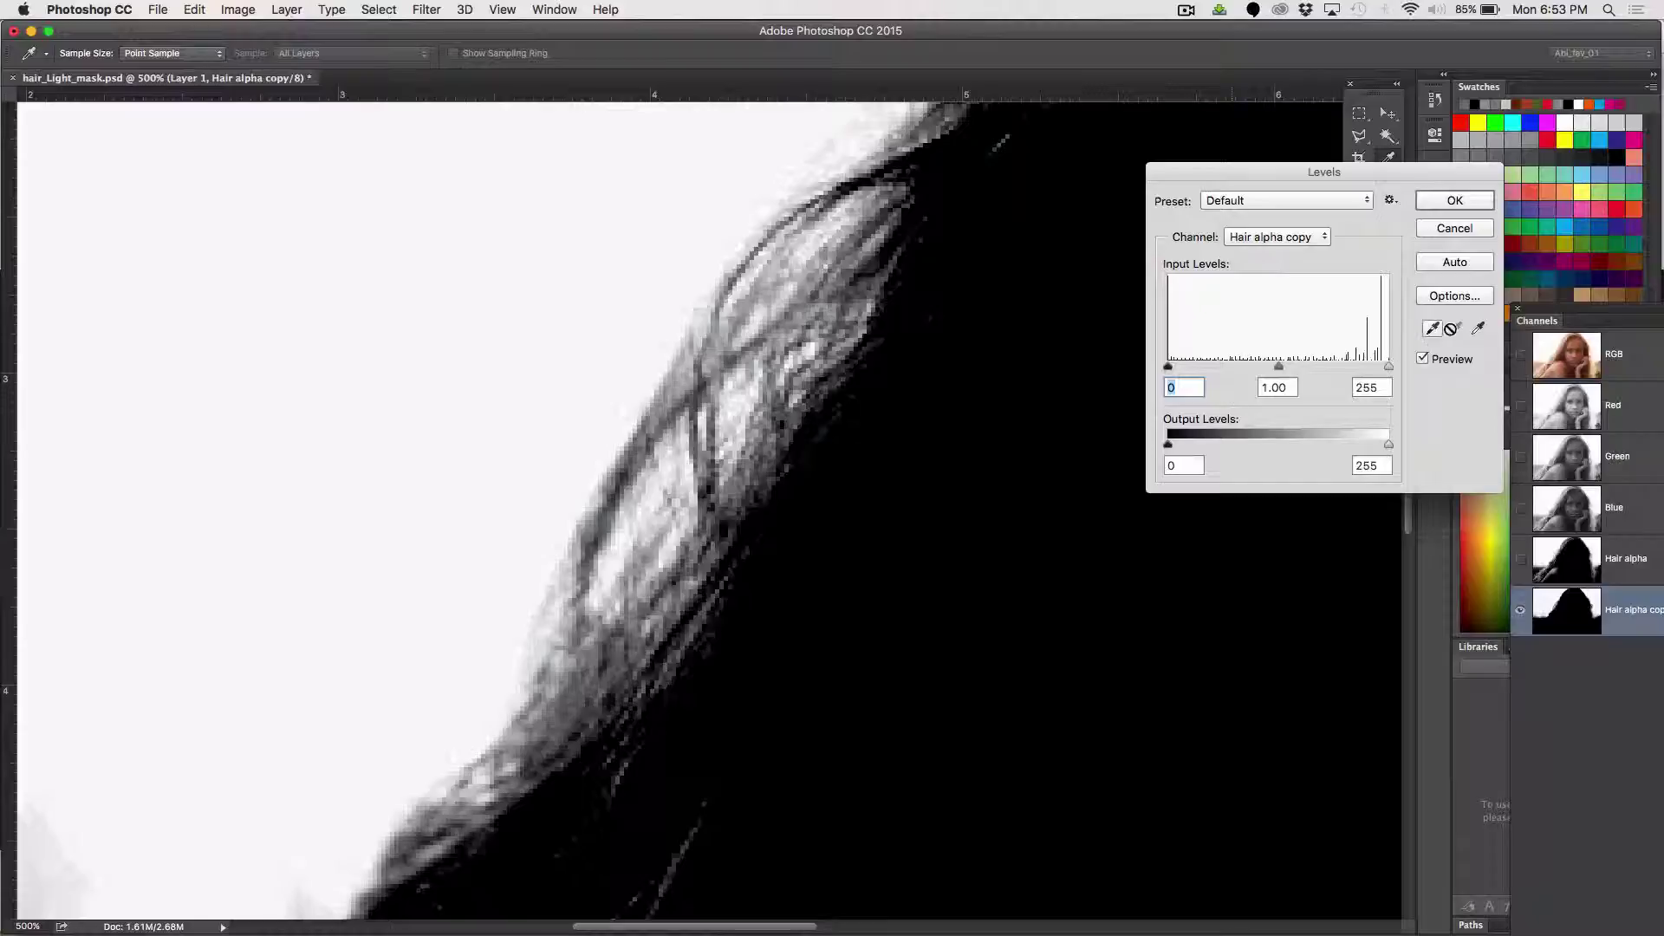
click(1432, 327)
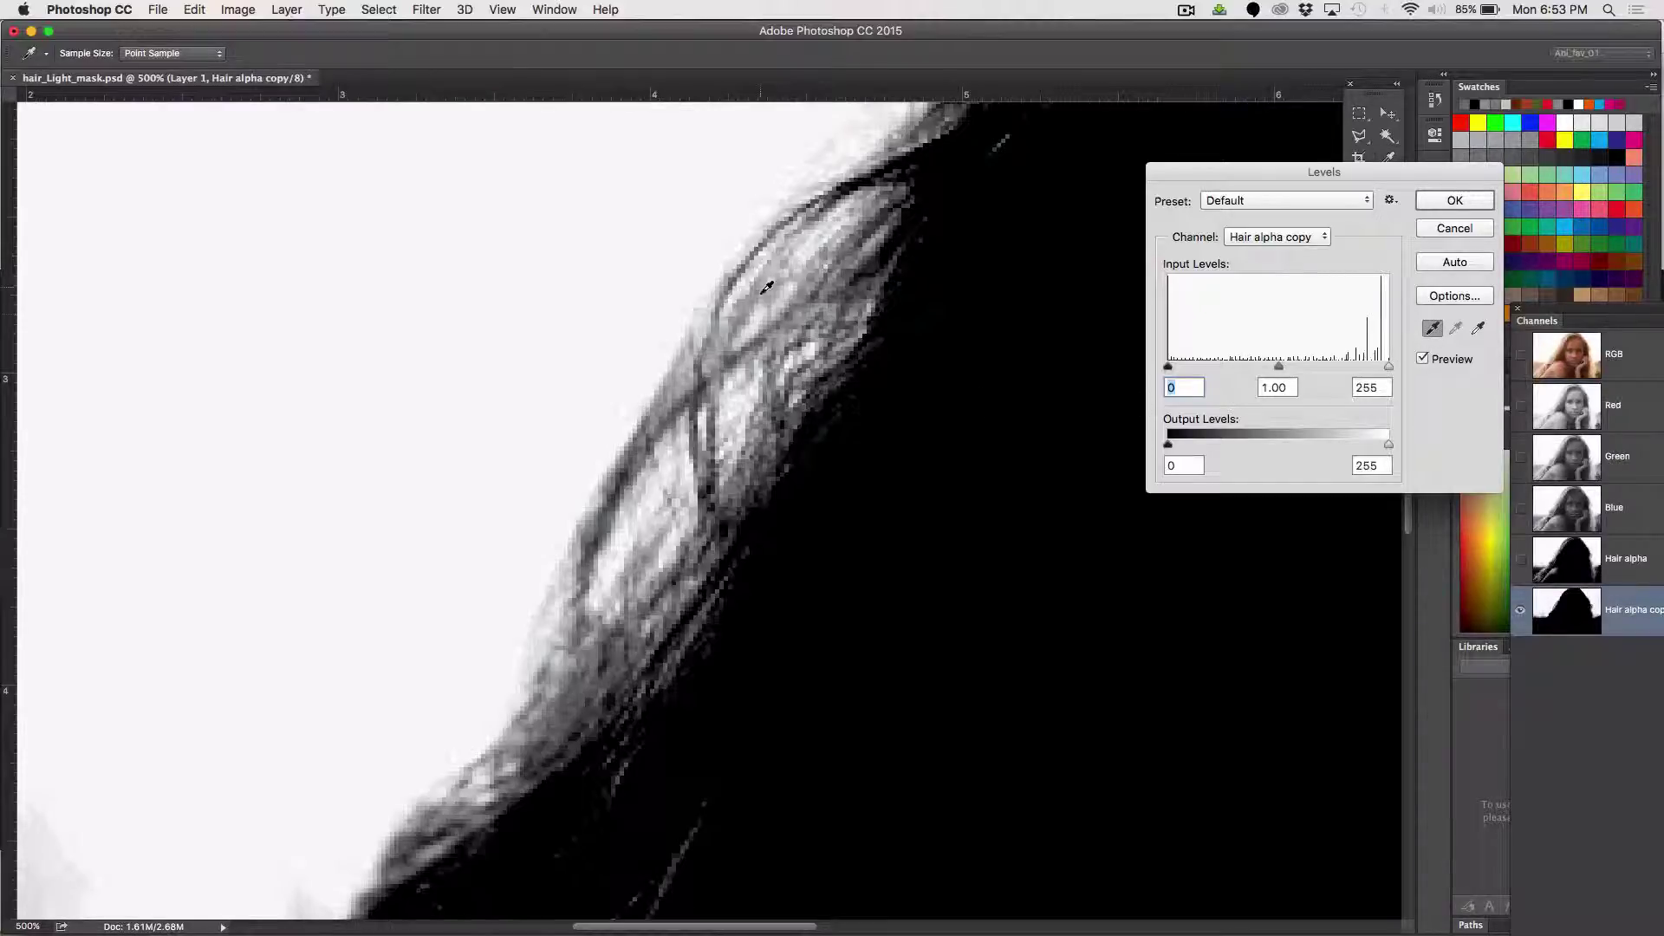
click(747, 309)
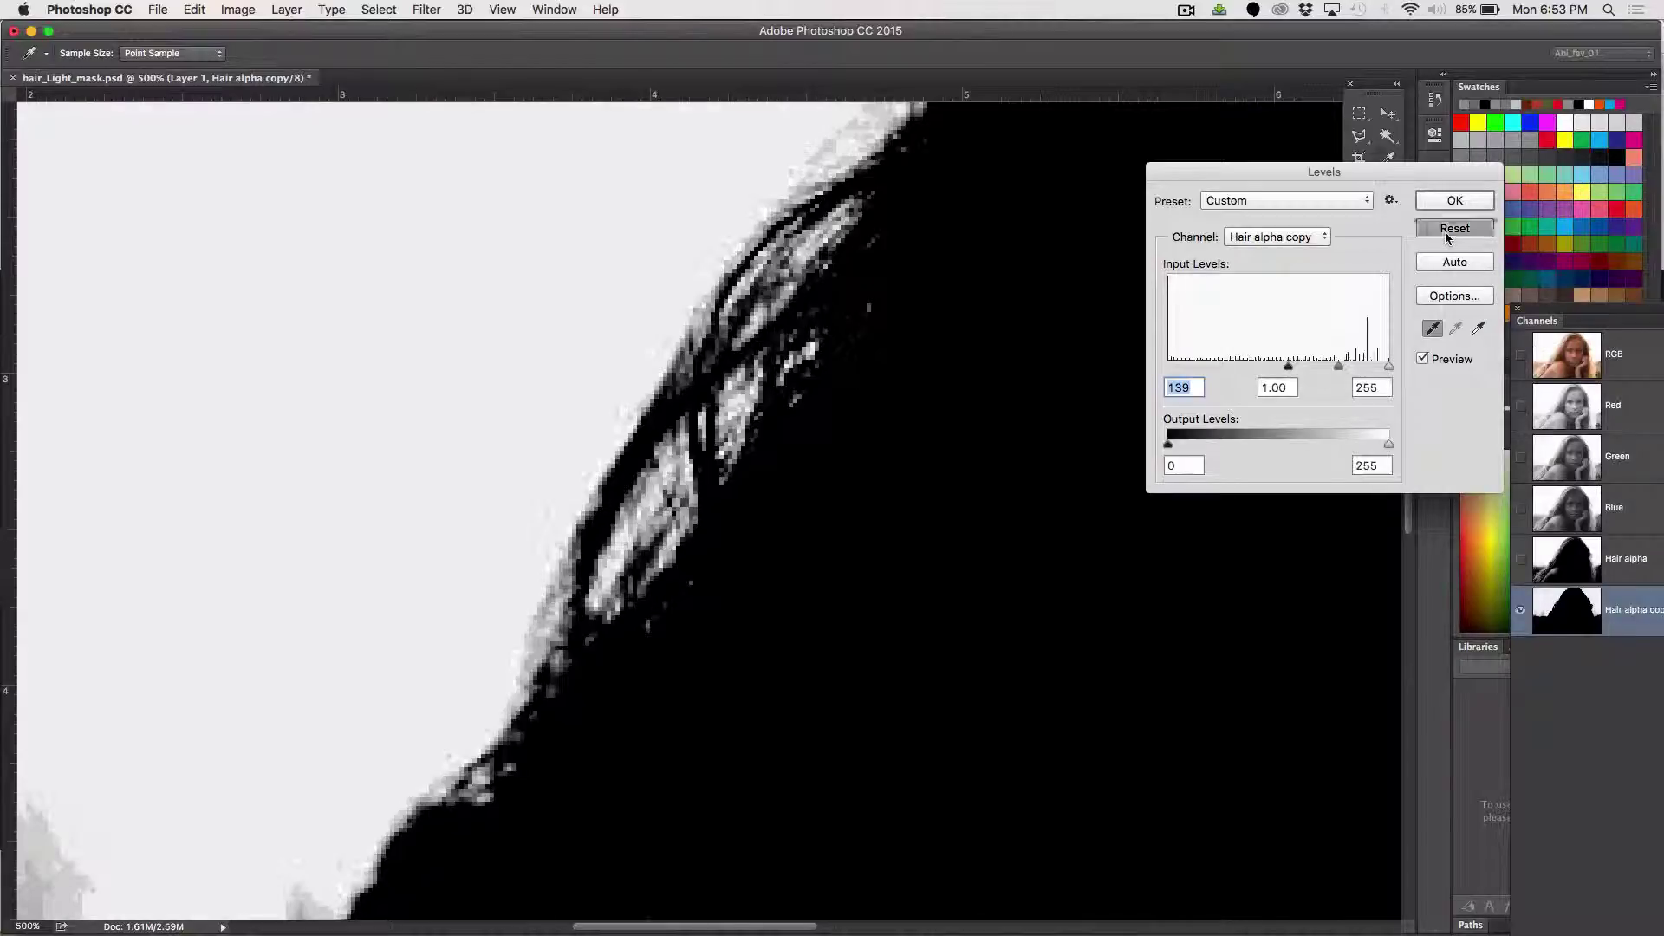
alt+click(1444, 229)
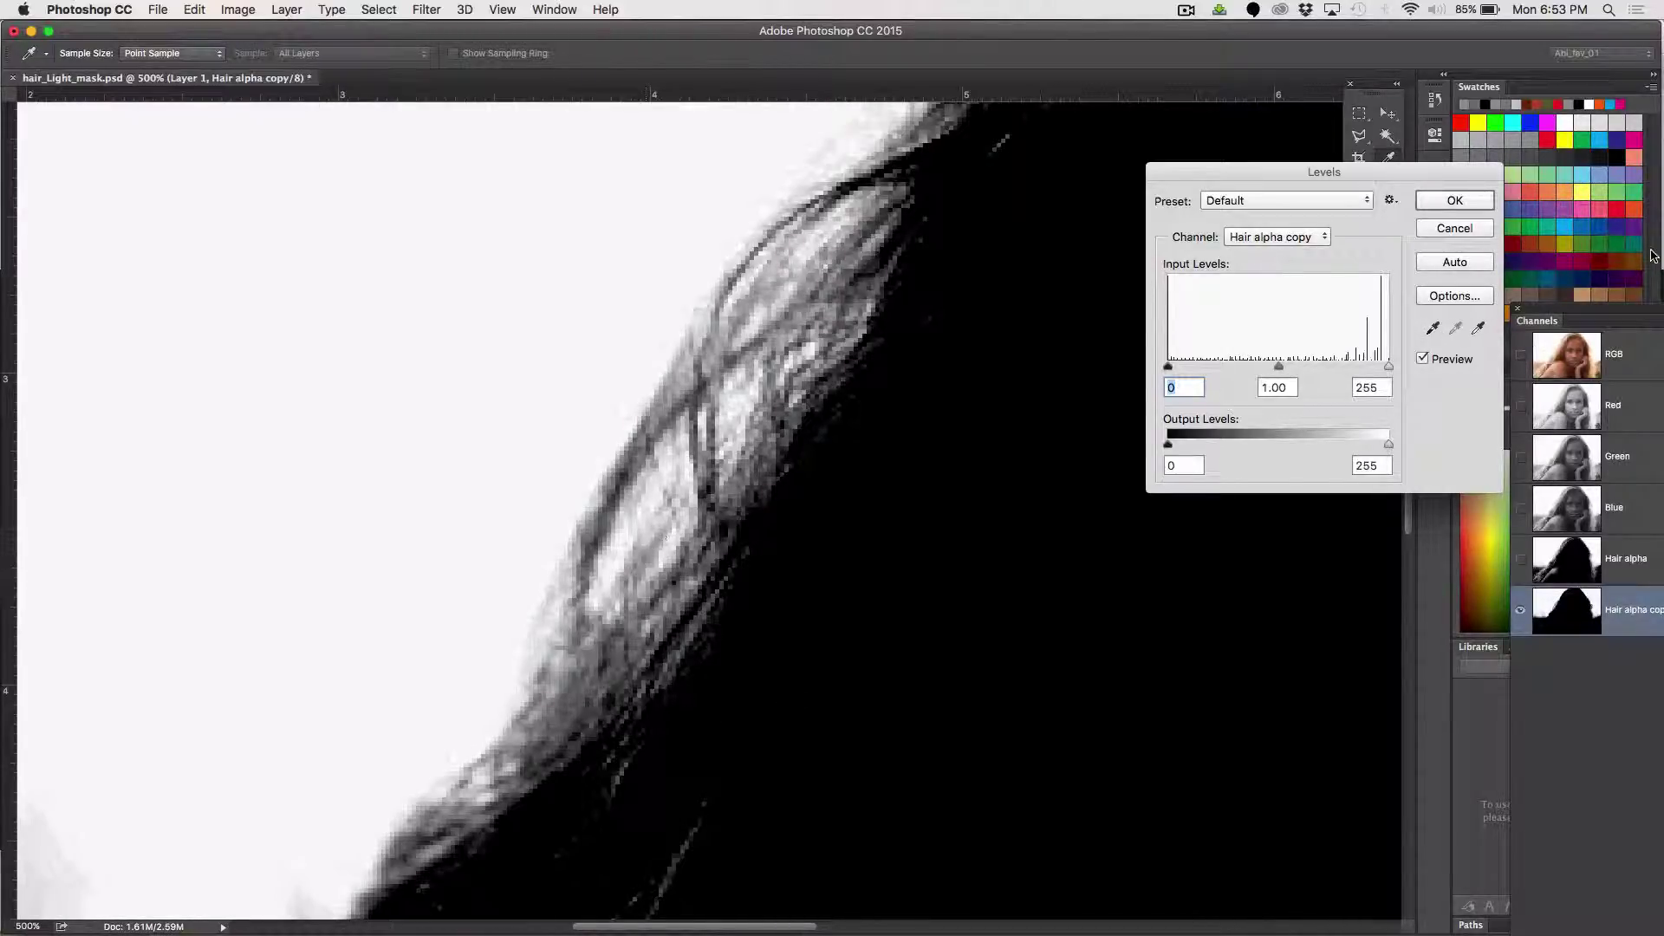
Apply Levels to Hair alpha copy with black input 112, sampled from a grey strand in the middle of the left hair edge
click(1433, 328)
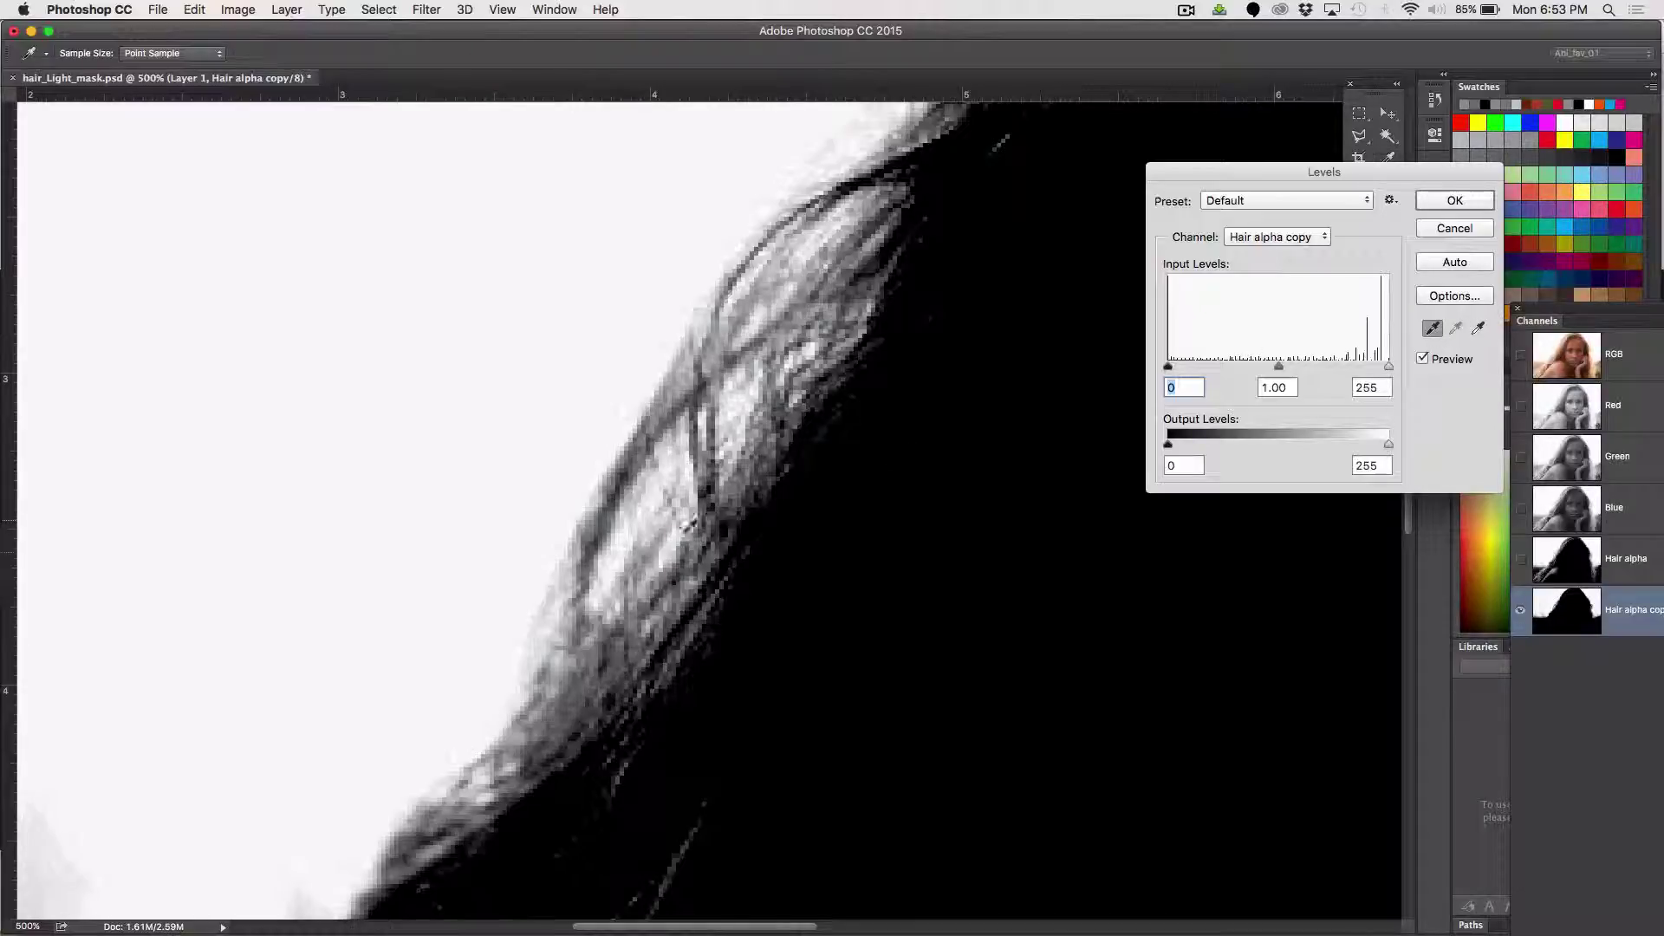
click(642, 565)
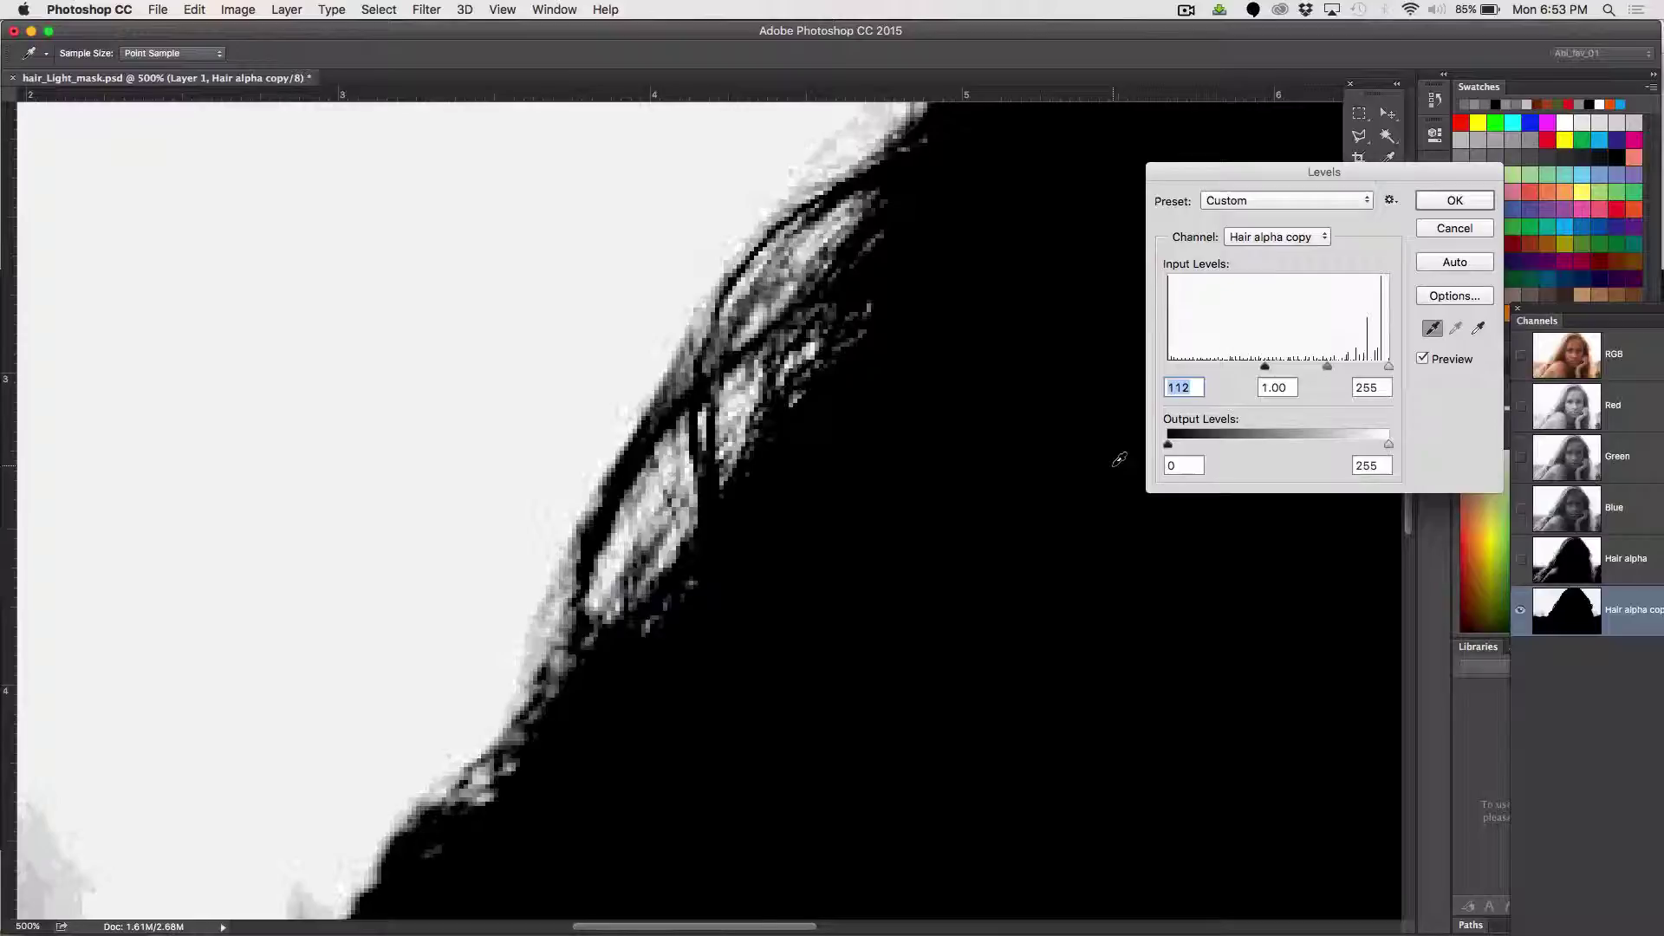
key(super+minus)
key(super+minus)
key(super+minus)
key(super+minus)
key(super+minus)
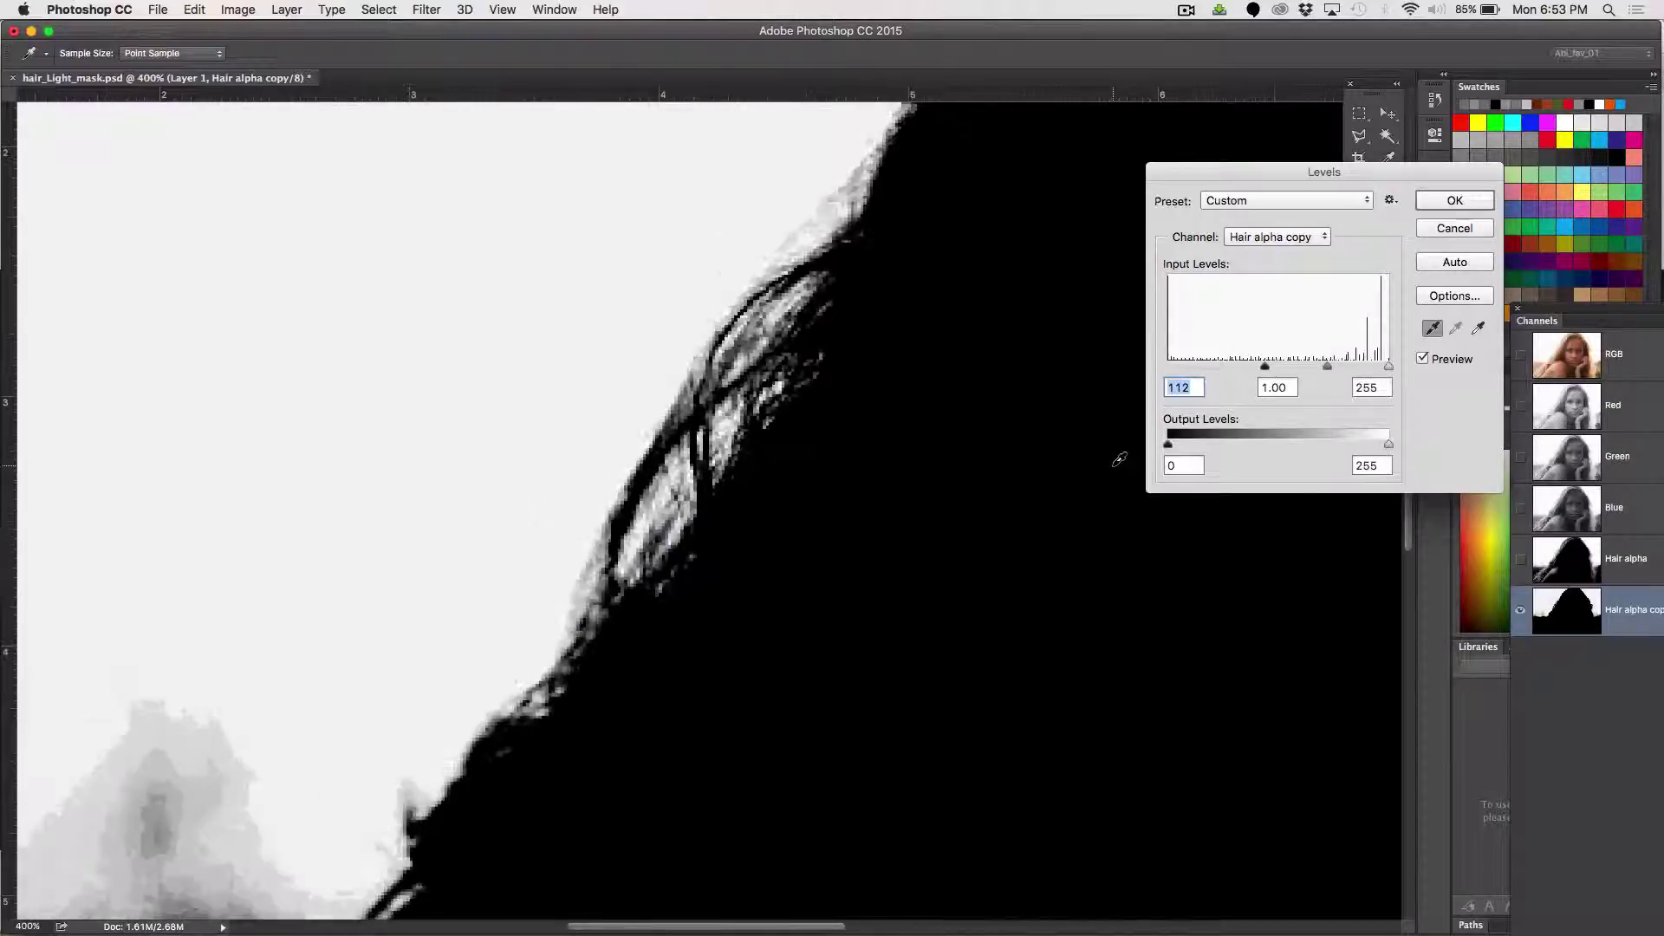
key(super+plus)
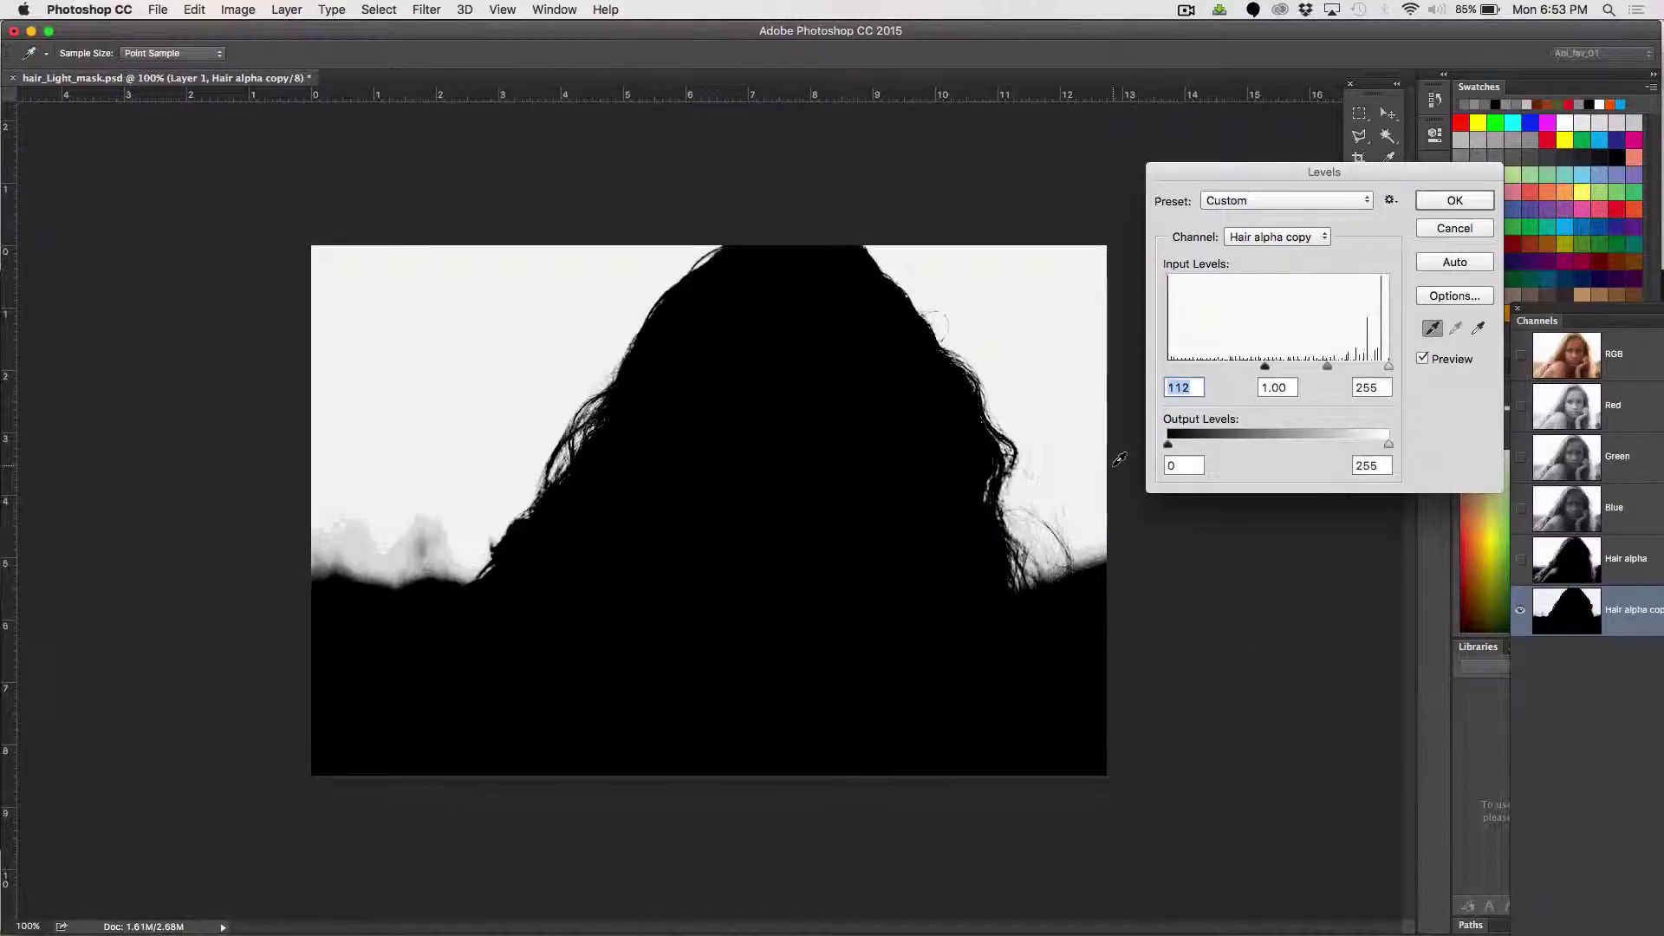
key(super+plus)
key(super+minus)
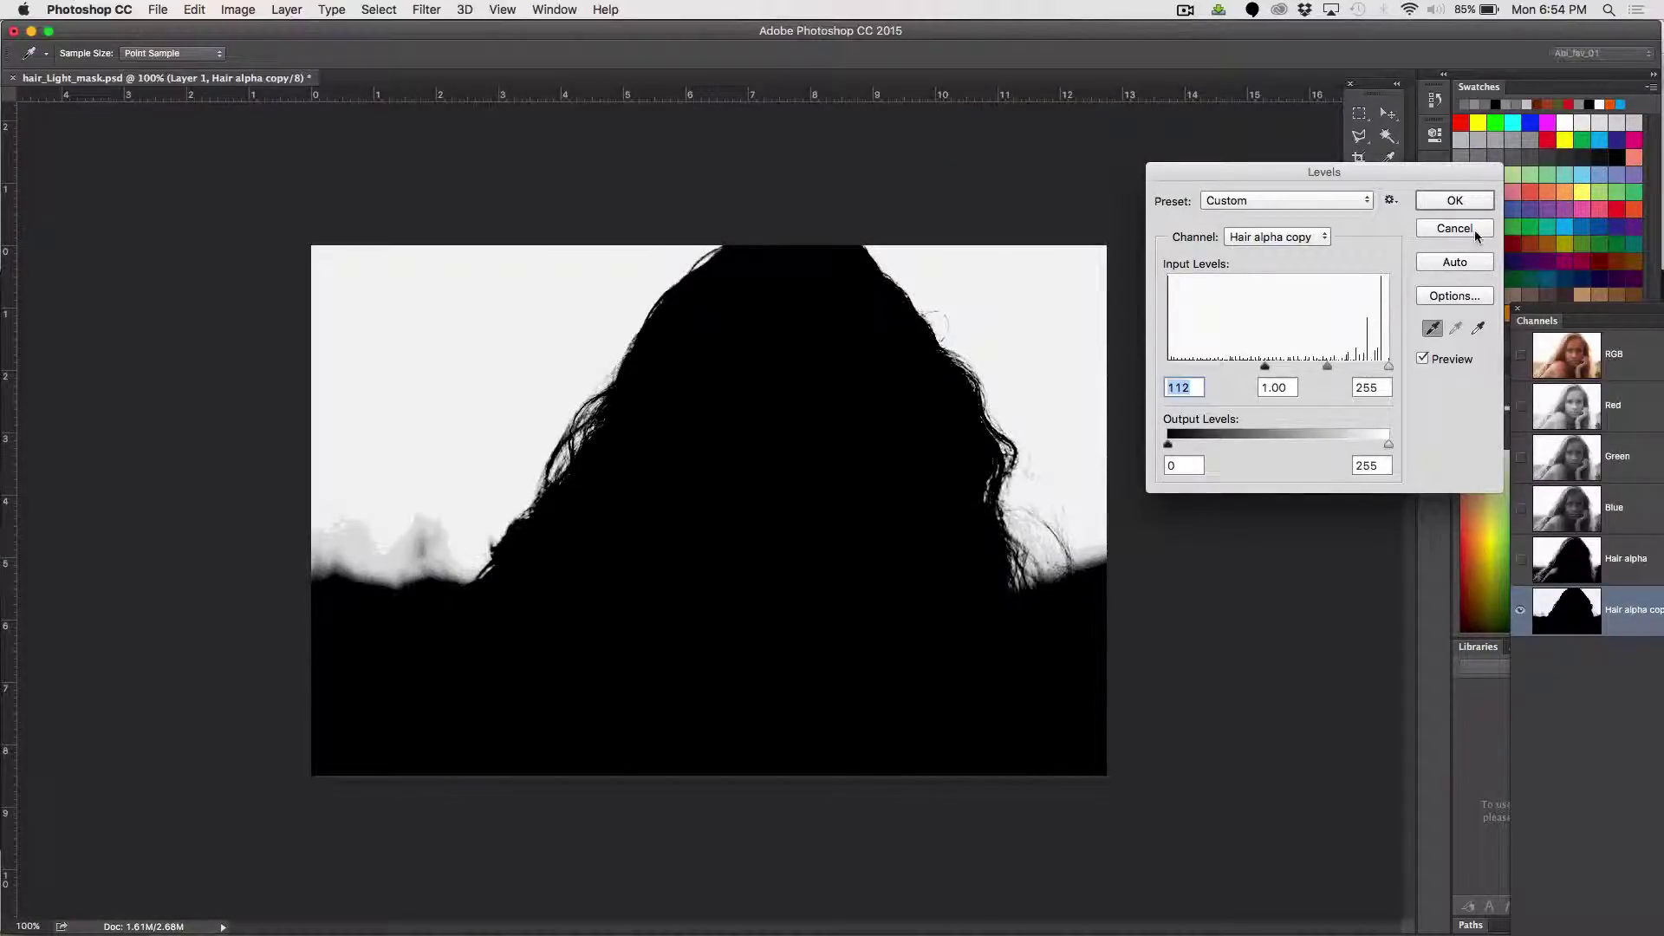
click(1447, 205)
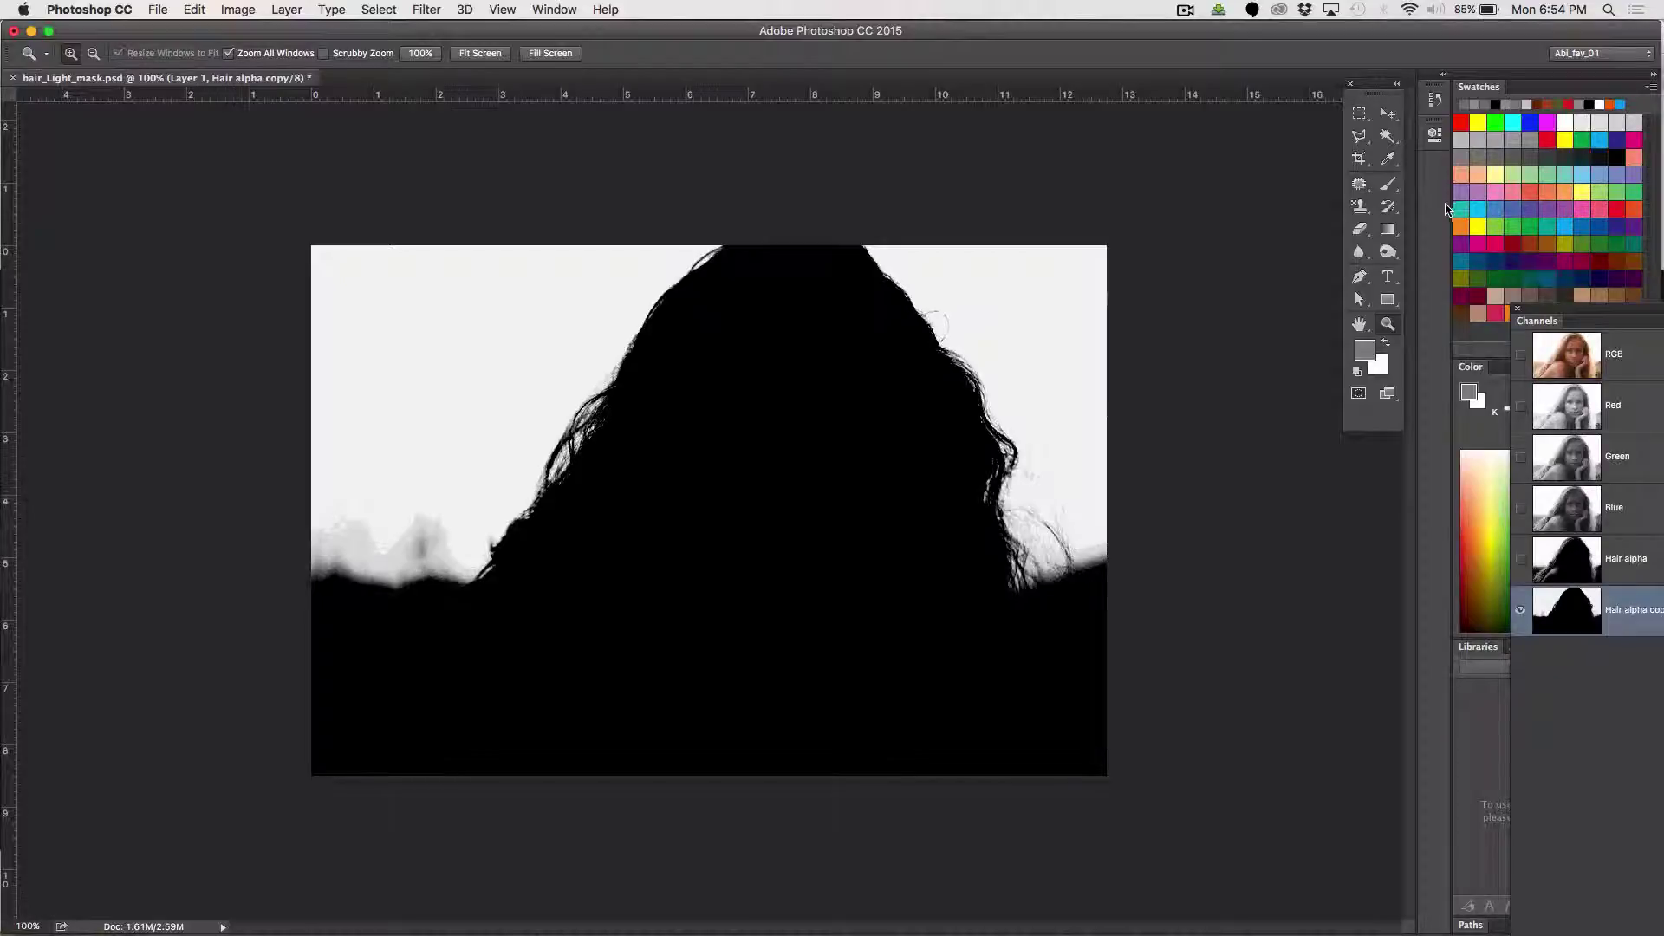
Save hair_Light_mask.psd and compare the RGB composite with Hair alpha copy
click(157, 10)
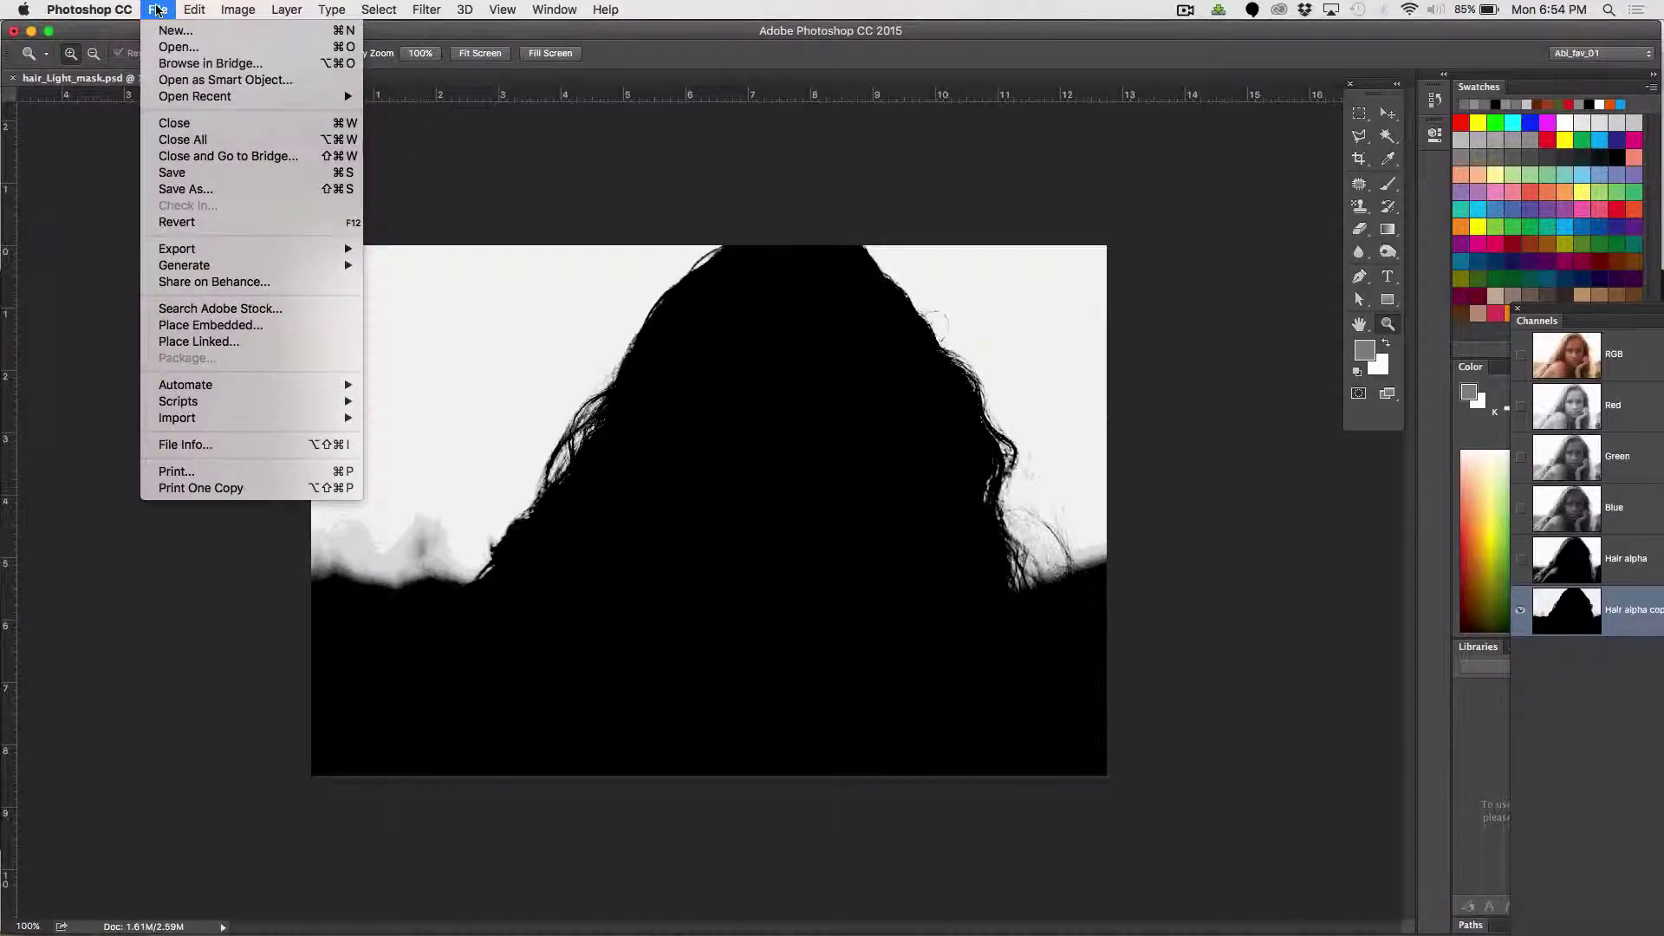
click(176, 175)
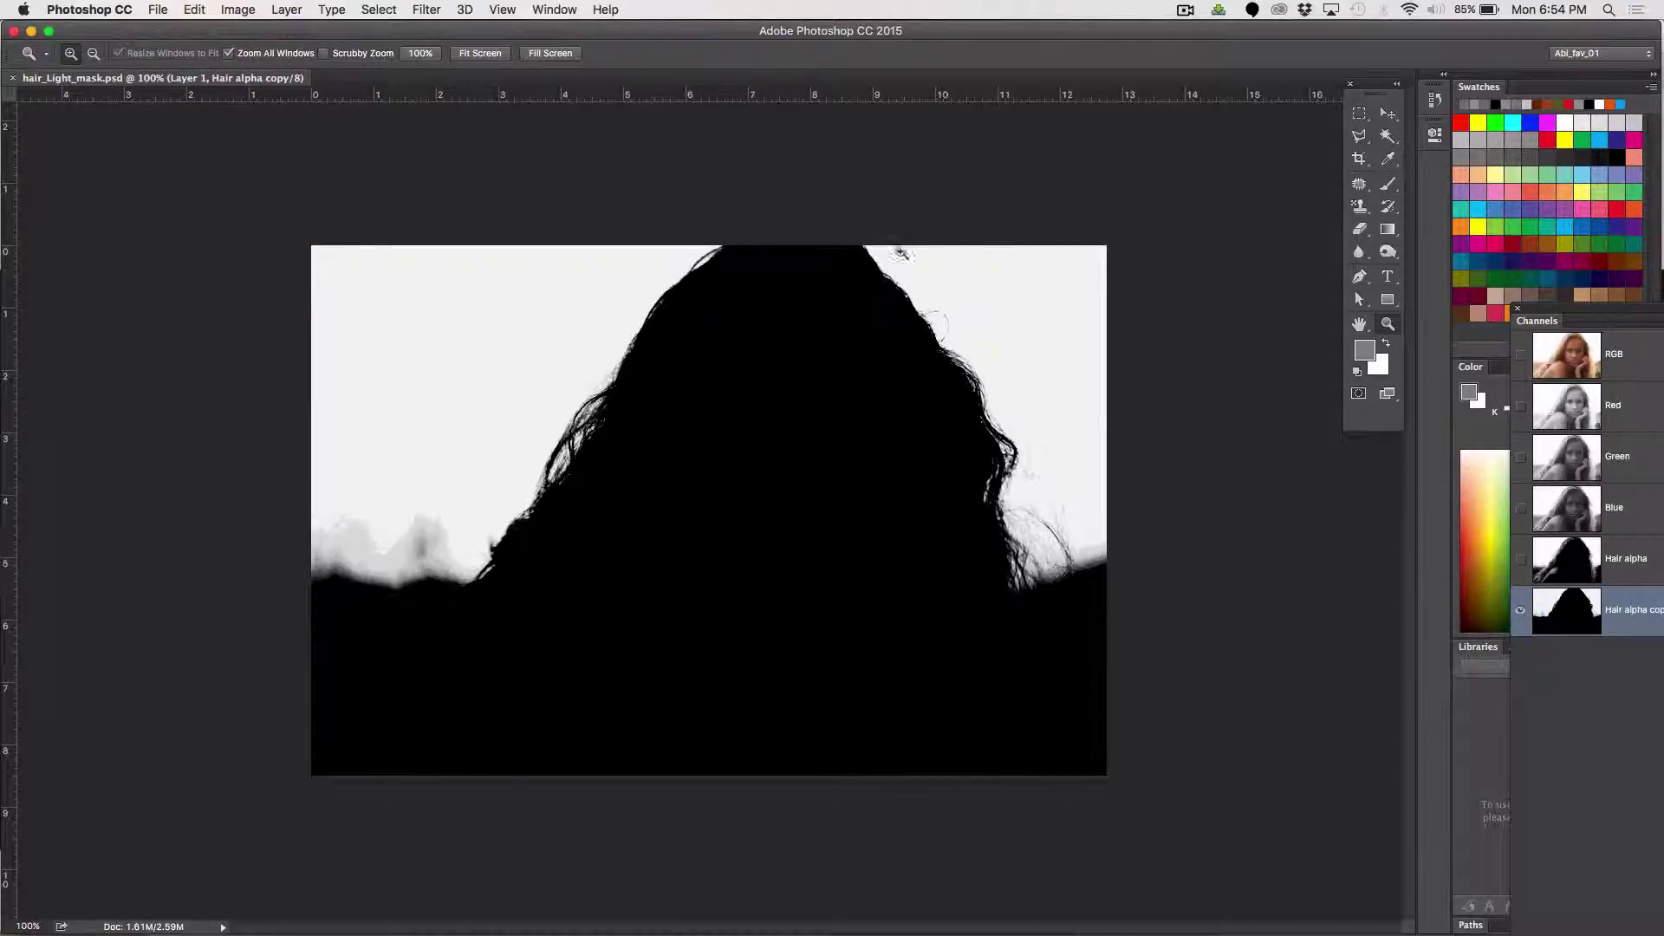
click(1562, 353)
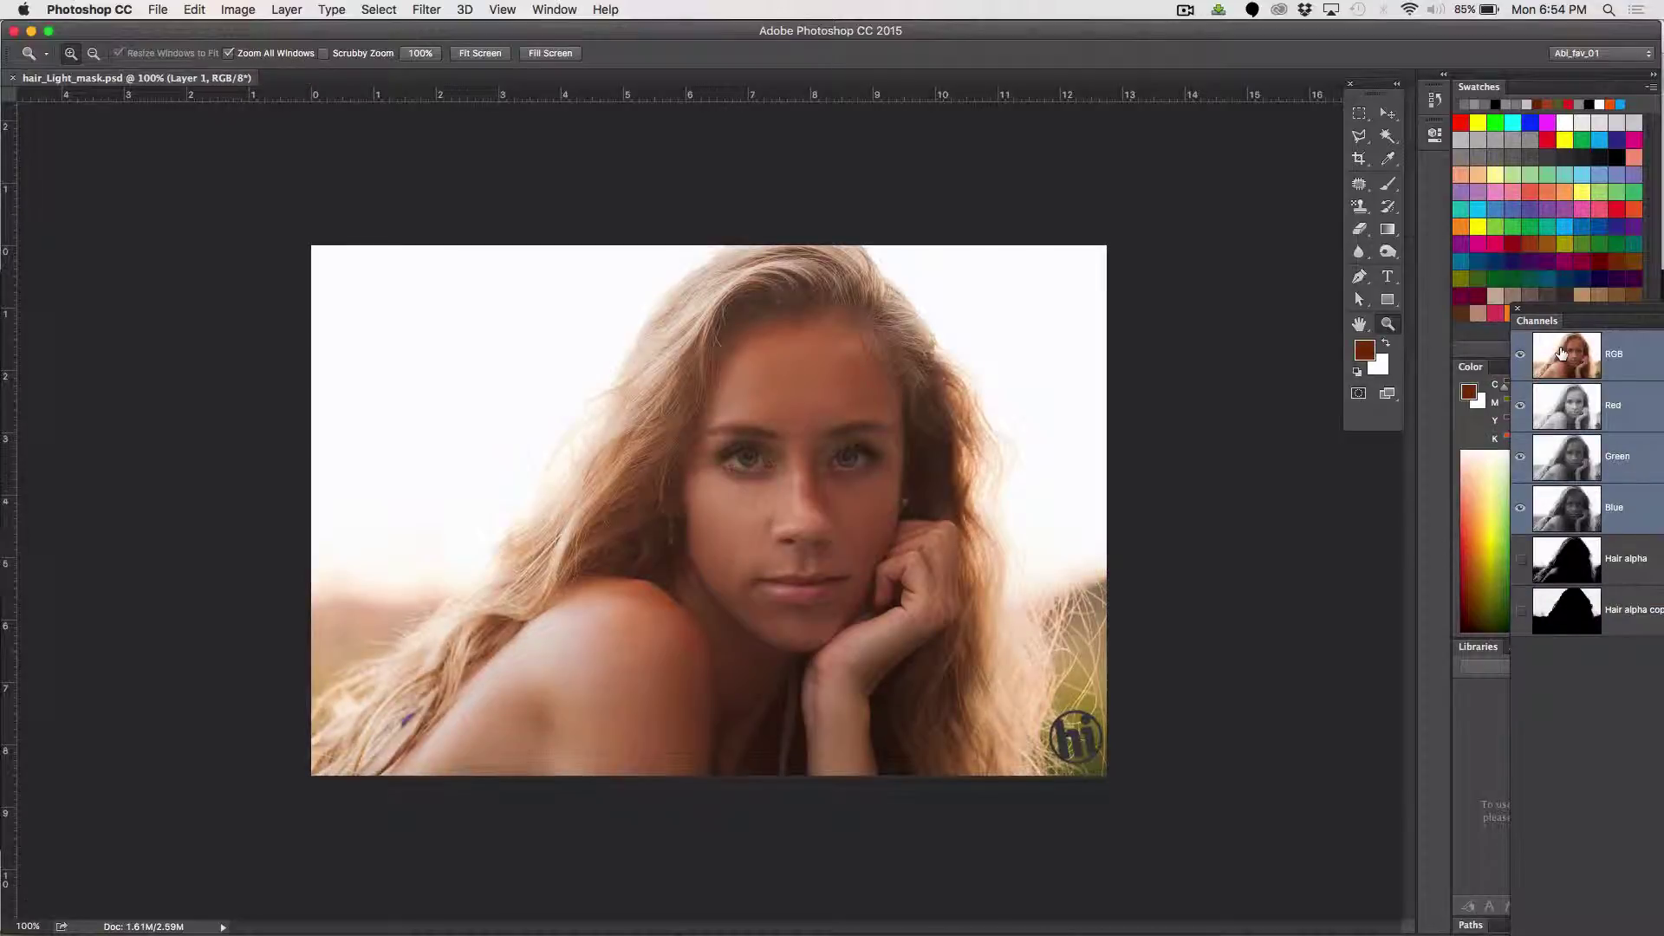
click(1580, 608)
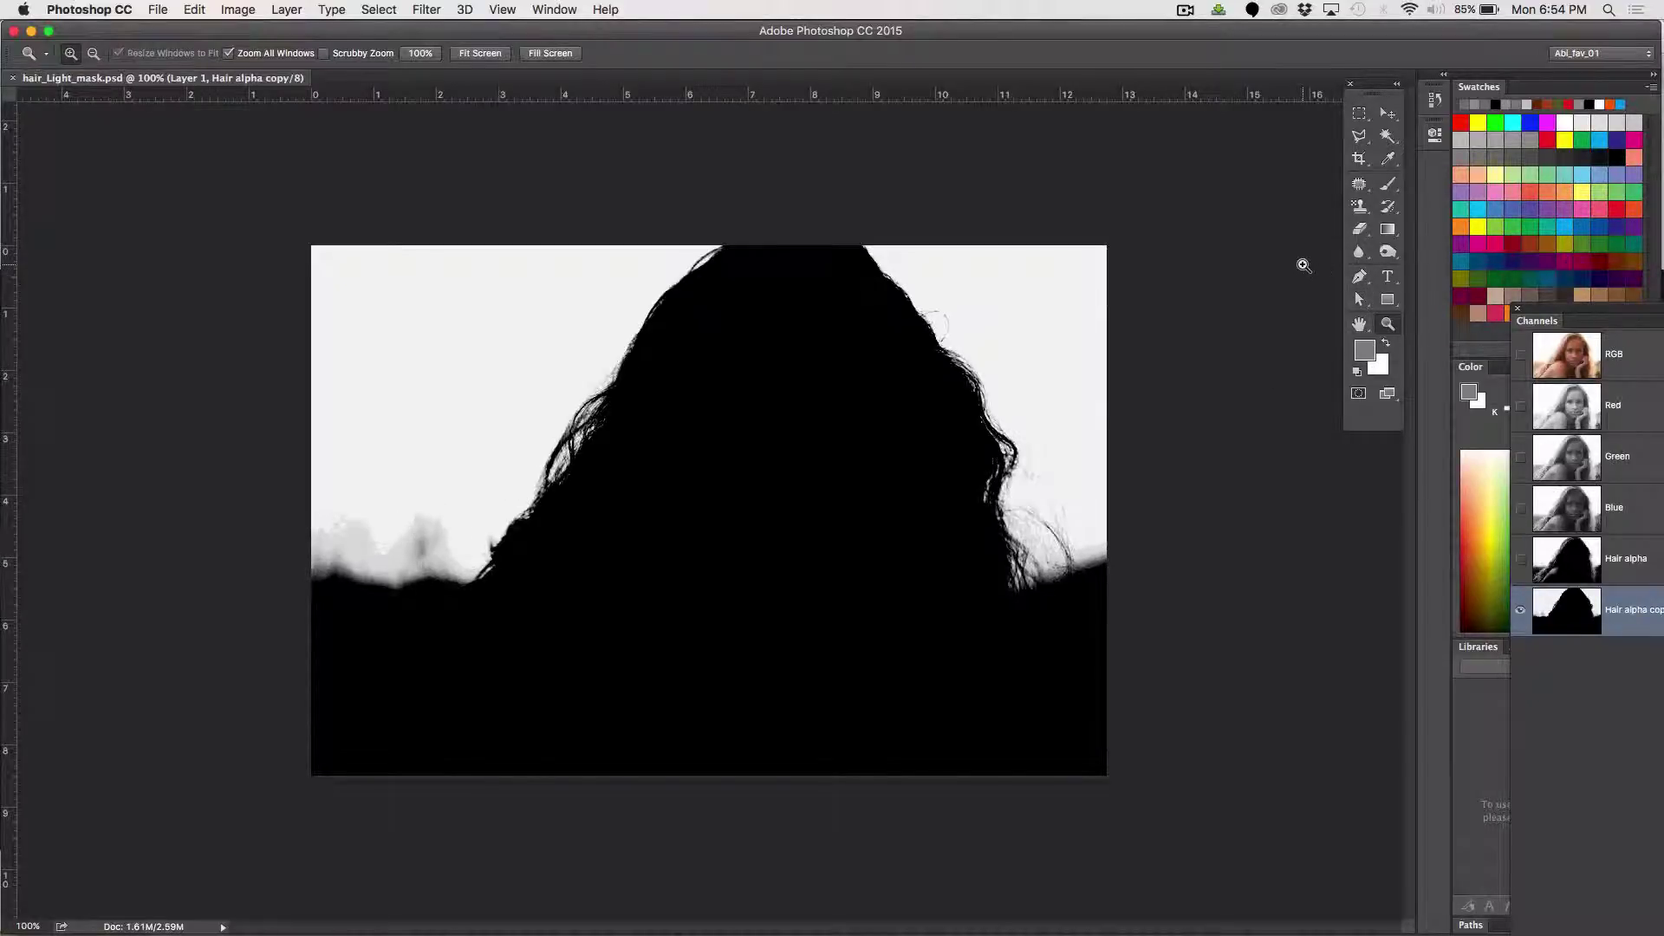
Paint over the grey haze above the left dark horizon with the sampled off-white background colour and a 45 px brush, and save the file
key(i)
click(508, 371)
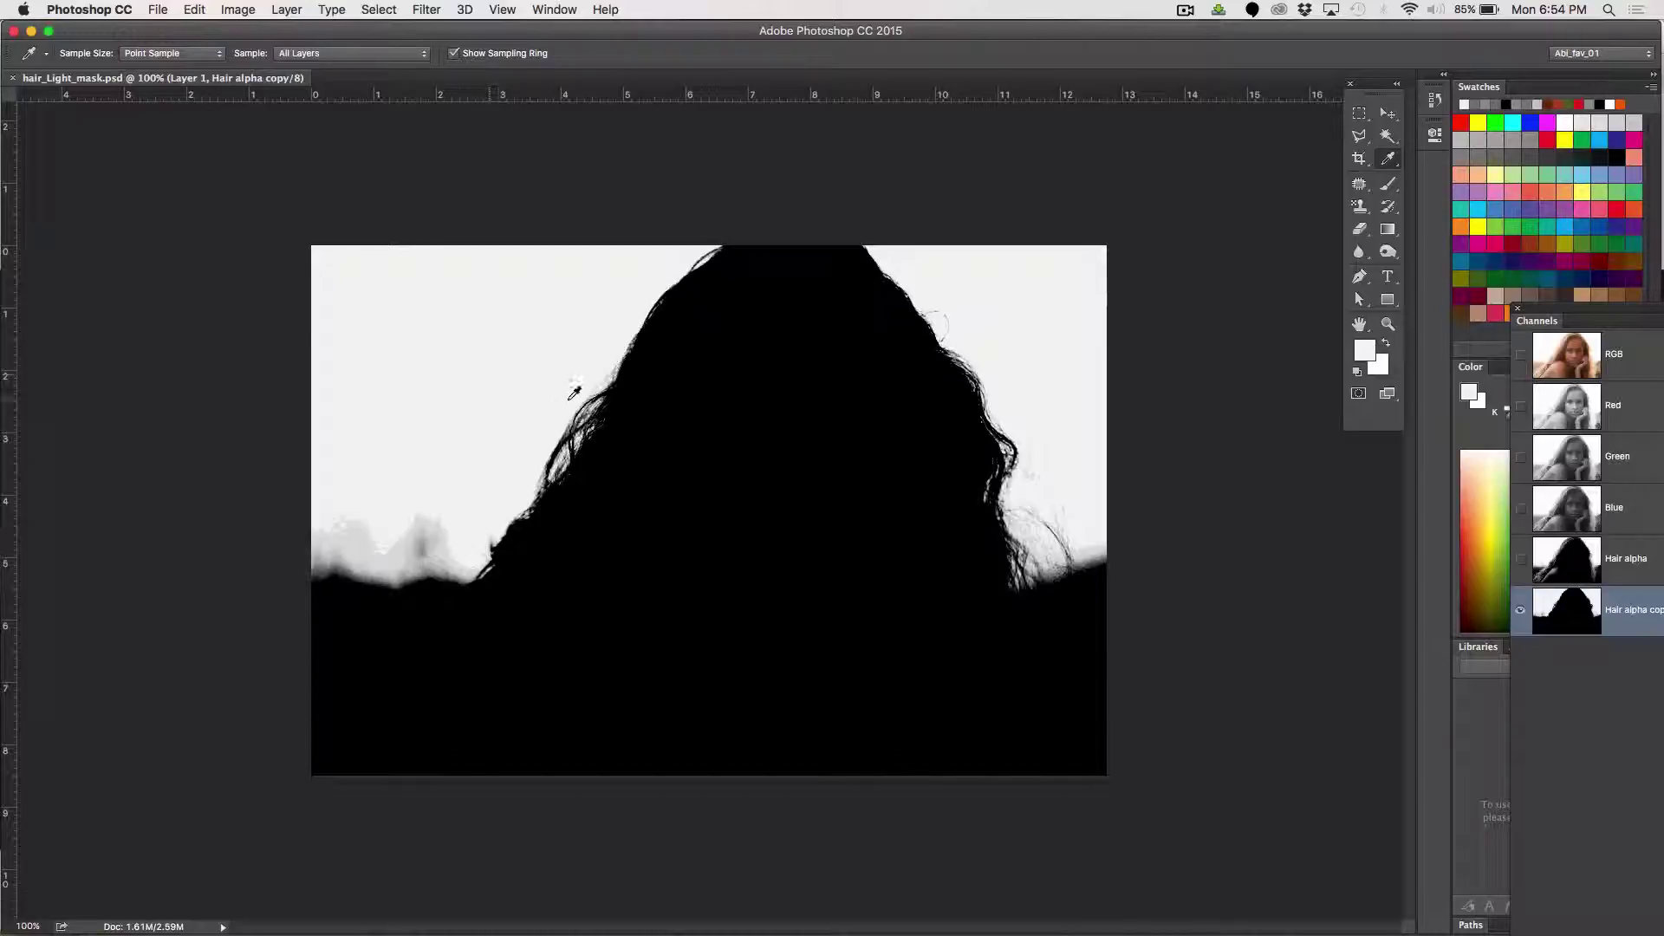
key(b)
mouse_move(450, 517)
mouse_down()
mouse_move(346, 523)
mouse_move(457, 546)
mouse_move(304, 542)
mouse_up()
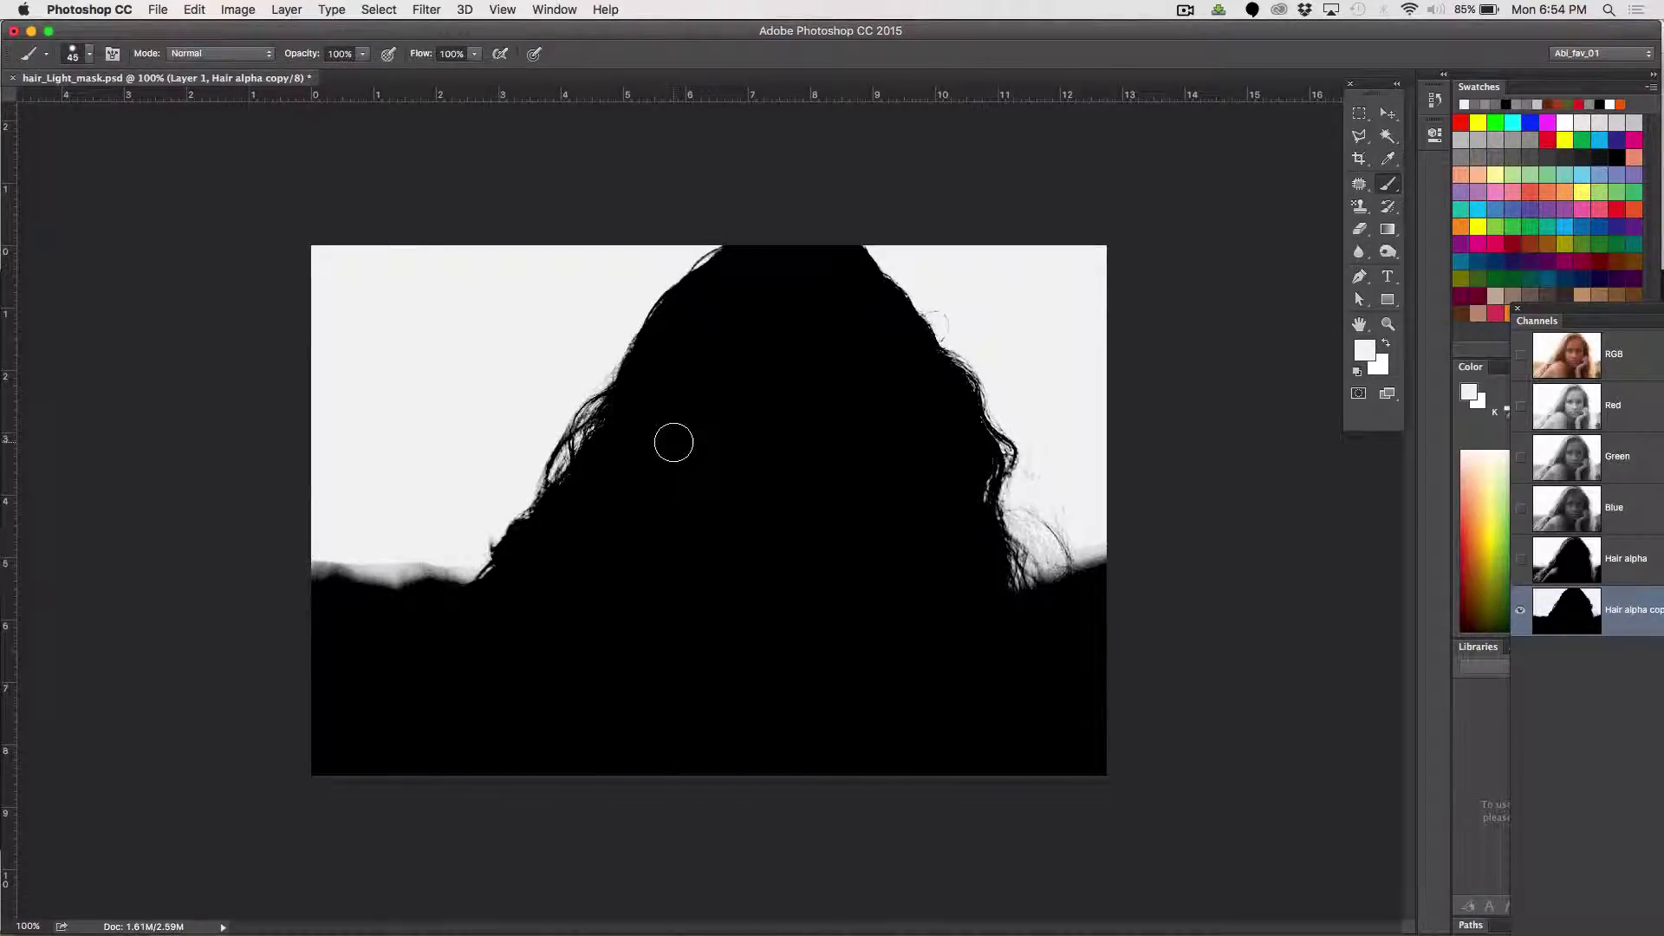
click(76, 58)
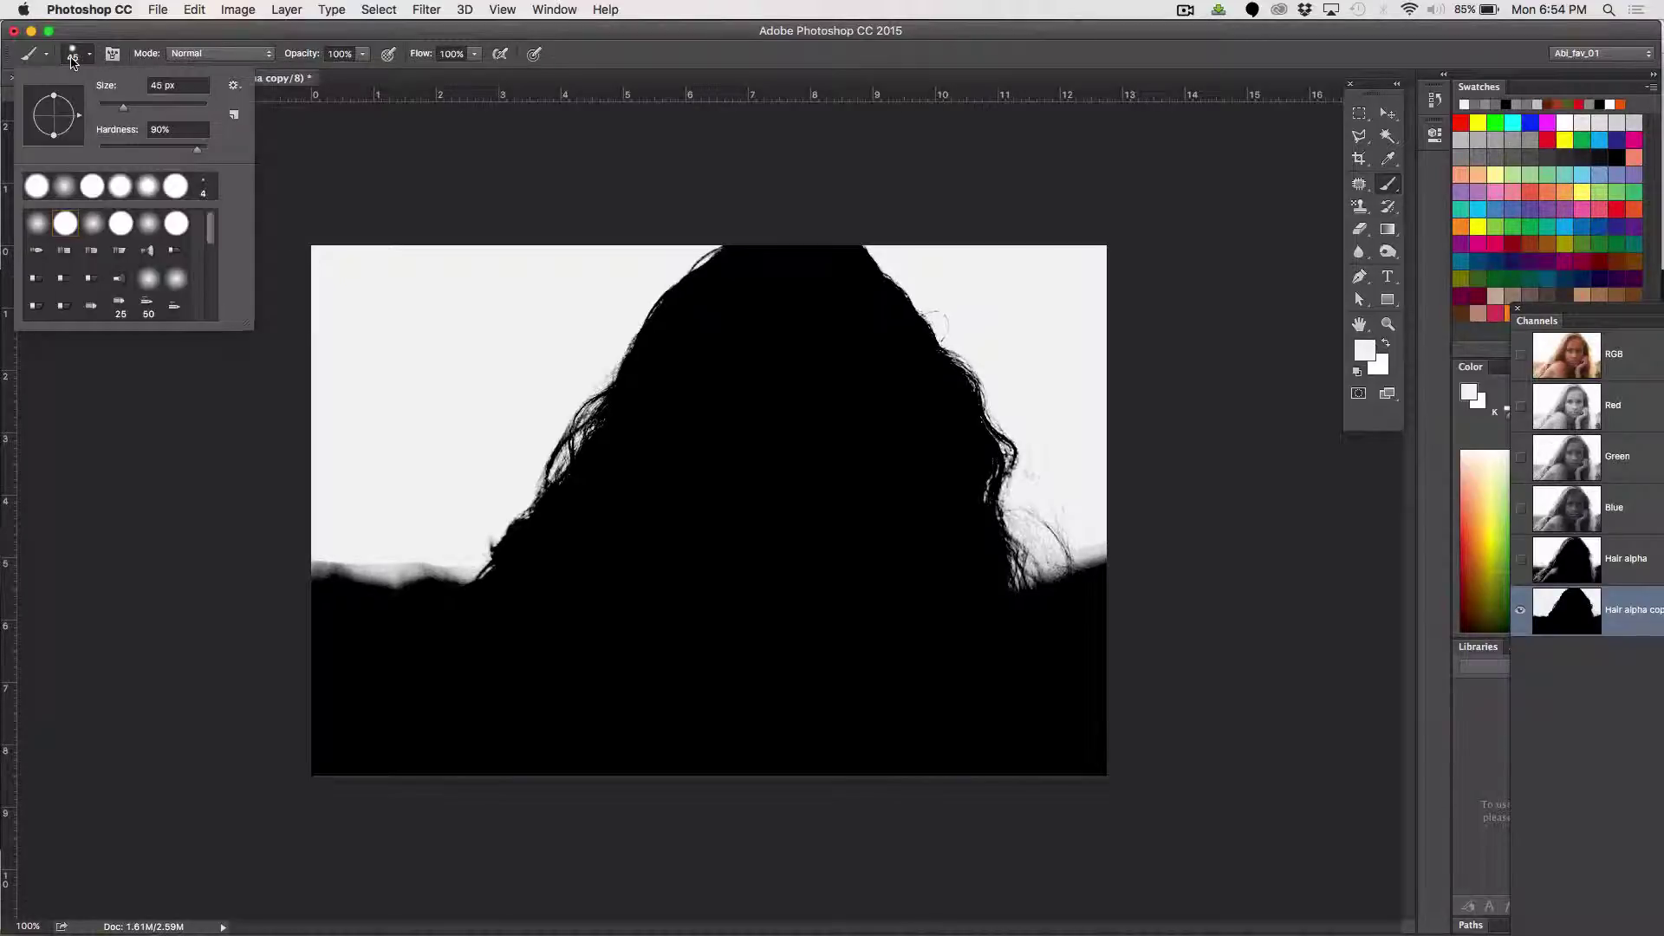
click(342, 236)
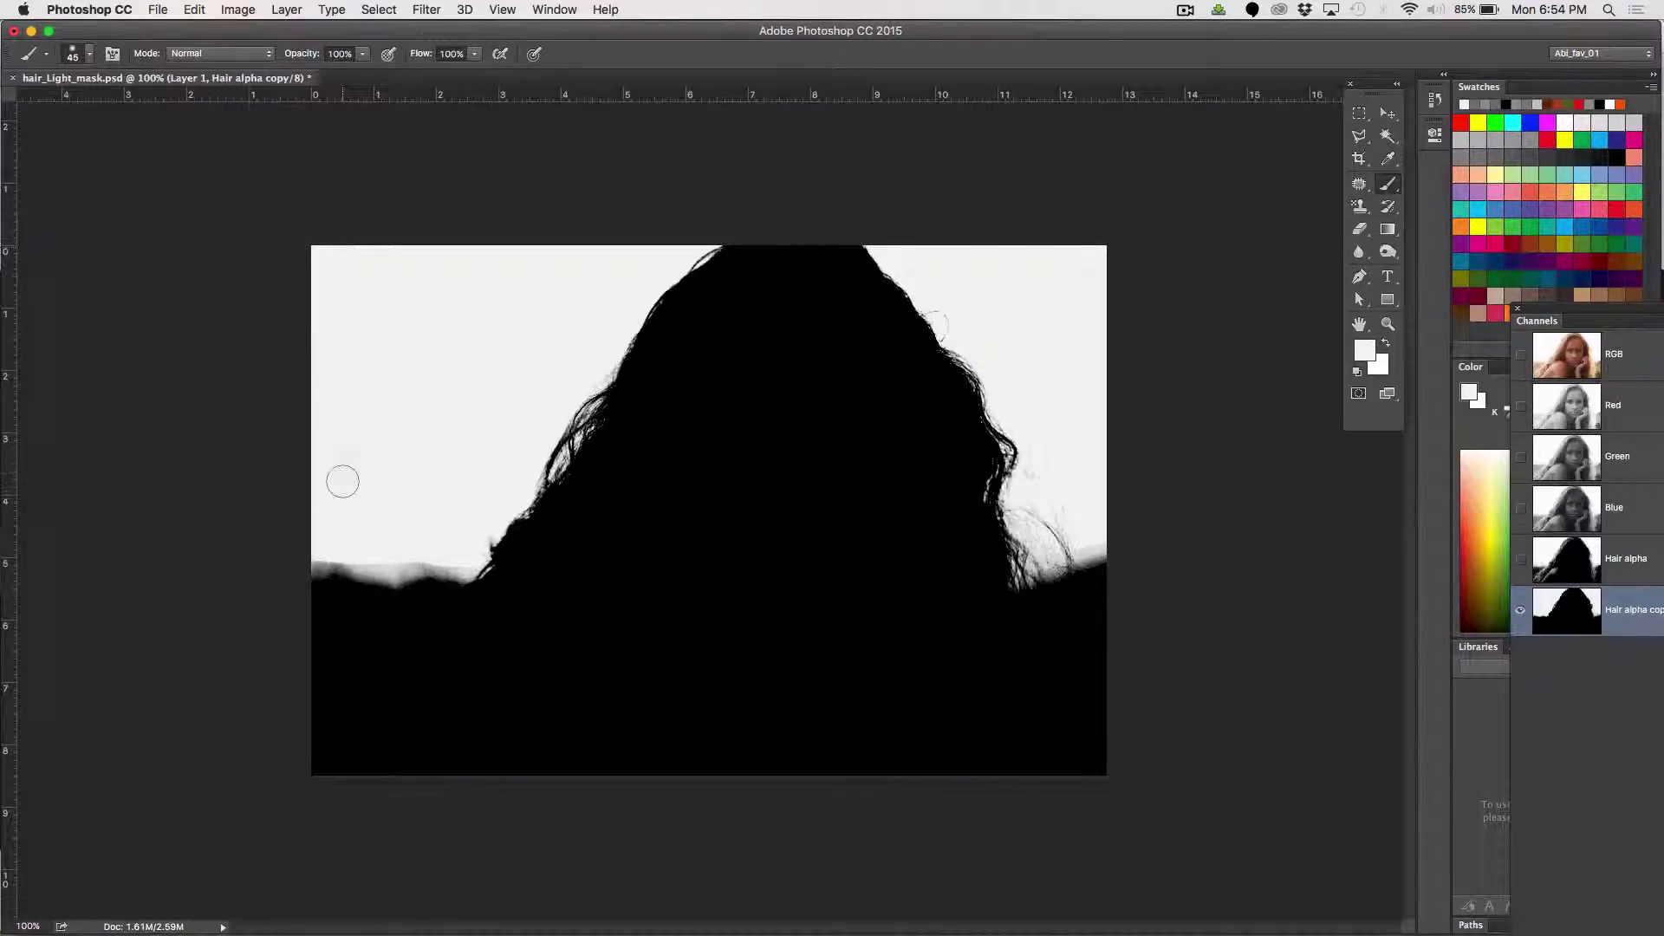
mouse_move(385, 548)
mouse_down()
mouse_move(332, 537)
mouse_move(302, 556)
mouse_move(333, 527)
mouse_move(364, 551)
mouse_move(315, 550)
mouse_move(396, 538)
mouse_move(416, 540)
mouse_move(393, 564)
mouse_move(430, 548)
mouse_move(465, 559)
mouse_move(394, 552)
mouse_up()
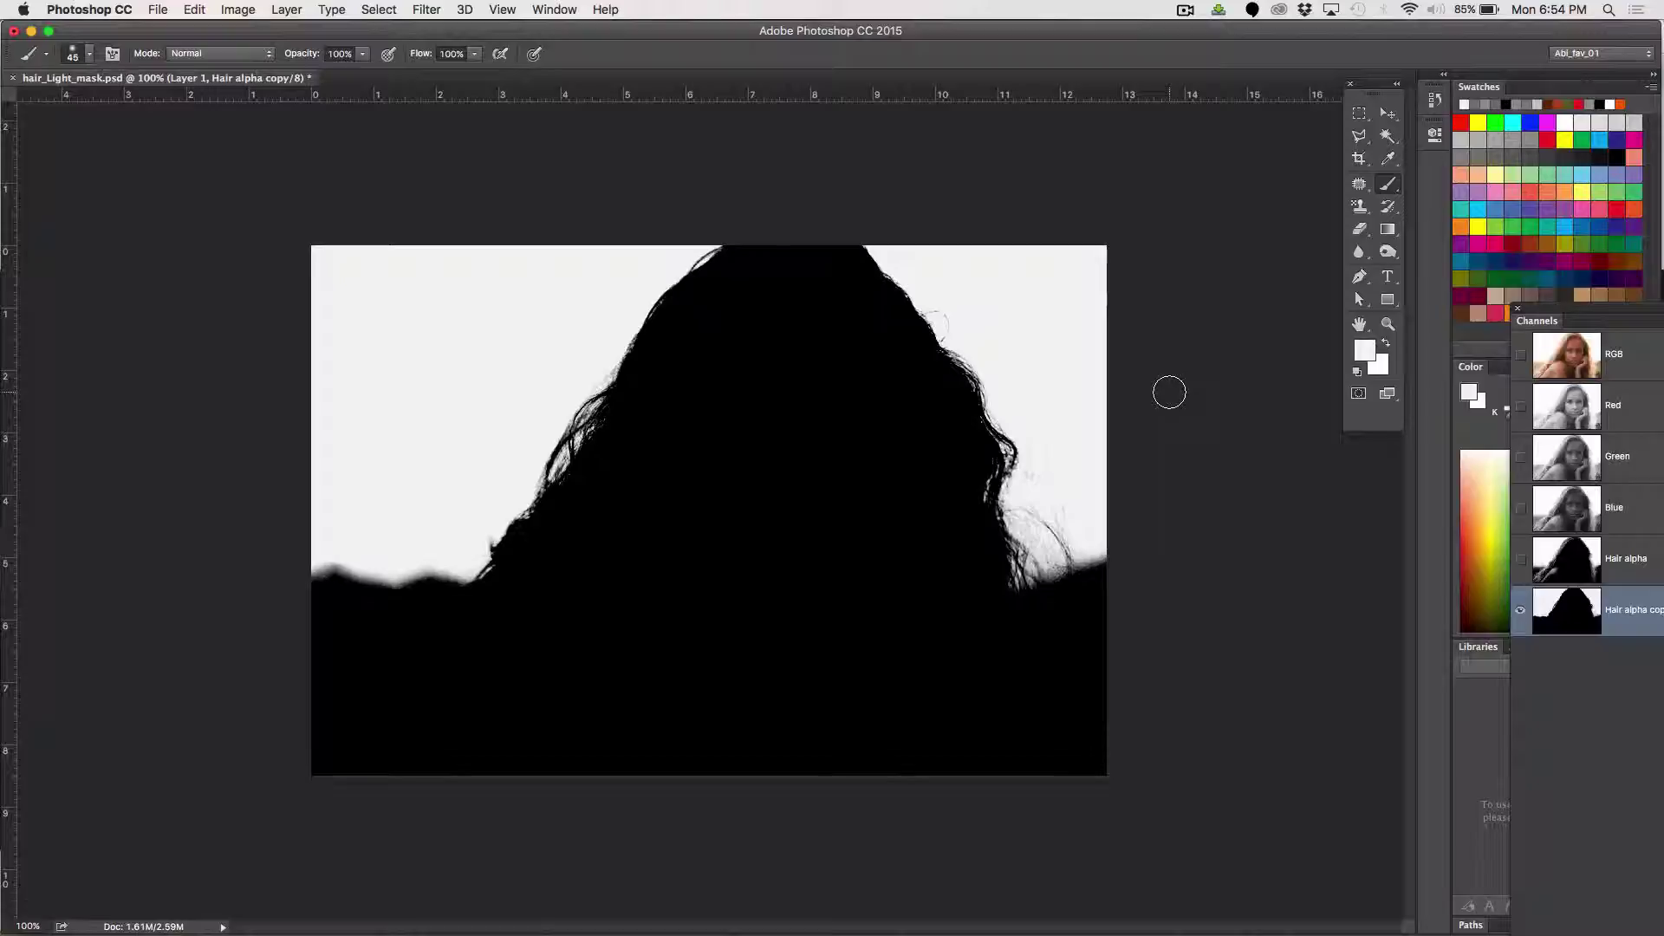
key(super+s)
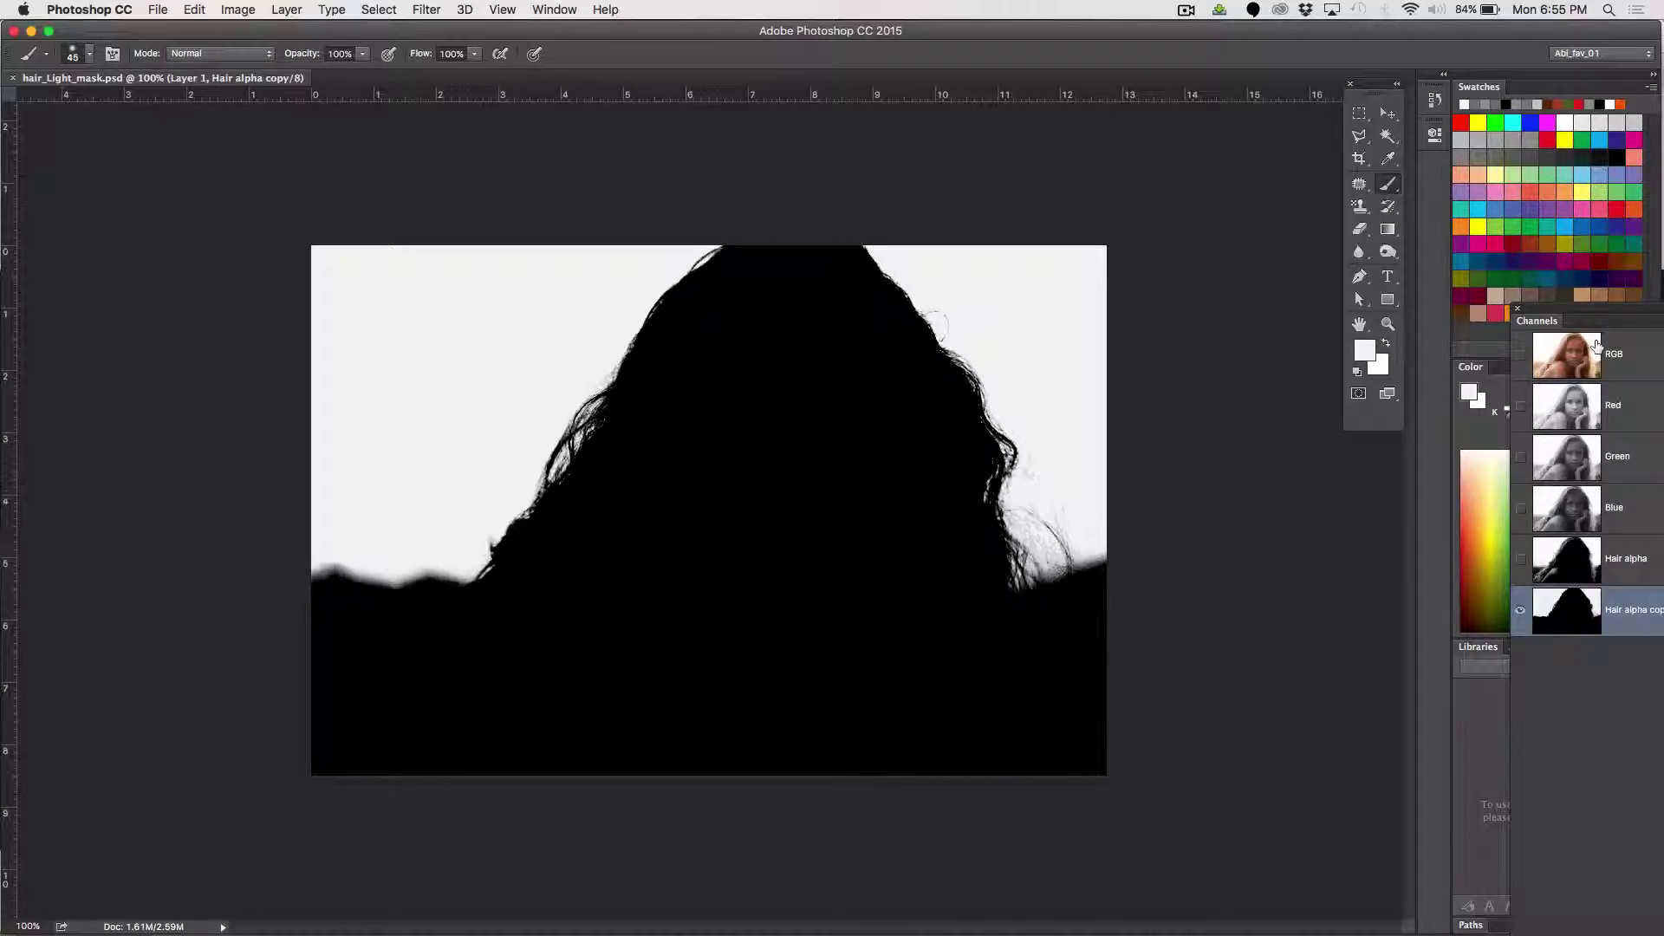
click(1187, 10)
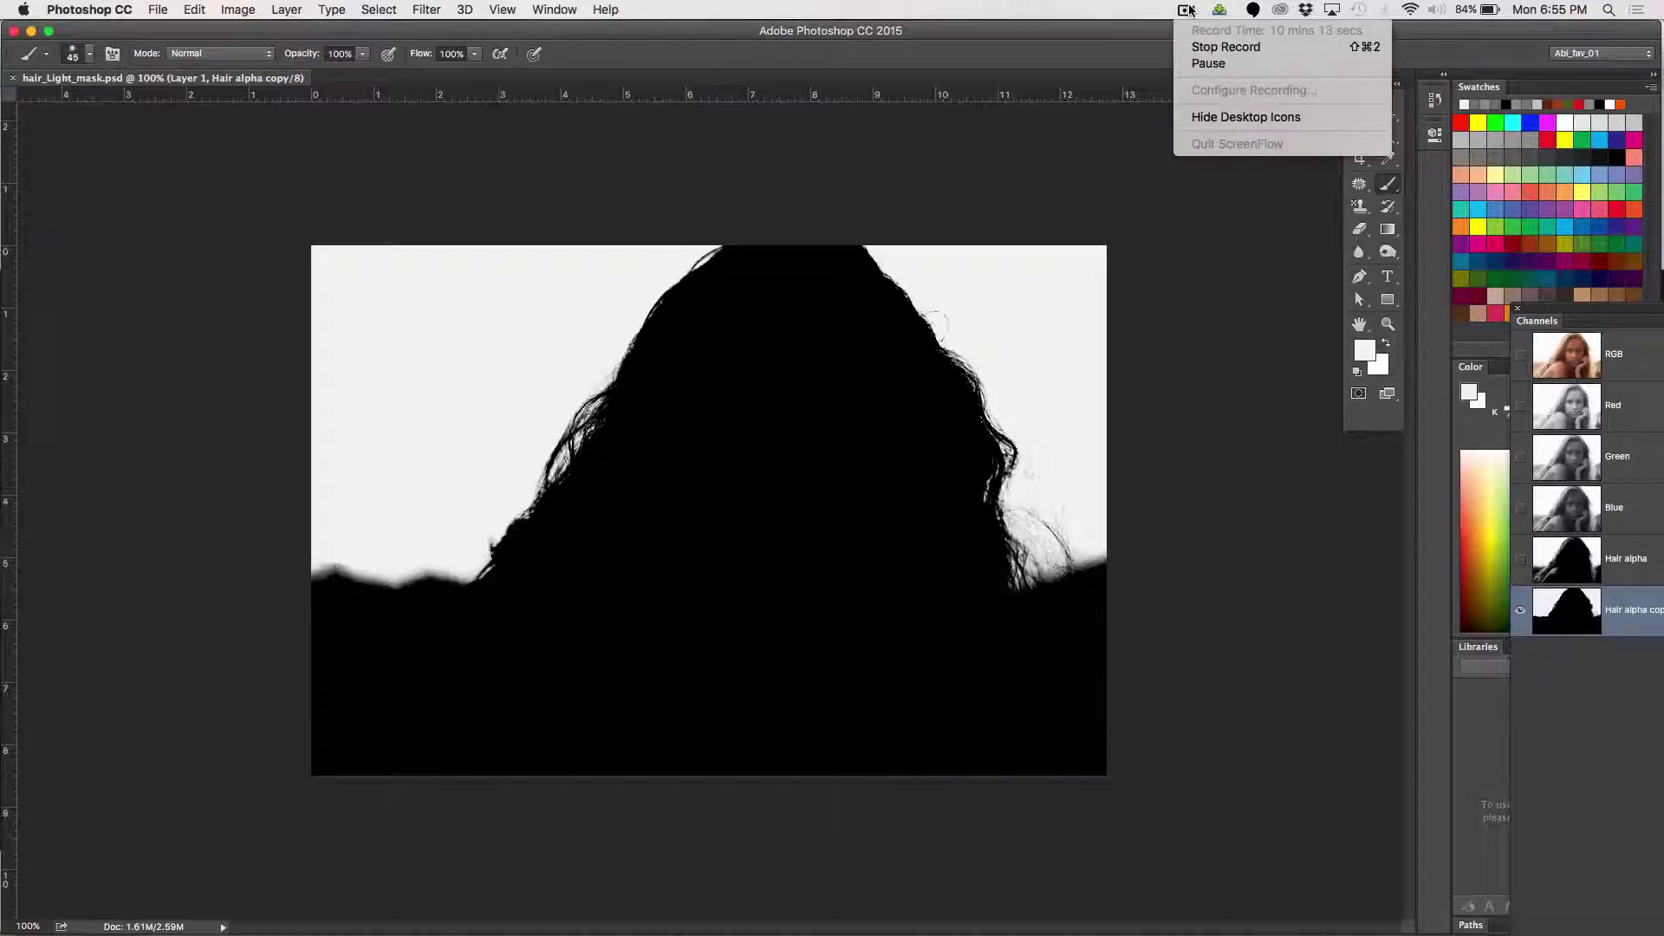
click(1208, 61)
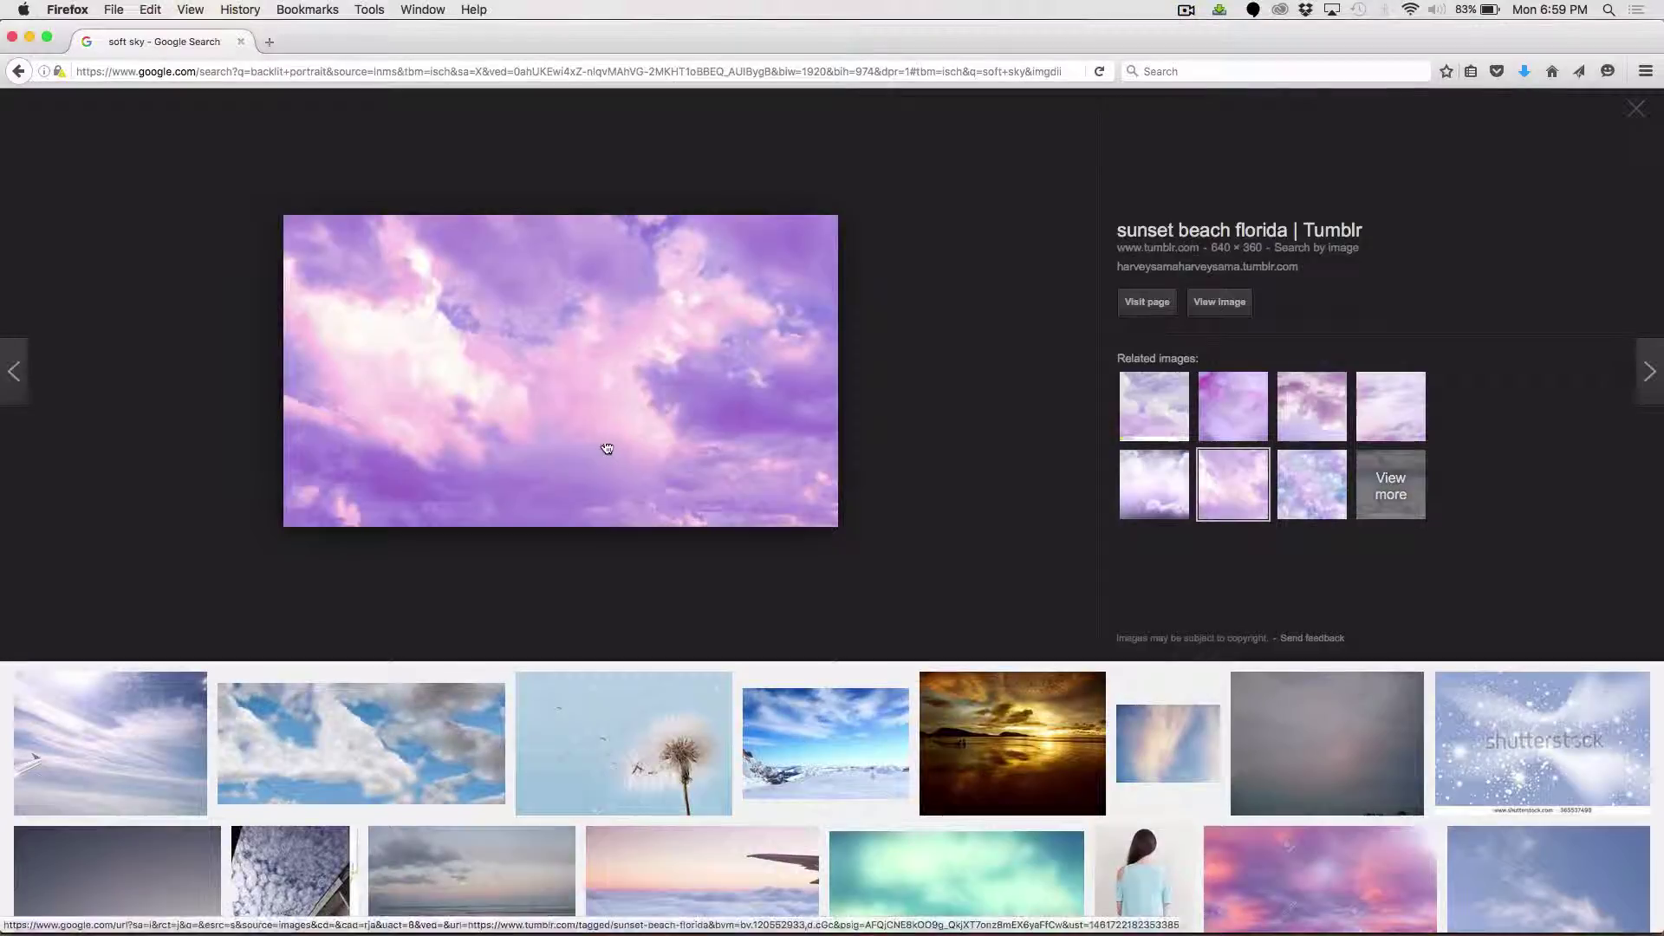
Copy the enlarged purple cloud image from the search results and switch to Photoshop
right_click(603, 408)
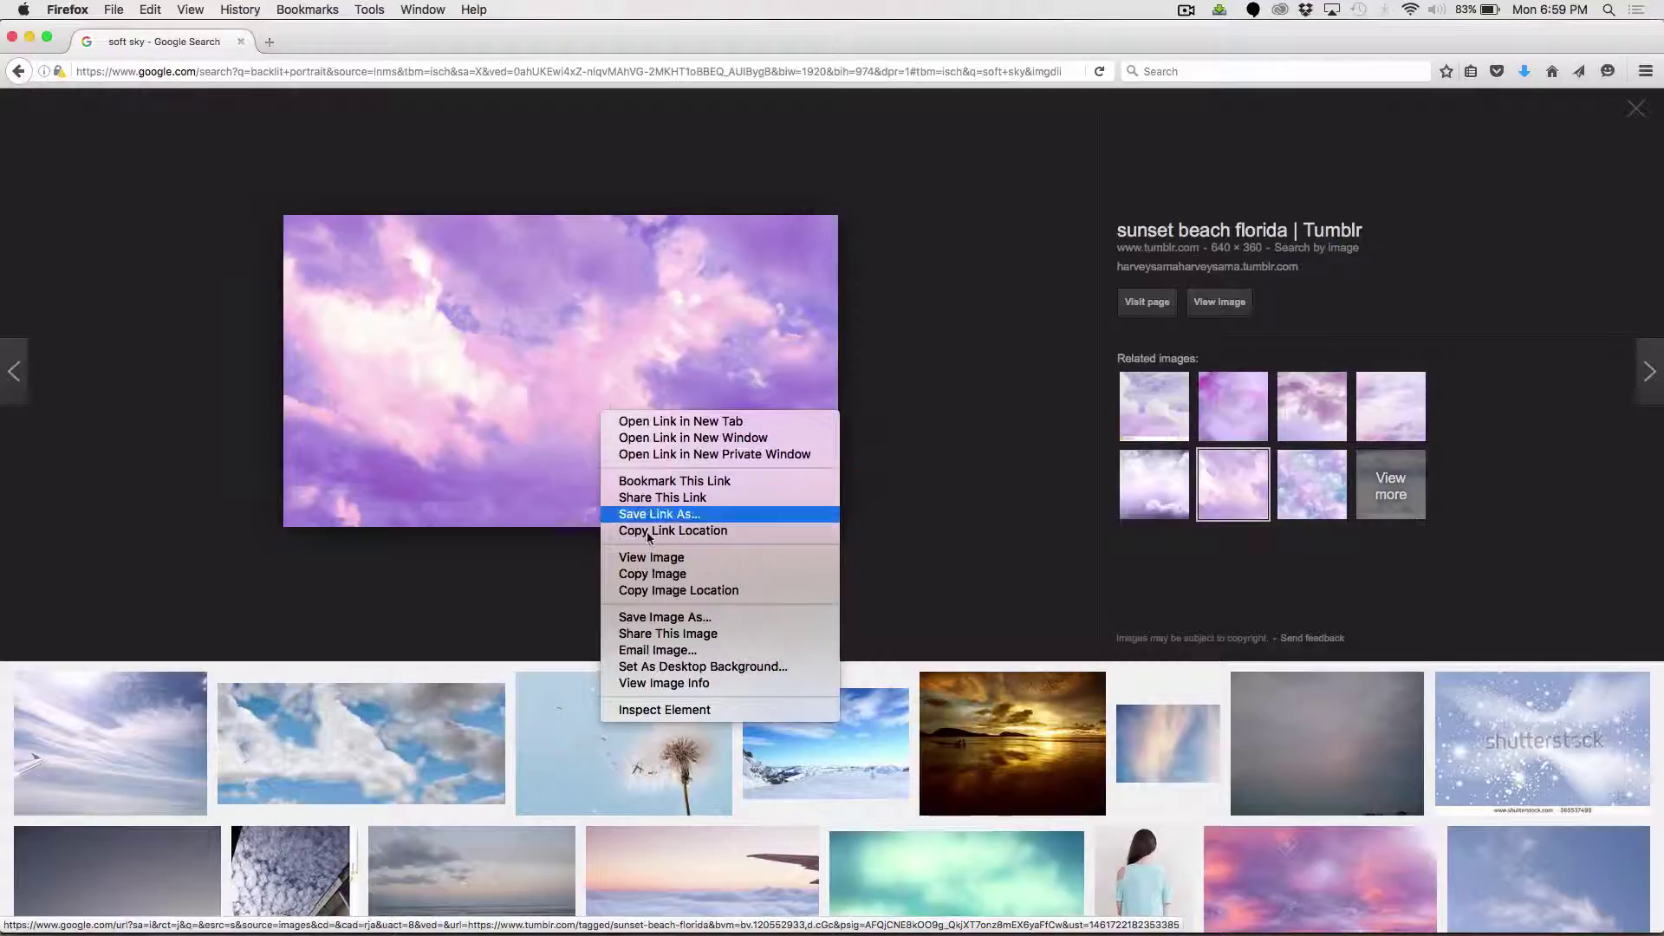
click(659, 575)
key(super+Tab)
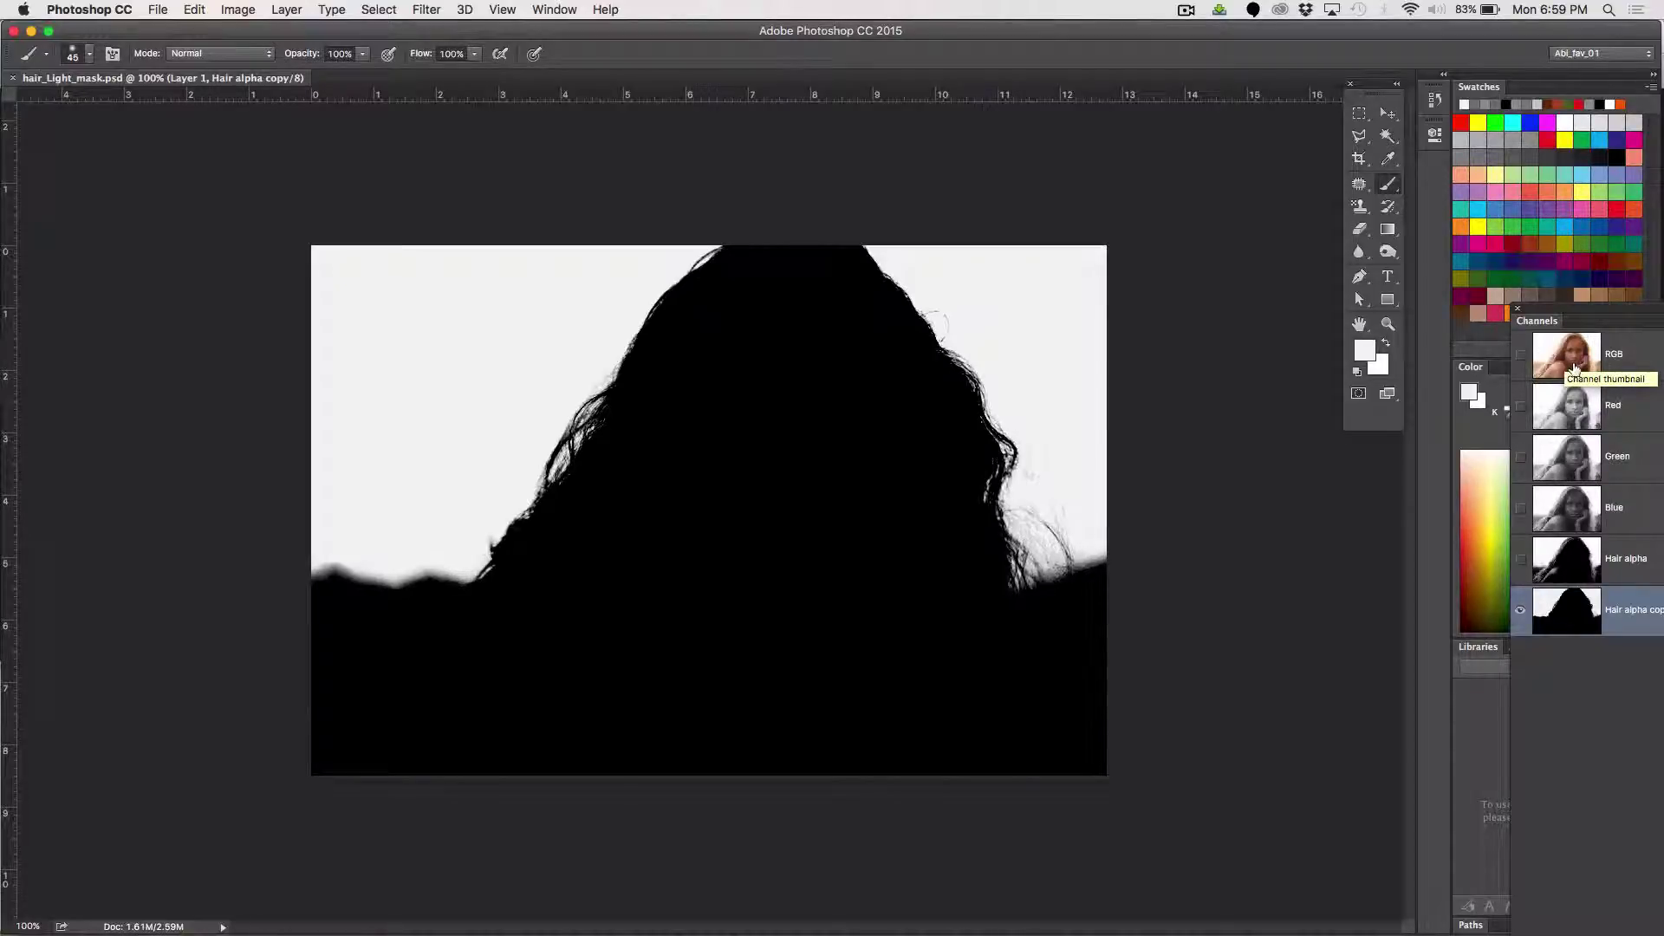
Activate the RGB composite channel of hair_Light_mask.psd and show the document's layers
click(1565, 359)
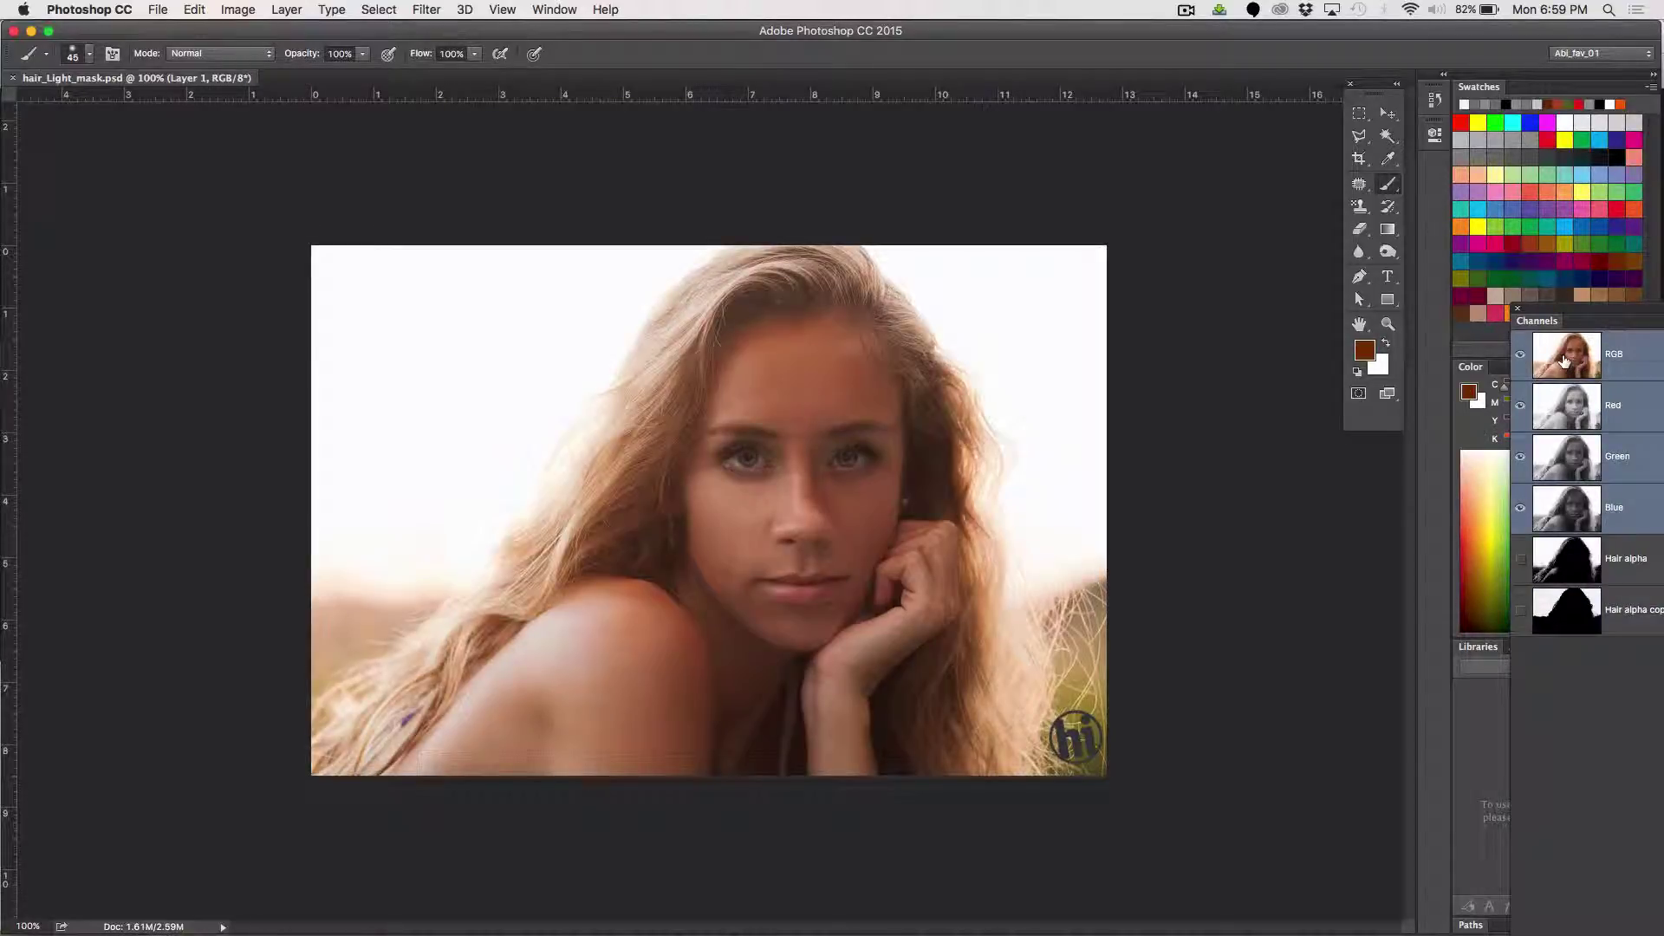
click(553, 9)
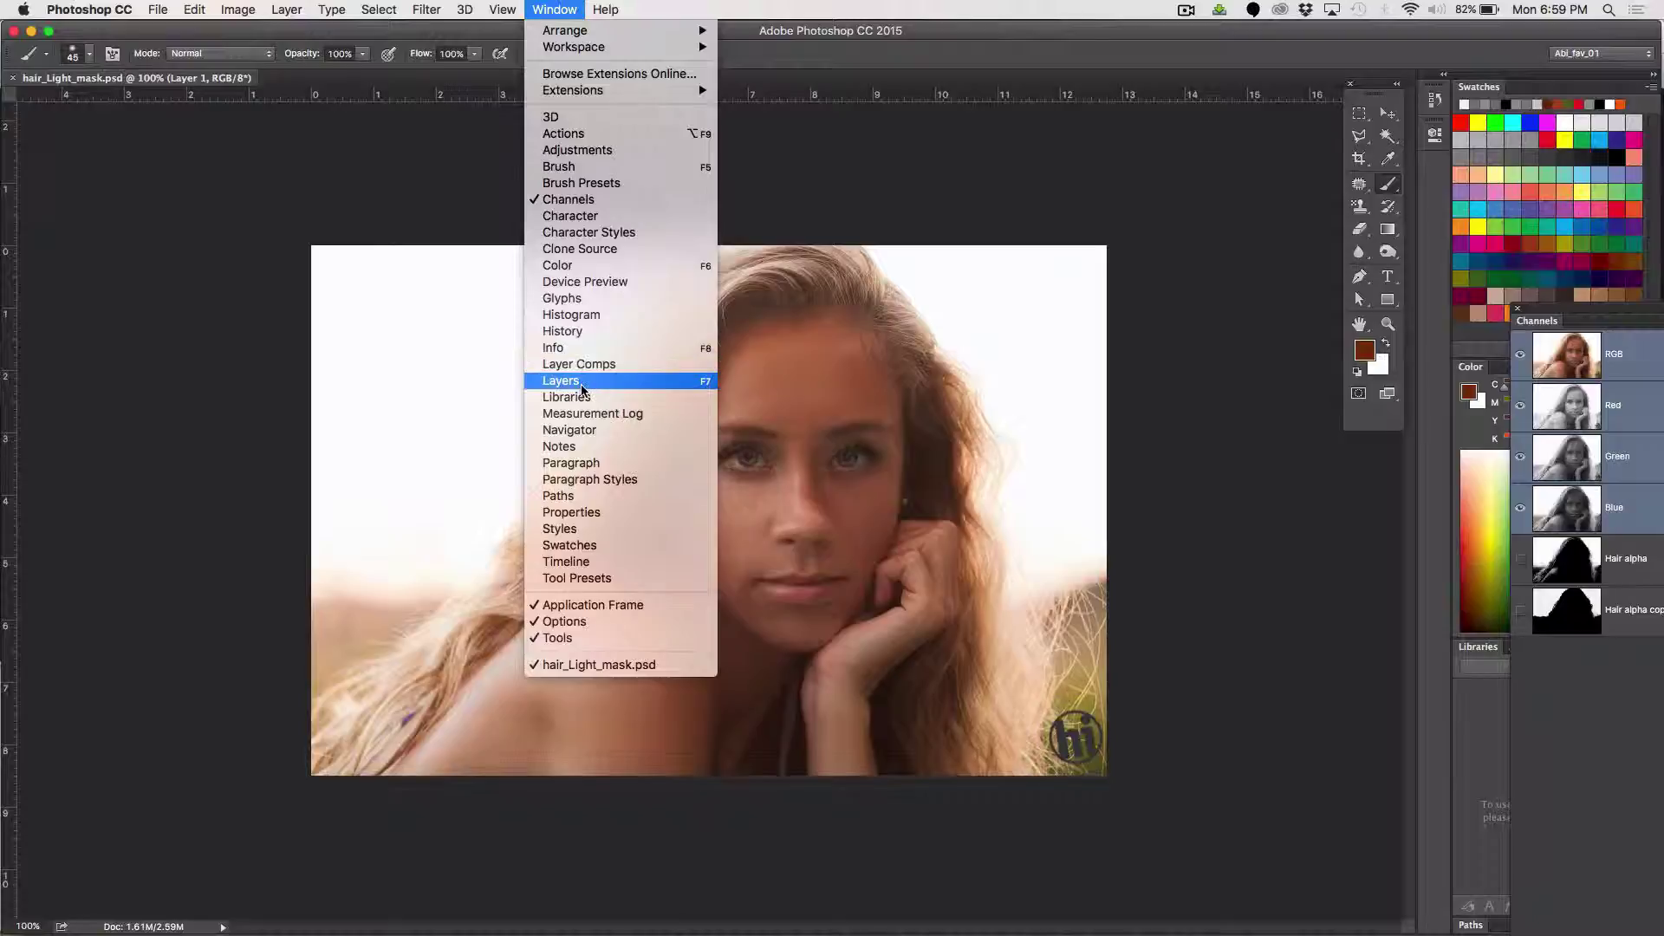
click(582, 381)
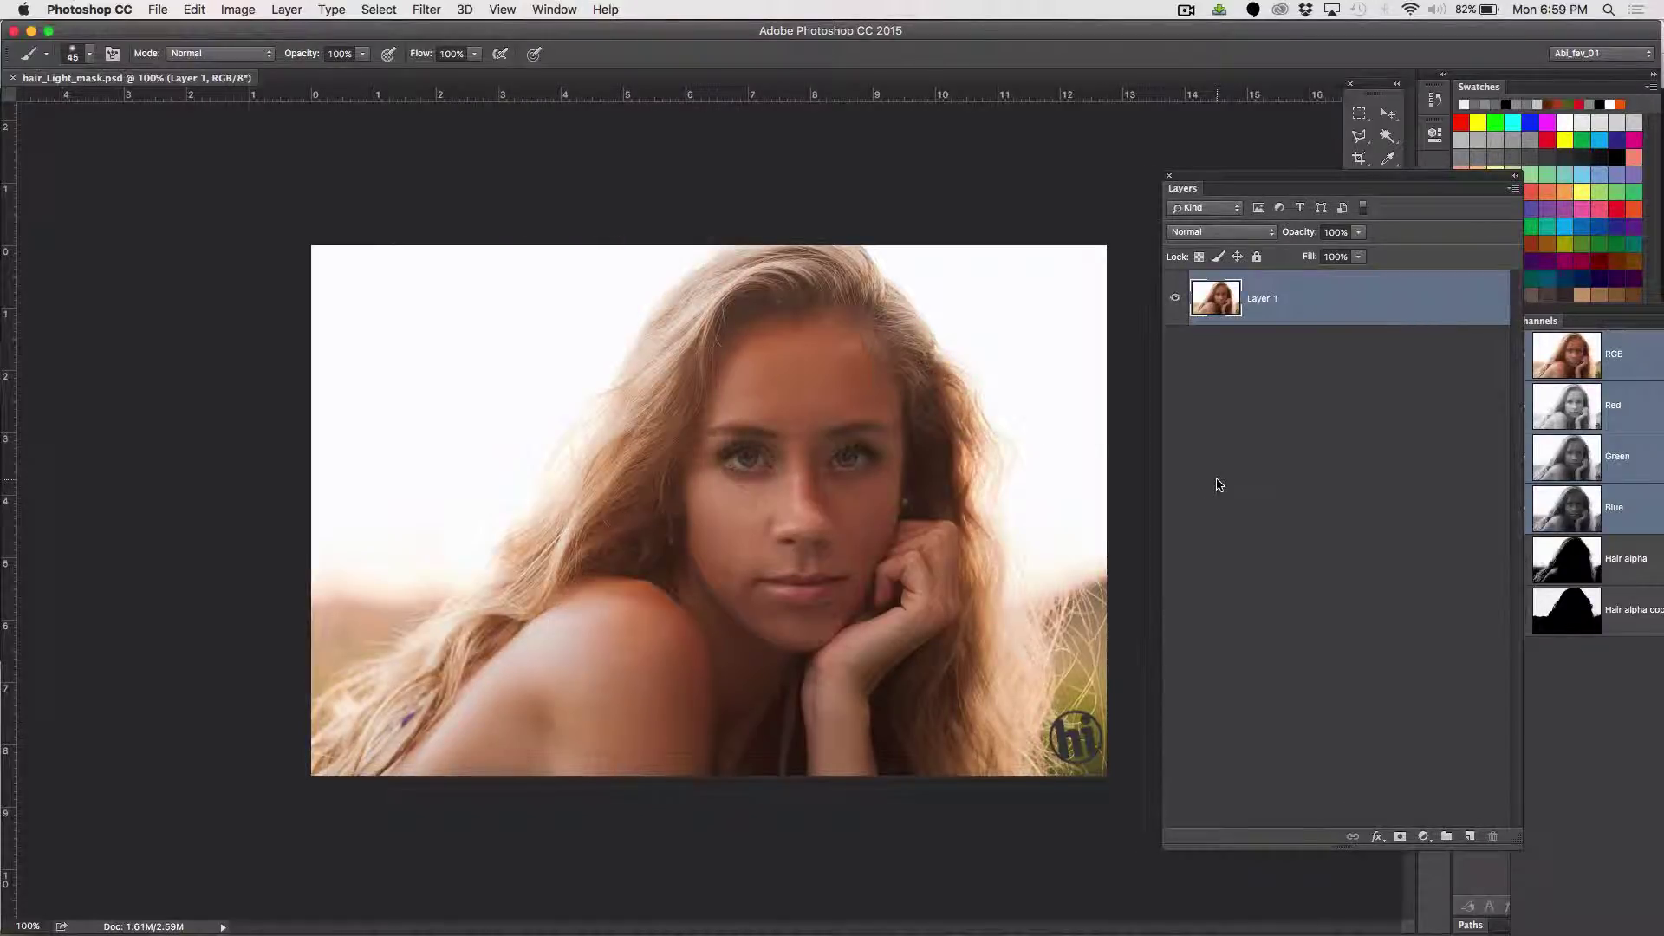
Paste the purple sky as a new layer above the portrait, align it to the canvas's upper-left corner and stretch it to full canvas width
key(super+v)
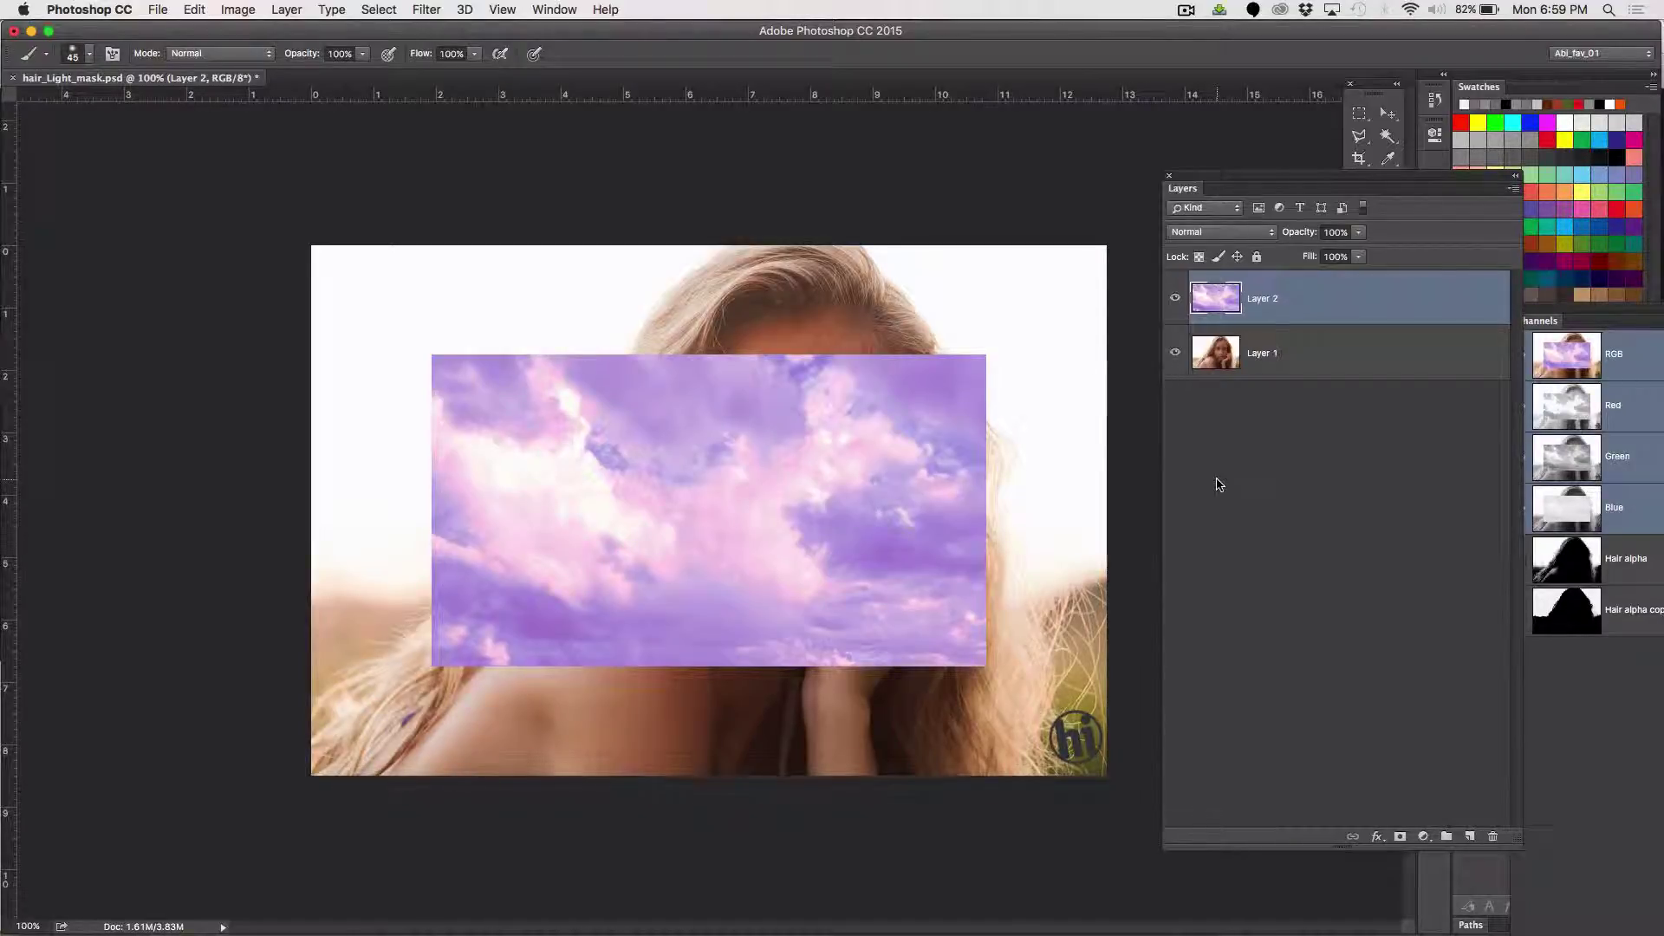
key(super+t)
drag(570, 456, 454, 352)
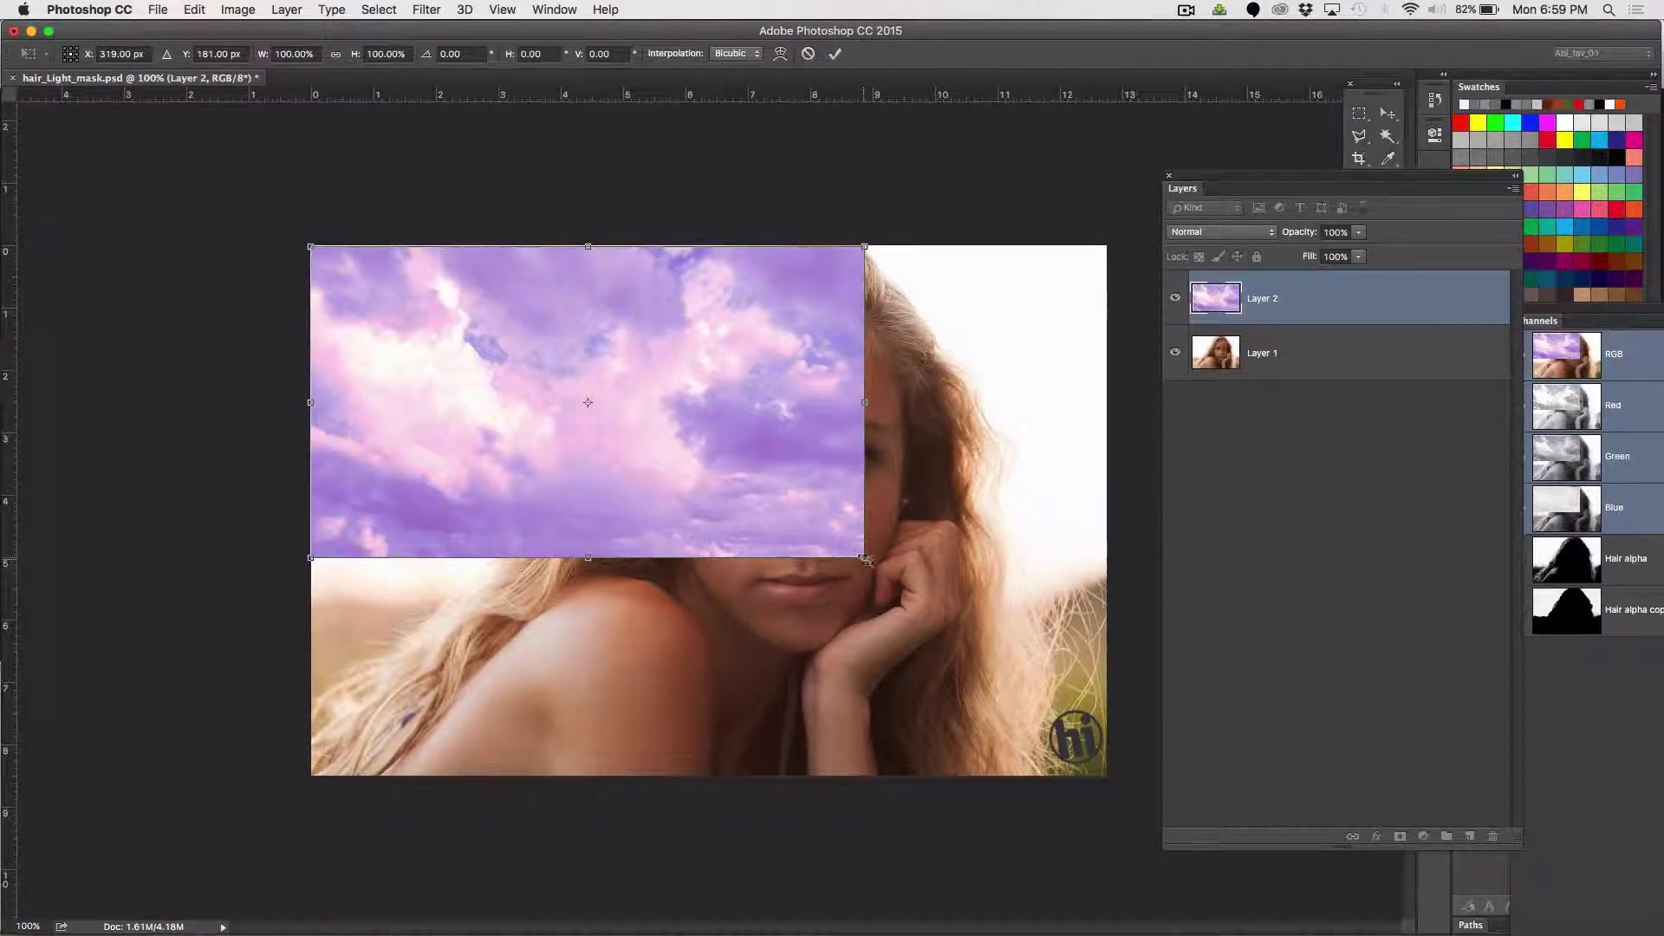
mouse_move(866, 558)
mouse_down()
mouse_move(1008, 585)
mouse_move(1100, 622)
mouse_move(1118, 651)
mouse_up()
key(Return)
key(b)
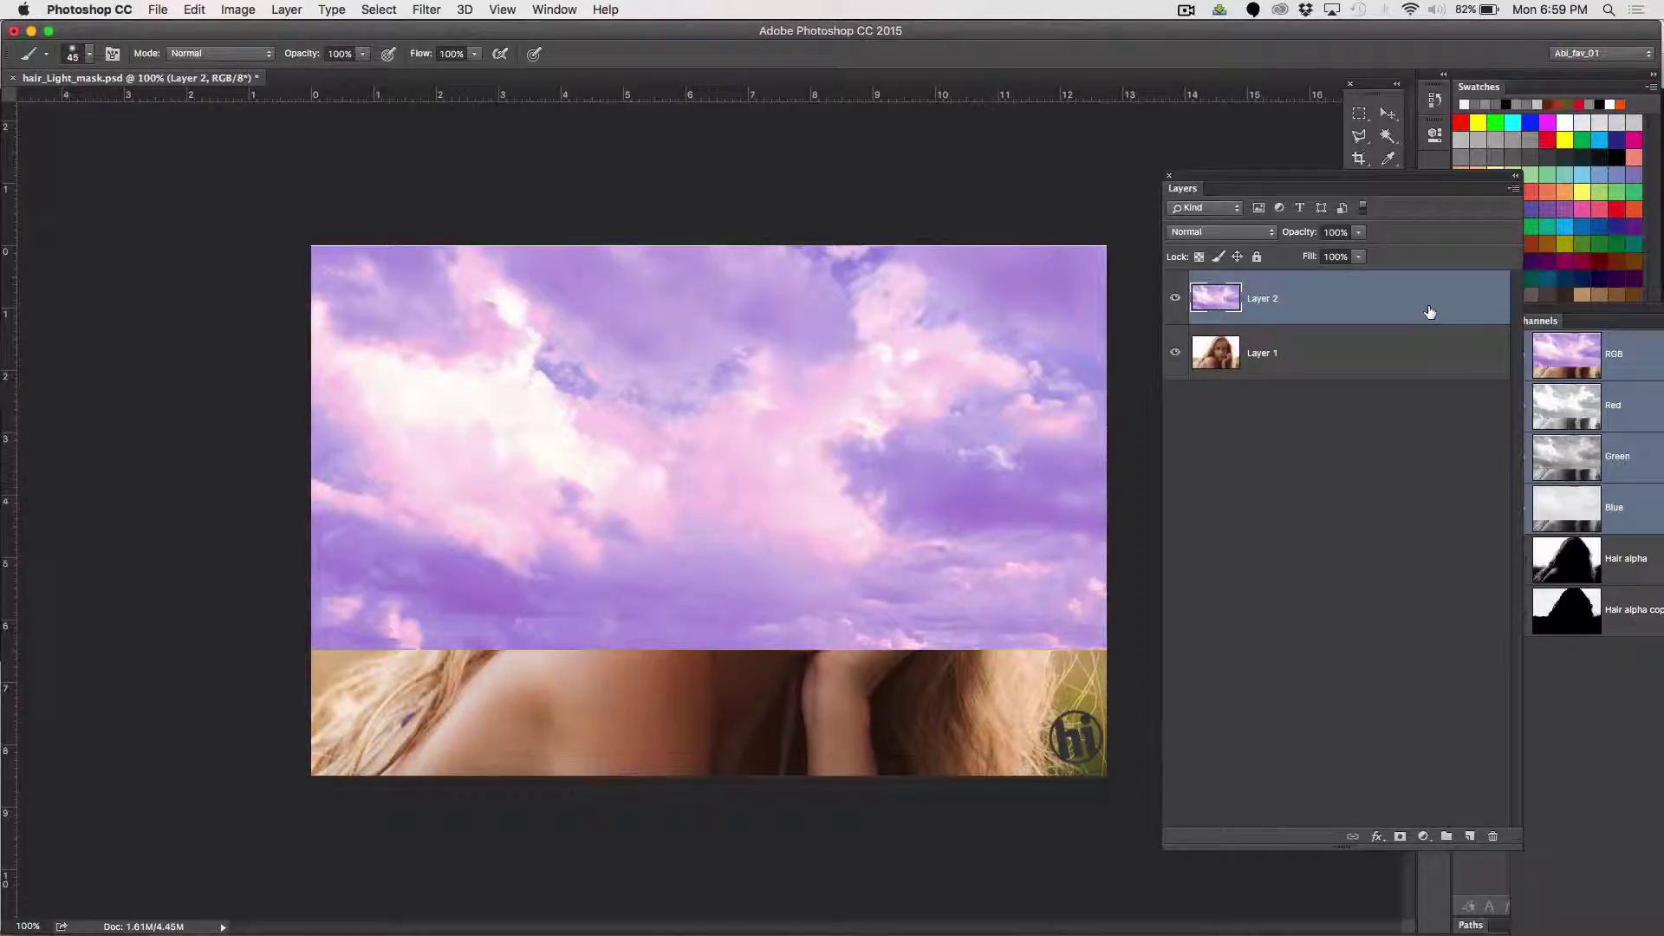
Try Colorize at saturation 77 on the purple sky layer, but apply Hue/Saturation uncolorized with hue +29
key(super+u)
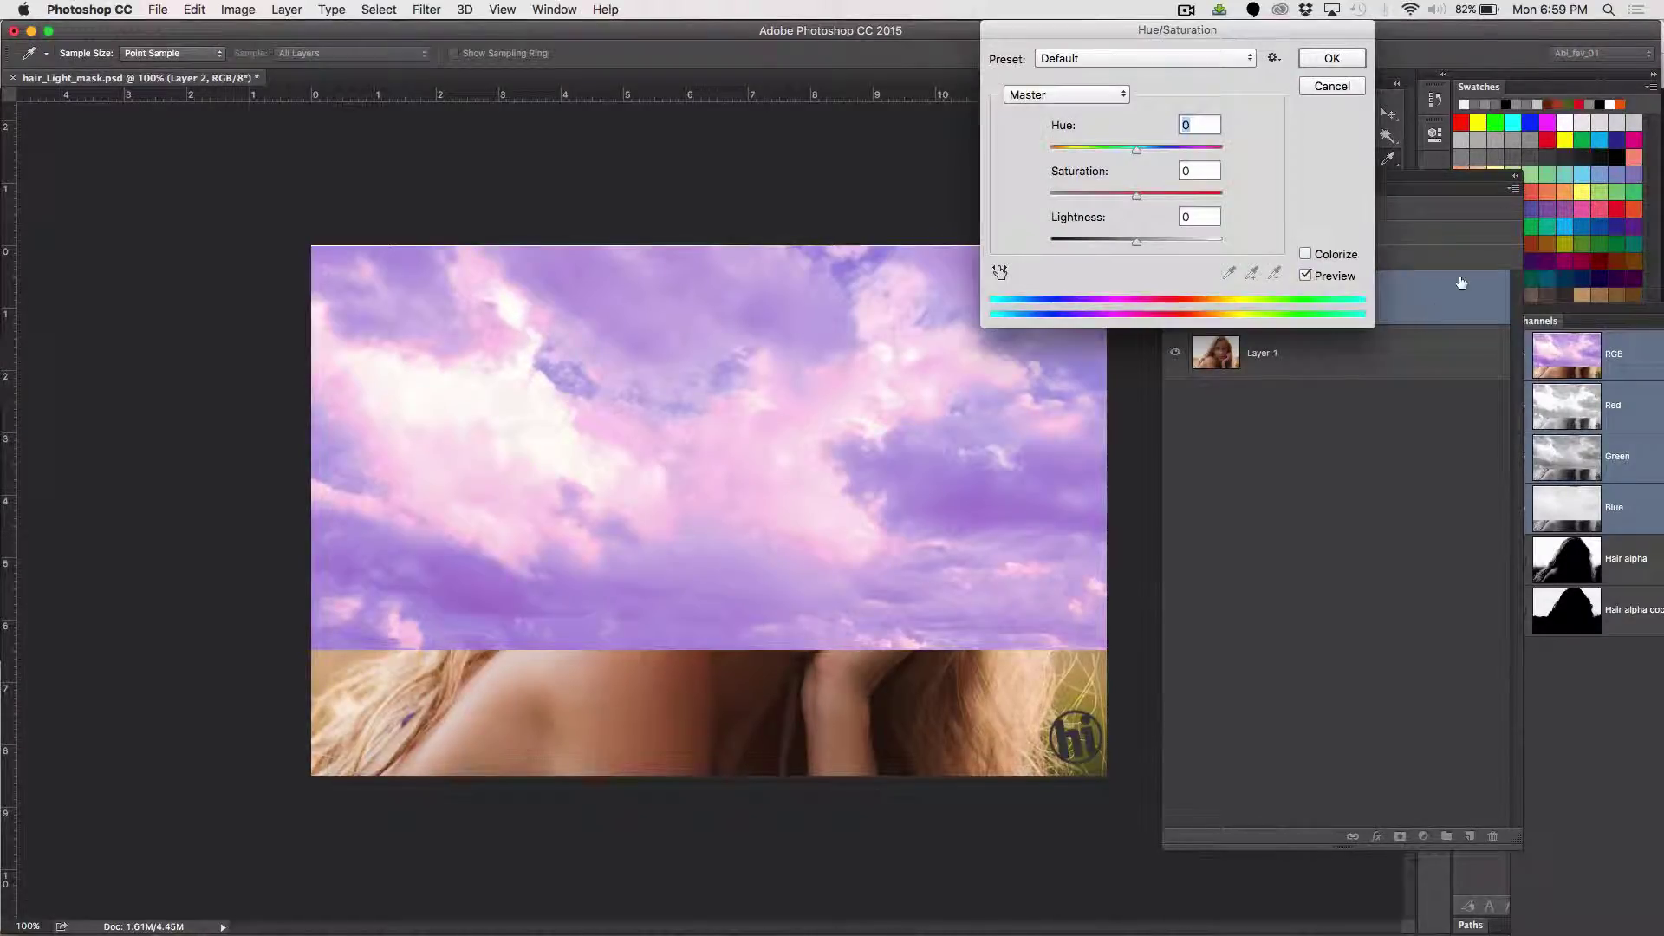
mouse_move(1136, 149)
mouse_down()
mouse_move(1205, 153)
mouse_move(1029, 159)
mouse_move(1151, 161)
mouse_up()
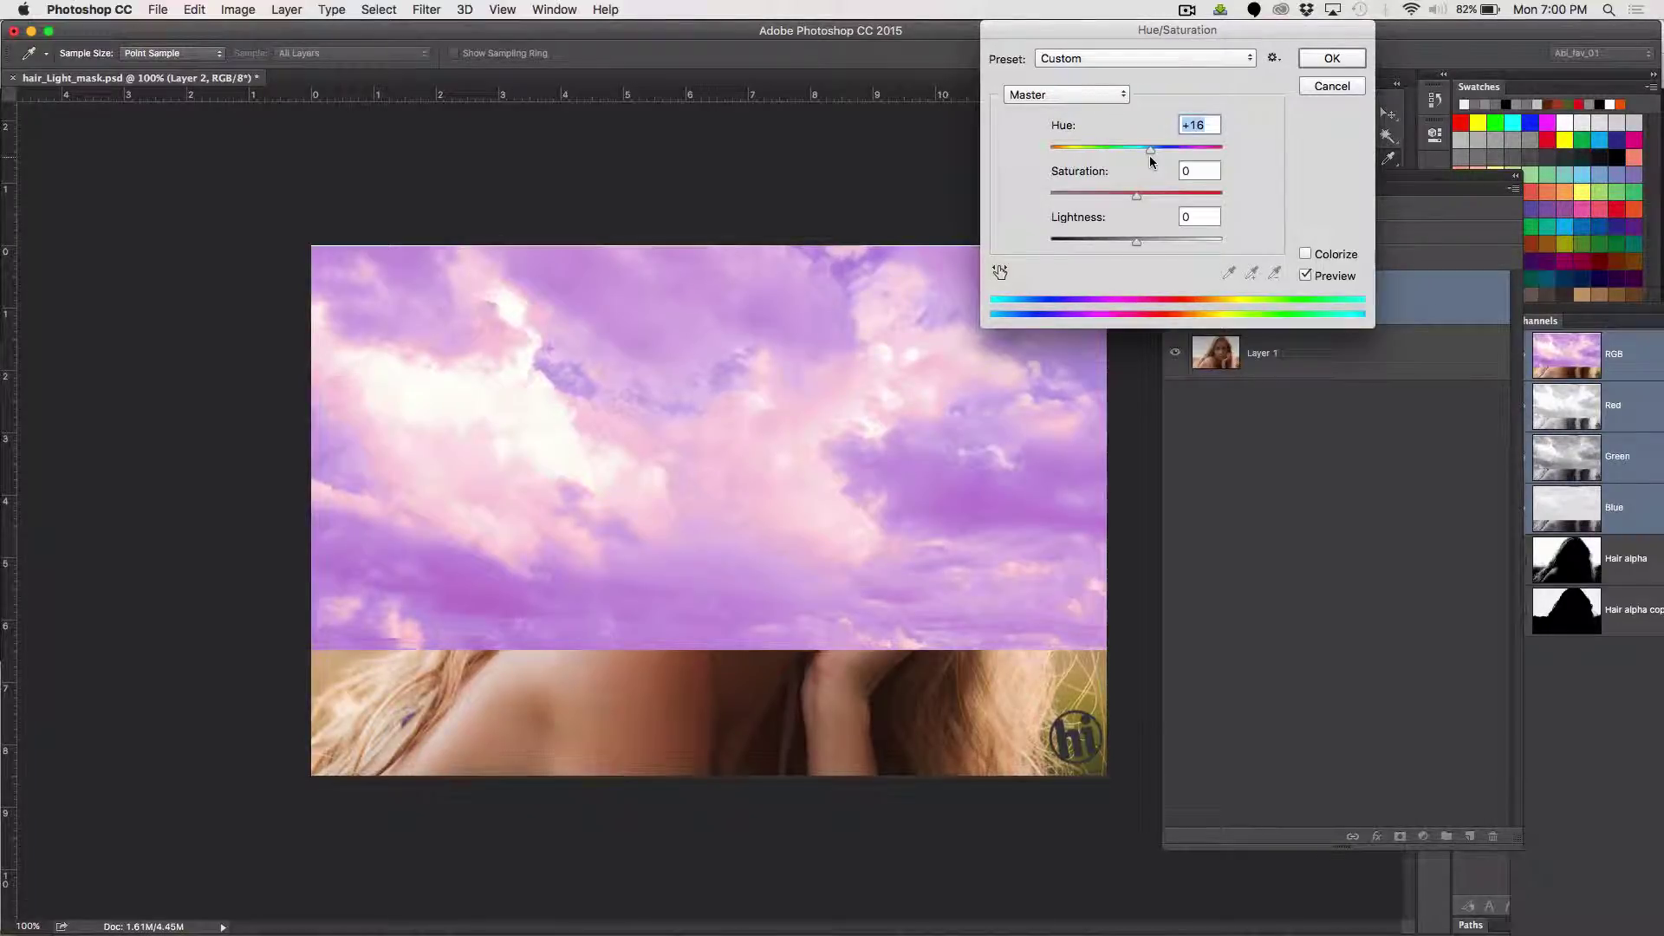
click(1304, 254)
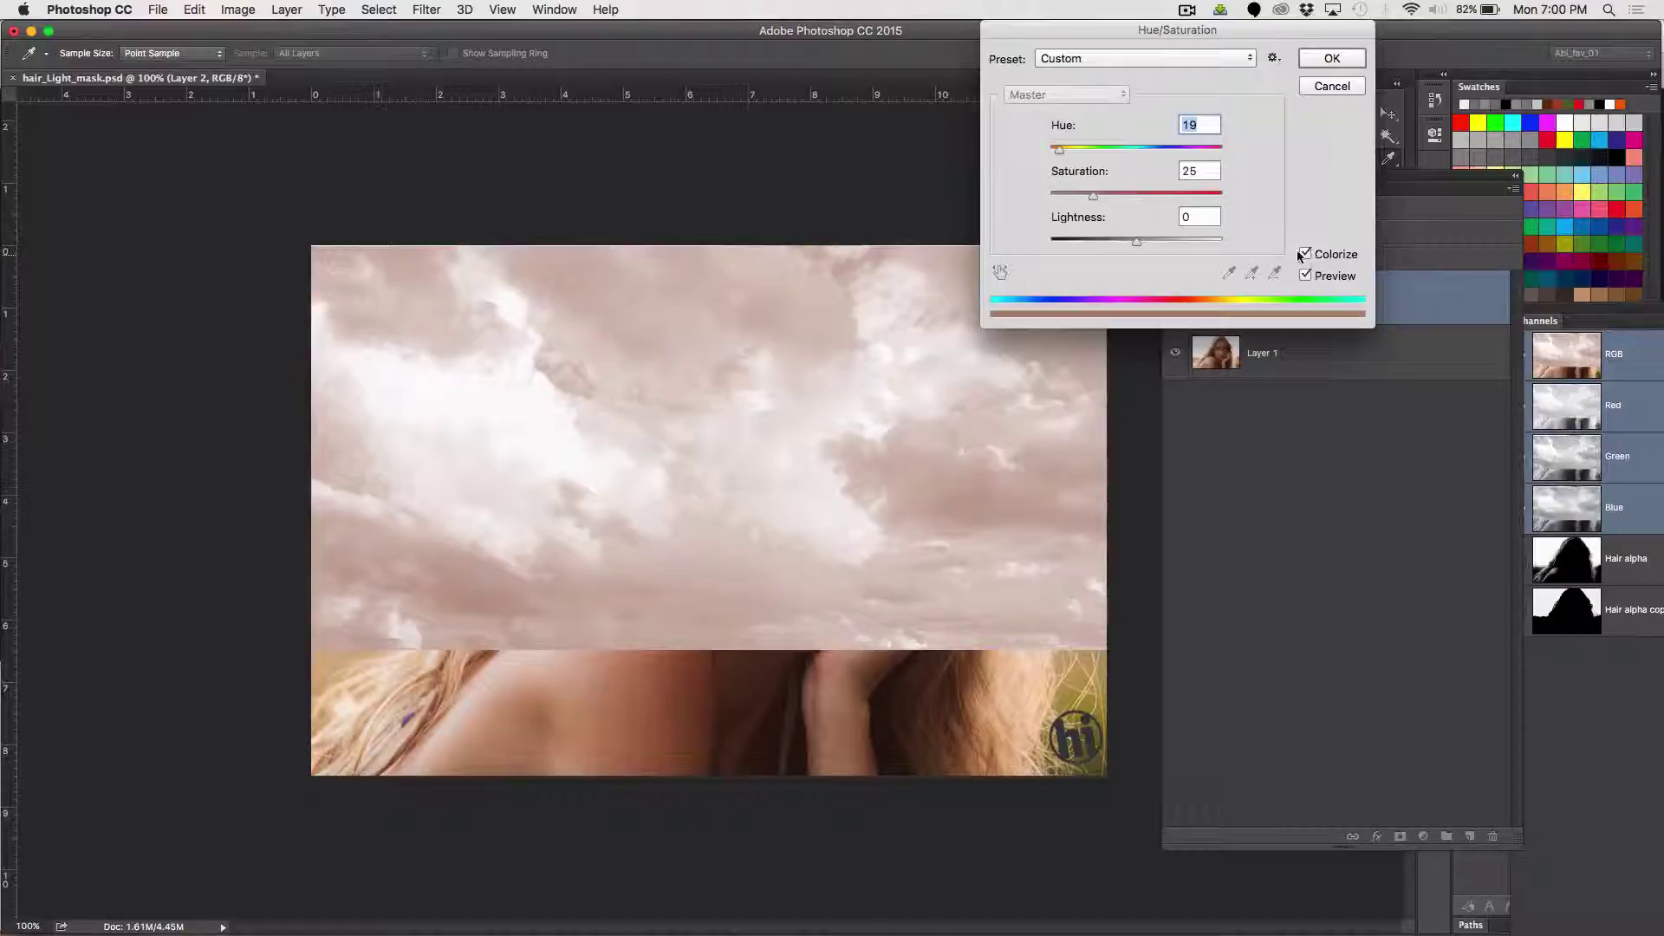
click(1182, 193)
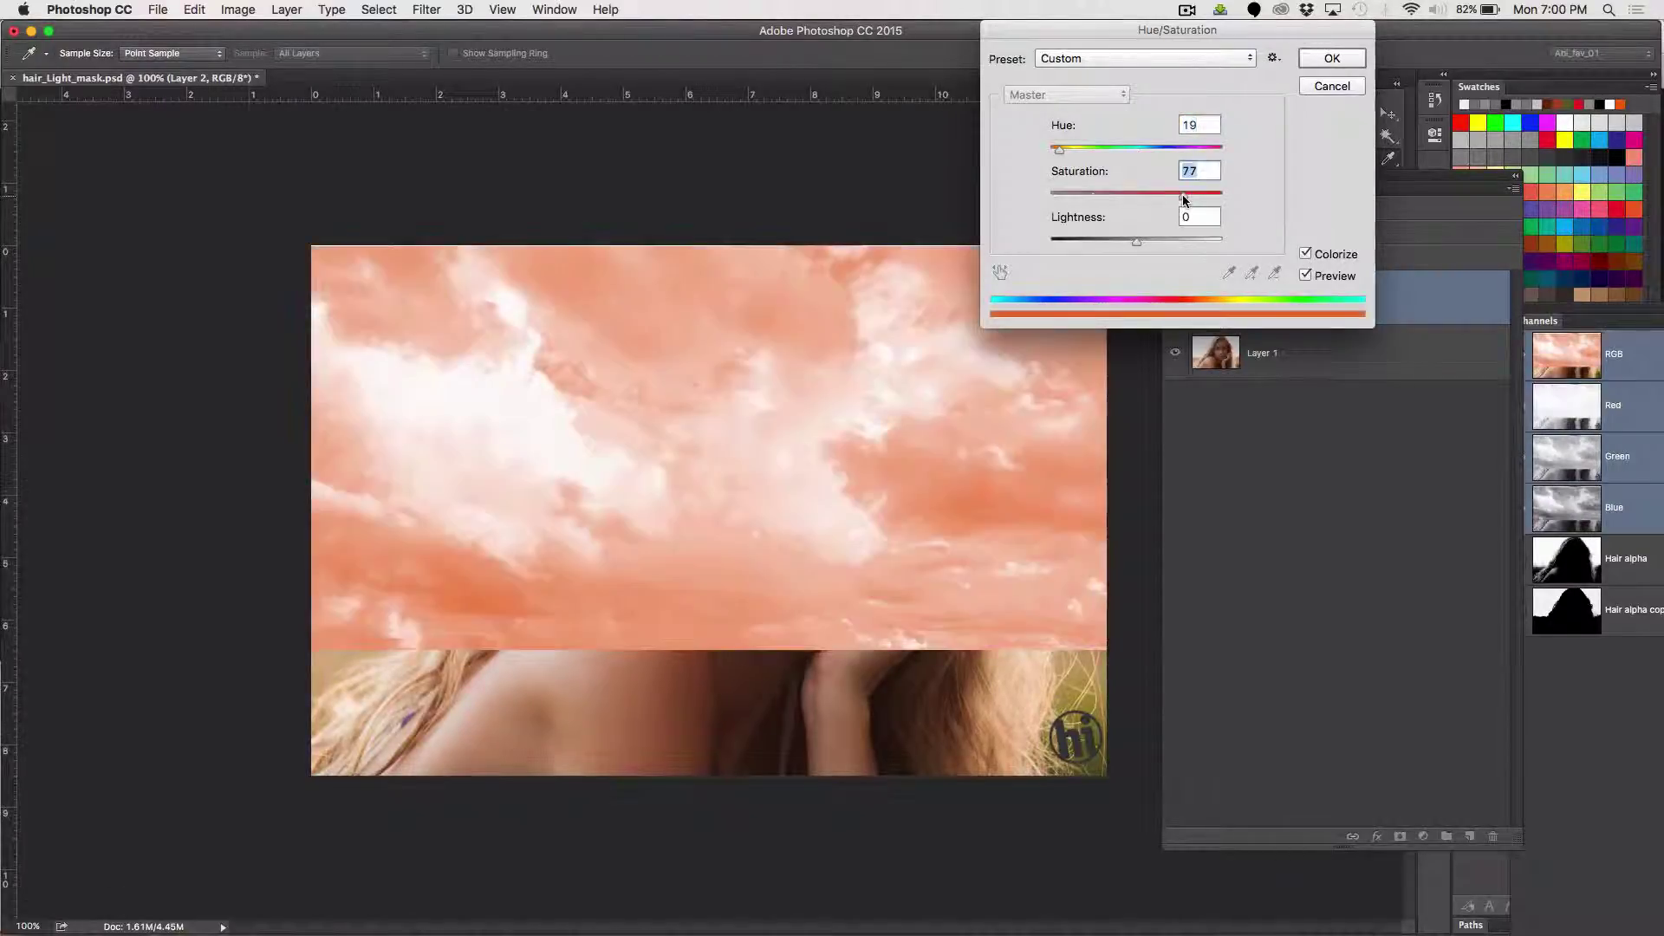
click(1305, 253)
mouse_move(1151, 149)
mouse_down()
mouse_move(1133, 149)
mouse_move(1224, 149)
mouse_move(1076, 159)
mouse_move(1161, 153)
mouse_up()
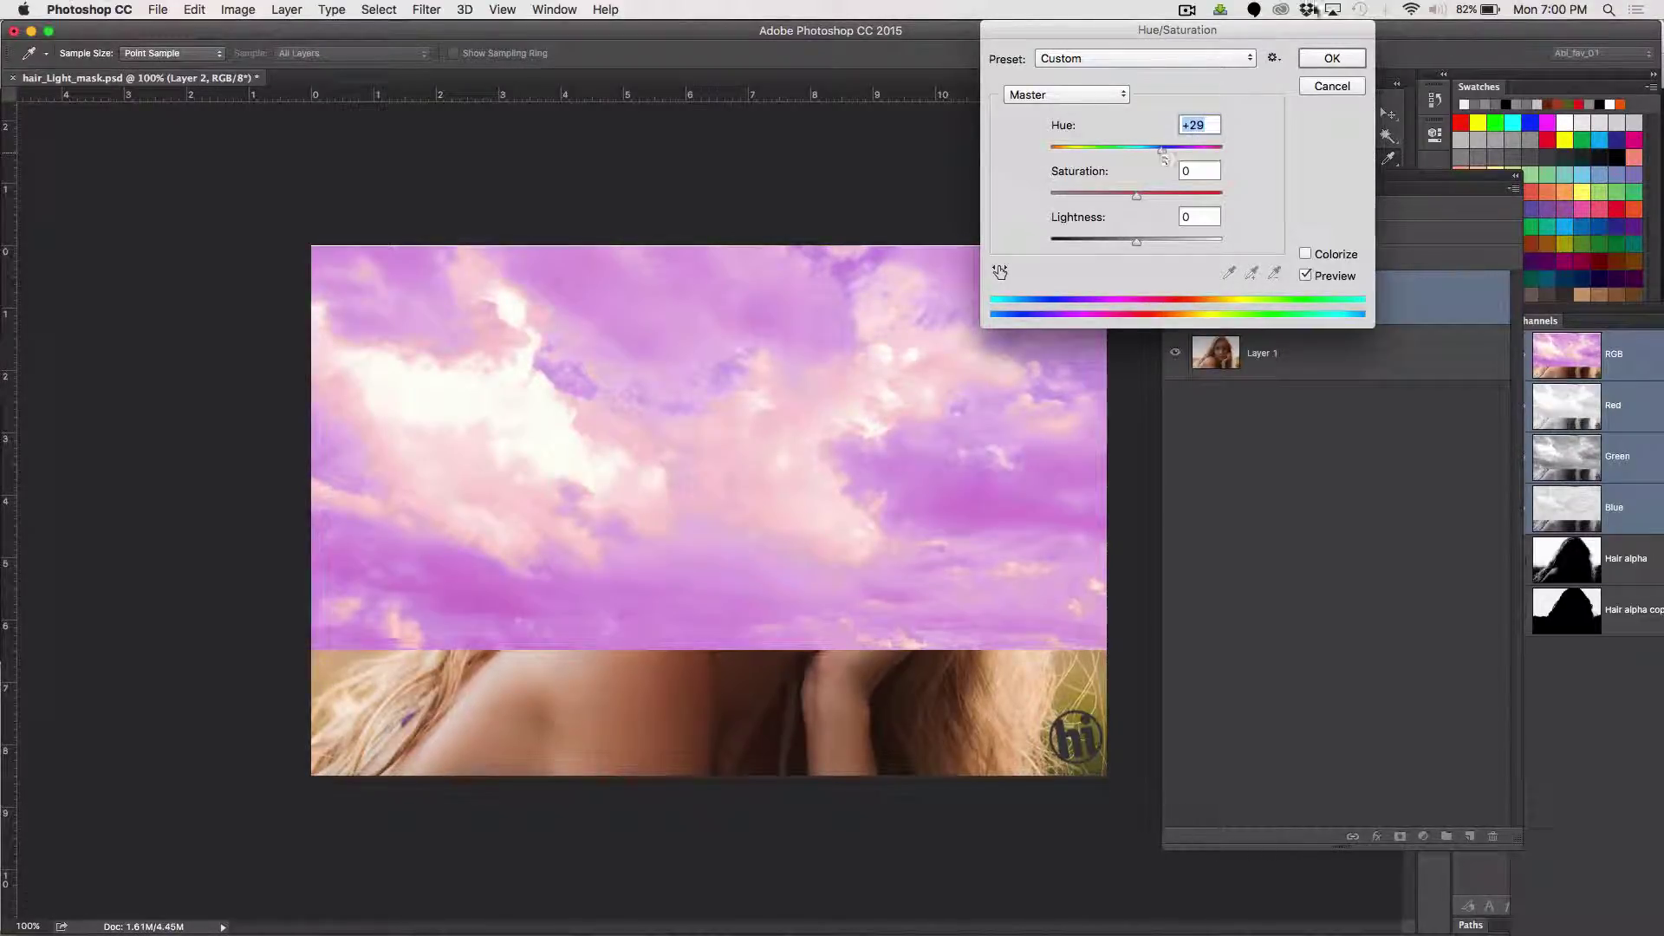
click(1331, 60)
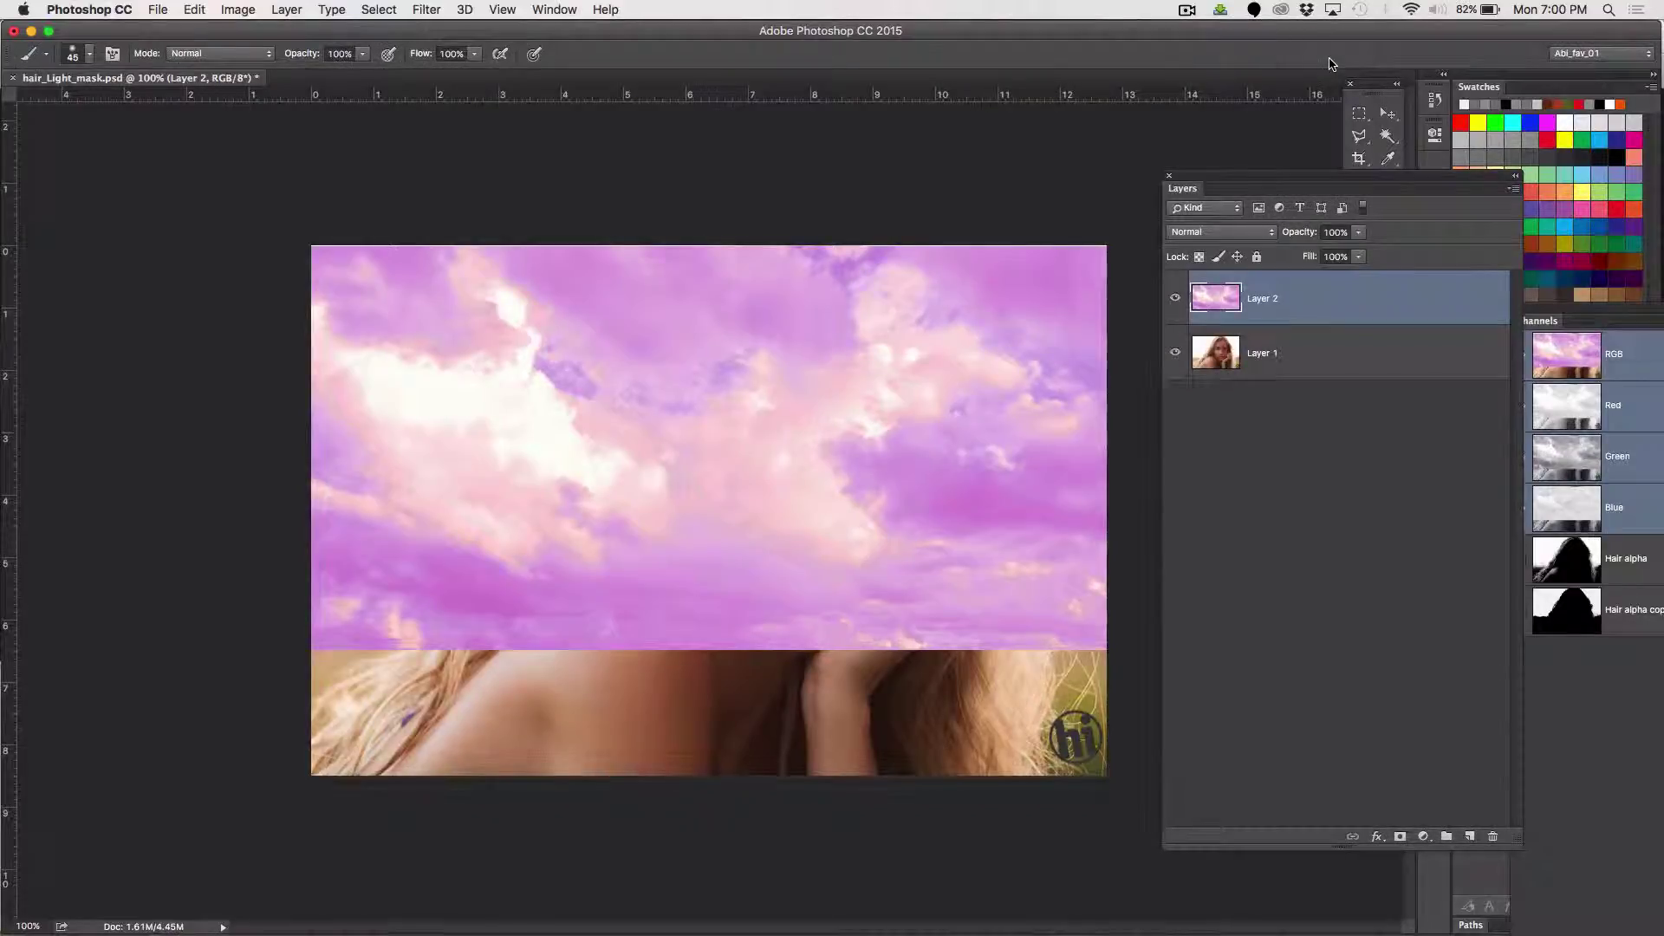
Switch to Firefox and browse the soft sky results and related sunset photos for a warmer orange background
key(super+Tab)
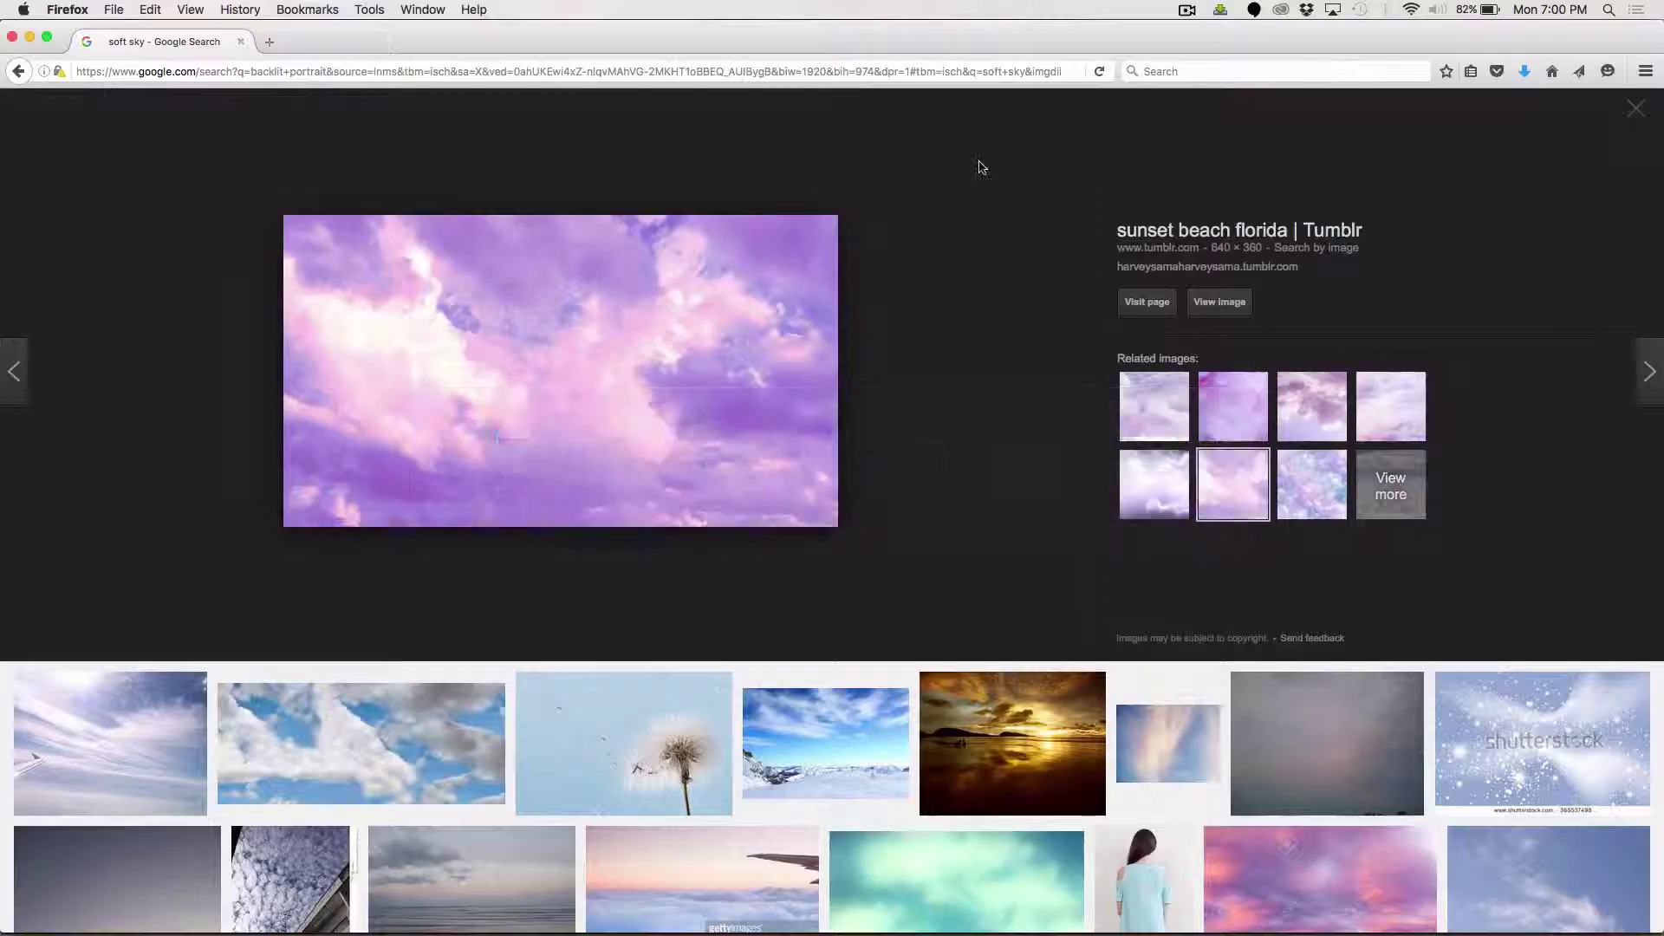
scroll(957, 408, down, 3)
scroll(958, 408, down, 15)
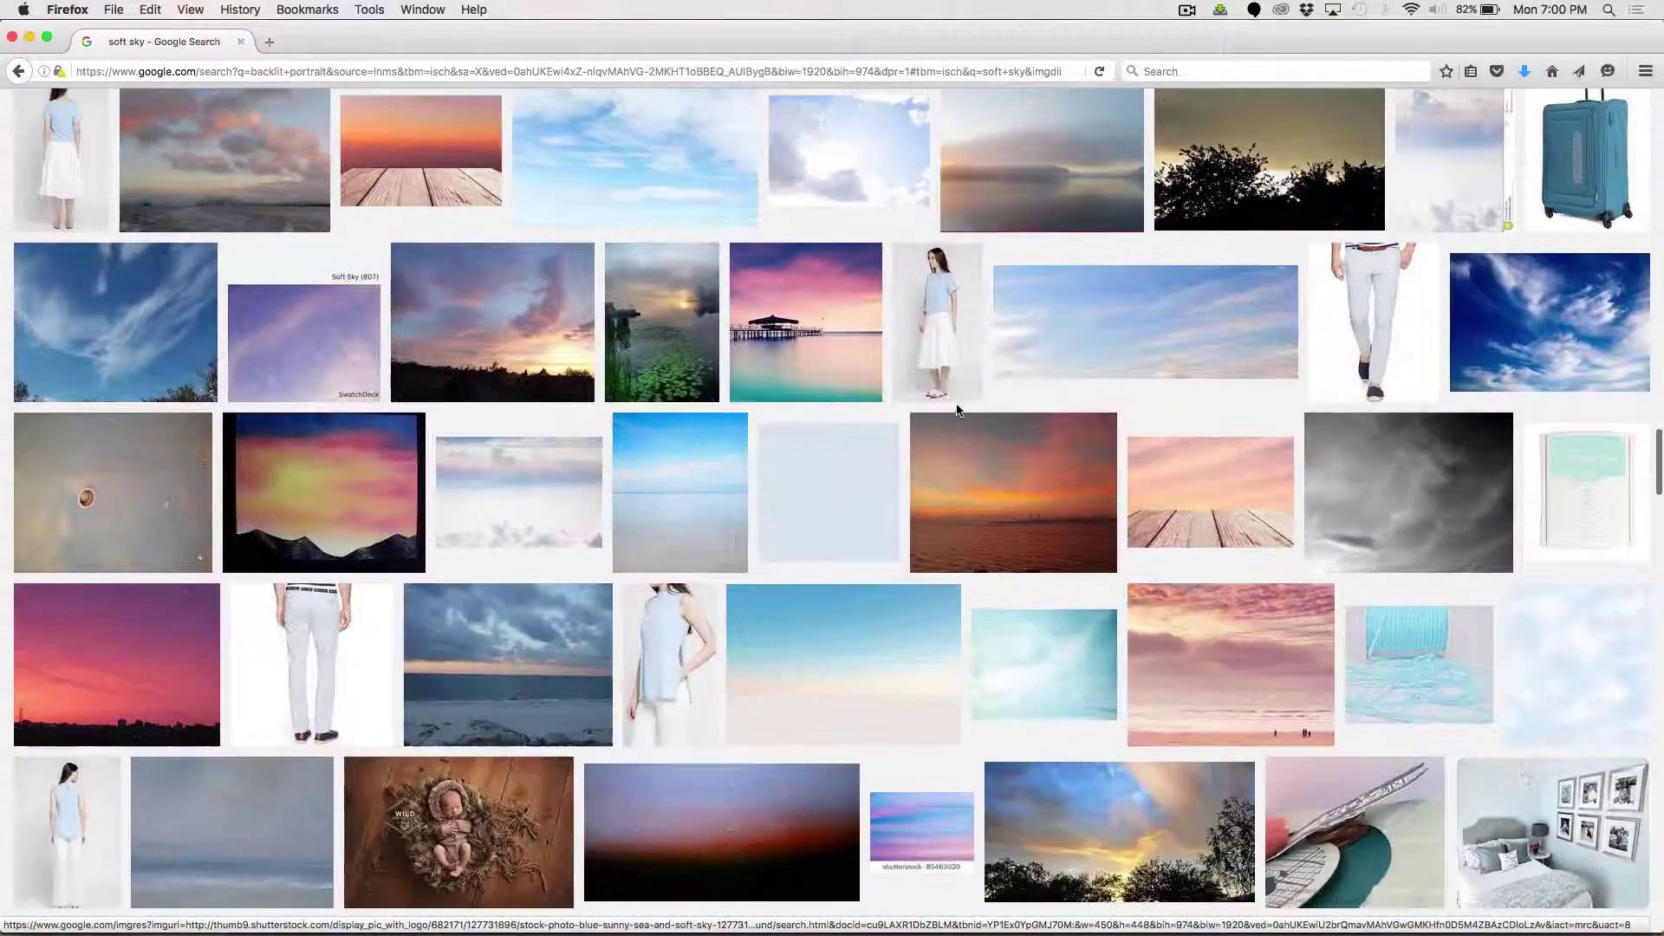
click(959, 425)
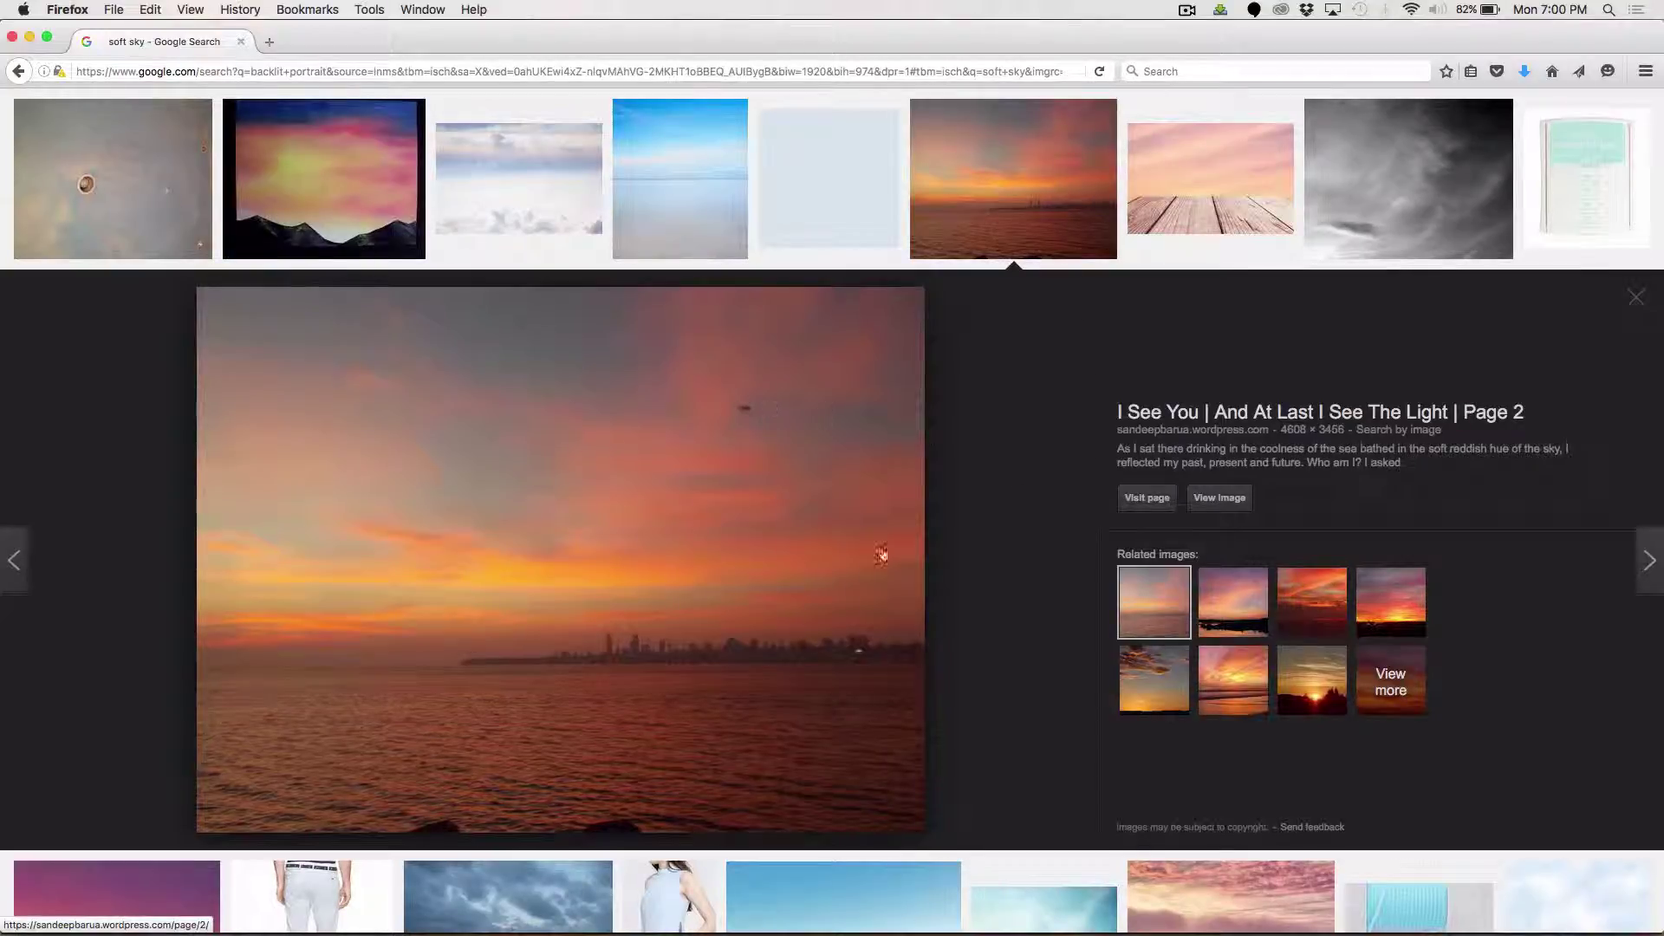
click(1257, 591)
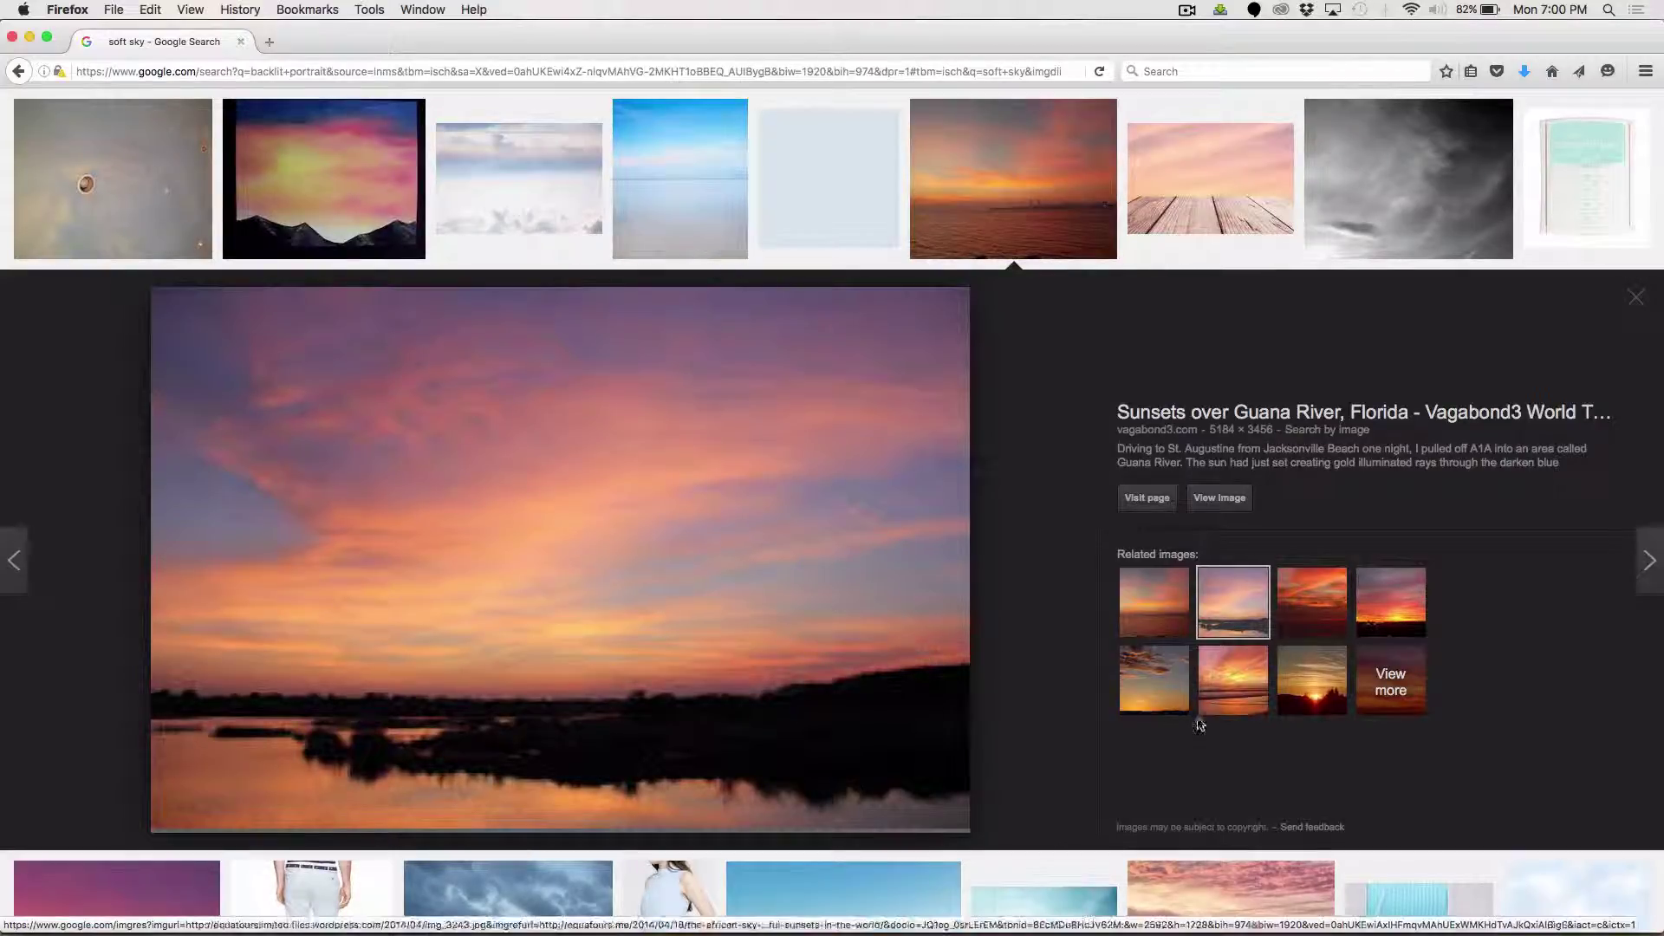
click(1306, 688)
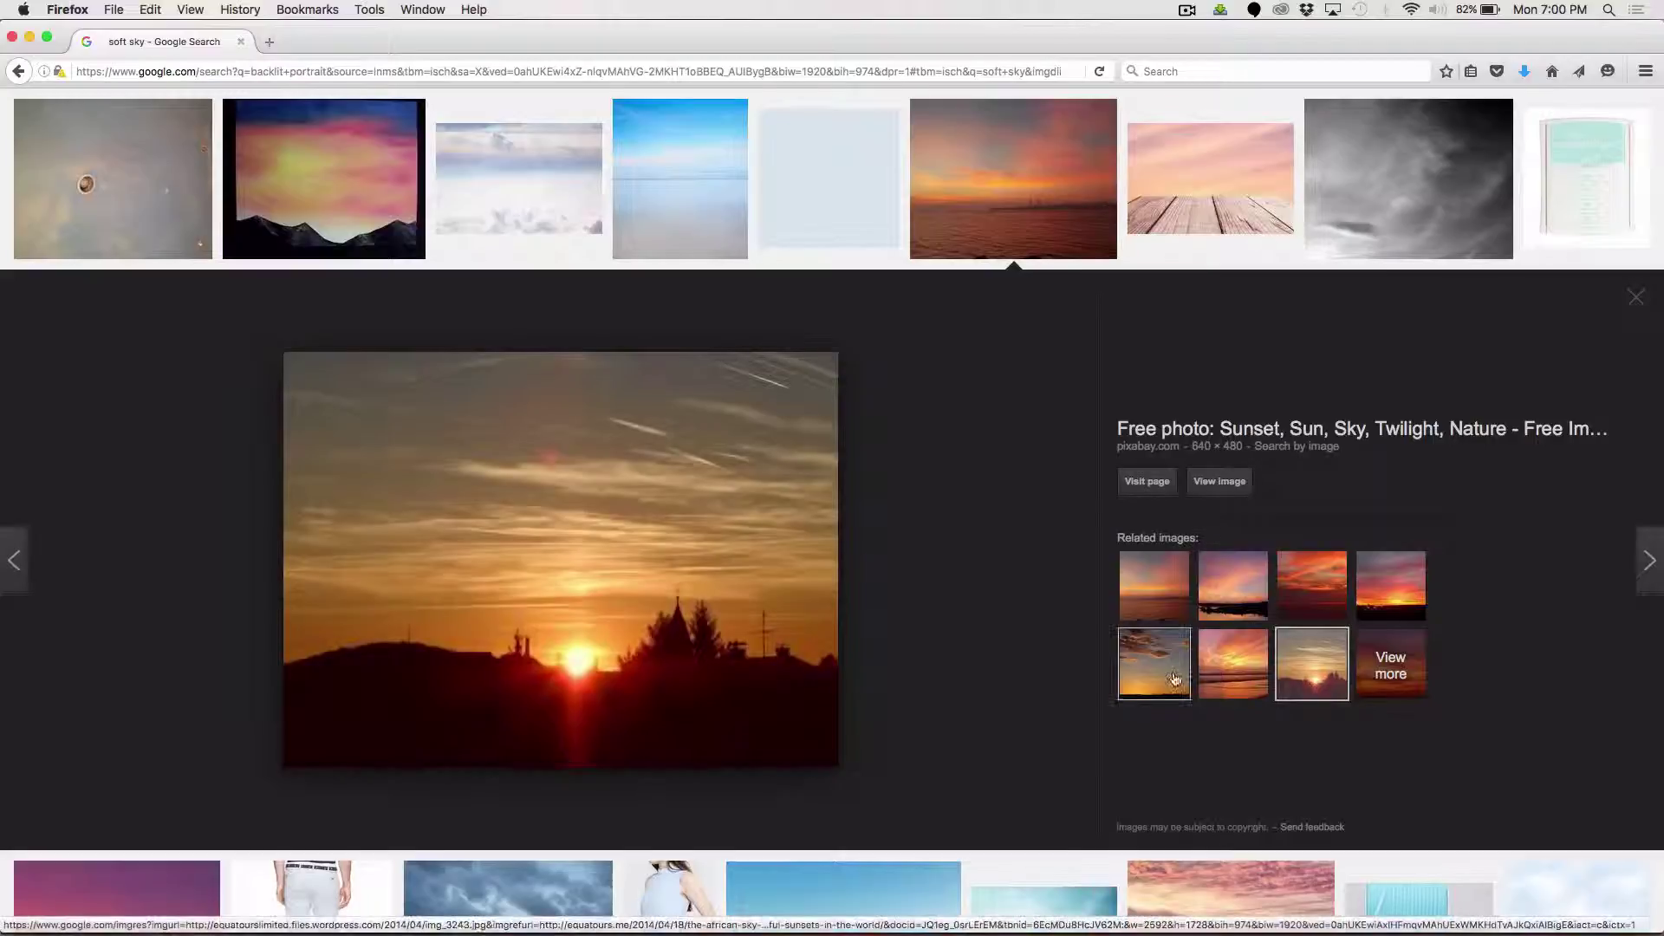
click(1165, 676)
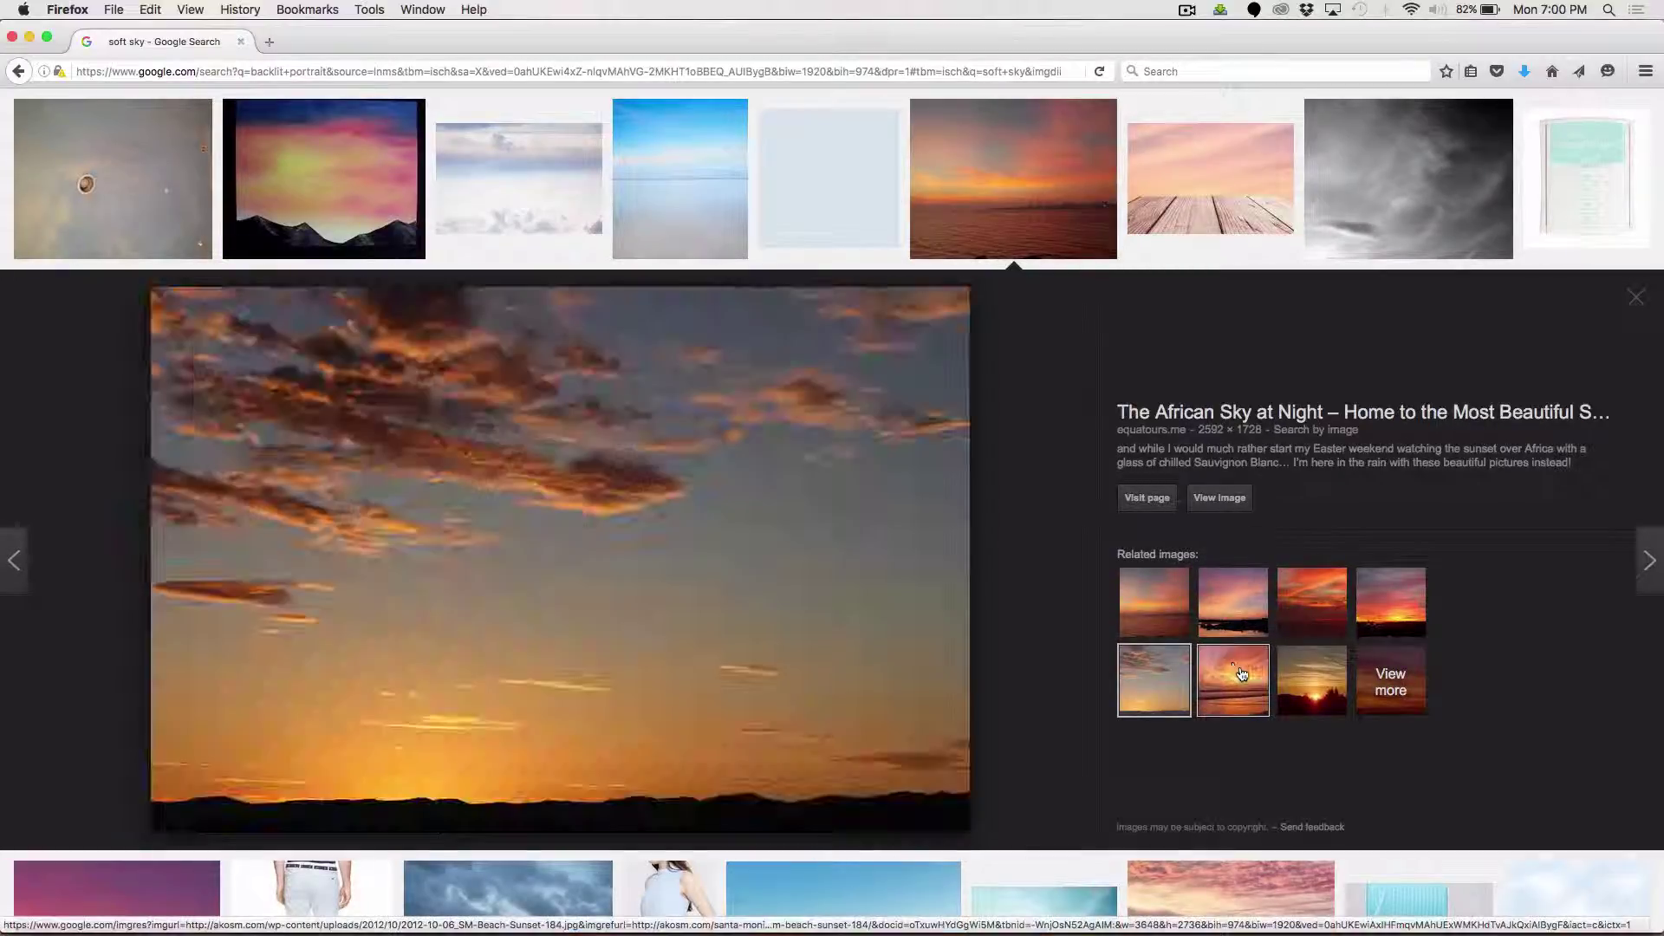
click(1241, 611)
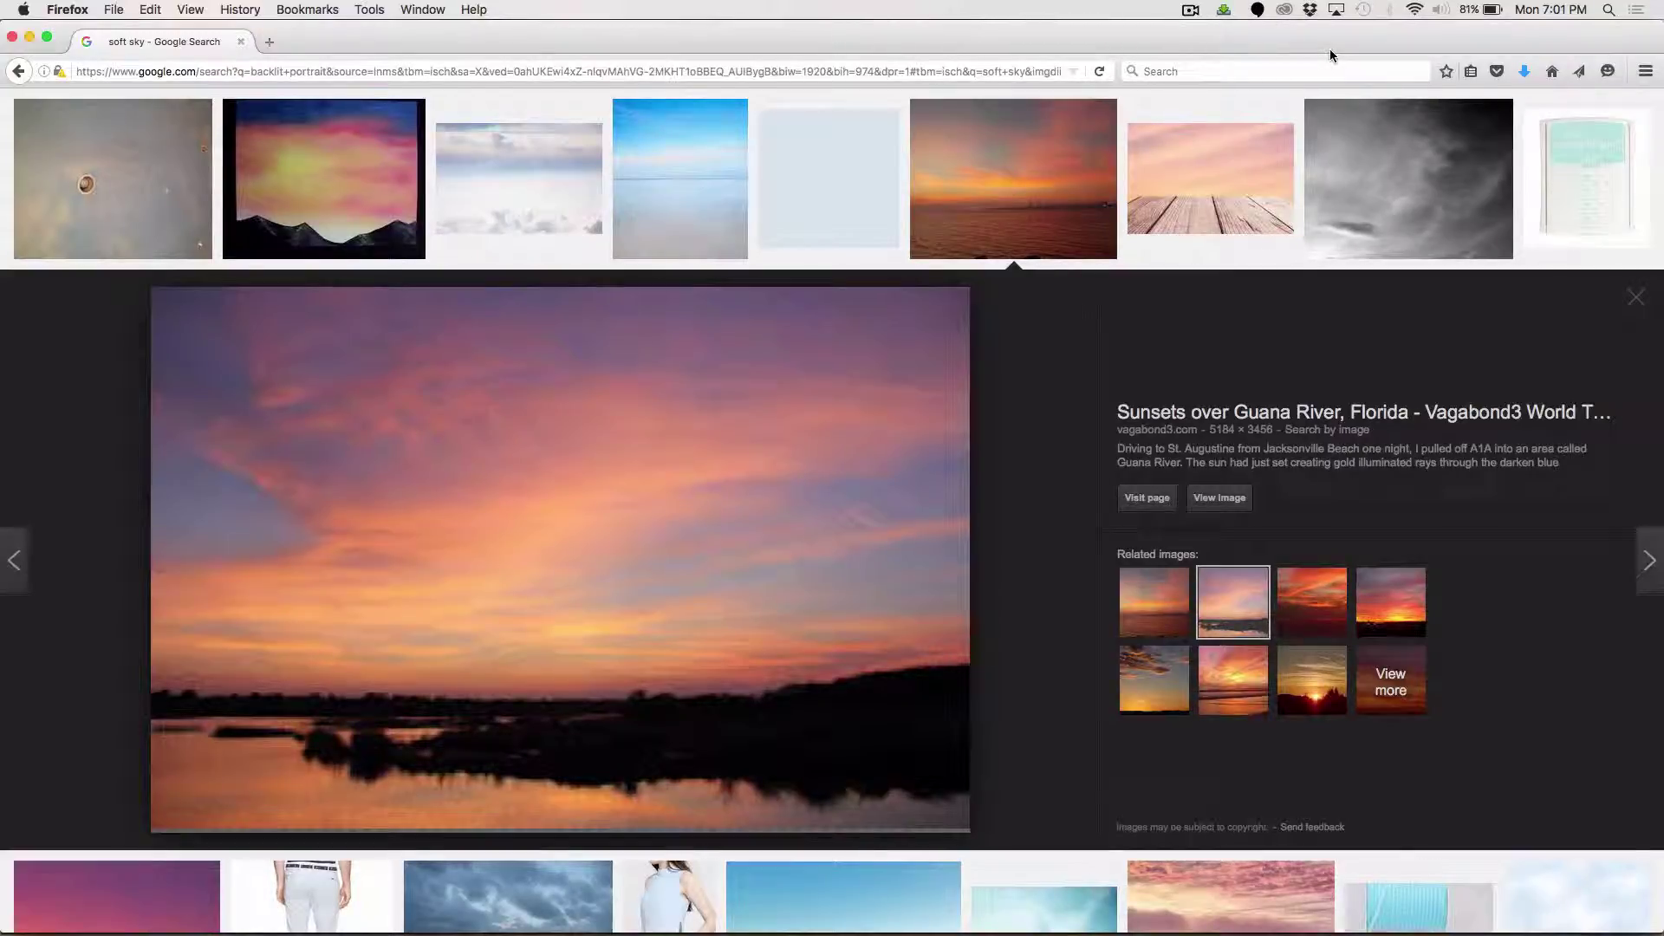
Return to Photoshop, add an empty layer, and delete both the purple sky layer and that empty layer
key(super+Tab)
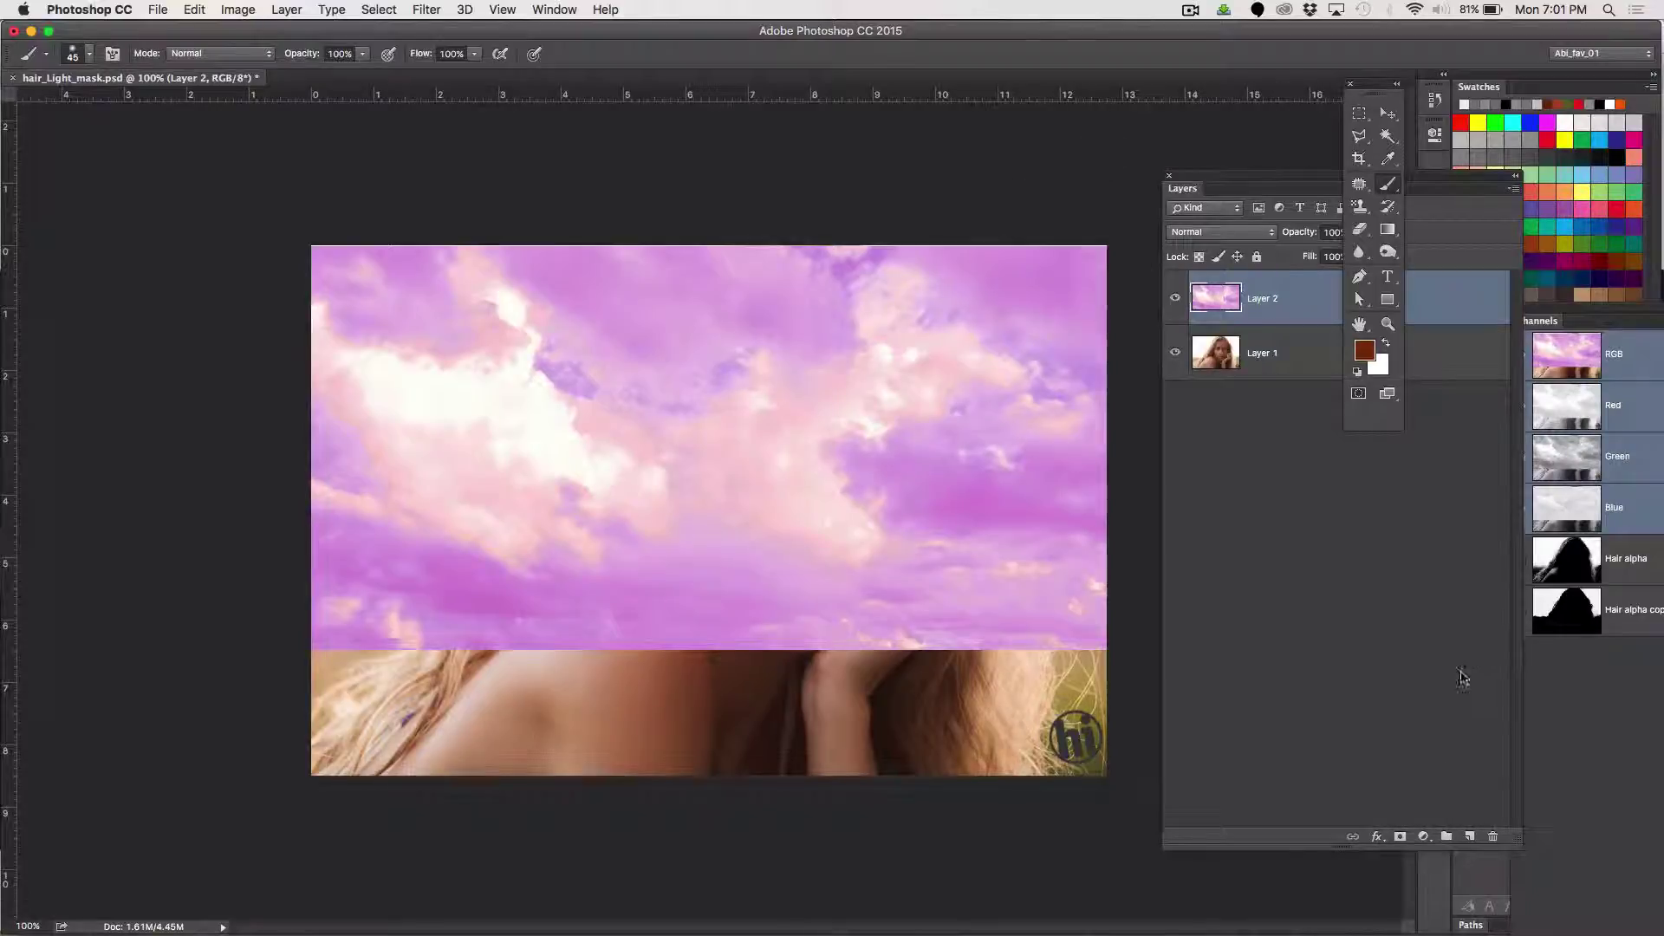
click(1467, 837)
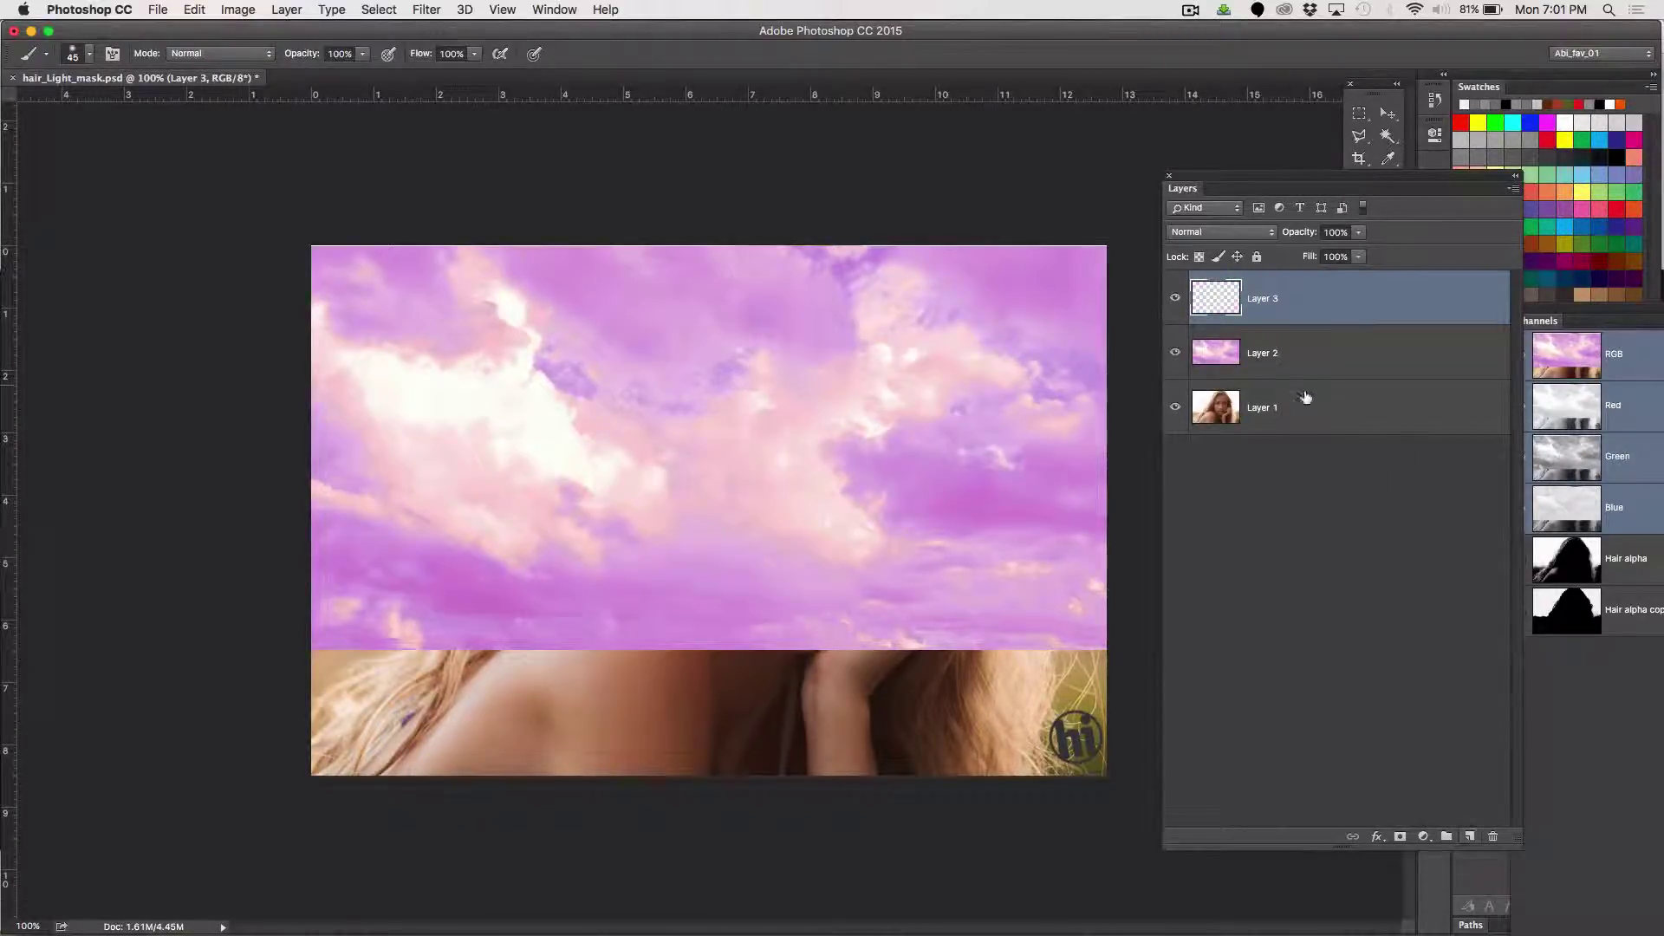
click(1303, 354)
click(1492, 837)
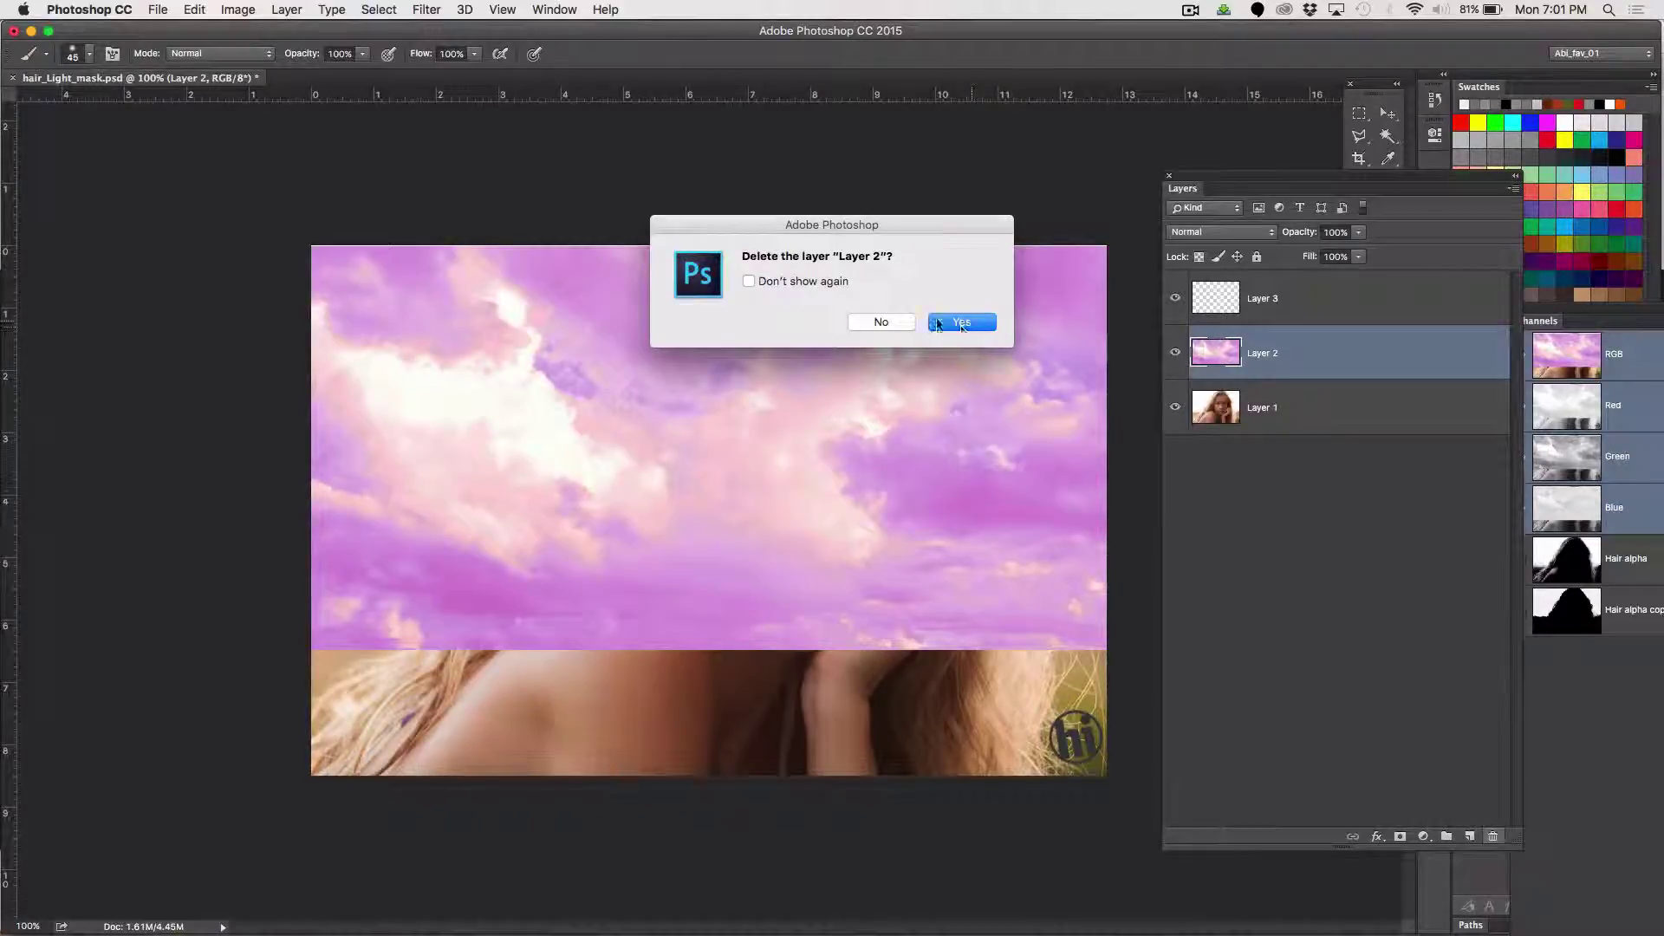
click(962, 322)
click(1280, 310)
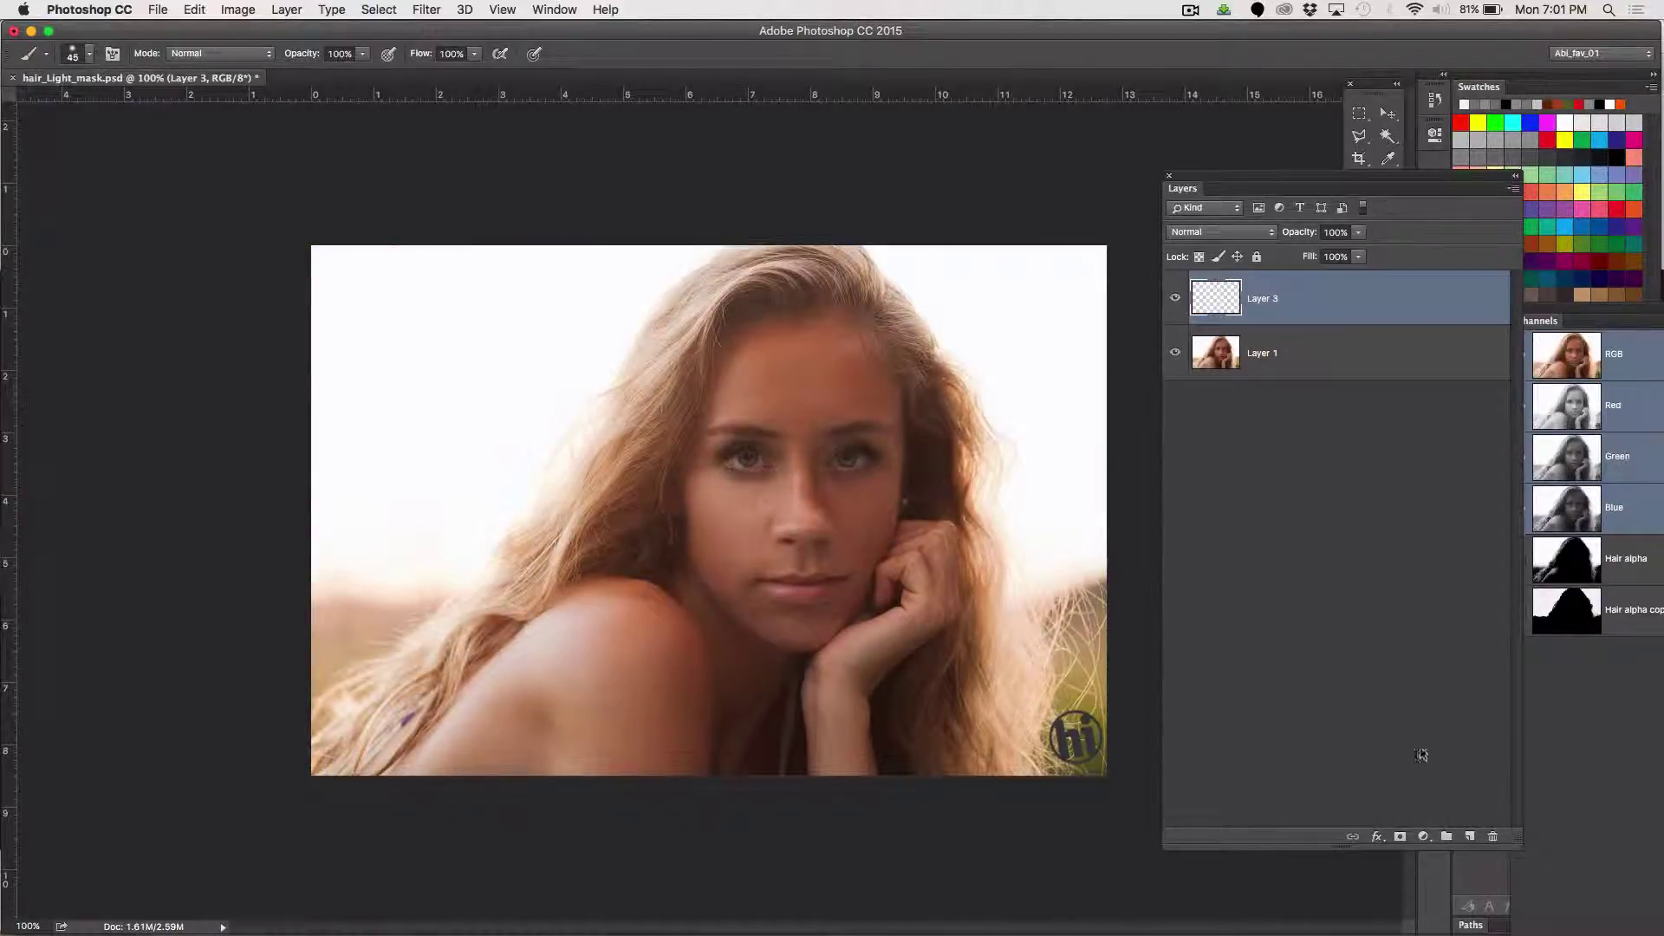
click(1492, 837)
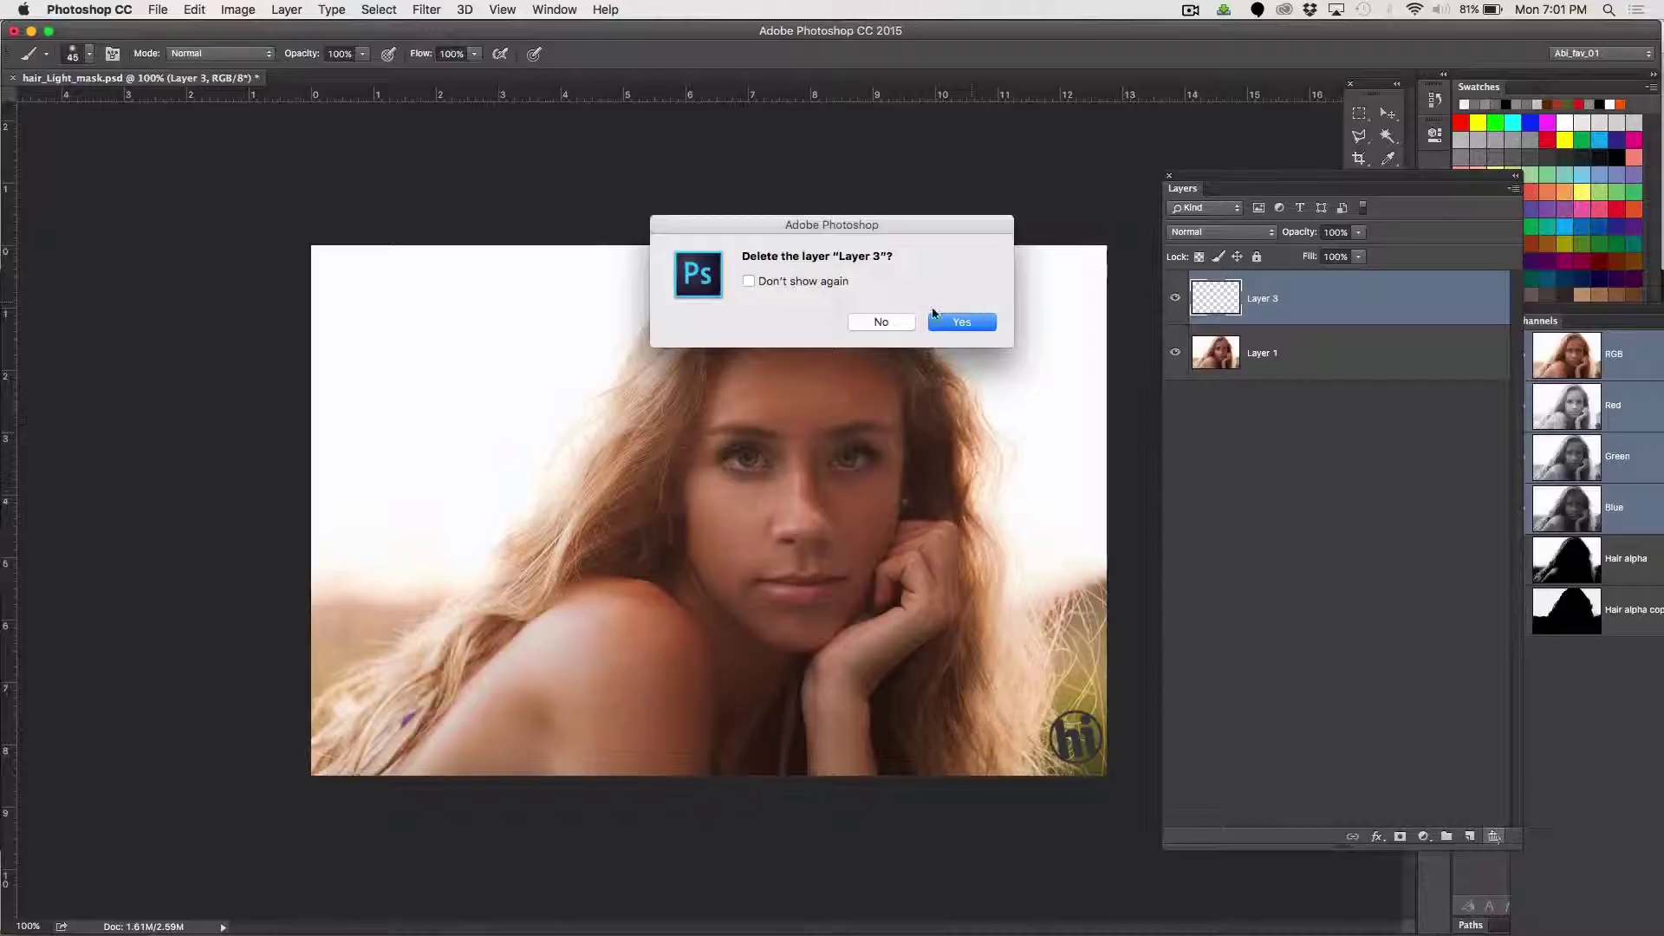
click(953, 322)
Switch to Firefox, open the Santa Monica beach sunset photo among the related images, and copy it
key(super+Tab)
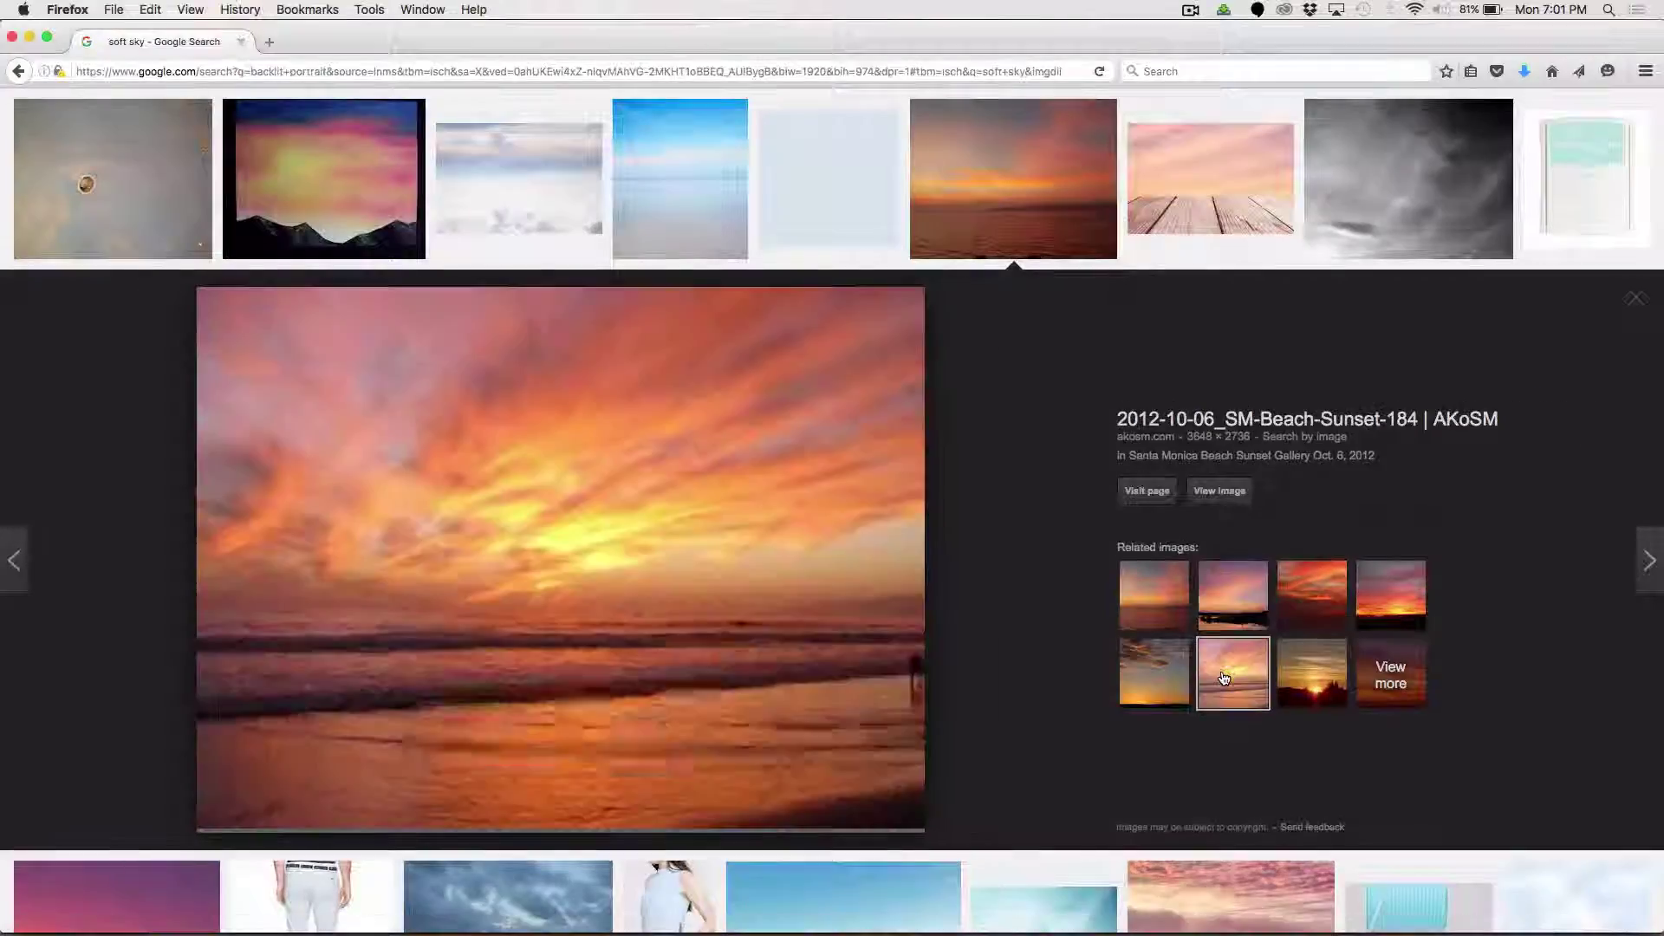
click(1224, 679)
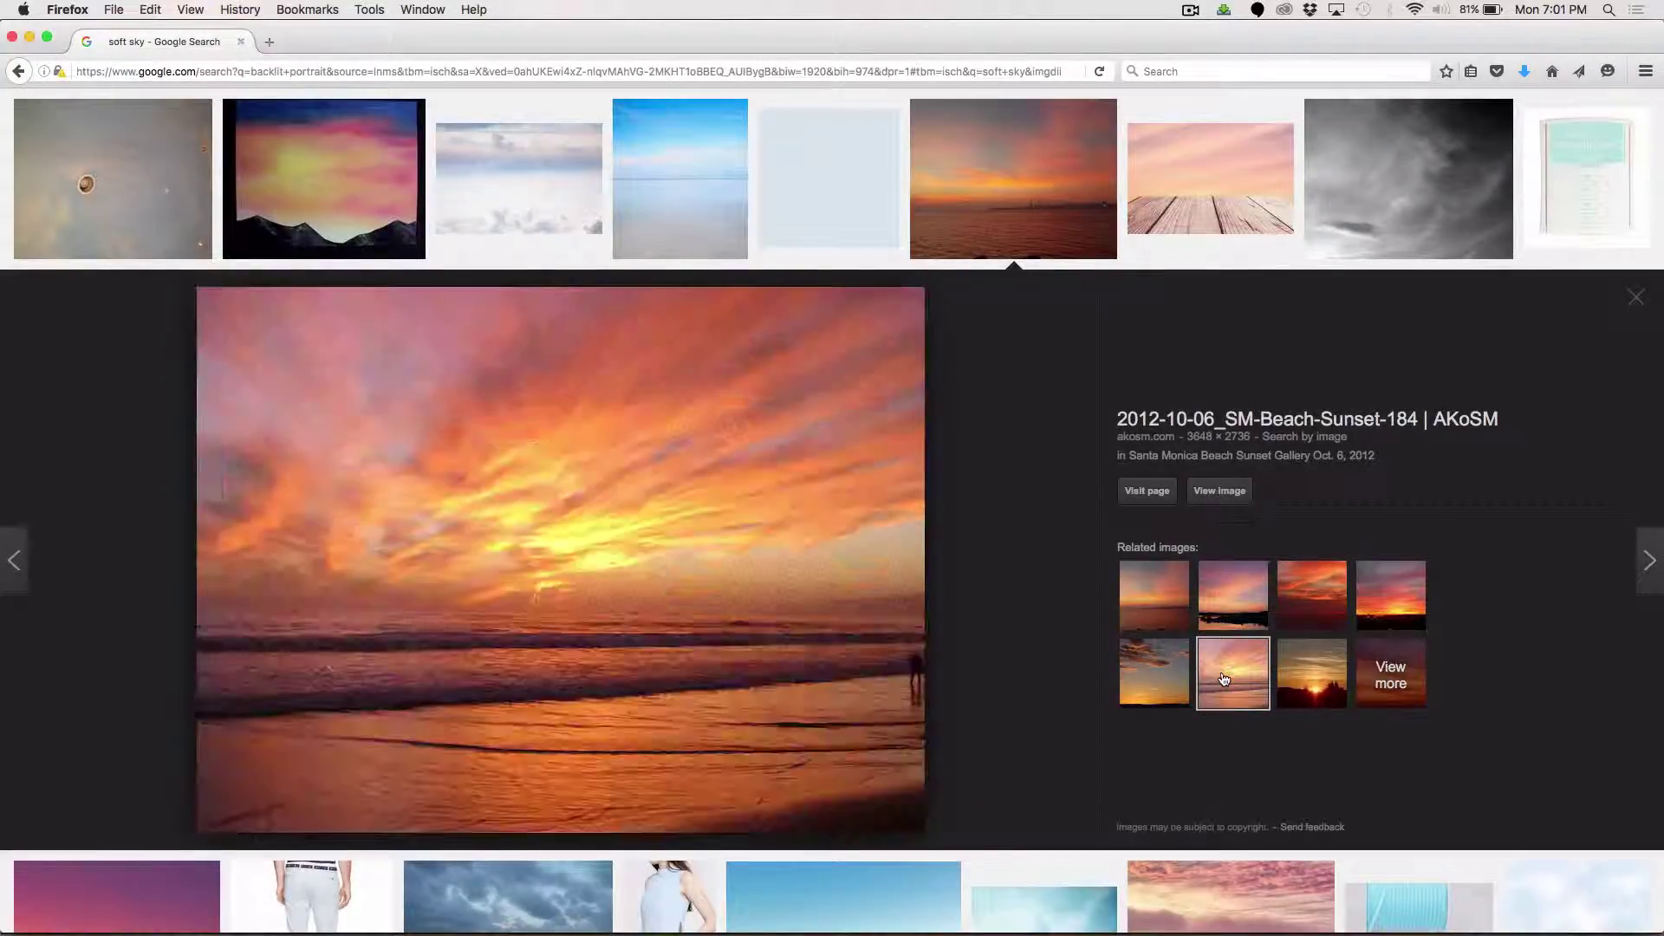
right_click(609, 529)
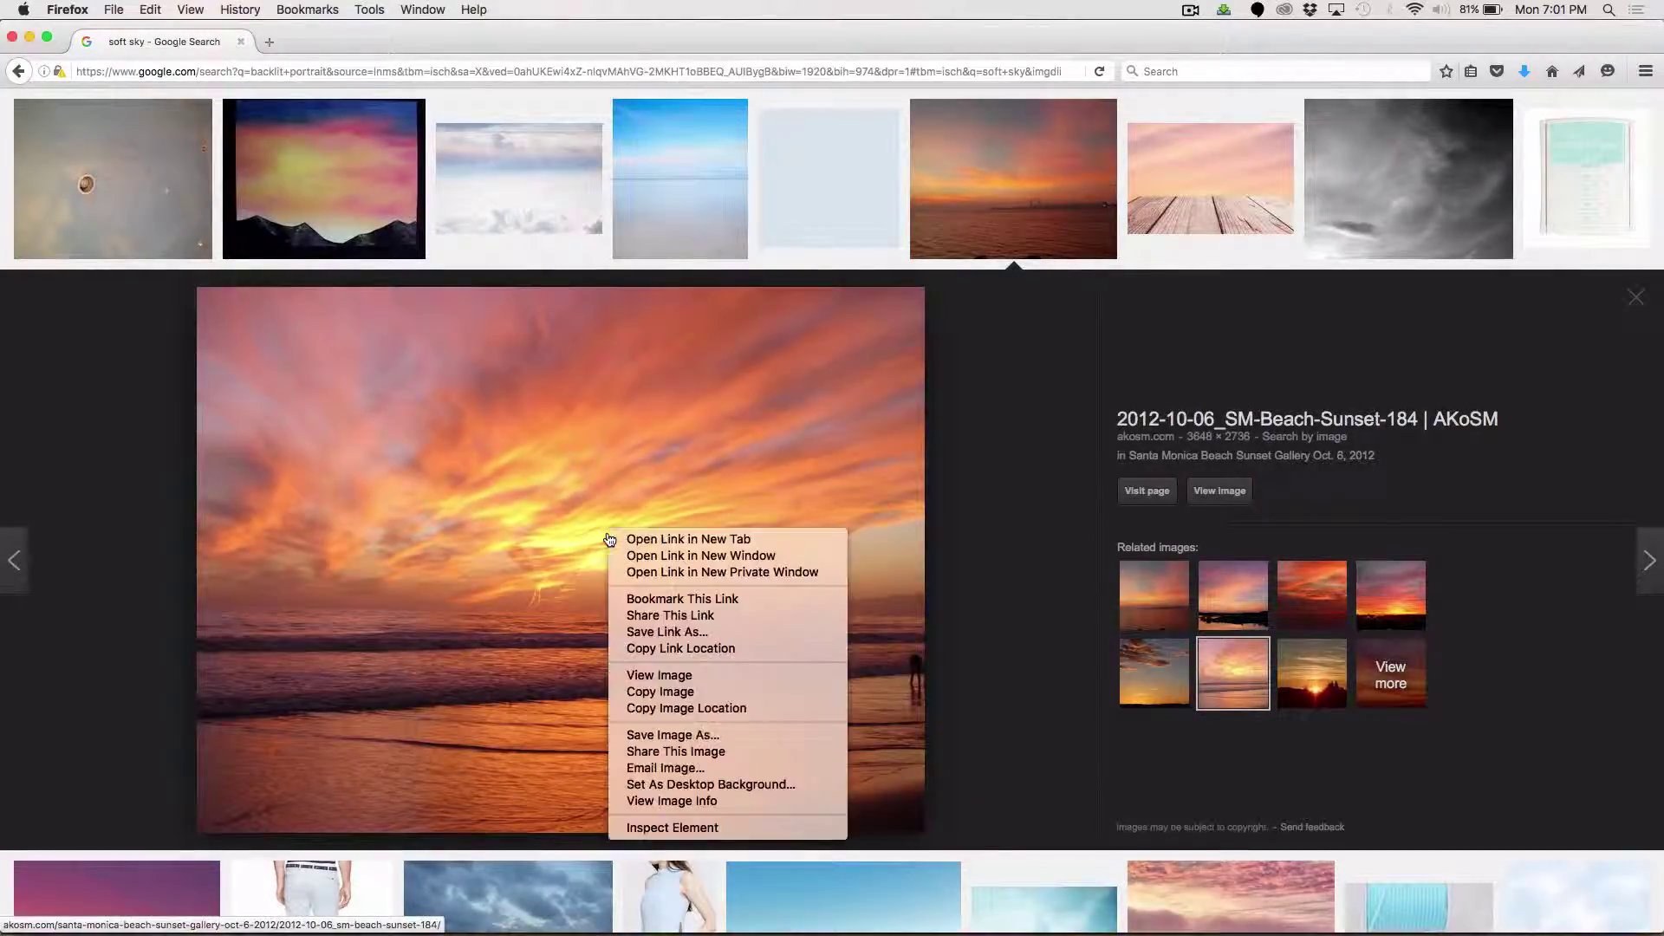
click(669, 693)
Switch to Photoshop, create a new 3648 × 2736 px document from the Clipboard preset, and paste the sunset photo into it
key(super+Tab)
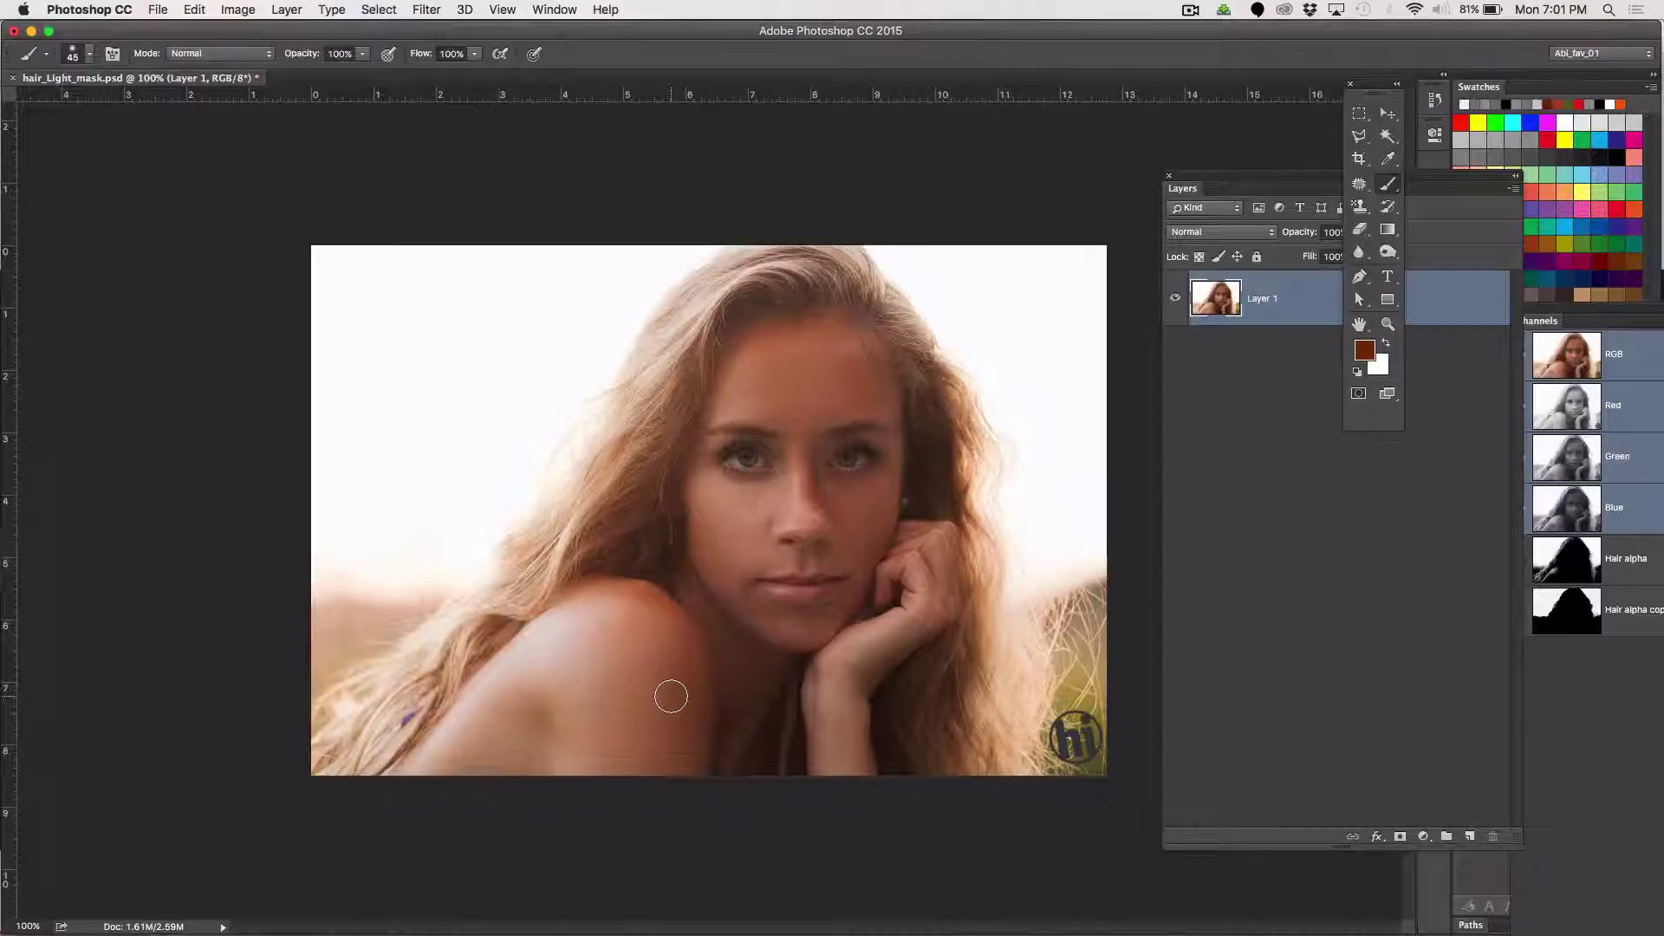
key(super+n)
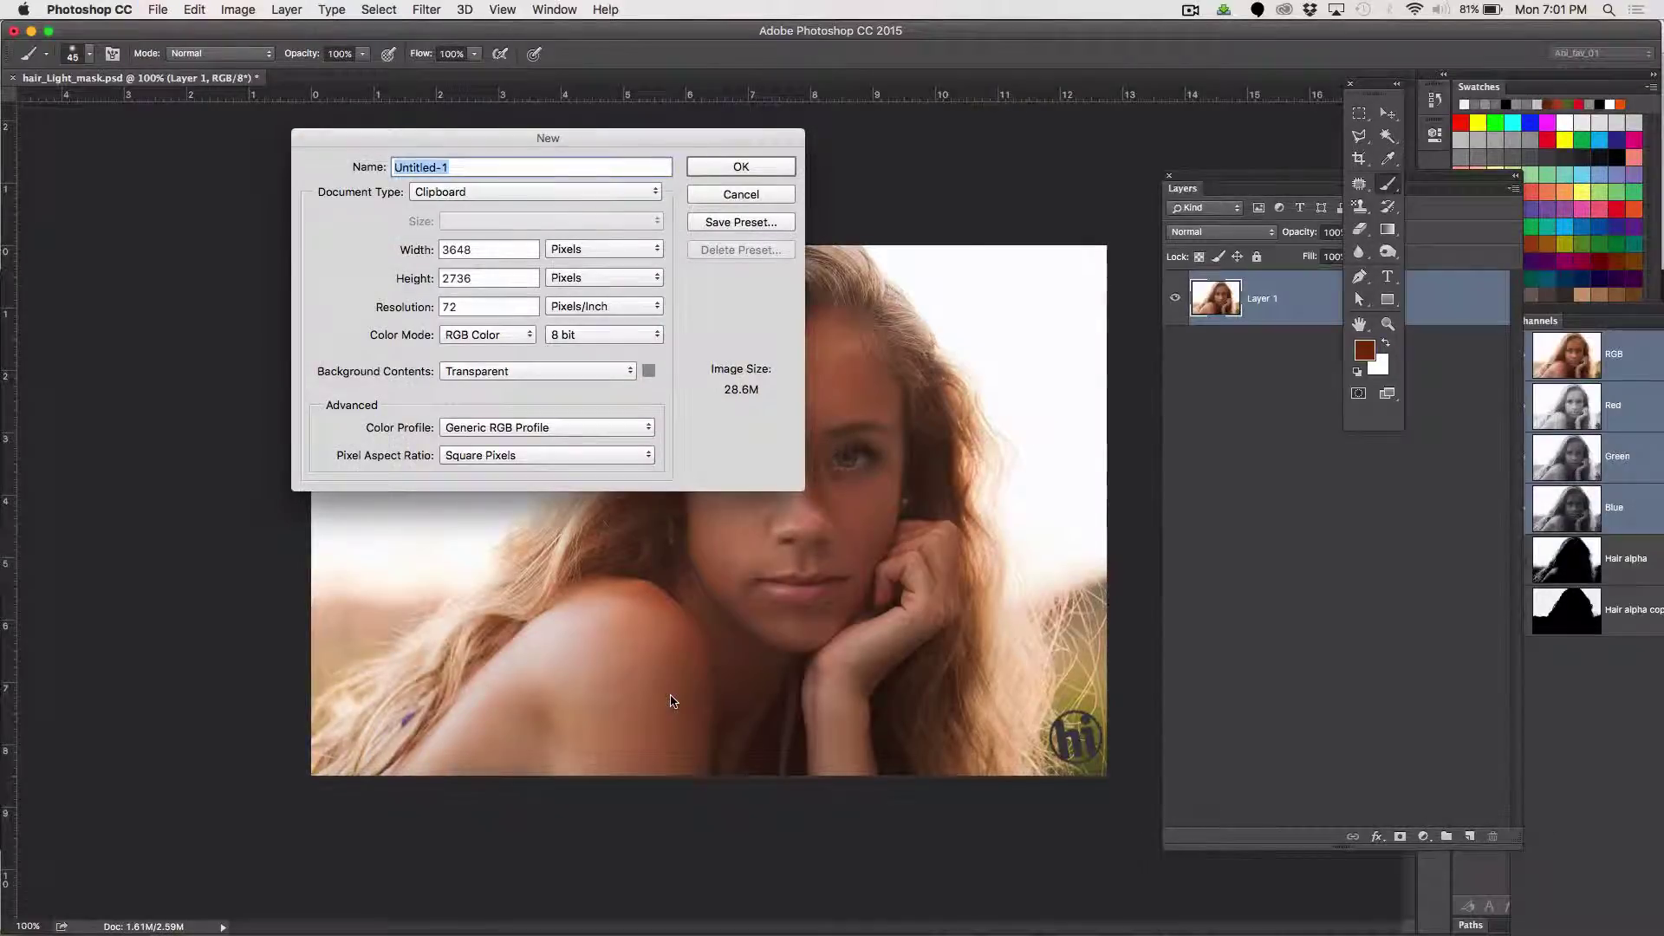
key(Return)
key(super+v)
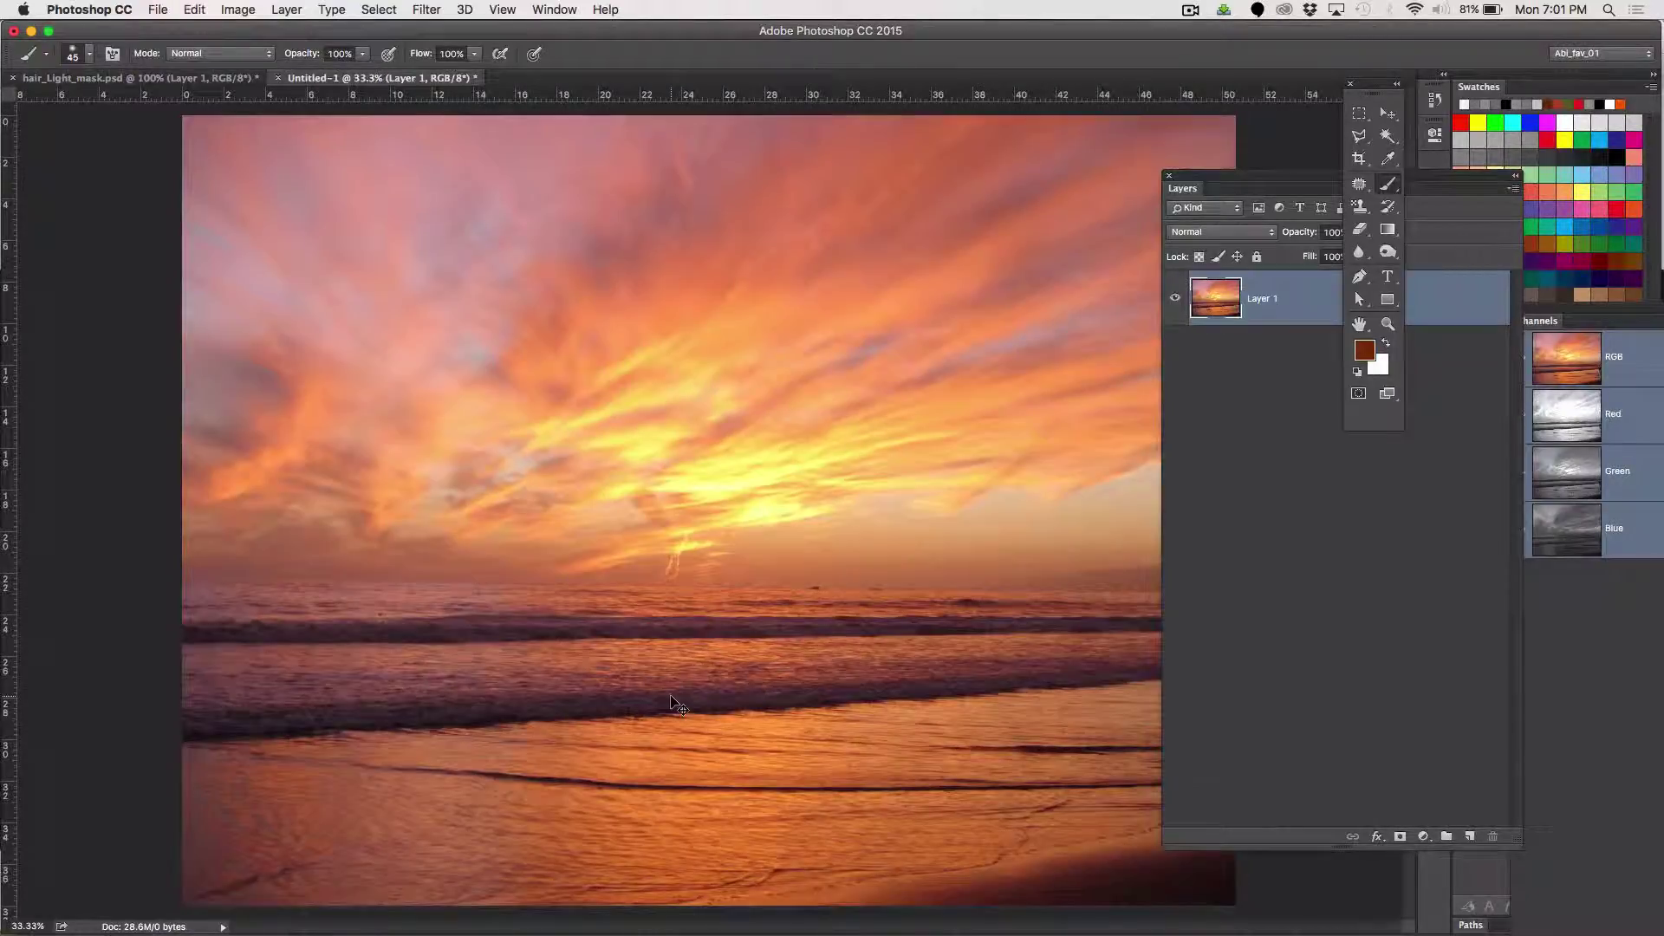
Select the full-width sky area above the sea horizon with the Rectangular Marquee tool
key(super+minus)
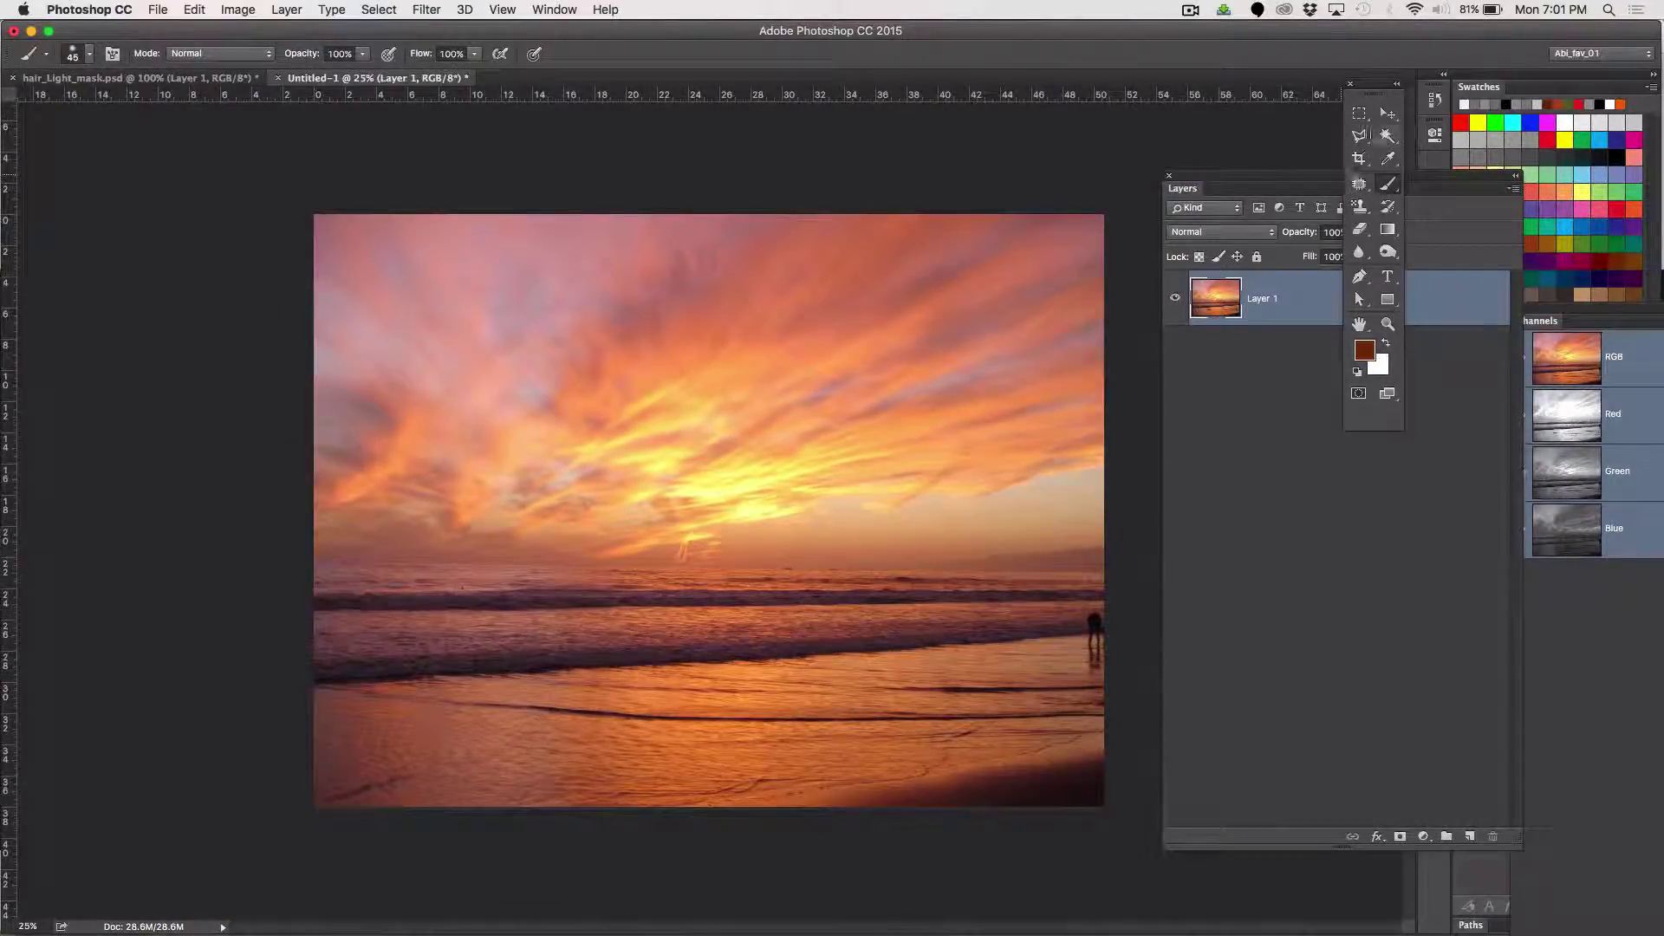
click(1358, 114)
click(326, 183)
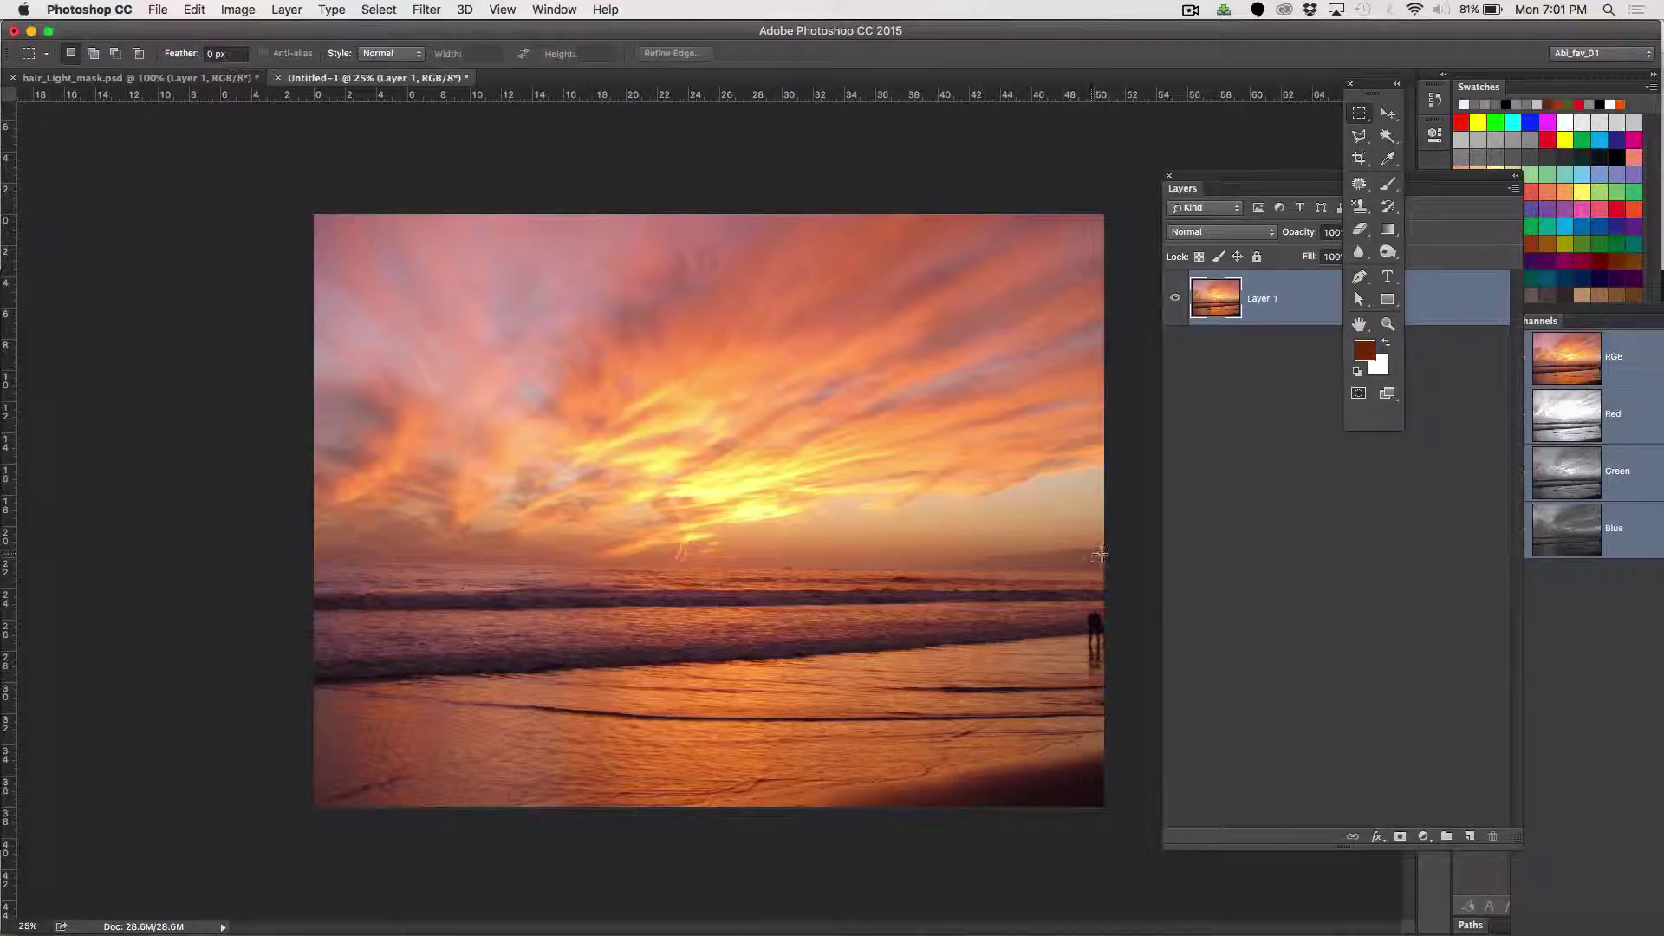
drag(1102, 572, 148, 156)
drag(294, 549, 1136, 105)
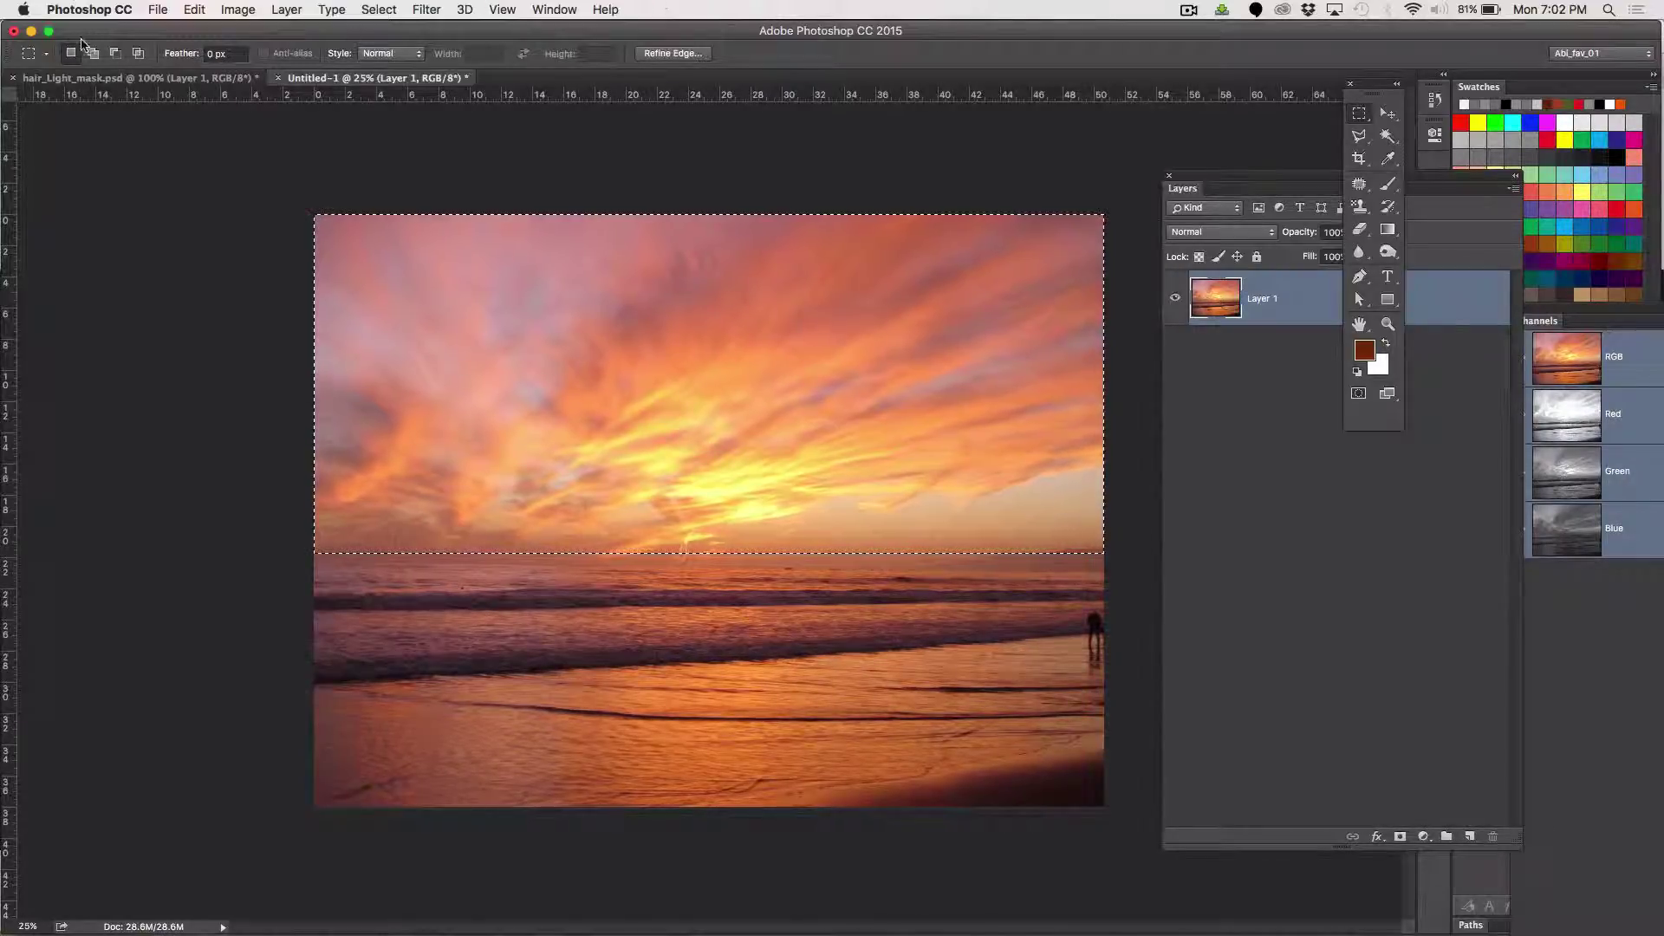
Paste the copied sunset sky into hair_Light_mask.psd as a new layer and free-transform it to about 66% width and 75% height
click(104, 77)
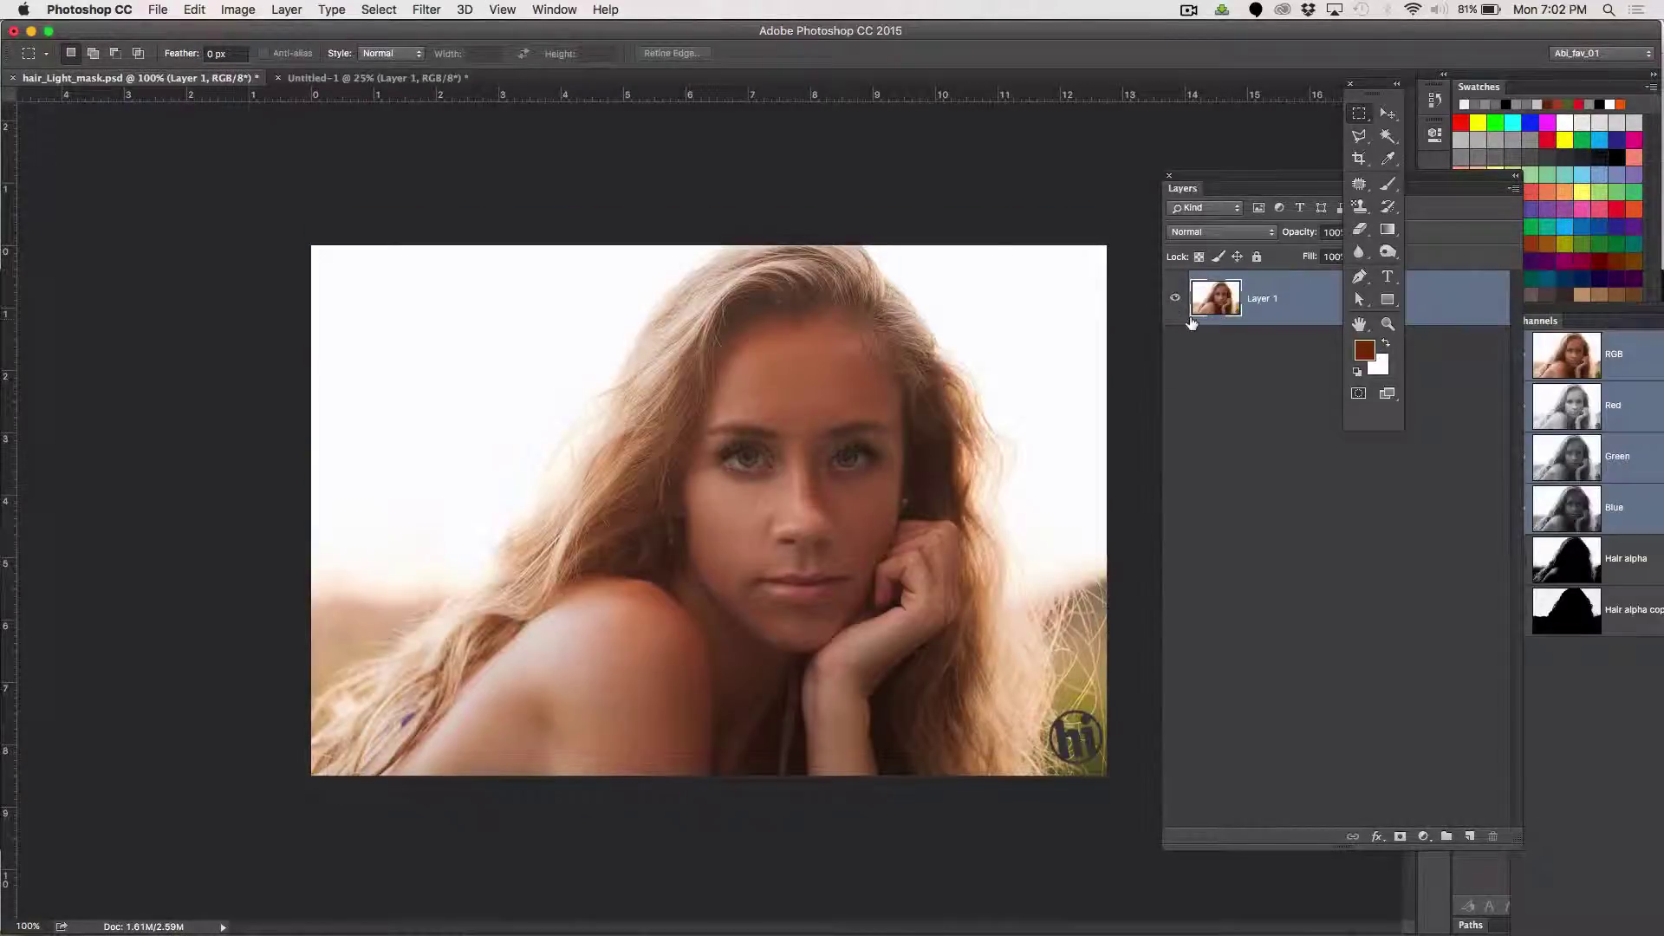
key(super+v)
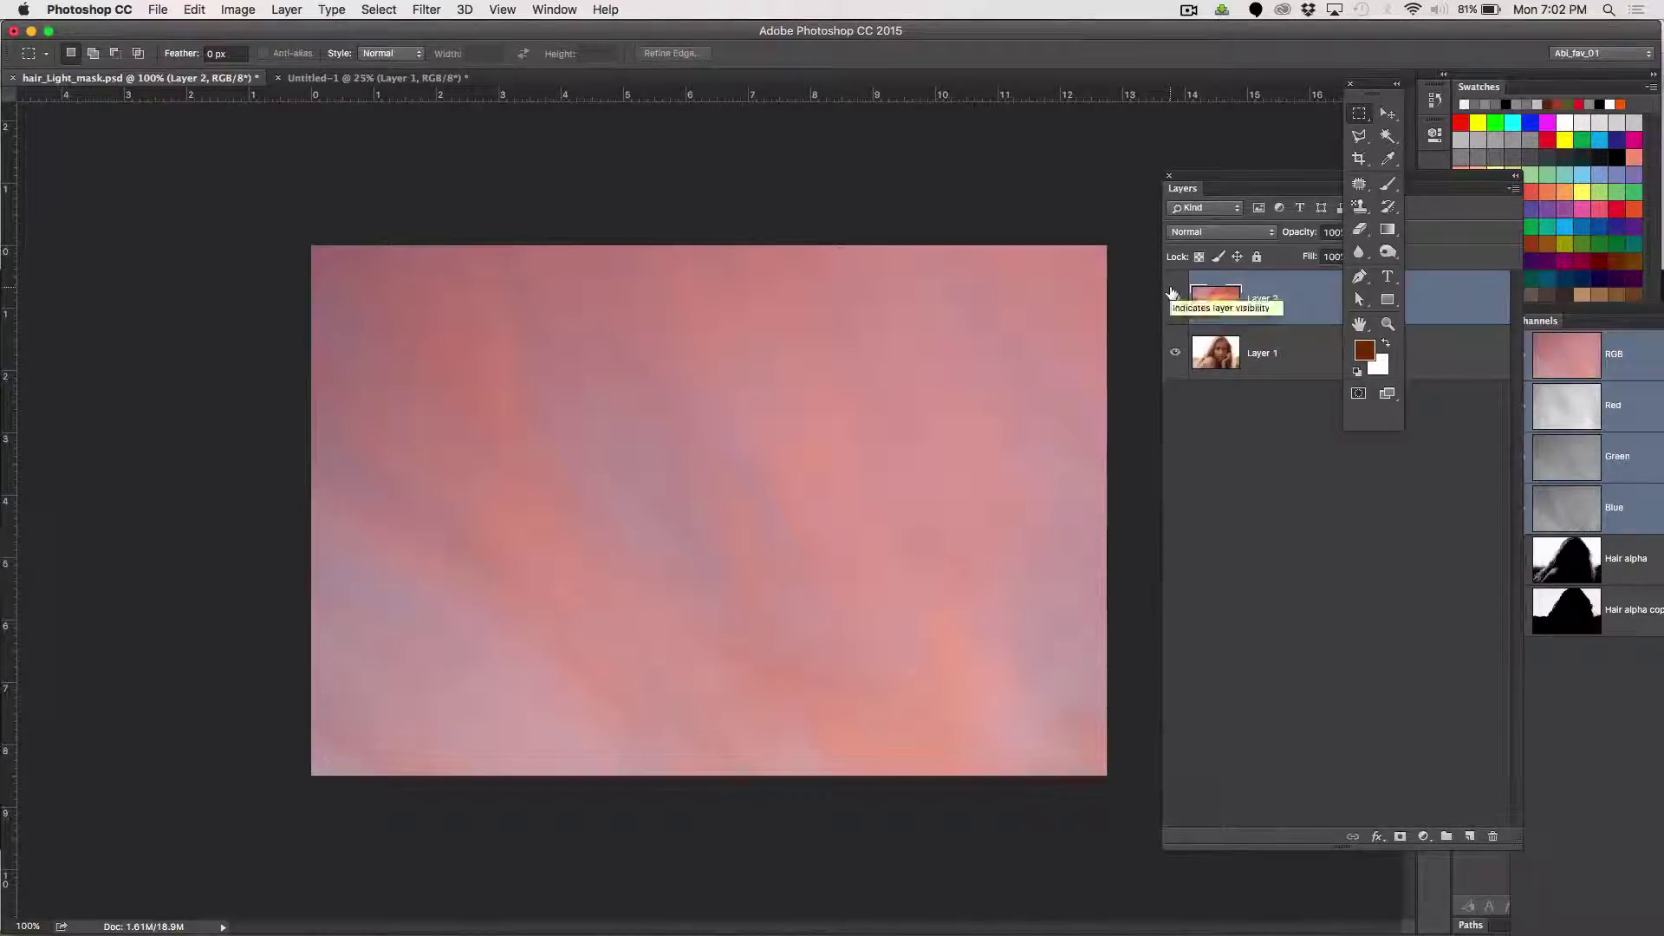
key(super+t)
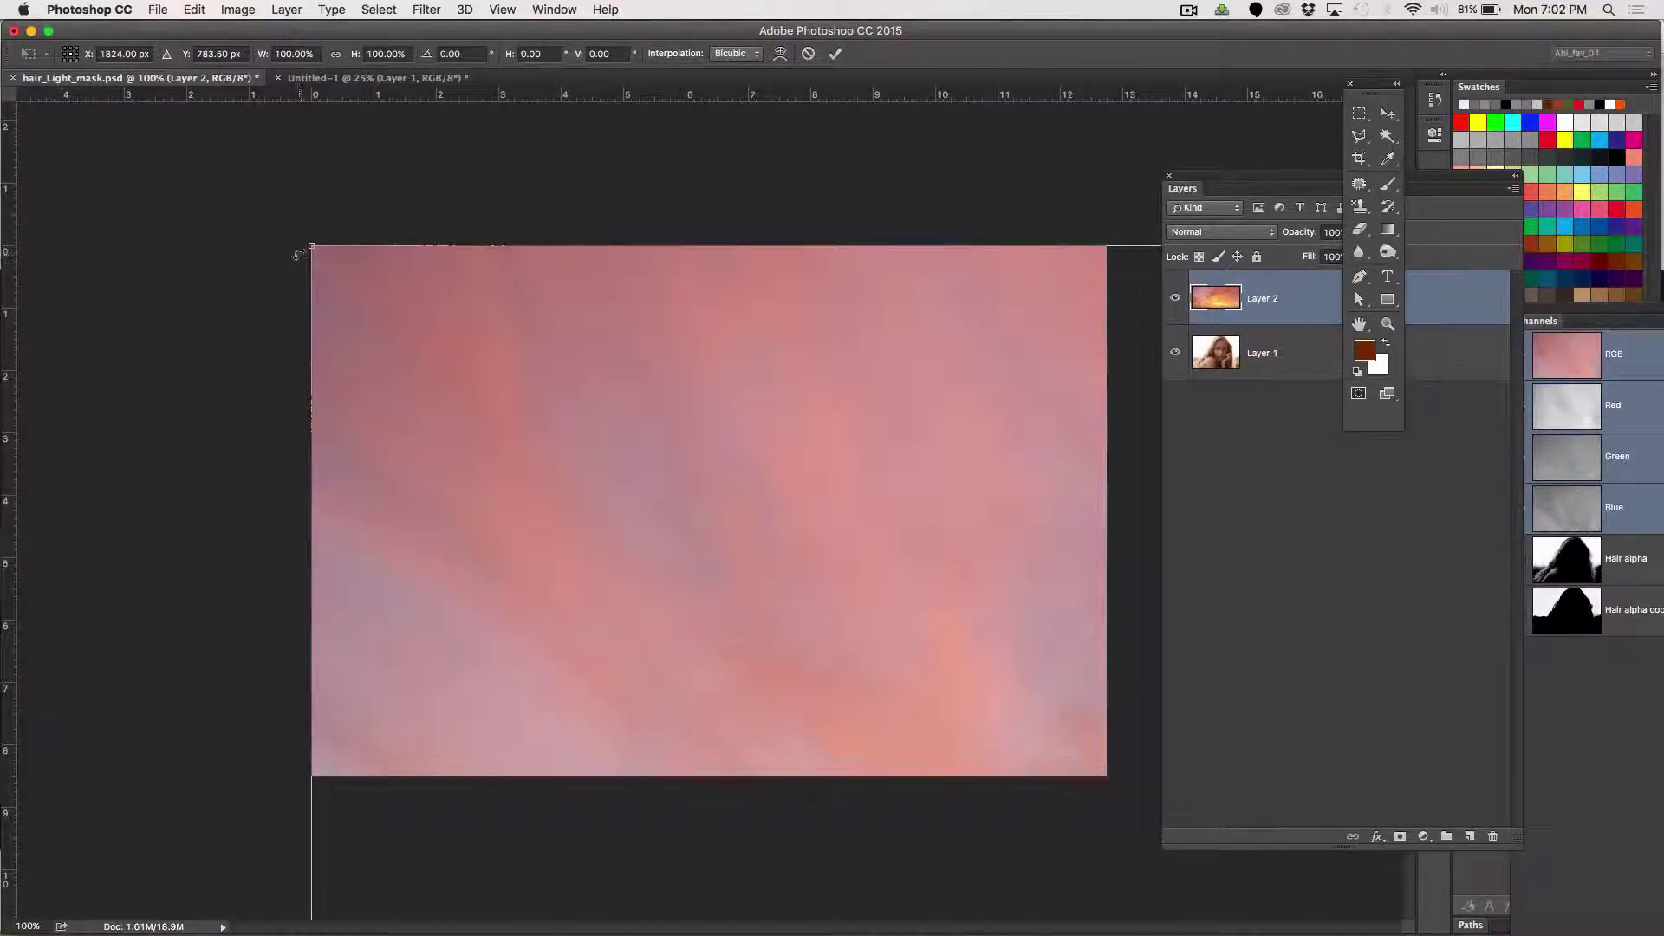
drag(601, 430, 113, 221)
drag(711, 609, 434, 370)
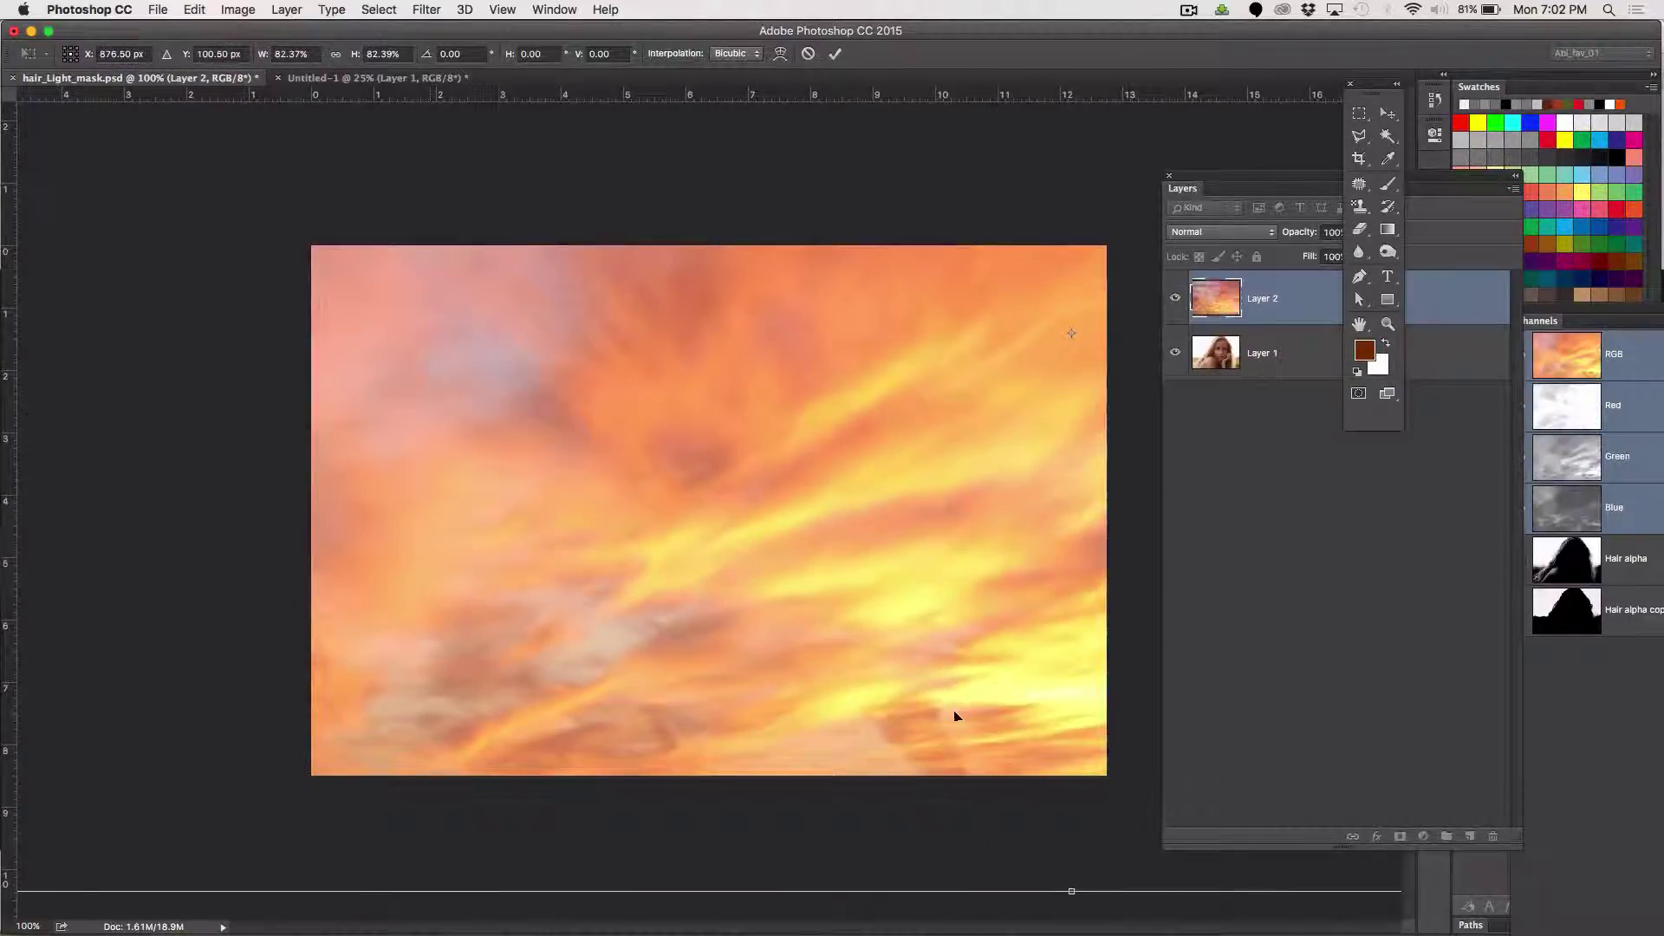
key(super+minus)
key(super+minus)
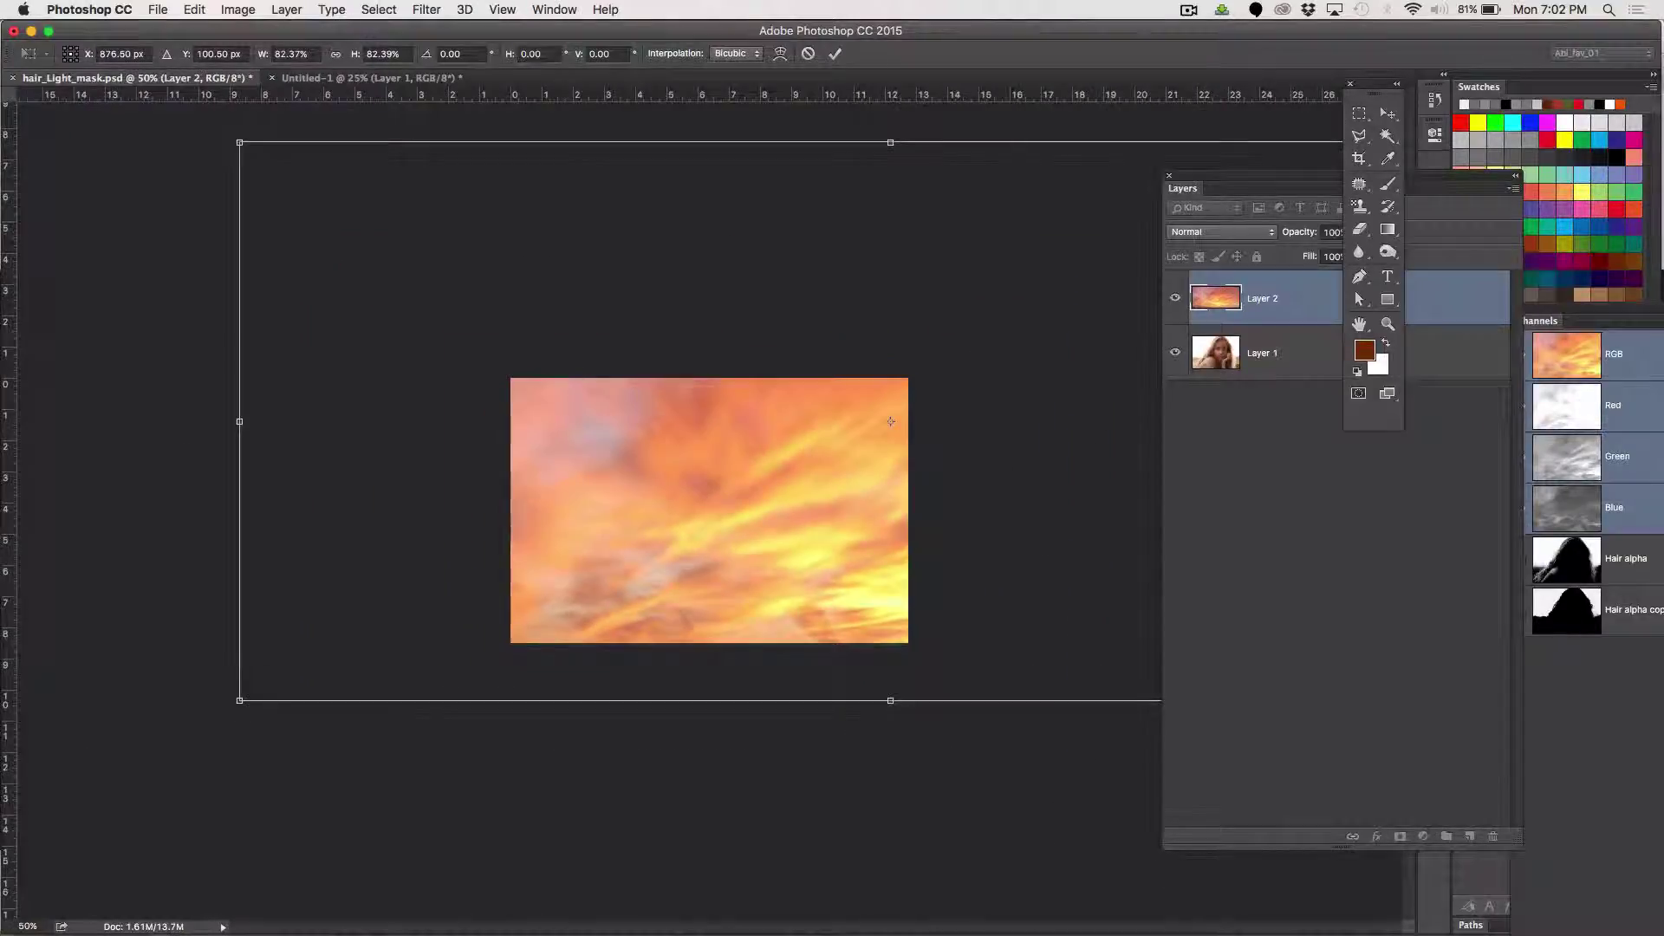
drag(239, 700, 506, 649)
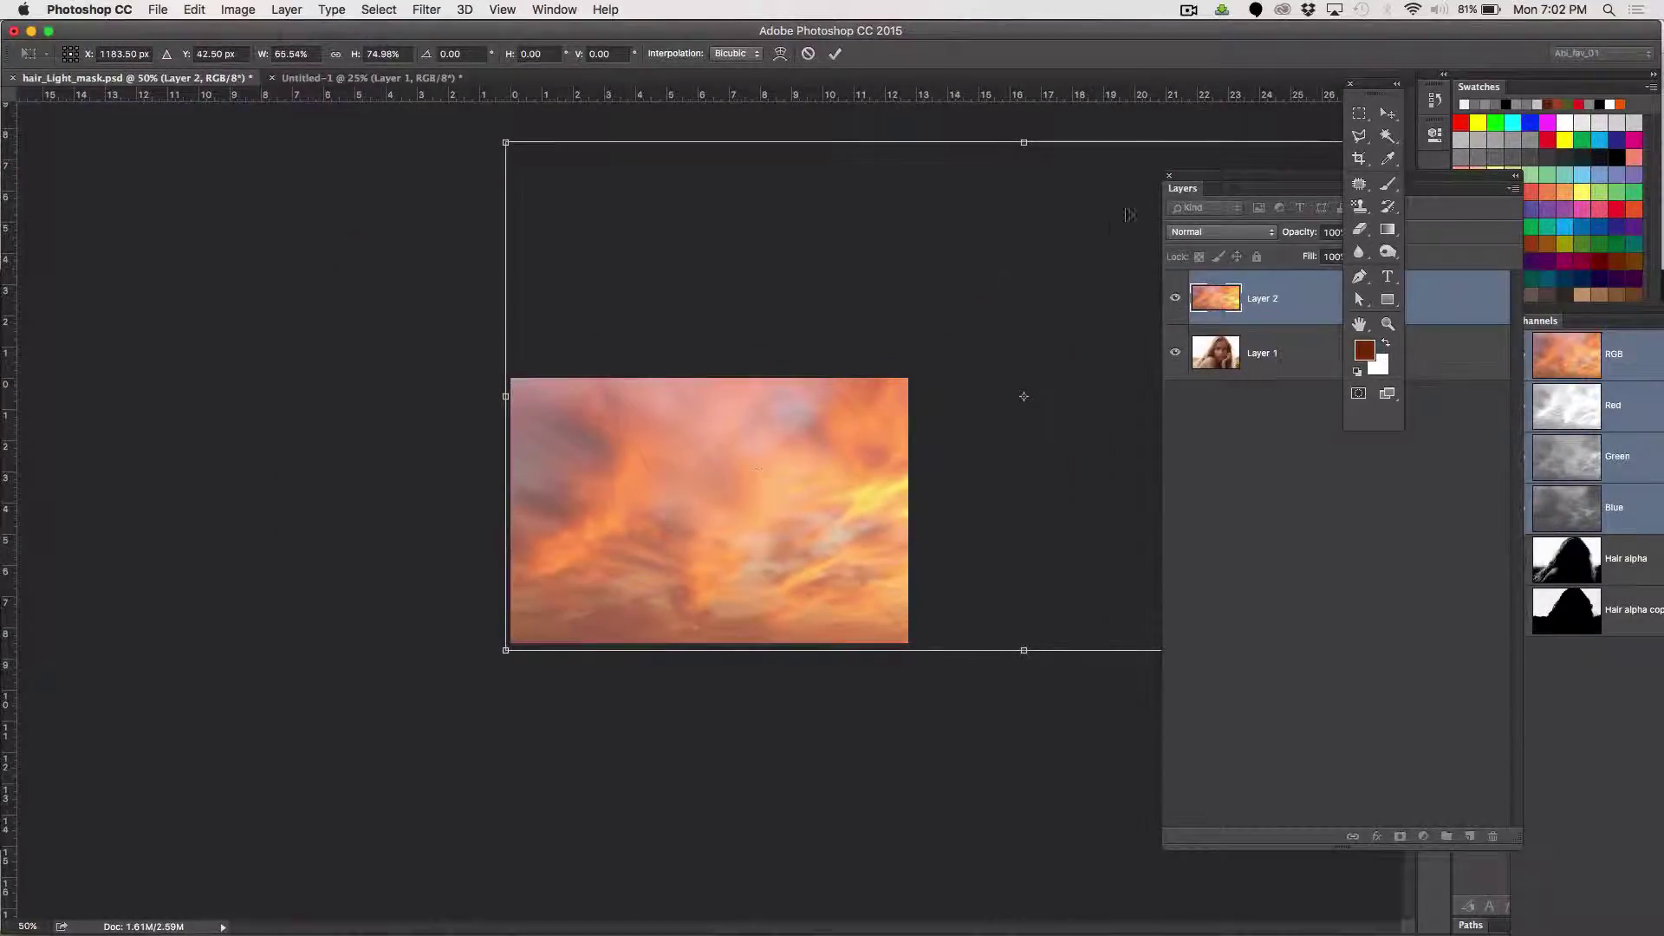
Move the Layers and tool panels clear of the transform frame, then scale the sky down to about 49% and shift it over the canvas
drag(1184, 173, 40, 256)
drag(1384, 86, 1291, 727)
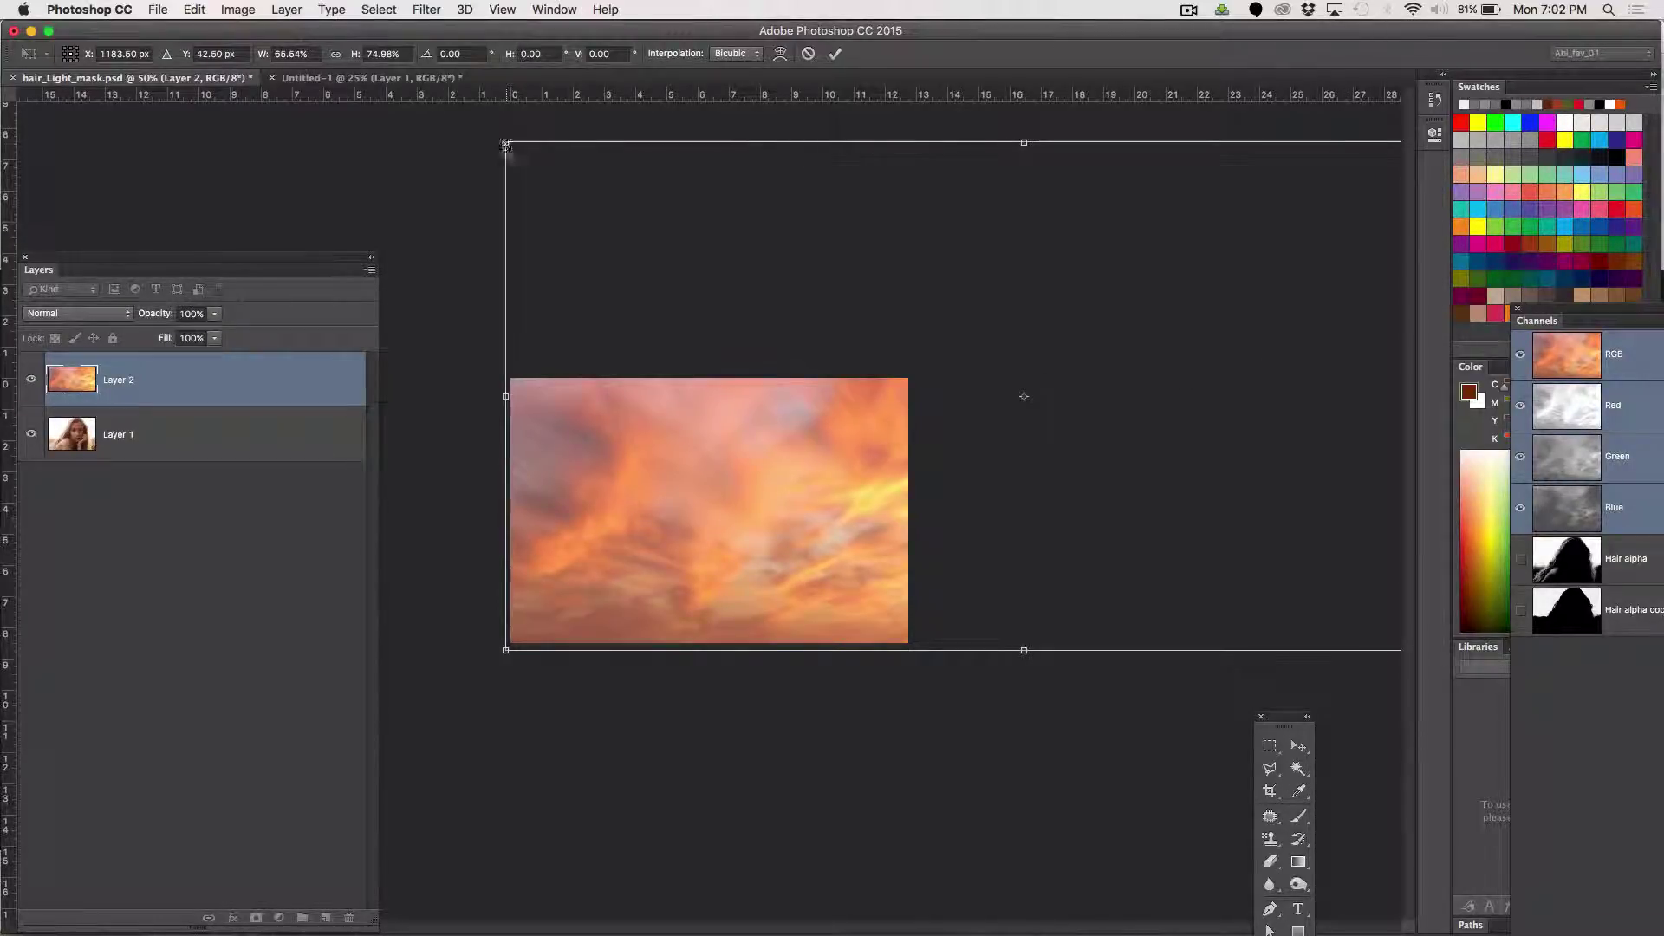
drag(505, 142, 461, 343)
drag(827, 524, 558, 492)
drag(895, 479, 872, 557)
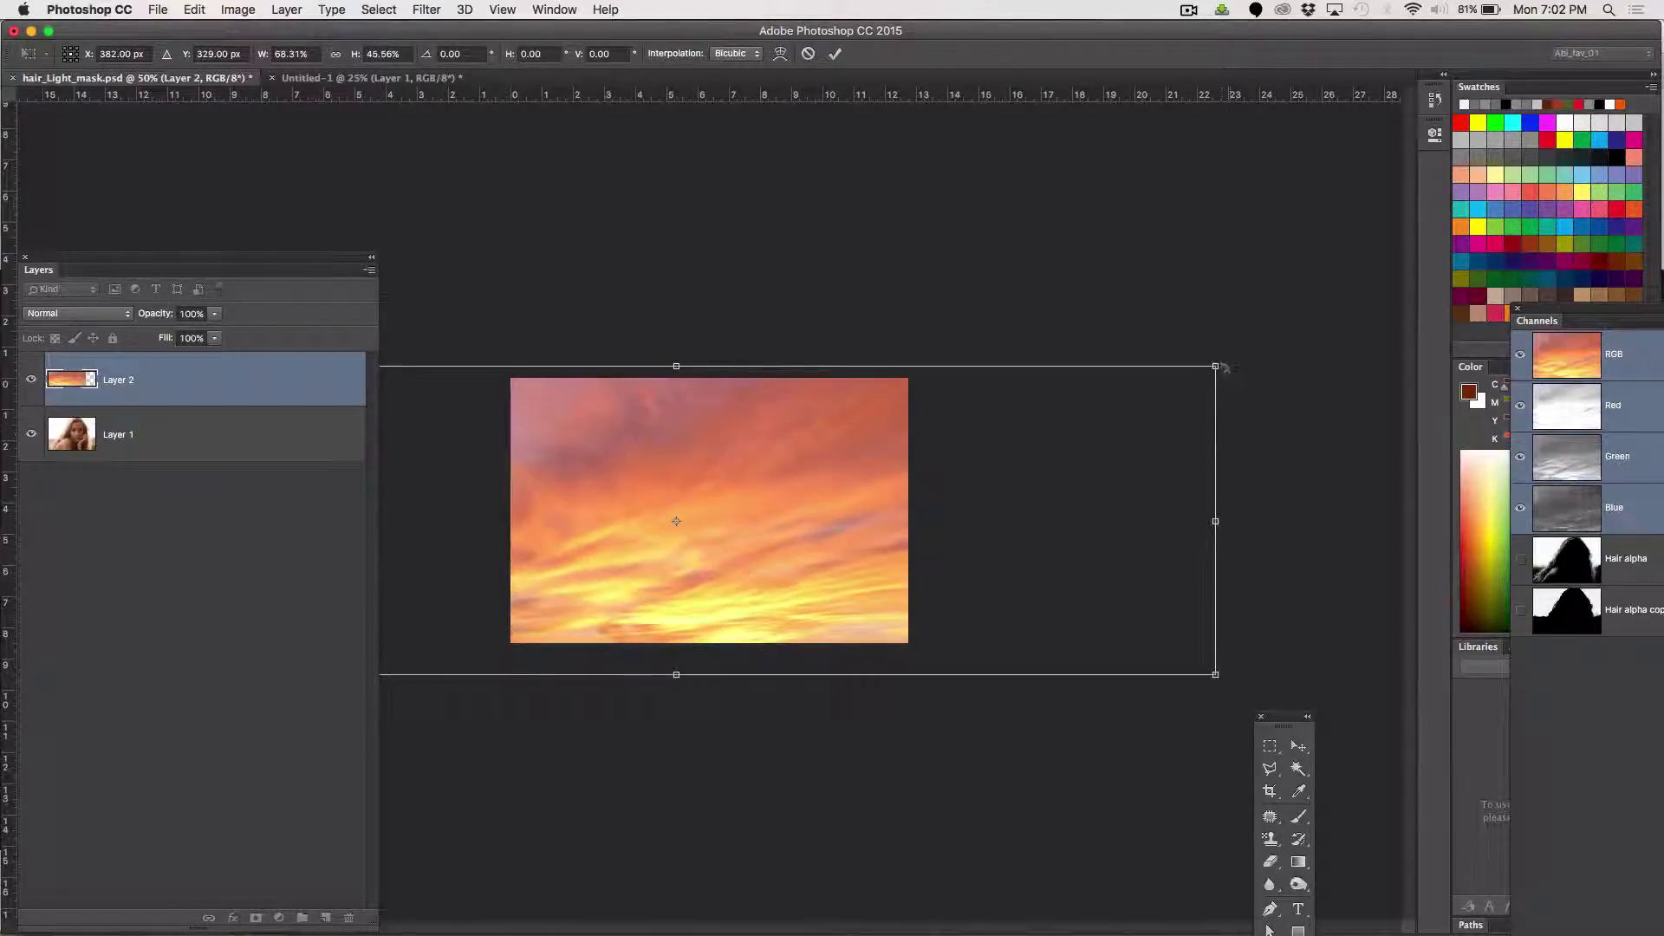
drag(1216, 368, 916, 348)
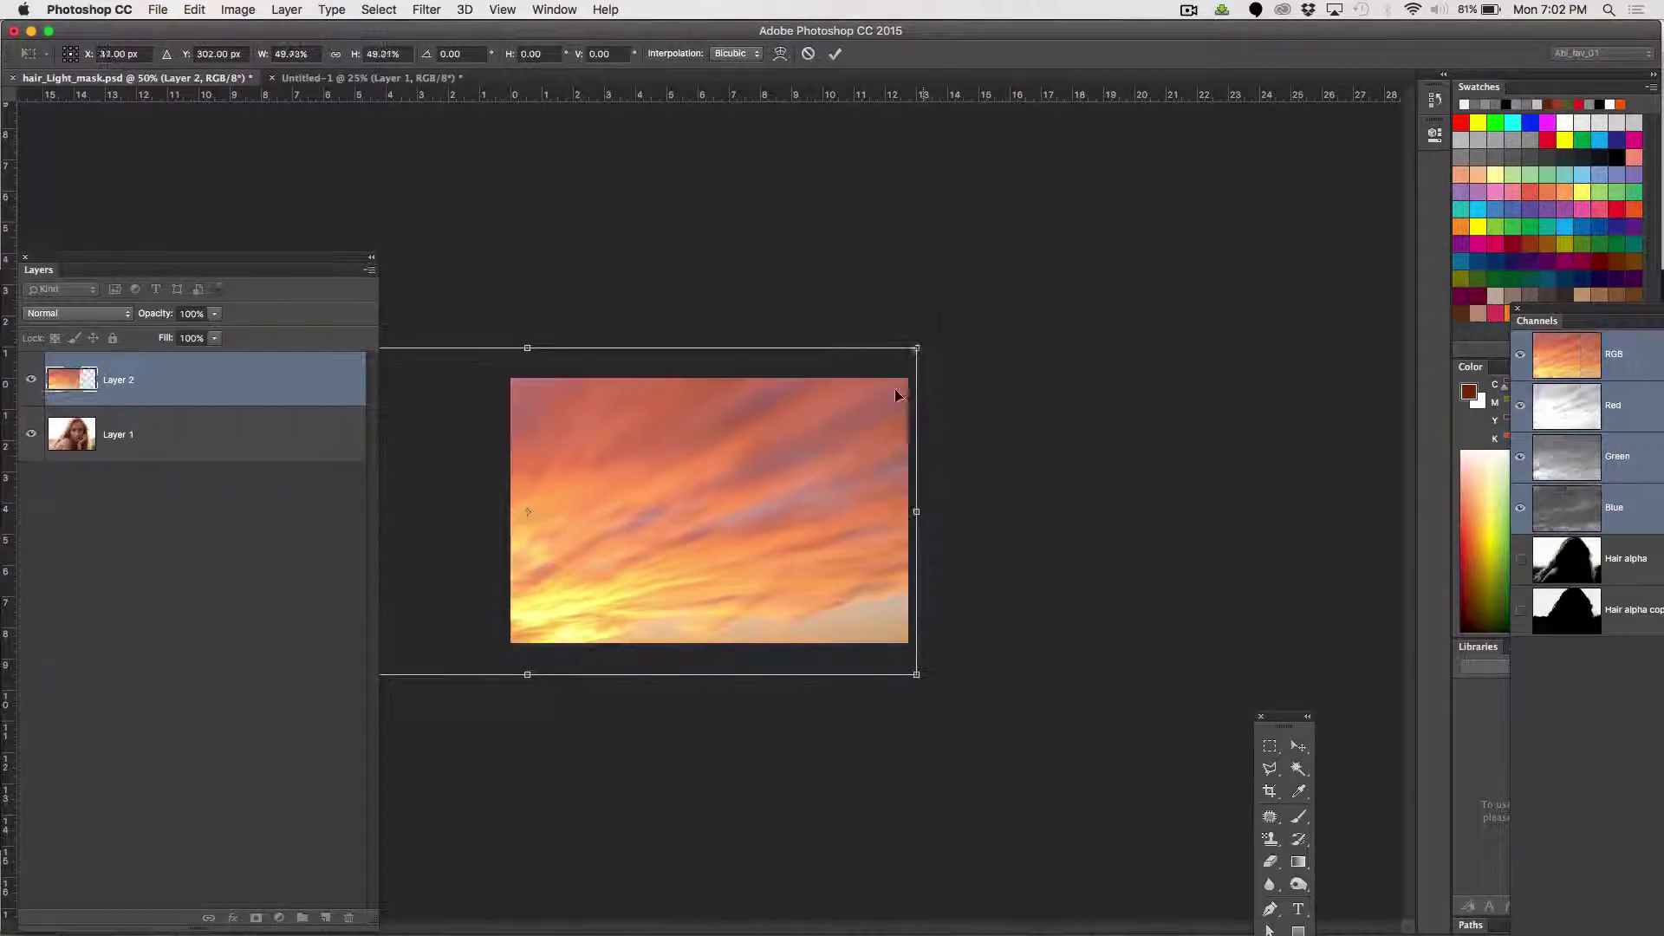
Reposition and squeeze the sky until its frame slightly overlaps every canvas edge with the sun glow near the lower centre, and apply the transform
drag(776, 497, 1137, 486)
drag(1298, 510, 1097, 507)
drag(1068, 665, 951, 654)
drag(726, 340, 727, 366)
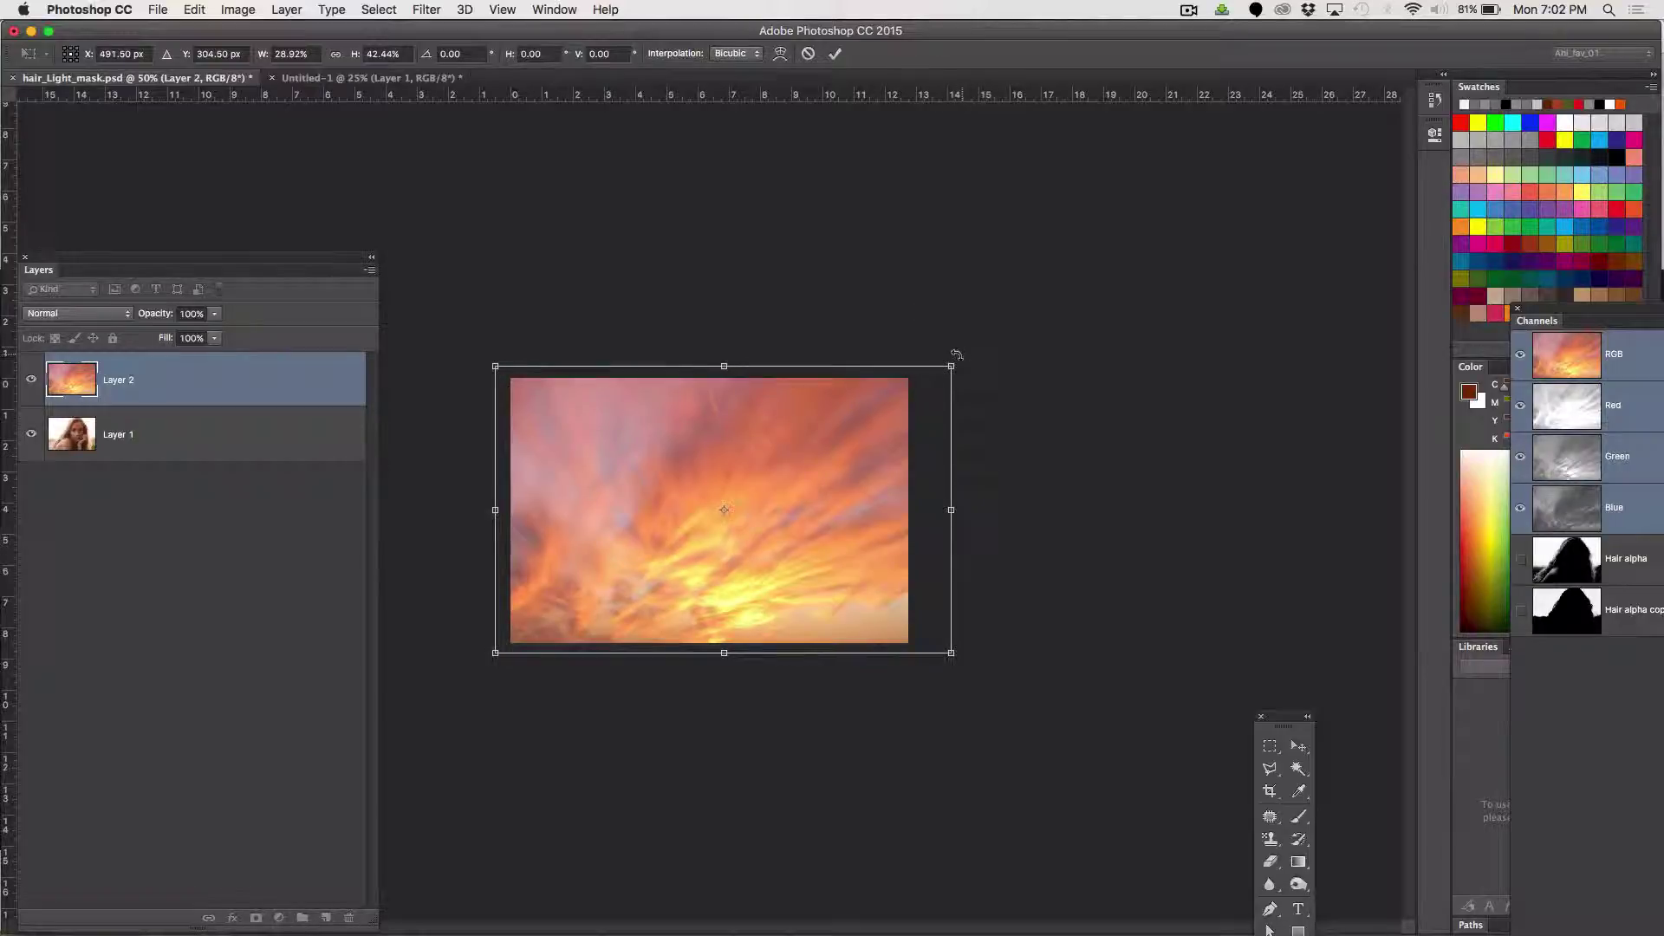
drag(951, 367, 919, 373)
key(Return)
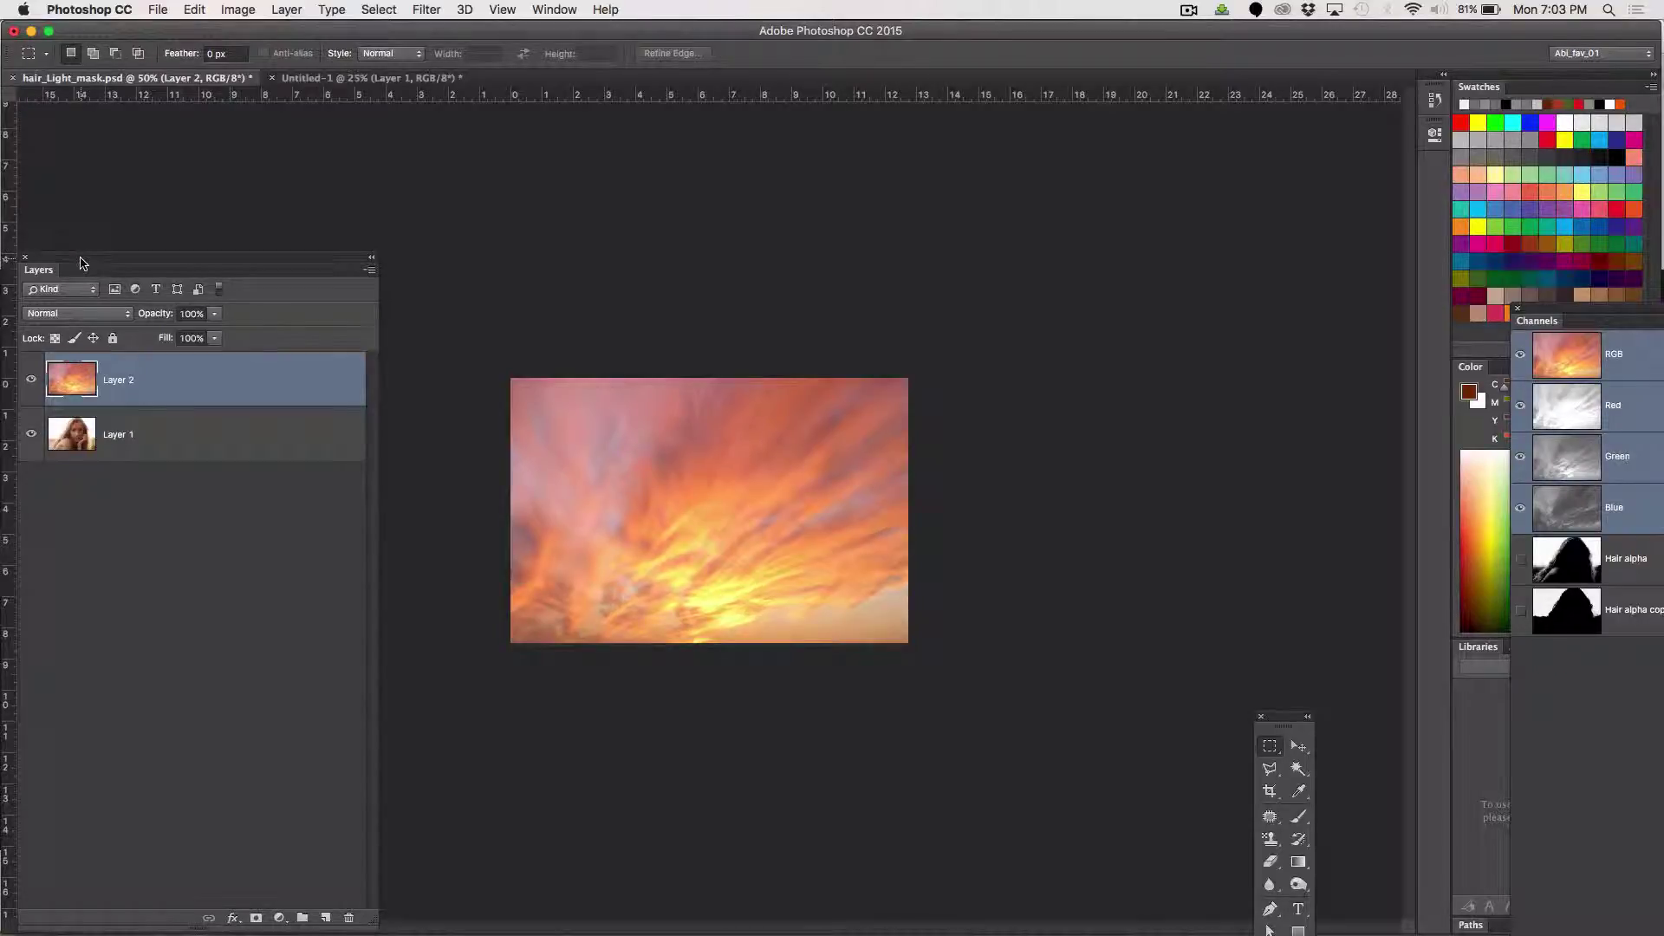
Bring the Layers panel back beside the canvas, save the document, and rename the sky layer "sunset"
drag(84, 256, 1134, 165)
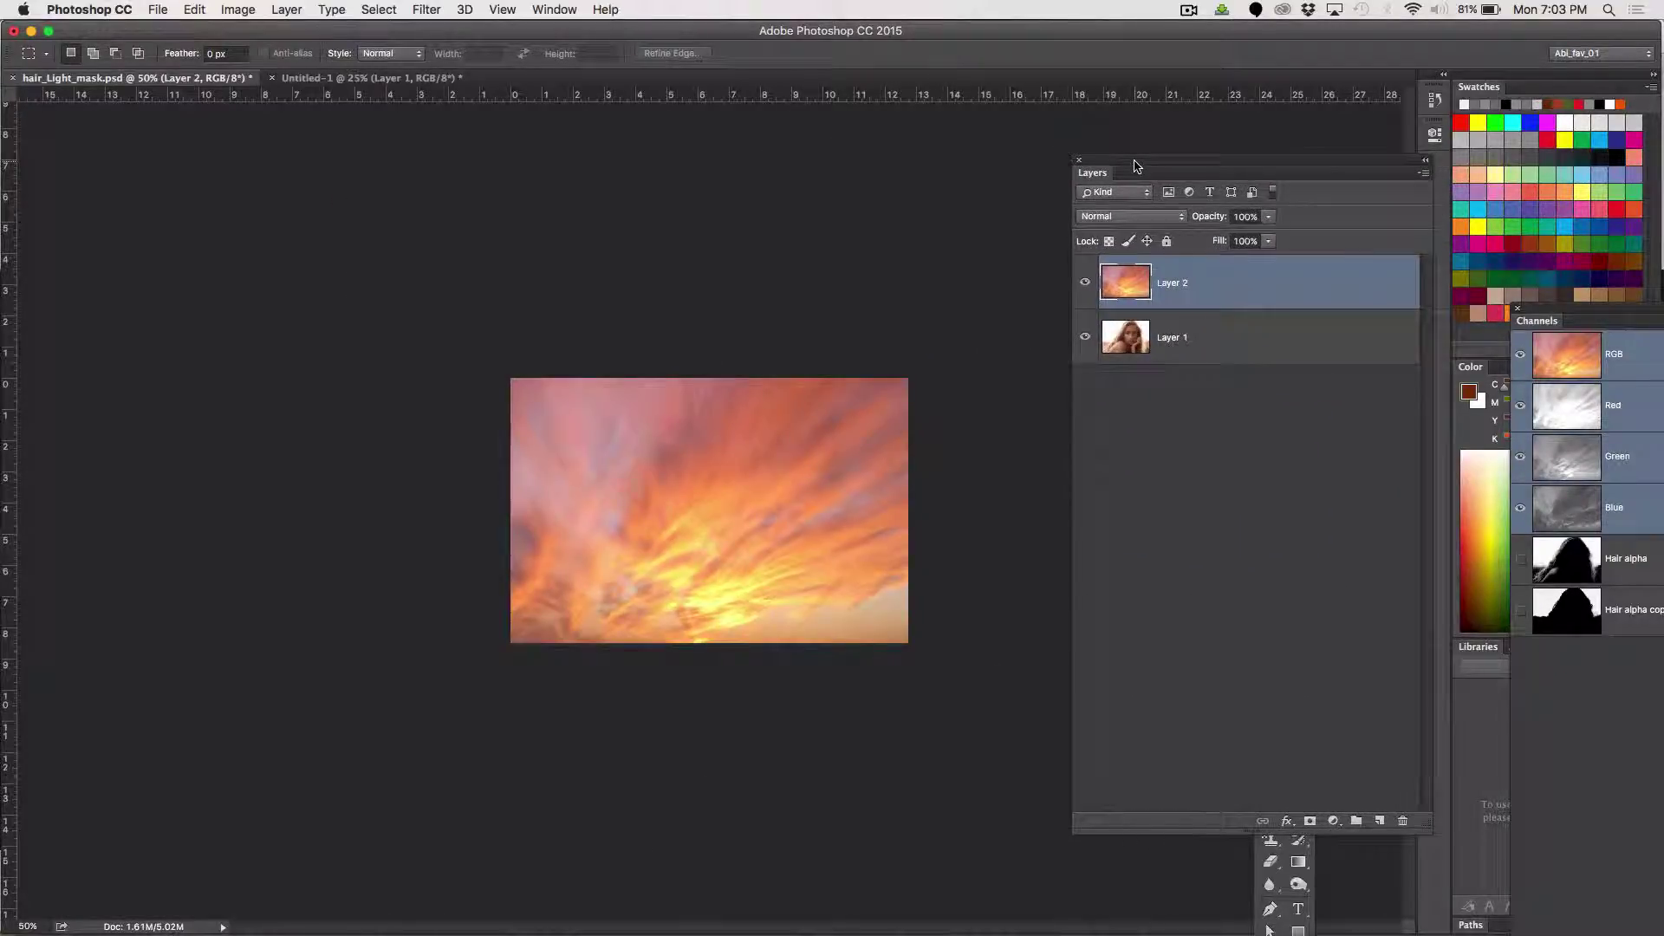
key(super+s)
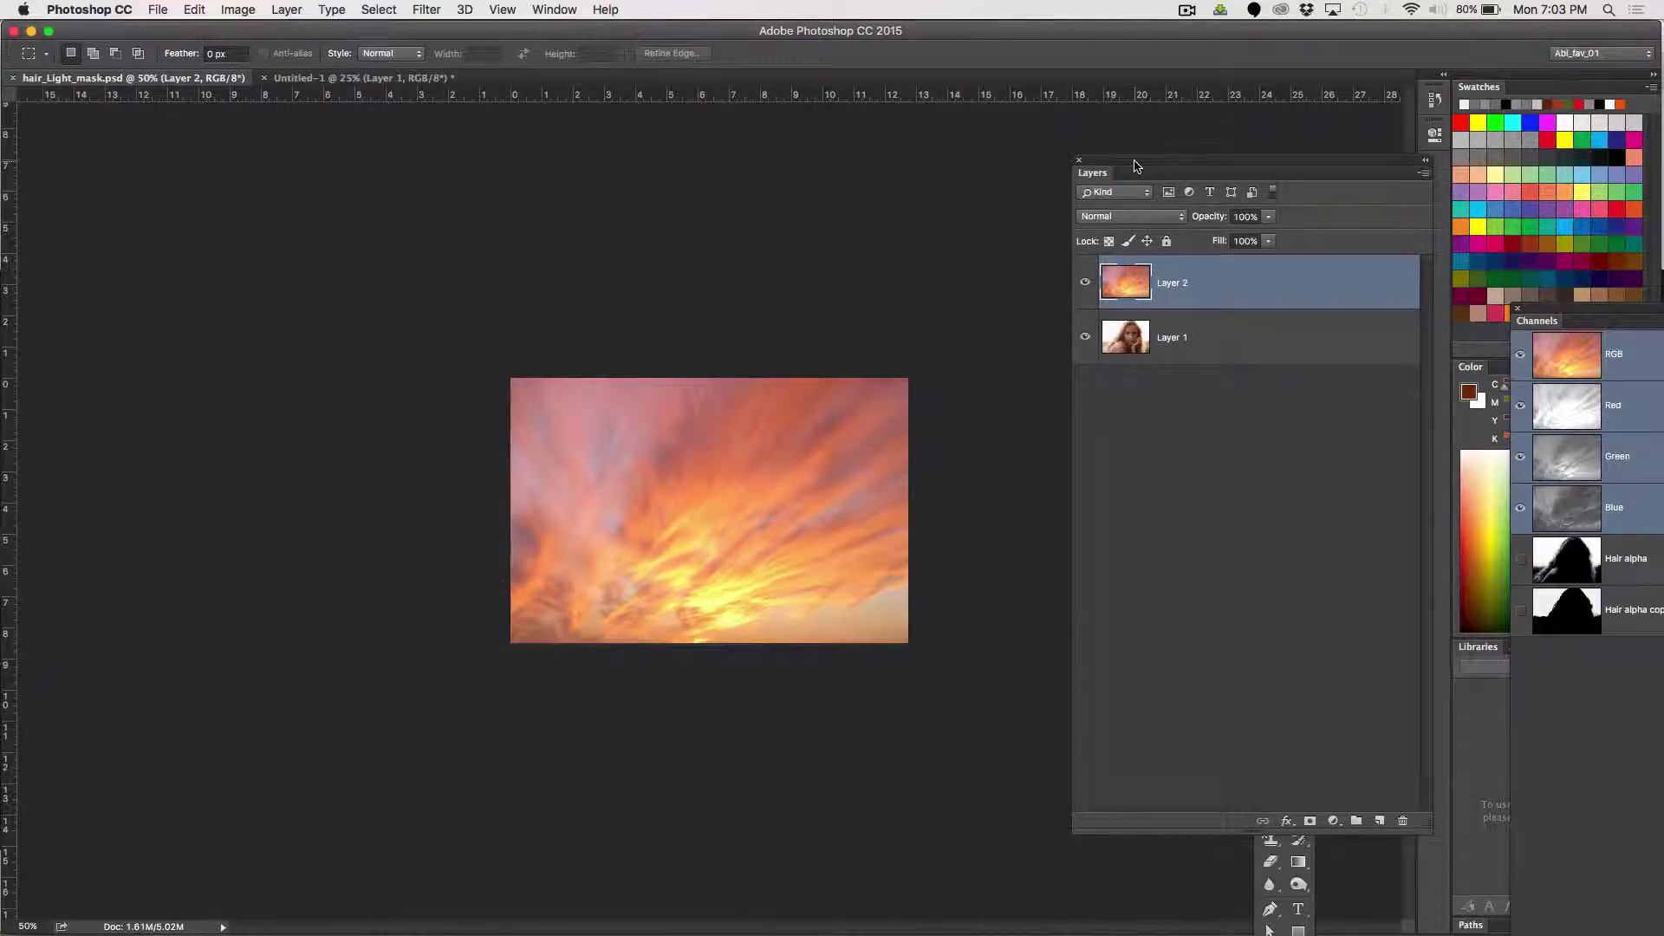
double_click(1177, 286)
key(BackSpace)
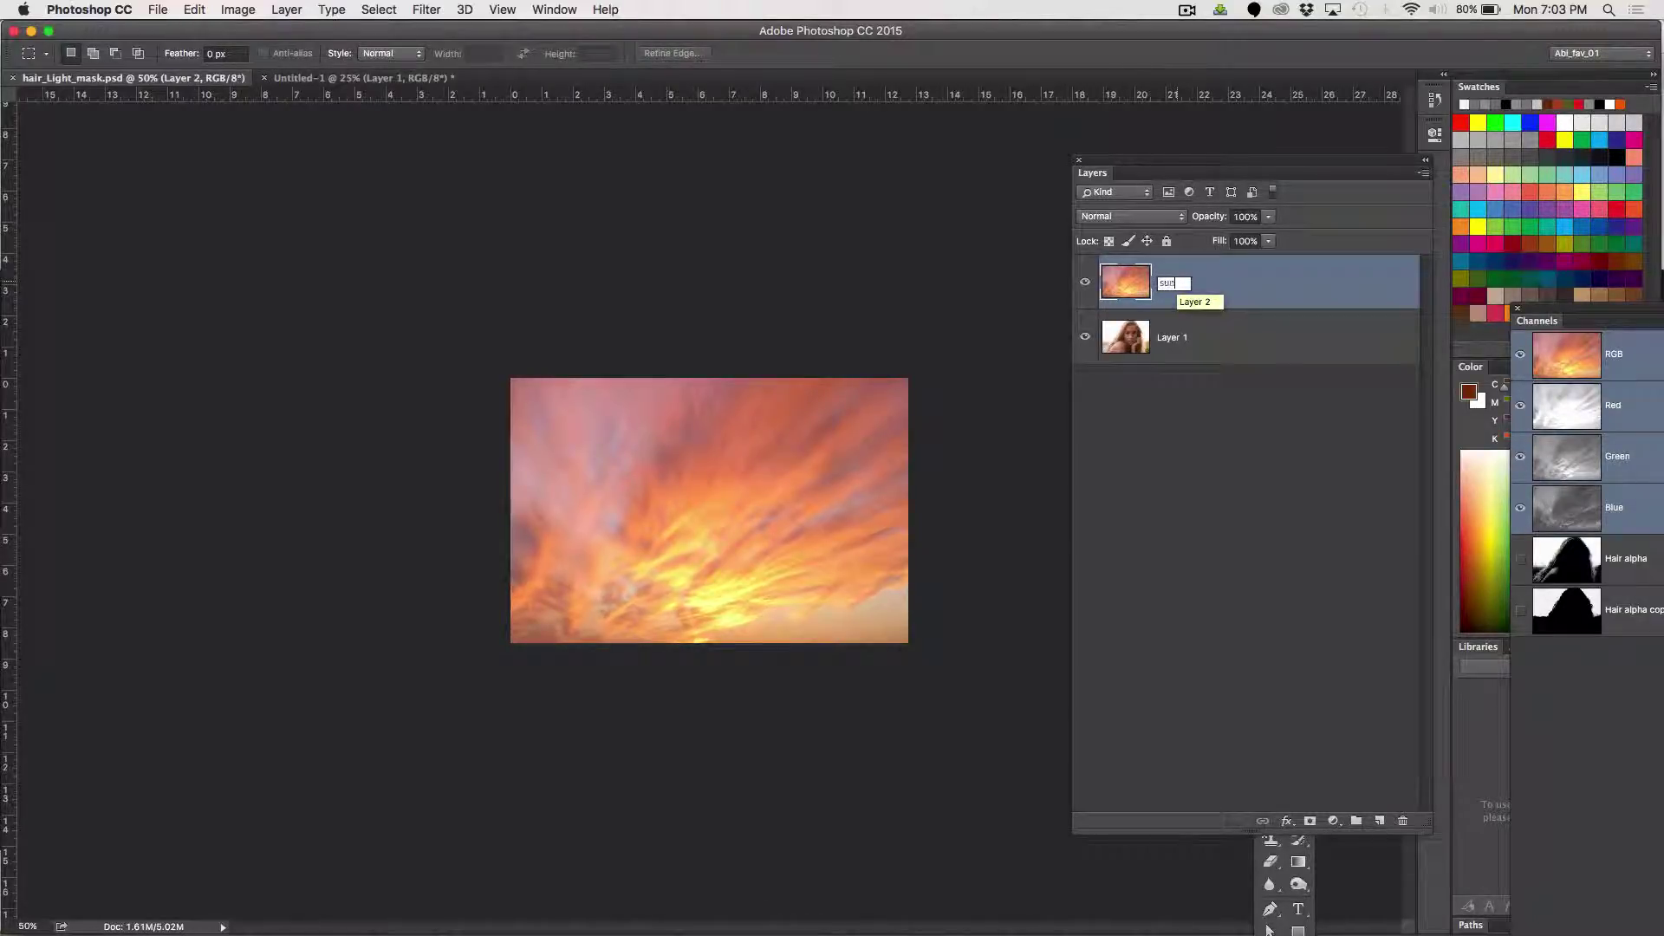
text(sunset)
click(1255, 427)
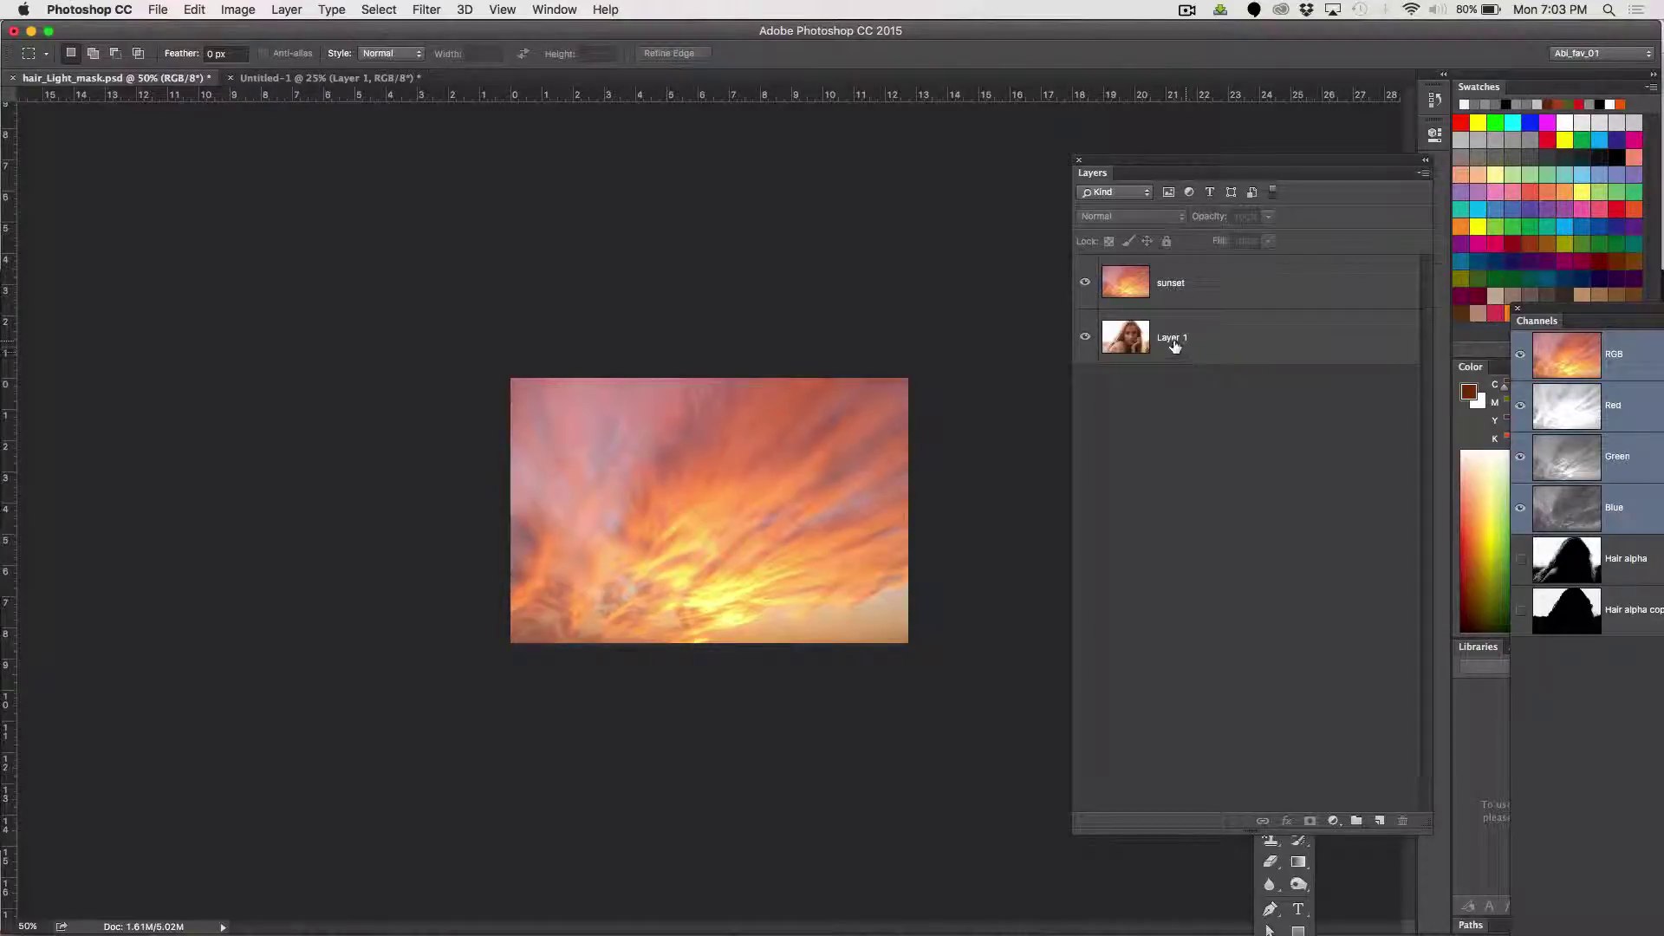
Rename the portrait layer "figure"
double_click(1173, 337)
key(BackSpace)
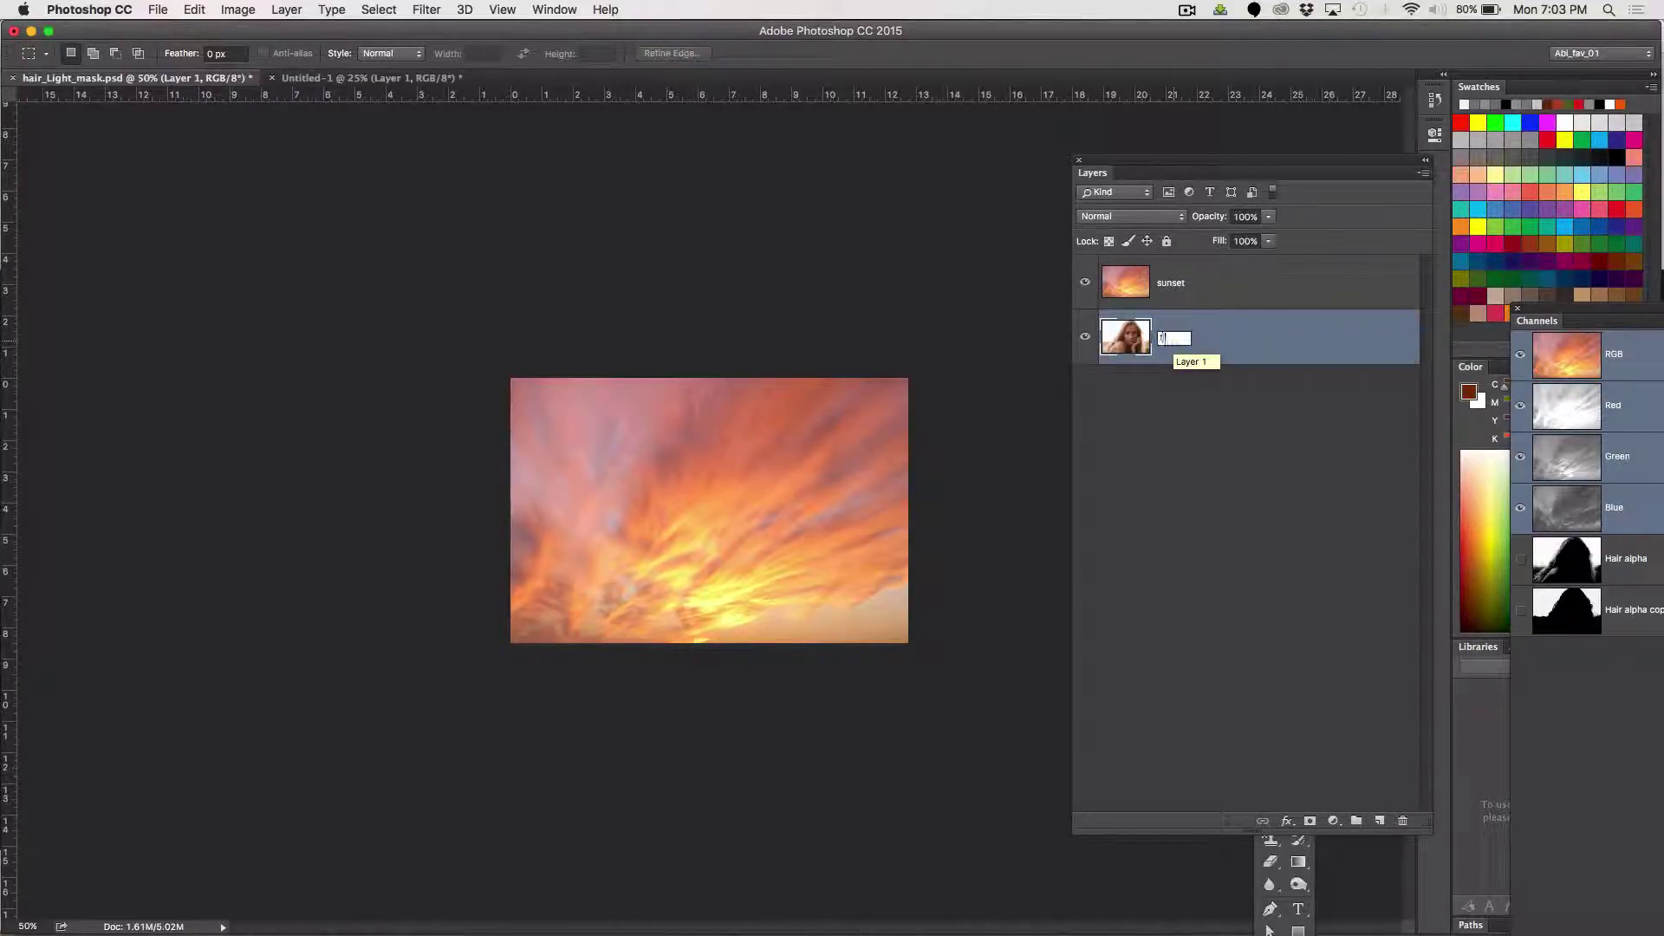
text(figure)
click(1260, 514)
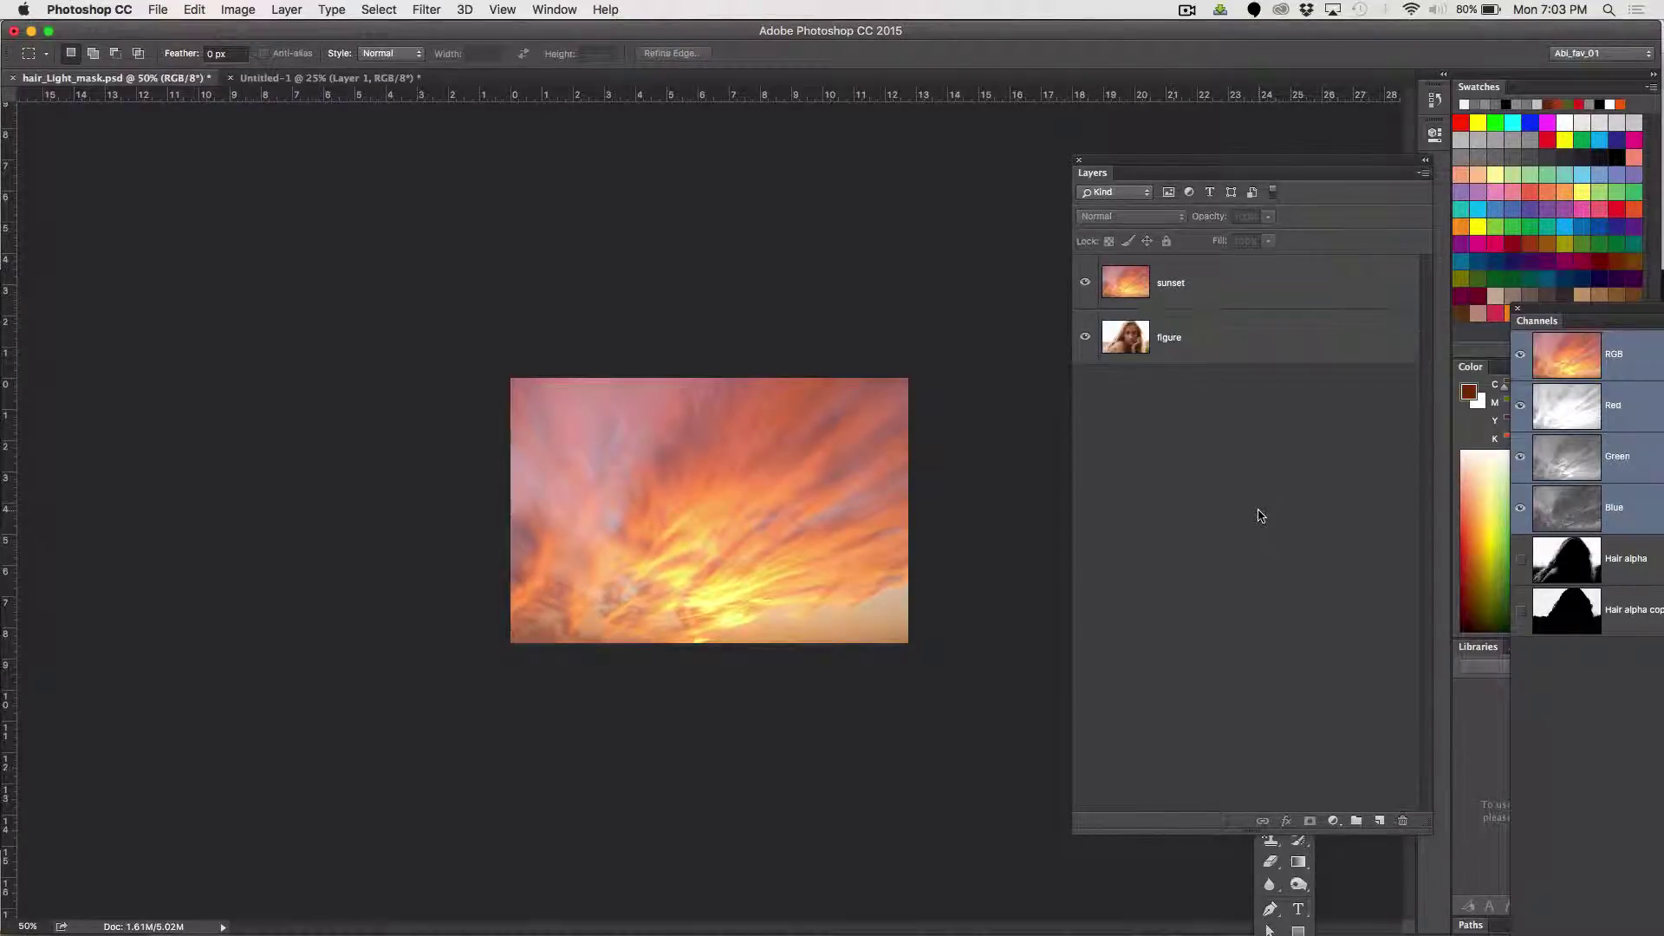
Set the layer thumbnails to the largest size in the Layers Panel Options
click(1422, 176)
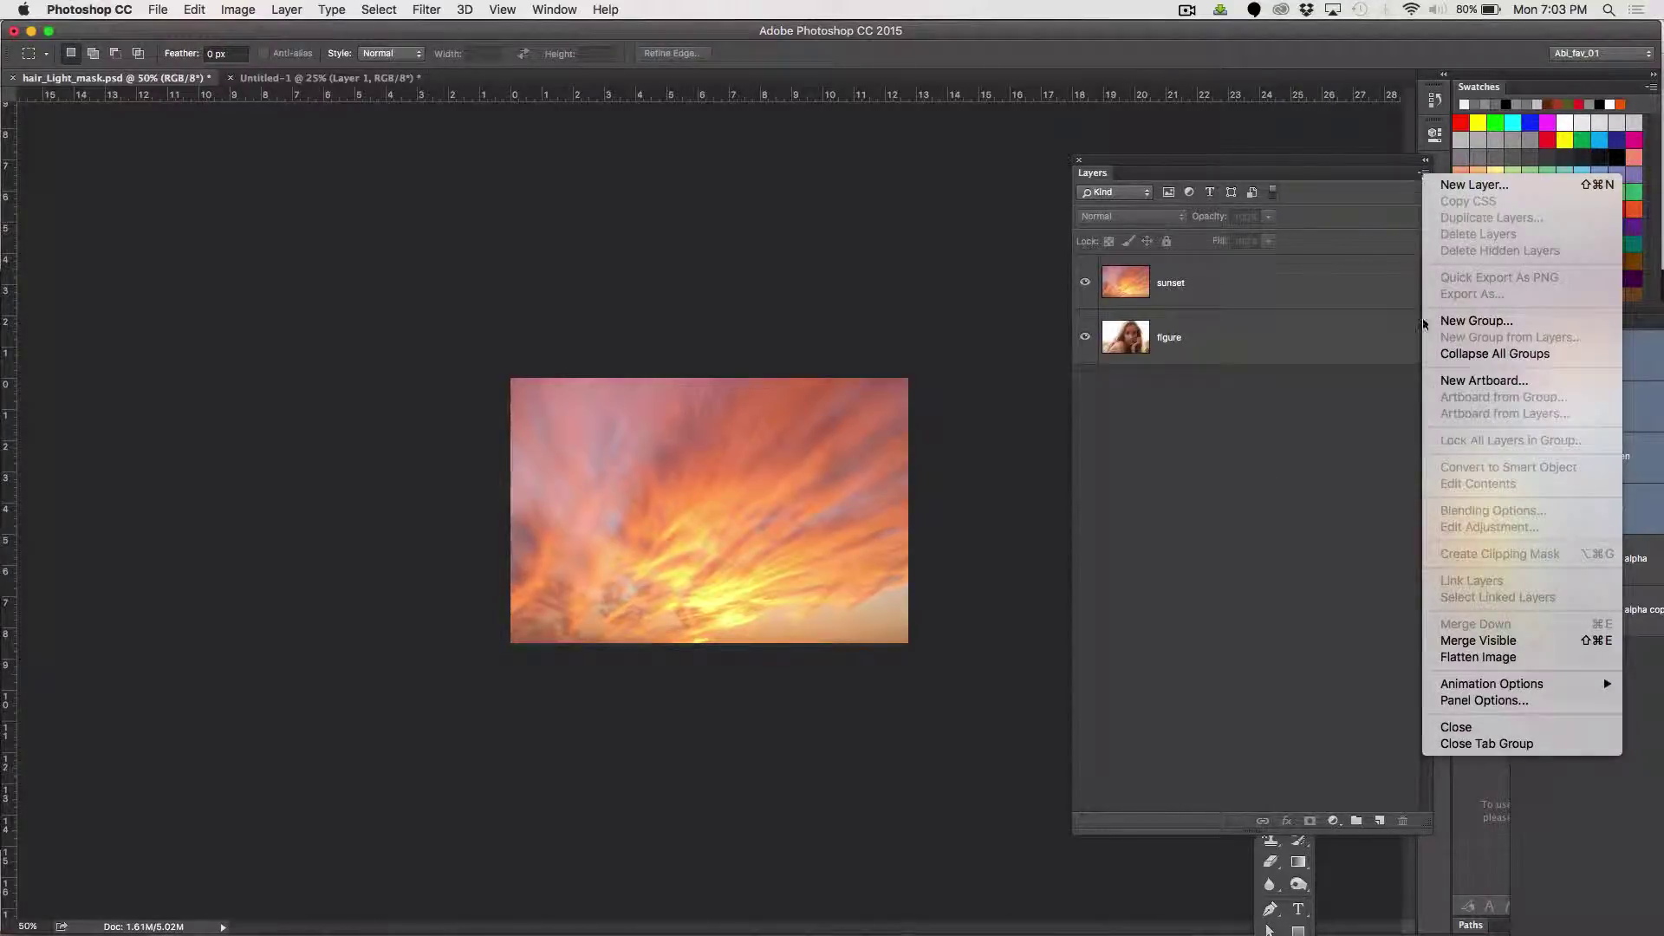
click(1483, 700)
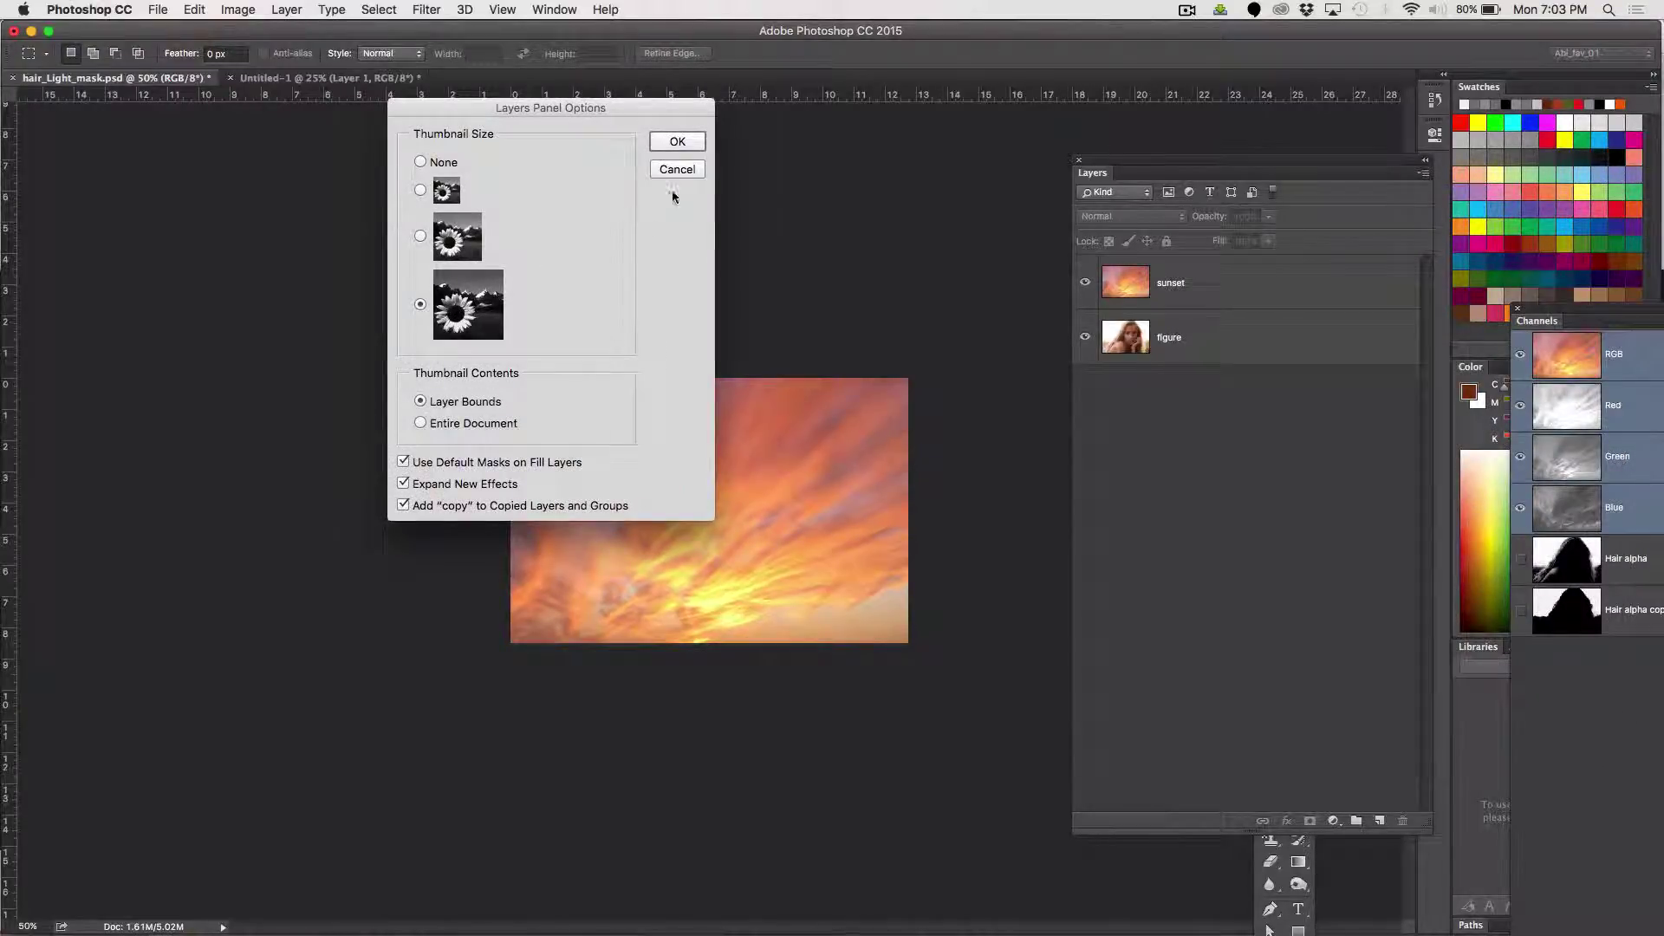
click(677, 142)
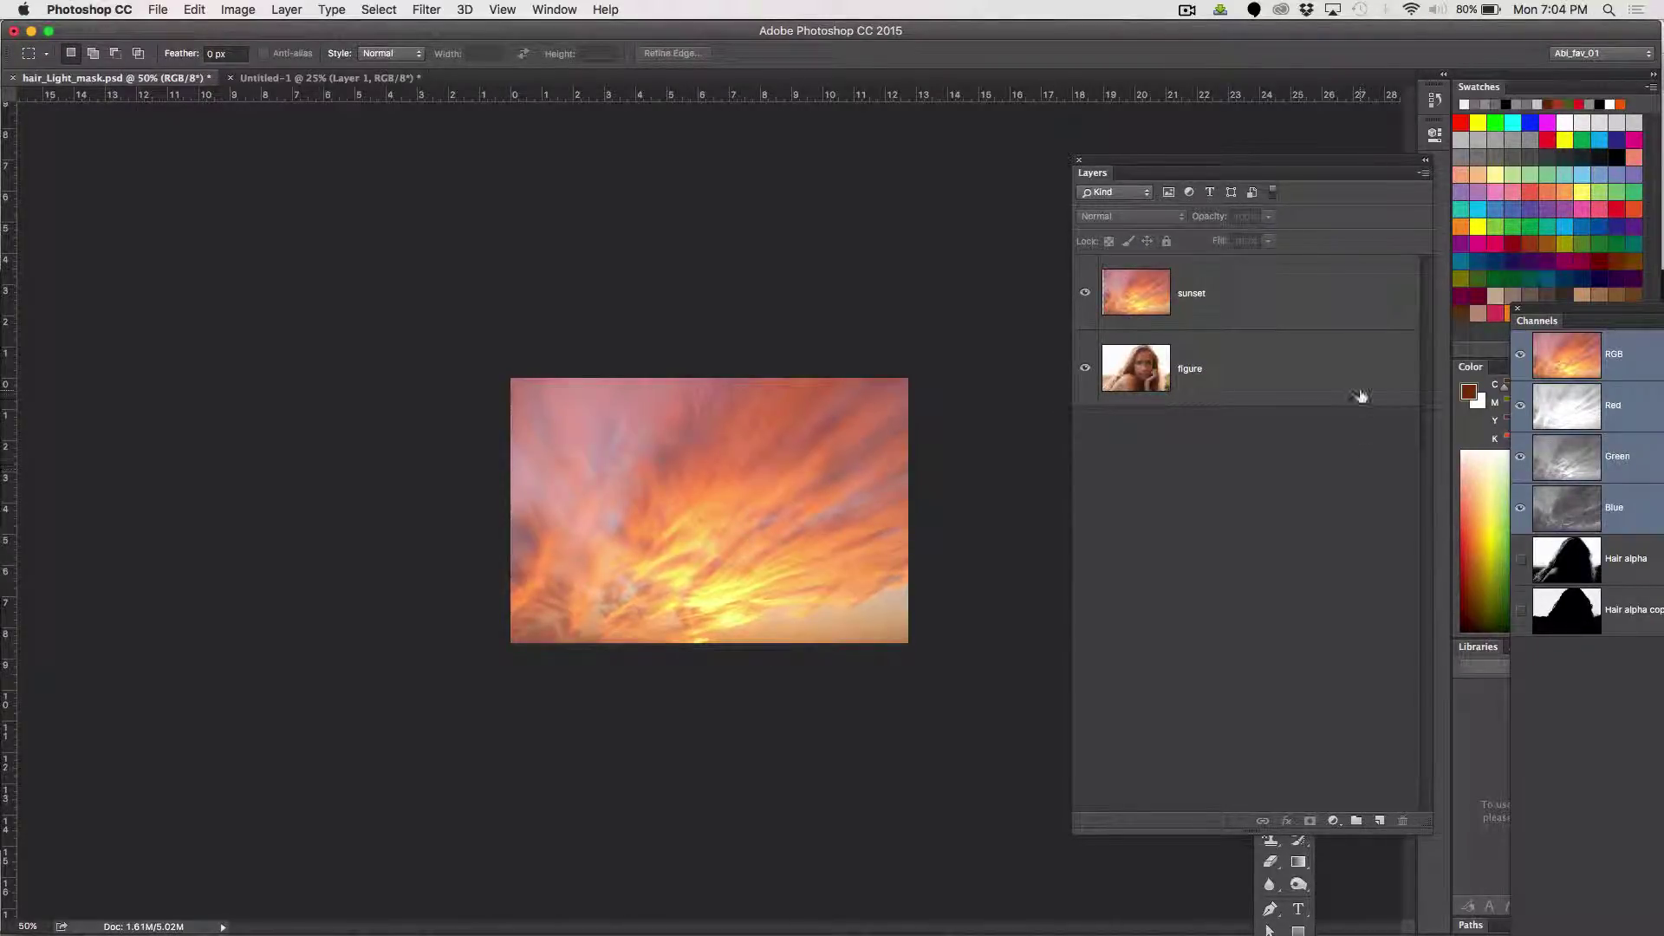
click(1423, 172)
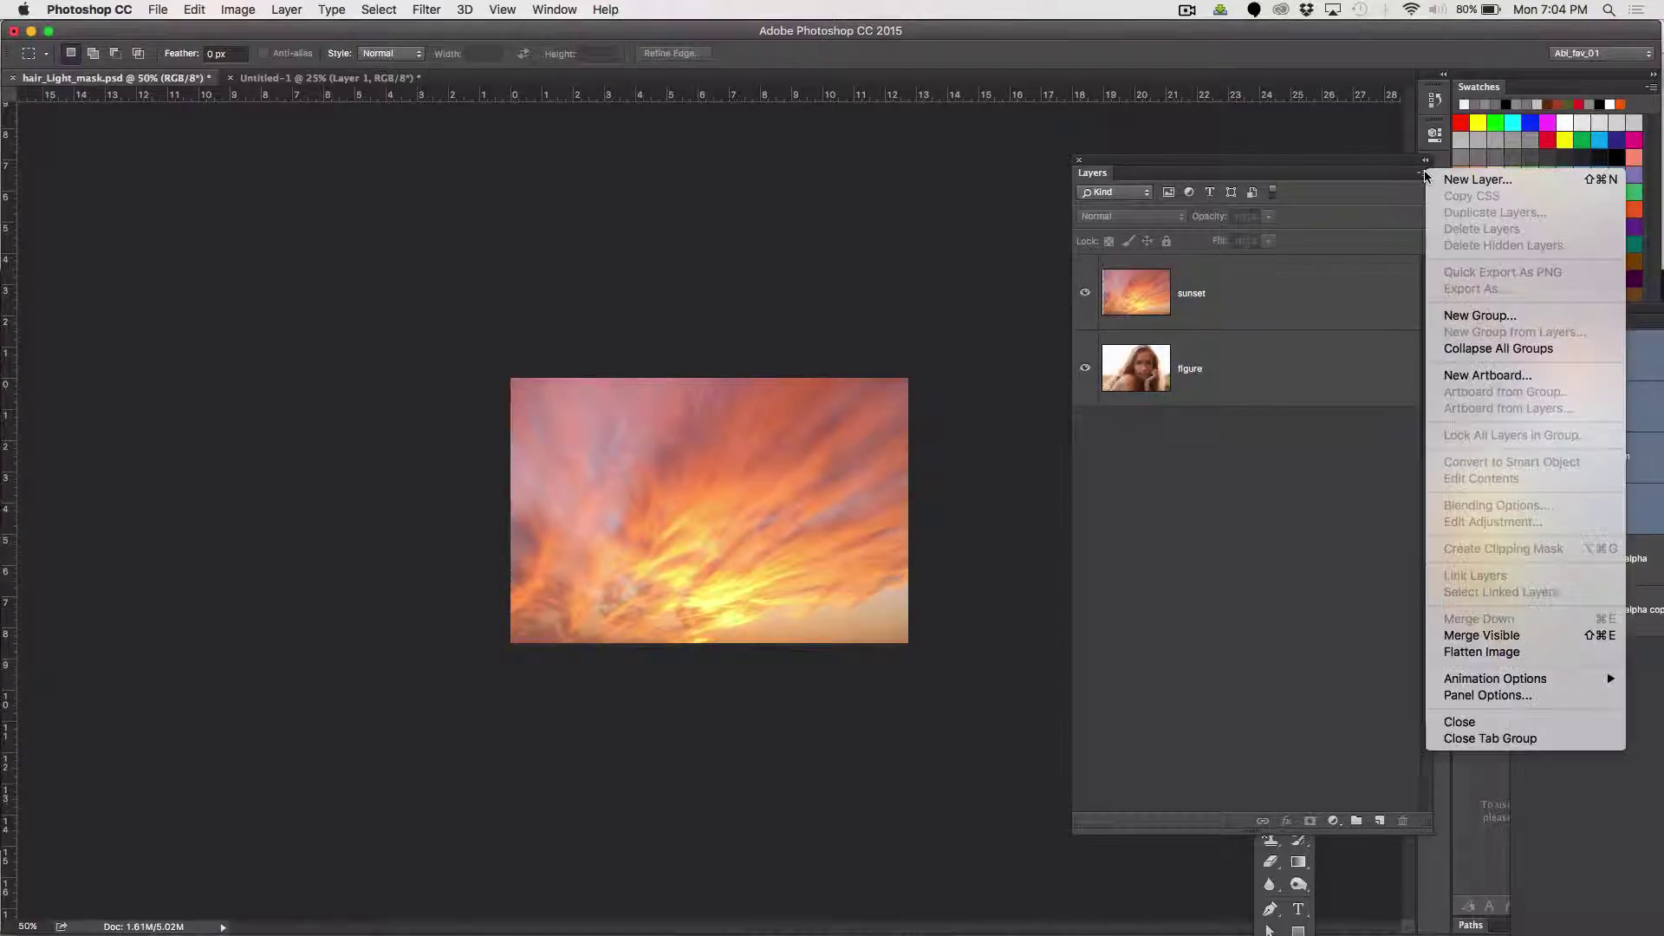
click(1501, 695)
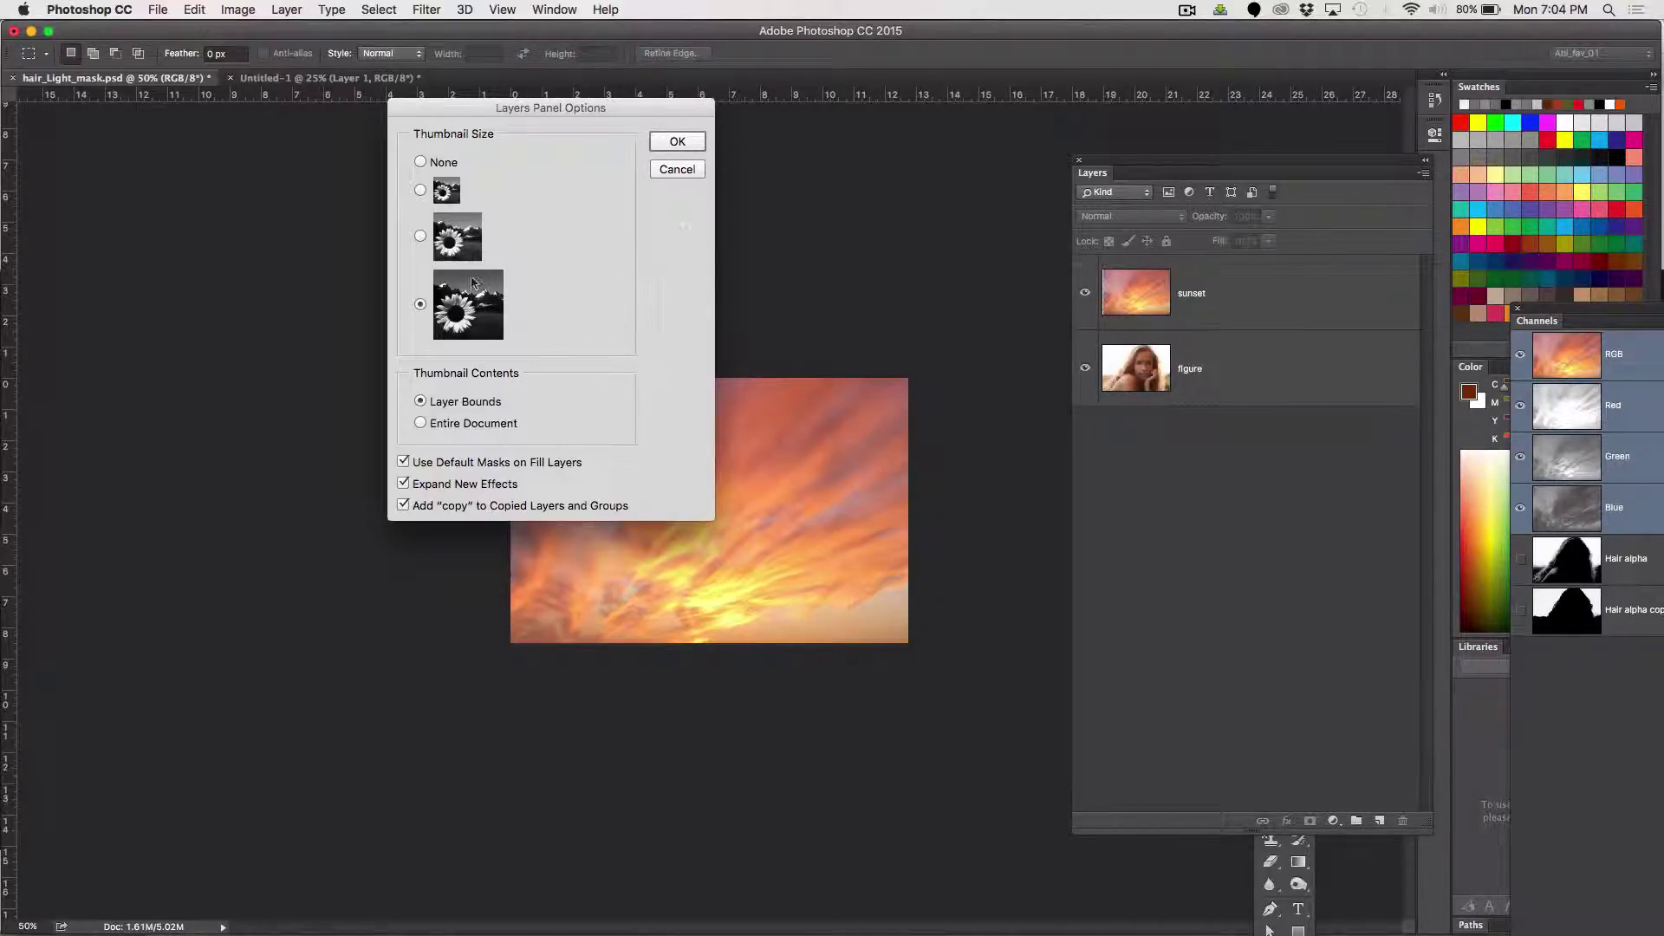
click(677, 141)
Load the Hair alpha channel as a new selection with the sunset layer active
click(1211, 297)
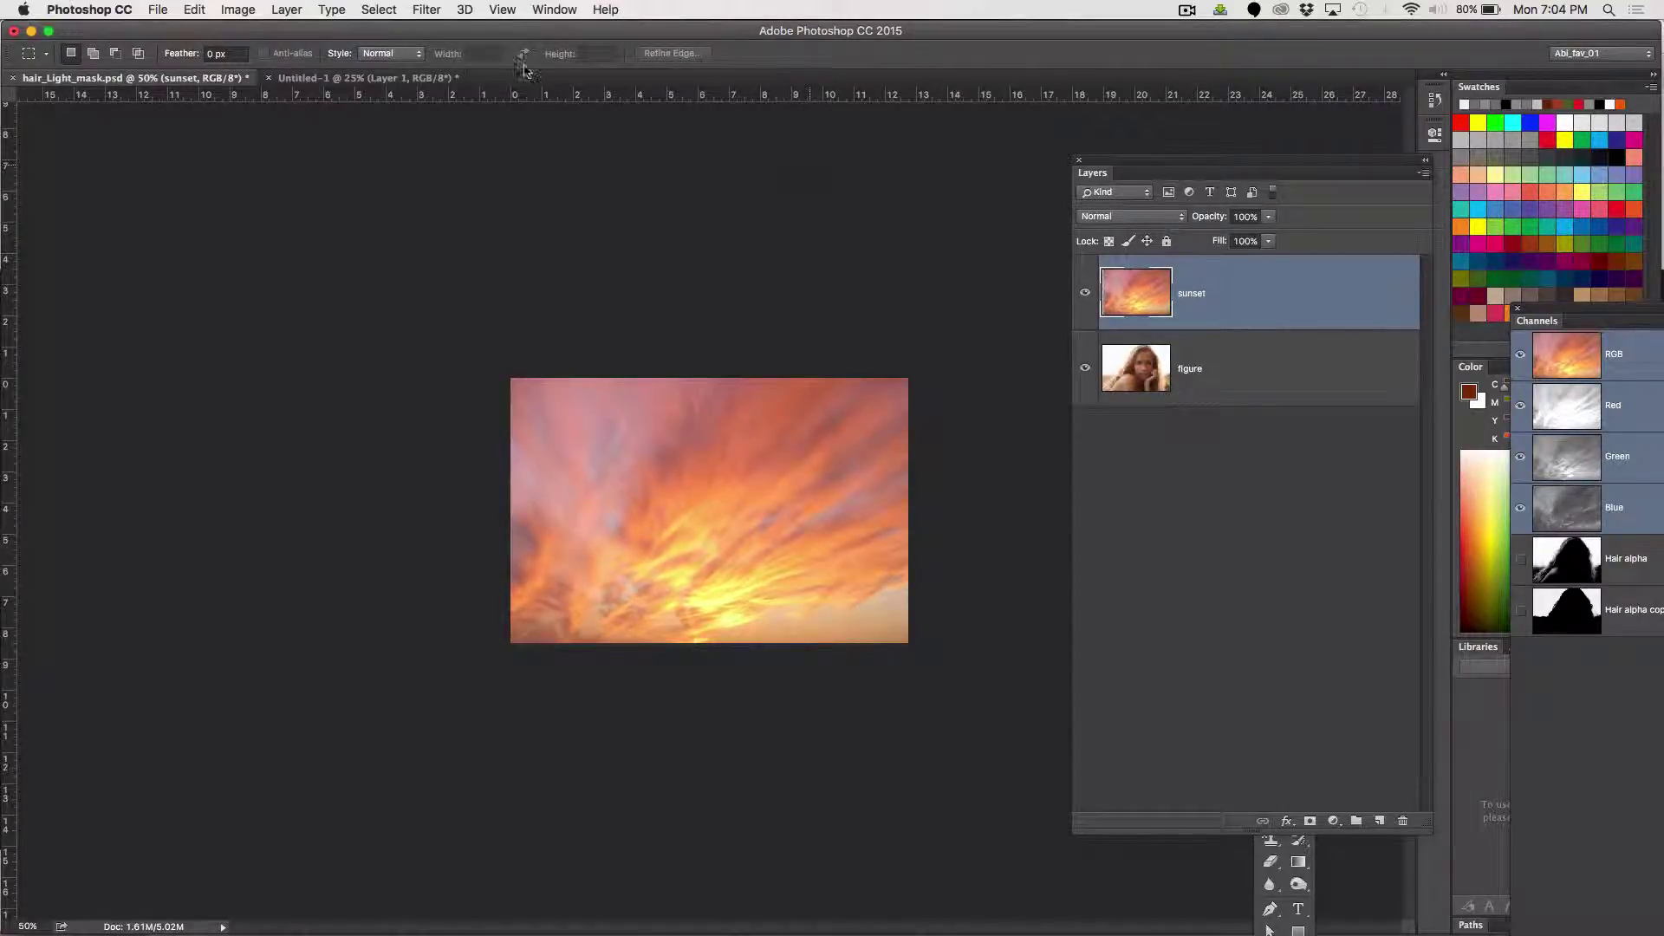
click(379, 9)
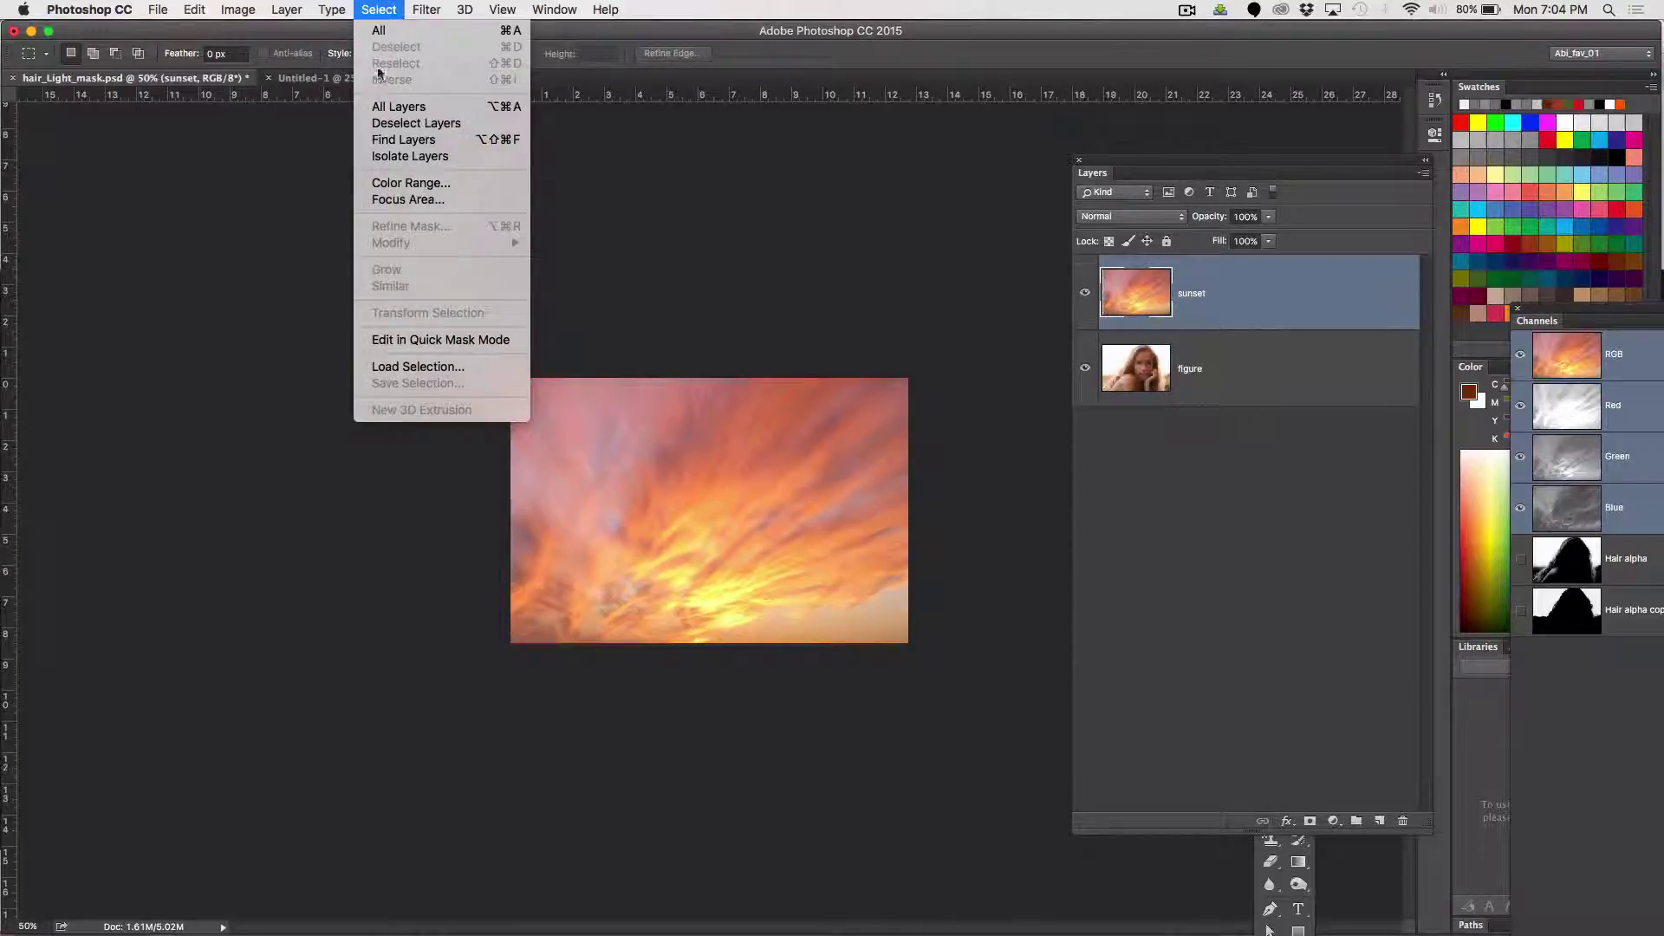
click(407, 367)
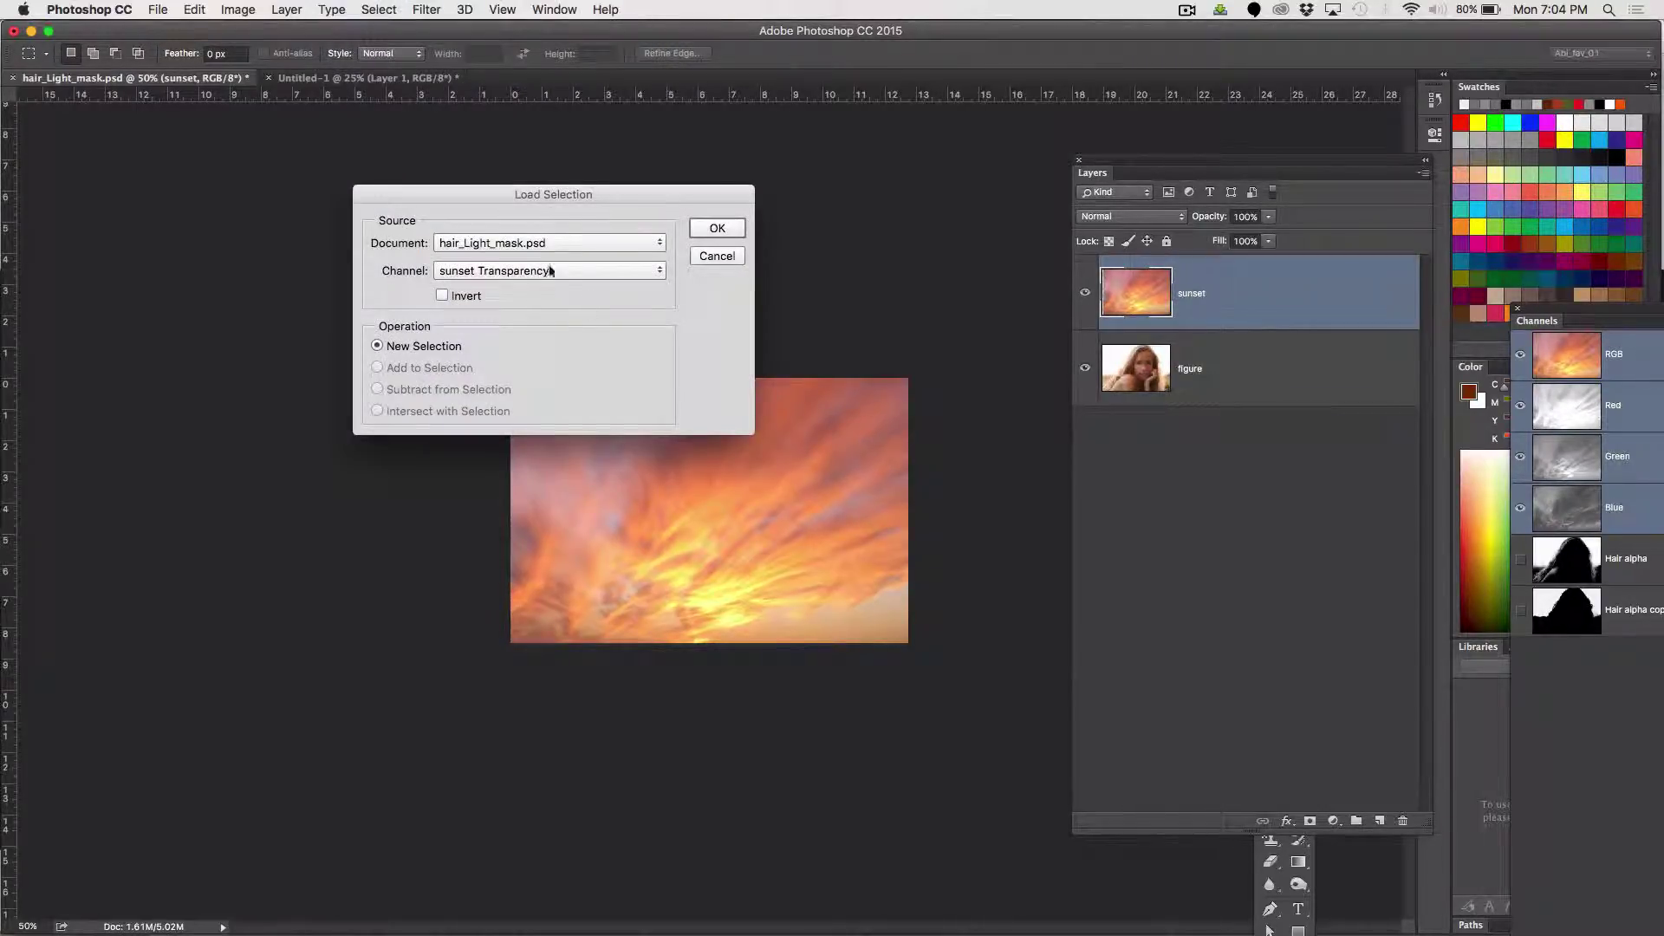
click(530, 271)
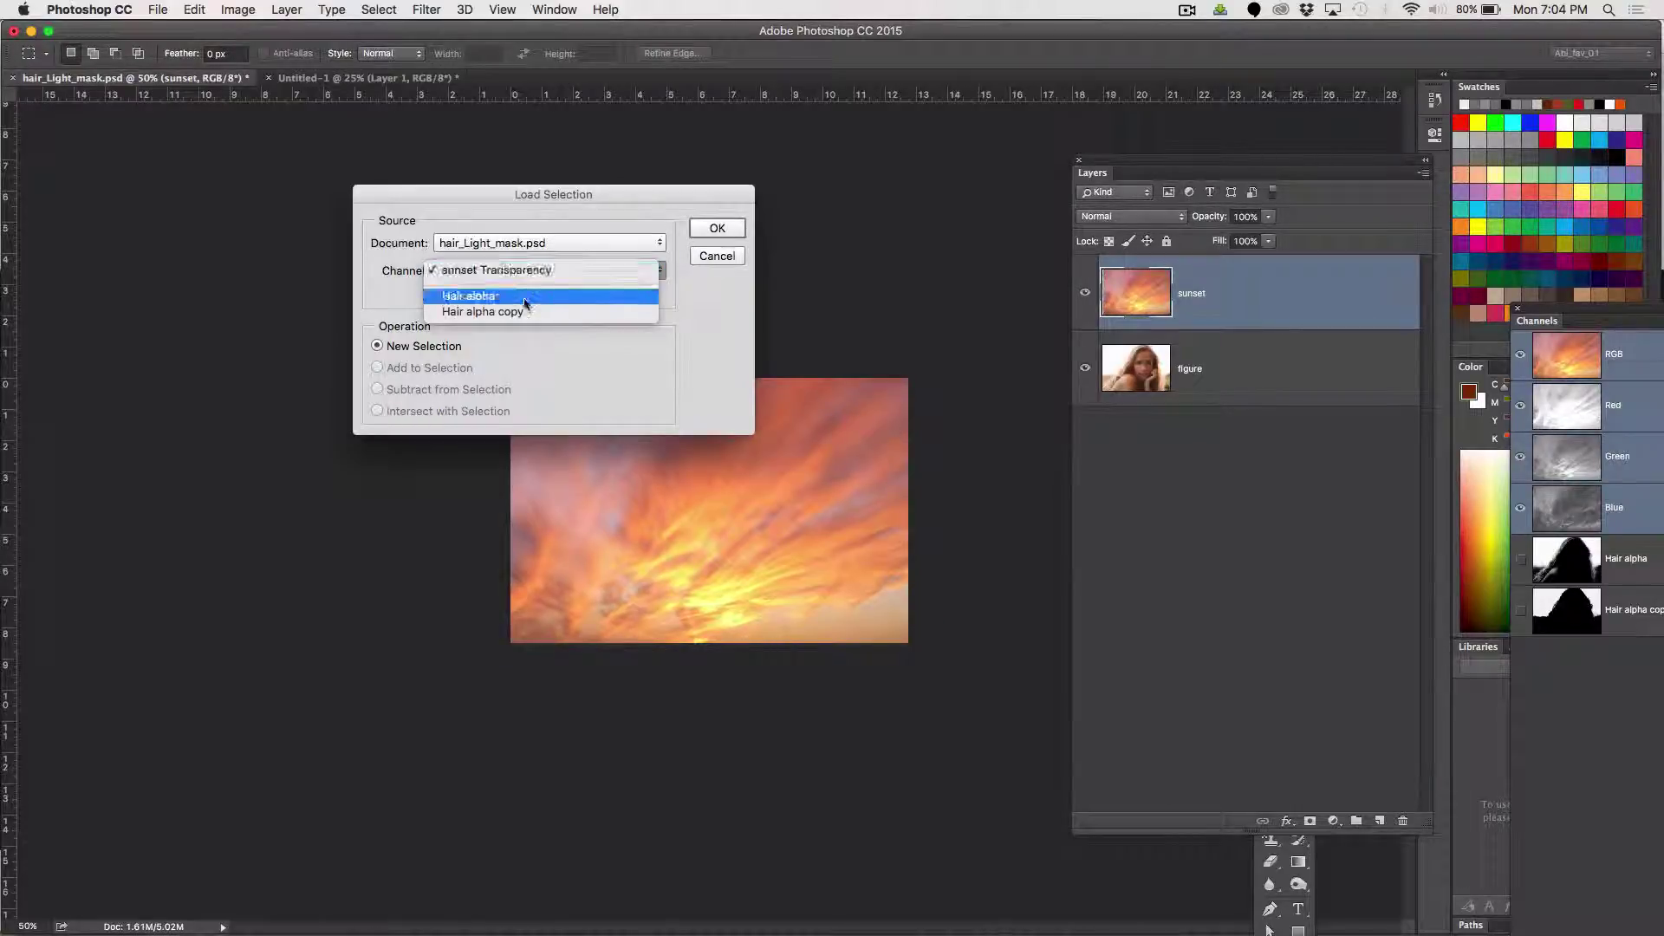
click(524, 296)
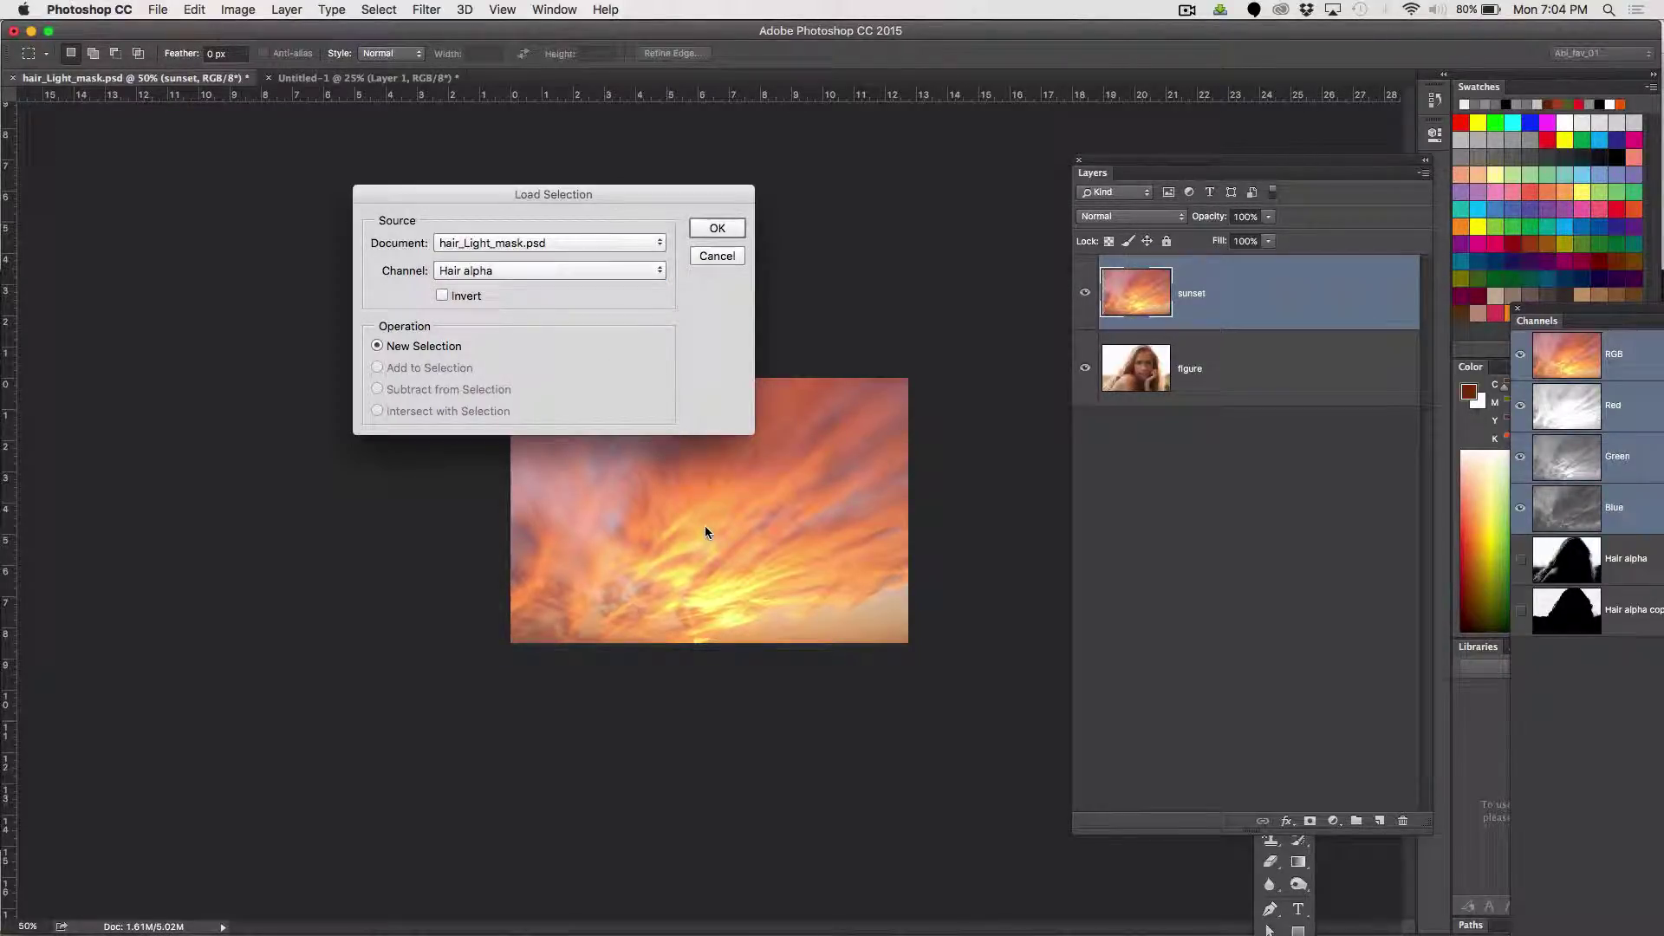
click(705, 230)
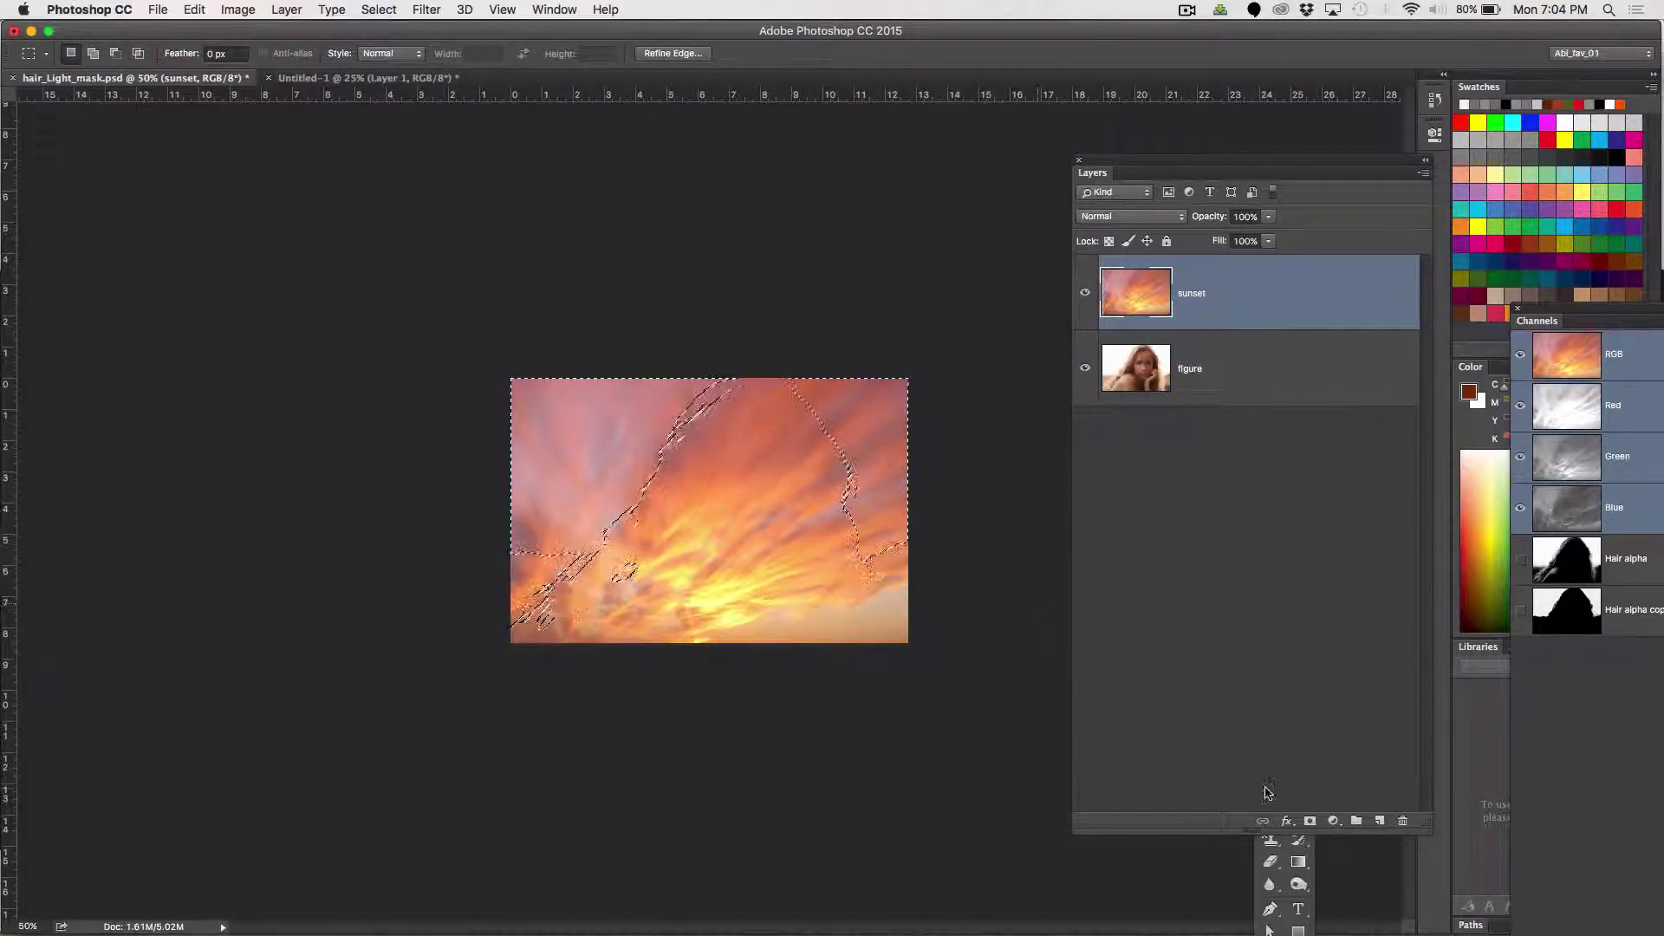
Try masking the sunset layer with the Hair alpha selection, undo the mask, and deselect
click(1309, 821)
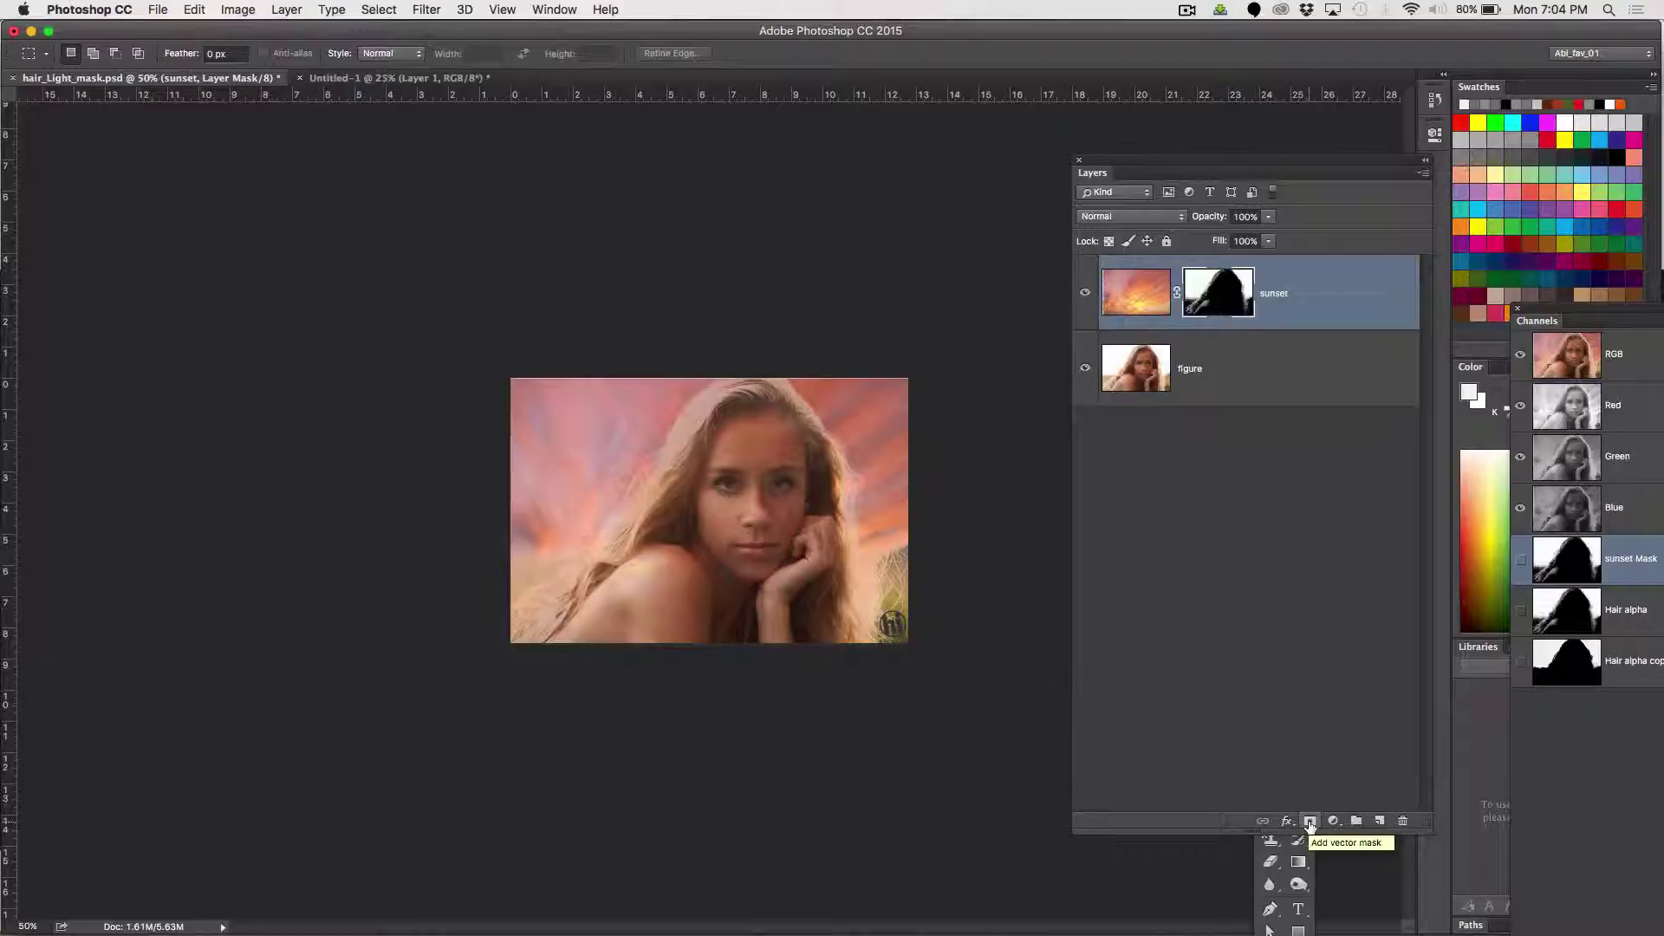
key(super+z)
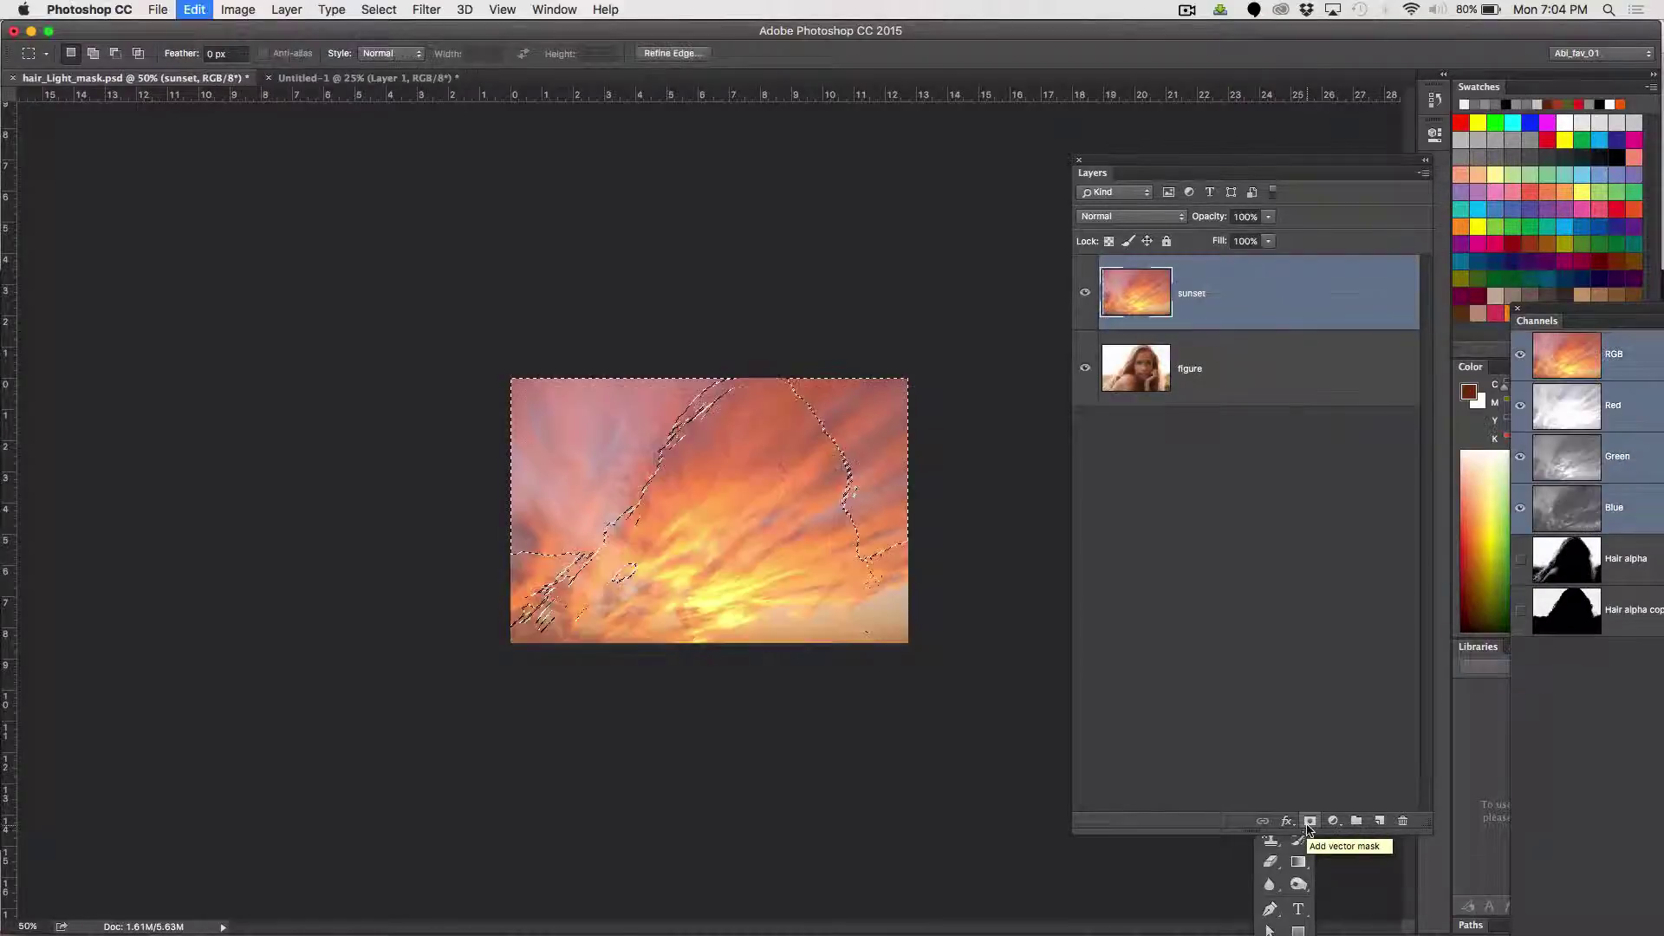
key(super+d)
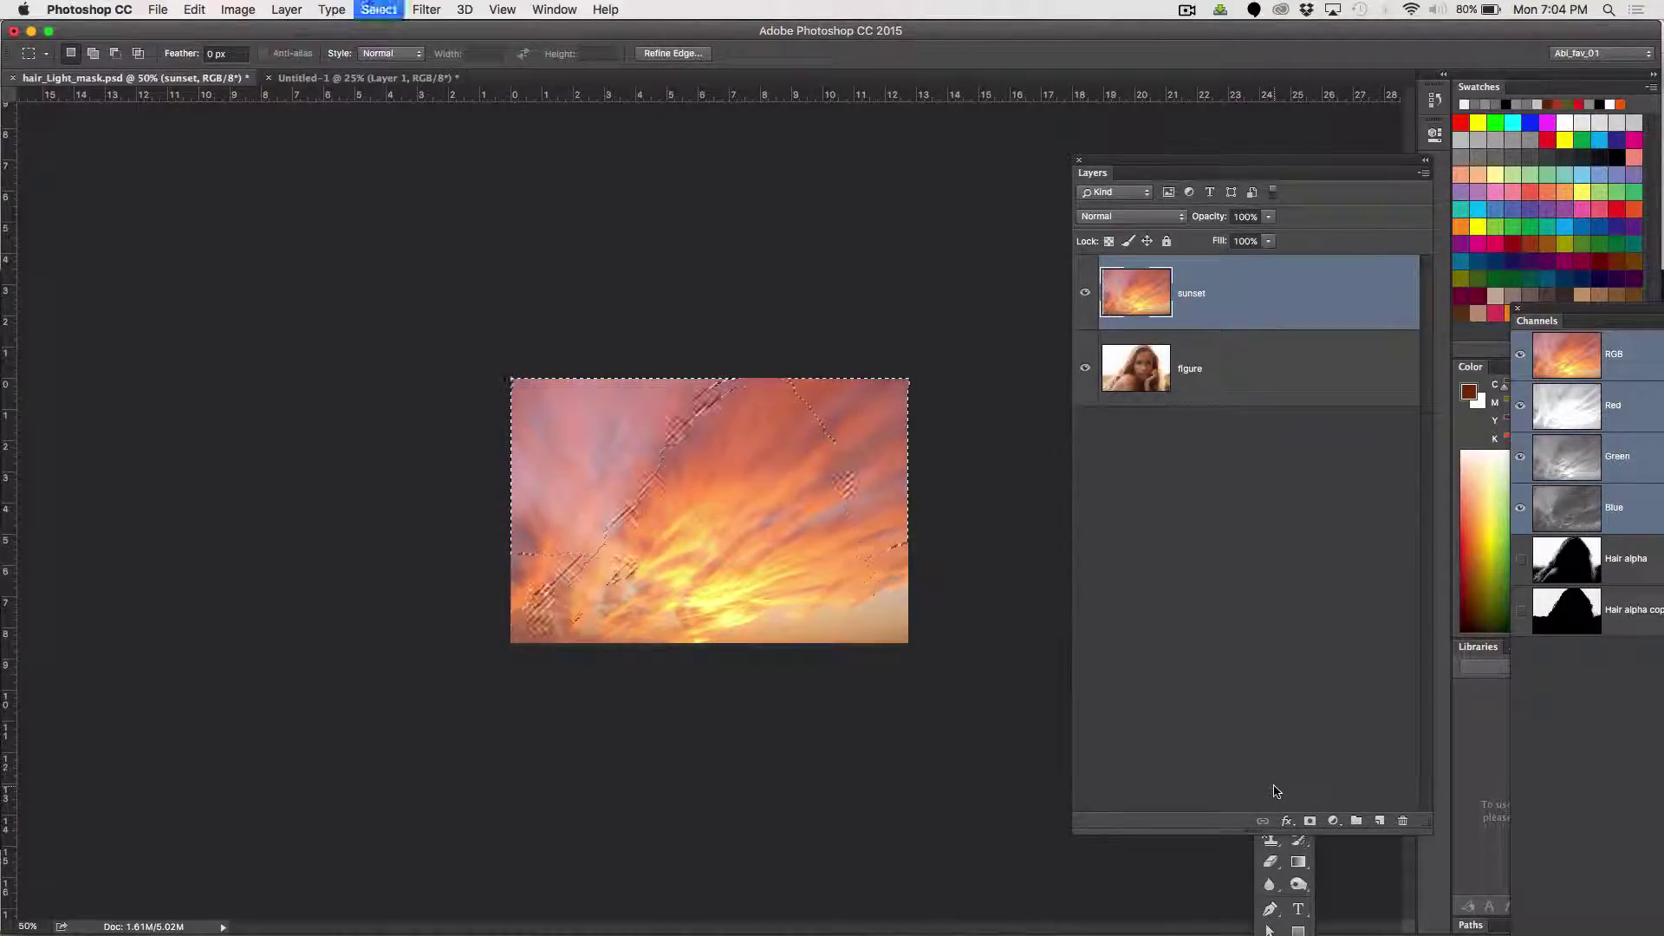
Compare the Hair alpha and Hair alpha copy channels on the canvas, and return to the sunset layer
click(1601, 574)
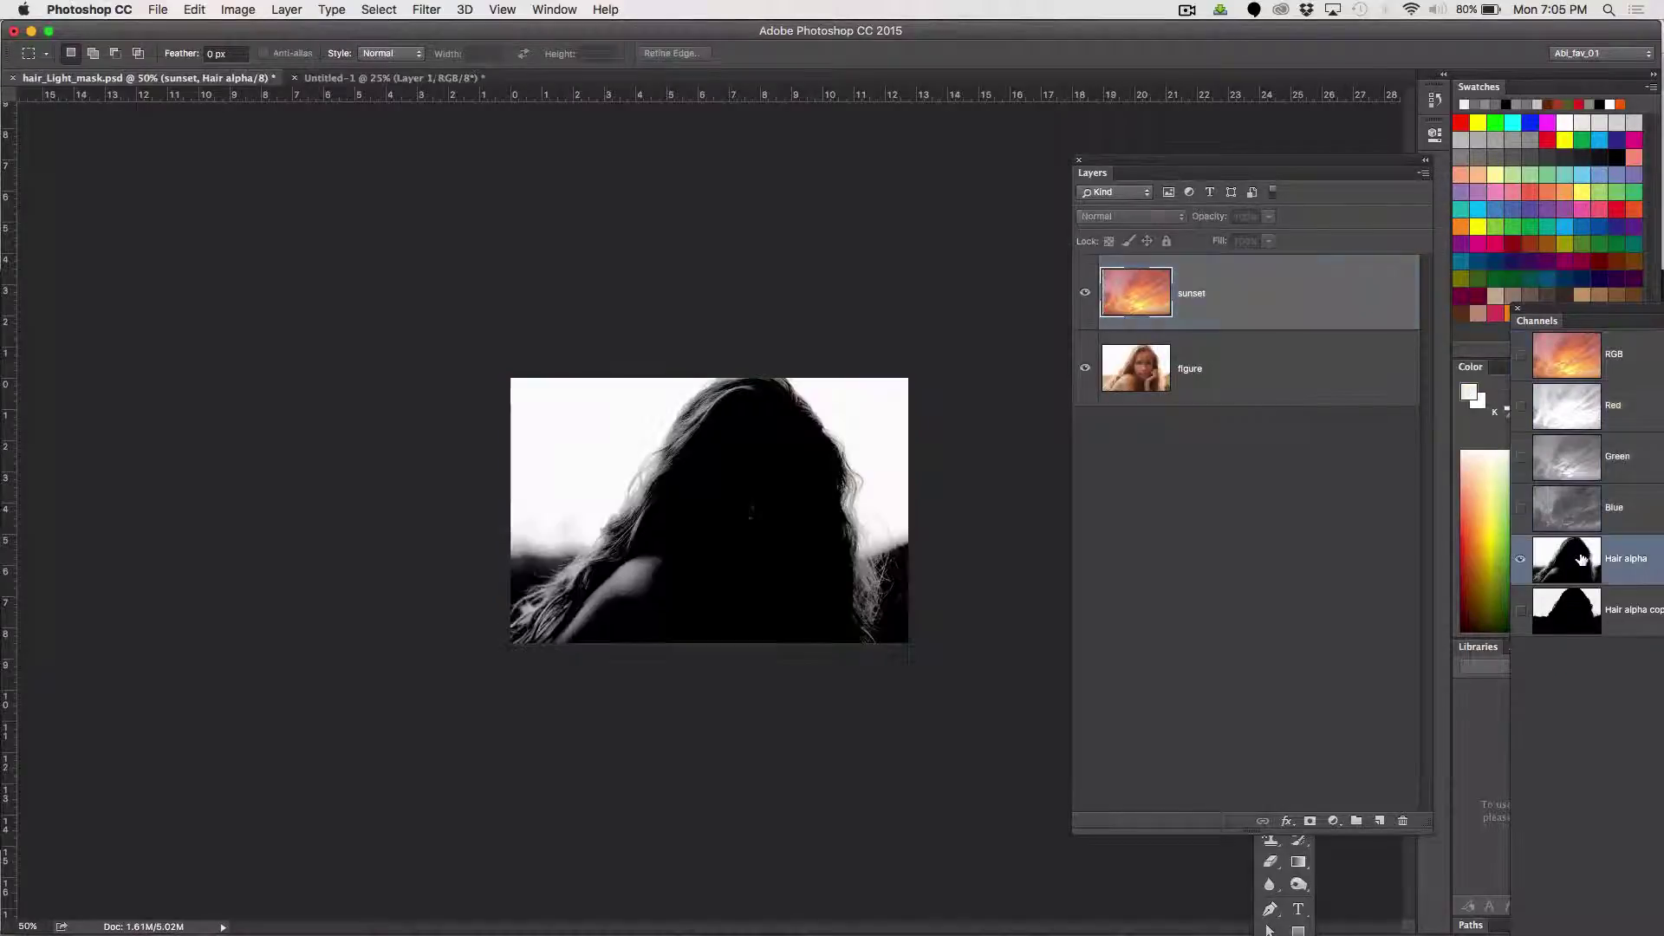
click(1619, 624)
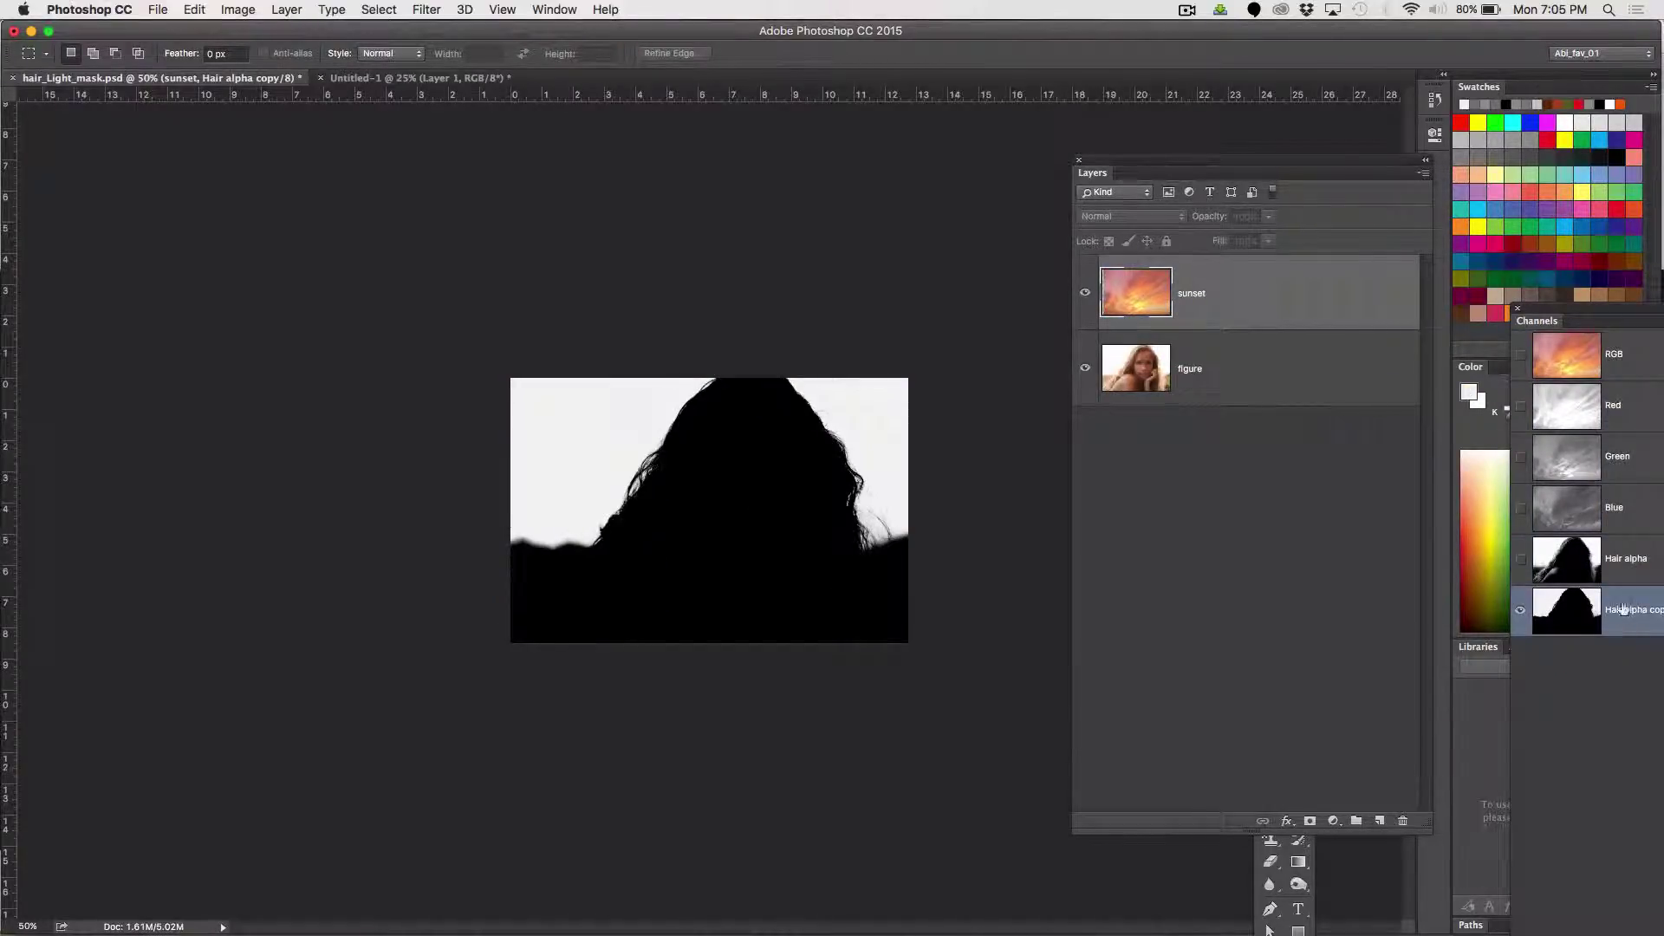
click(1619, 565)
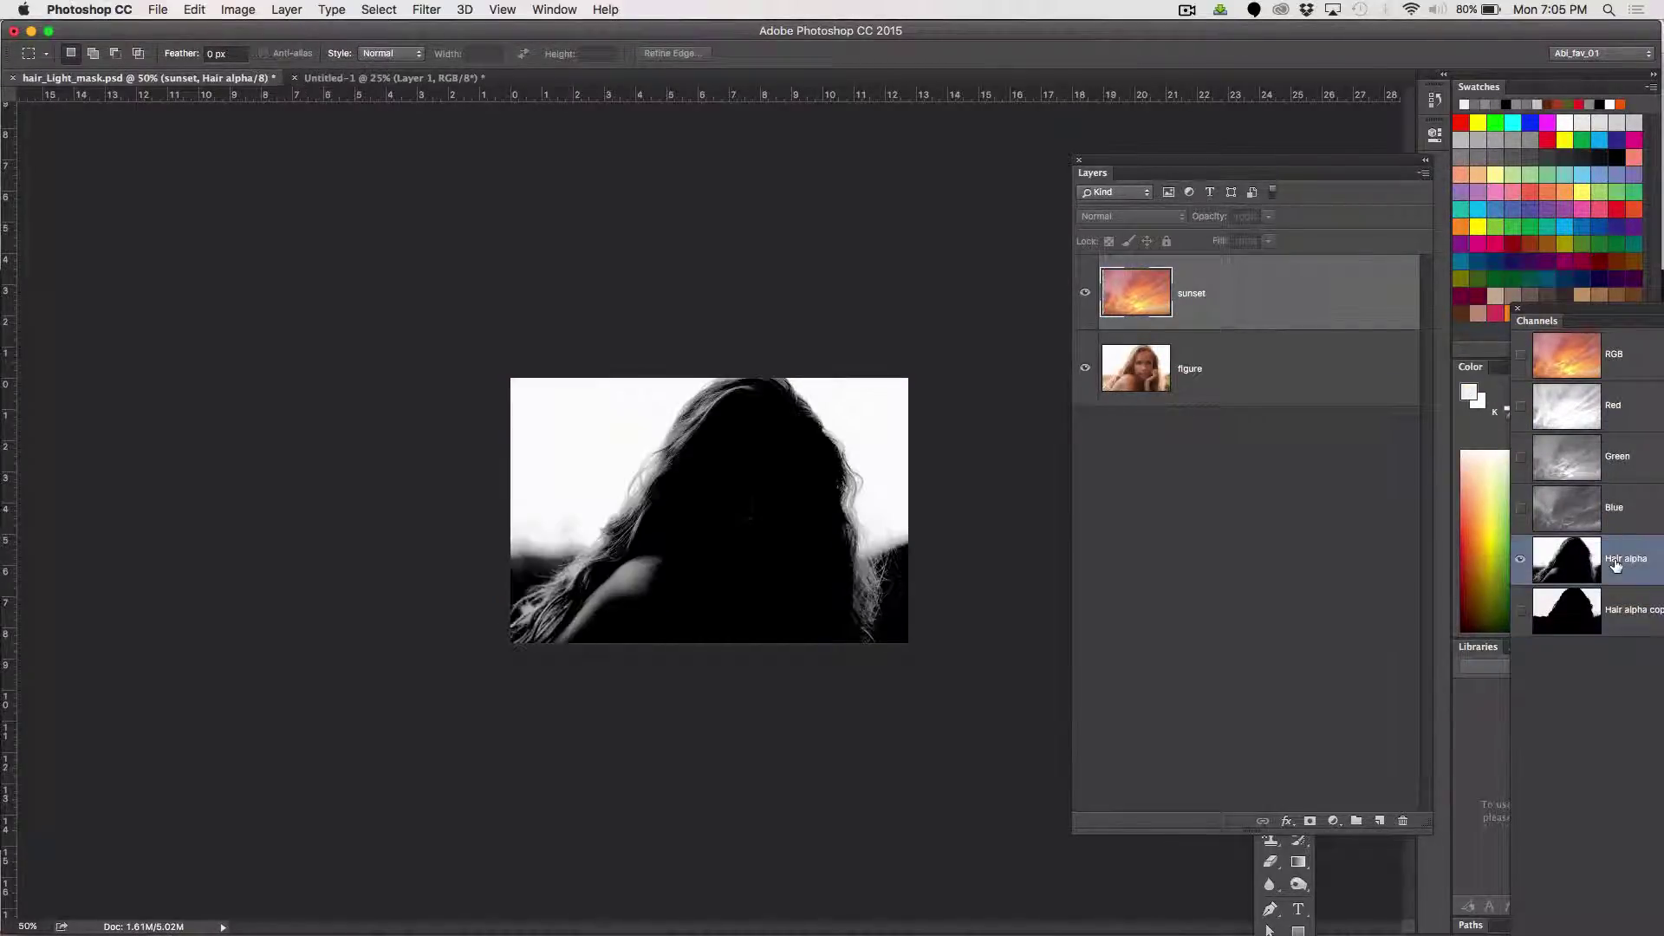
click(1270, 289)
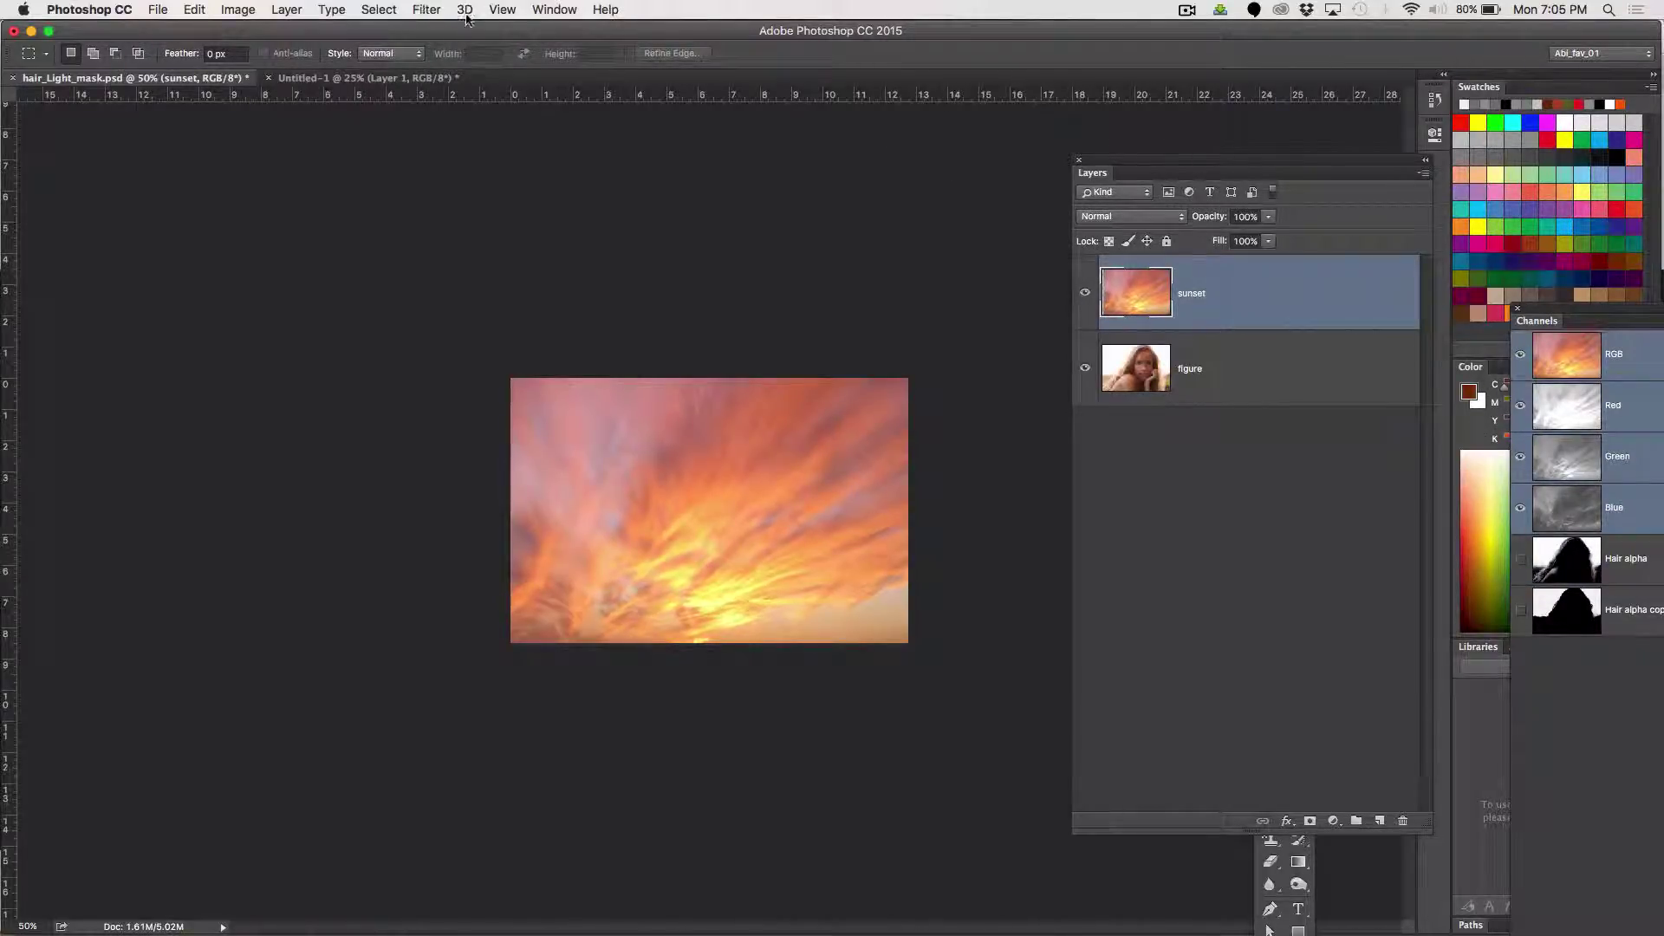
Load the Hair alpha copy channel as a new selection with the sunset layer active
click(382, 10)
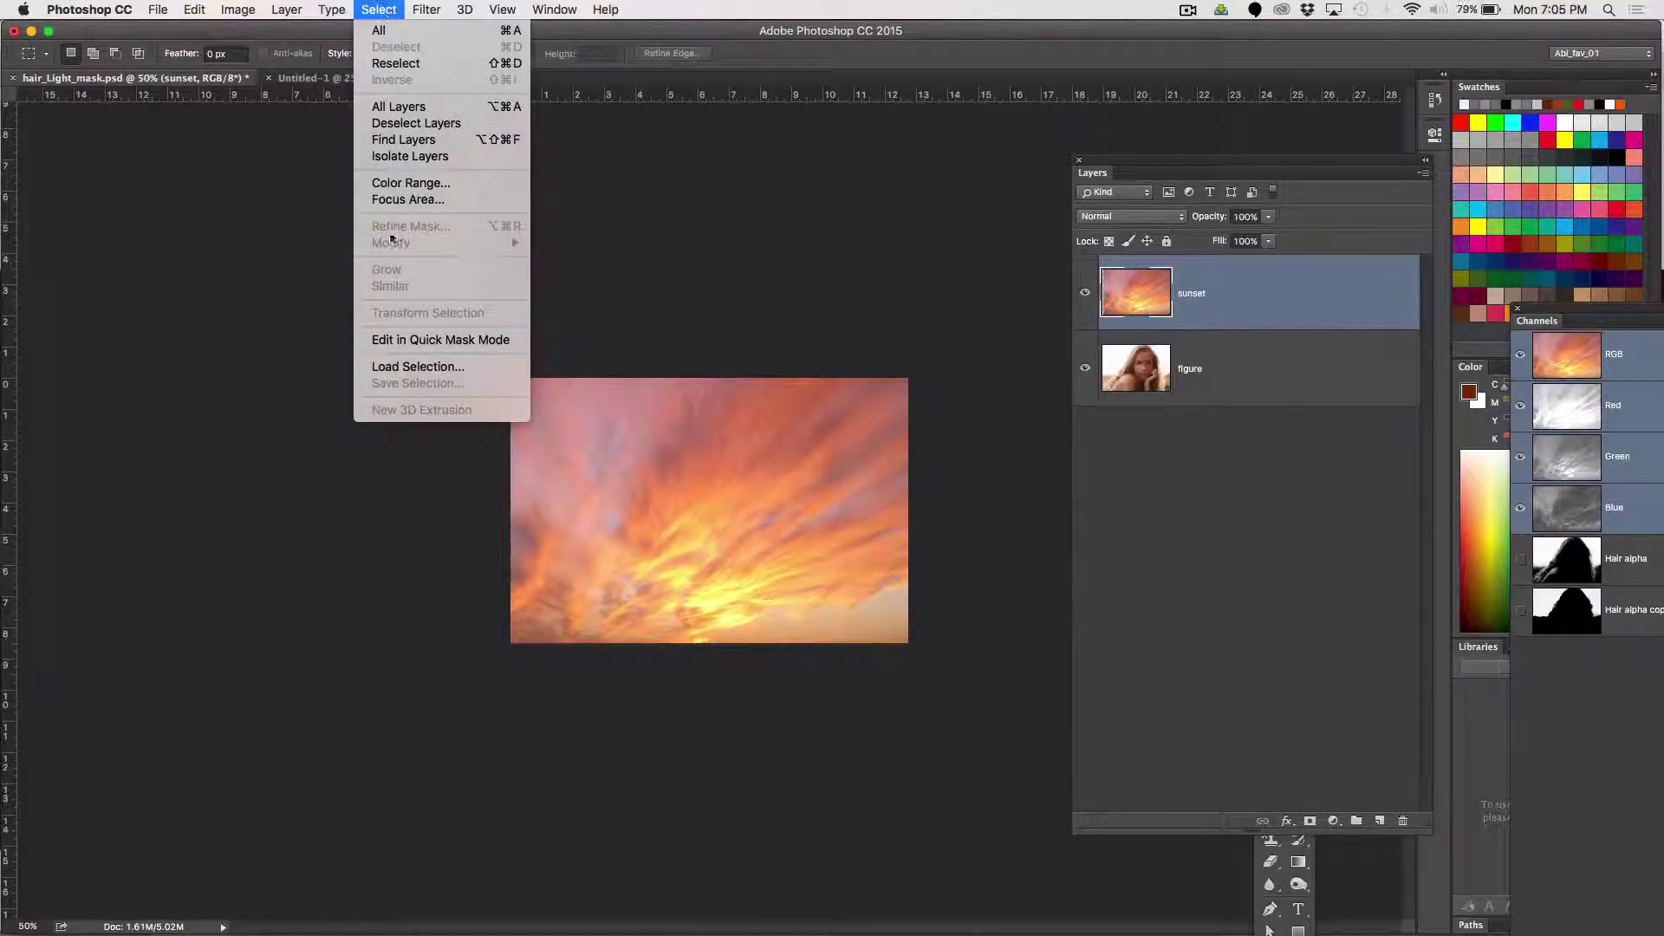
click(388, 368)
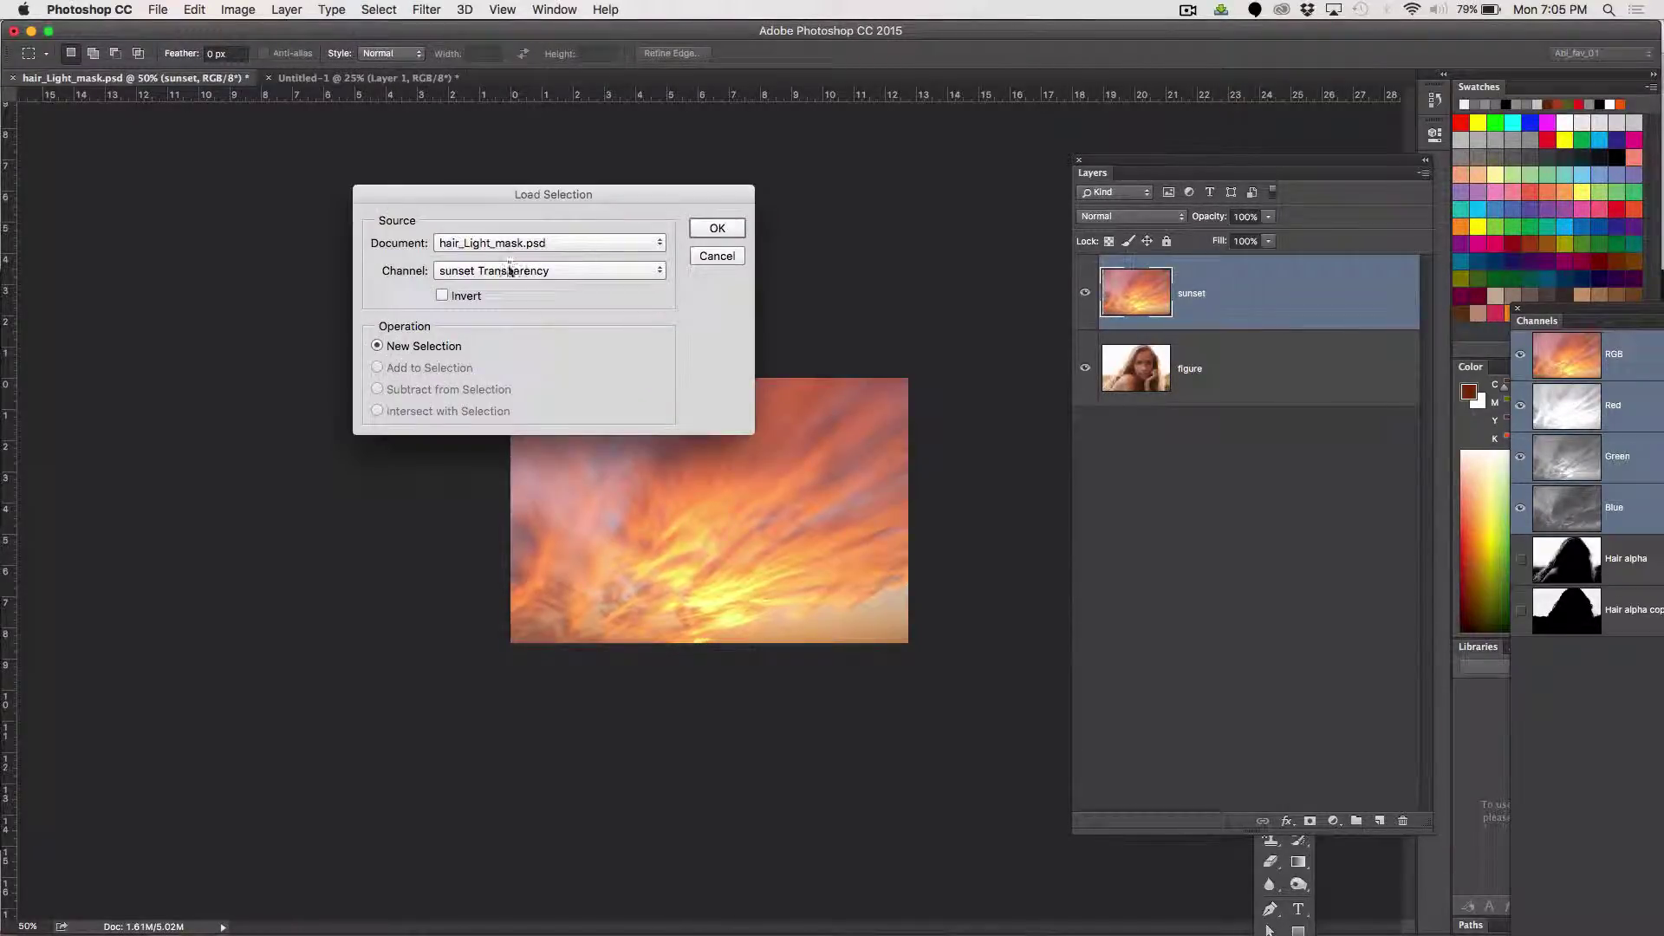
click(510, 272)
click(503, 314)
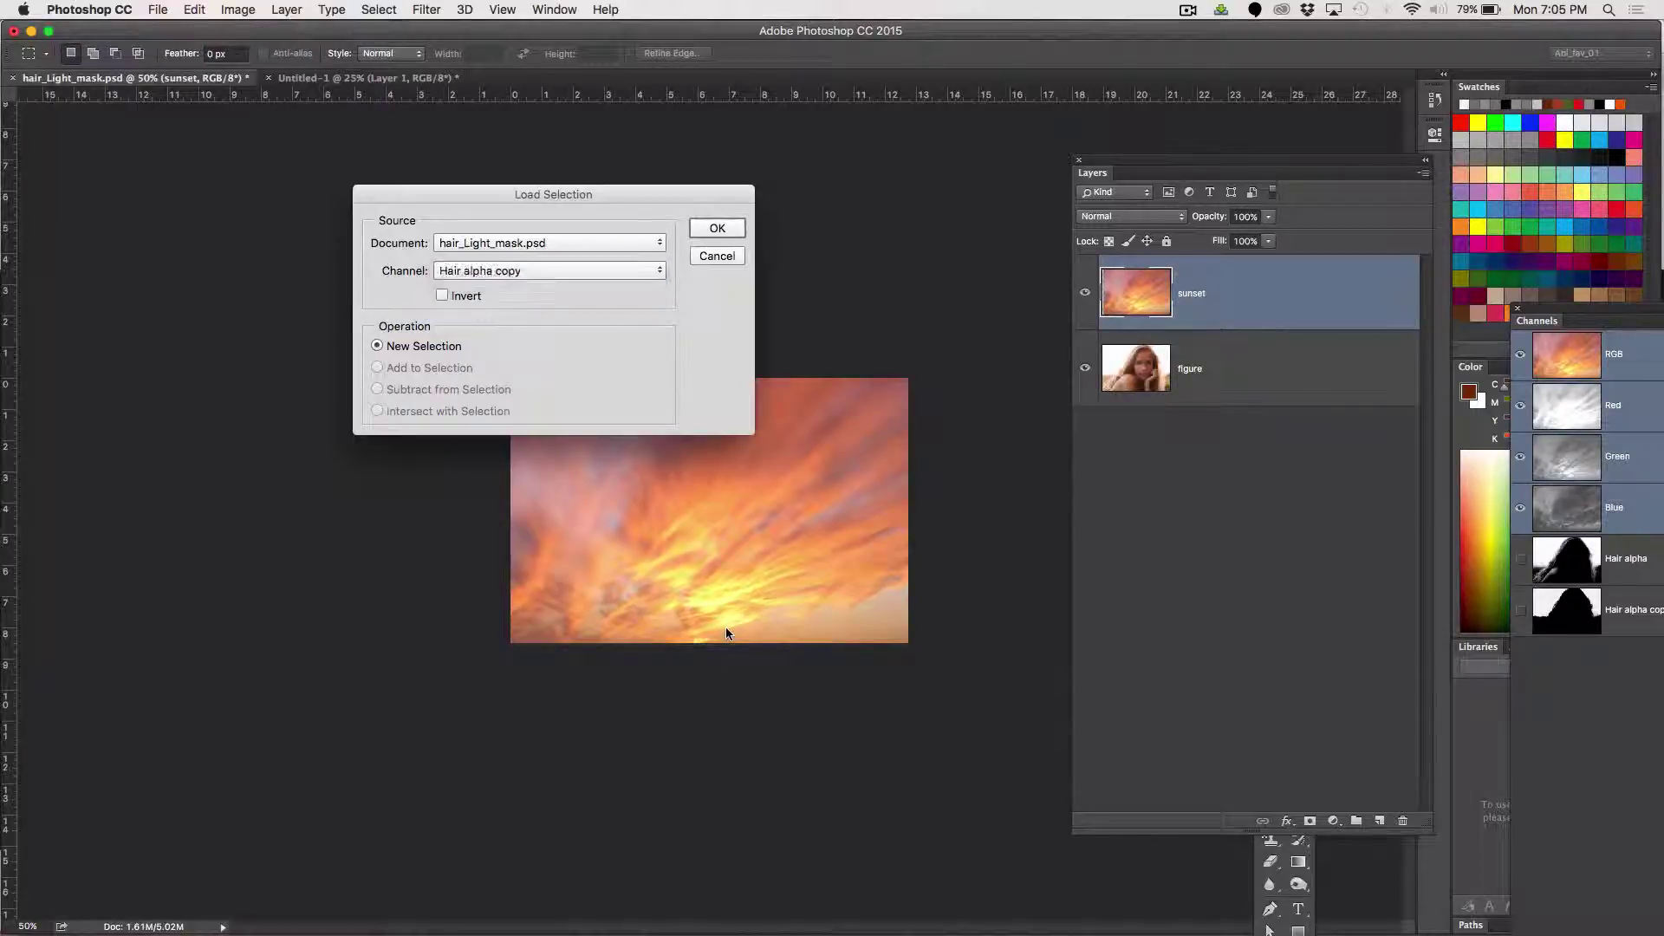
click(717, 228)
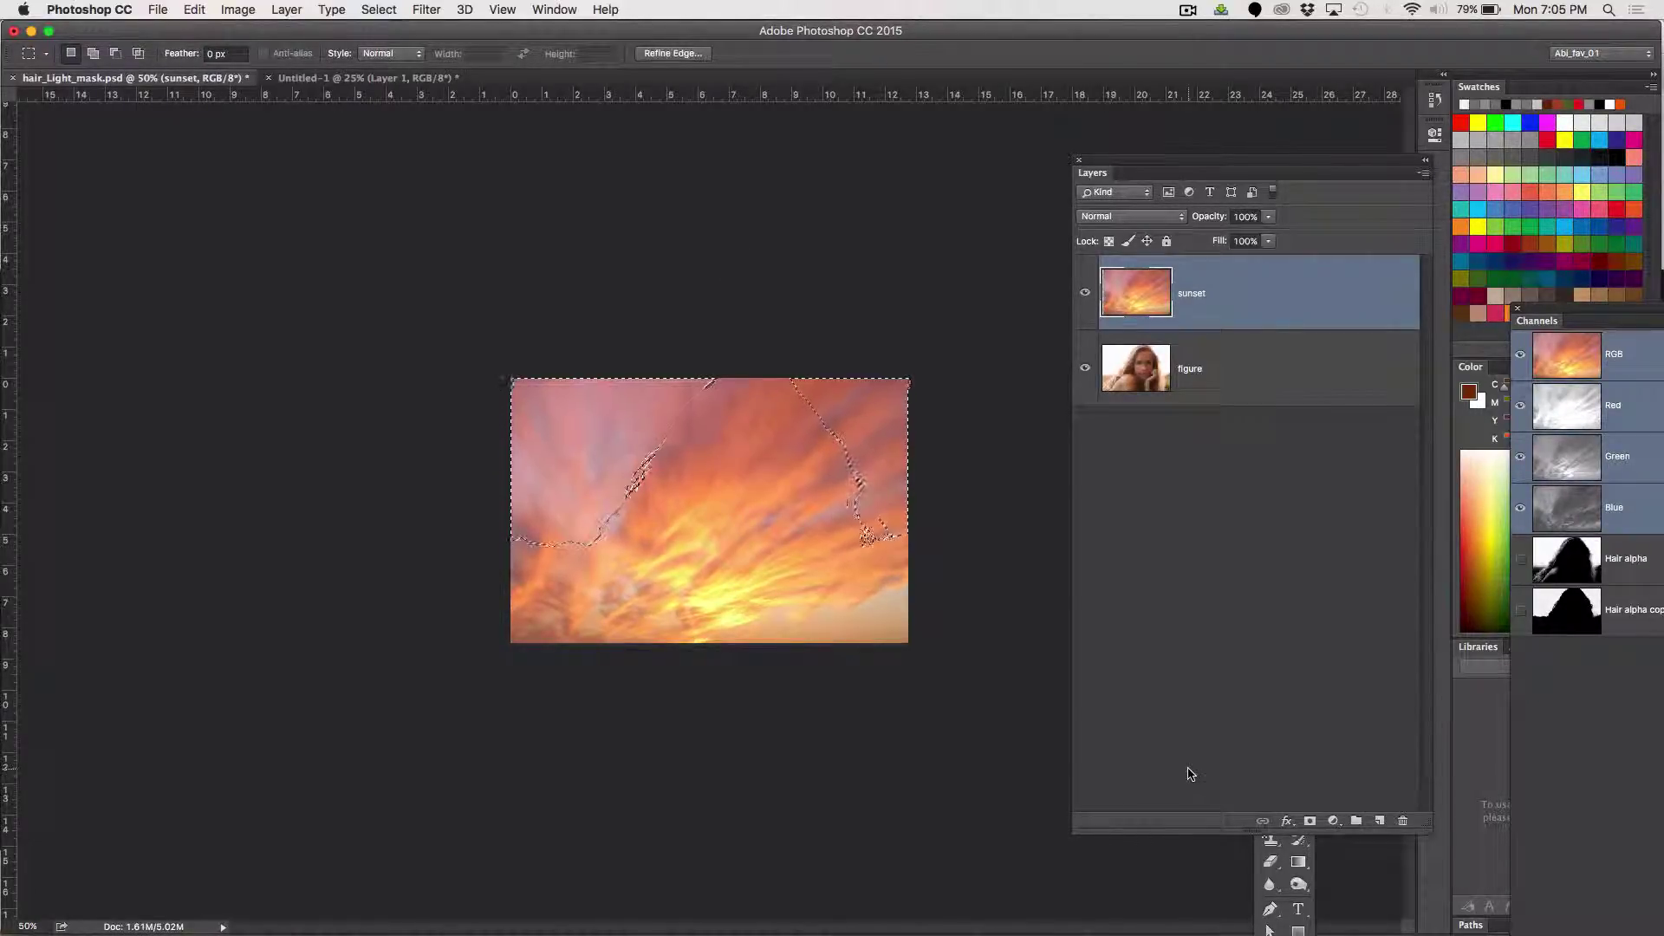
Move the Layers panel clear of the image and mask the sunset layer with the Hair alpha copy selection
key(super+plus)
key(super+plus)
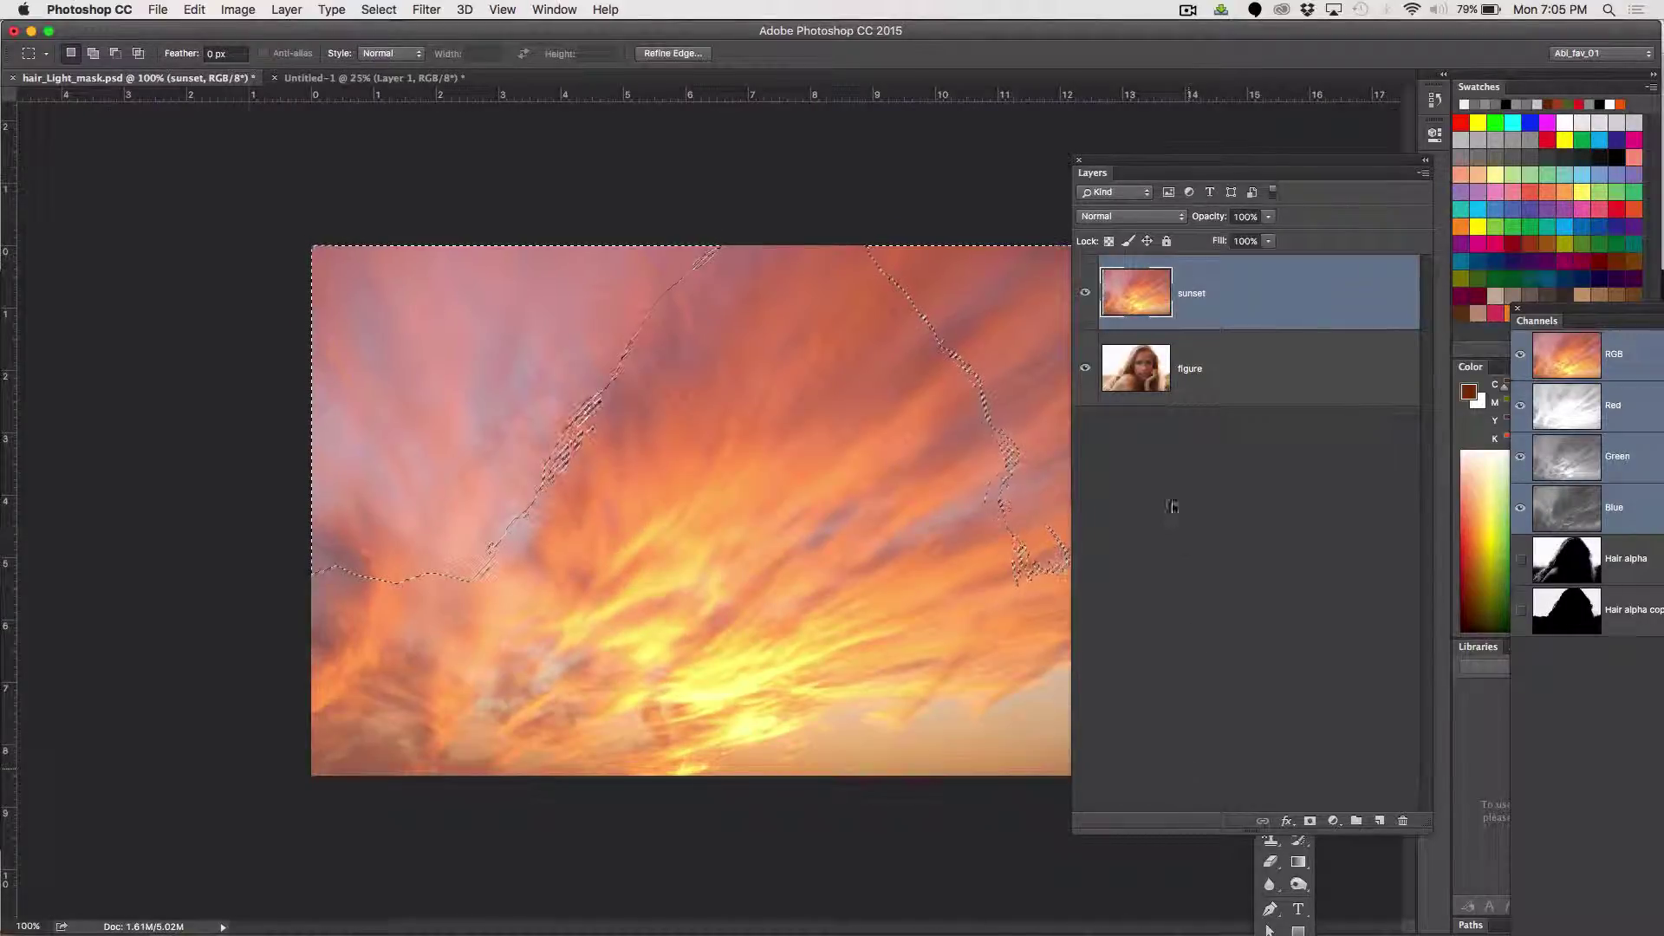
drag(1121, 166, 1196, 120)
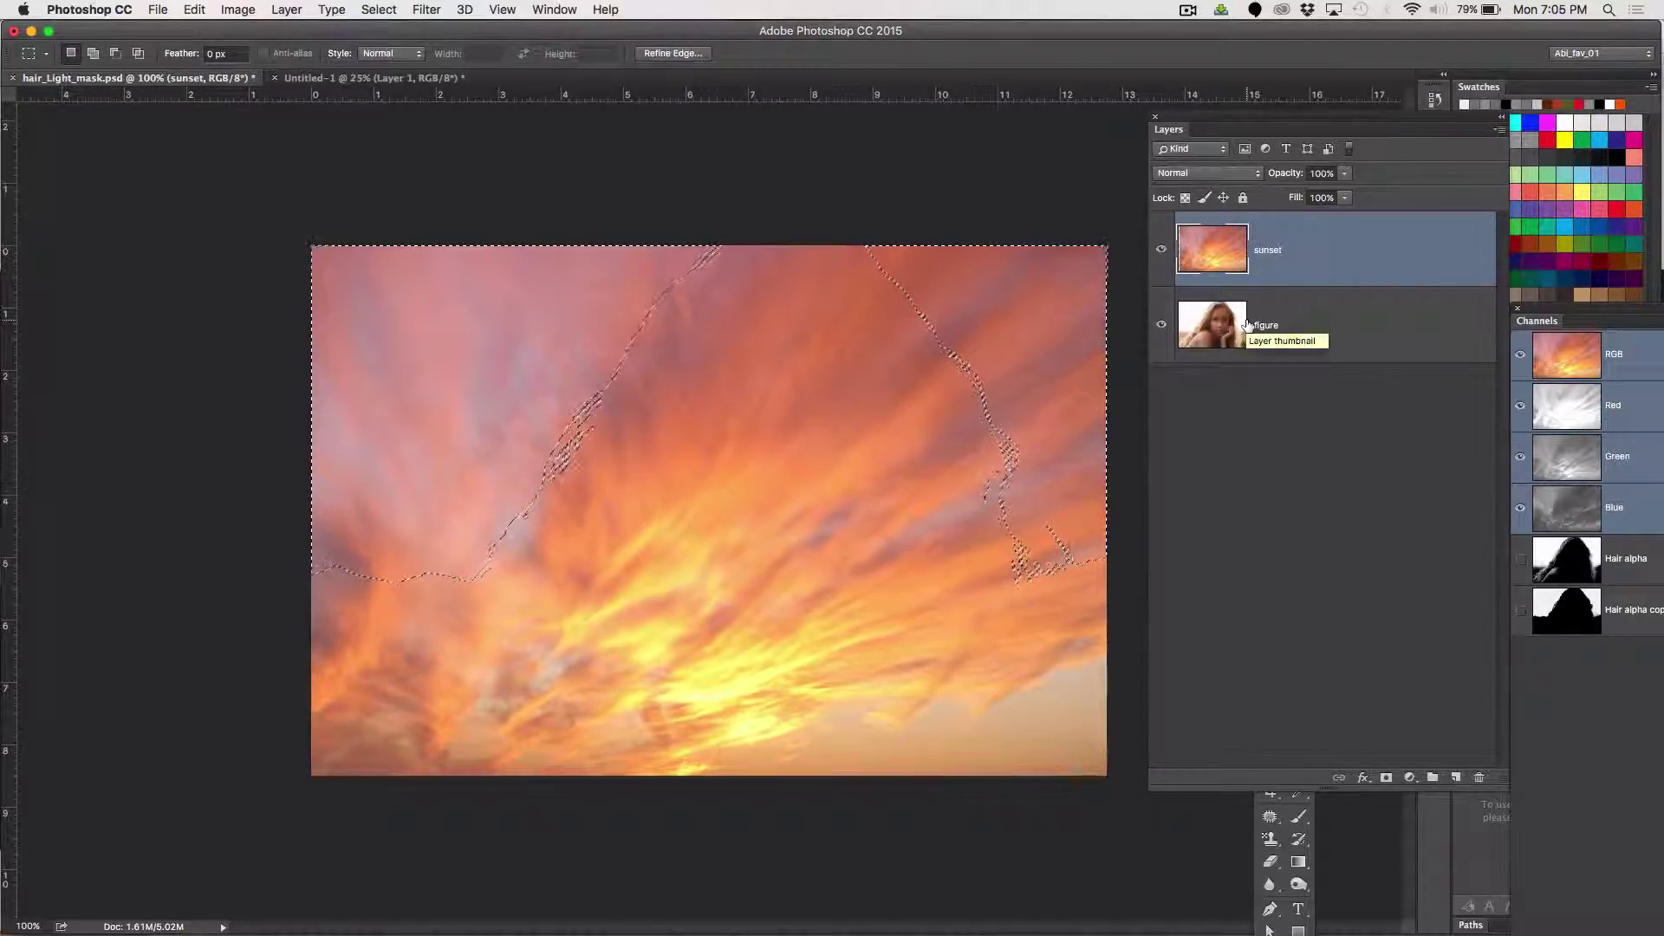
click(1385, 778)
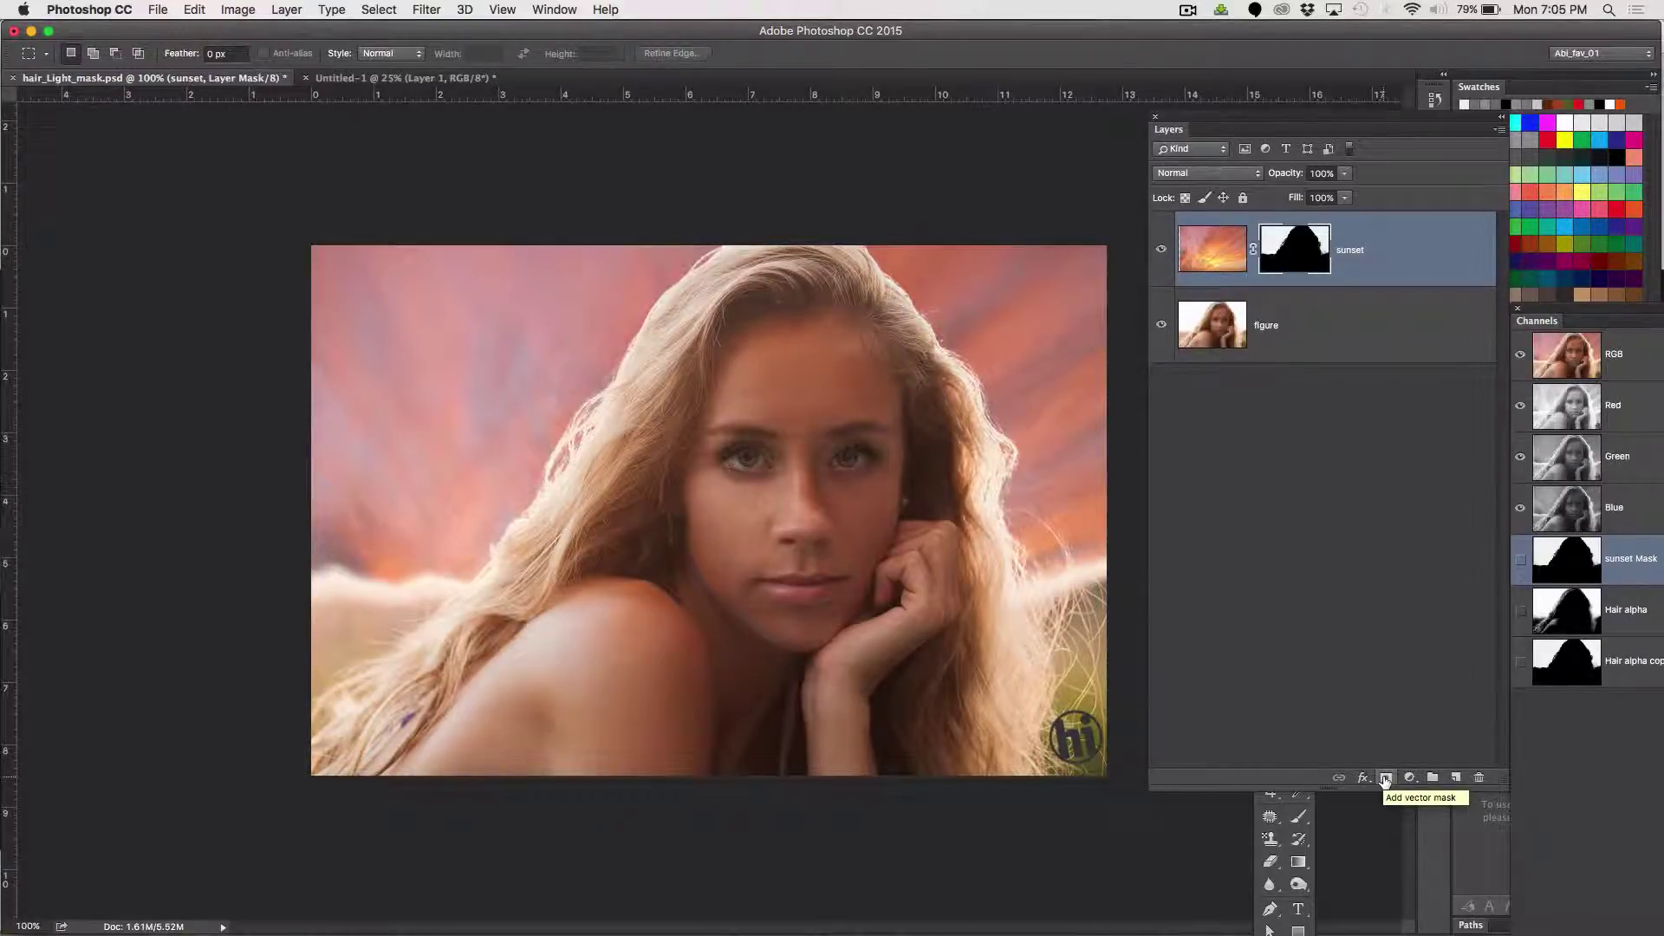
Examine the masked hair edges up close, then undo the layer mask and deselect
key(super+equal)
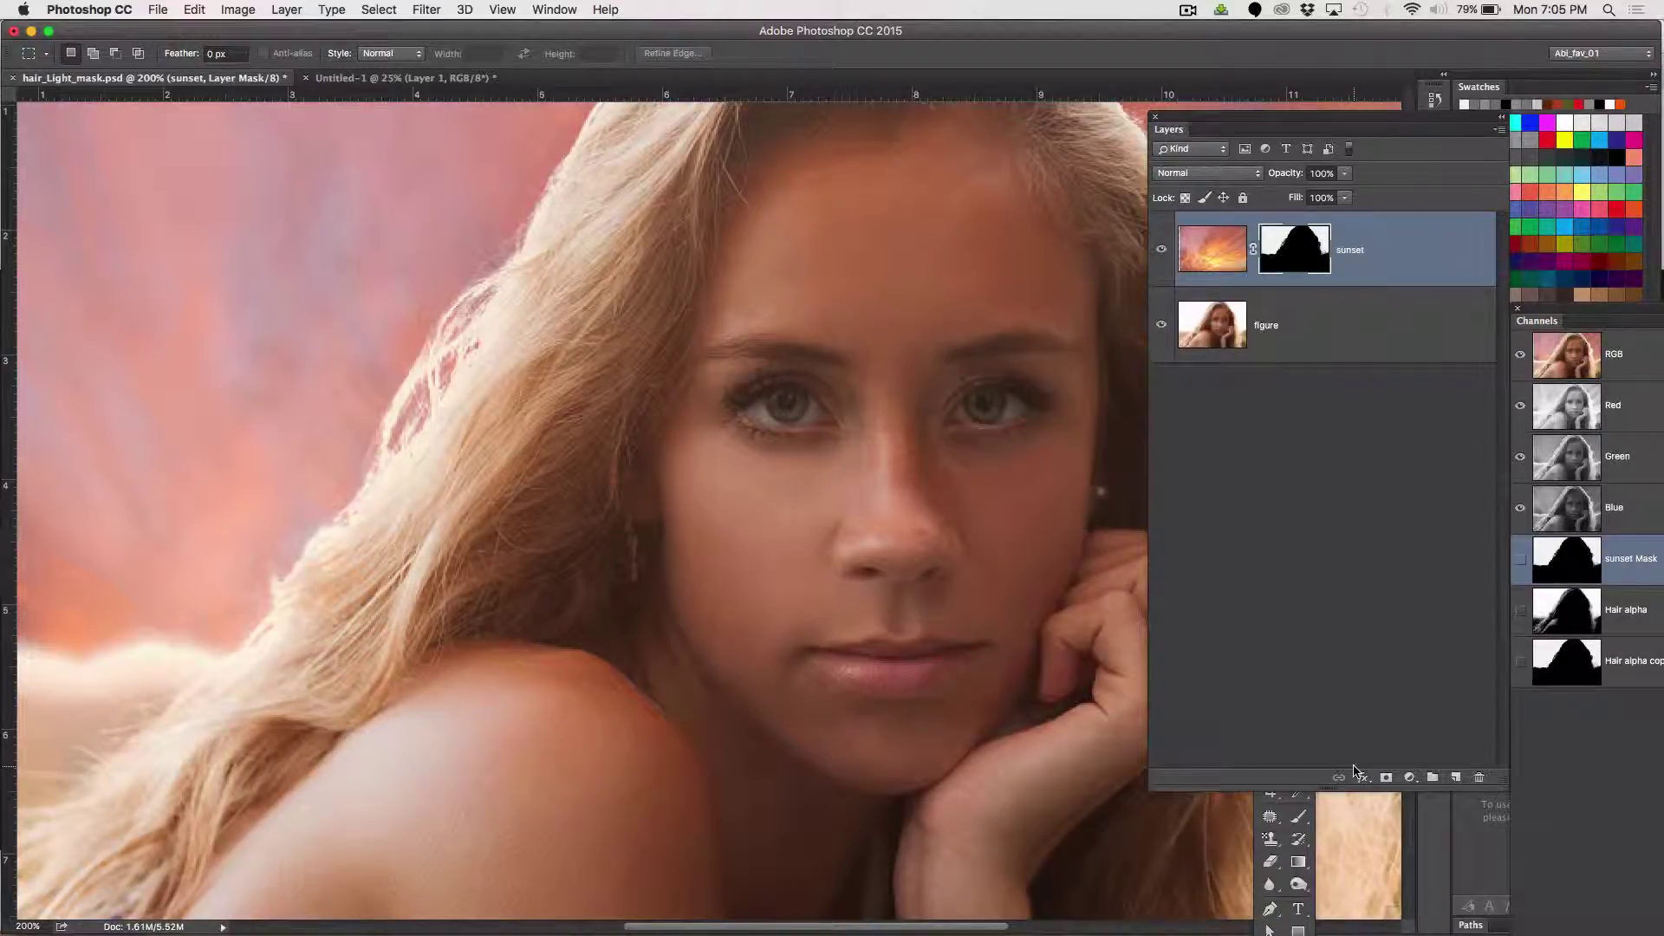
key(super+minus)
key(super+equal)
key(super+equal)
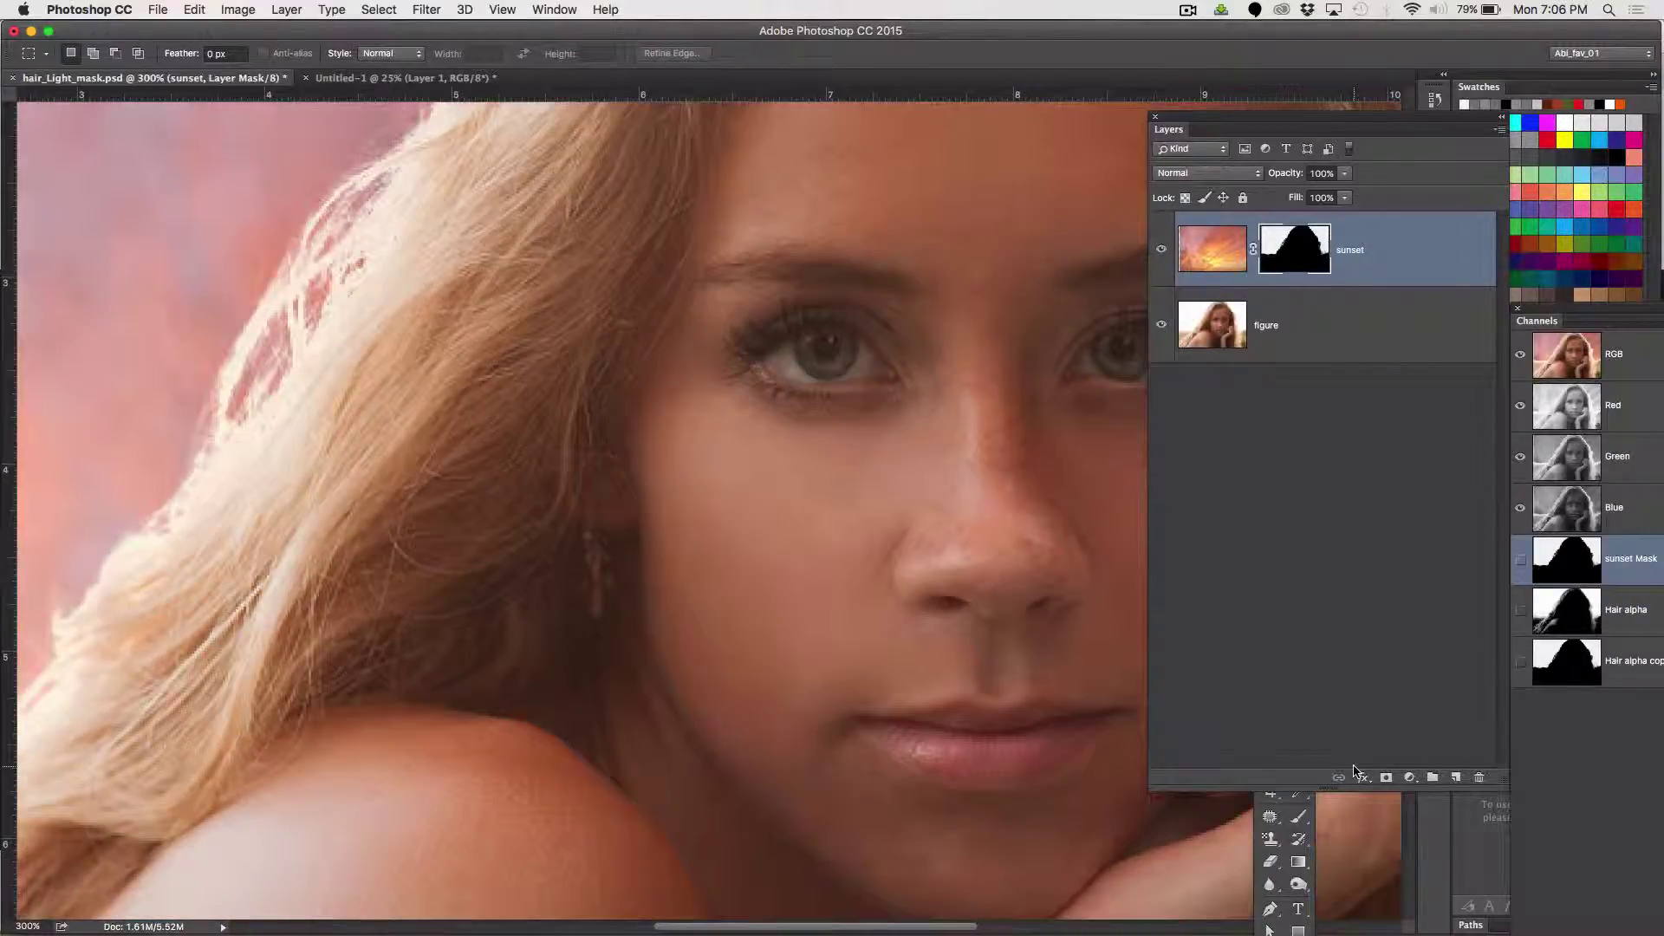
key(super+minus)
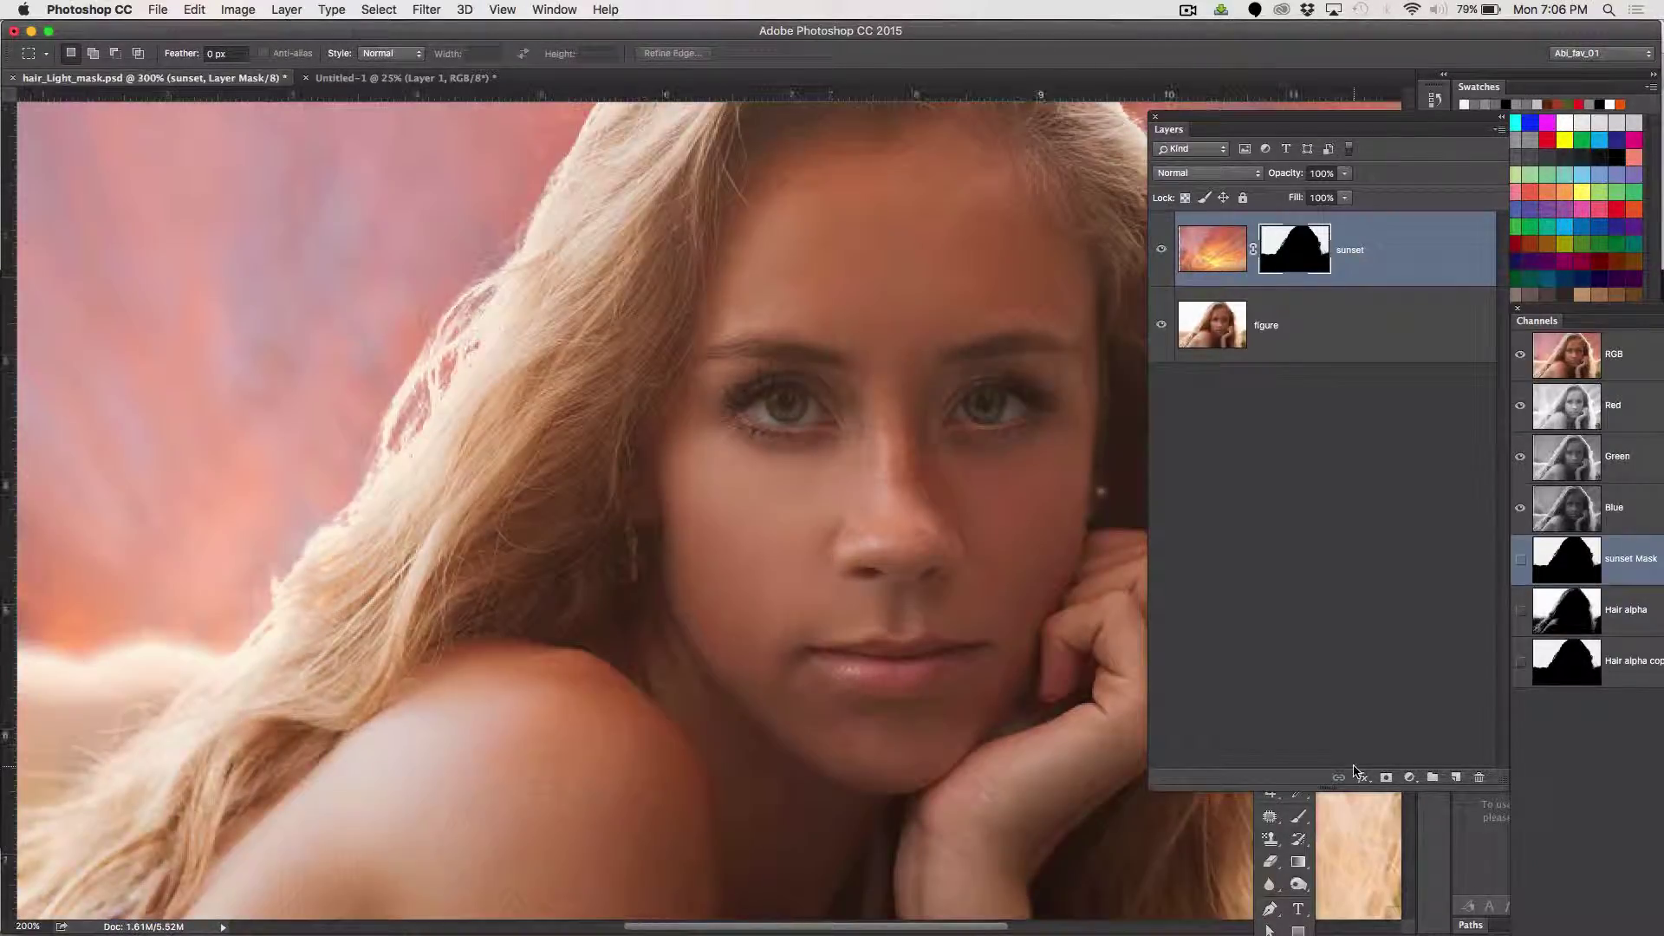
key(super+minus)
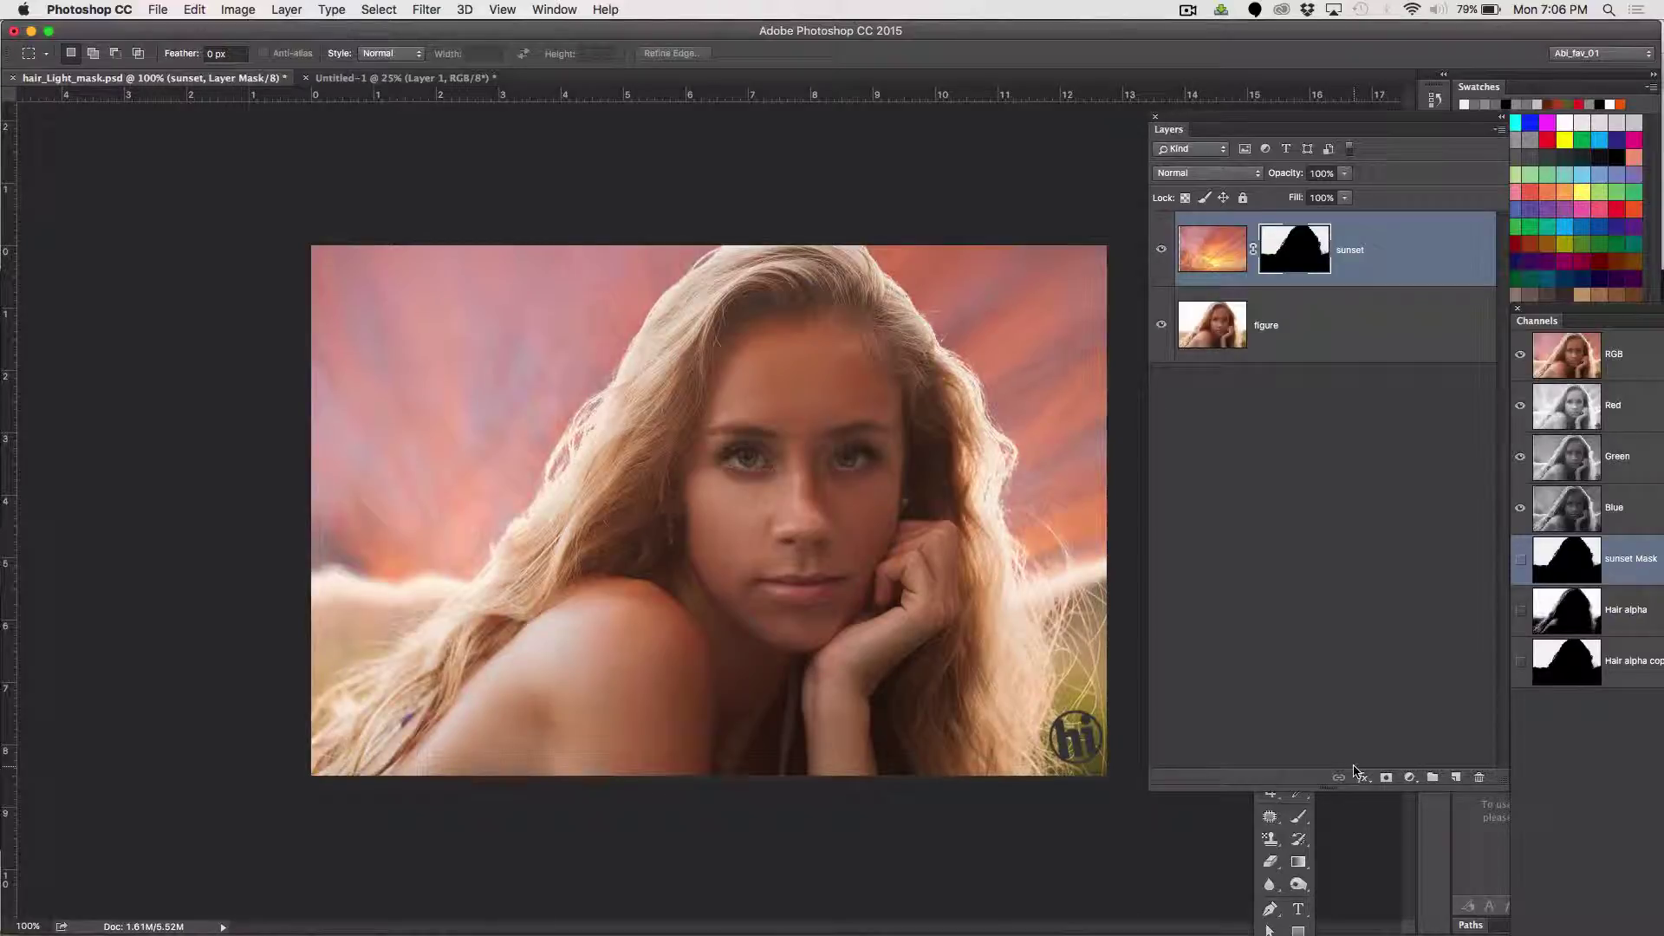
key(super+minus)
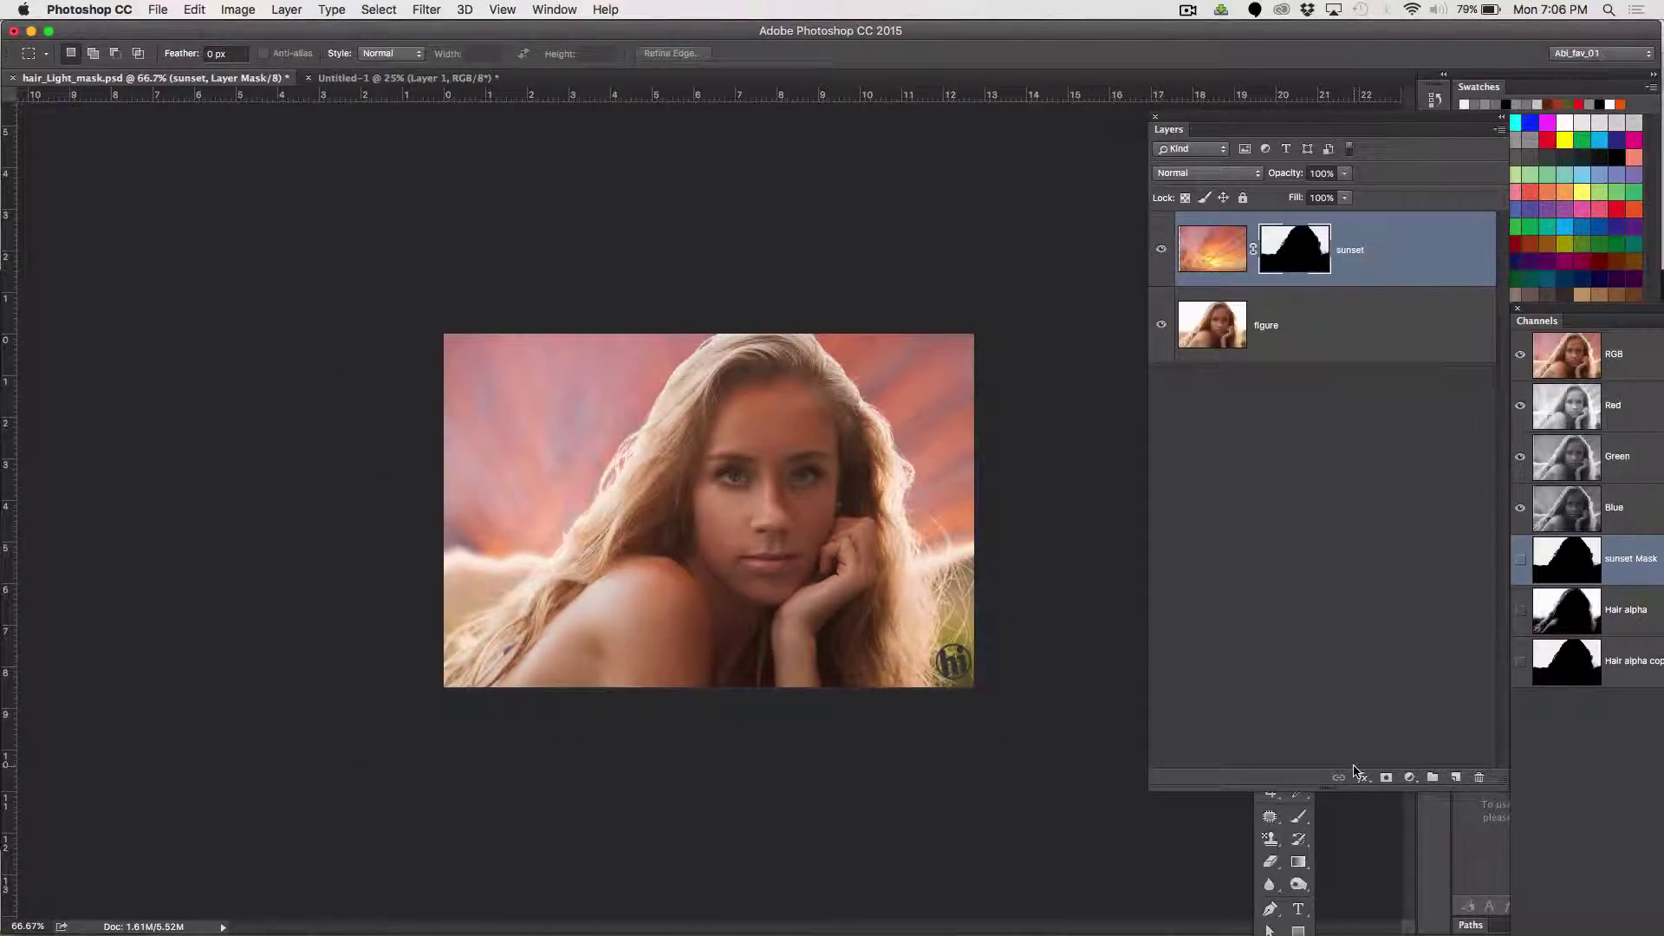
key(super+z)
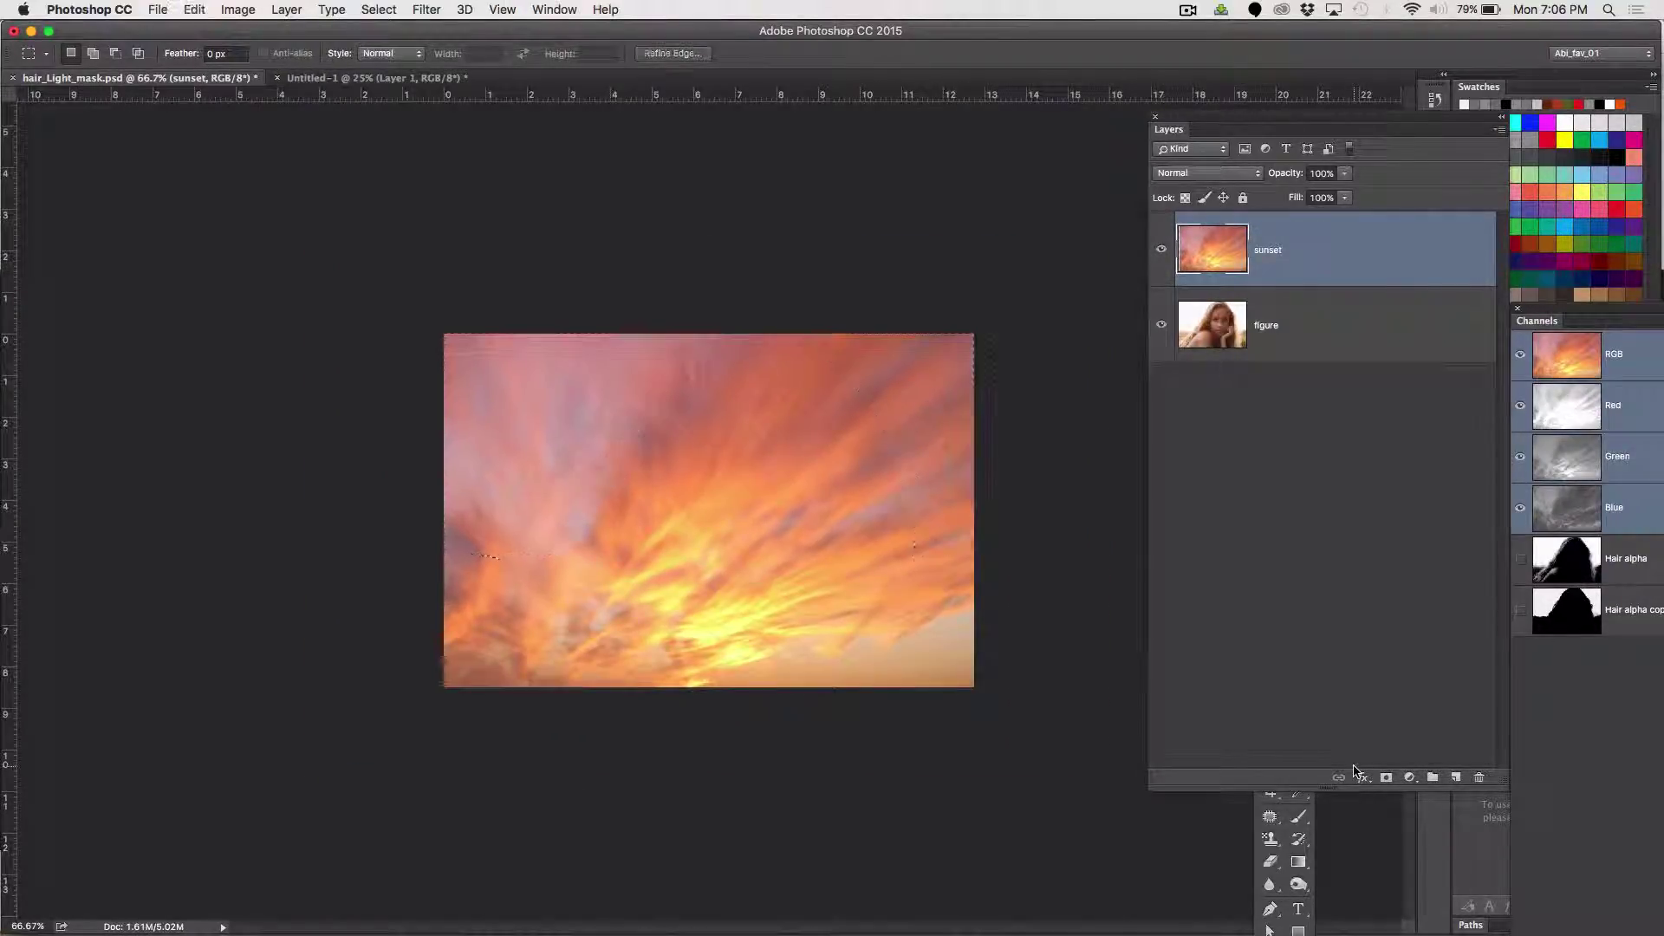
key(super+d)
Reload the Hair alpha copy channel as a new selection and add it as the sunset layer's mask
click(390, 12)
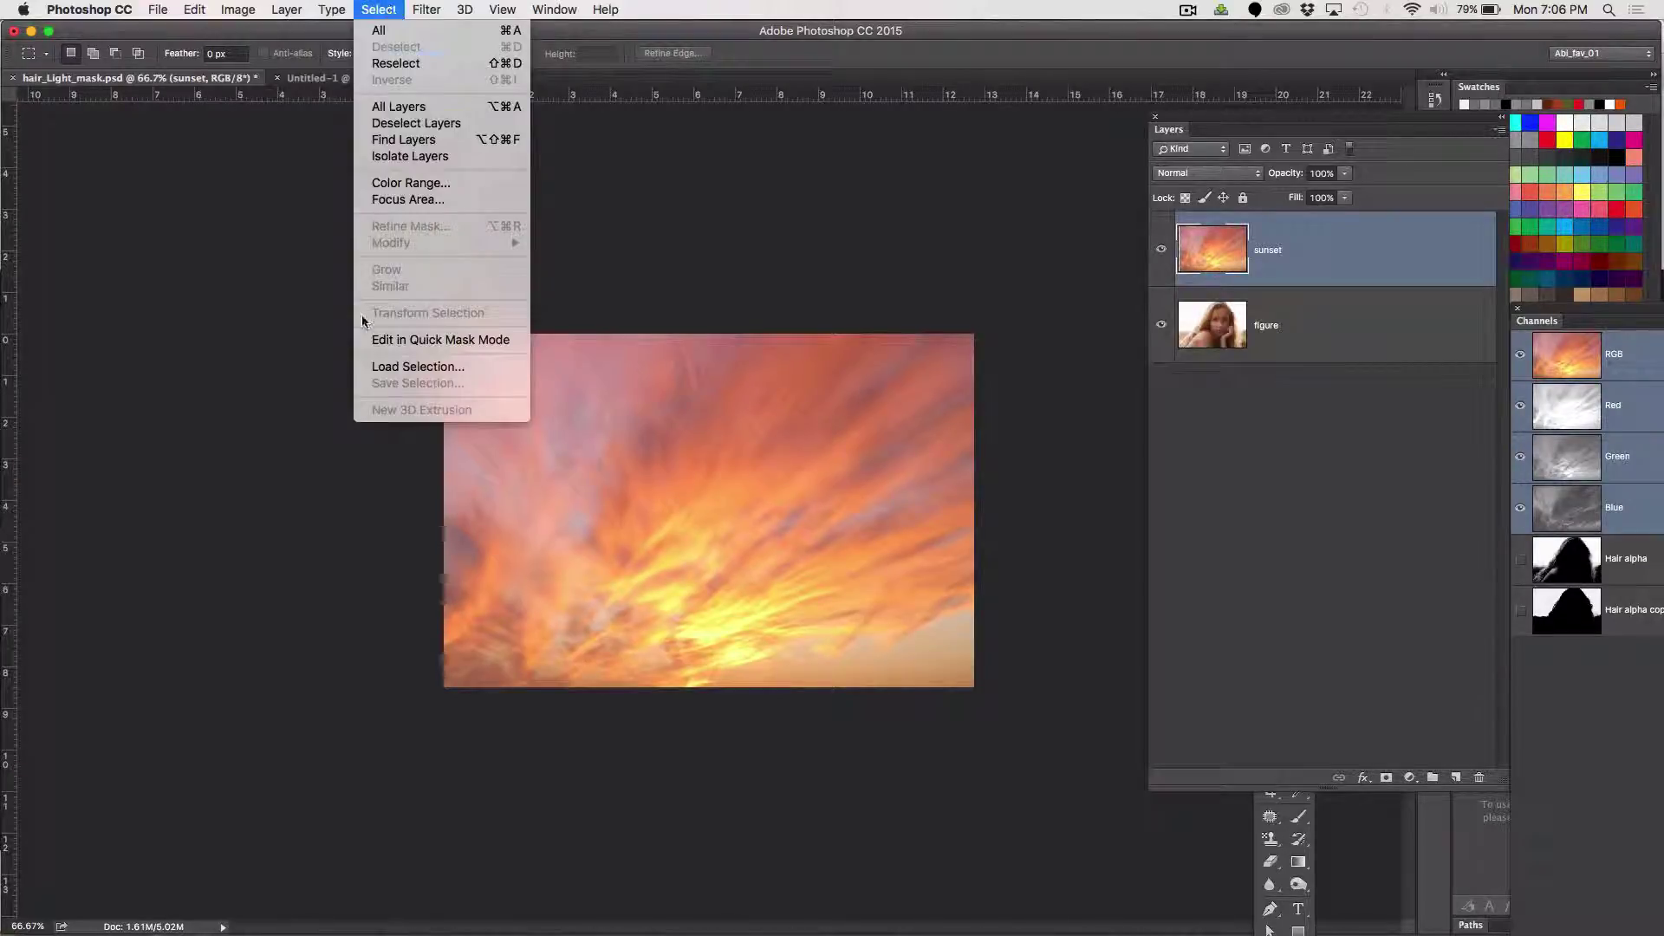
click(397, 367)
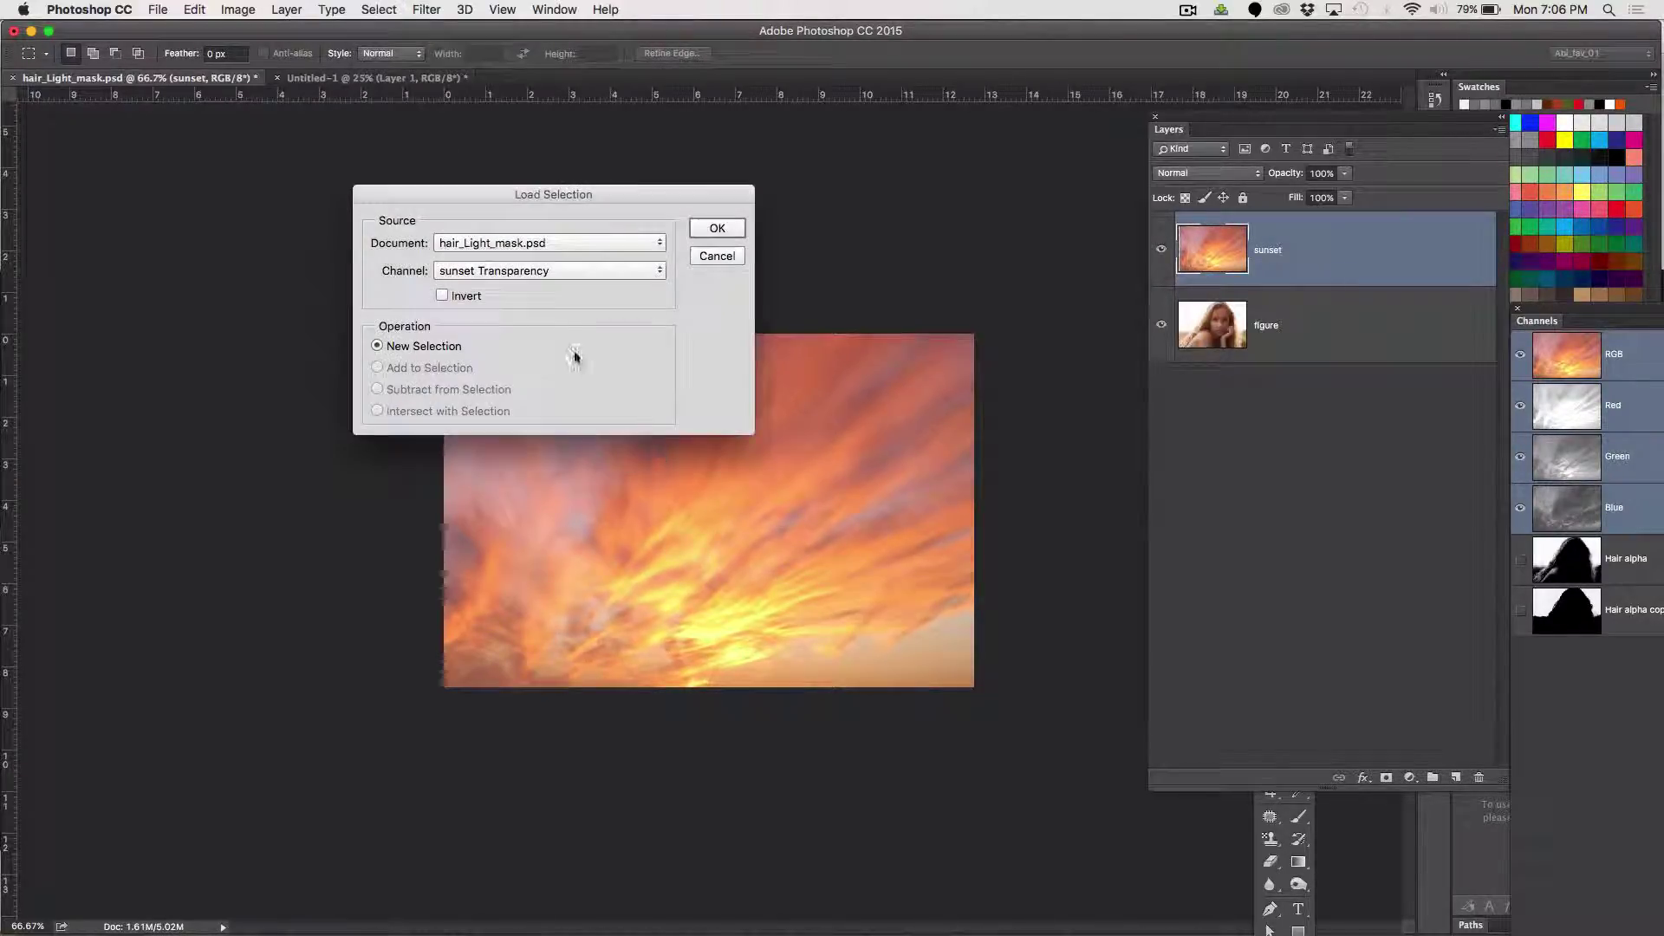
click(513, 272)
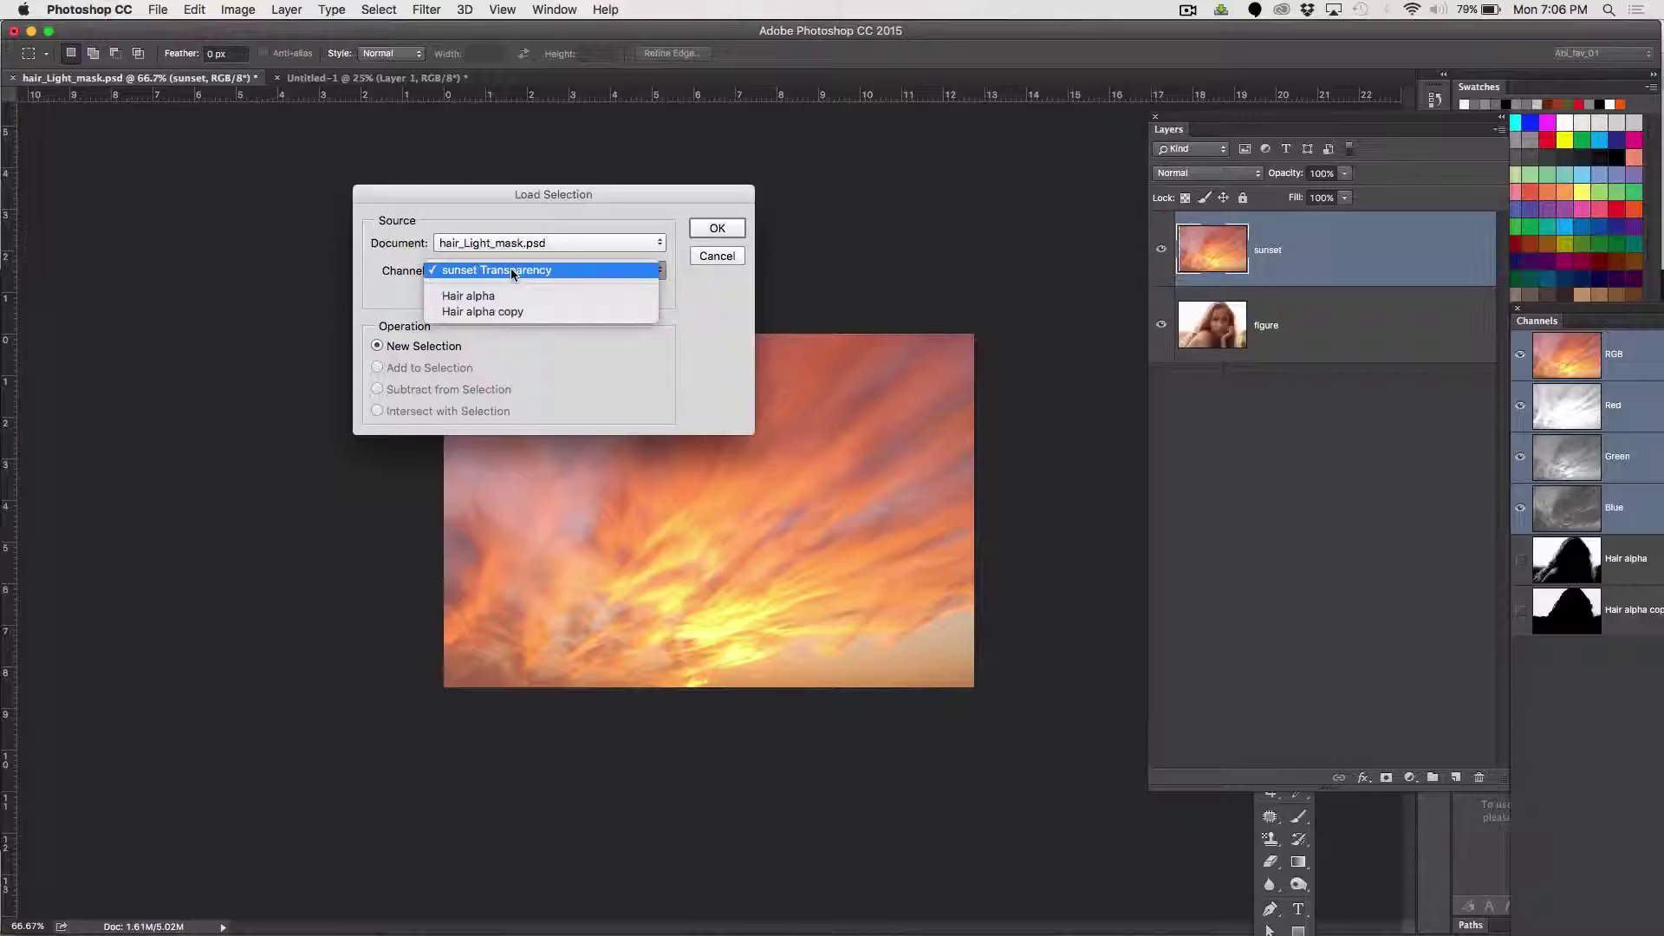
click(483, 312)
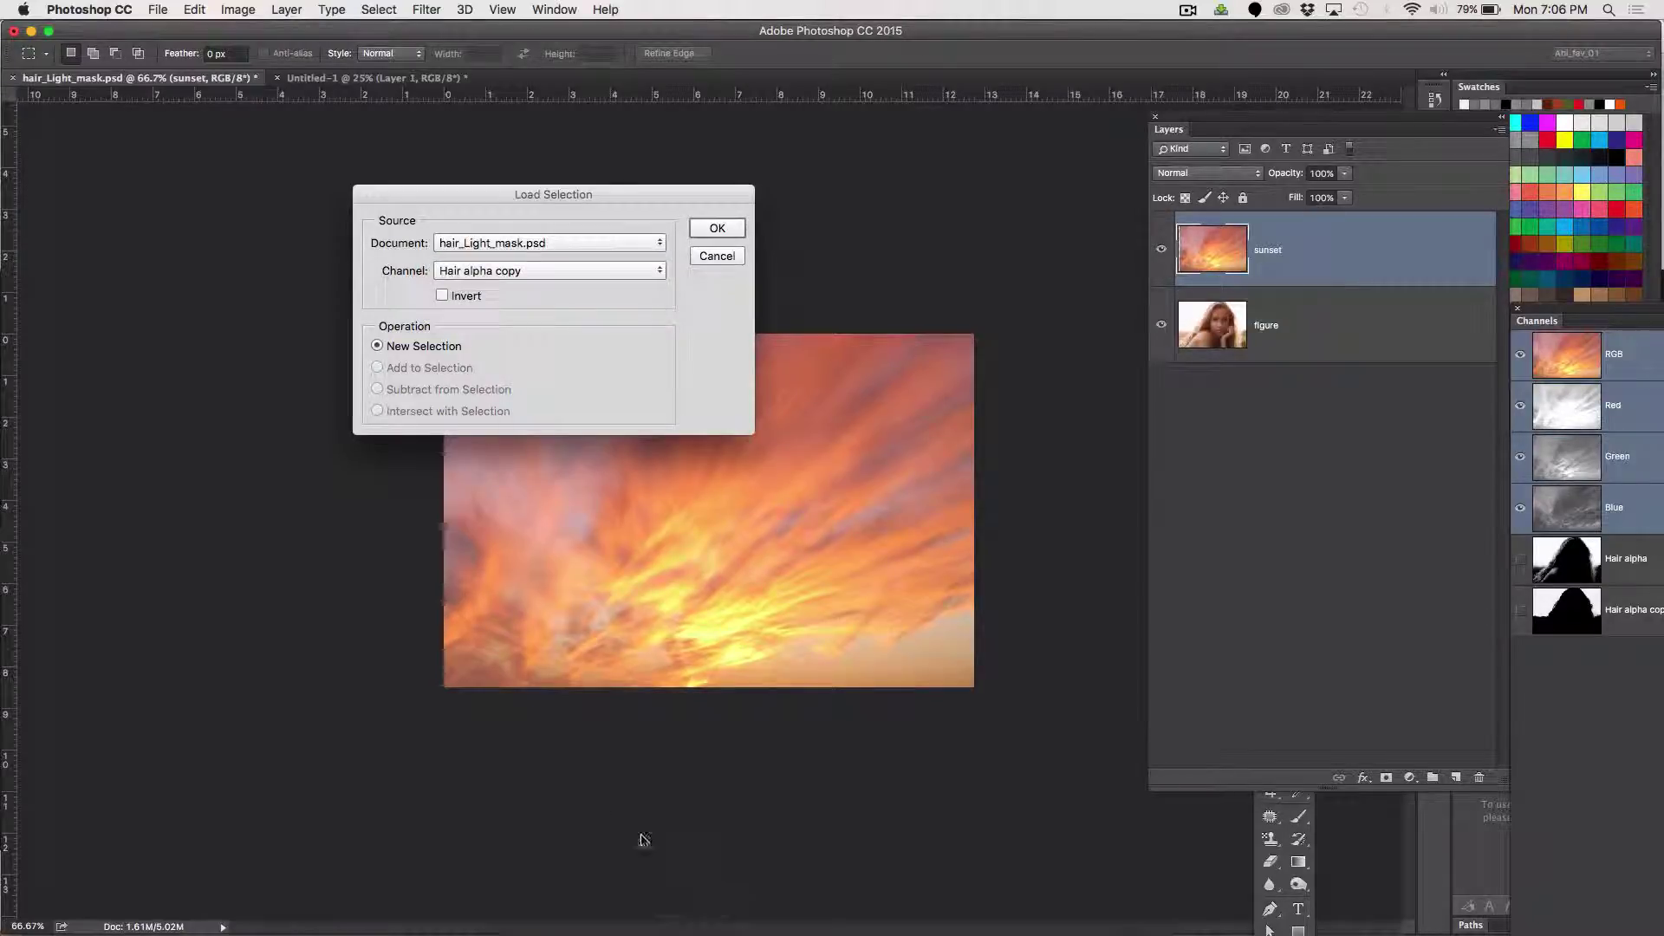
click(716, 229)
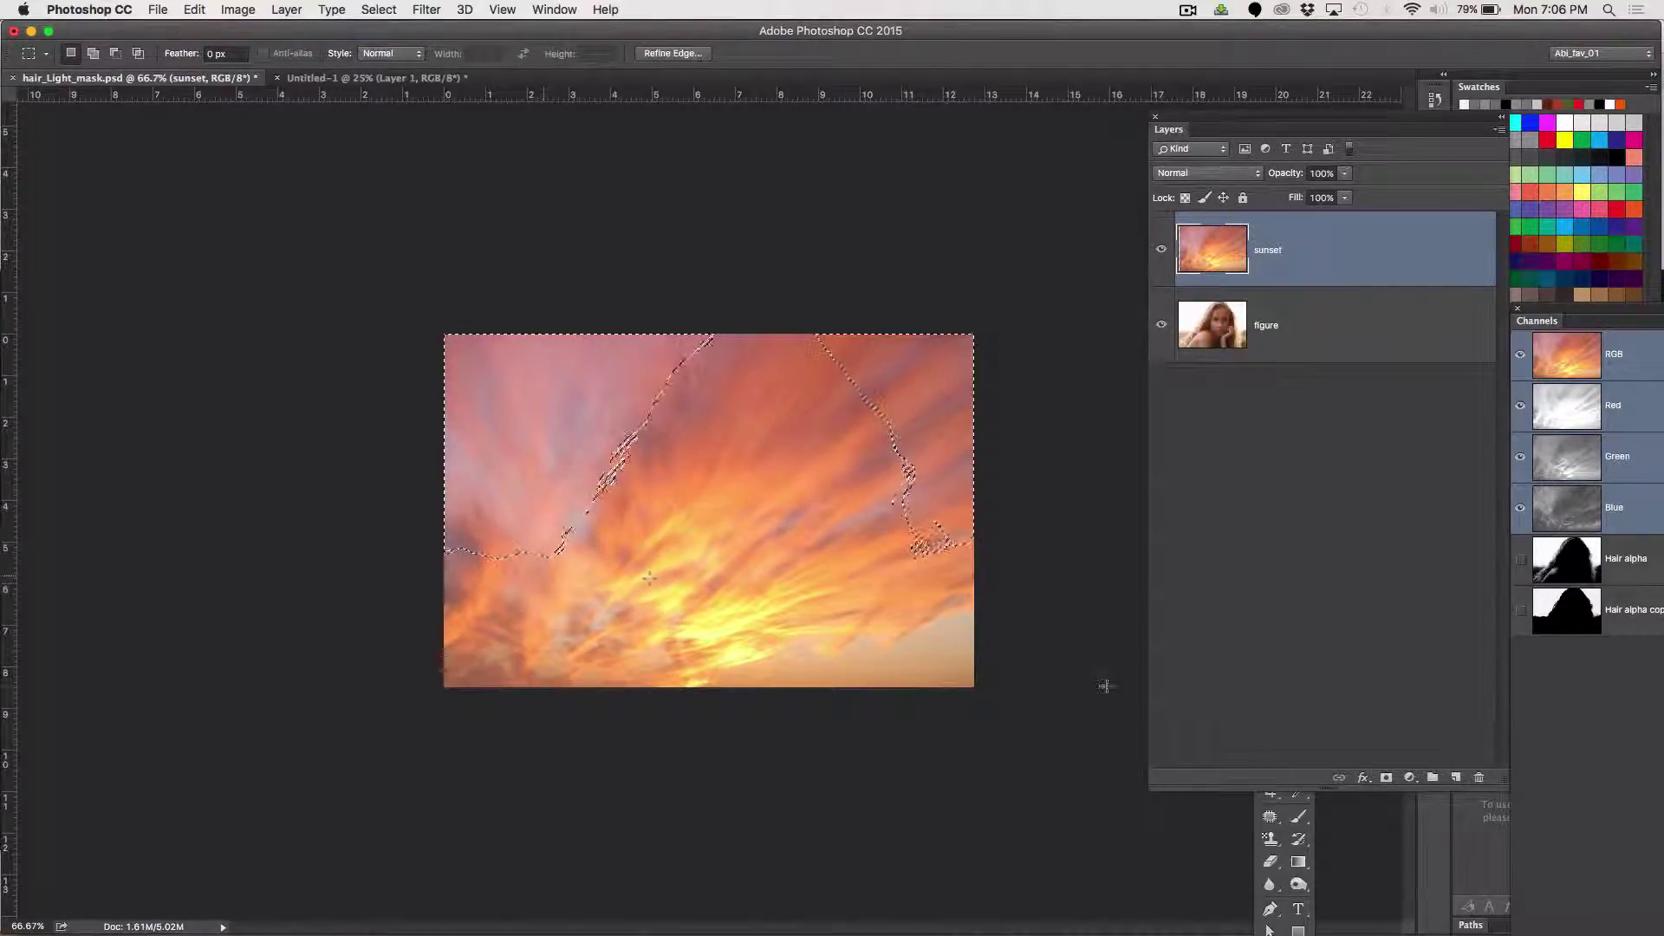
click(1387, 778)
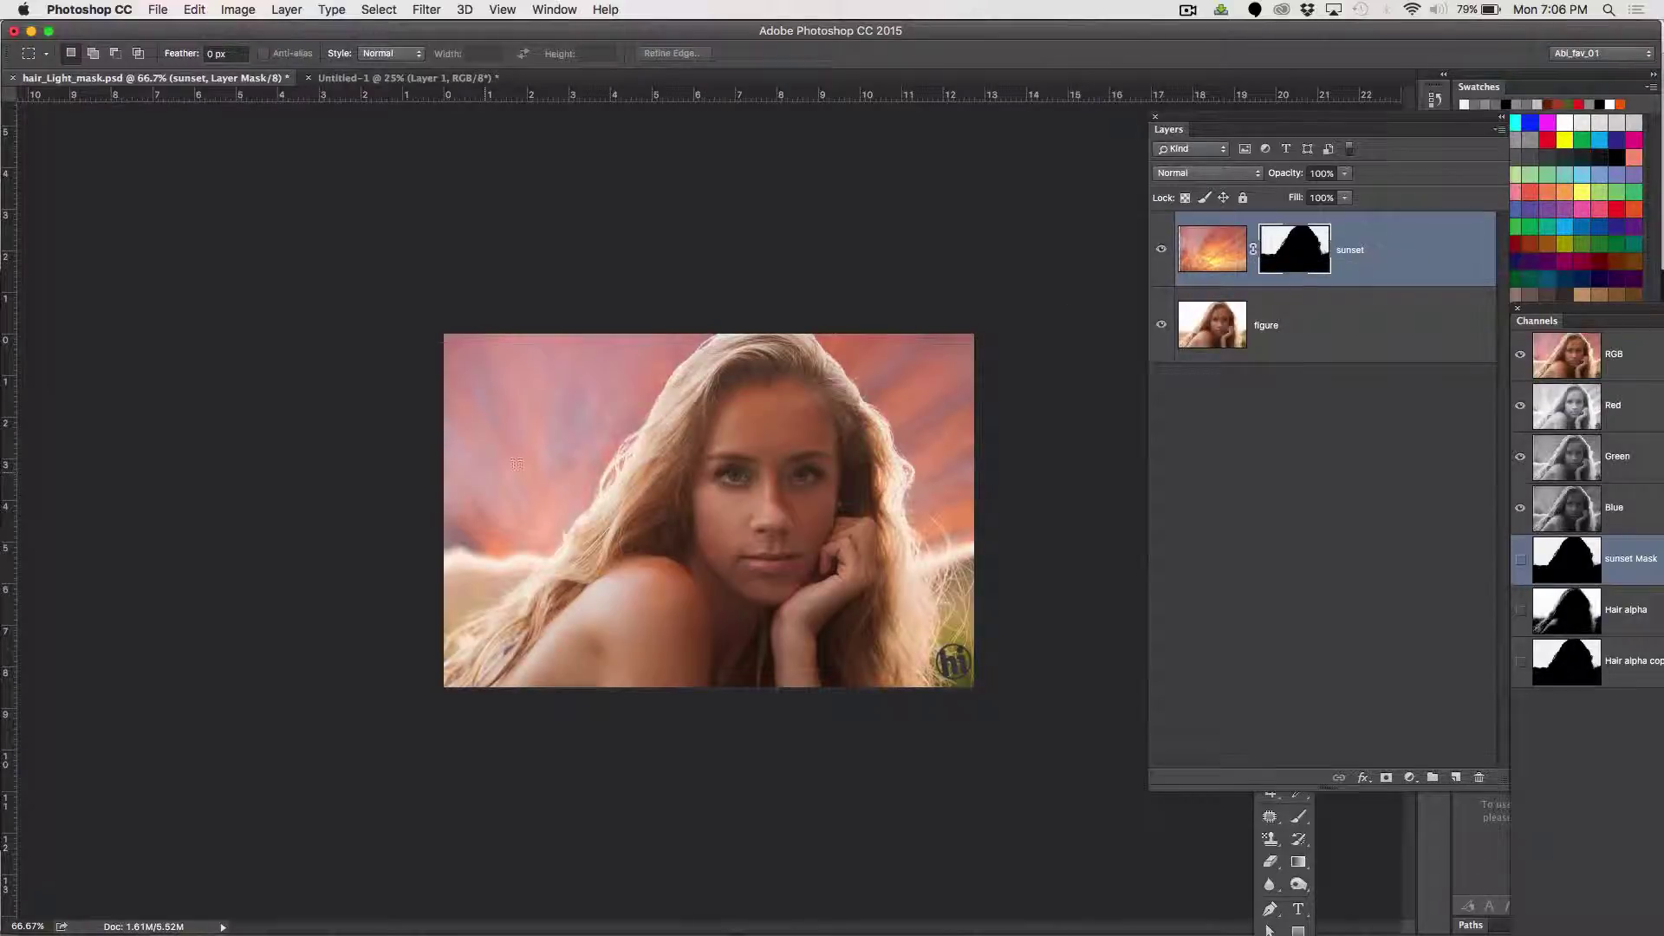
Unlink the mask from the sunset layer and move only the sky image up and to the left behind the figure
click(1252, 251)
click(1208, 254)
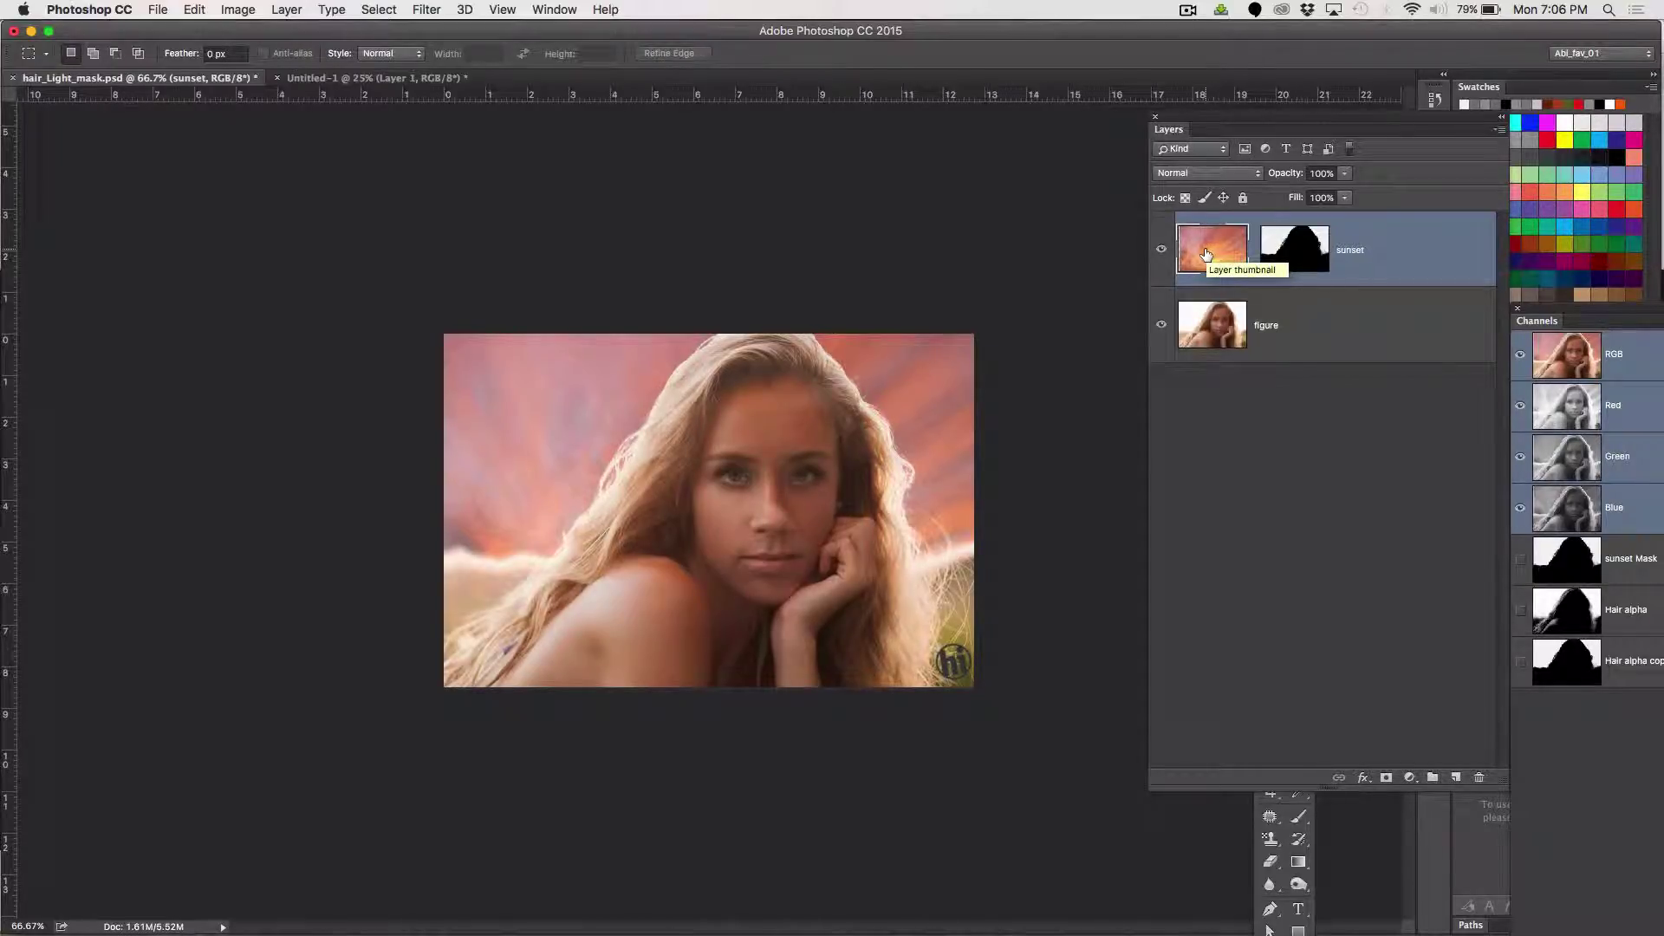
key(v)
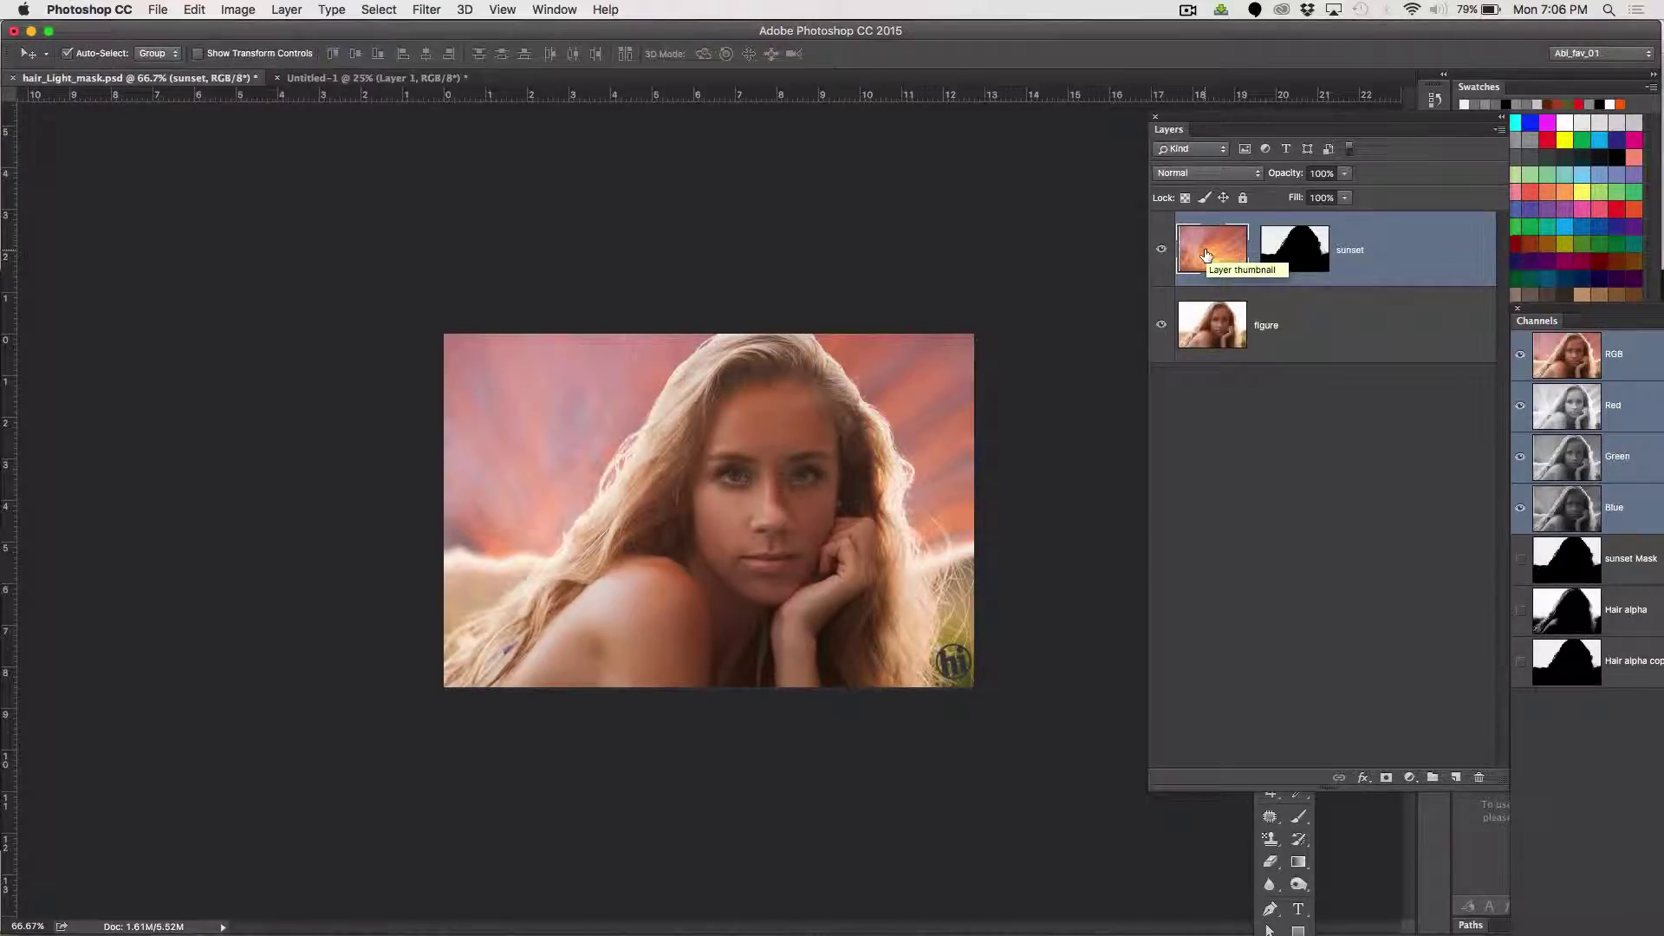
drag(595, 419, 522, 453)
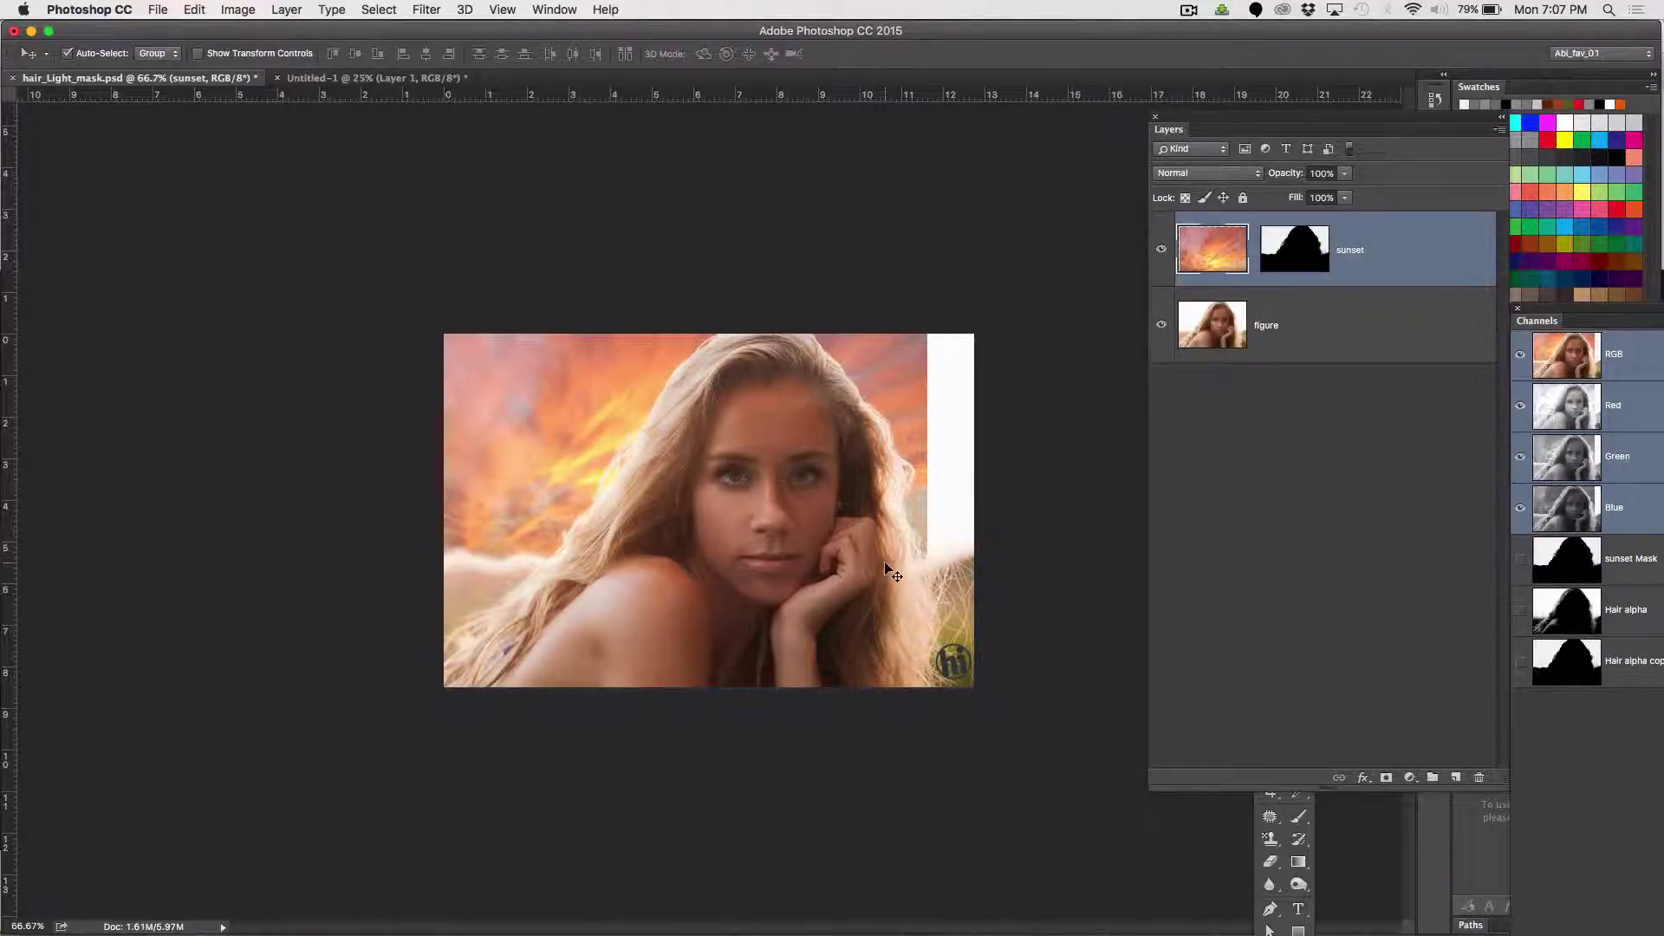
Stretch the sunset image rightward to about 109.6% width to cover the canvas, and compare the portrait with the layer hidden and shown
key(super+t)
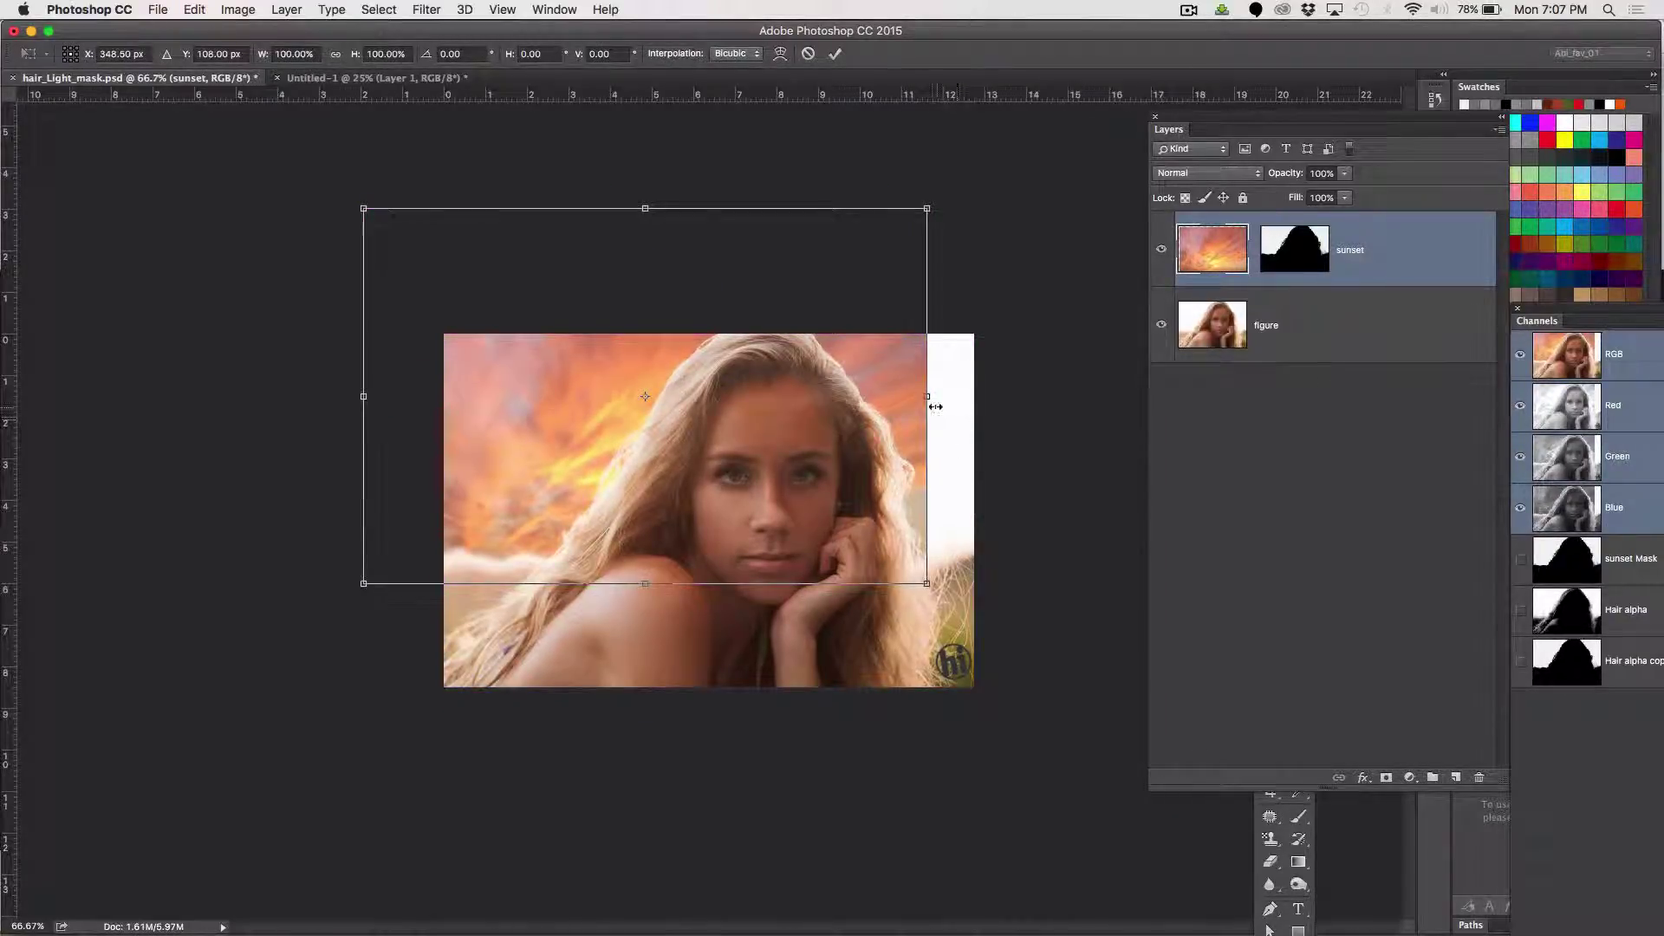
drag(928, 396, 984, 397)
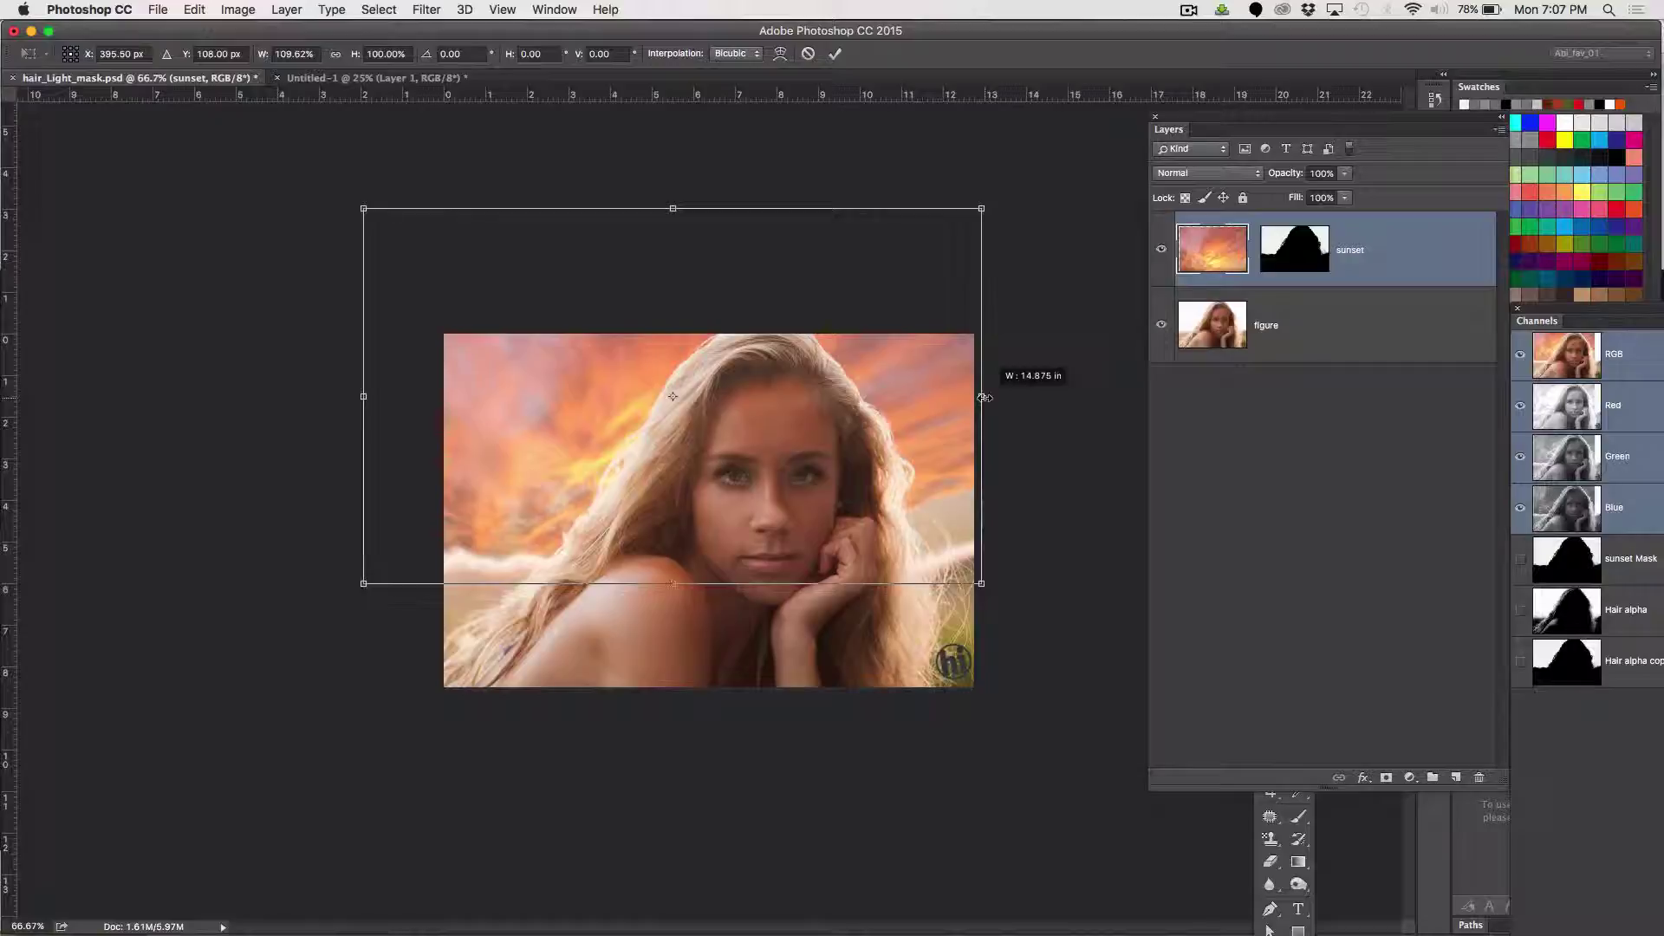
drag(983, 397, 983, 397)
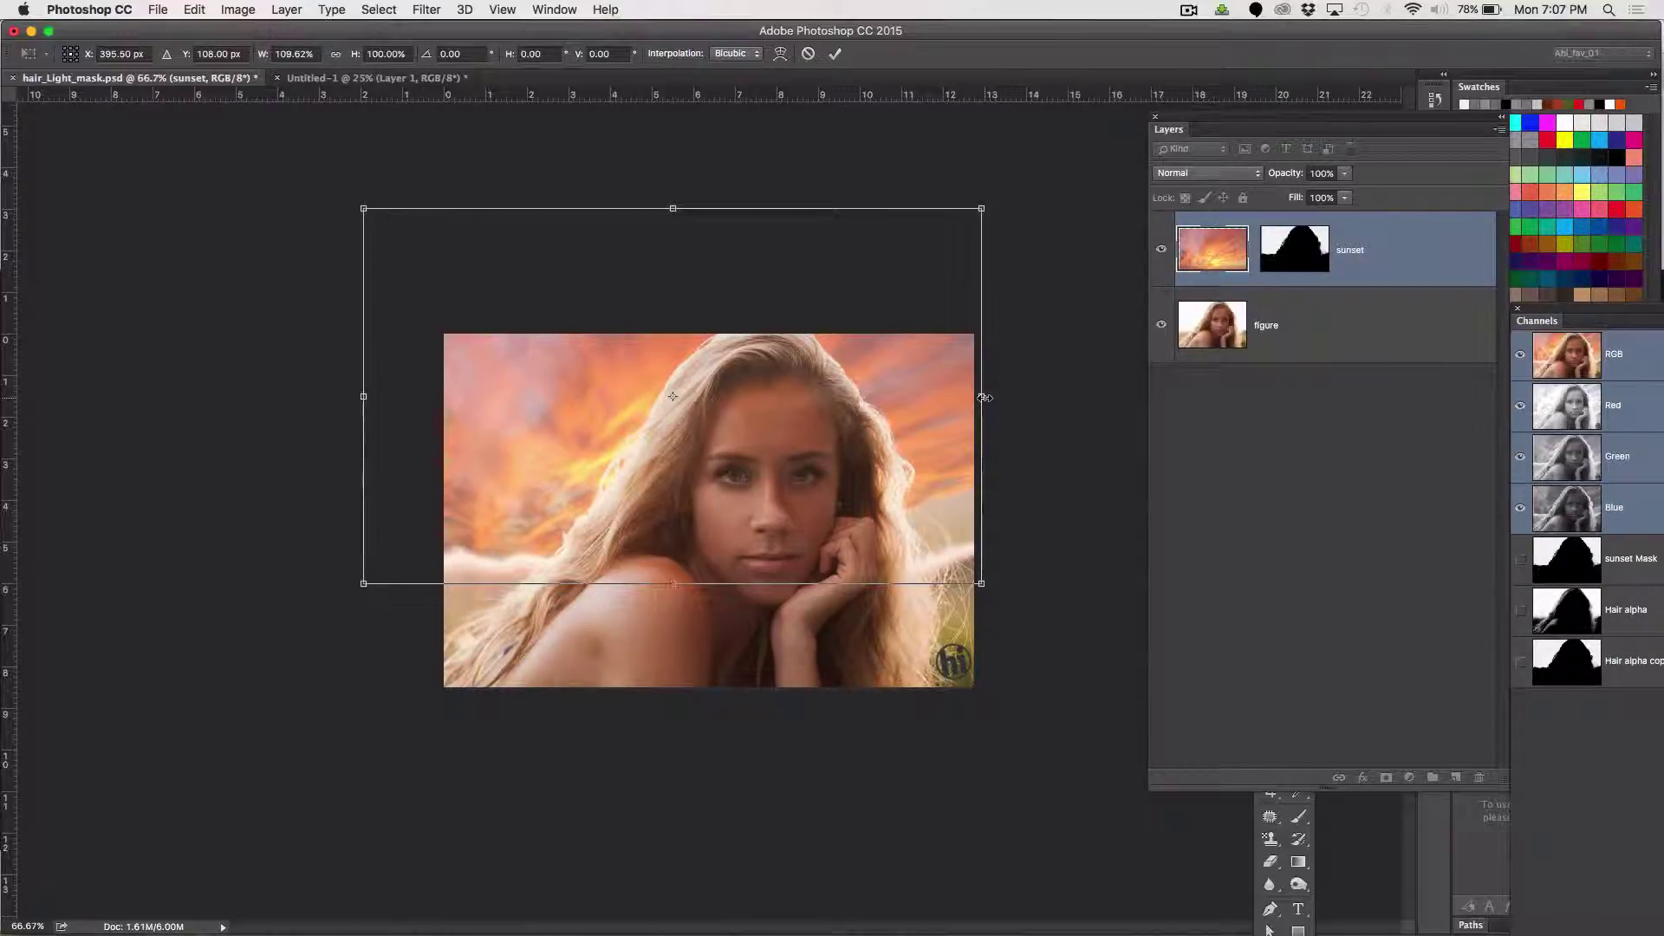
key(Return)
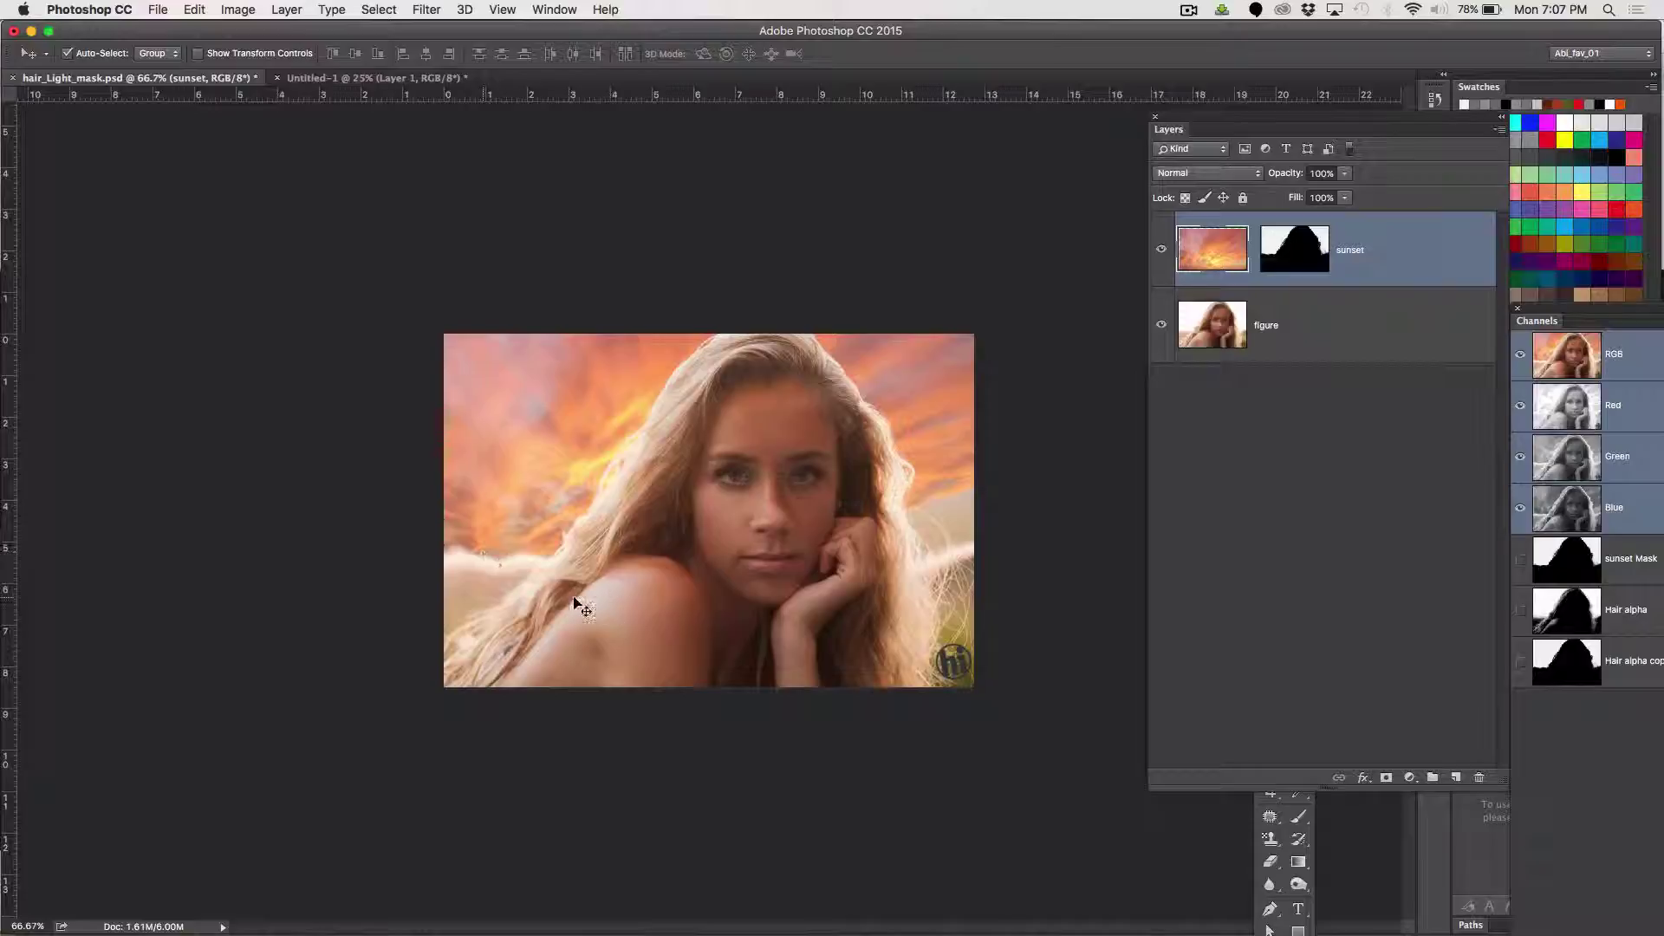
click(1161, 251)
click(1161, 251)
click(1161, 252)
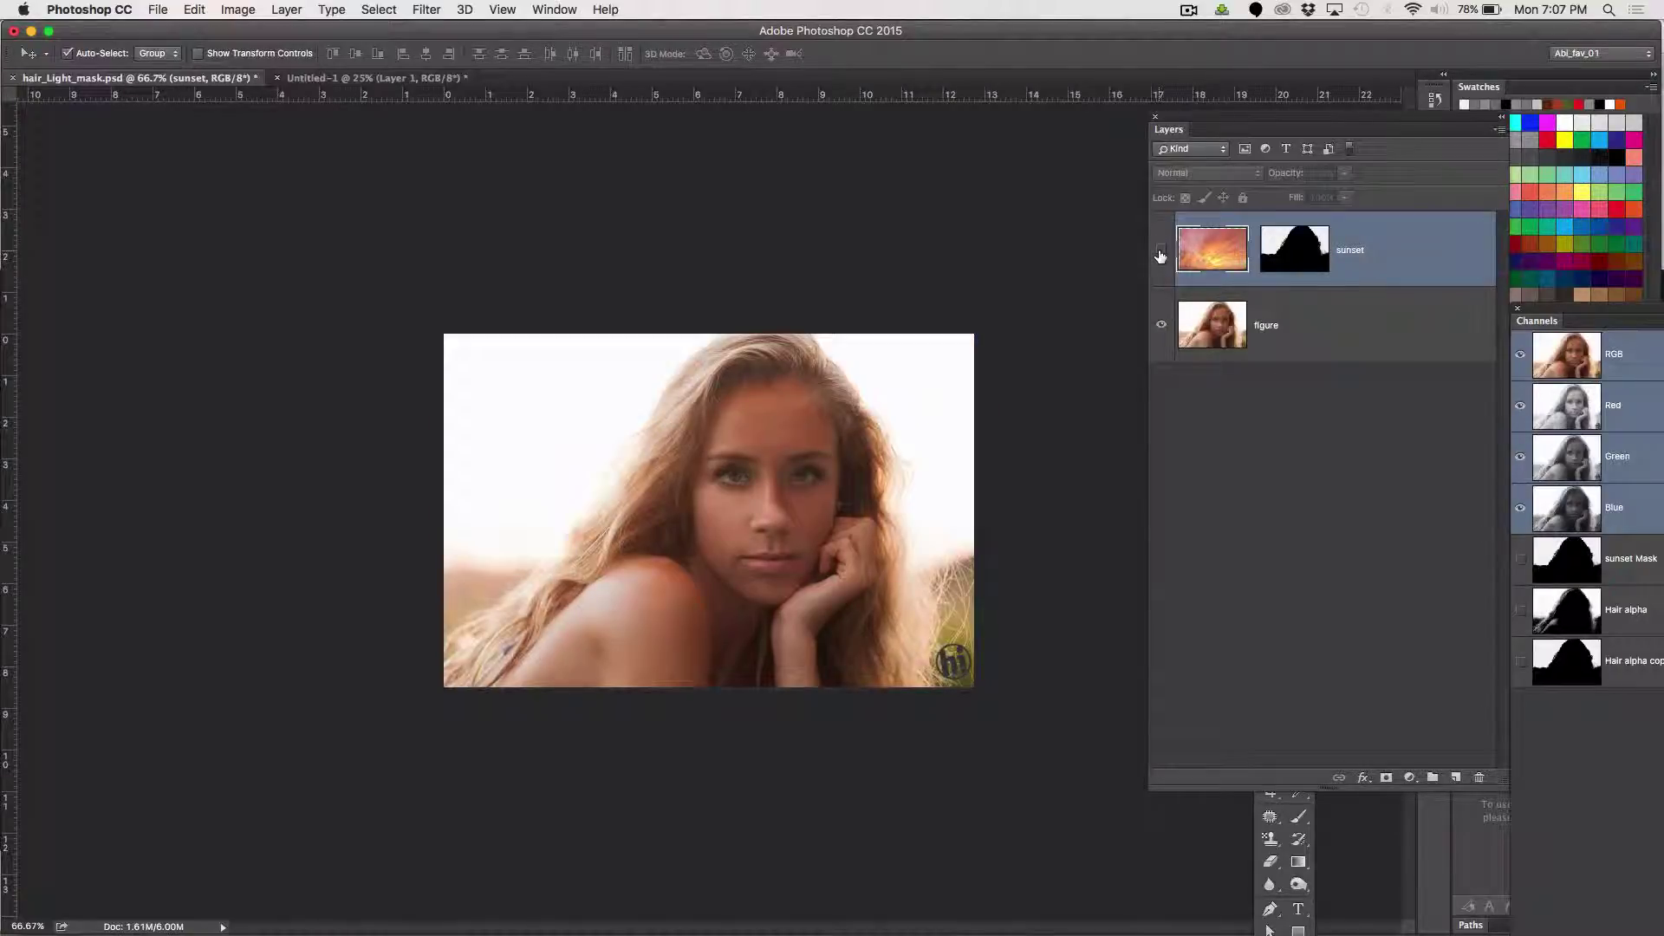
click(1161, 251)
Shift the sunset image downward independently of its mask, and link the mask to the layer again
click(1311, 249)
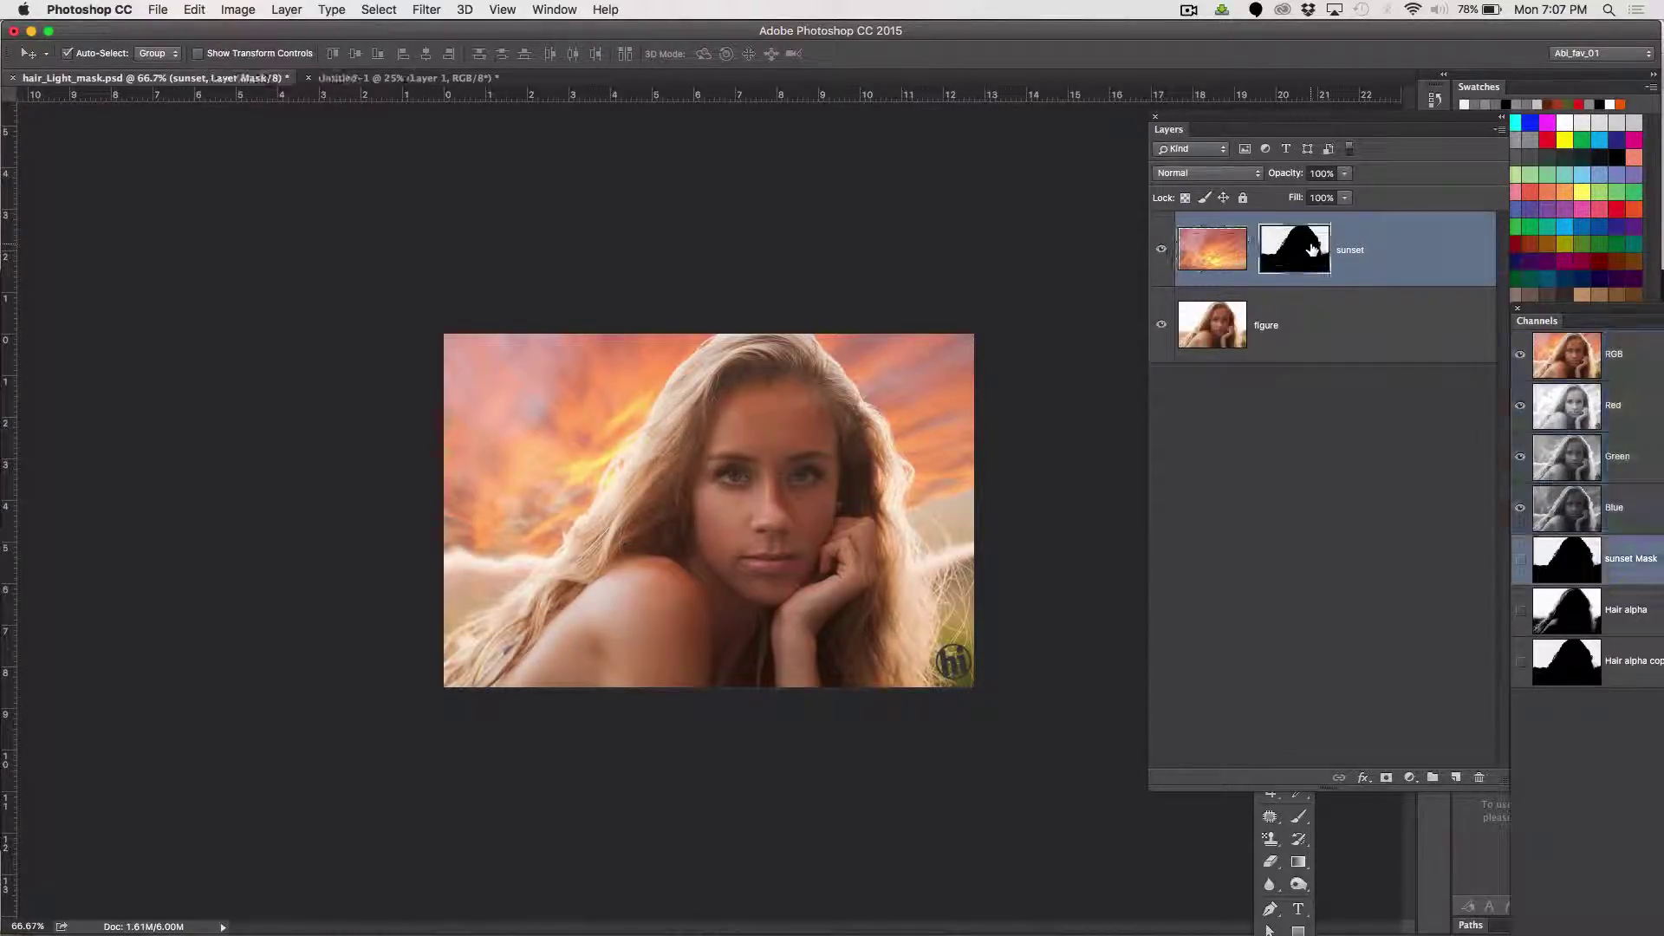
click(1238, 261)
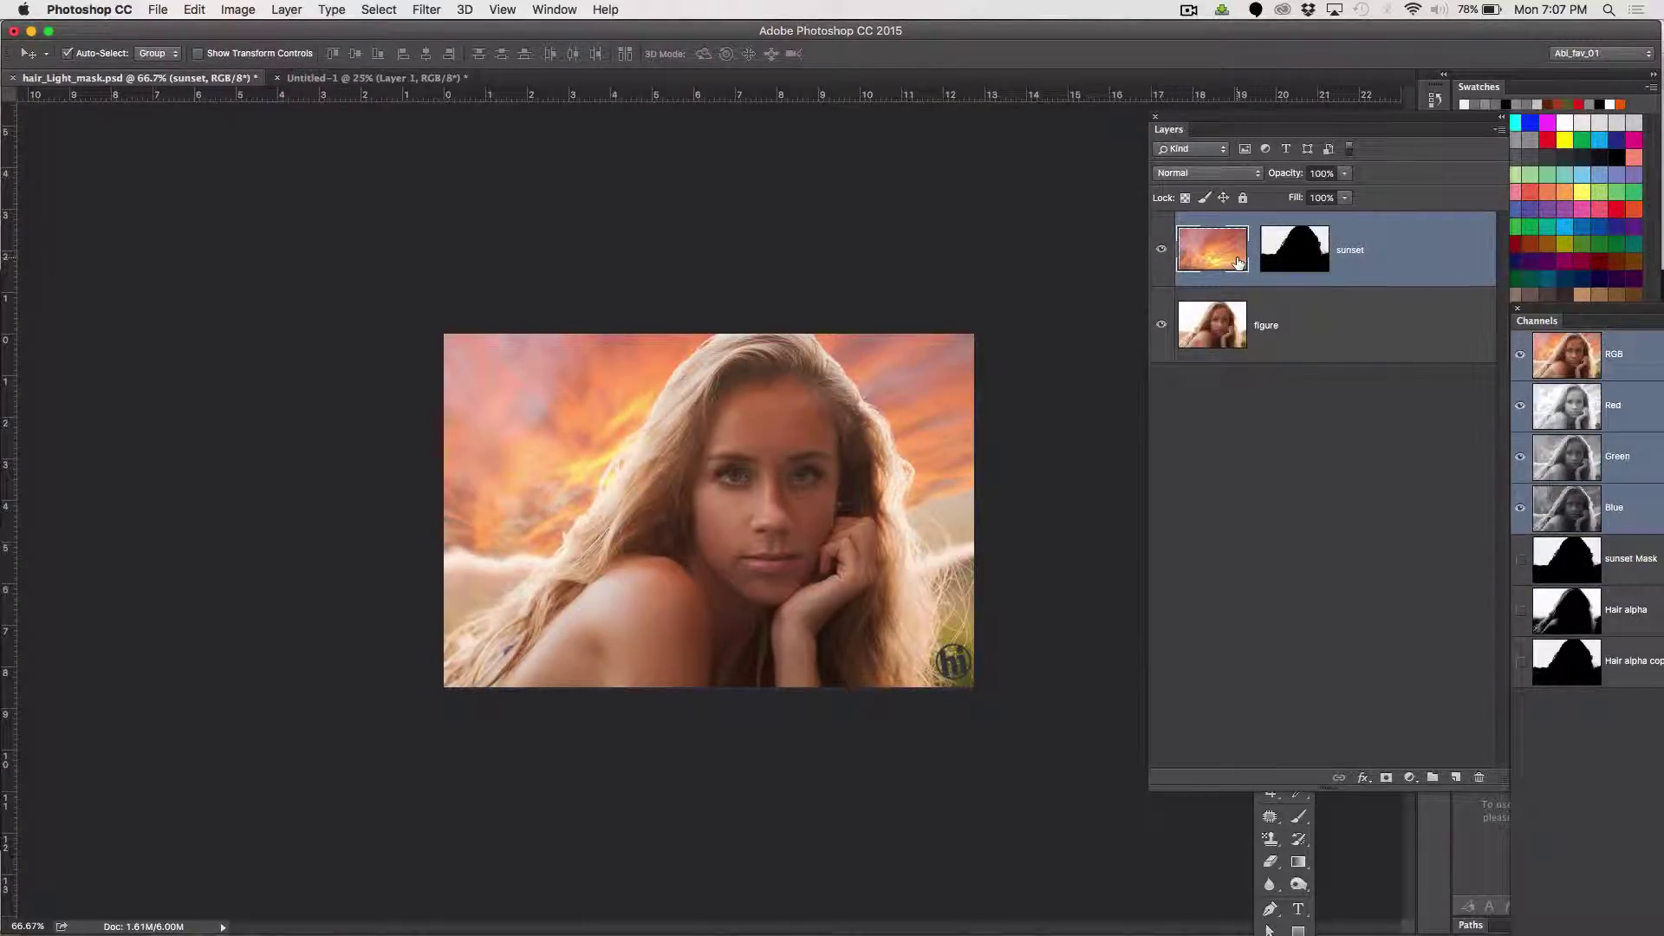
drag(948, 384, 949, 433)
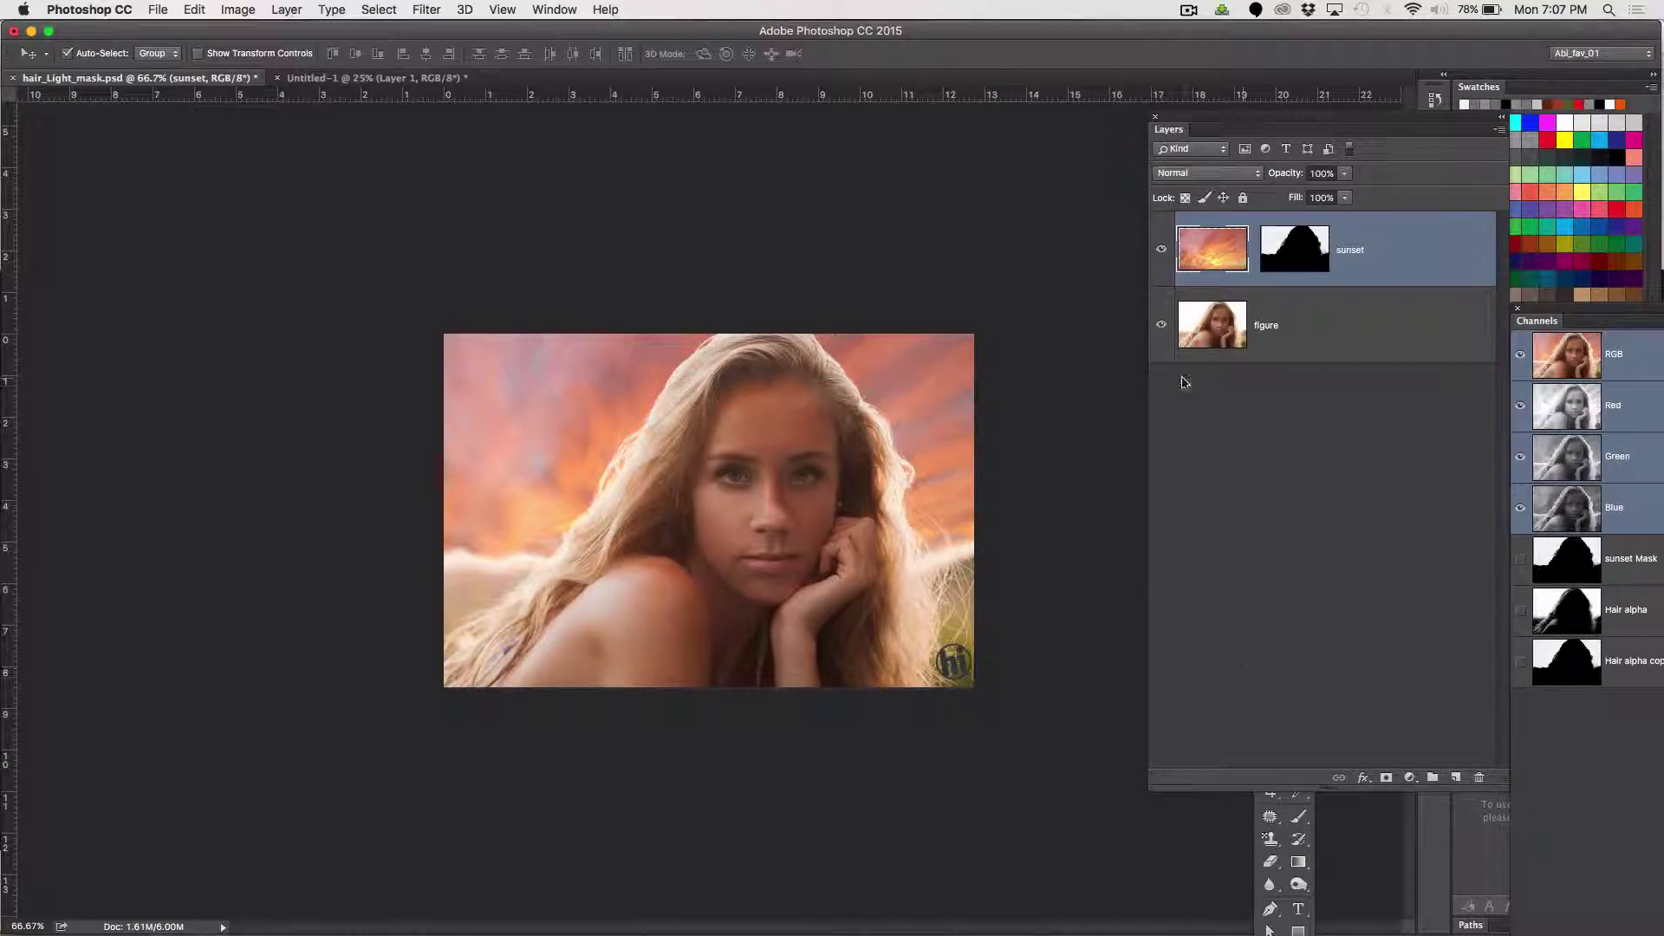
click(1253, 254)
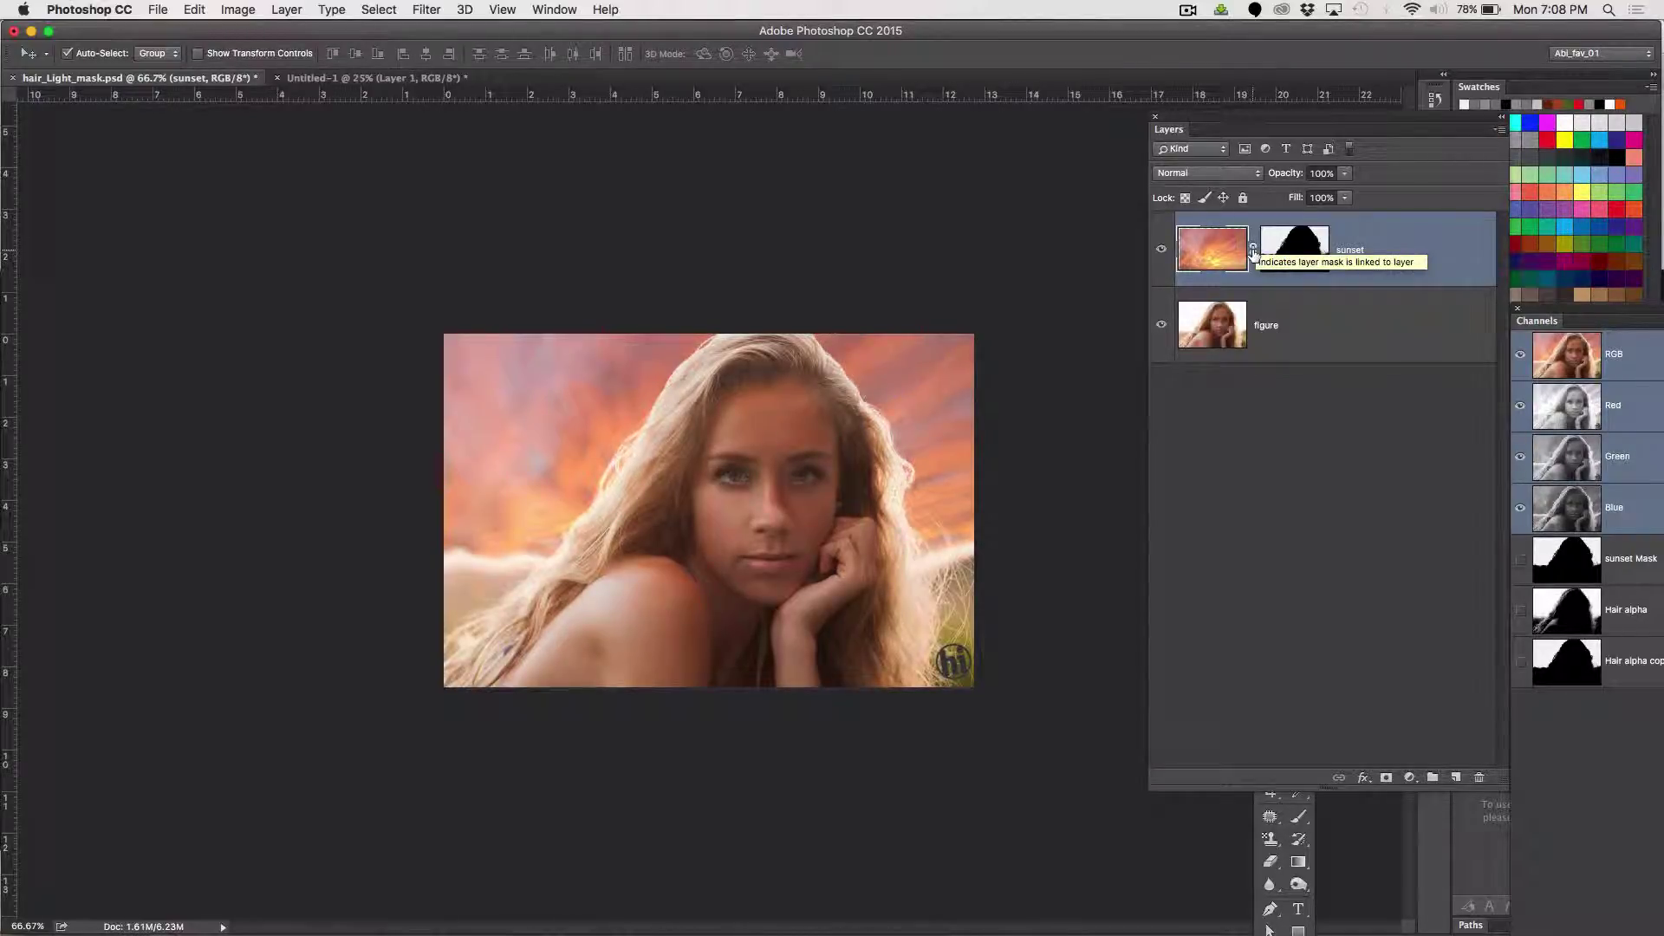
click(1188, 10)
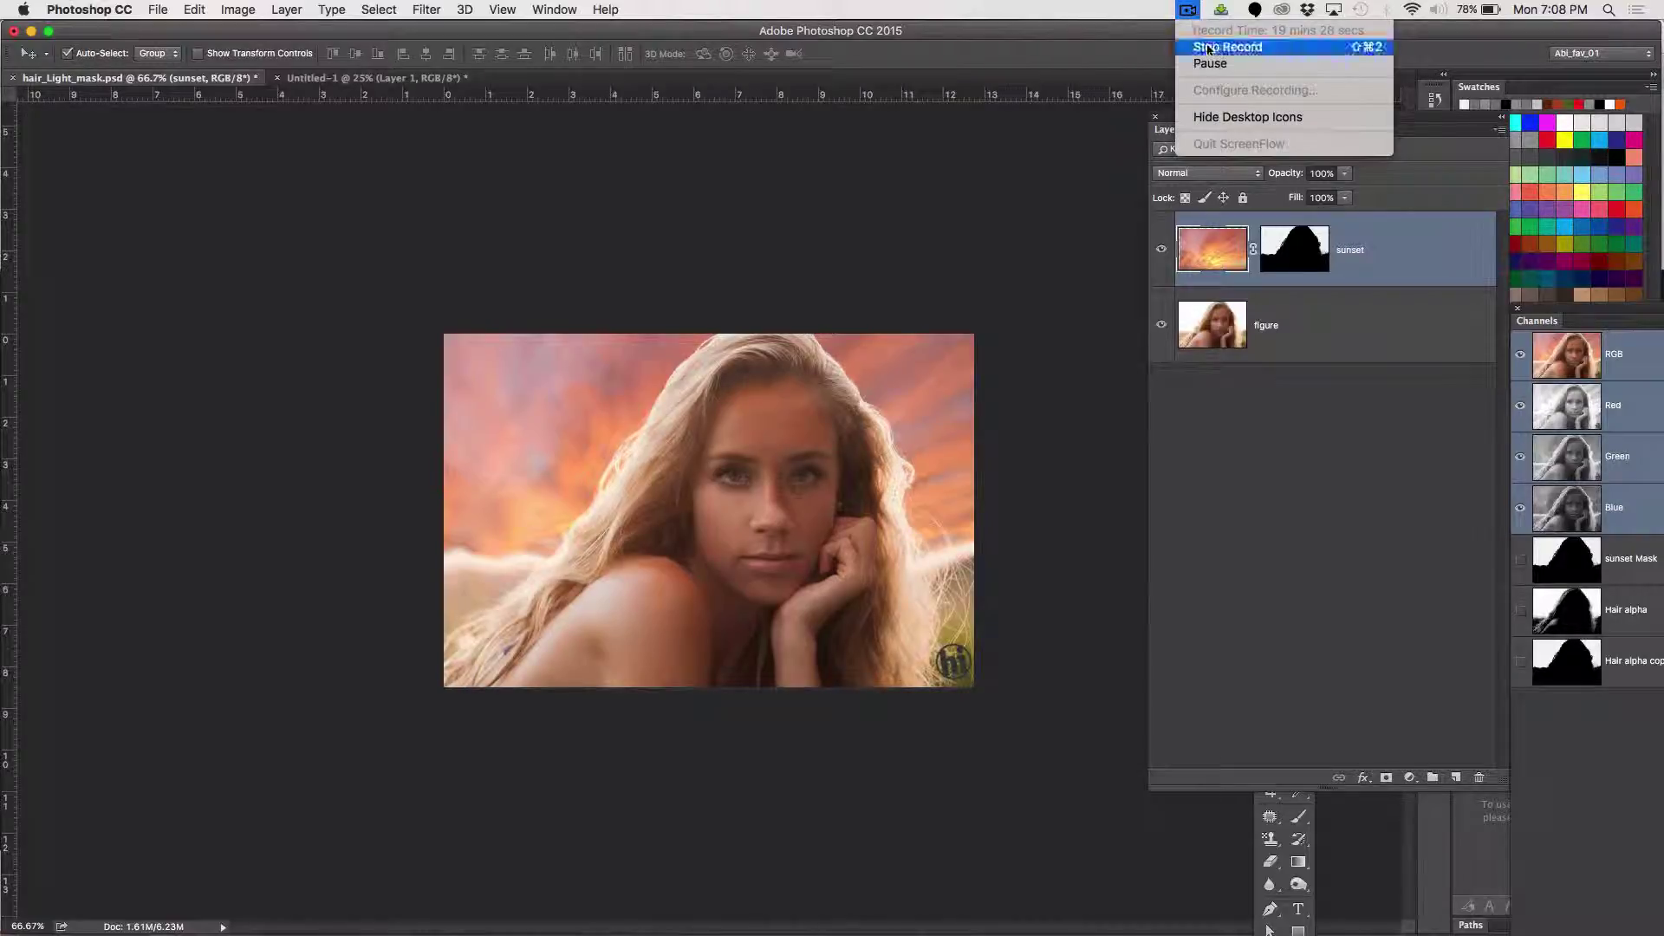
click(1248, 65)
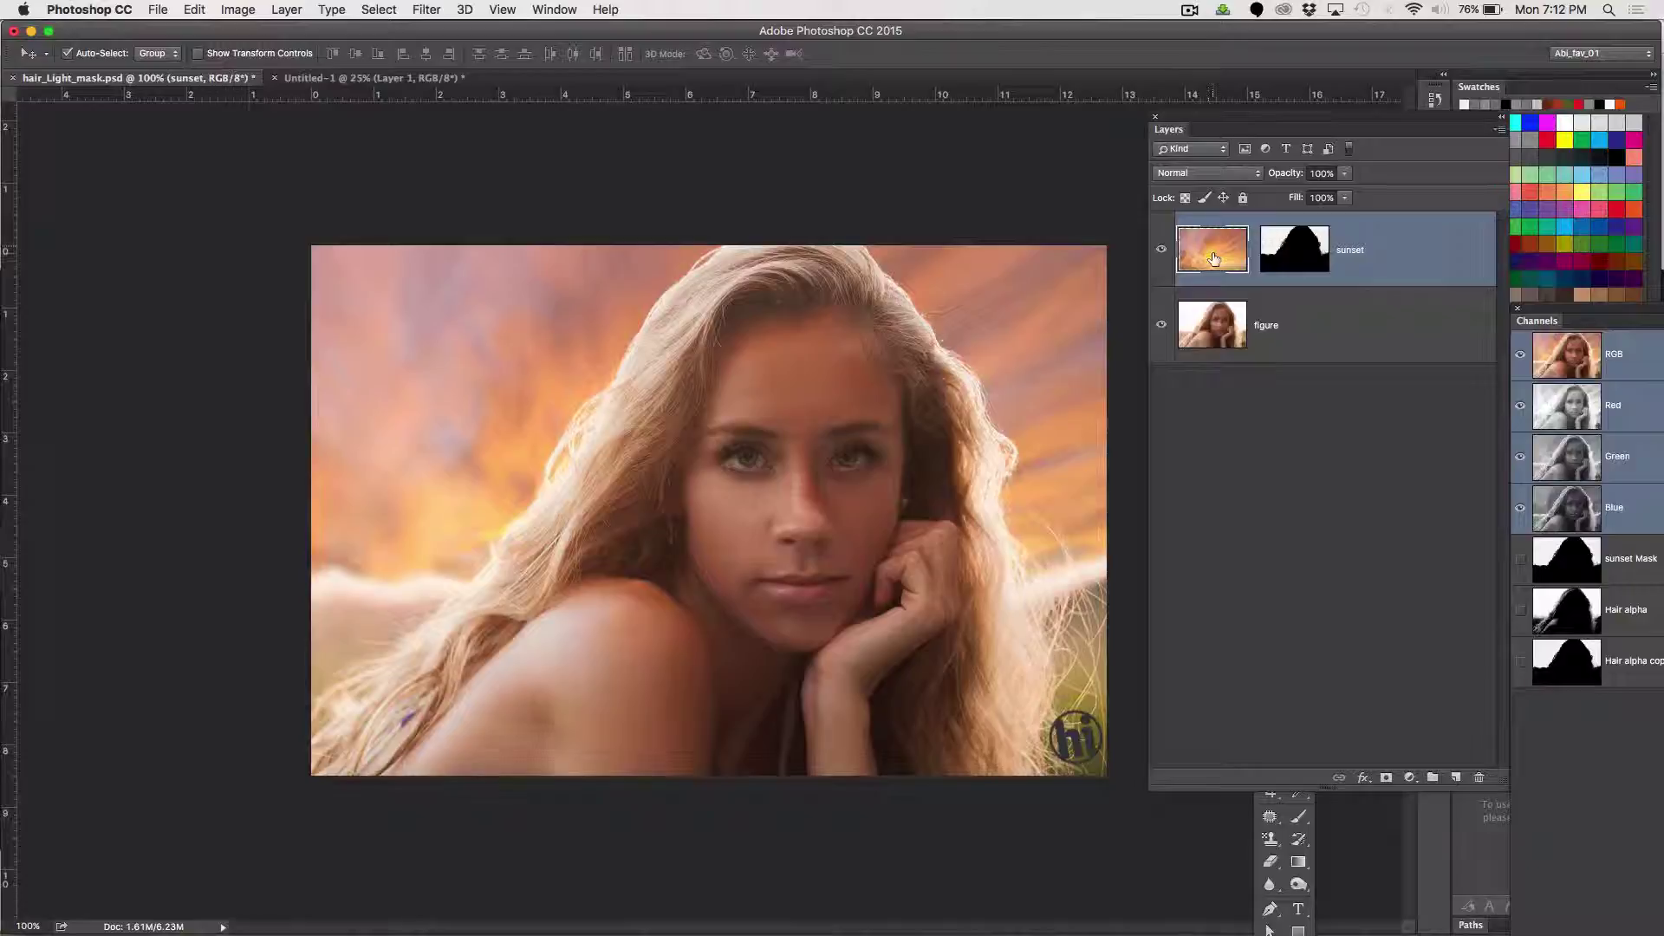
Save the document and link the mask to the sunset image again
click(425, 9)
click(436, 32)
key(super+s)
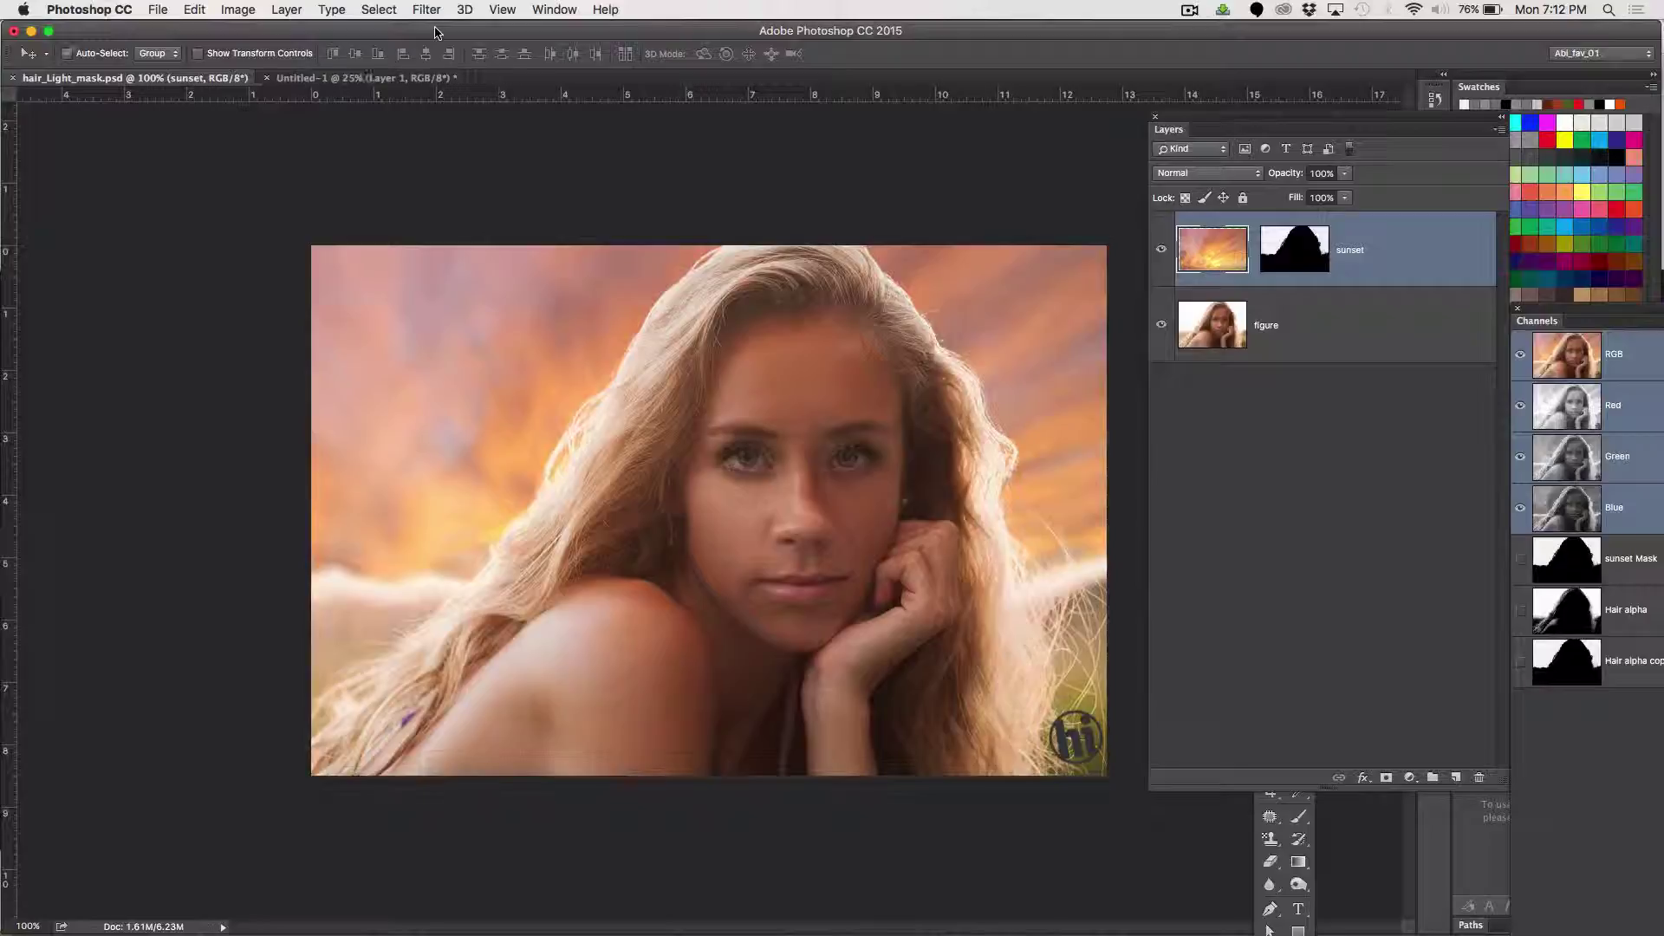
click(1252, 252)
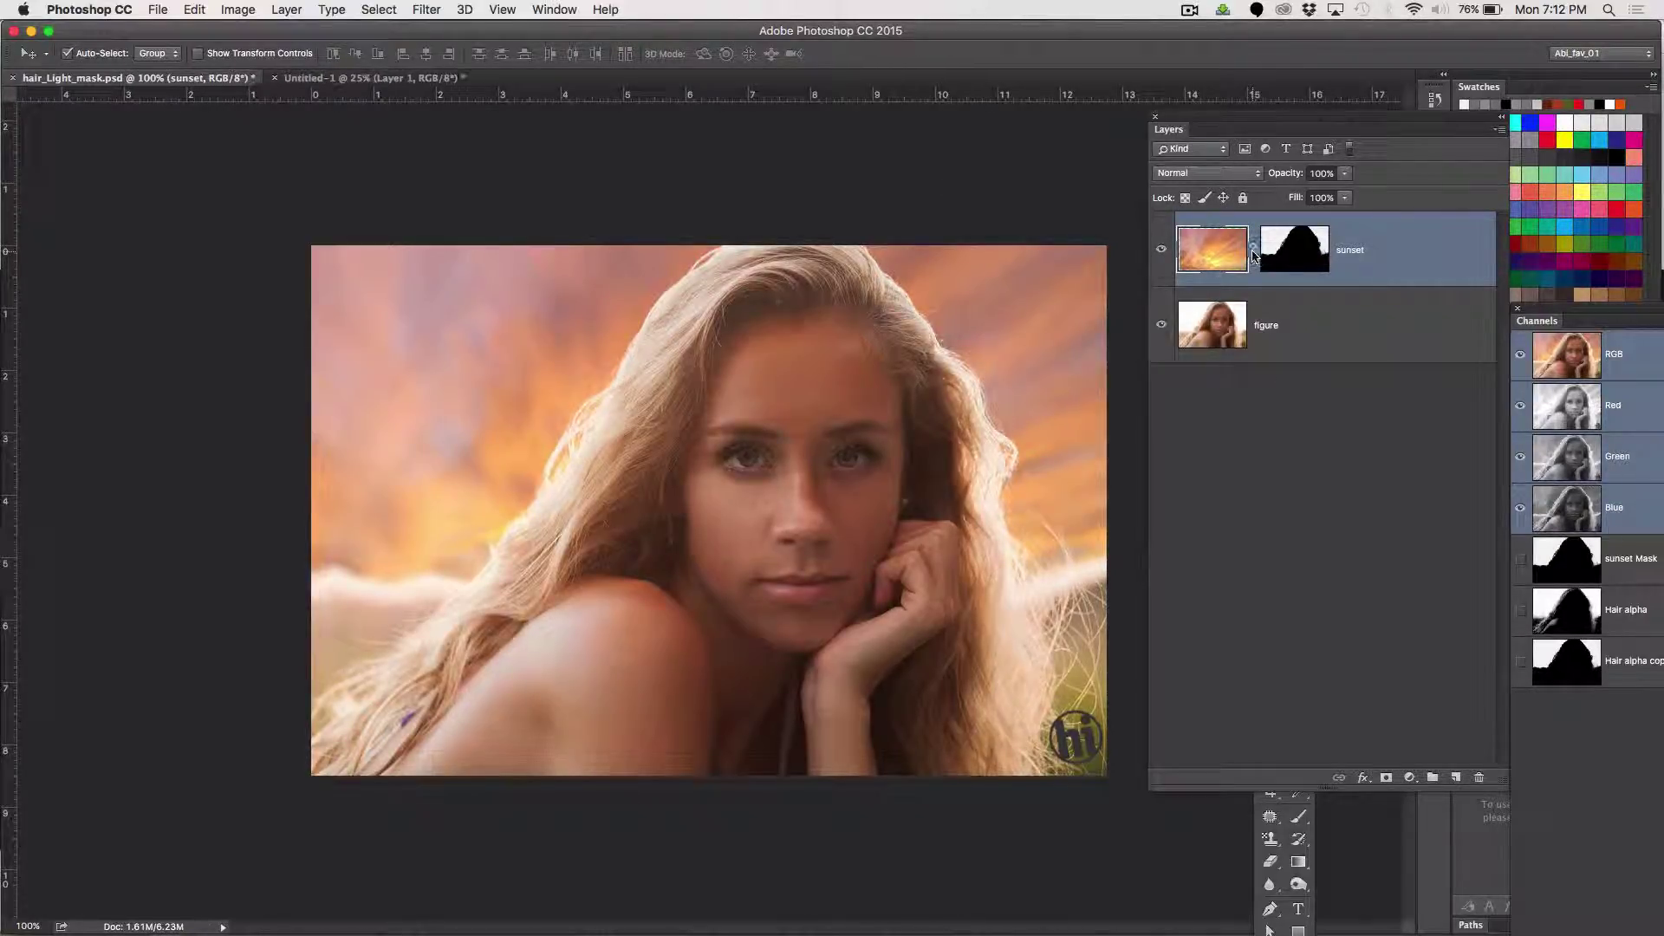
Target the sunset layer's mask and move the Layers panel closer to the portrait
click(1297, 252)
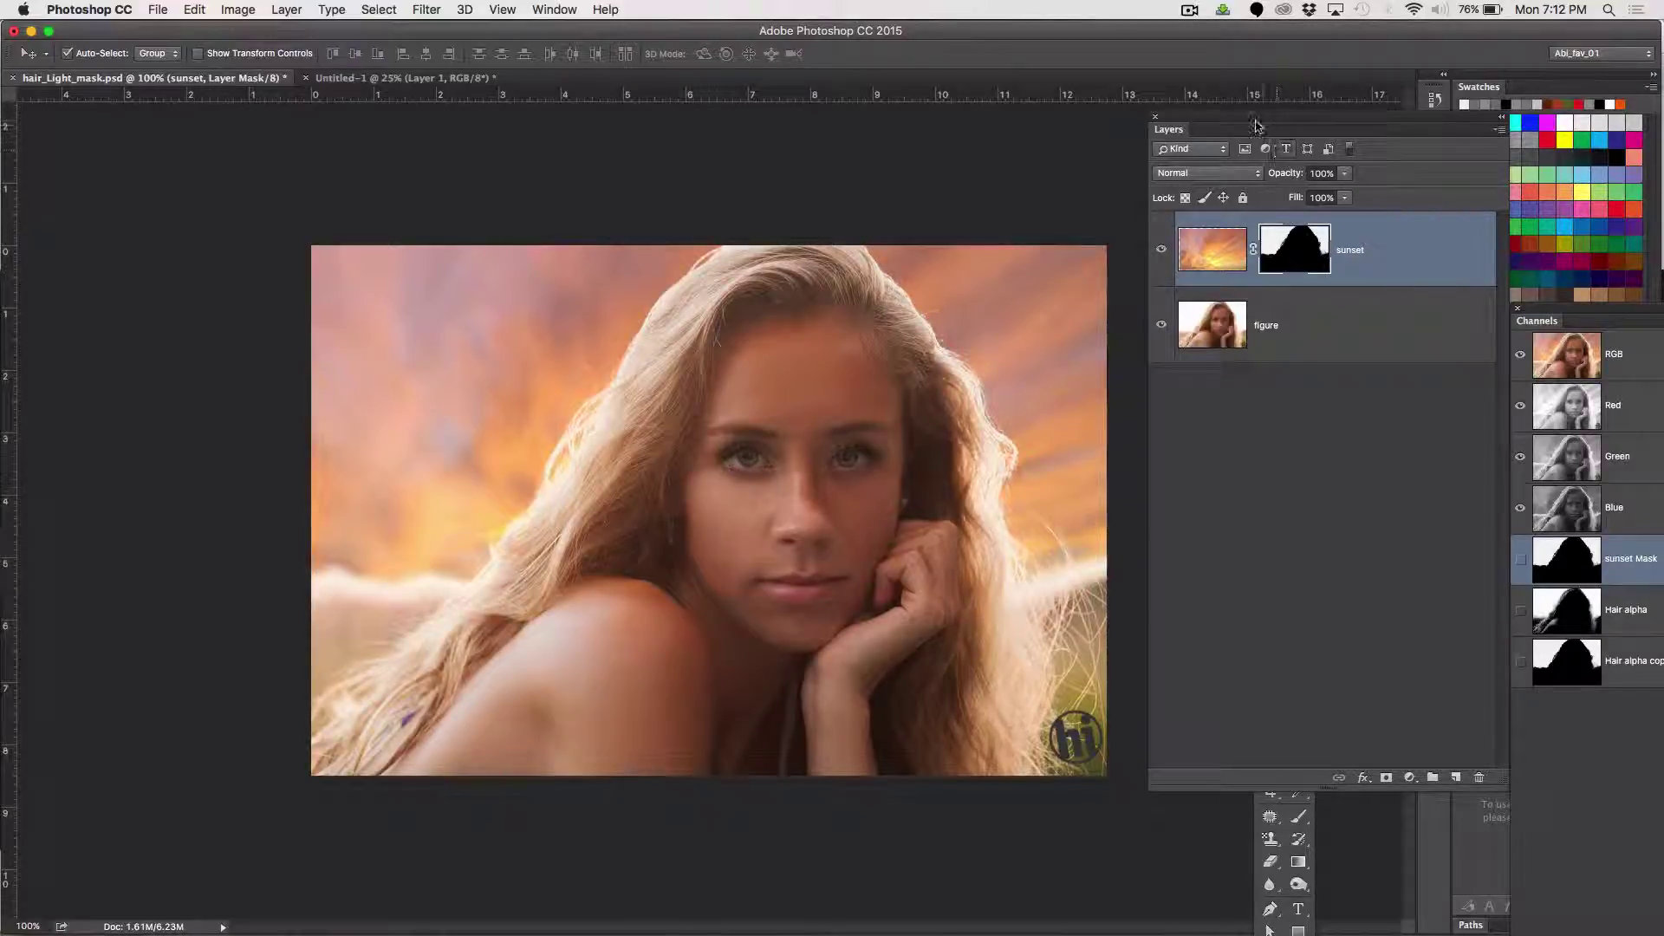
drag(1251, 123, 1149, 116)
drag(1212, 139, 1153, 164)
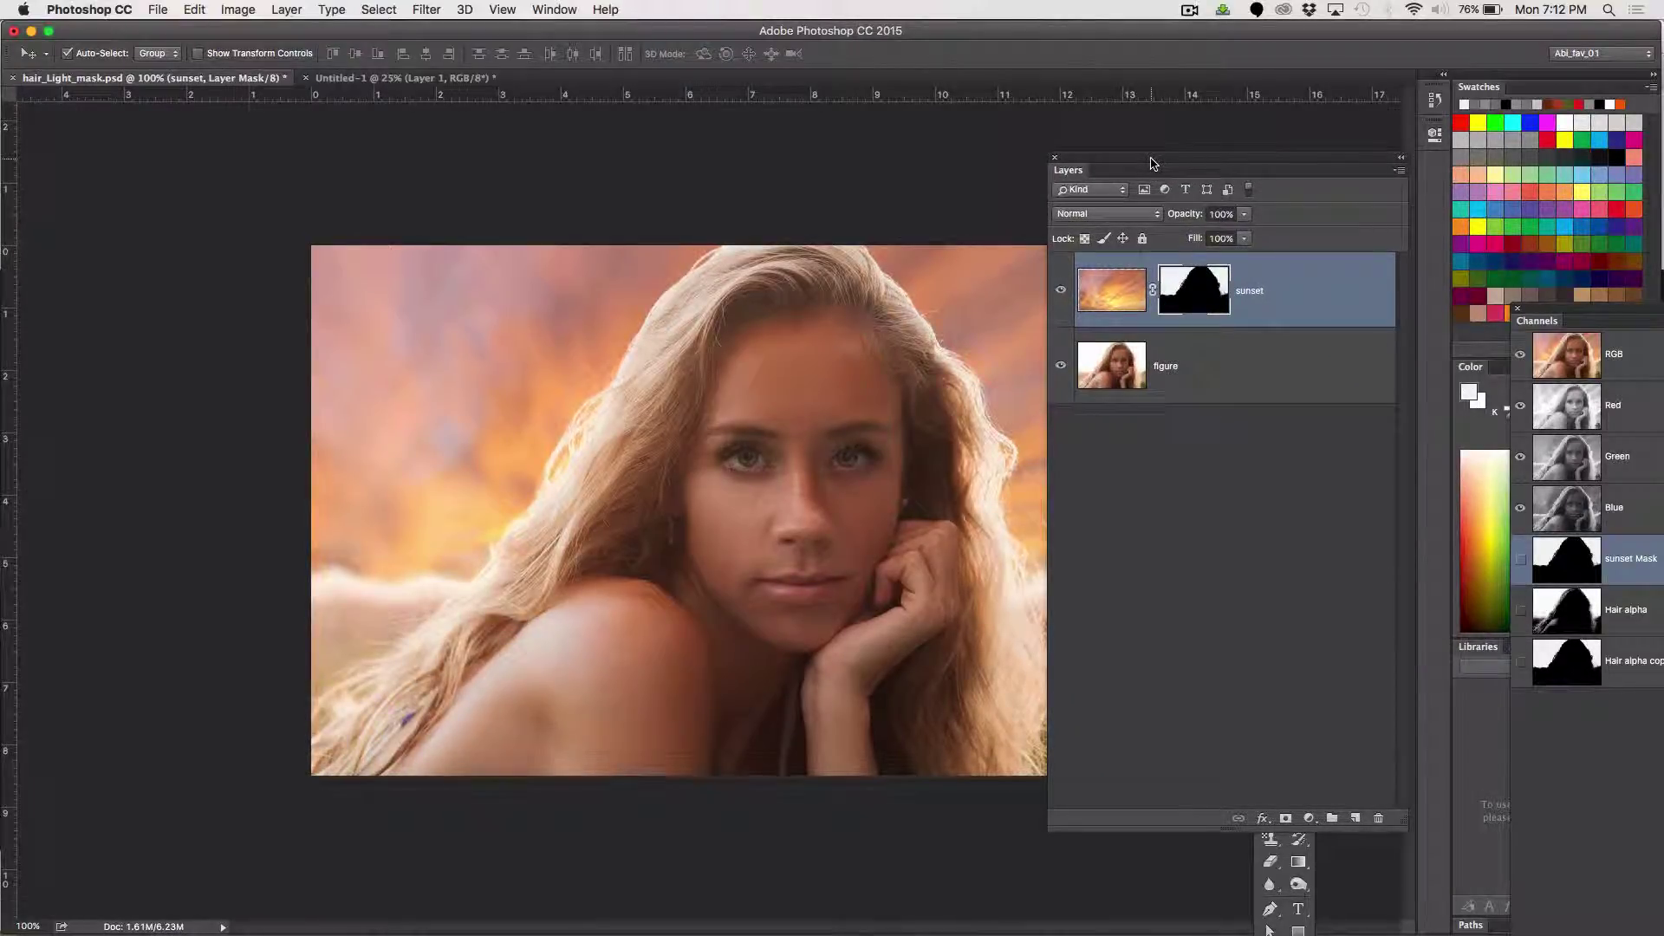
click(283, 10)
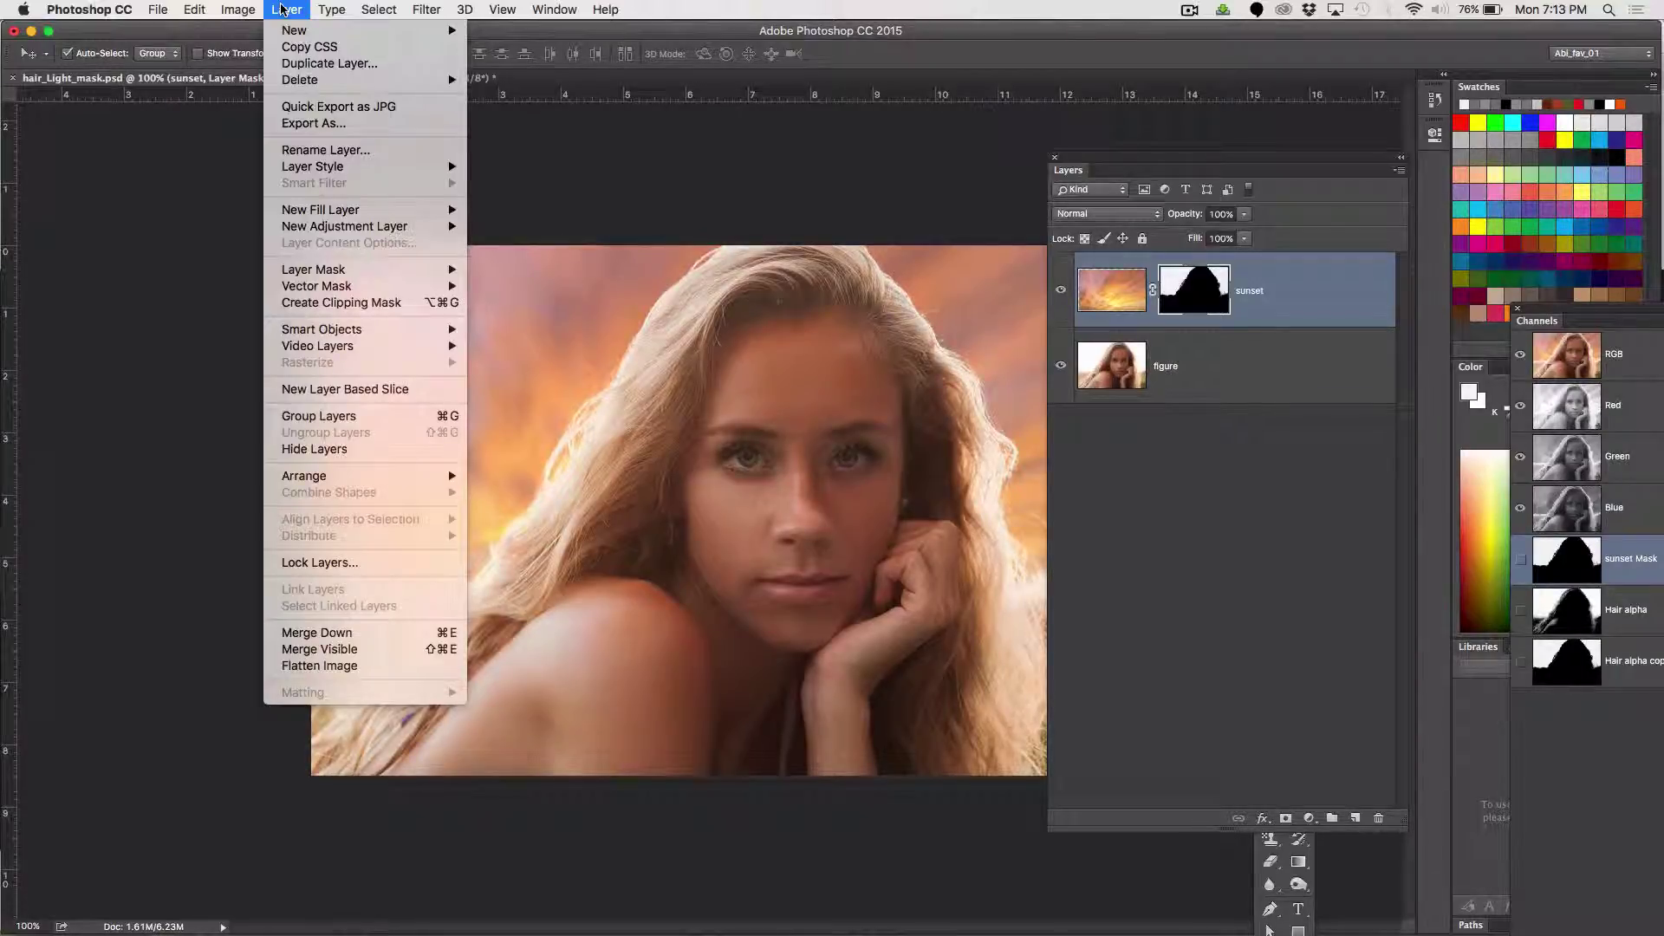
mouse_move(247, 7)
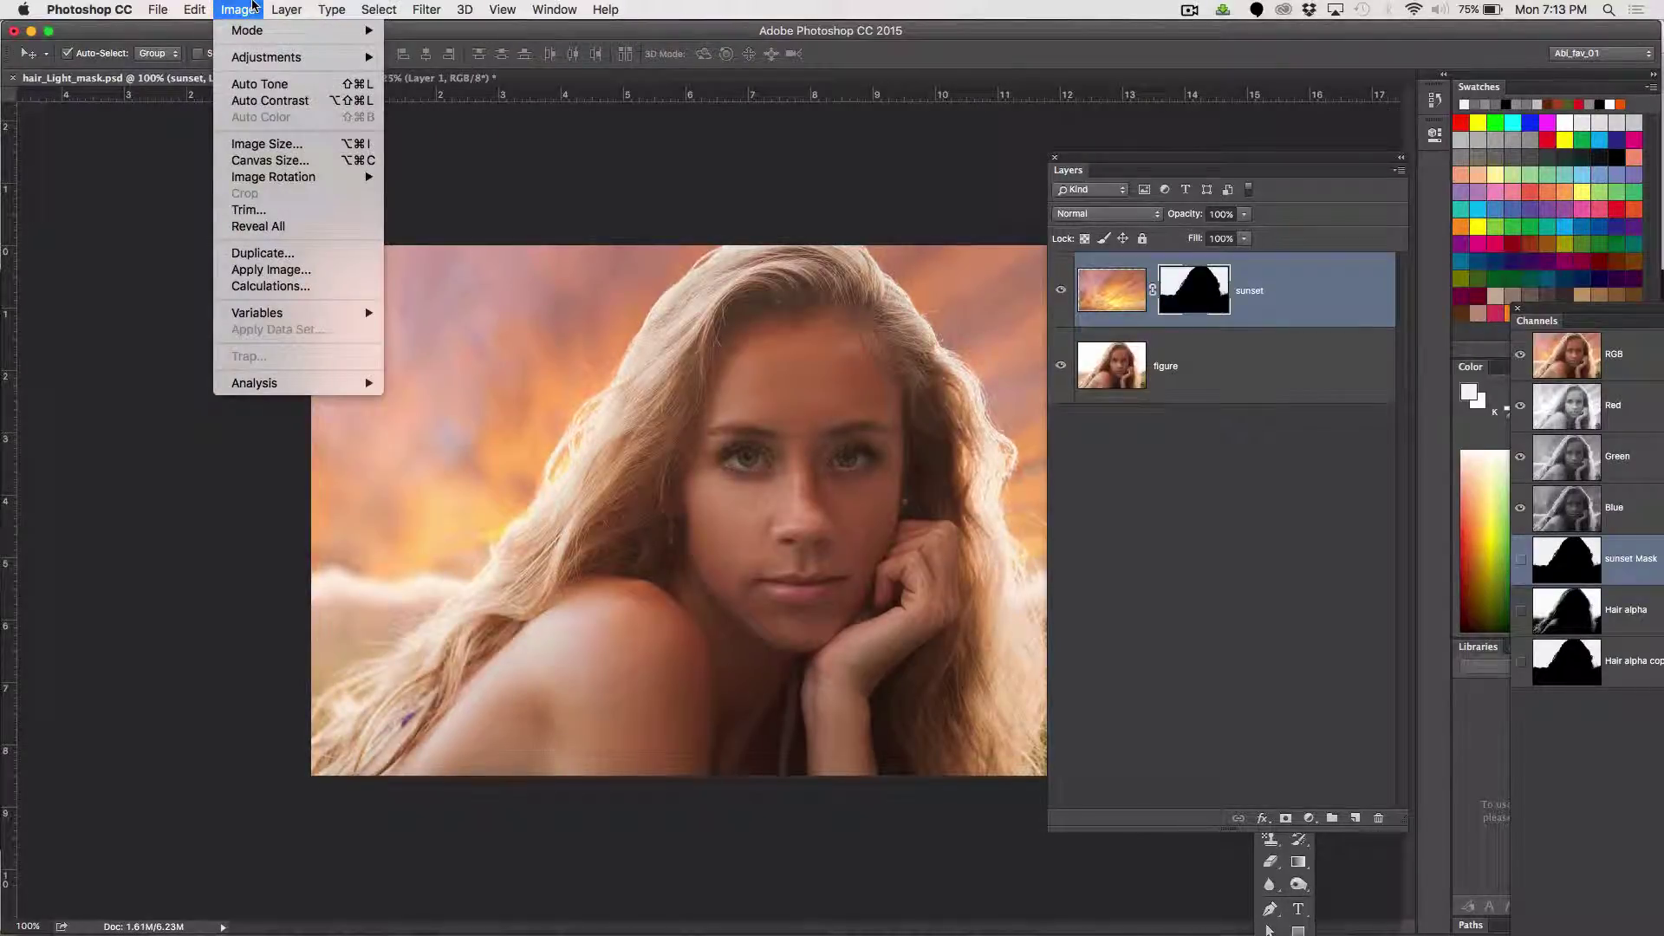
click(252, 4)
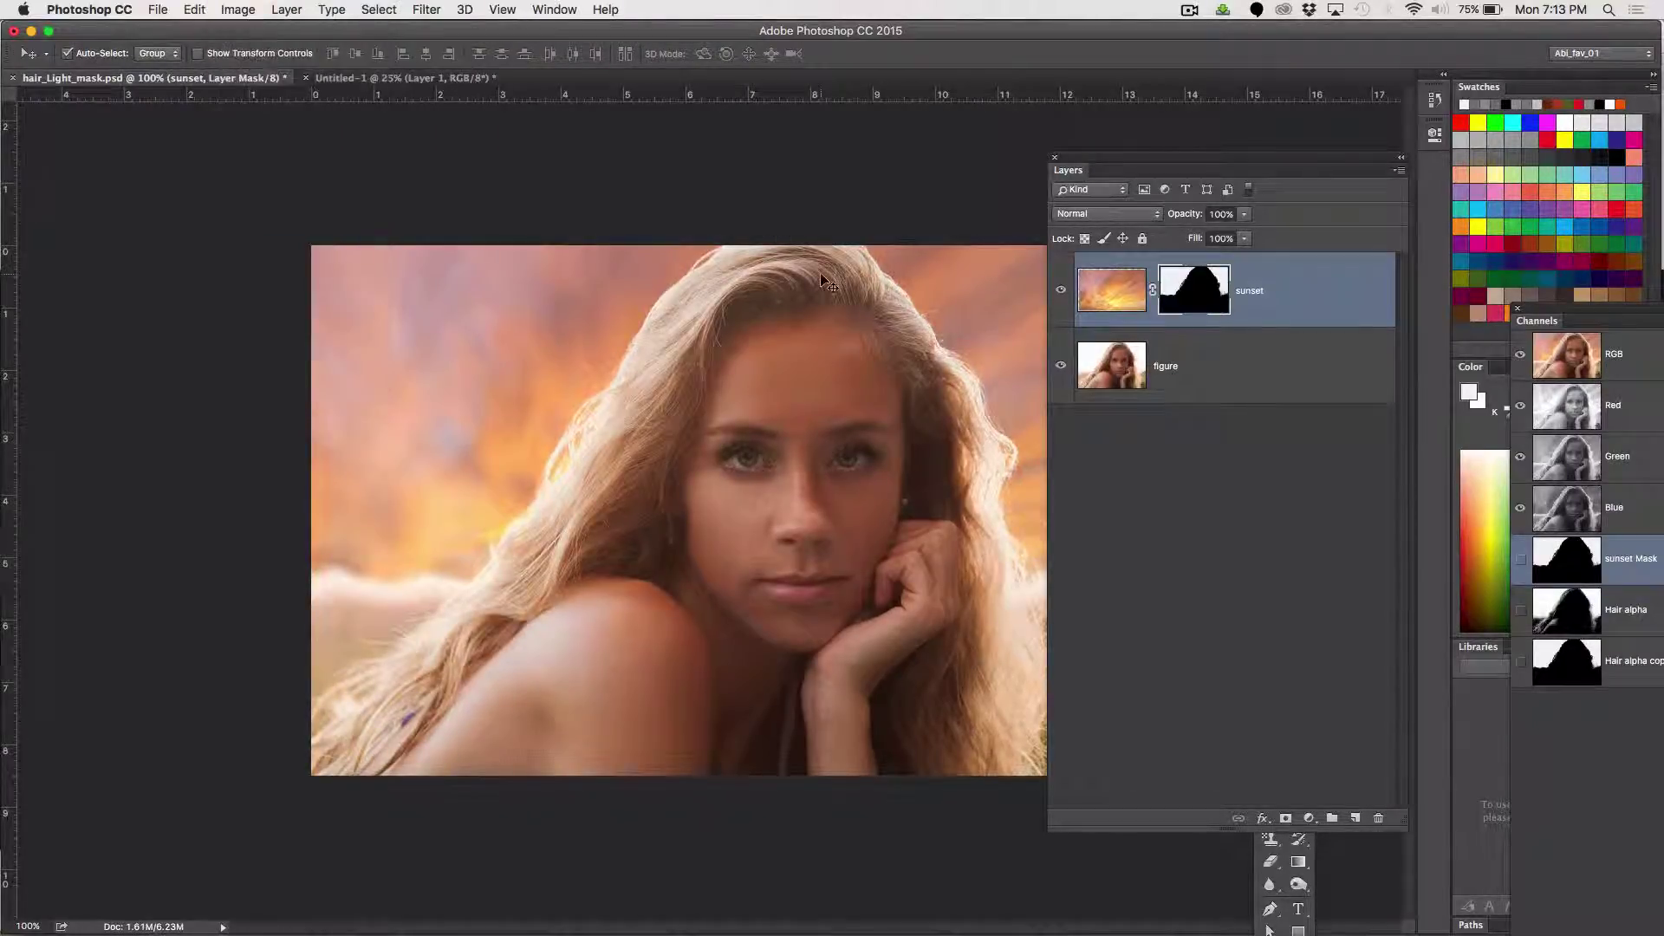
right_click(1214, 300)
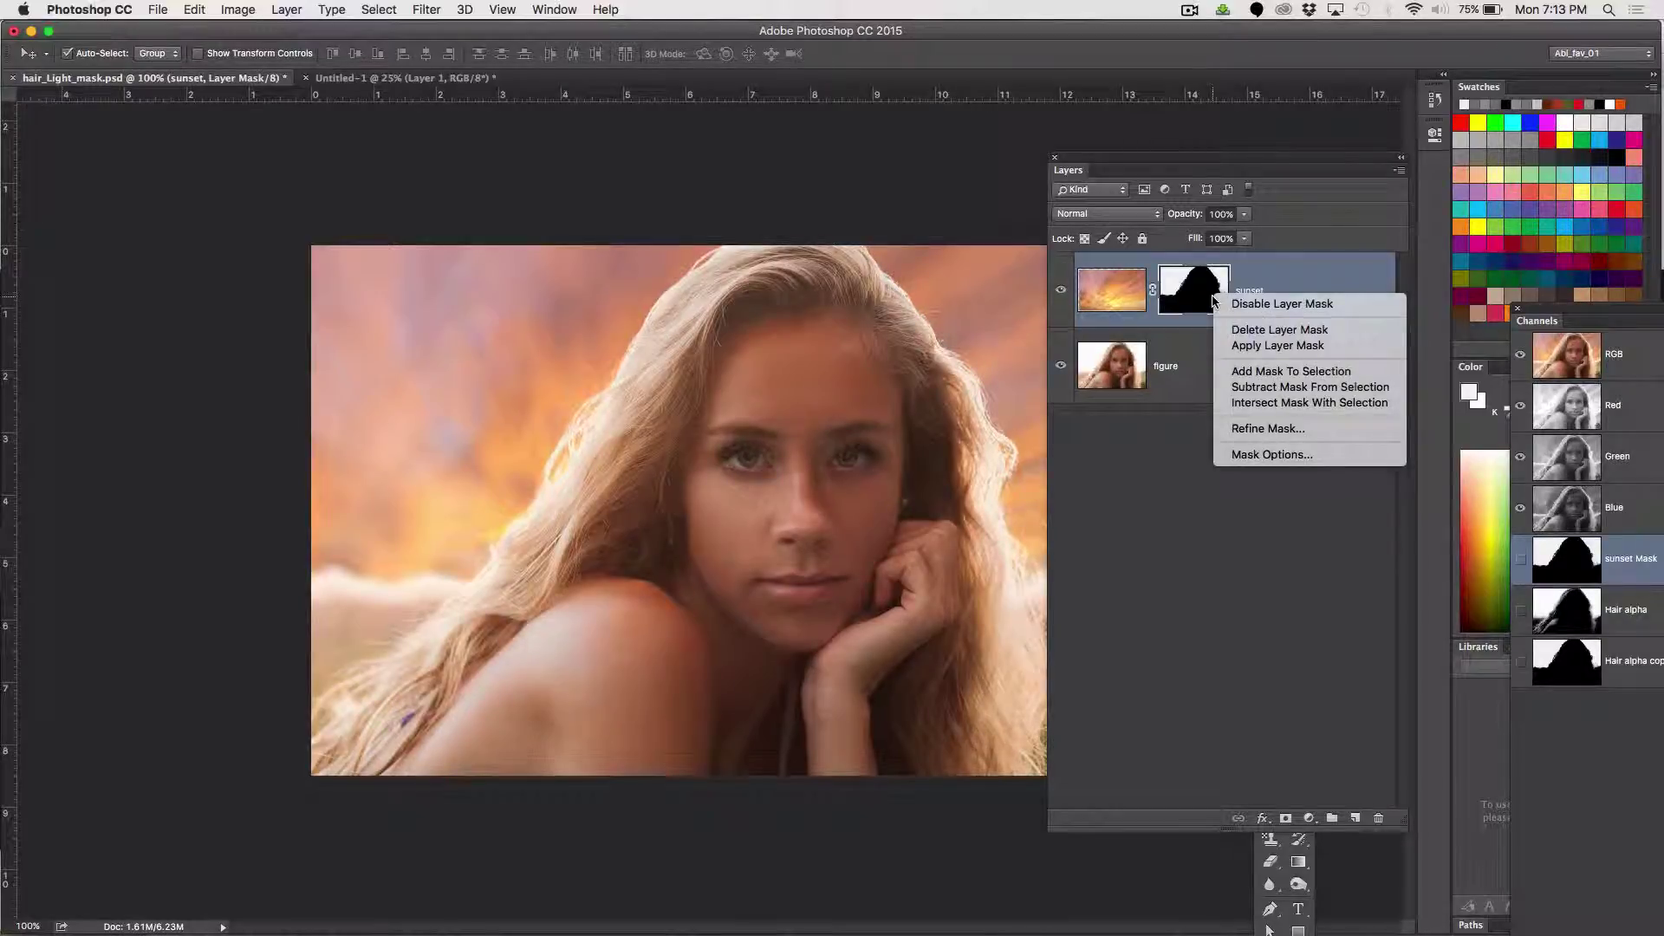
click(1214, 541)
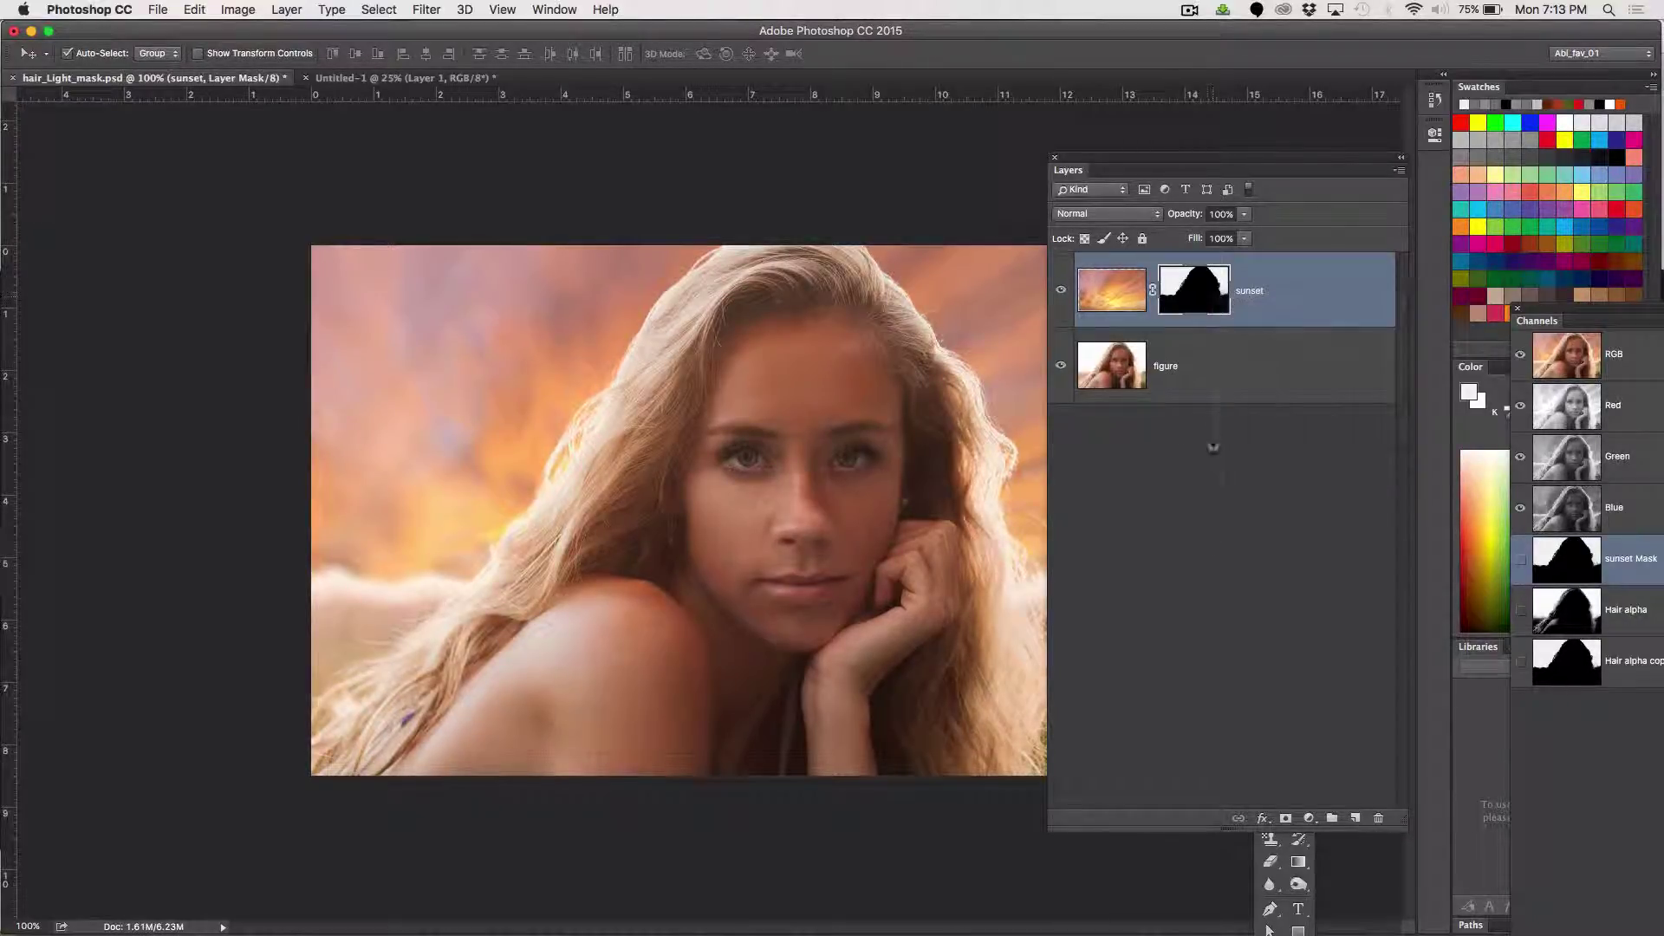
Open Refine Mask for the sunset layer's mask and move the dialog clear of the portrait
right_click(1198, 290)
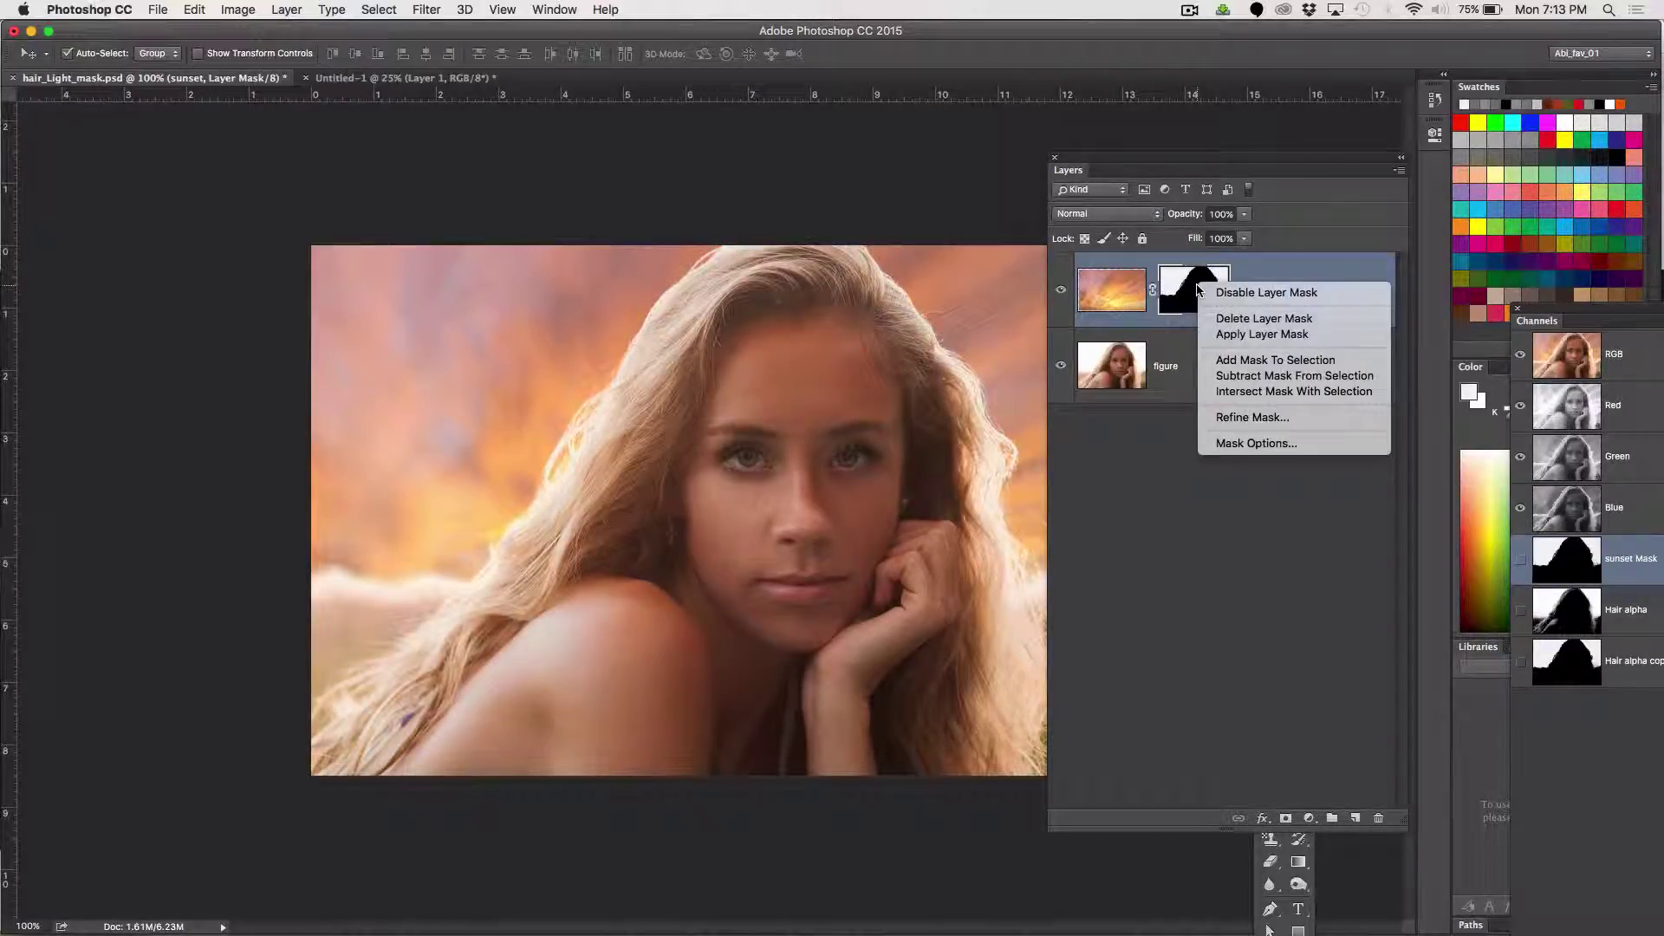
click(1231, 417)
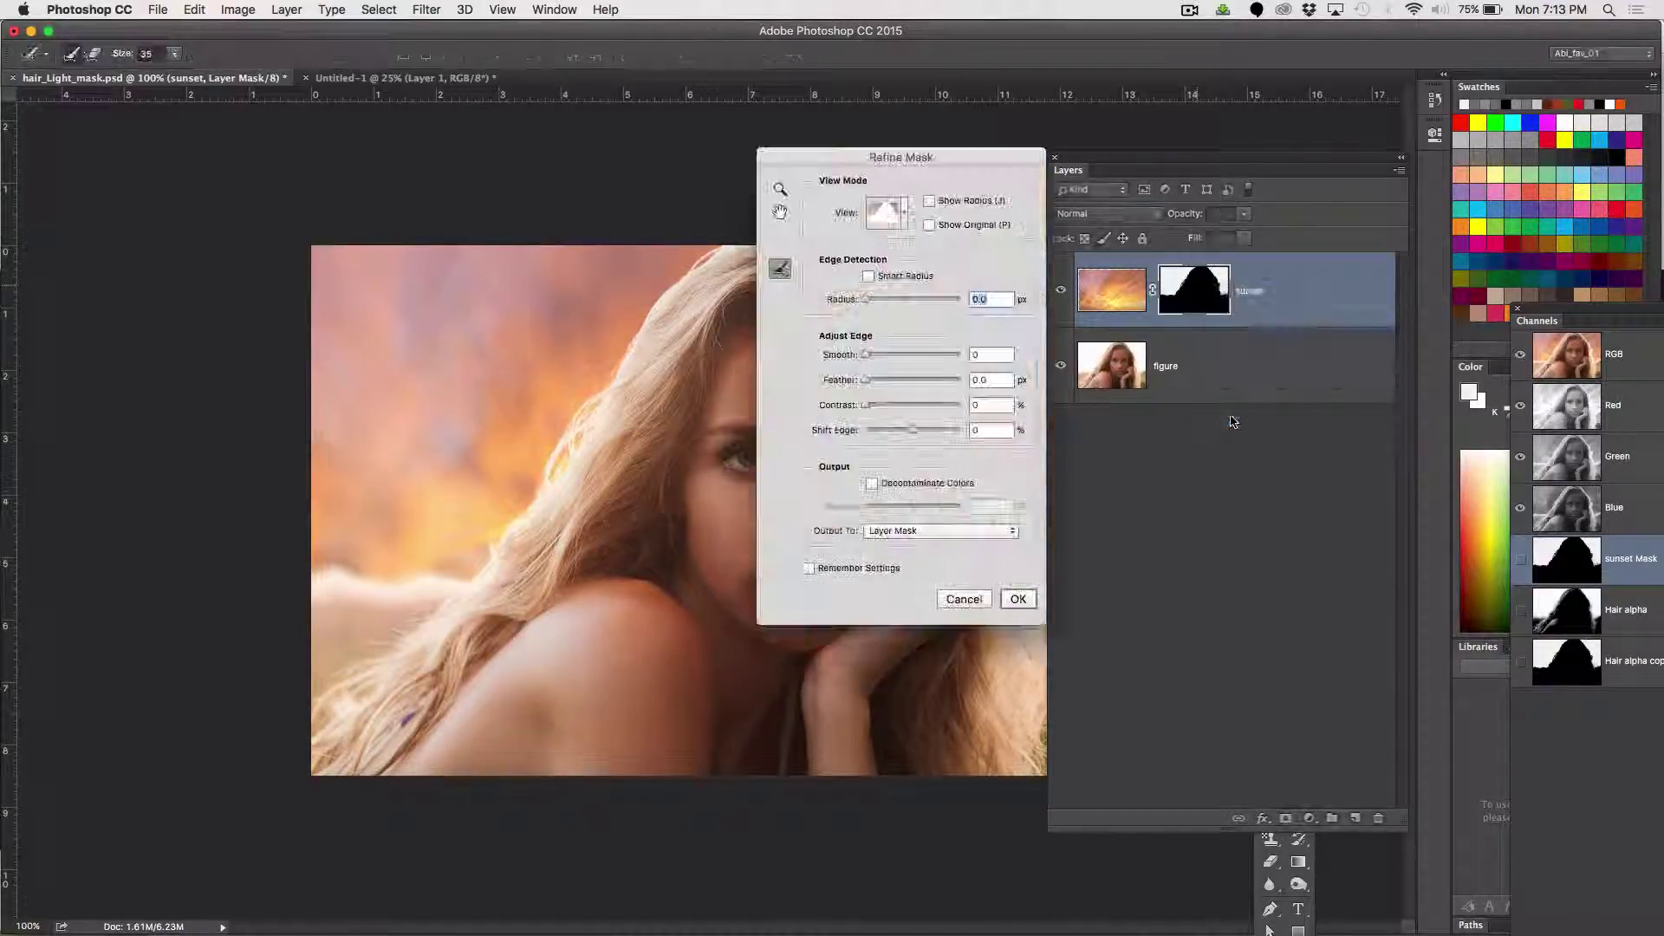
drag(843, 160, 1208, 163)
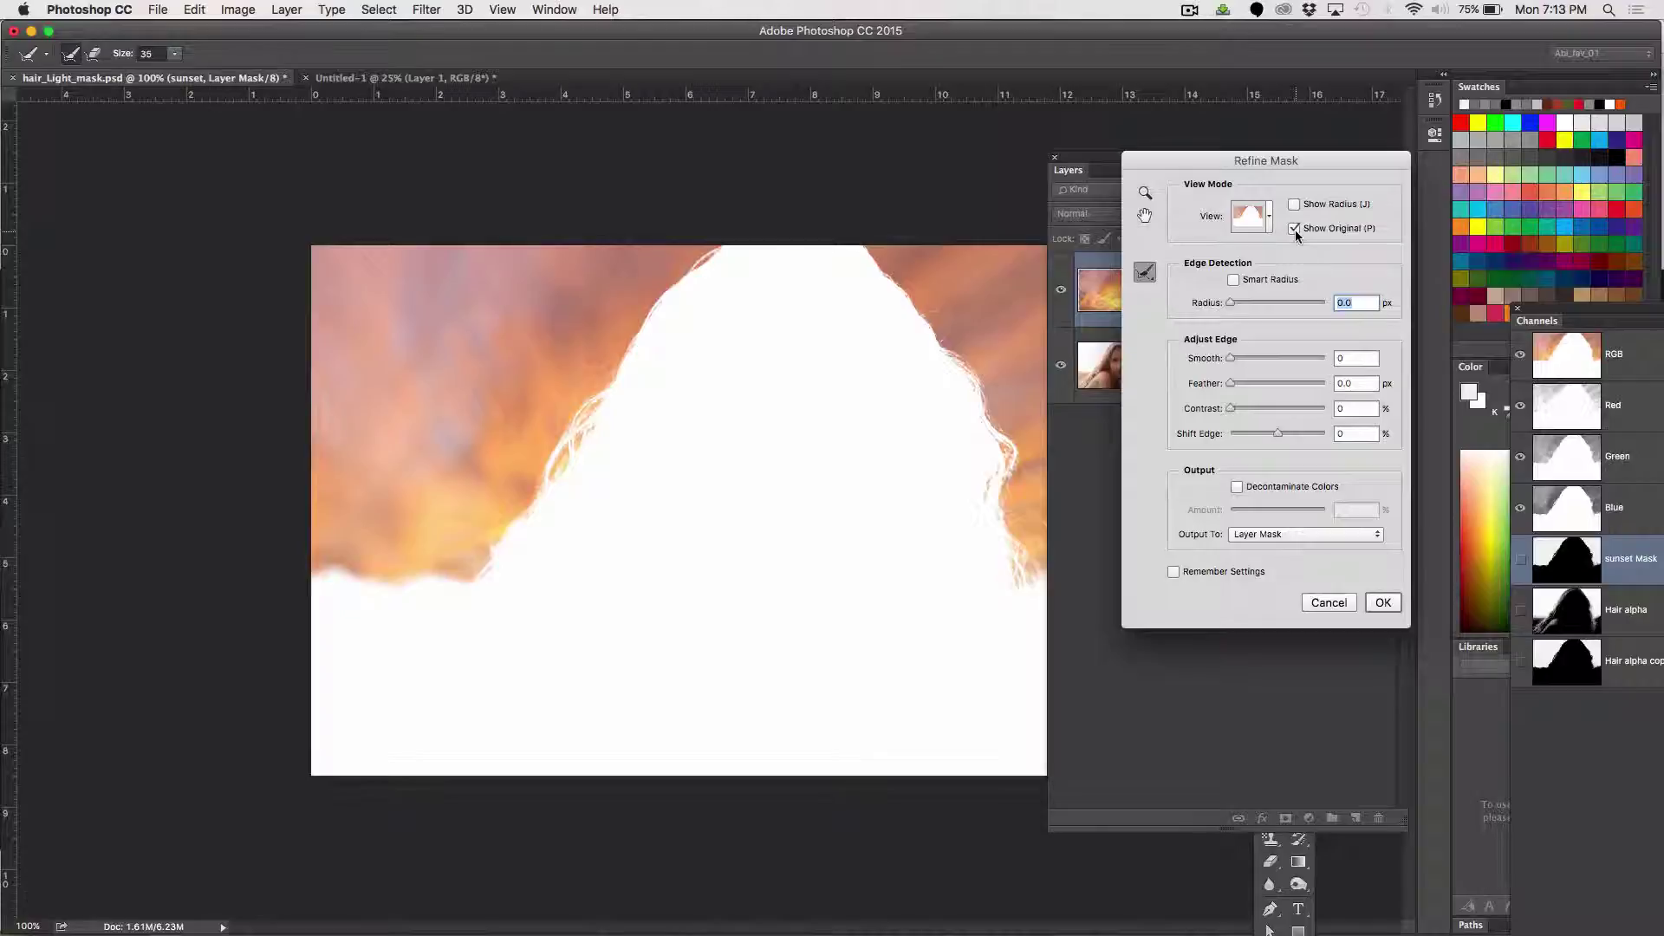
Toggle the Show Original and Show Radius previews on and off to compare the mask views
click(1295, 229)
click(1294, 230)
click(1295, 205)
click(1295, 206)
click(1294, 229)
Set the mask preview to On Layers and keep the output as Layer Mask
click(1270, 218)
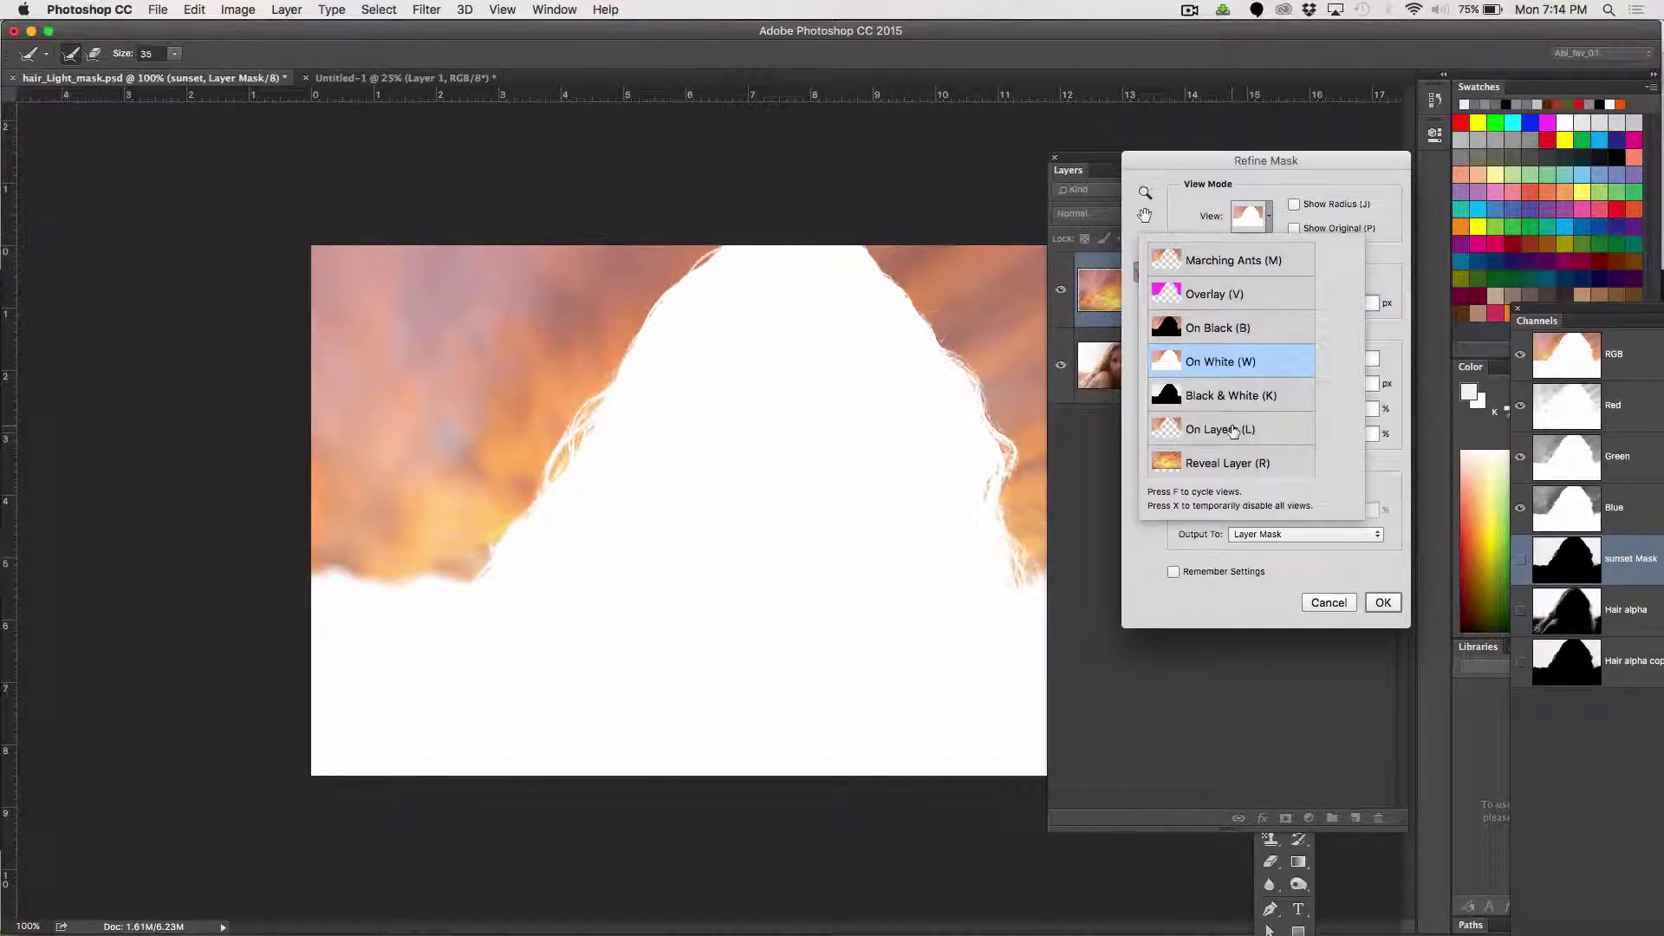
click(1235, 430)
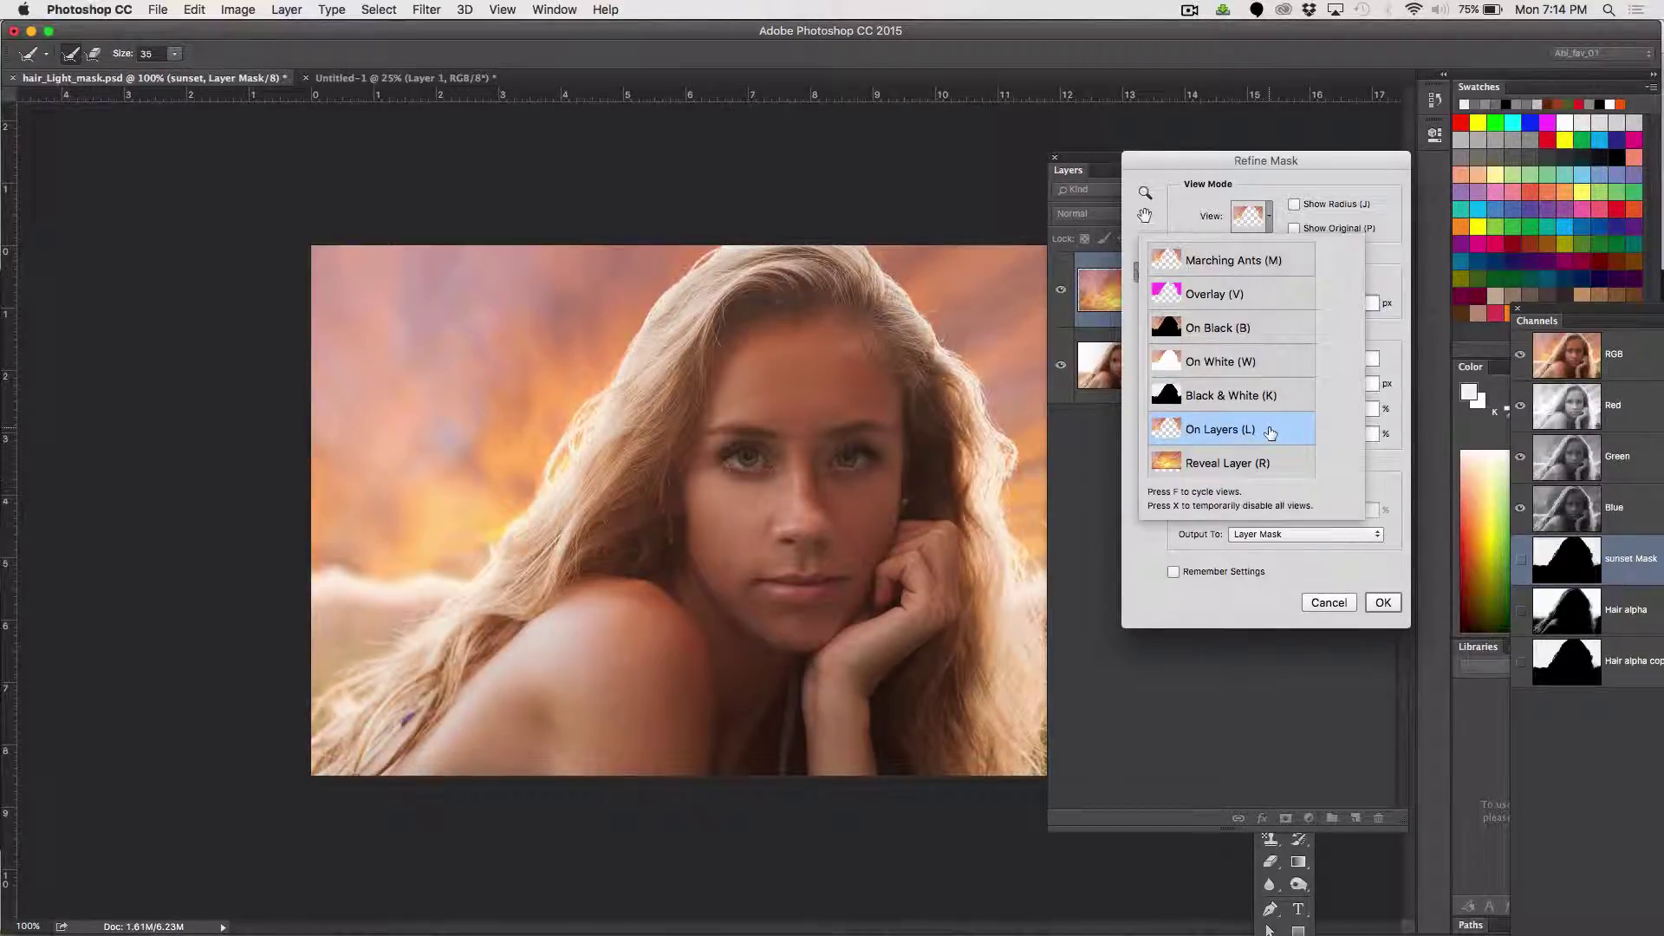
click(1172, 217)
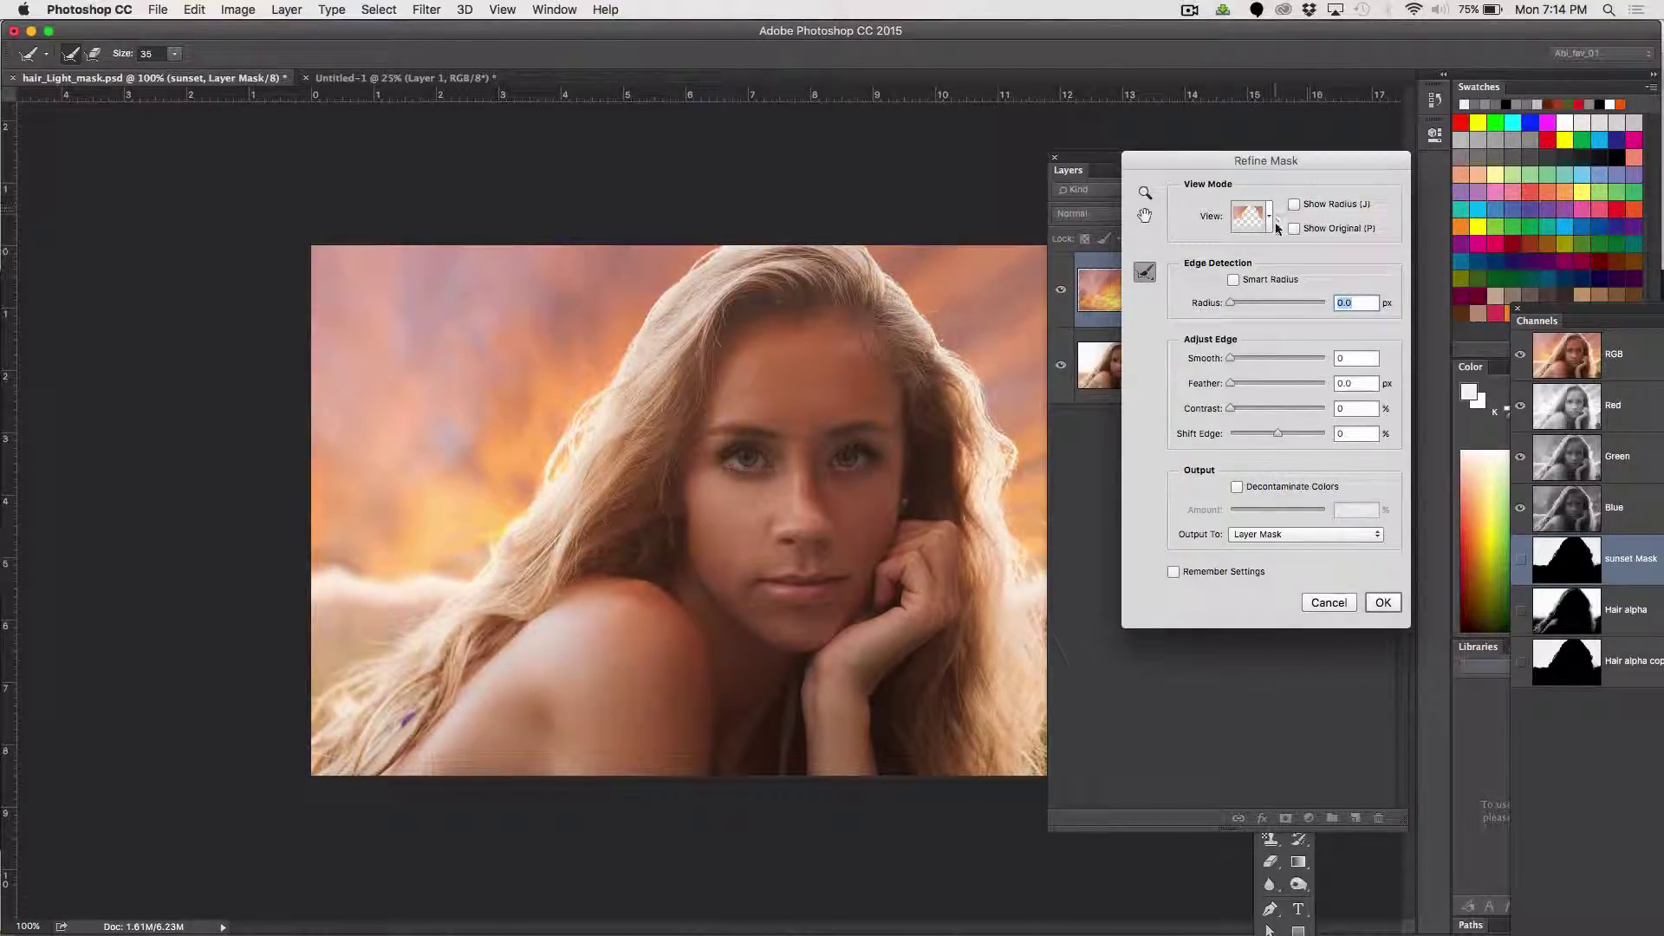
click(1268, 218)
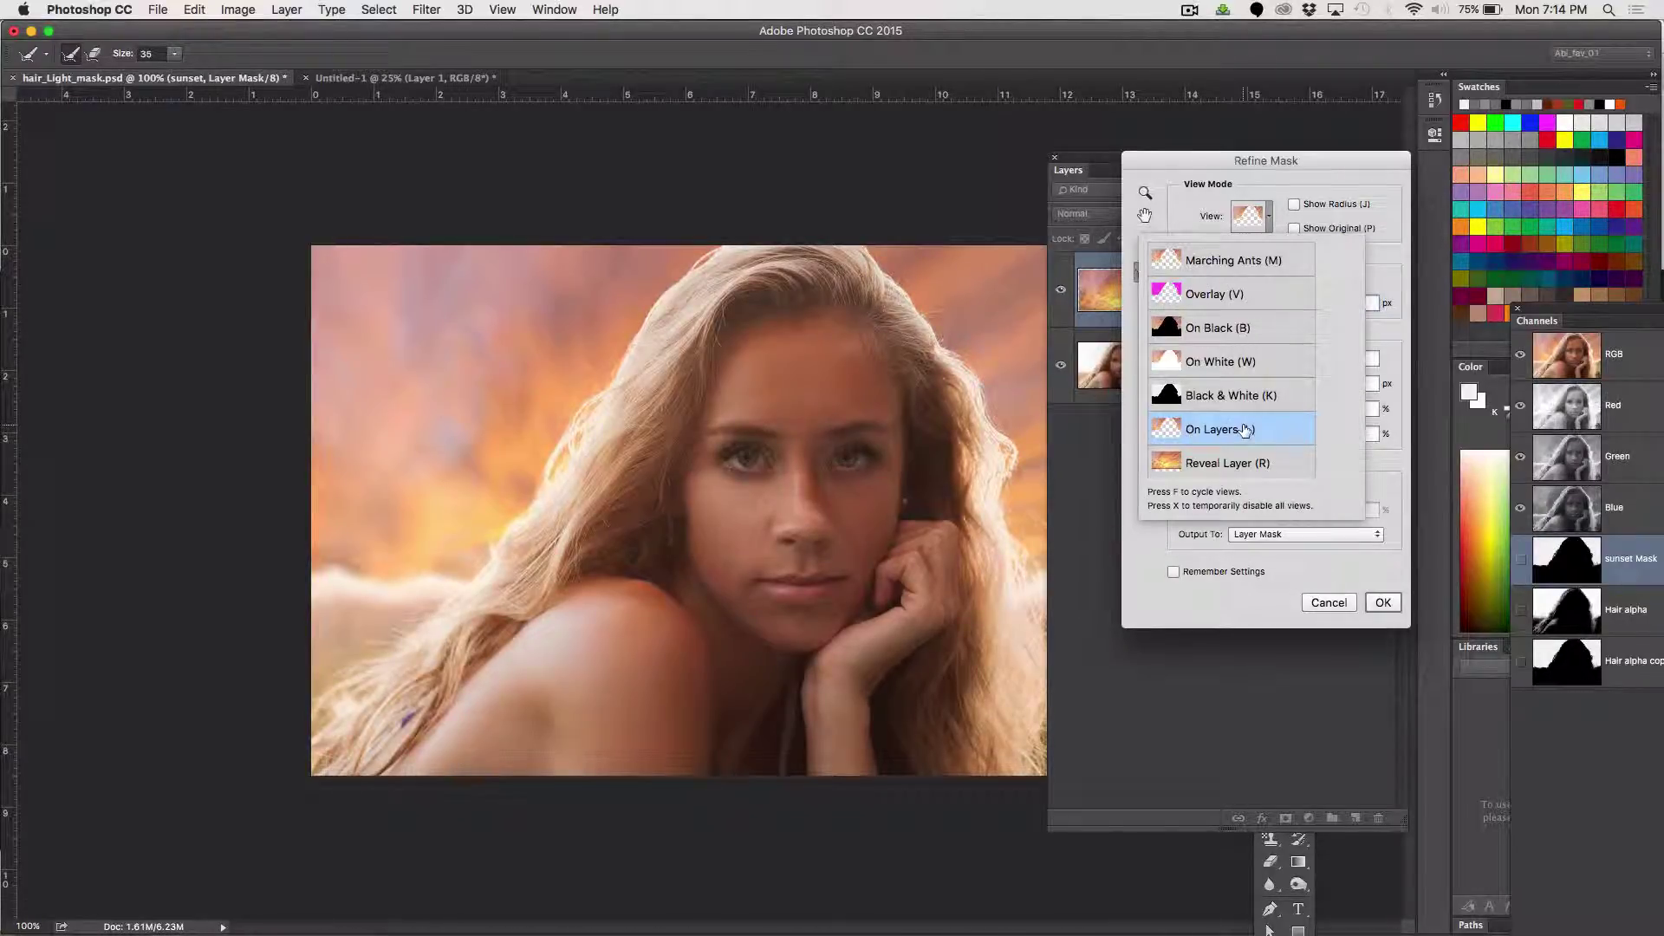
click(1254, 607)
click(1243, 535)
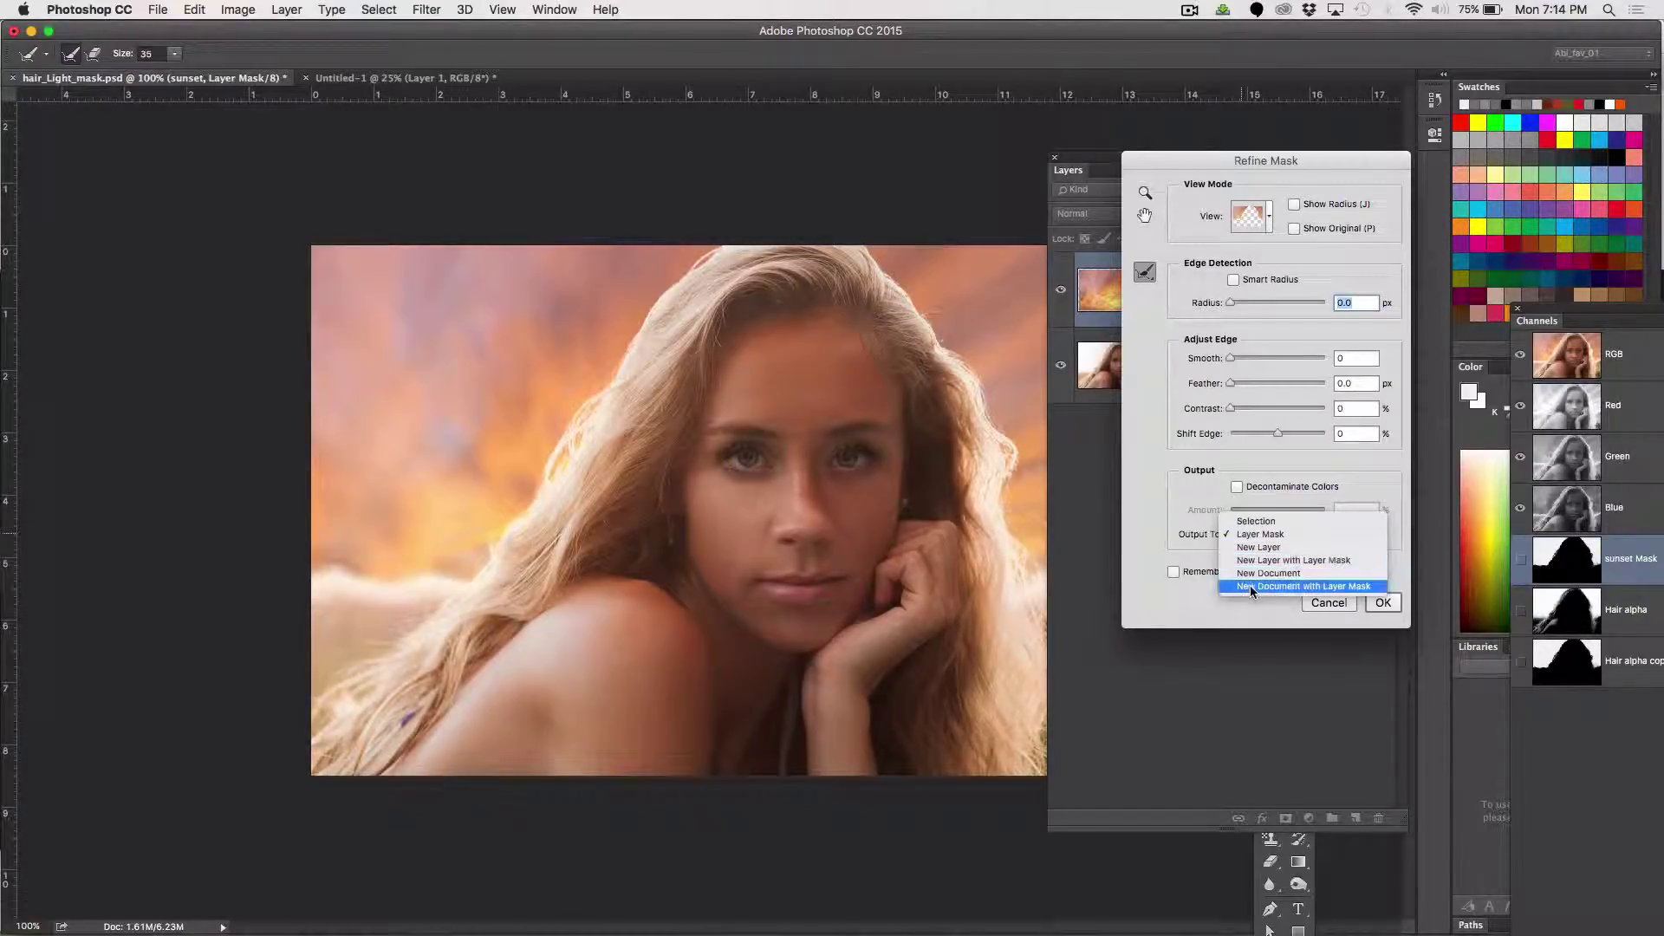
click(1243, 535)
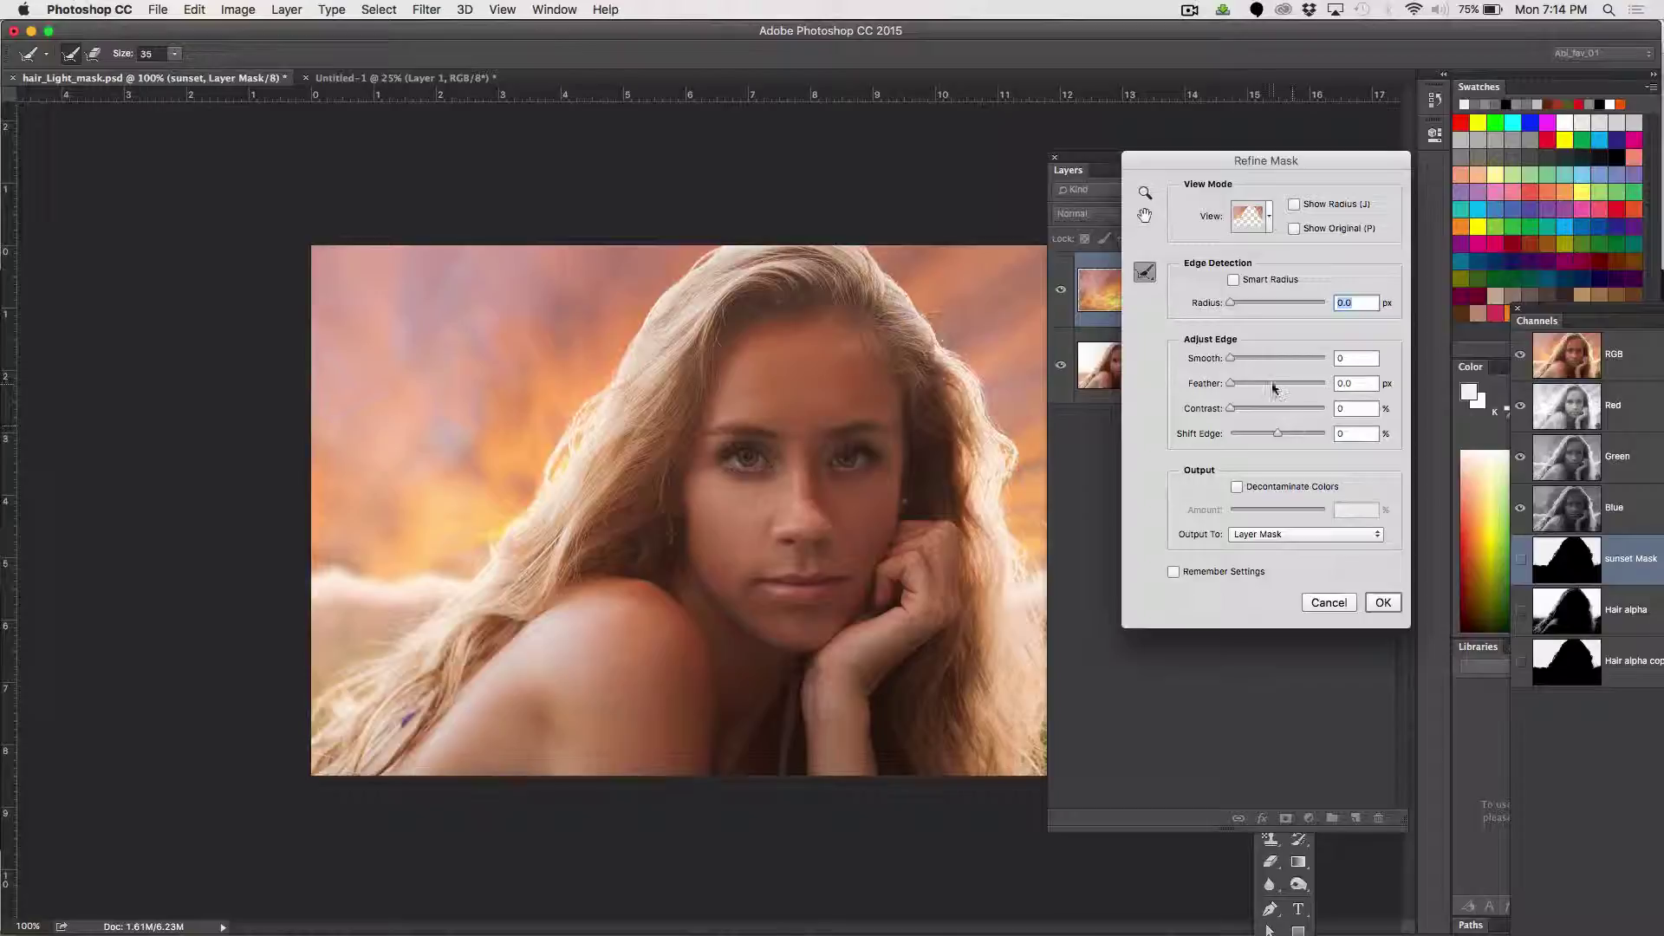
Try Smart Radius with a radius of about 8.8 px, and reset both edge detection settings
click(1233, 280)
drag(1231, 306, 1266, 303)
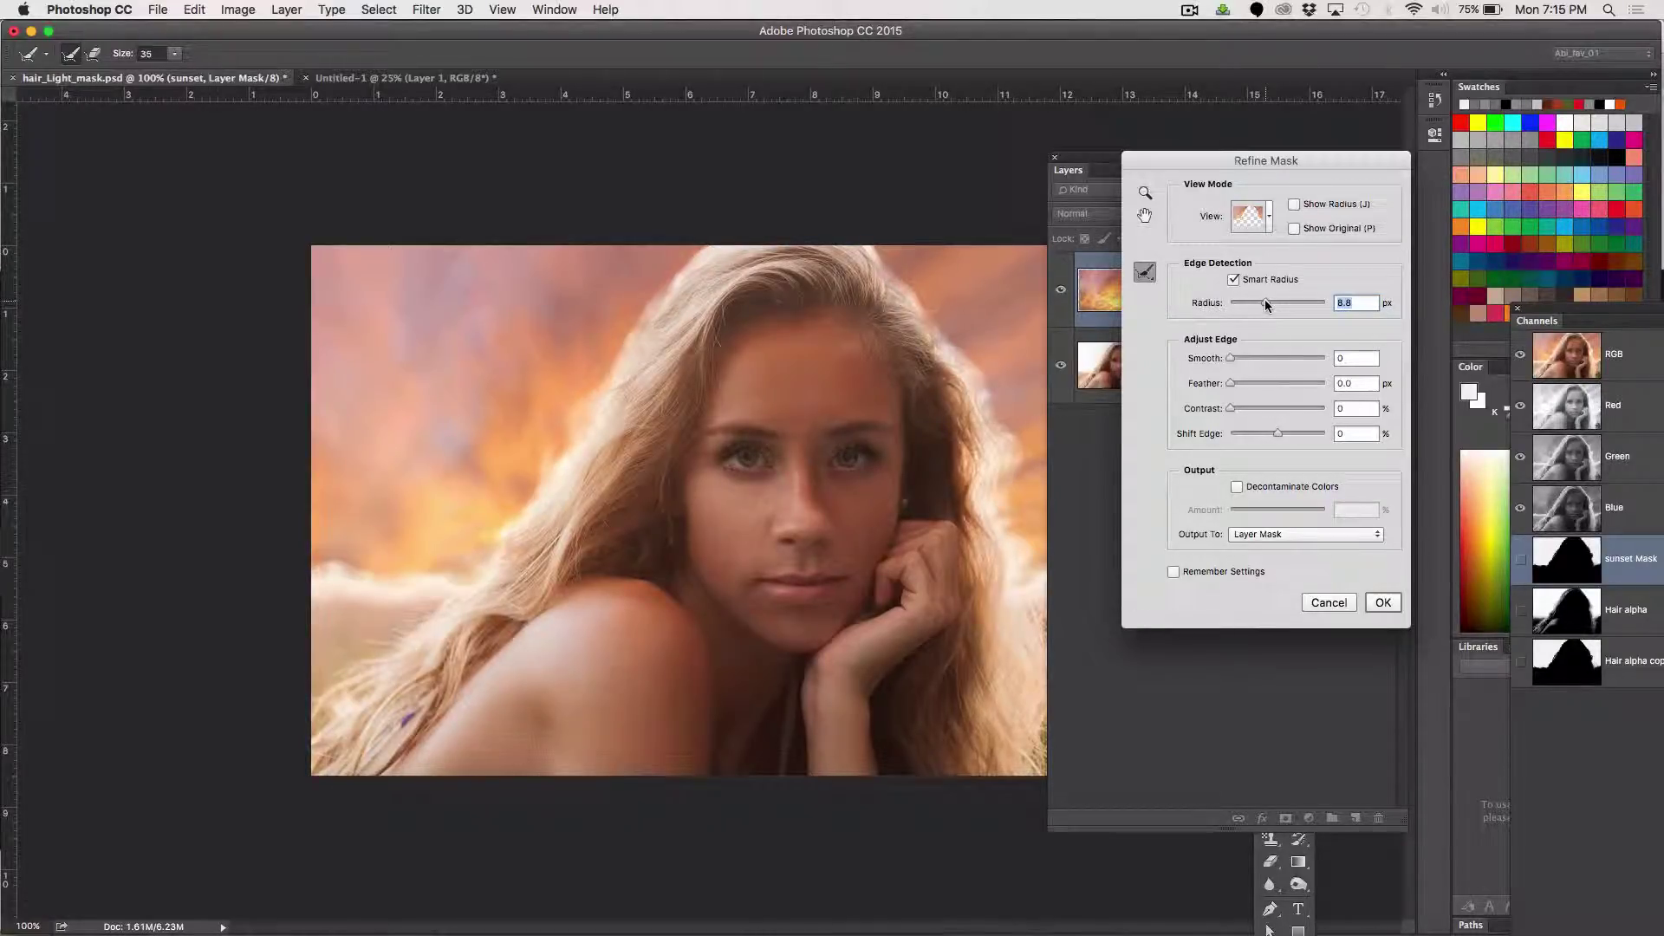
drag(1265, 304, 1223, 305)
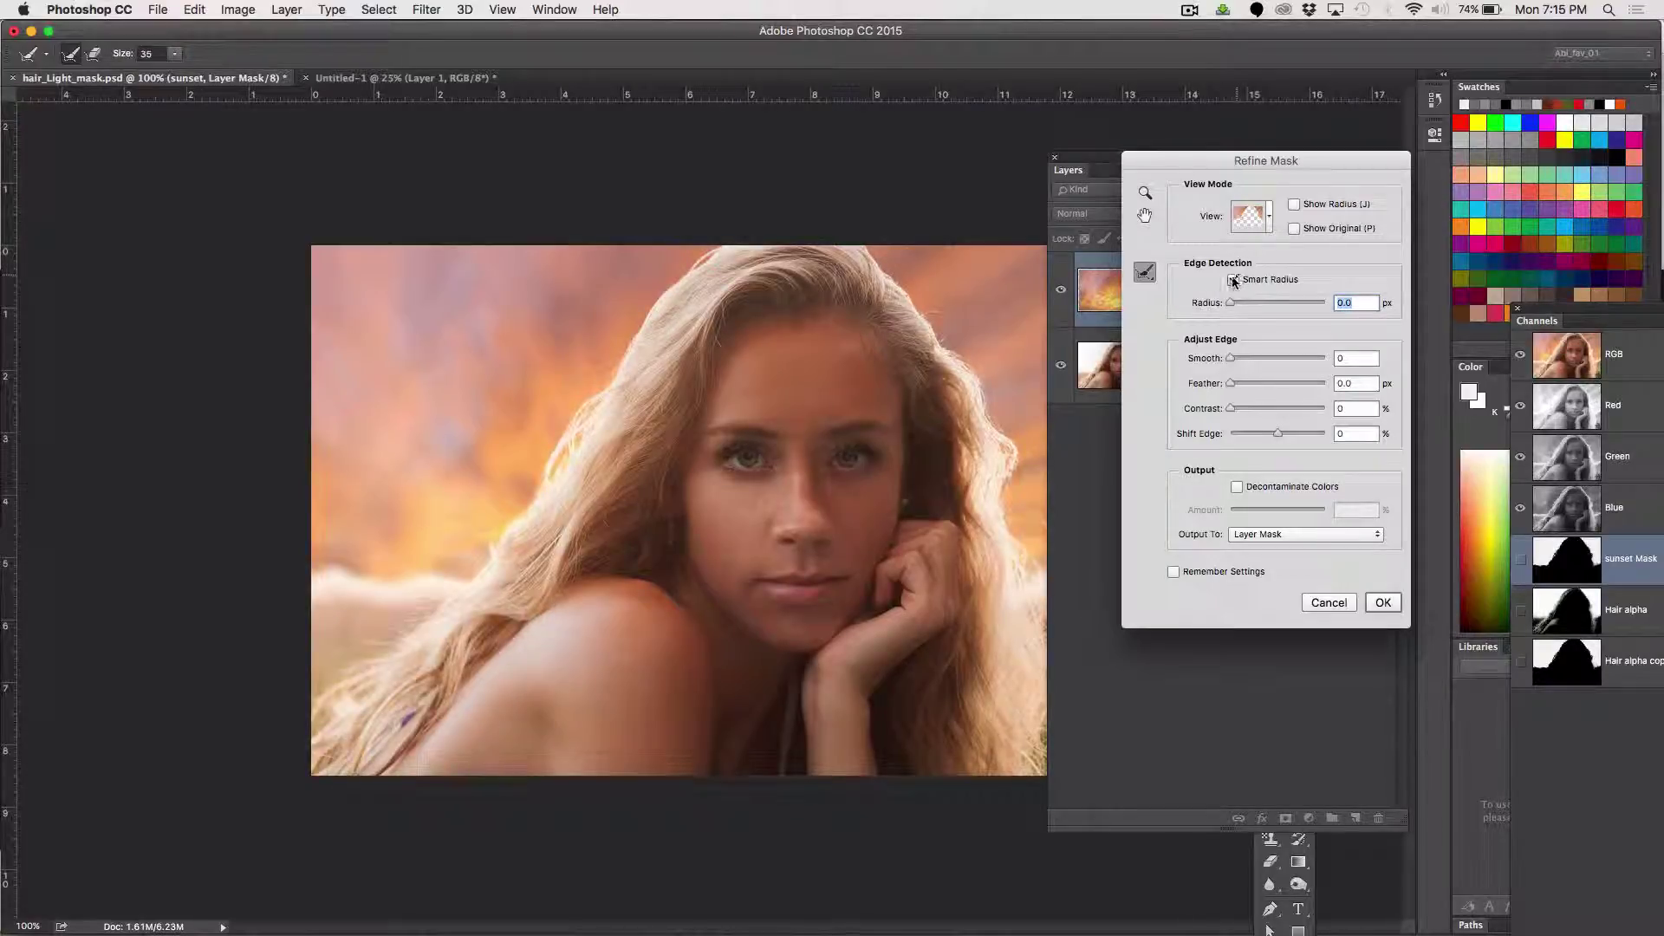
click(1233, 279)
Set the mask's Smooth value to 3 and inspect the hair edges on both sides at 300% zoom
key(z)
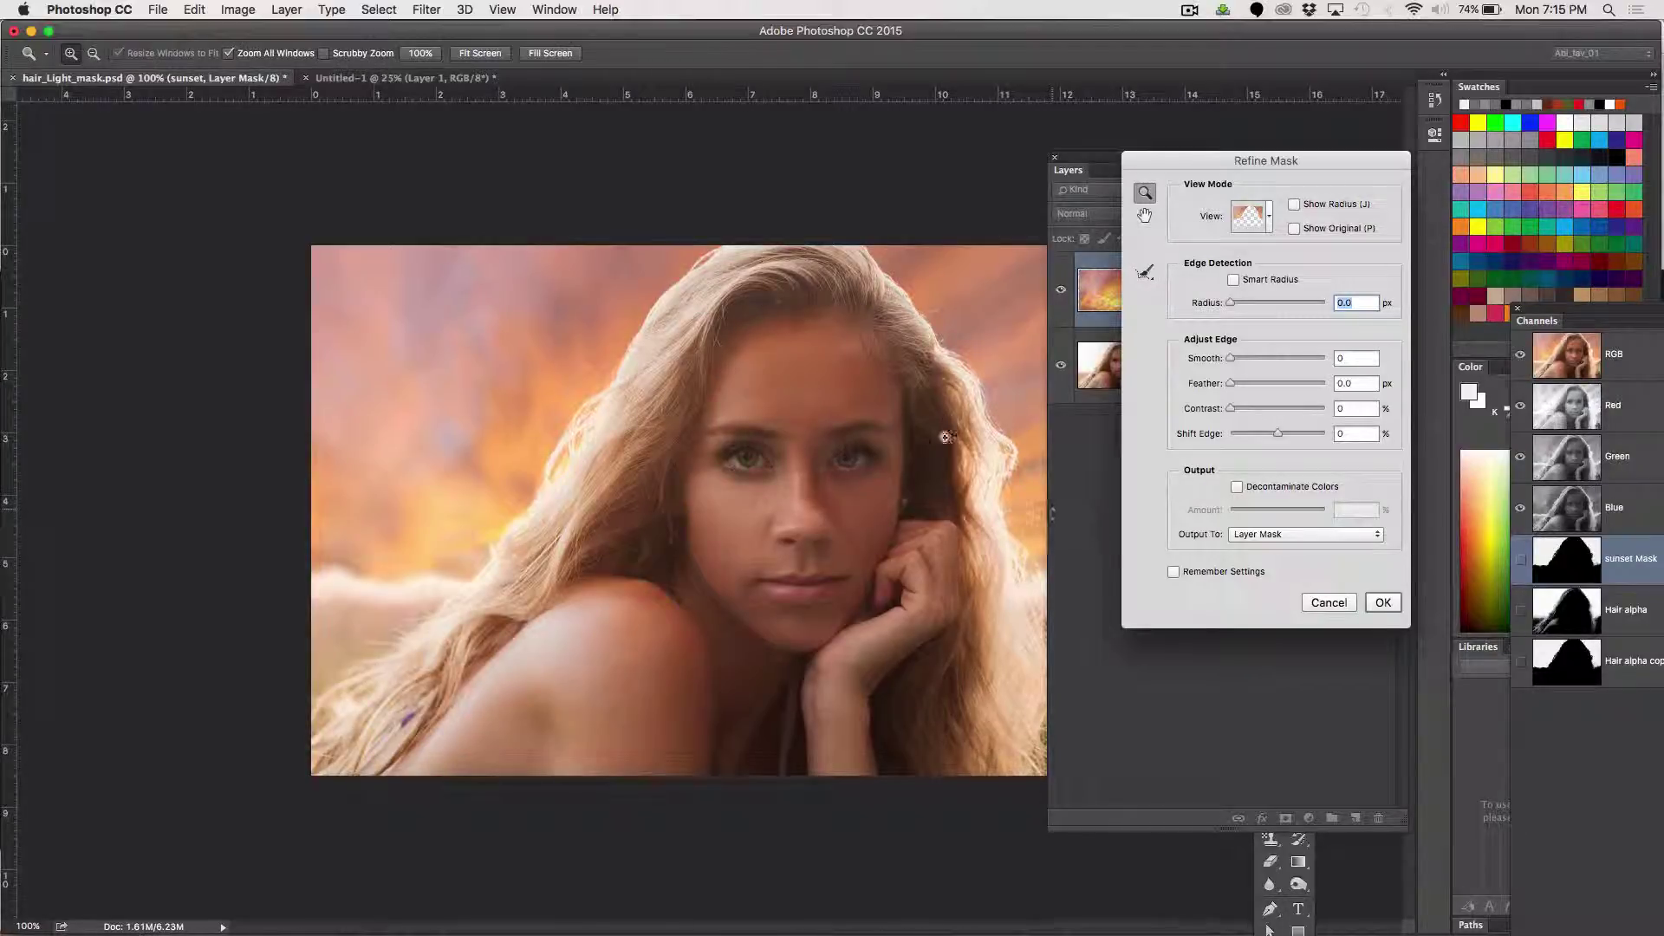
click(968, 466)
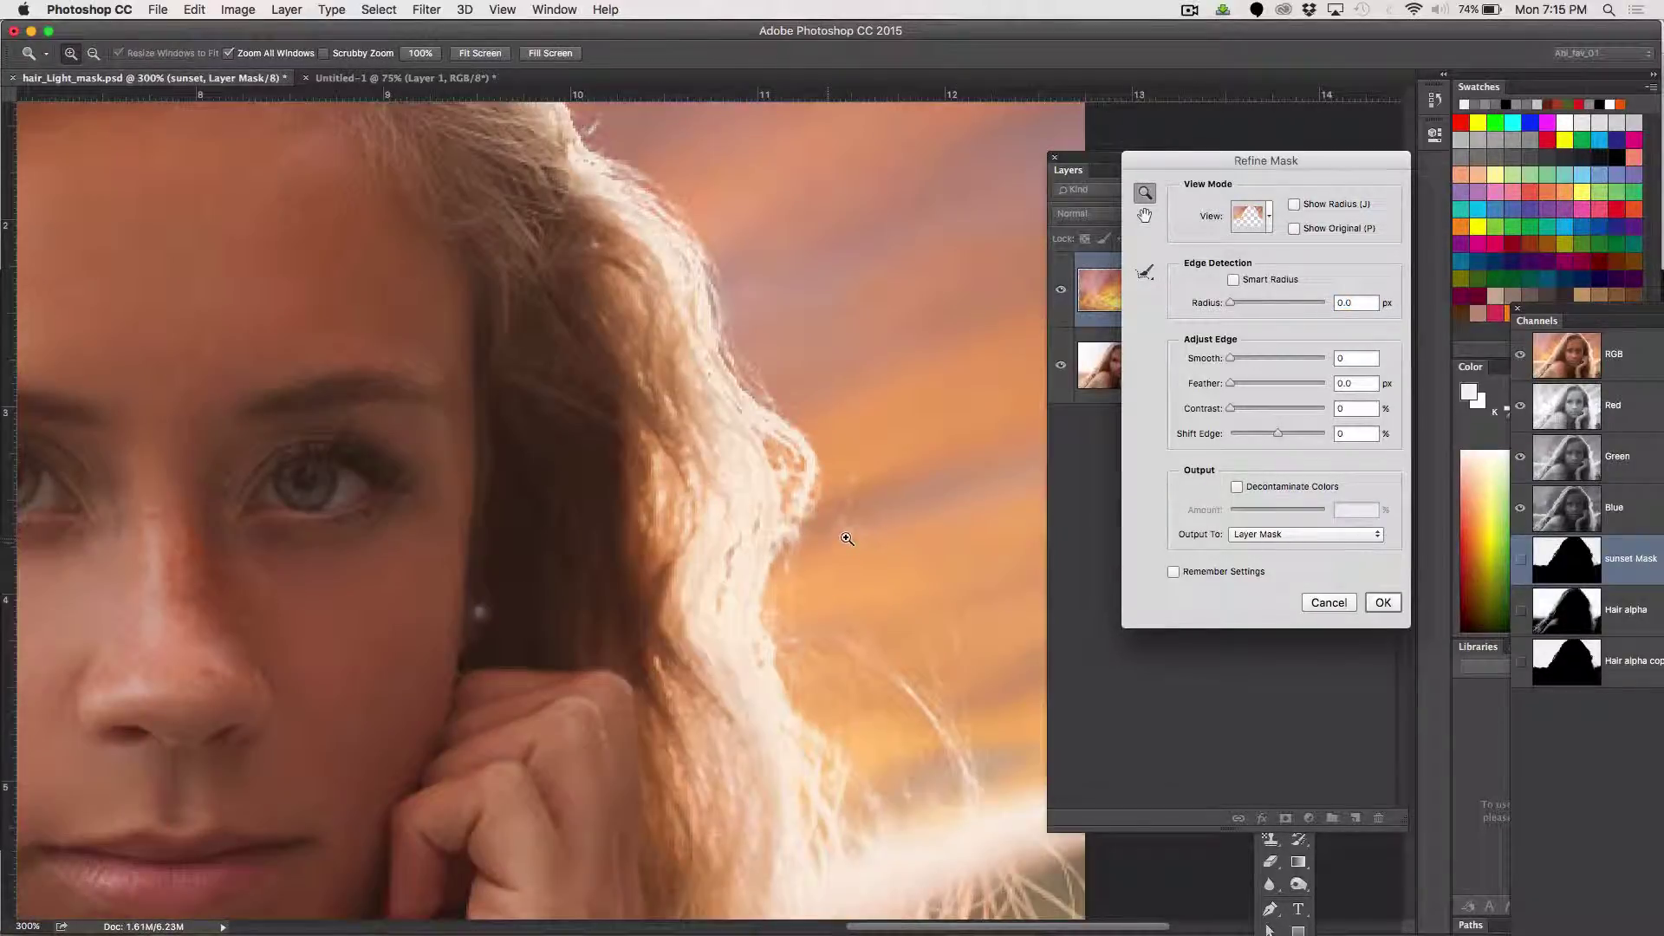
click(862, 536)
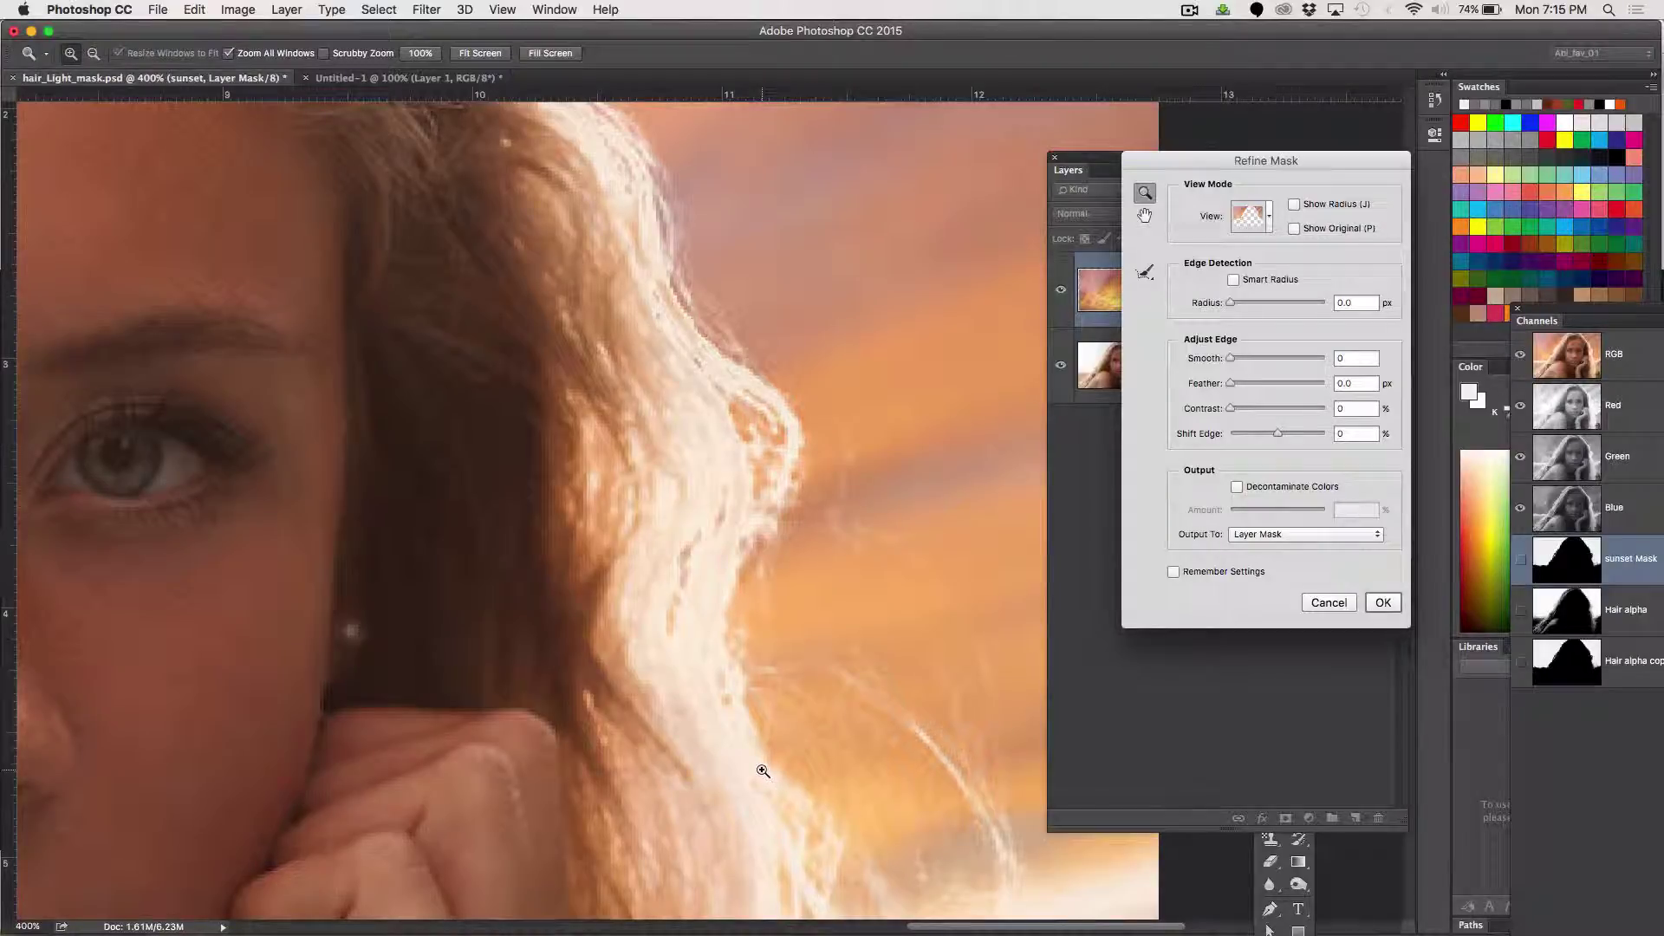
alt+click(863, 753)
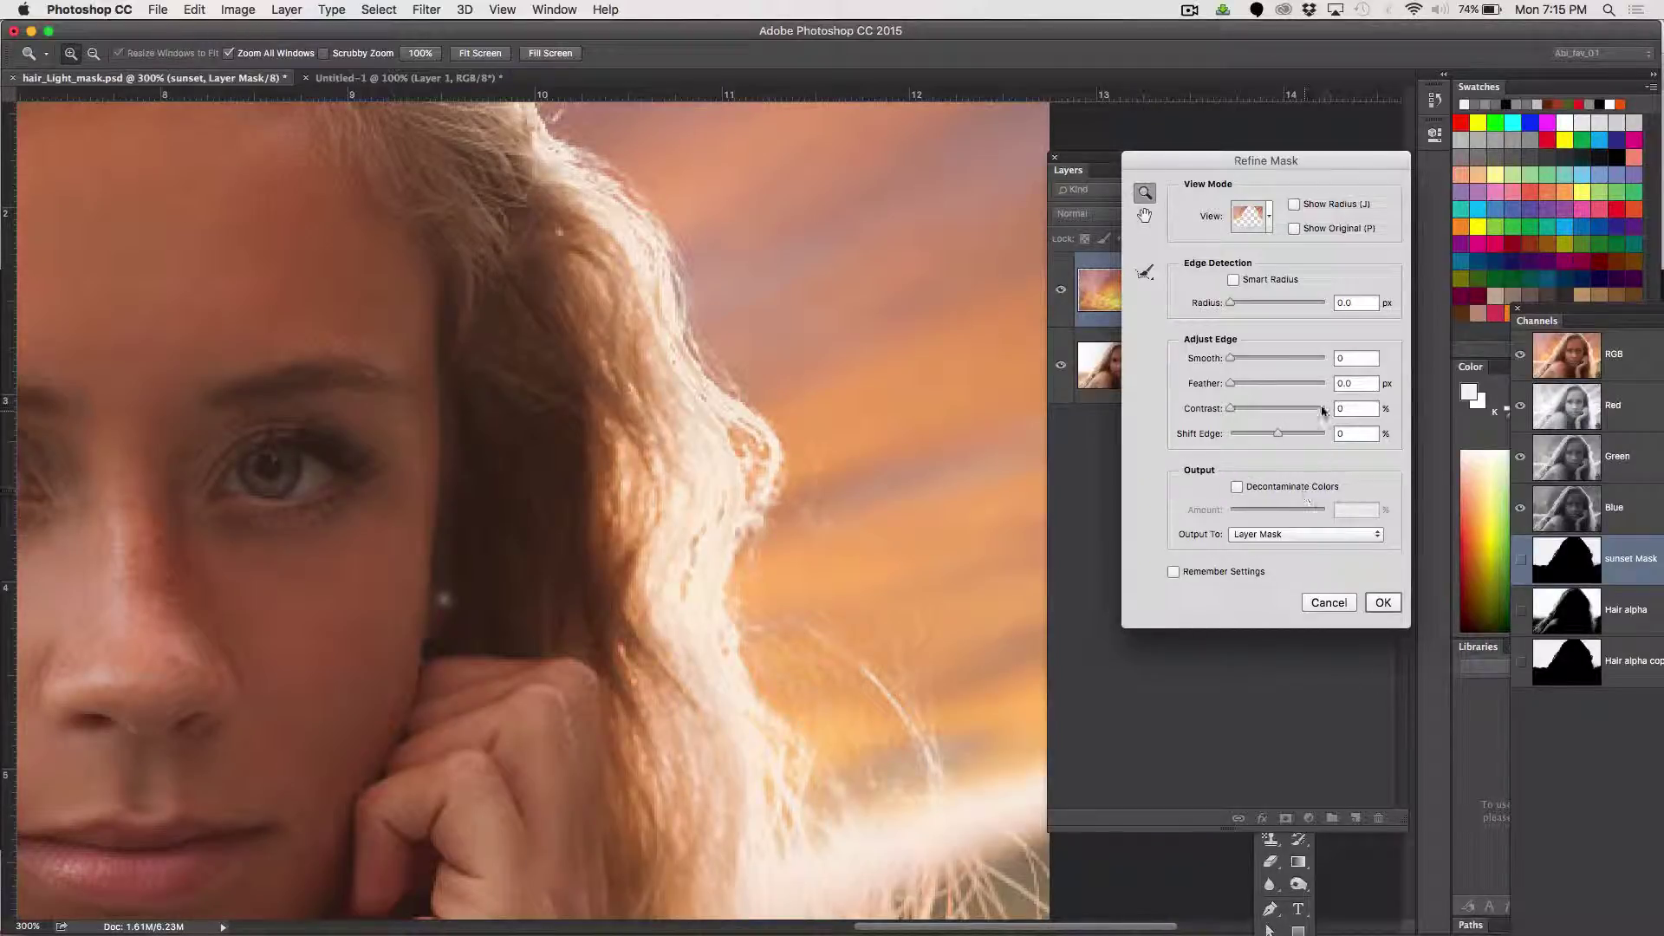
click(1350, 360)
key(Up)
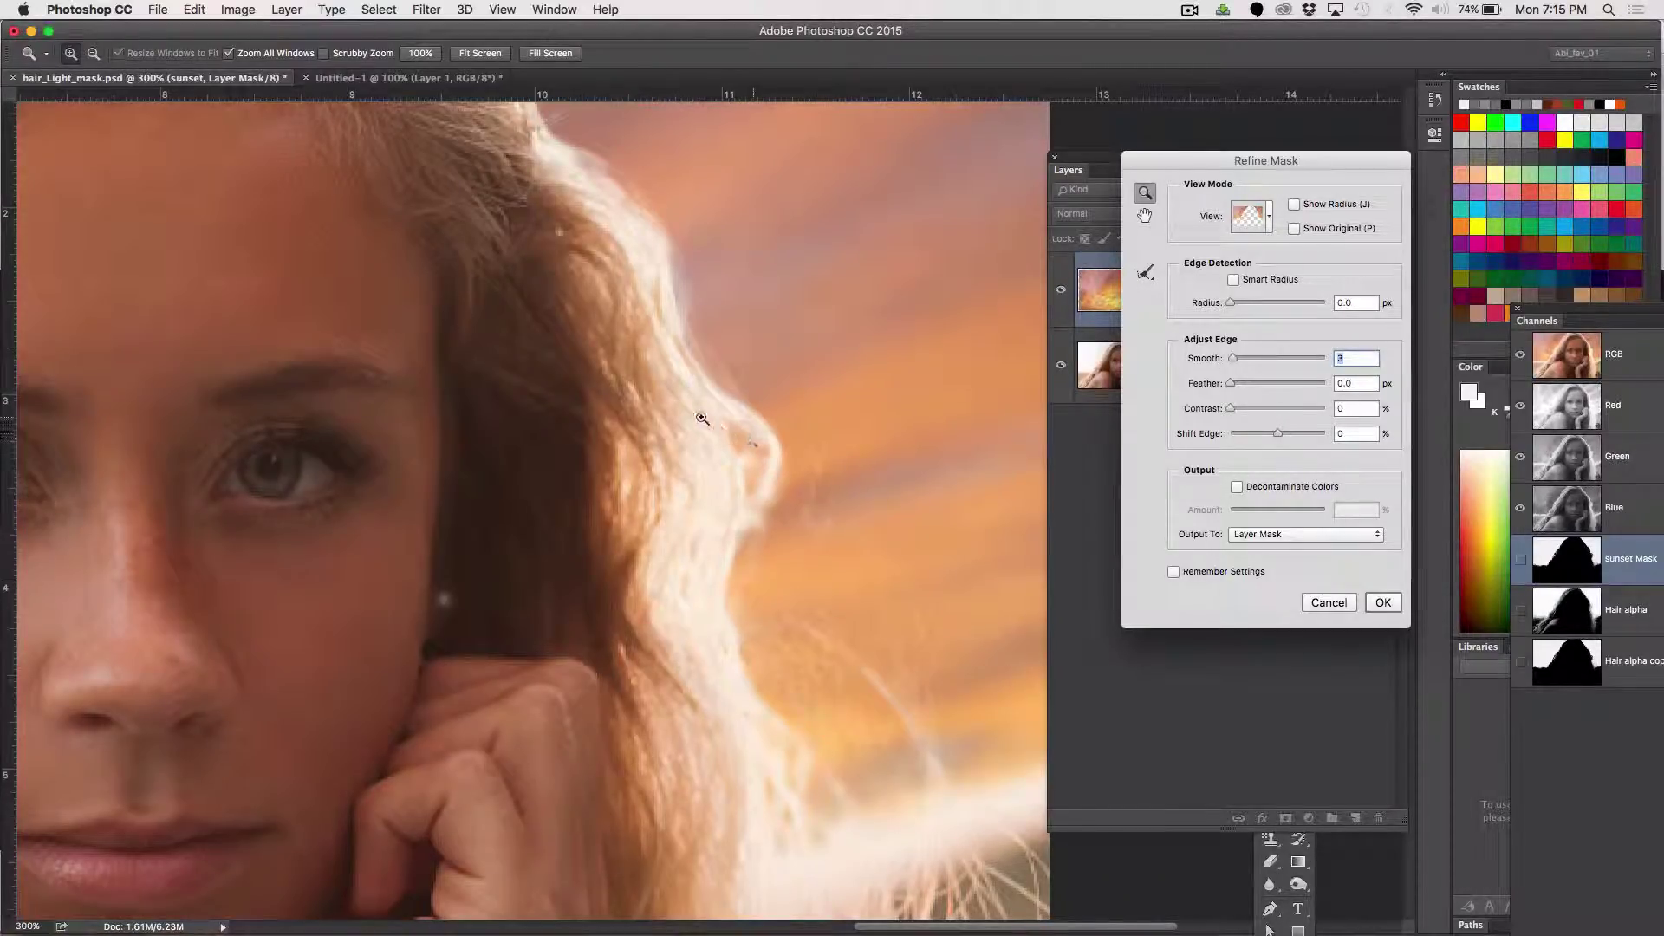
scroll(677, 385, left, 15)
scroll(677, 385, up, 7)
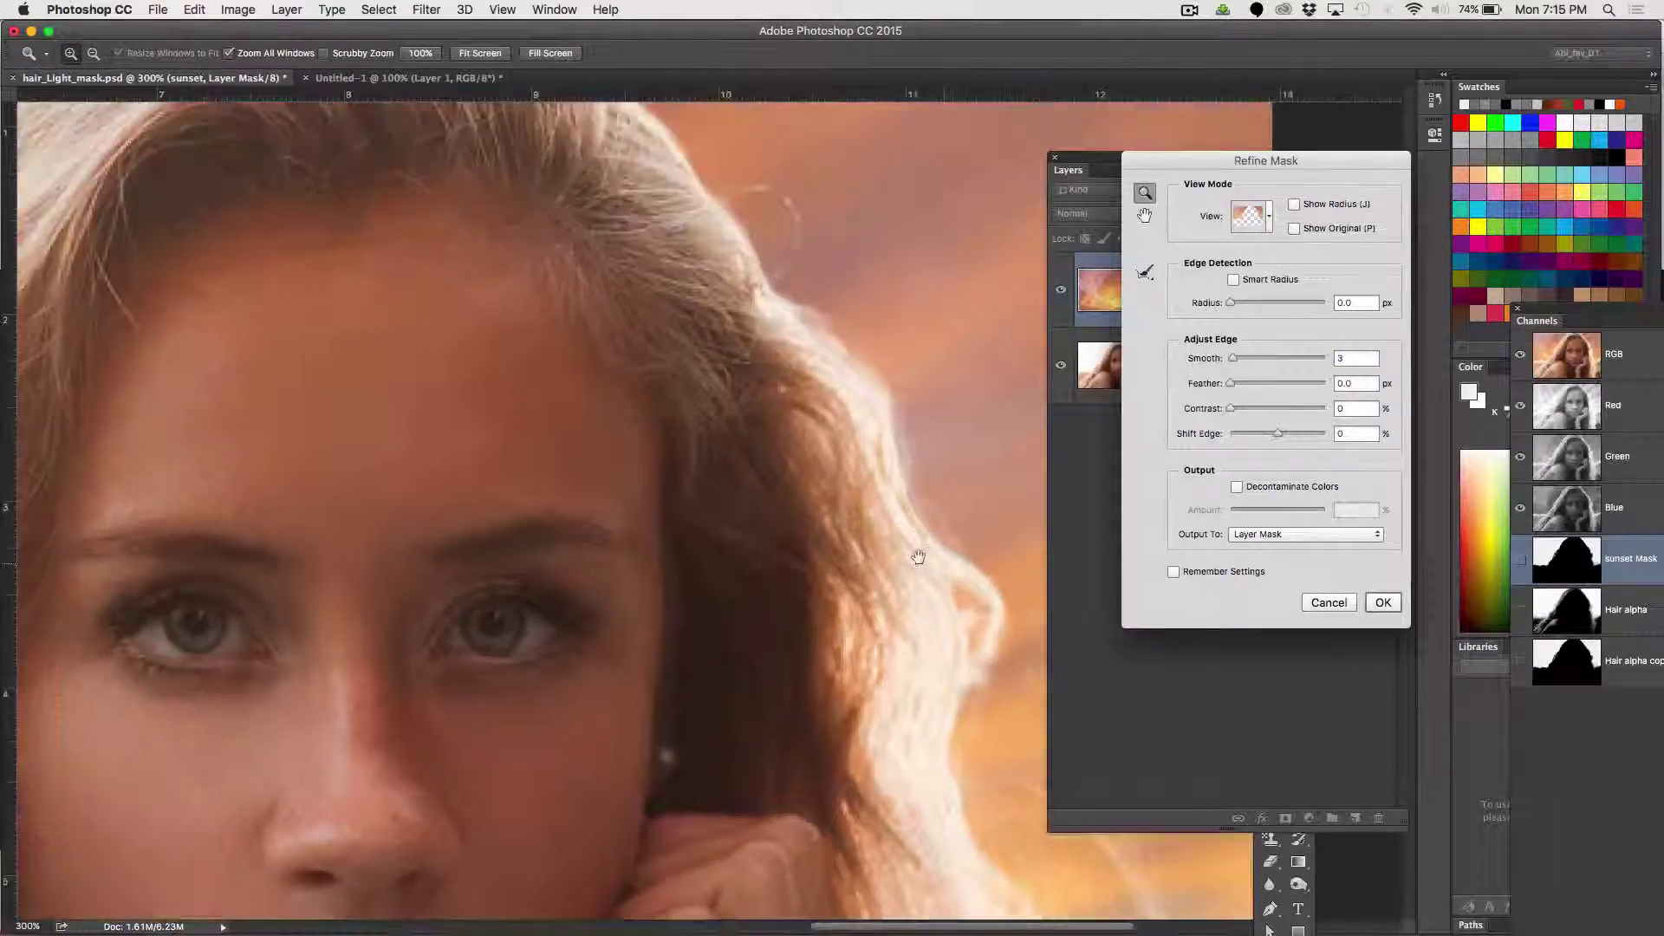
scroll(746, 460, down, 10)
scroll(746, 460, left, 8)
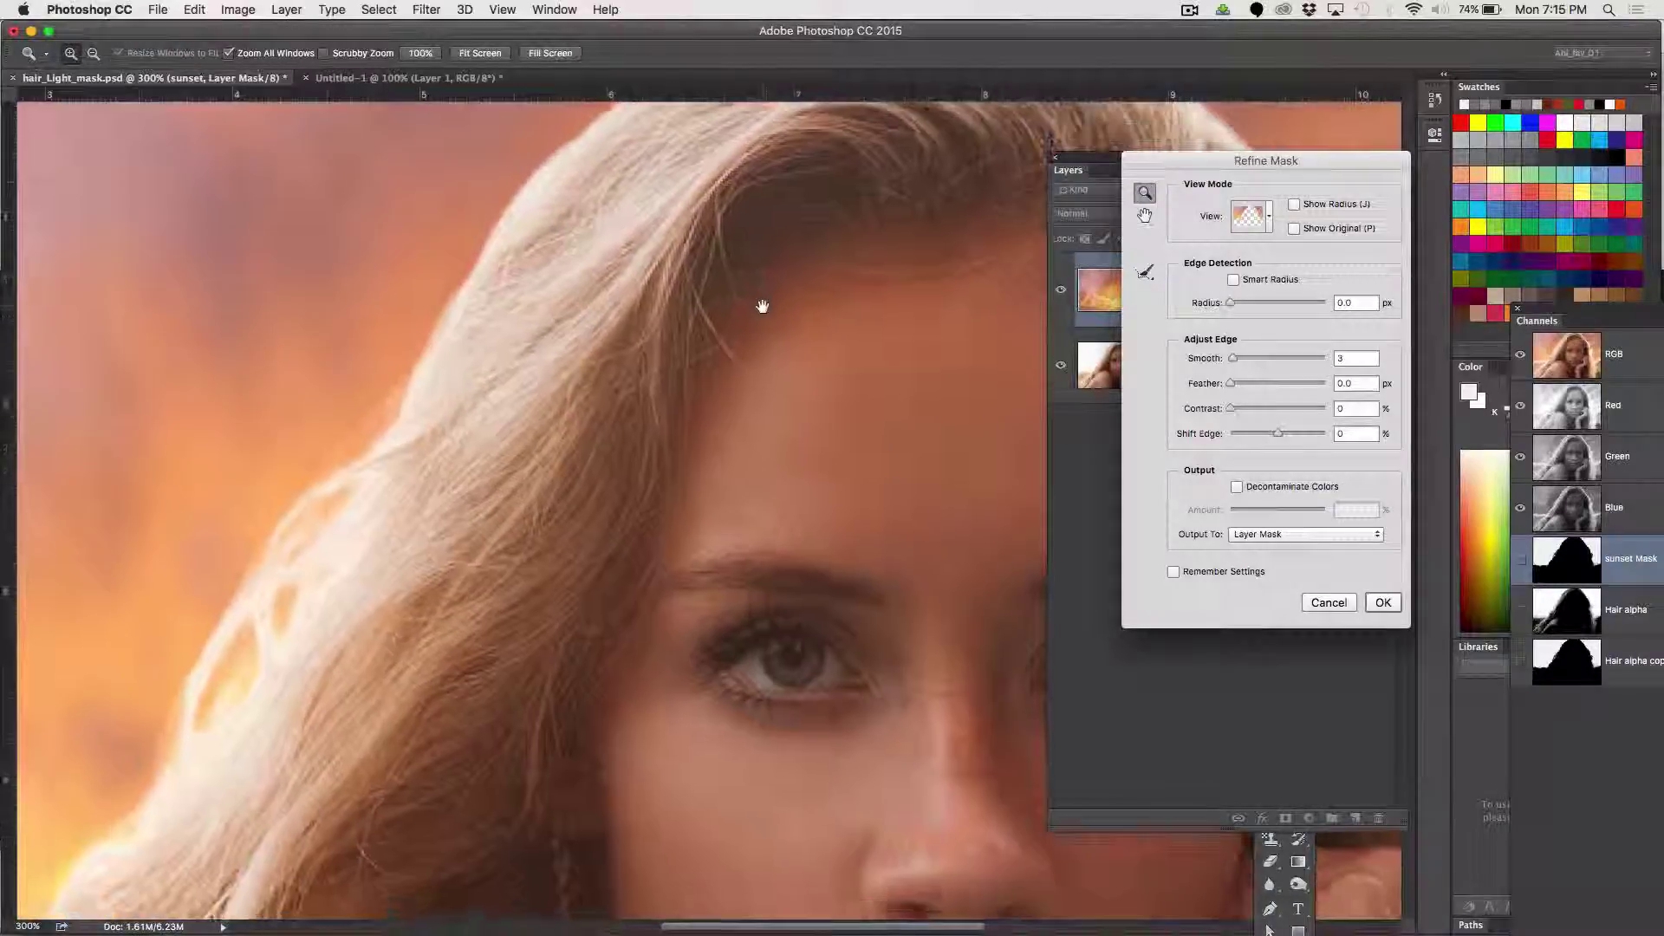
scroll(812, 416, down, 6)
scroll(812, 416, left, 9)
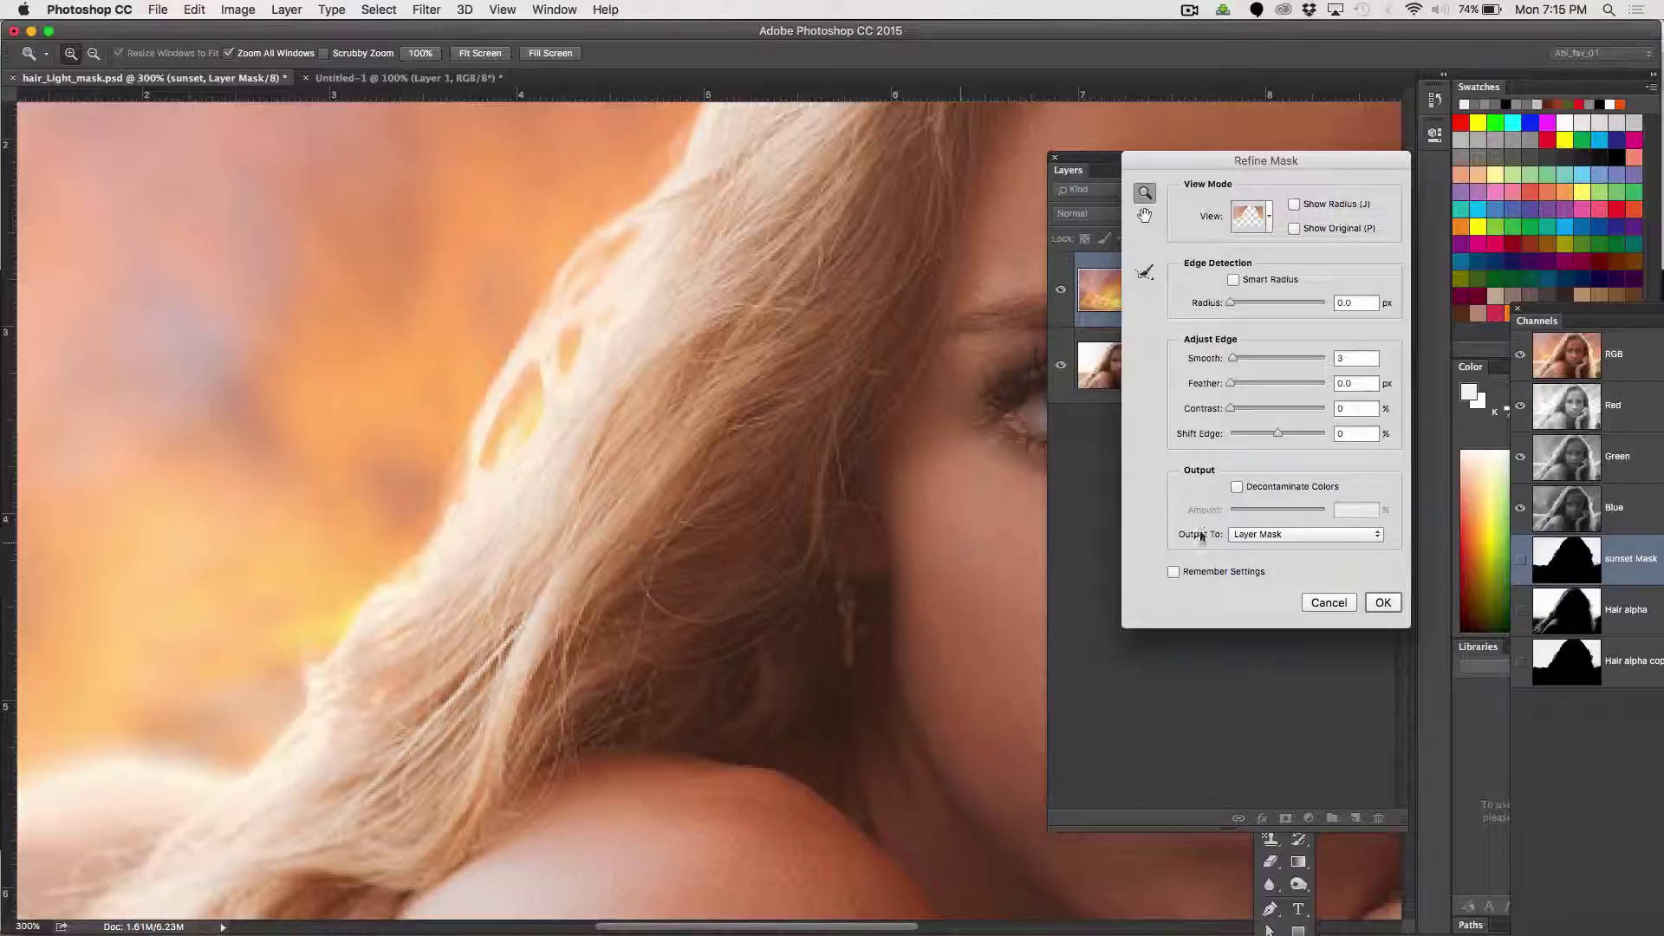
Return Smooth to 0, try a mask radius of 3 px, and reset the radius to 0
drag(1350, 358, 1298, 356)
text(0)
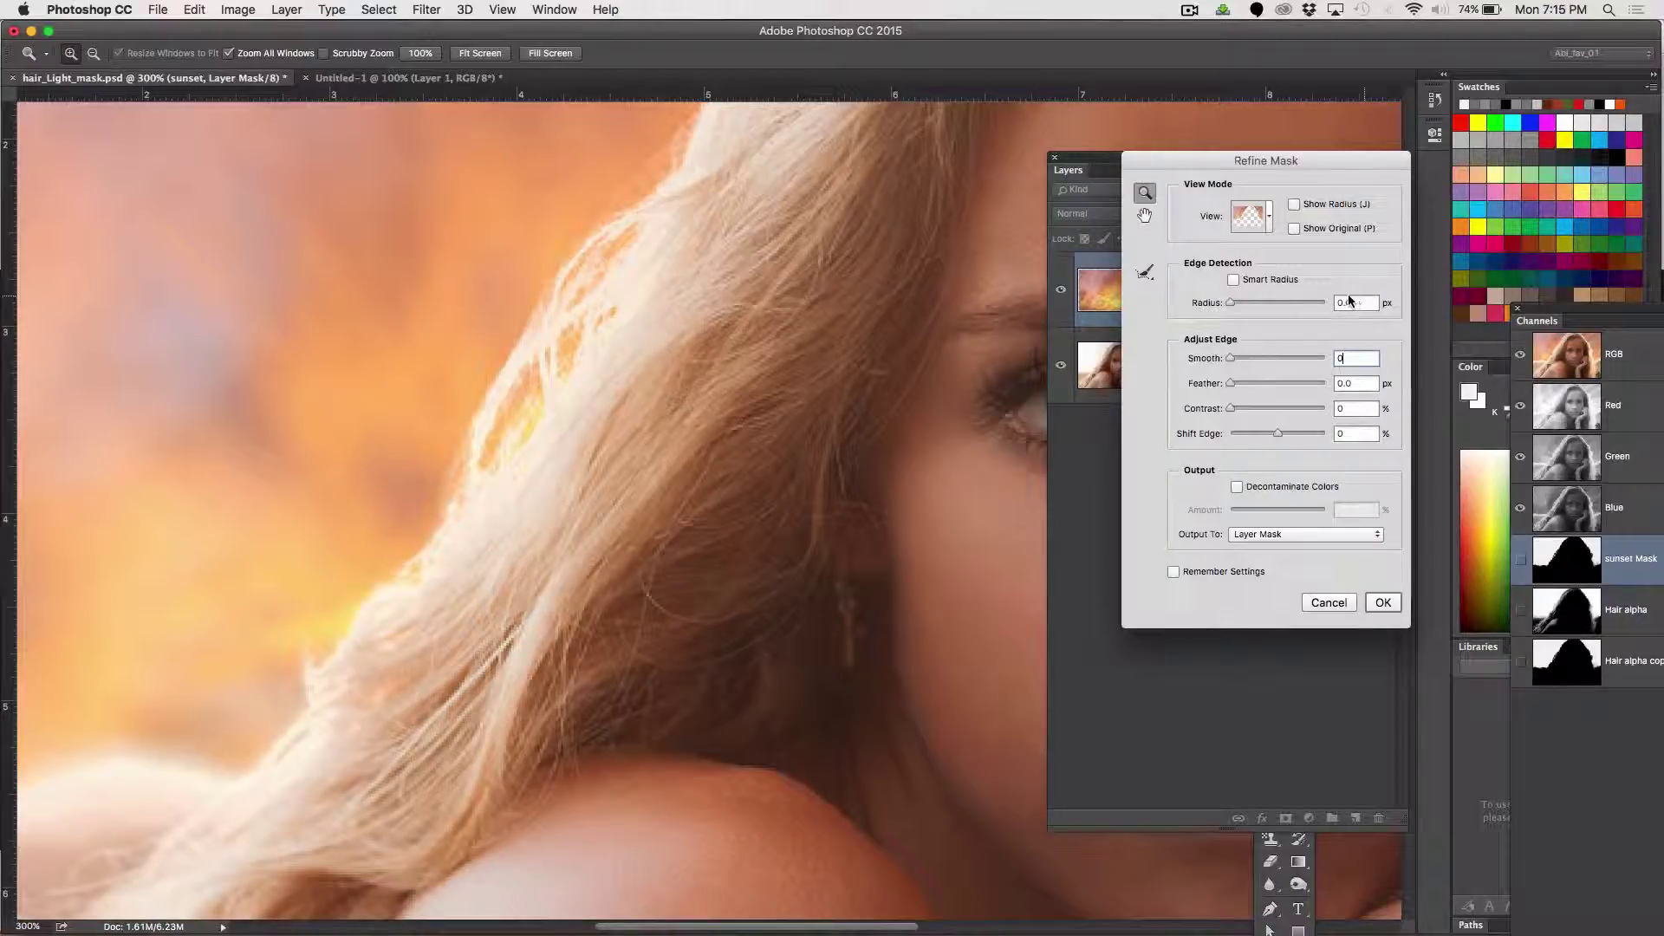
drag(1353, 303, 1316, 300)
text(3)
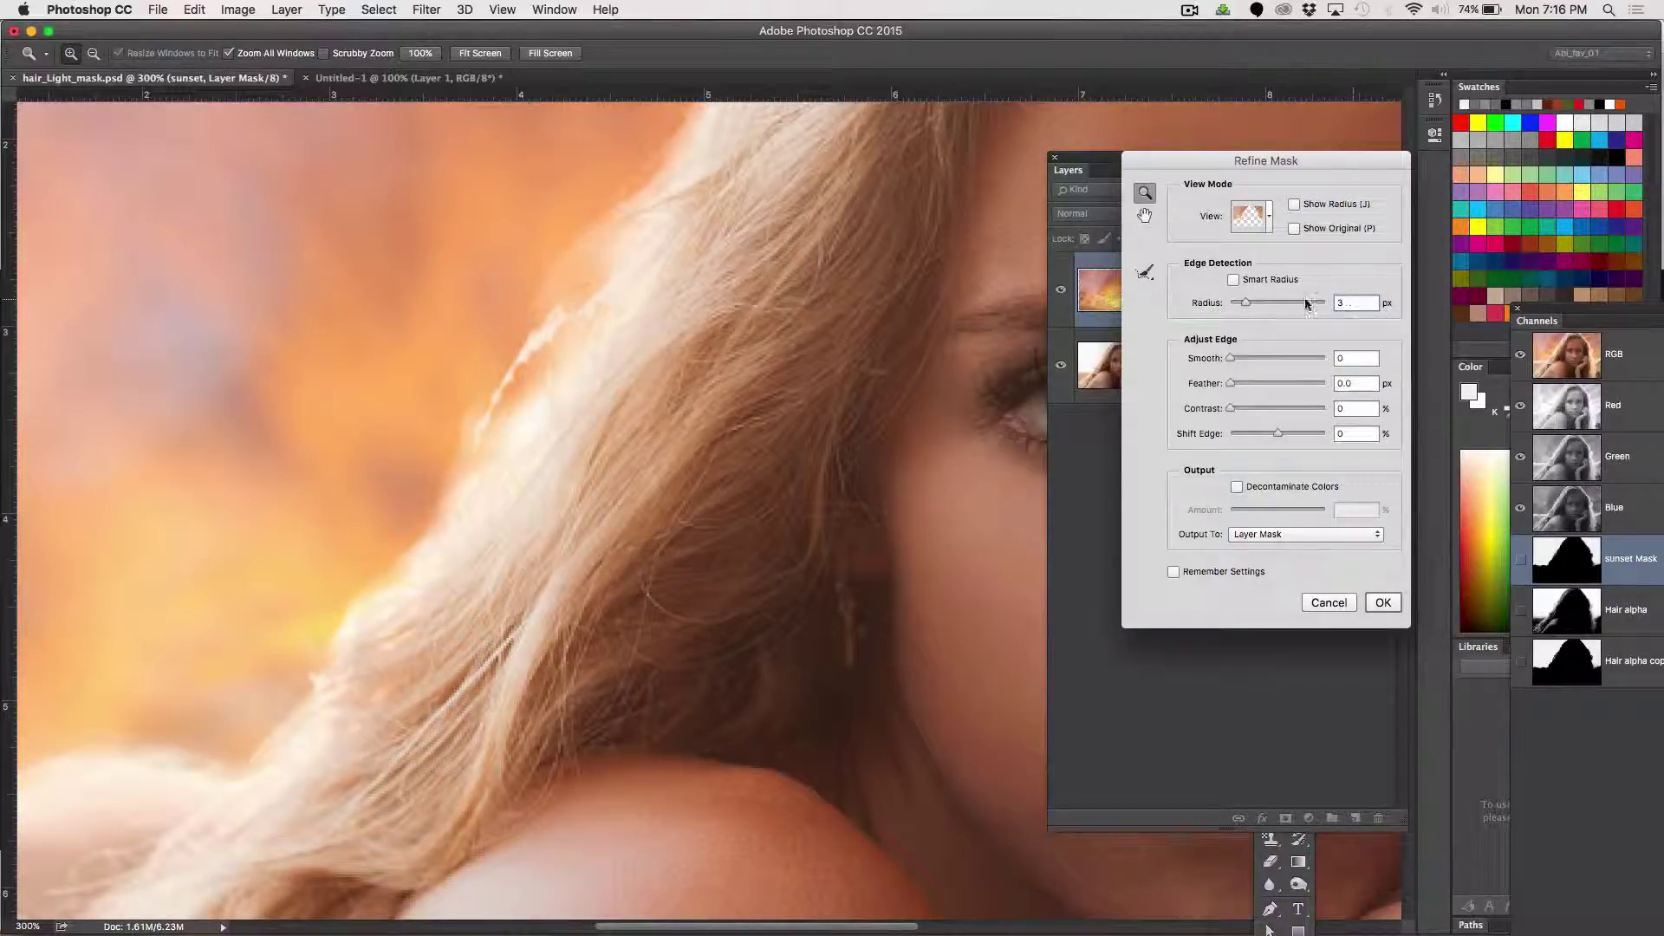
drag(1245, 303, 1222, 303)
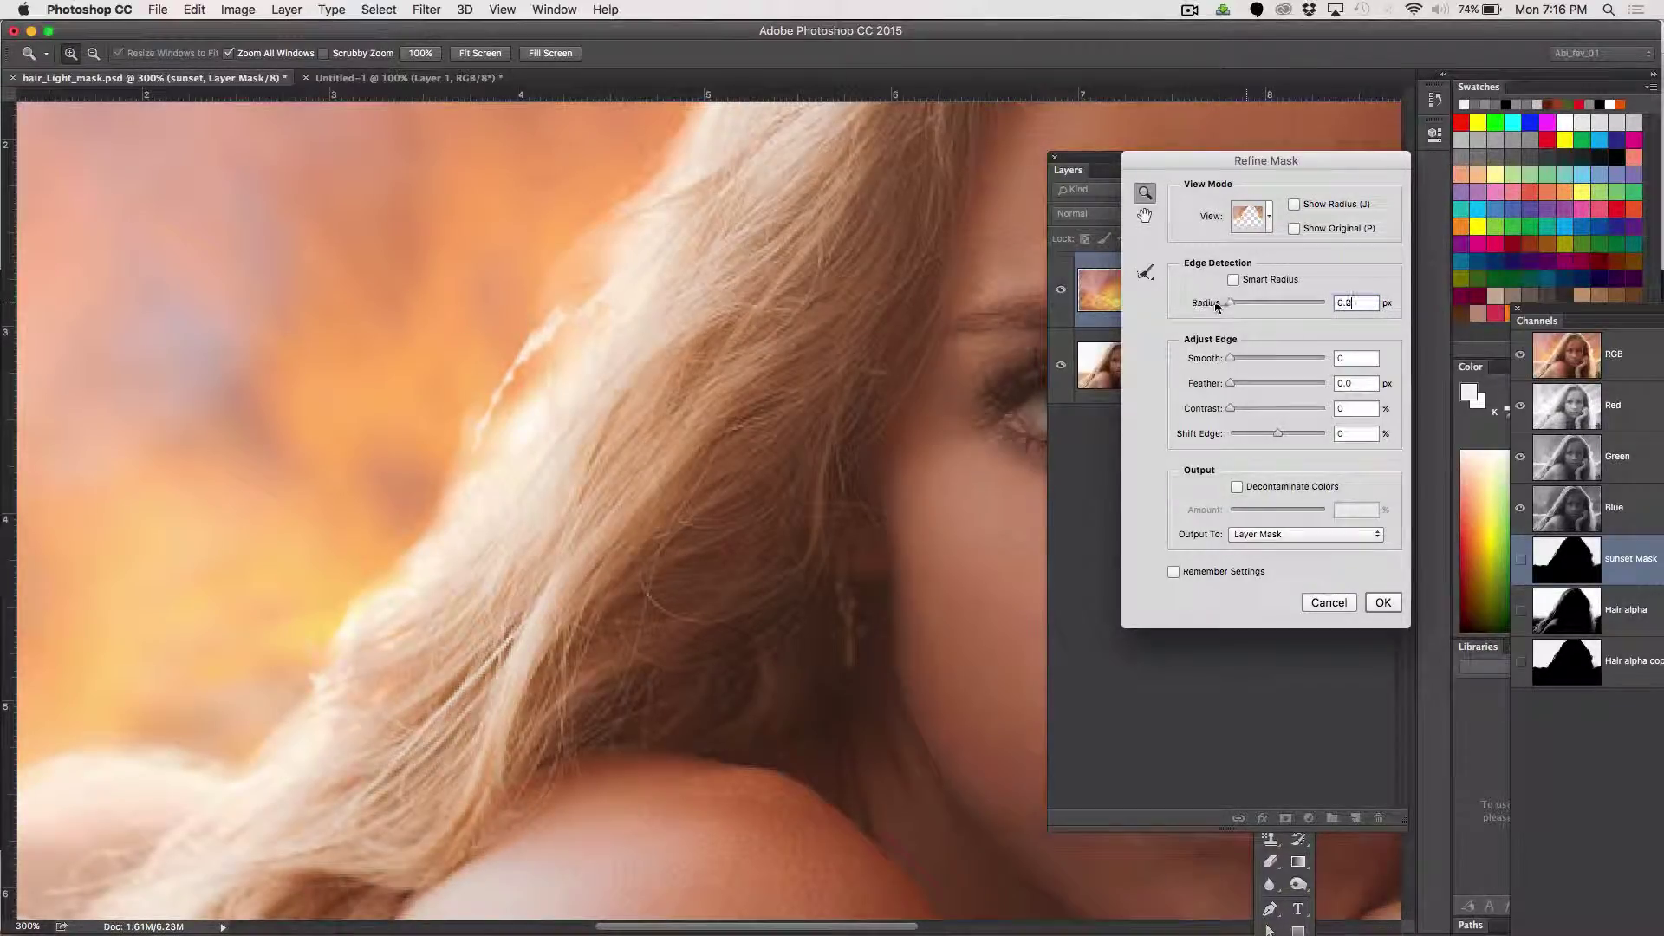
Try raising the mask's Smooth value from 3 to 7, and examine the hair edge up close
click(1357, 358)
text(3)
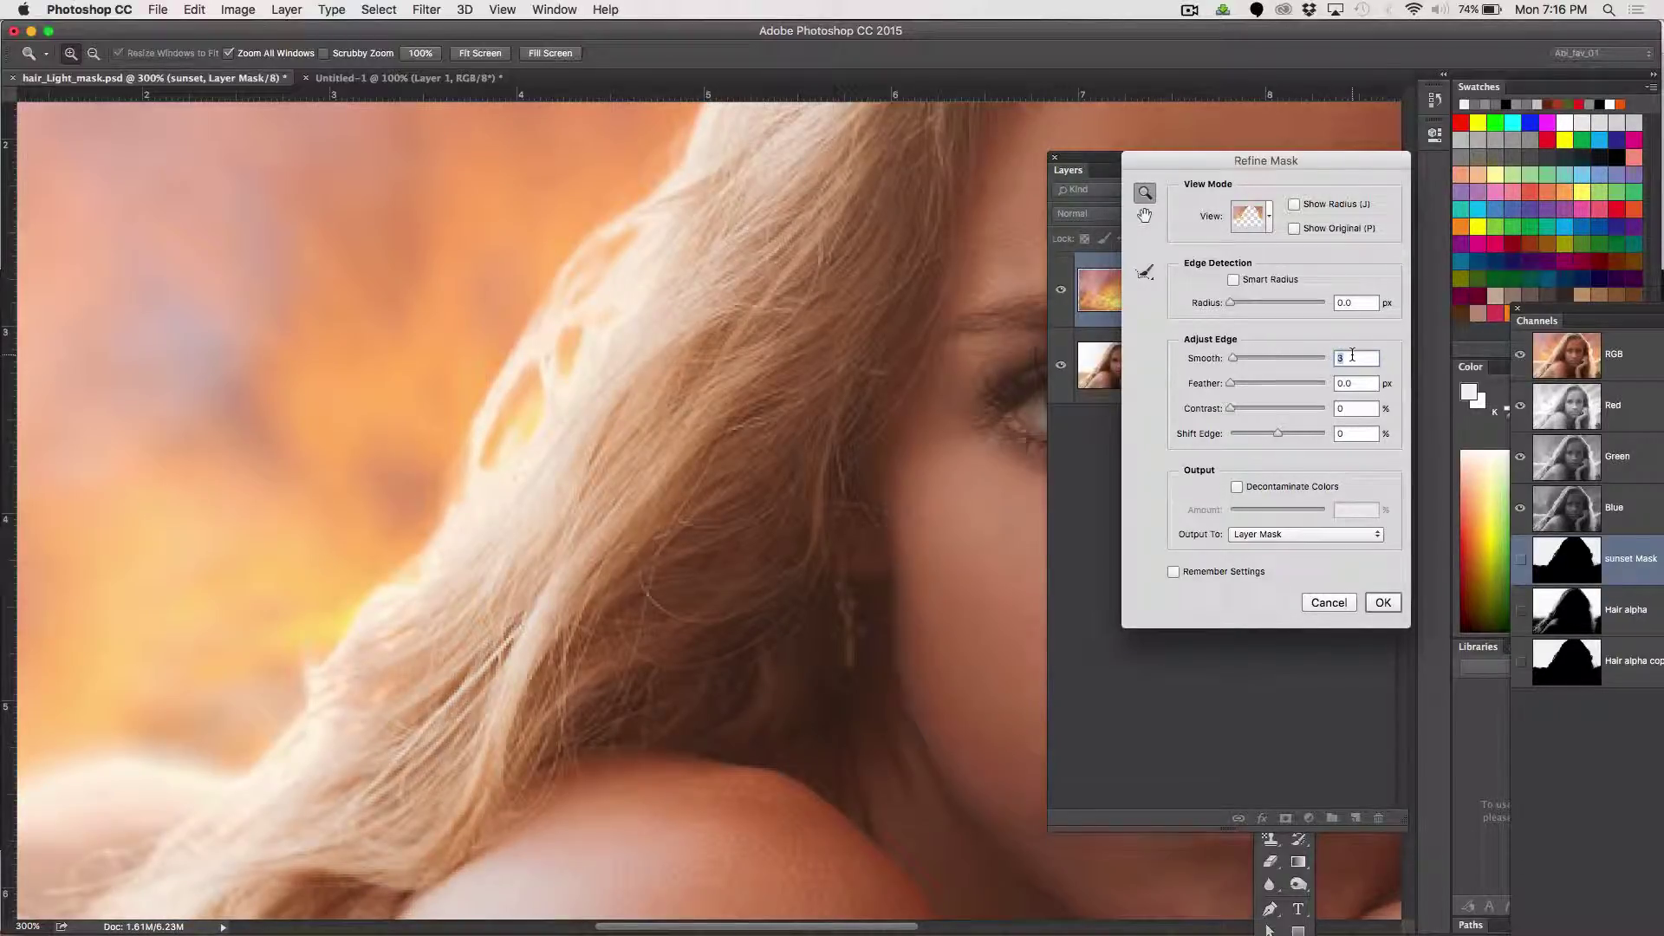
key(Up)
key(Up)
key(super+minus)
key(super+minus)
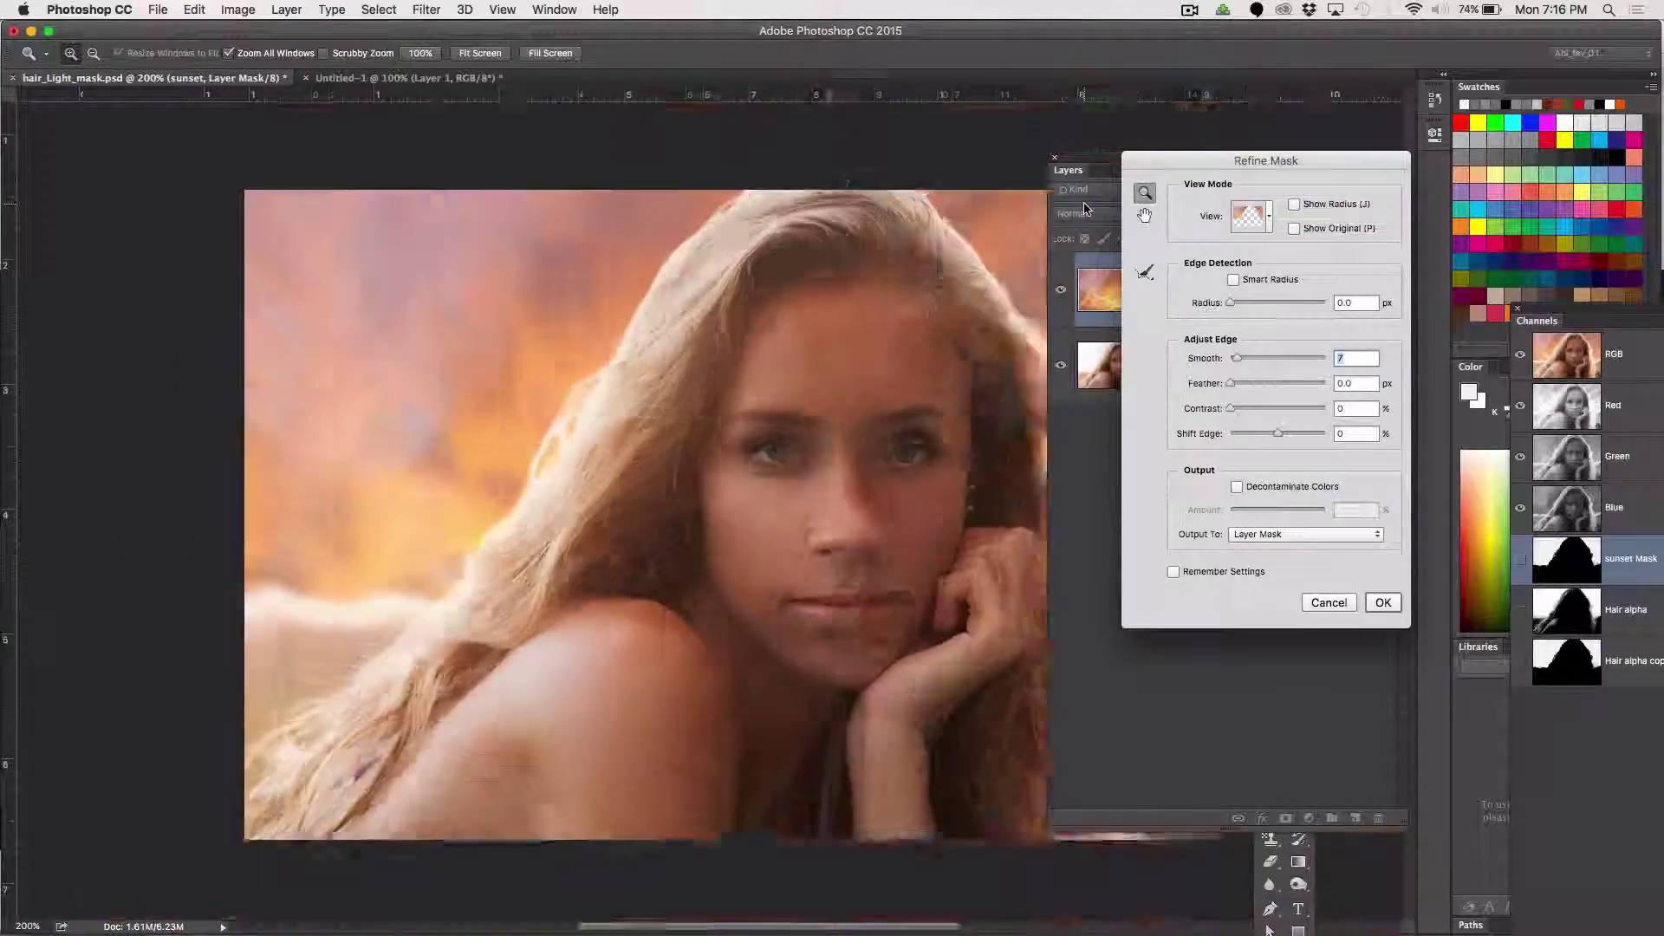
click(1008, 334)
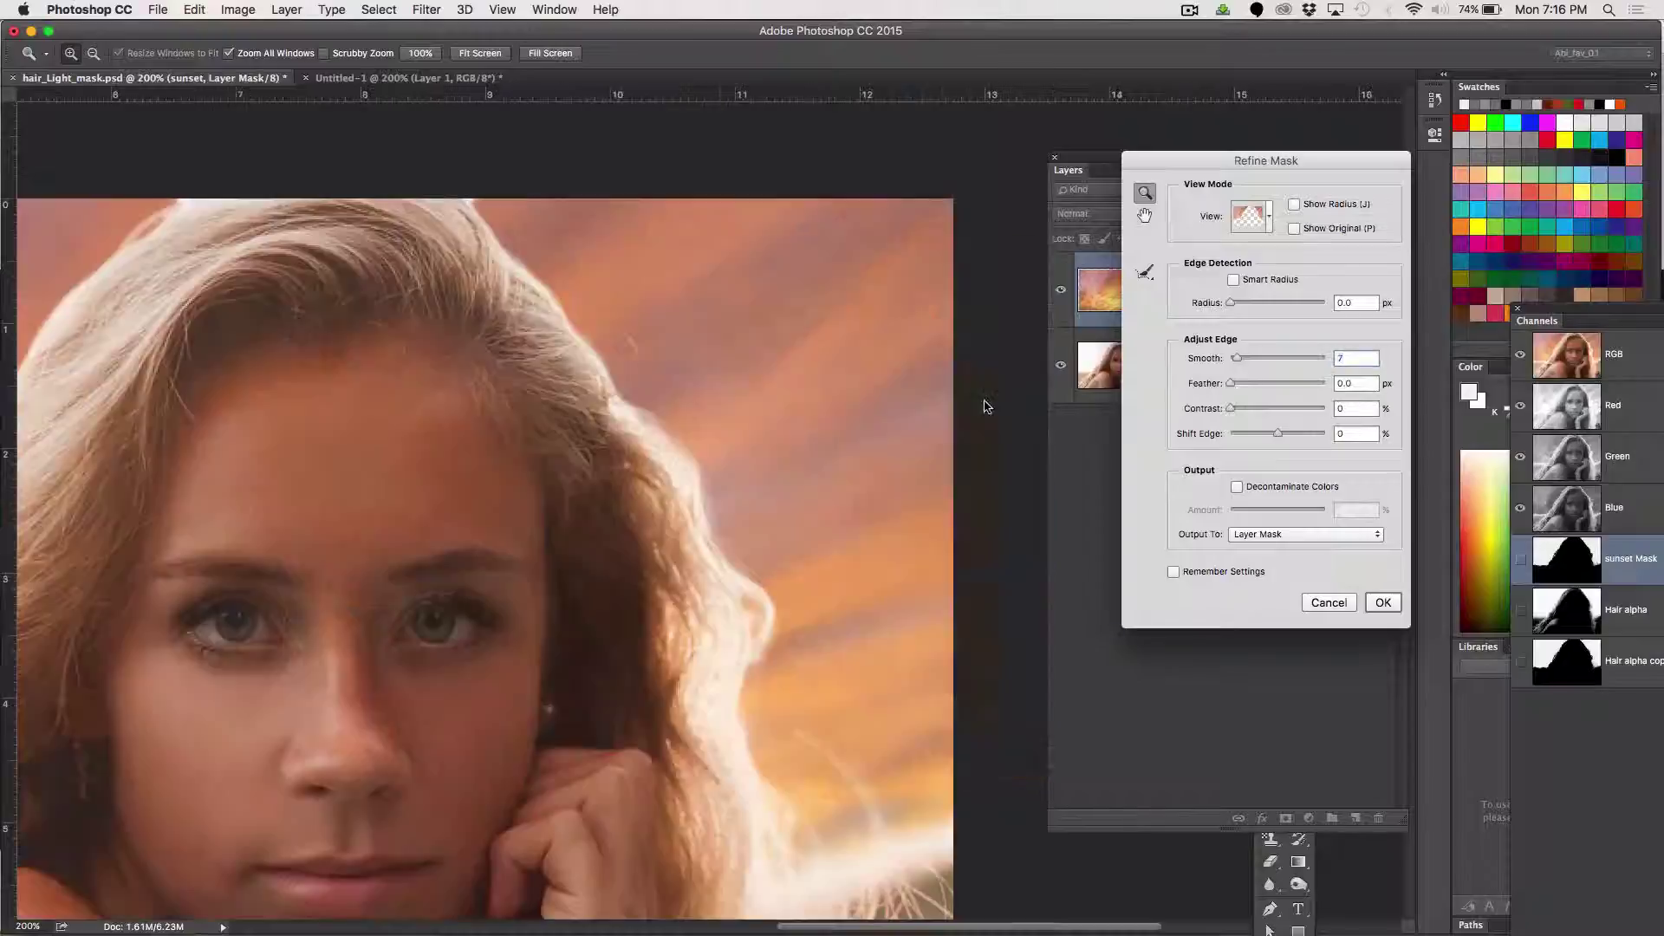
click(696, 509)
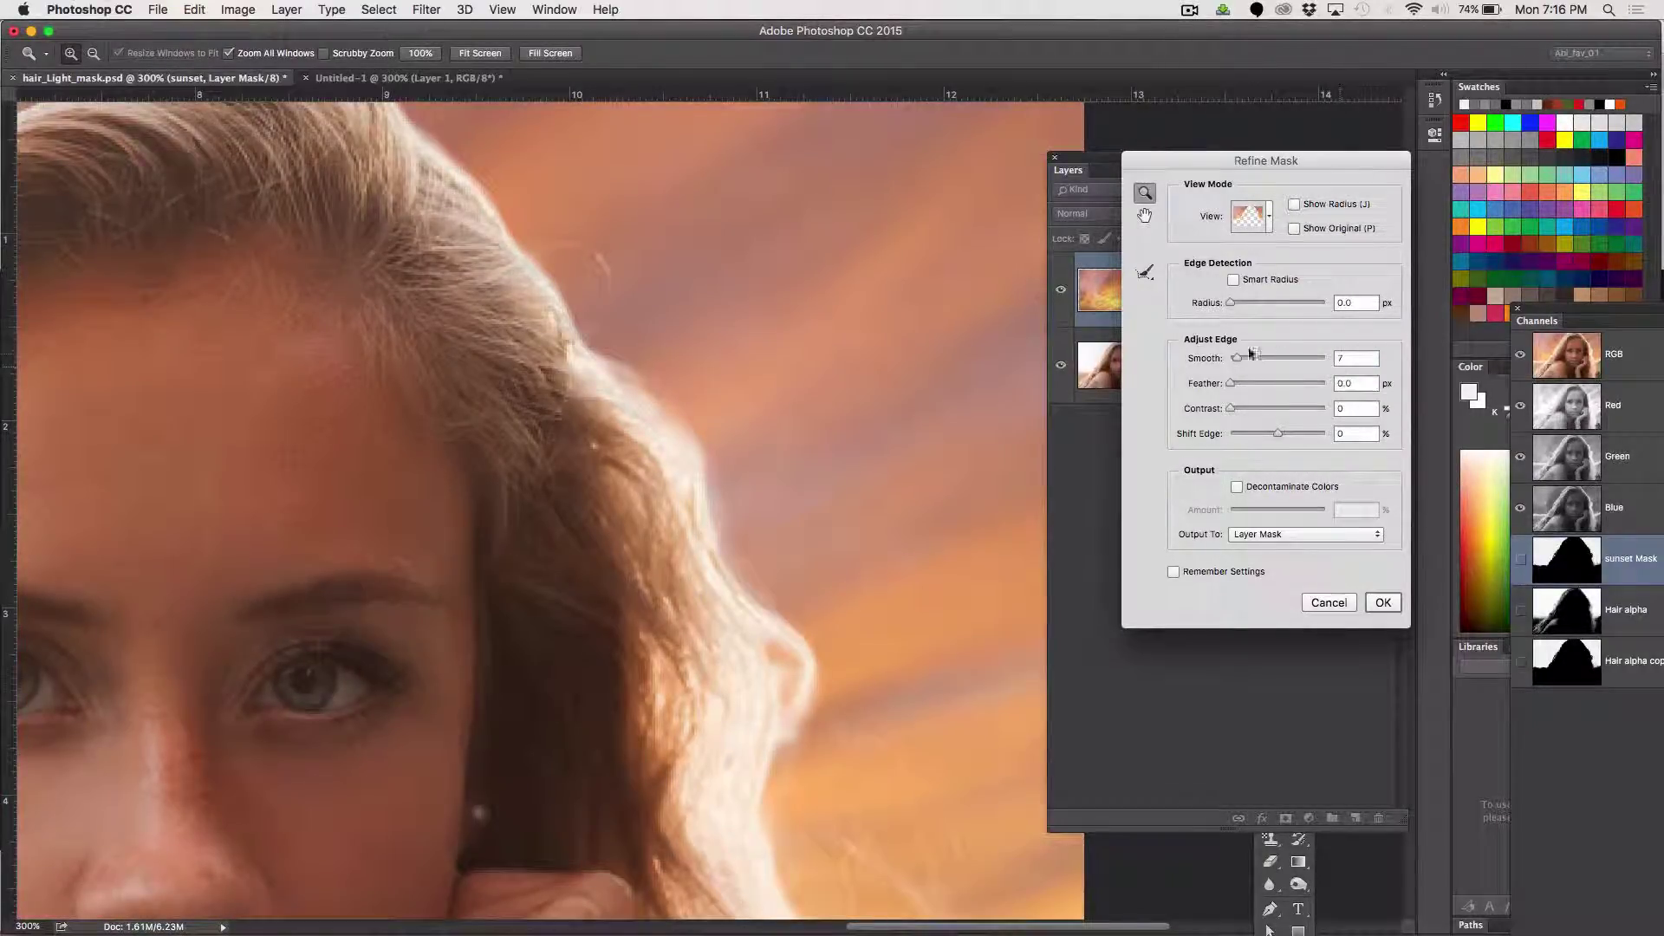
Set the mask's Smooth value to 3 and check the hair edge above the shoulder
double_click(1358, 358)
drag(526, 333, 677, 368)
drag(478, 297, 728, 275)
drag(679, 513, 589, 562)
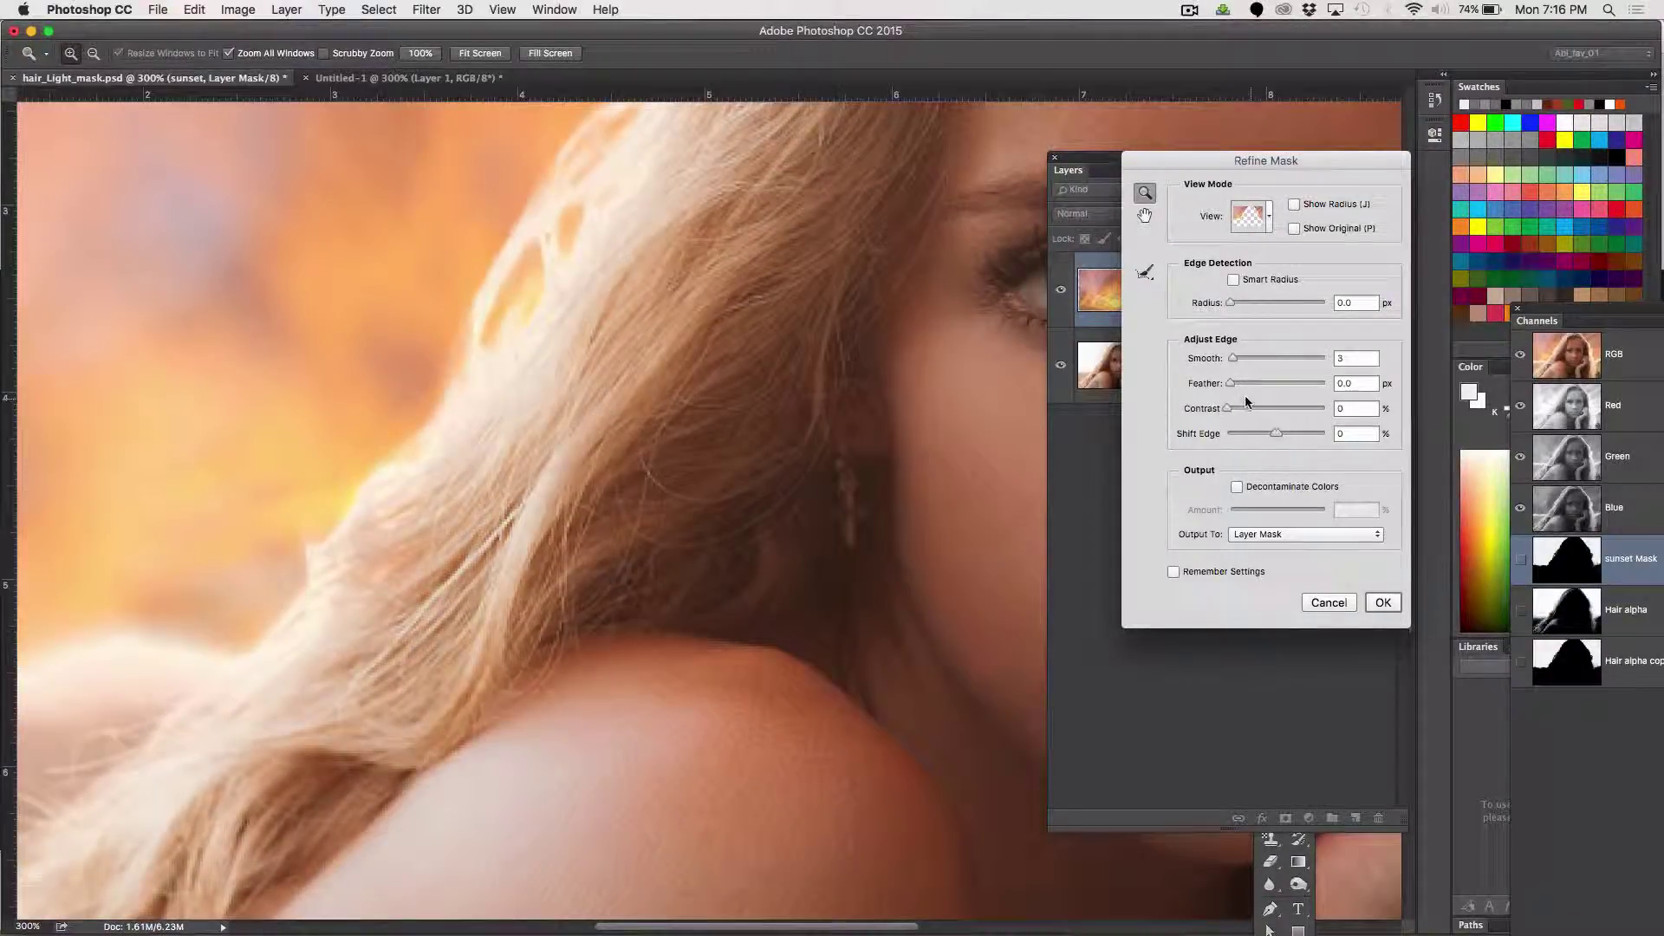
Try a slight feather on the mask edge, and return Feather to 0 px
drag(1235, 382, 1197, 388)
text(1)
drag(1248, 391, 1211, 411)
Set the mask's Shift Edge to -2% and raise its Smooth value to 4
mouse_move(1275, 433)
mouse_down()
mouse_move(1291, 433)
mouse_move(1275, 433)
mouse_up()
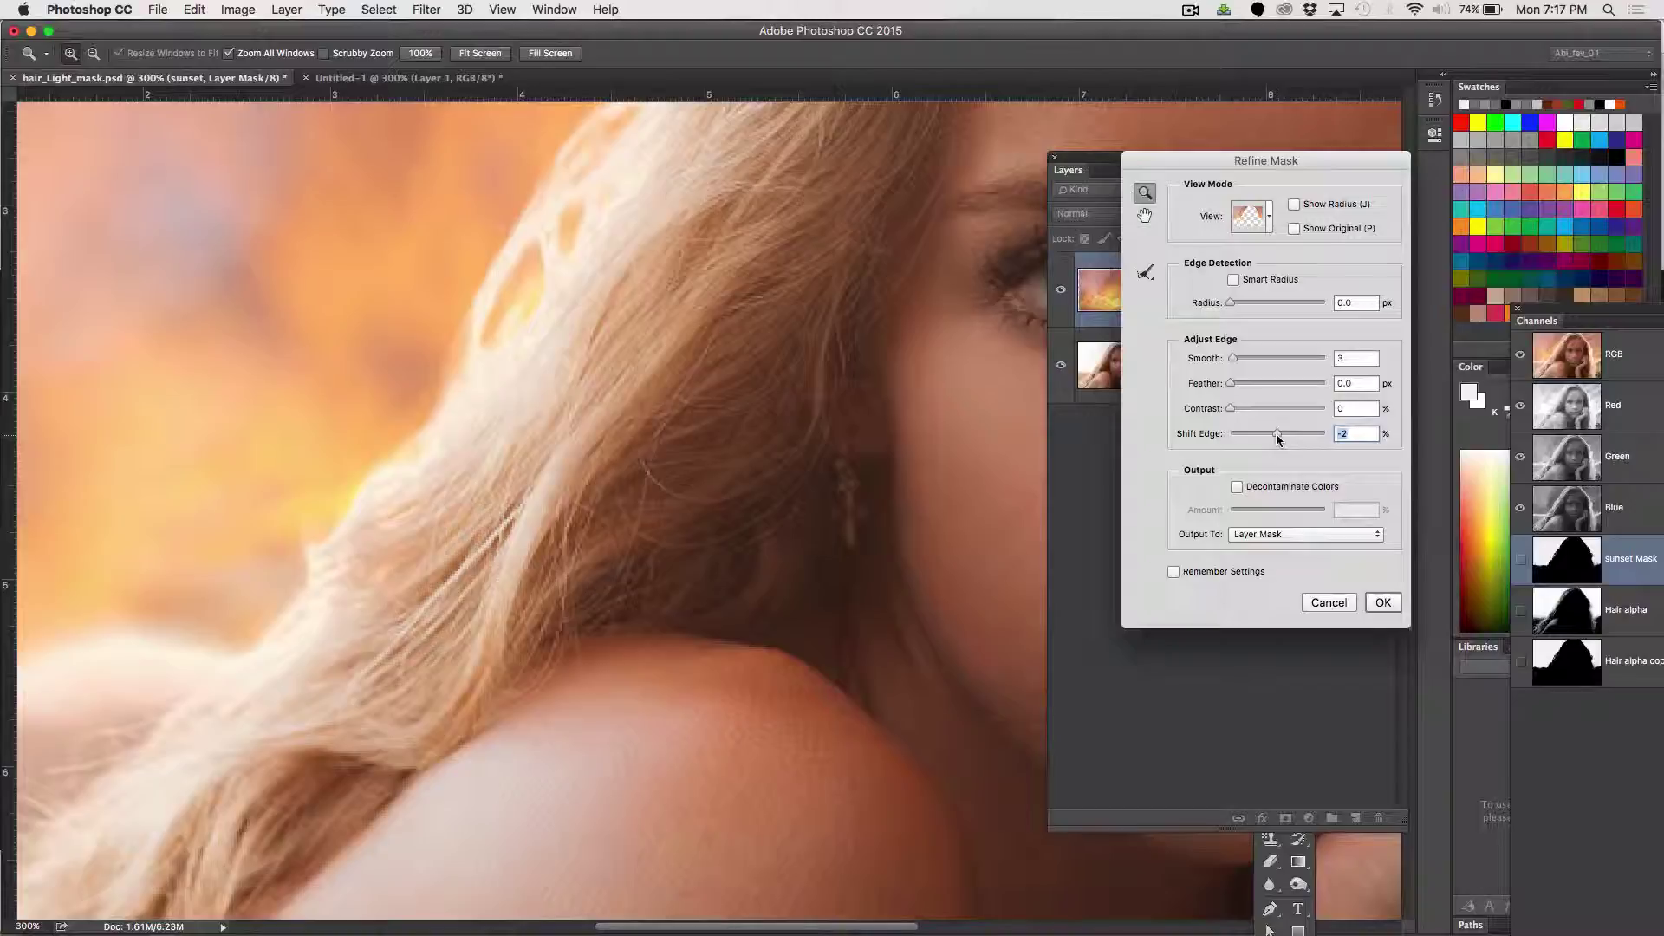
double_click(1355, 358)
key(Up)
Compare the hair edge at the crown up close with Smooth at 0, and set Smooth to 2
alt+click(919, 504)
alt+click(920, 507)
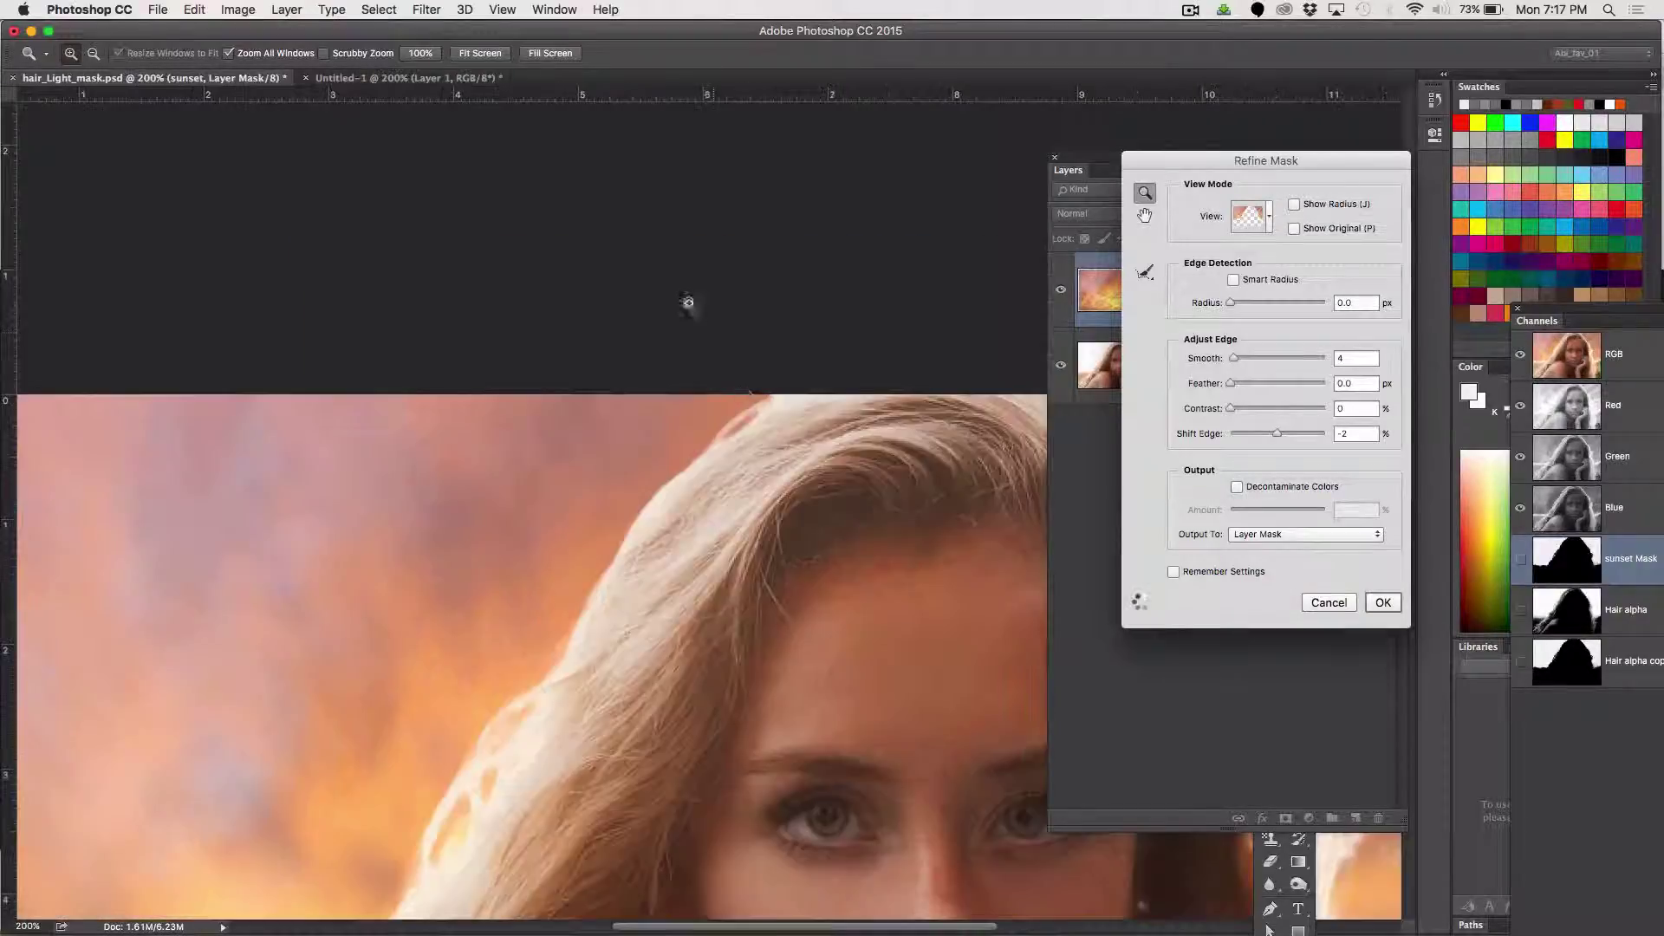
click(689, 311)
click(744, 443)
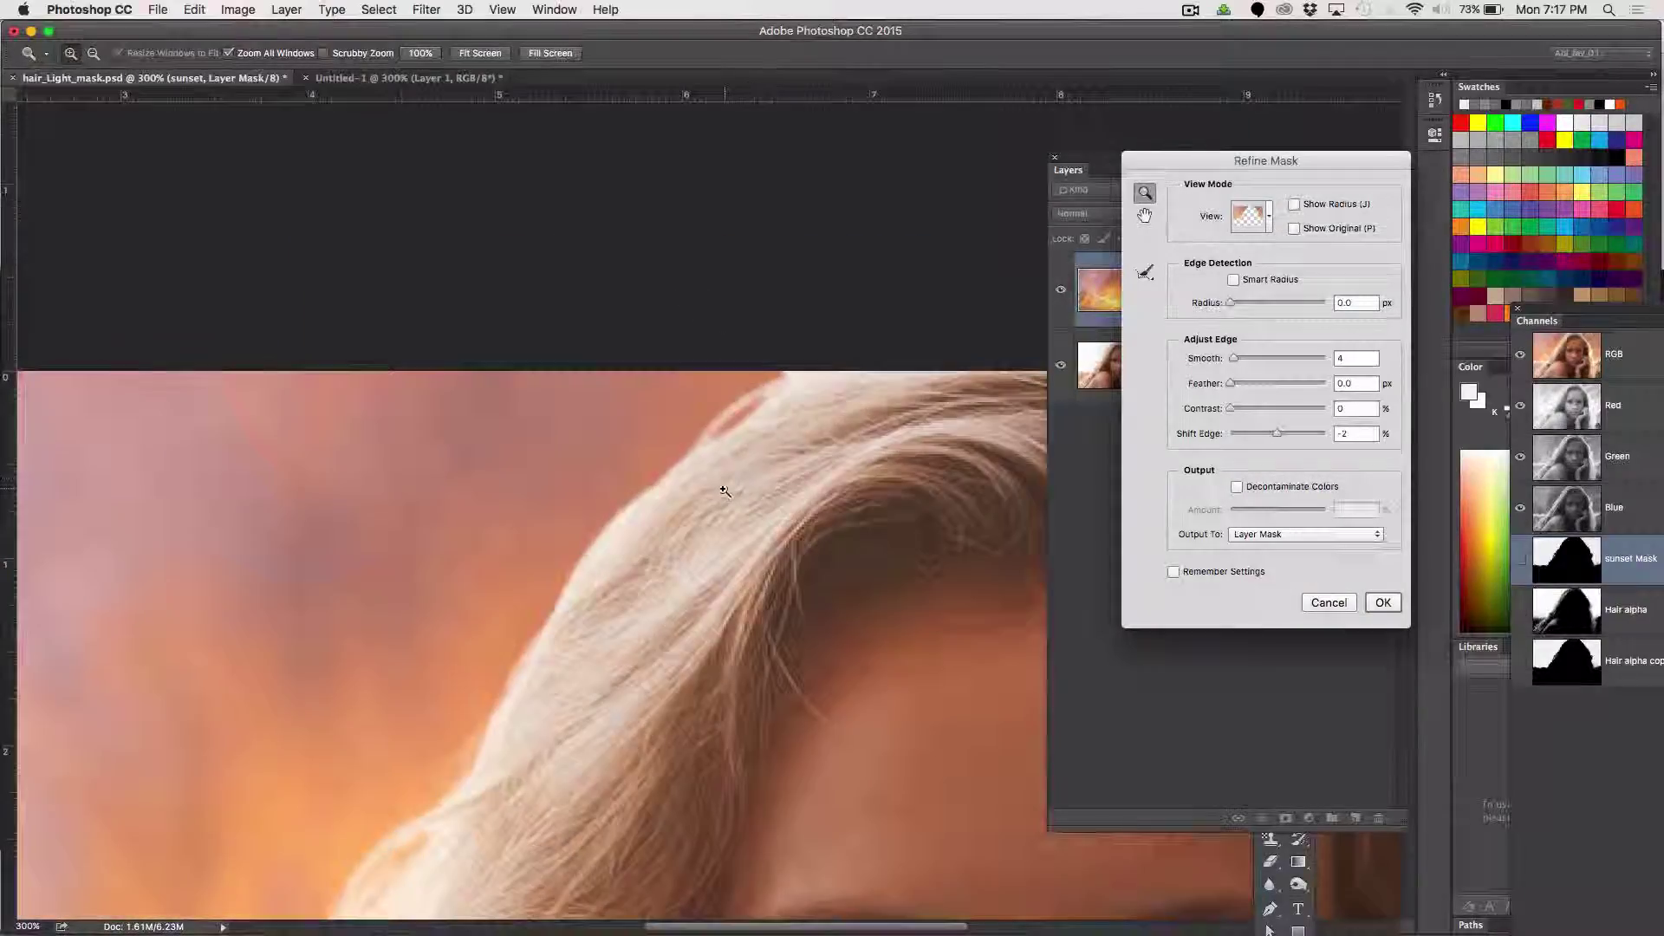
click(724, 483)
click(709, 513)
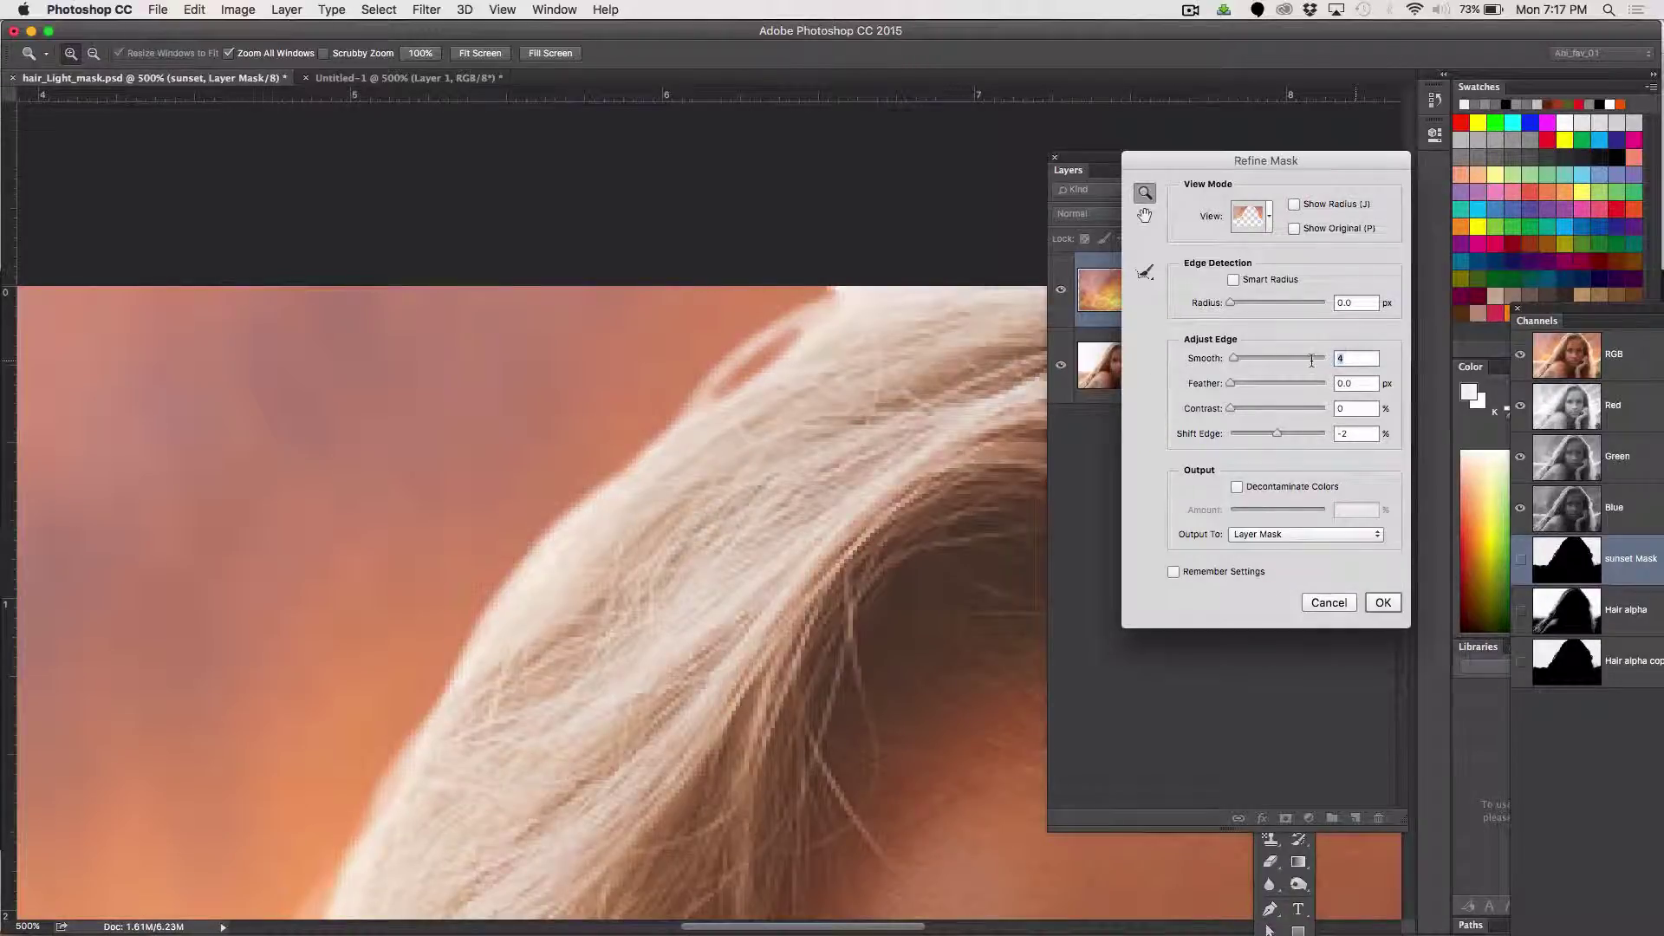
key(Down)
key(Down)
key(Down)
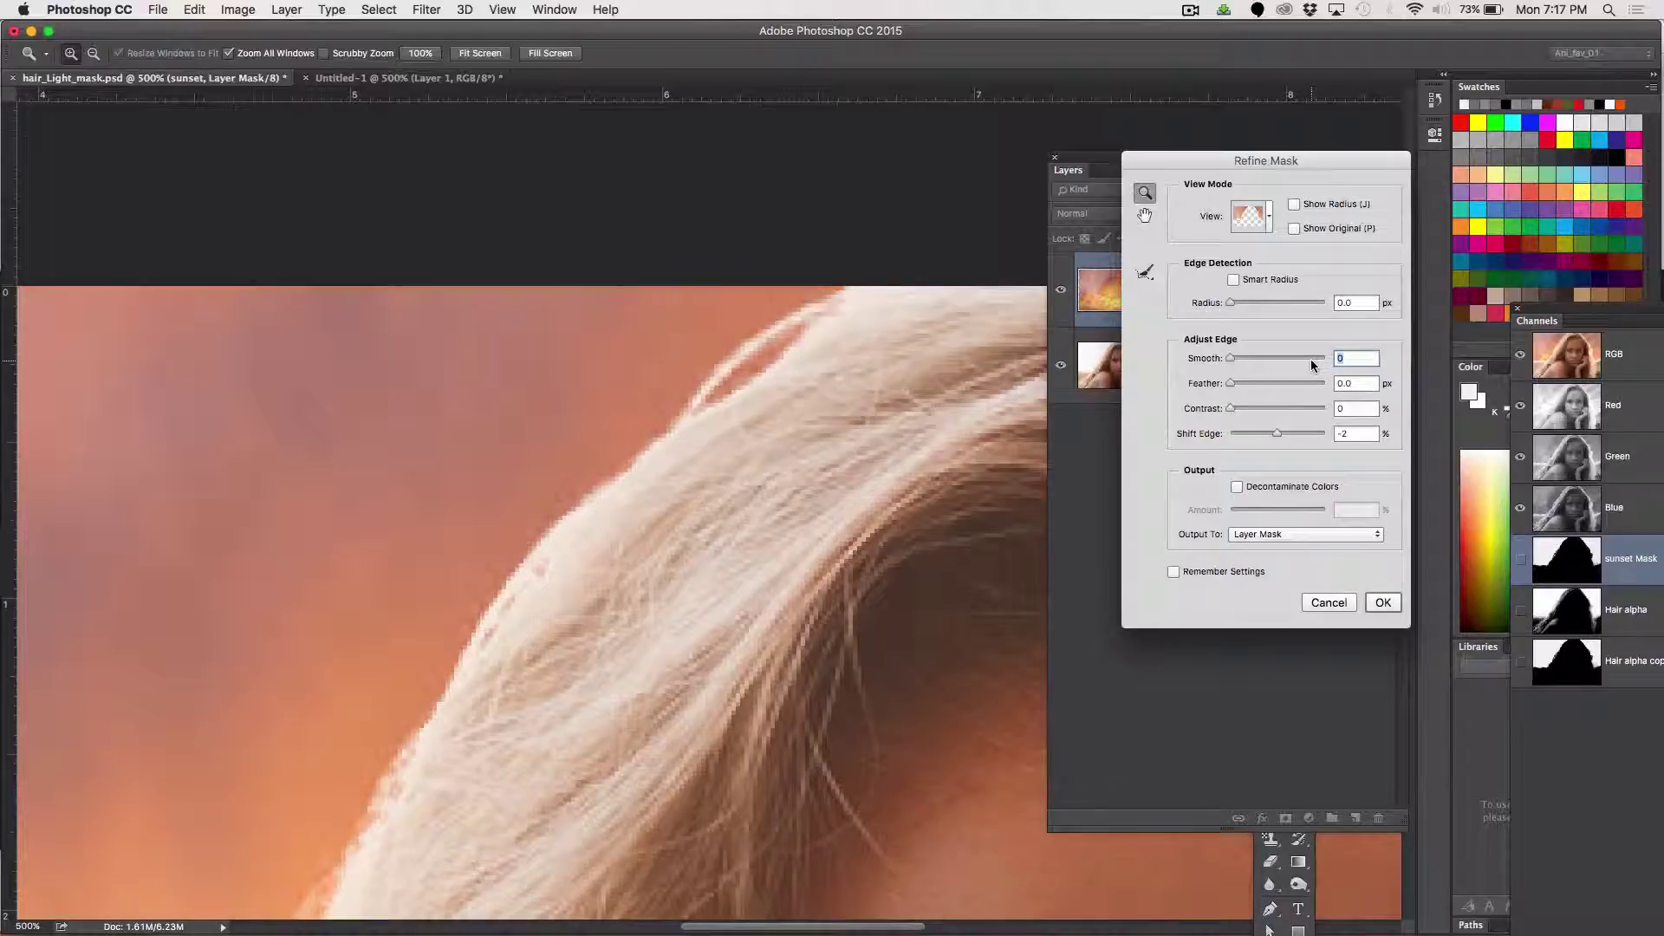
key(Up)
Check the hair edge beside the raised hand up close and apply the Refine Mask settings to the sunset layer's mask
key(super+minus)
key(super+minus)
key(super+minus)
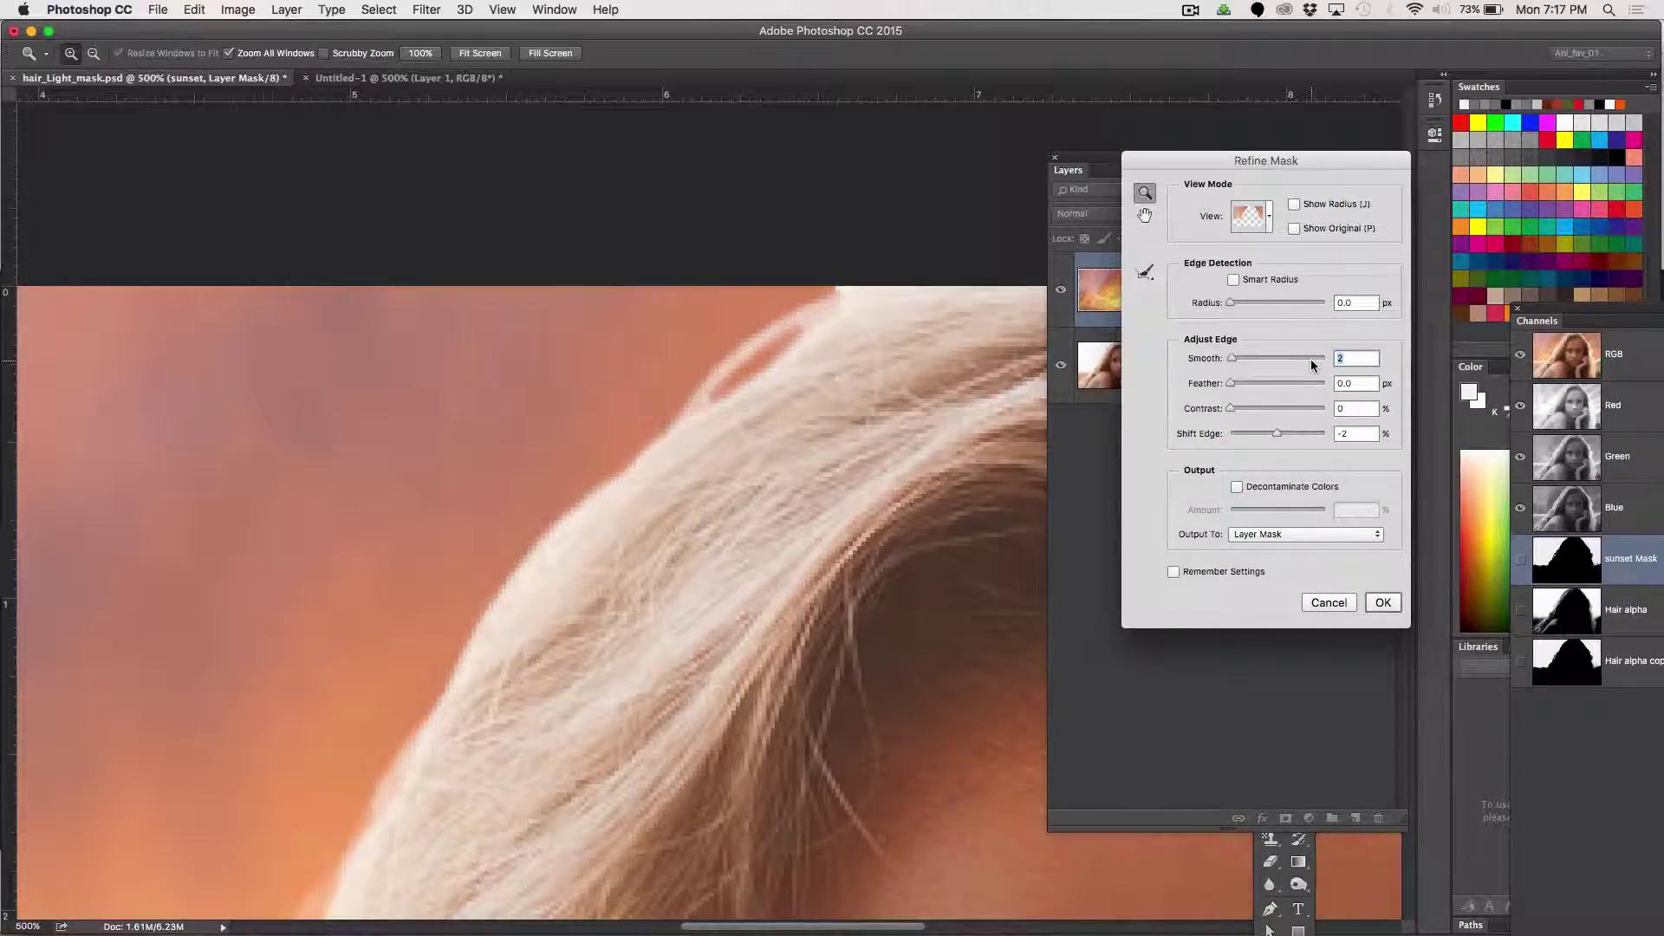
key(super+minus)
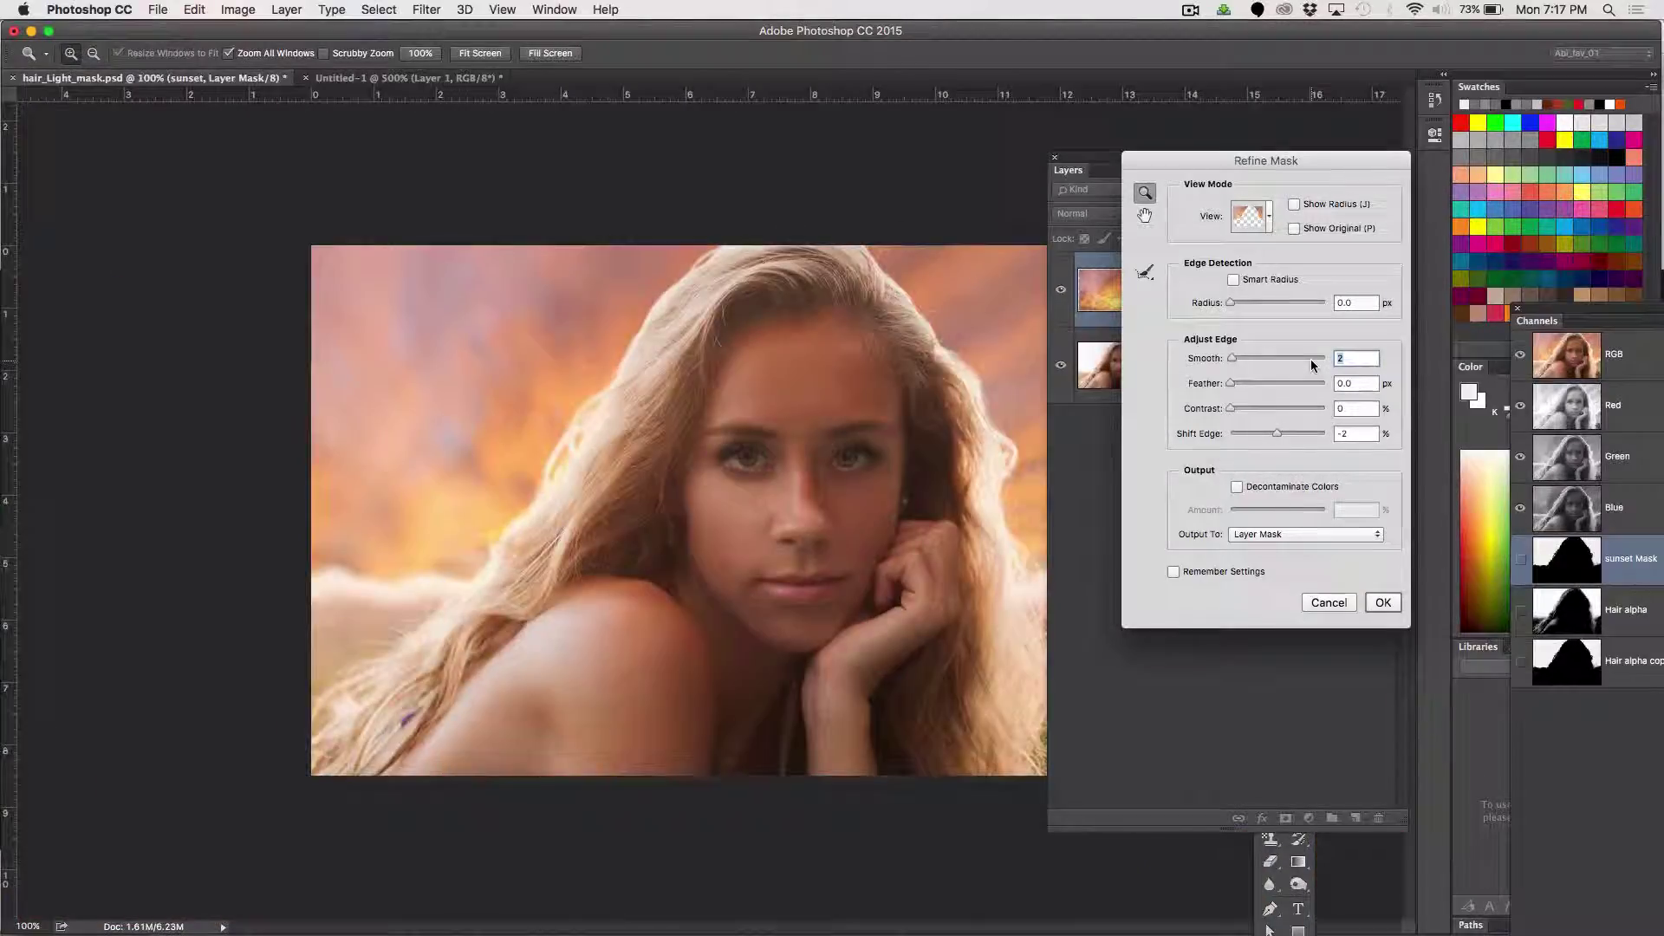
click(1012, 476)
click(752, 551)
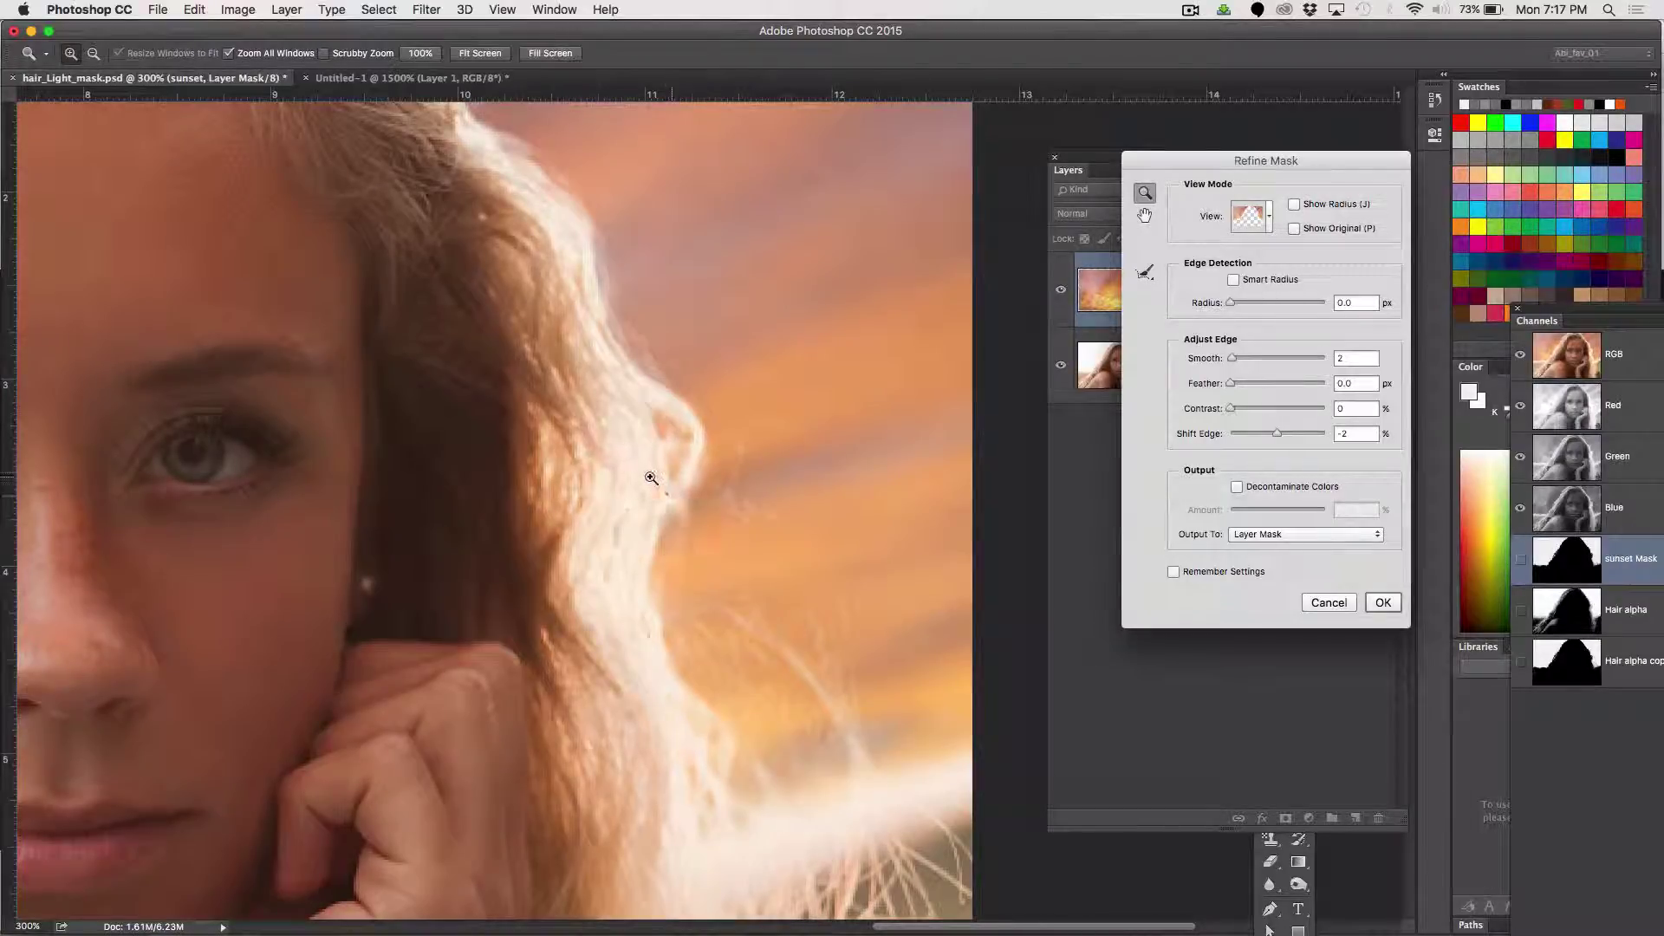
scroll(779, 479, up, 1)
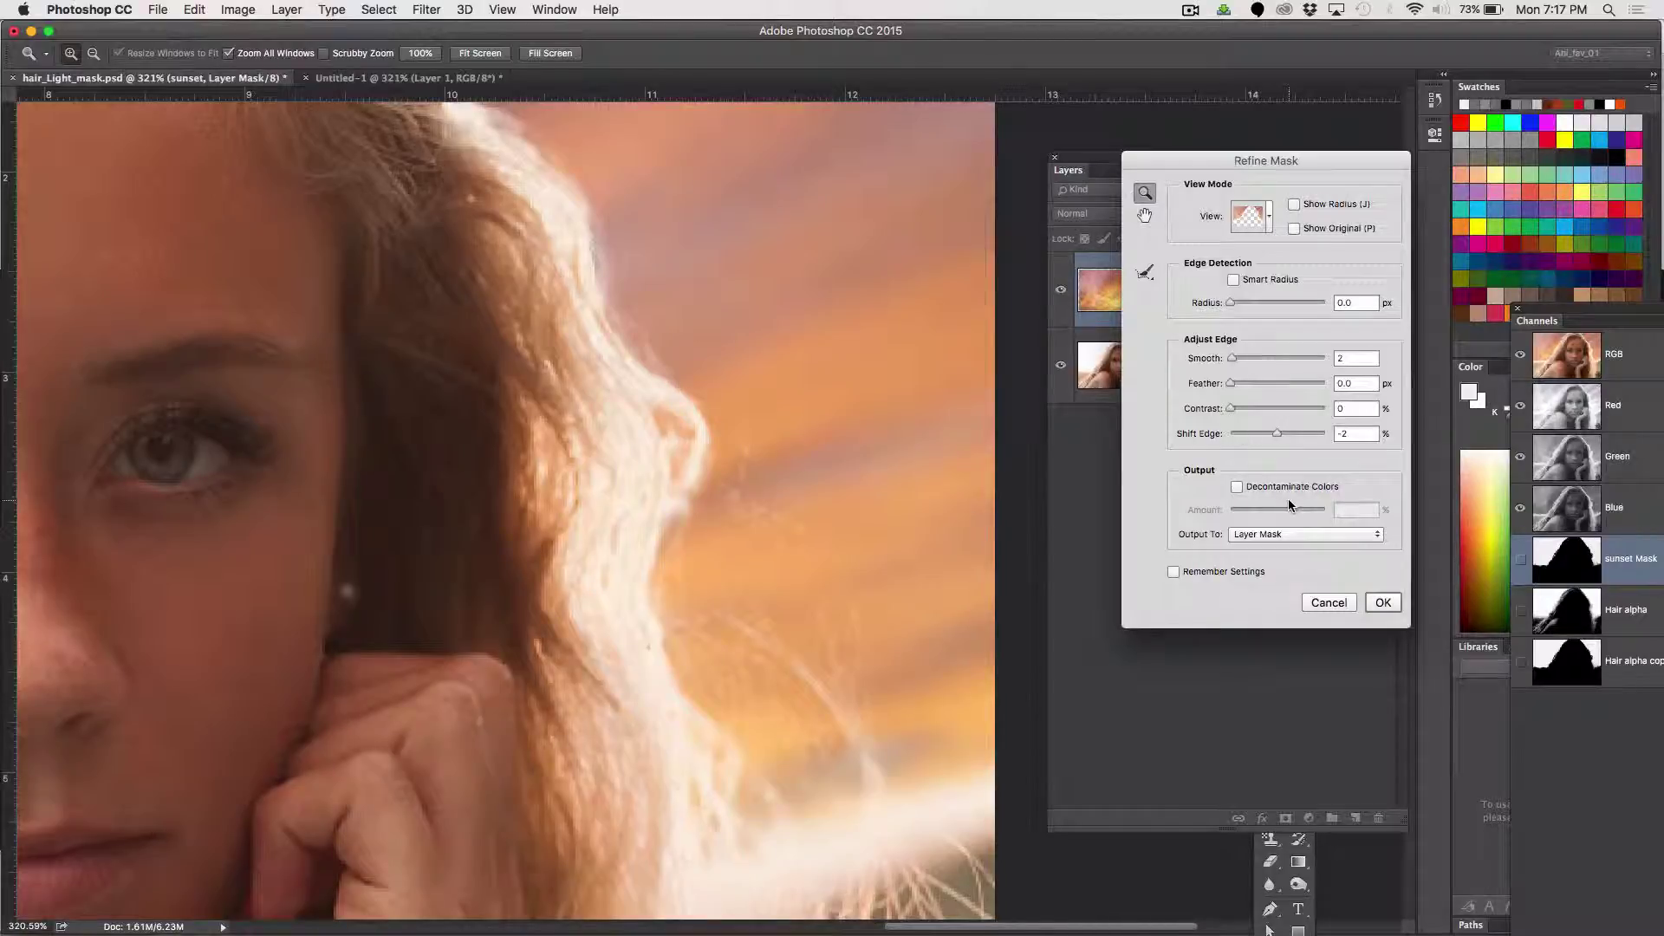
click(1388, 603)
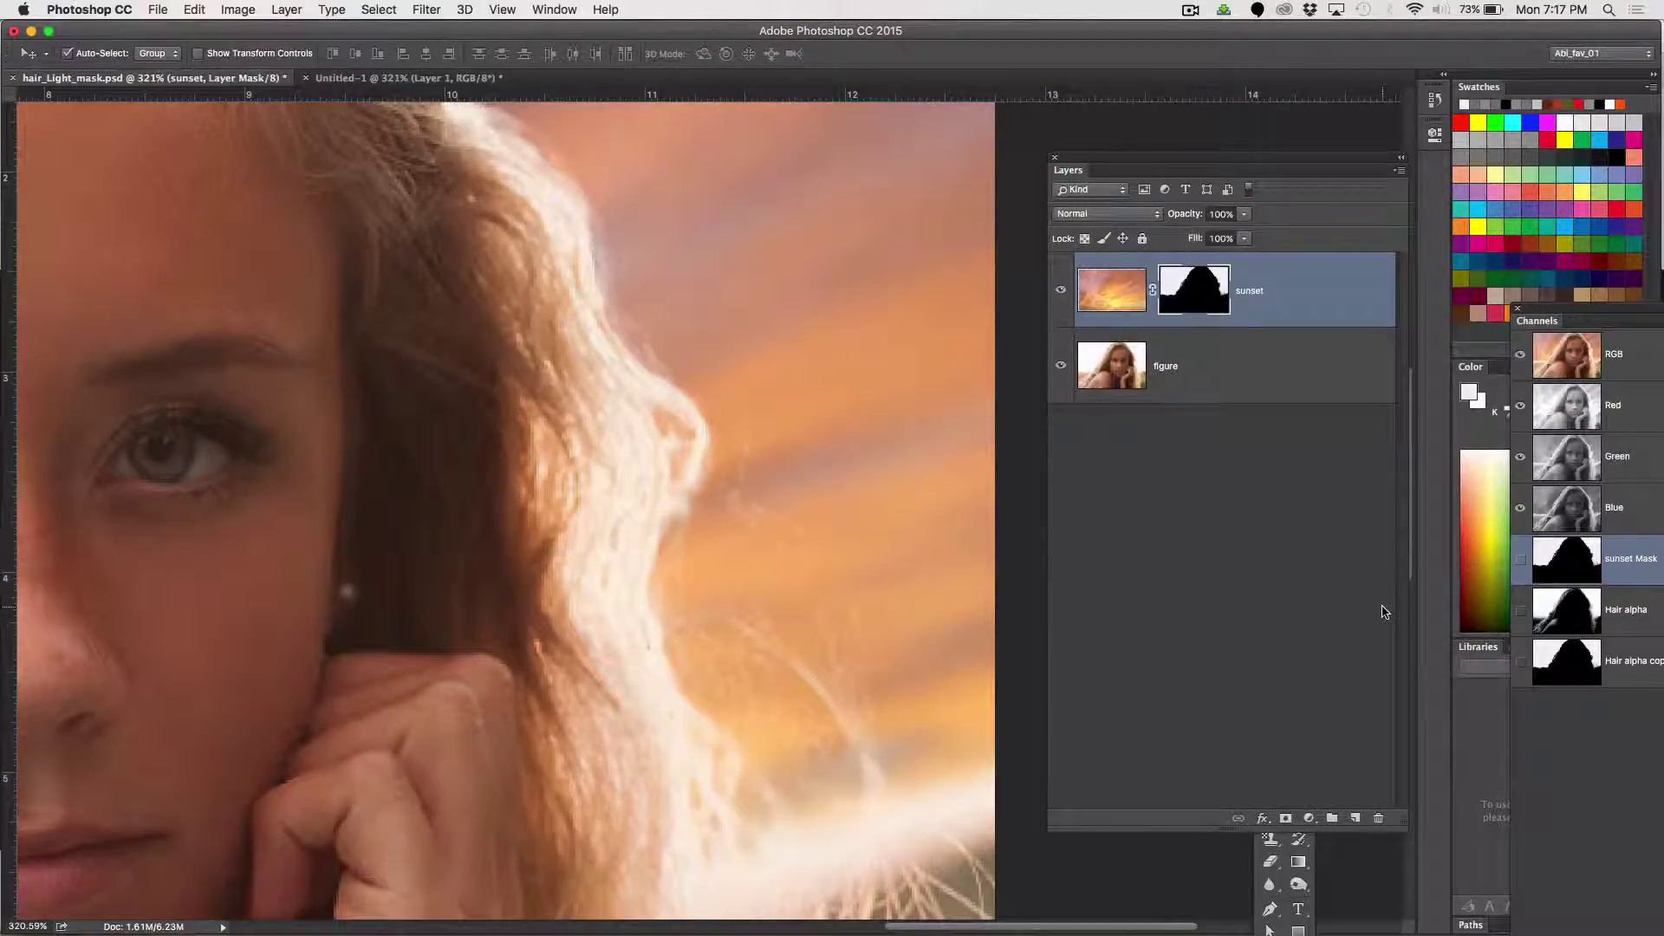
View the whole composite at 100% and save hair_Light_mask.psd
key(super+1)
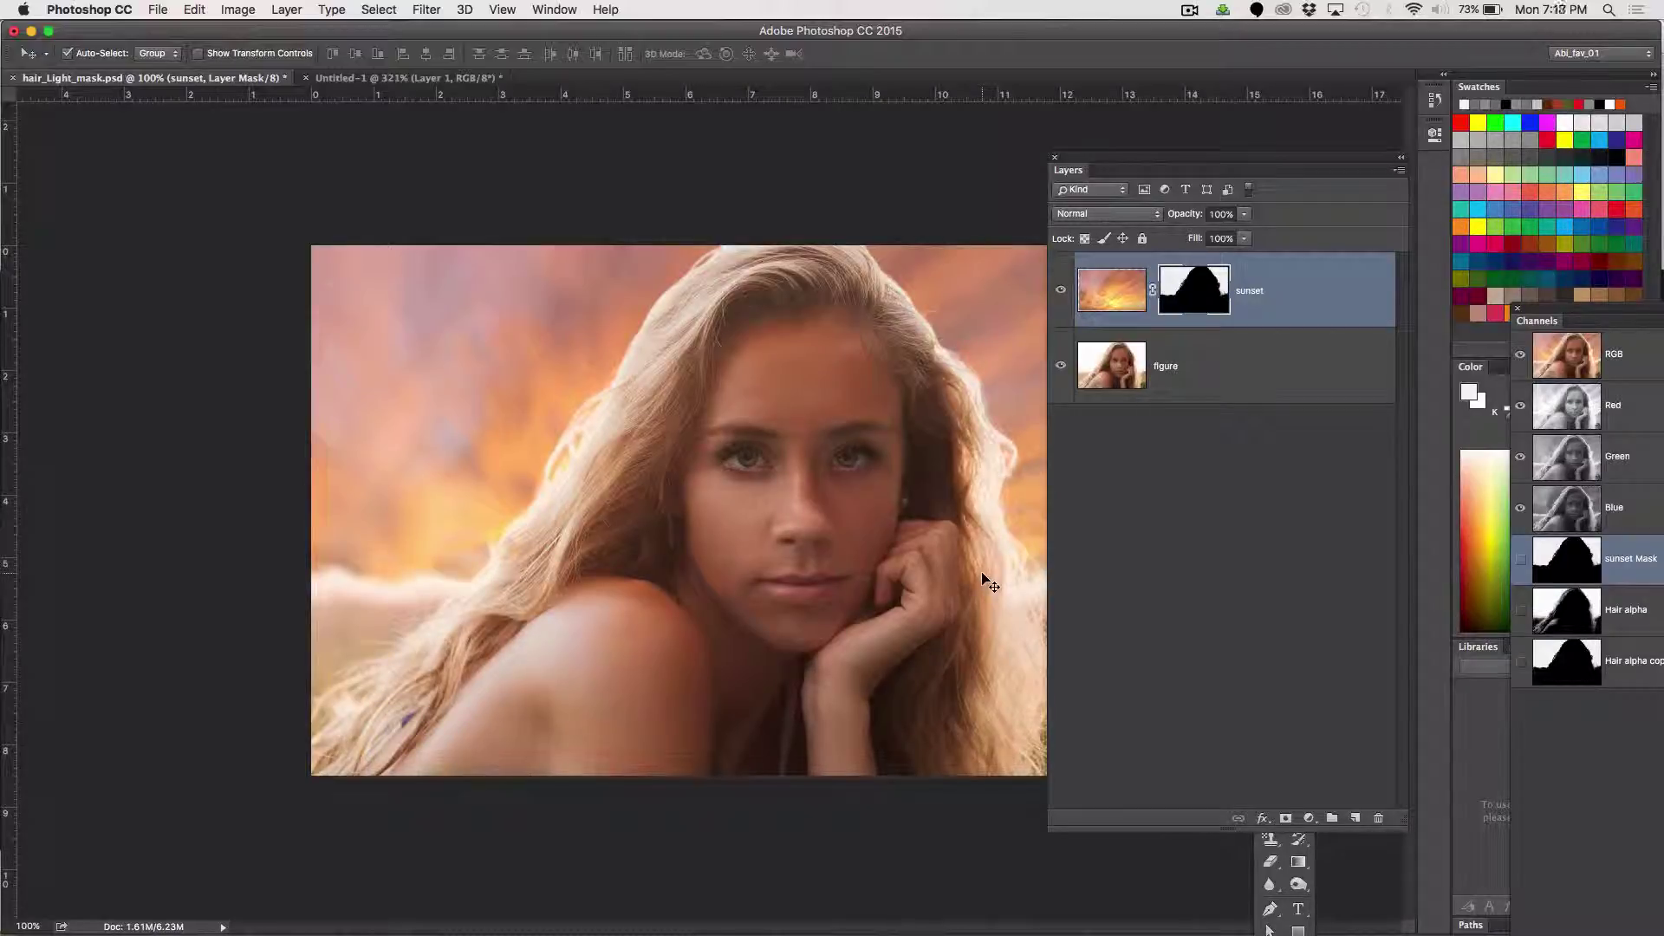
key(super+s)
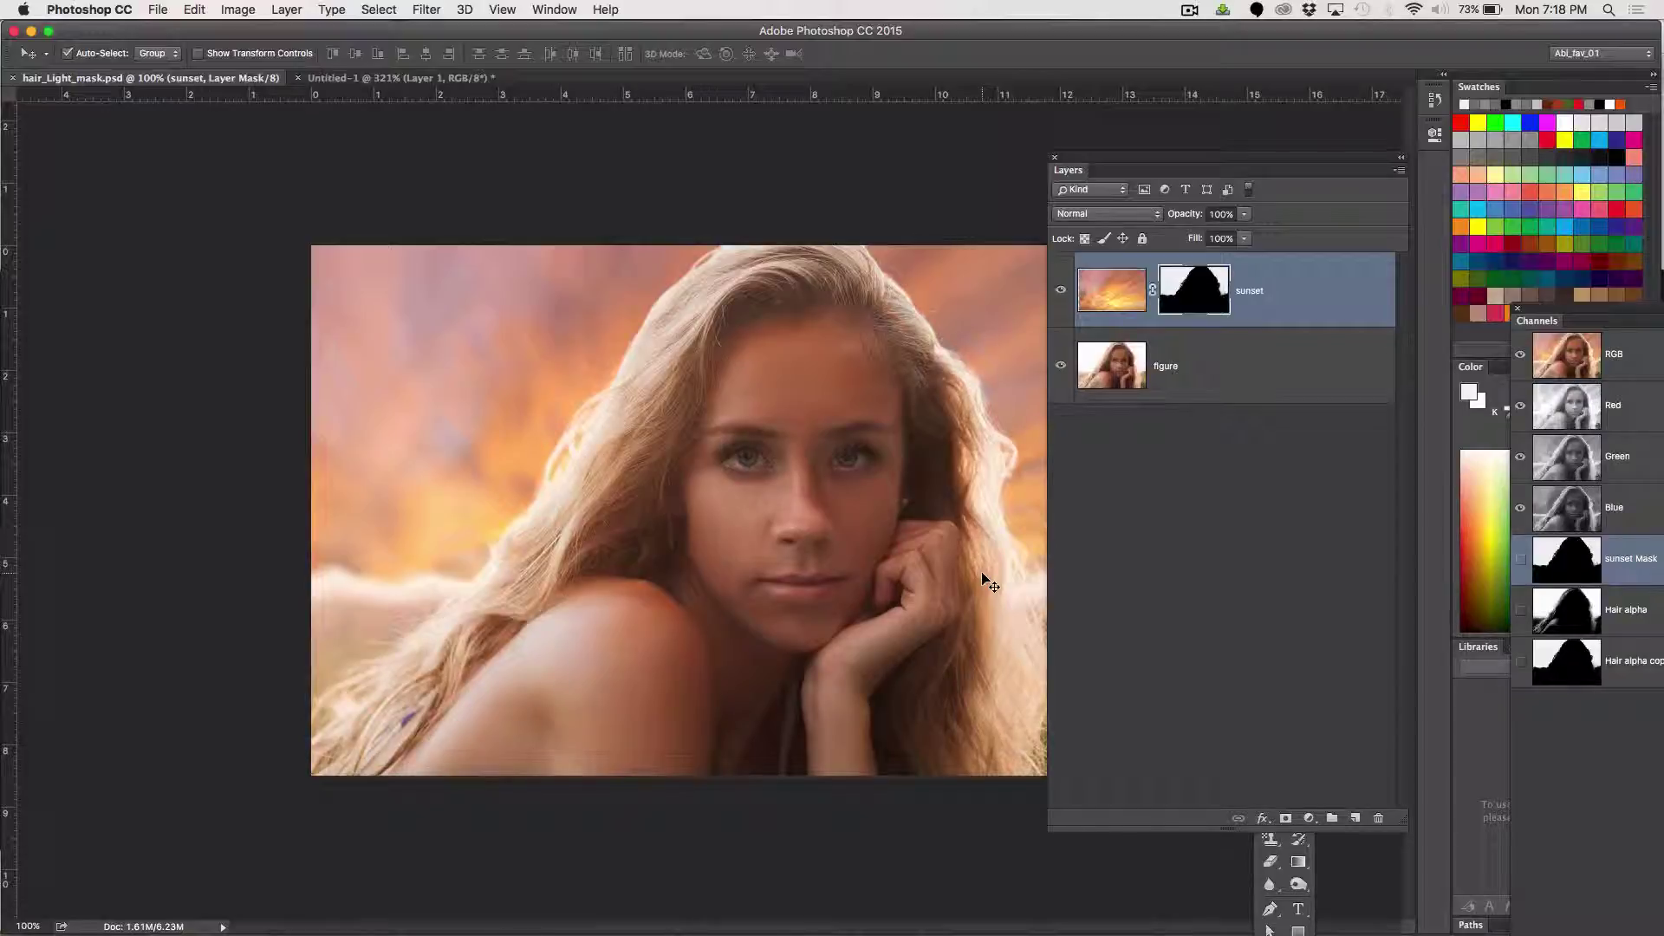
click(1191, 12)
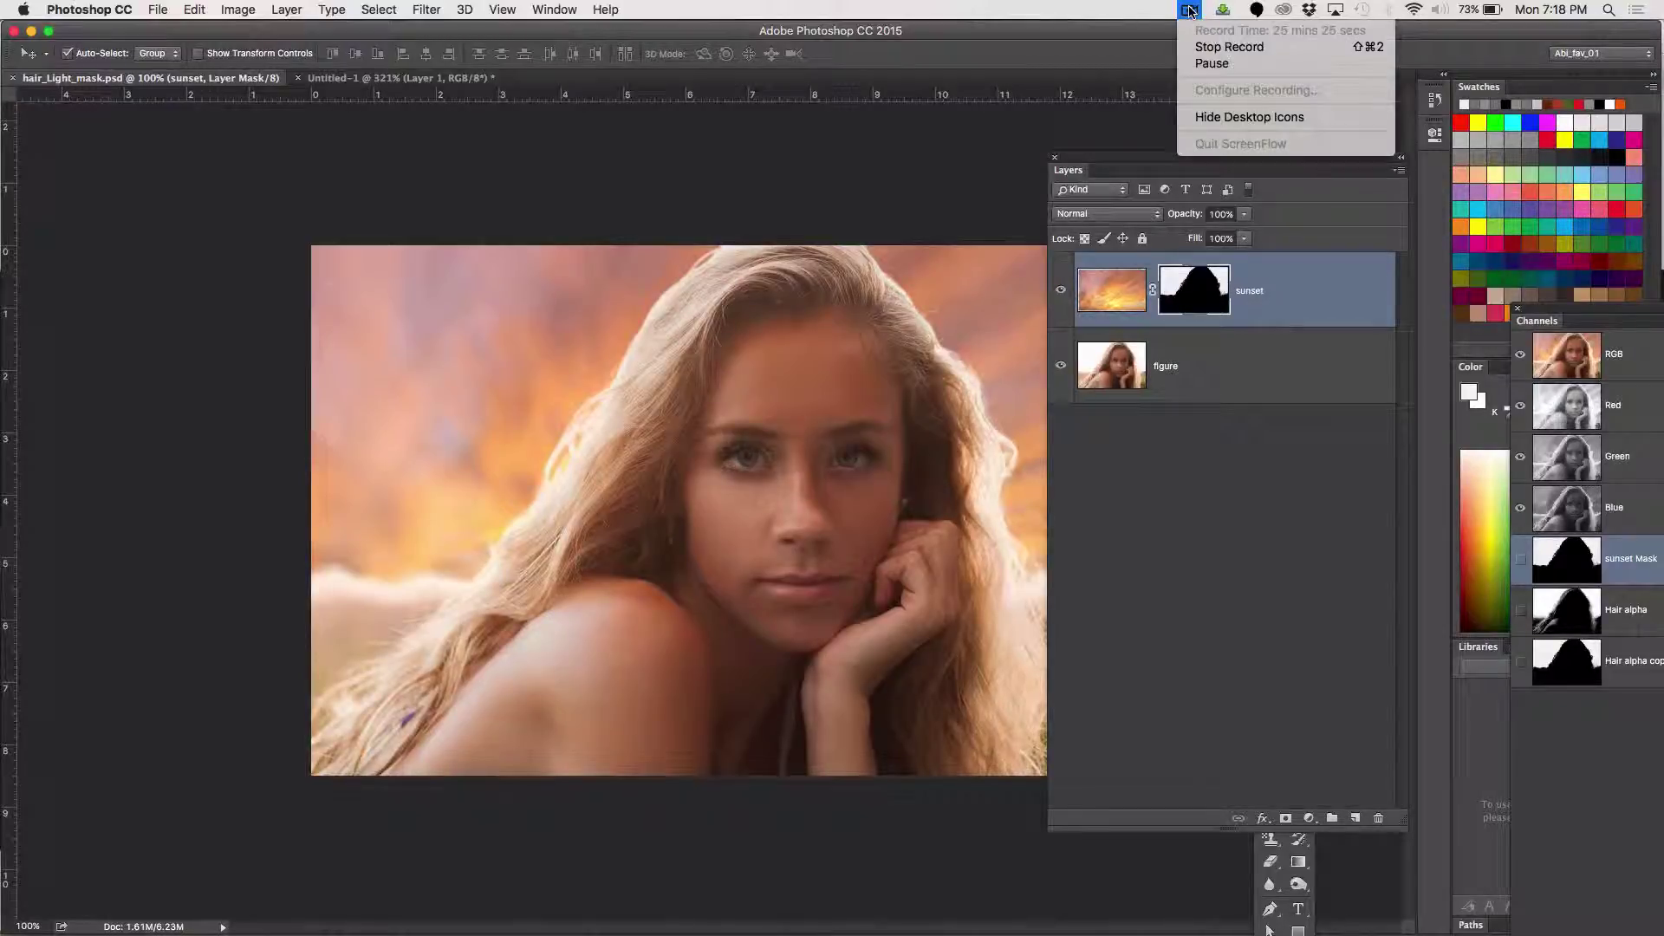